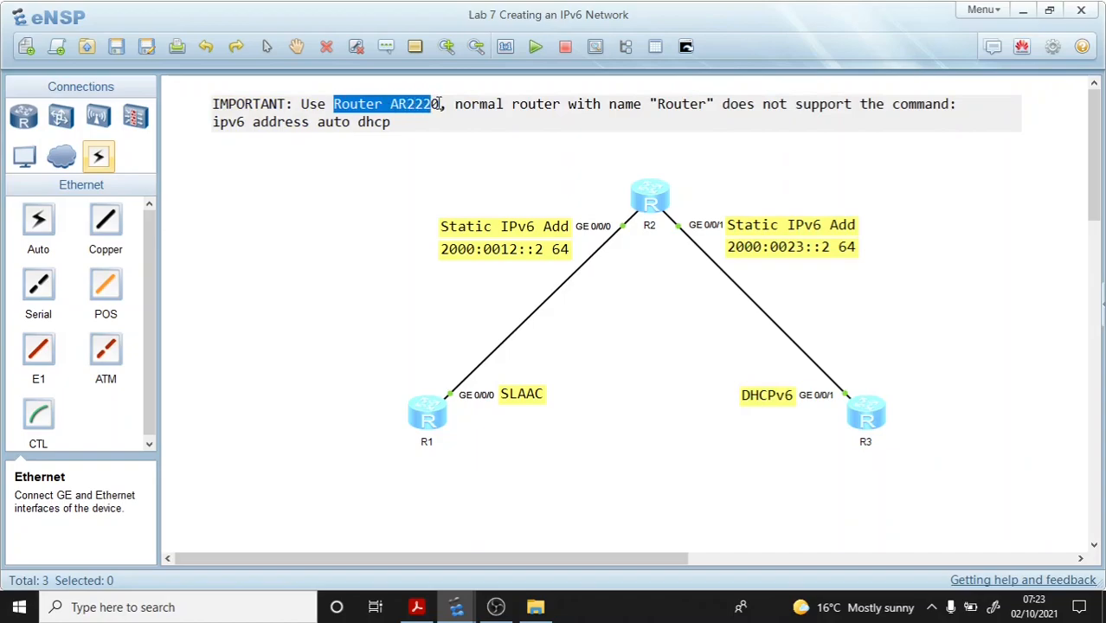
Step: Review the note on using Router AR2220 instead of the normal router, and show the available router models
{"action": "left_click", "coordinate": [443, 139]}
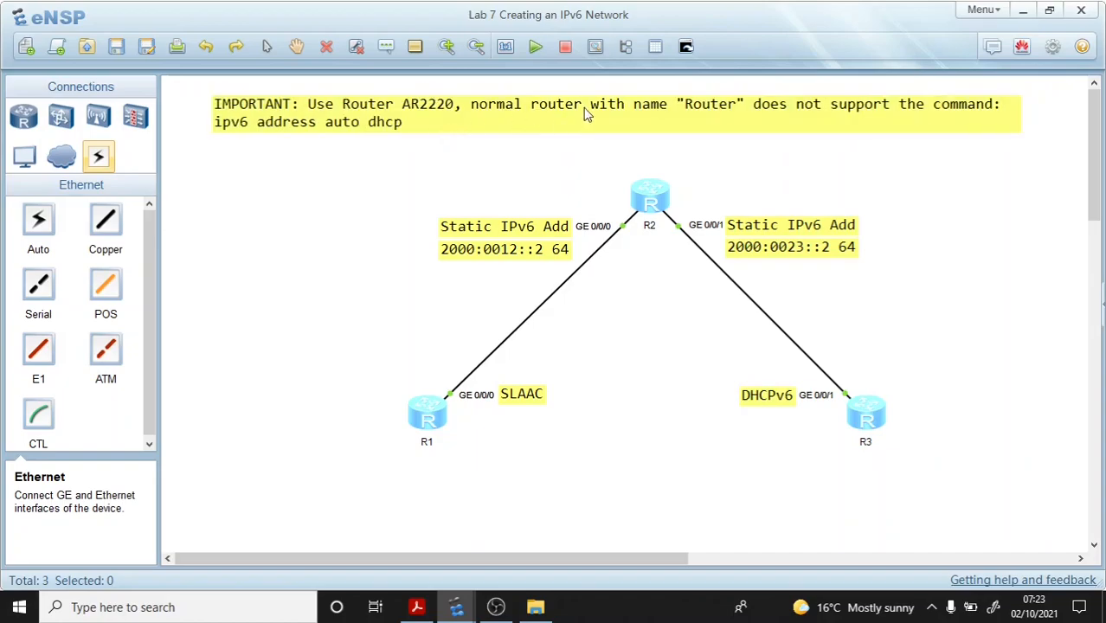
{"action": "left_click", "coordinate": [680, 107]}
{"action": "left_click_drag", "start_coordinate": [658, 104], "coordinate": [706, 104]}
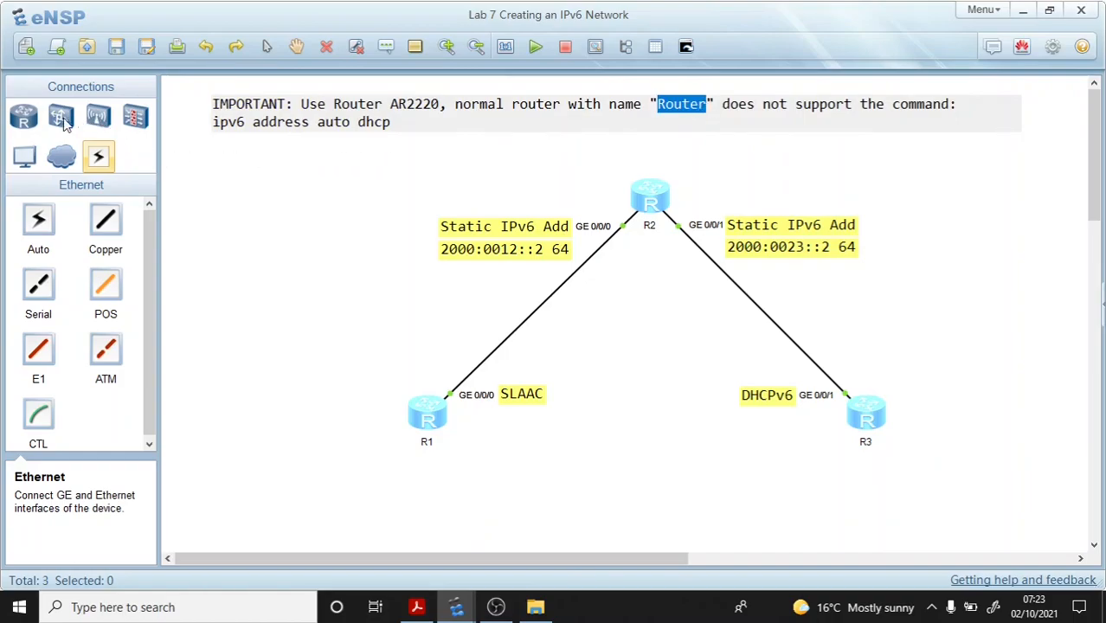
{"action": "left_click", "coordinate": [23, 118]}
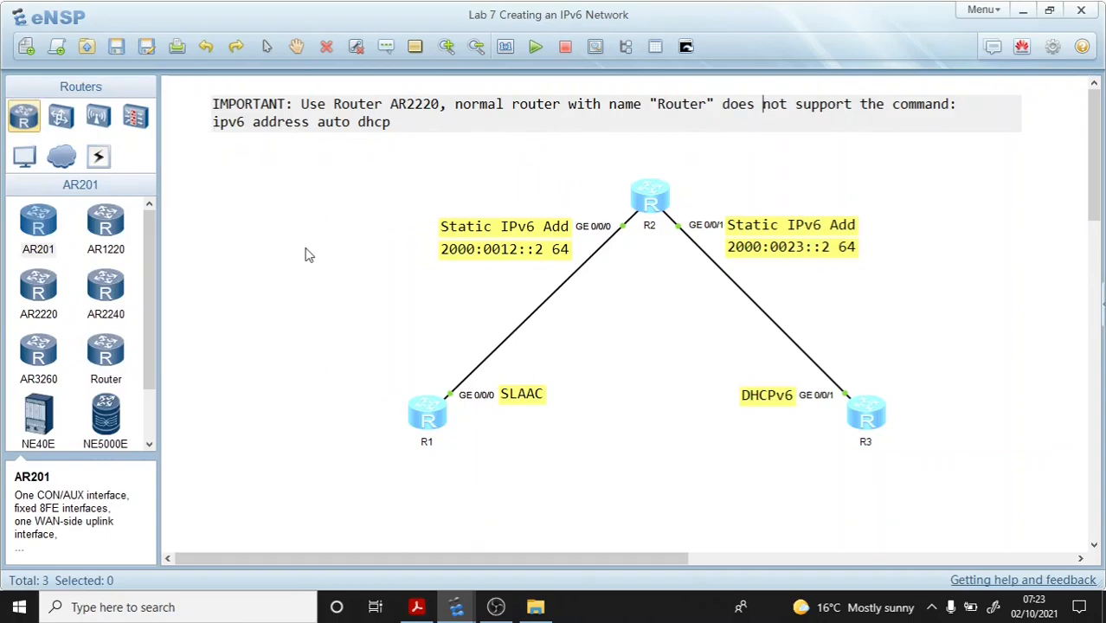
{"action": "left_click", "coordinate": [304, 286]}
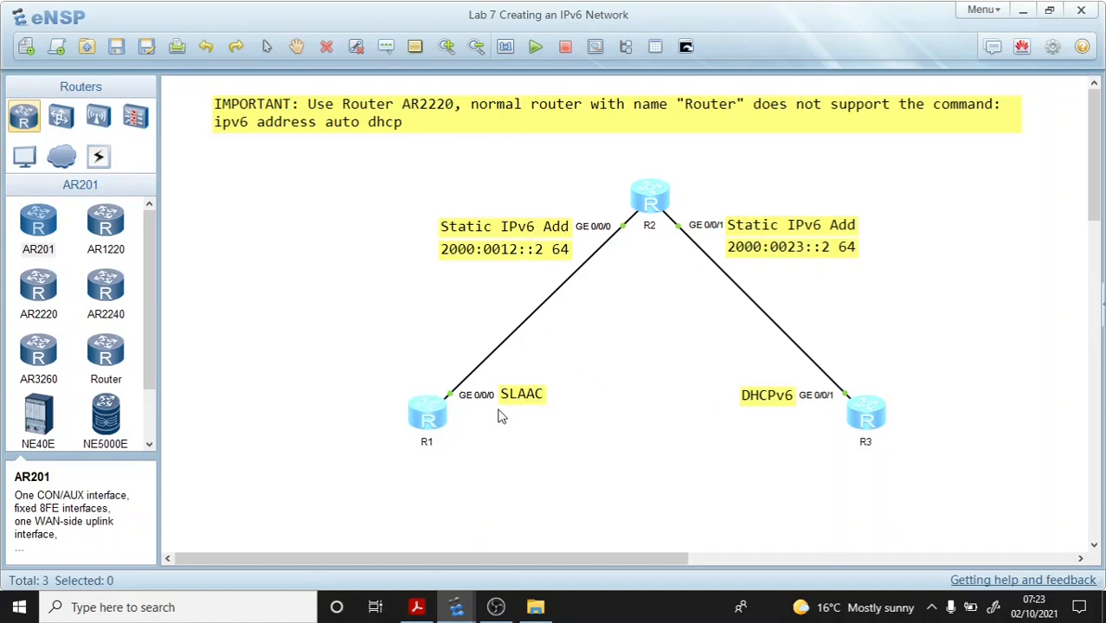
Step: Examine the topology labels for the SLAAC, DHCPv6 and static IPv6 addressing assigned to the router interfaces
{"action": "double_click", "coordinate": [523, 398]}
{"action": "left_click", "coordinate": [477, 413]}
{"action": "double_click", "coordinate": [789, 398]}
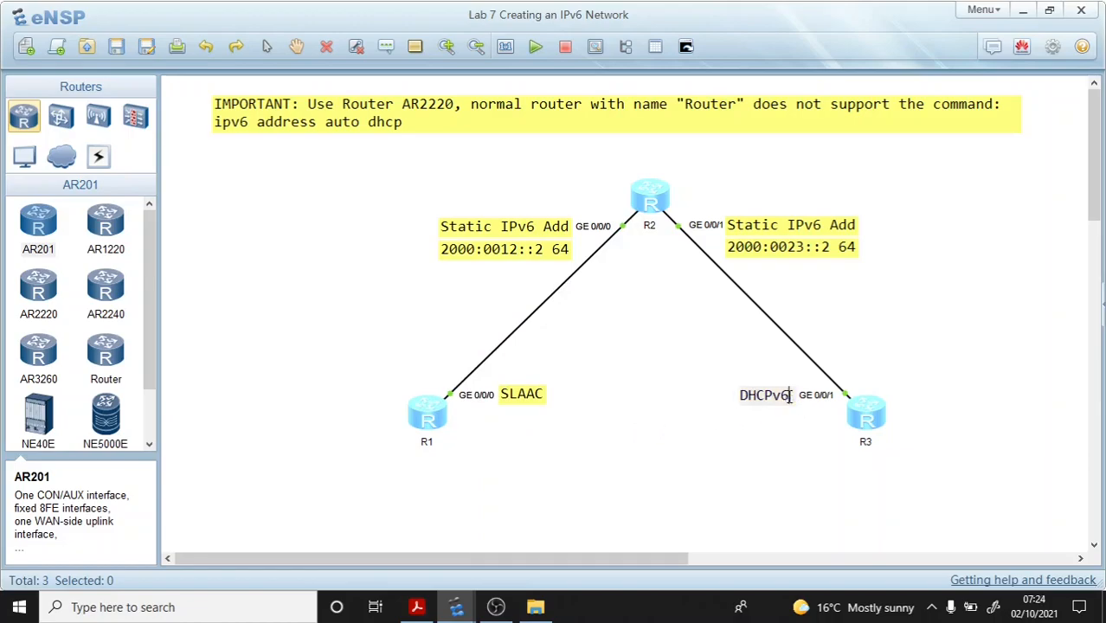
{"action": "left_click", "coordinate": [660, 368]}
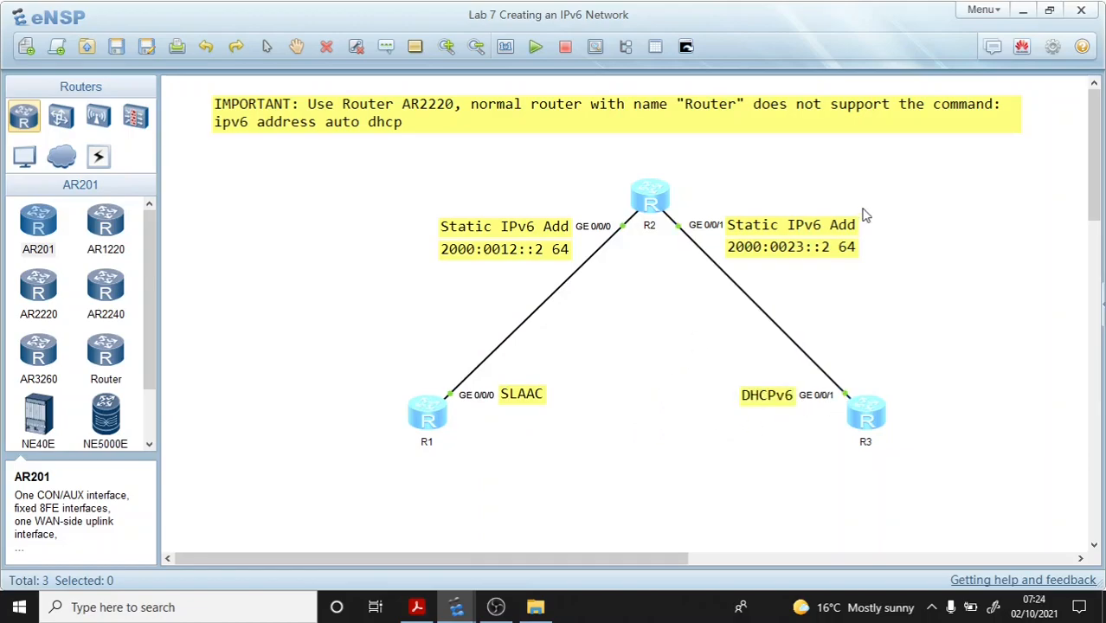
{"action": "double_click", "coordinate": [790, 248]}
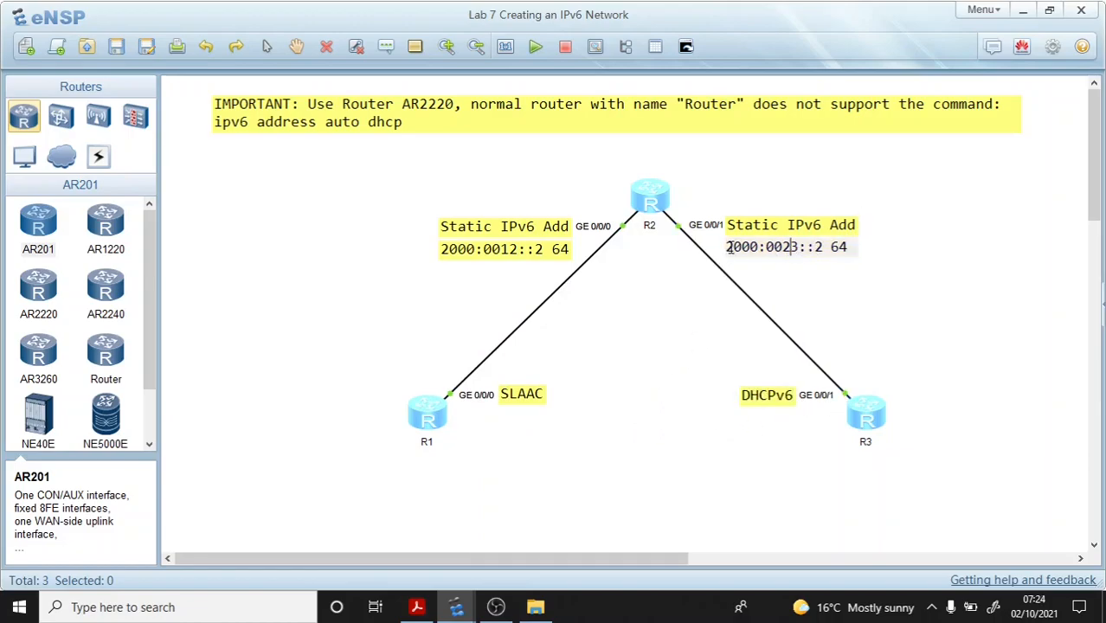
{"action": "left_click_drag", "start_coordinate": [728, 247], "coordinate": [888, 247]}
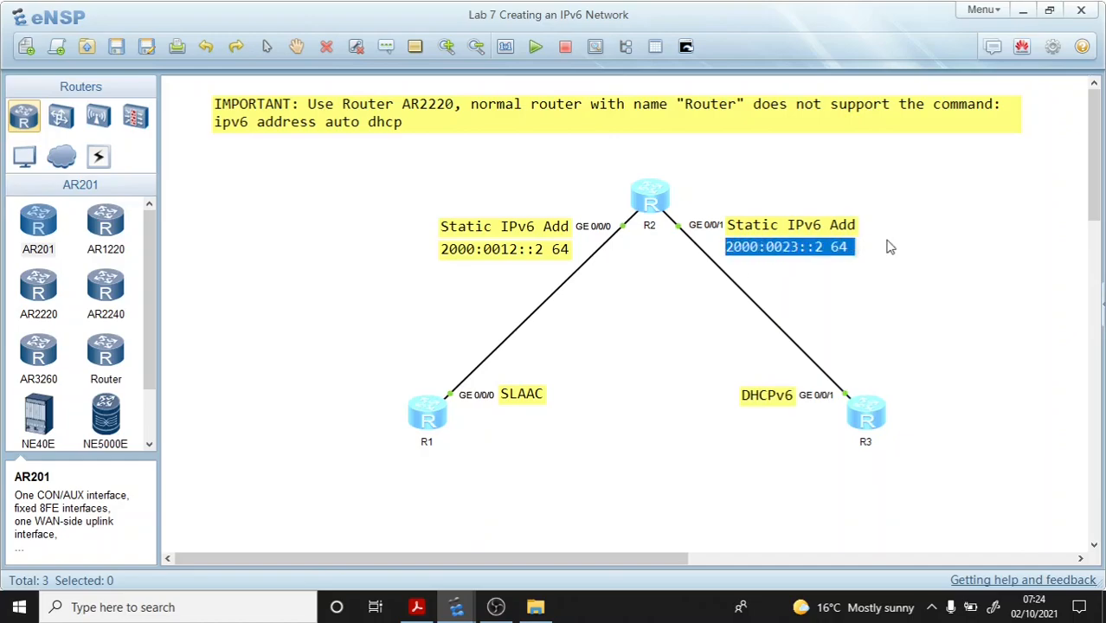
{"action": "double_click", "coordinate": [453, 249]}
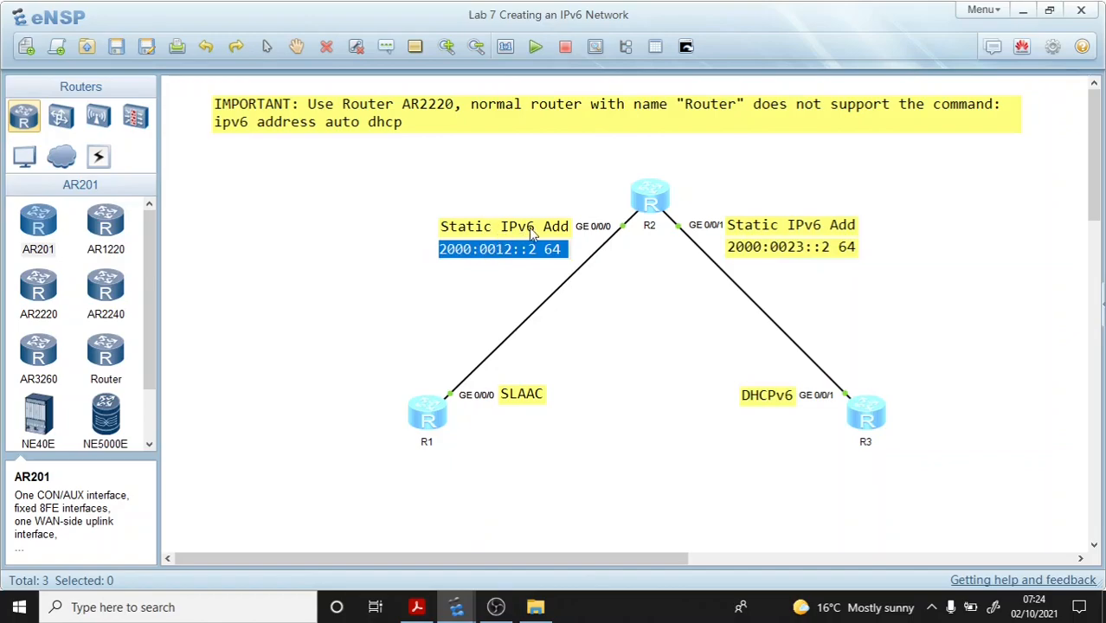
{"action": "left_click", "coordinate": [369, 325]}
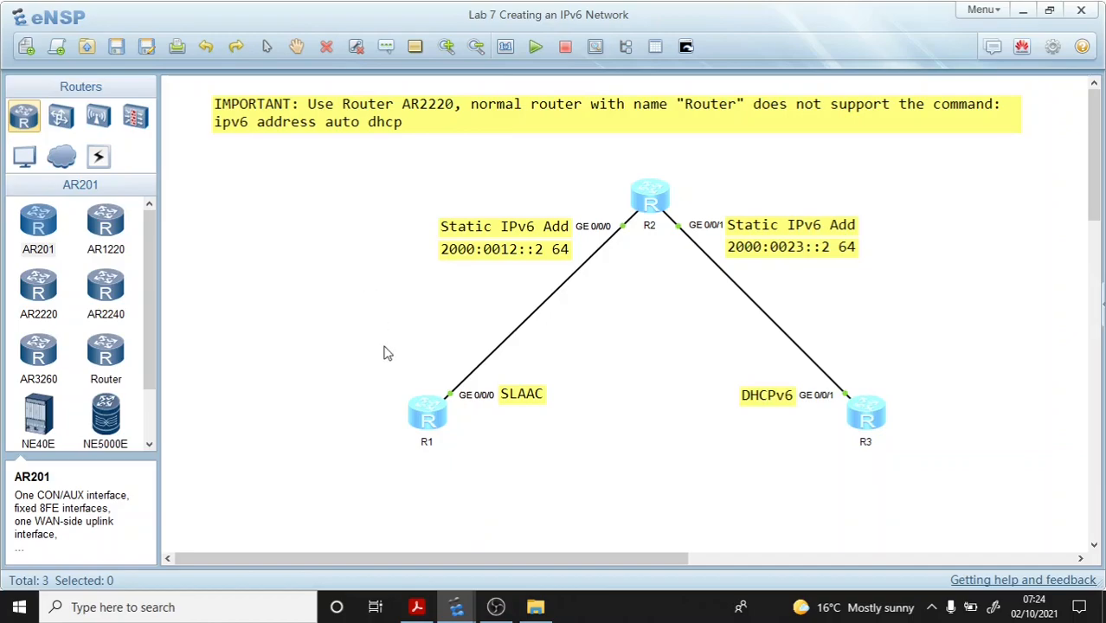
Step: Switch to the lab guide in Acrobat Reader and highlight the key terms of the four Configuration Roadmap items in section 7.2.1
{"action": "left_click", "coordinate": [416, 606]}
{"action": "scroll", "coordinate": [452, 274], "scroll_direction": "down", "scroll_amount": 10}
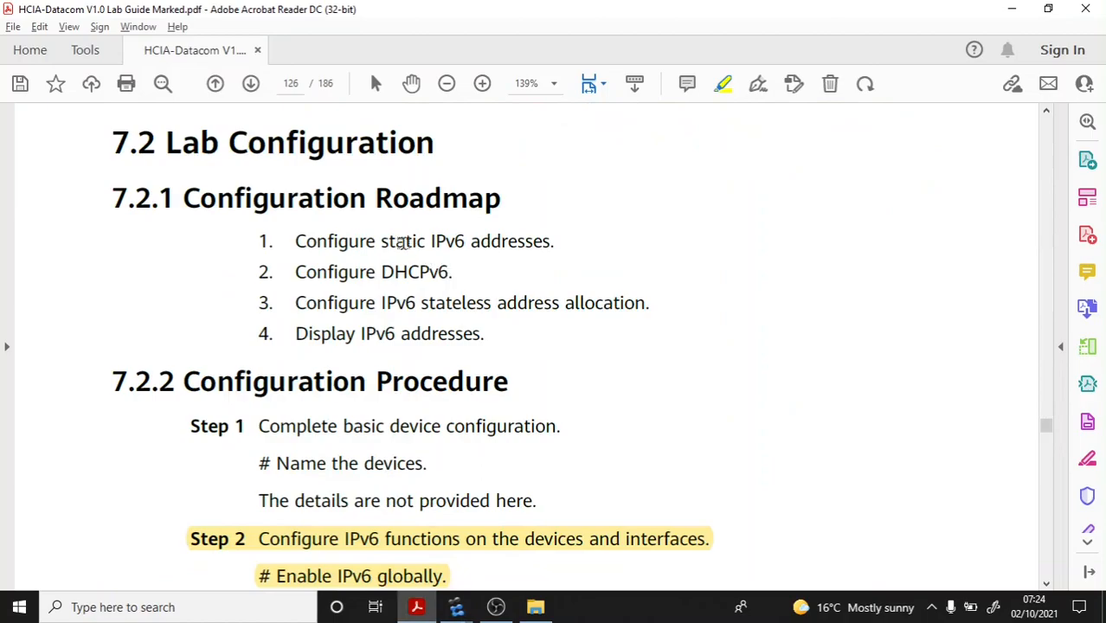
{"action": "left_click_drag", "start_coordinate": [379, 248], "coordinate": [554, 247]}
{"action": "left_click_drag", "start_coordinate": [384, 273], "coordinate": [453, 274]}
{"action": "left_click_drag", "start_coordinate": [382, 303], "coordinate": [649, 303]}
{"action": "left_click_drag", "start_coordinate": [361, 334], "coordinate": [485, 334]}
Step: Highlight the Step 1 line "Complete basic device configuration." in section 7.2.2
{"action": "scroll", "coordinate": [433, 372], "scroll_direction": "down", "scroll_amount": 3}
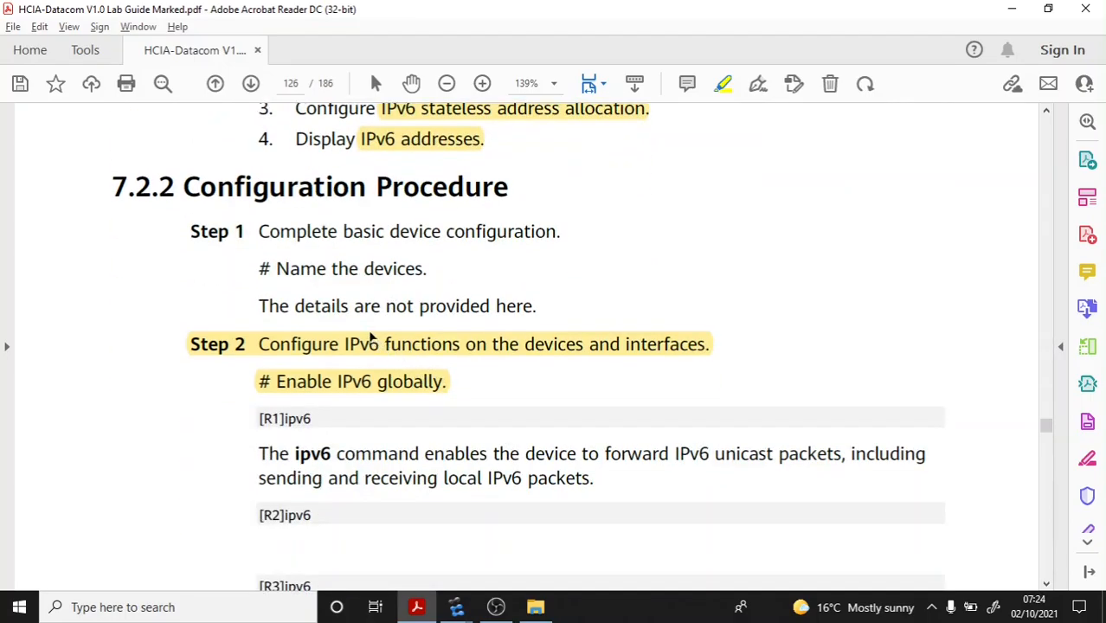
{"action": "scroll", "coordinate": [357, 296], "scroll_direction": "down", "scroll_amount": 1}
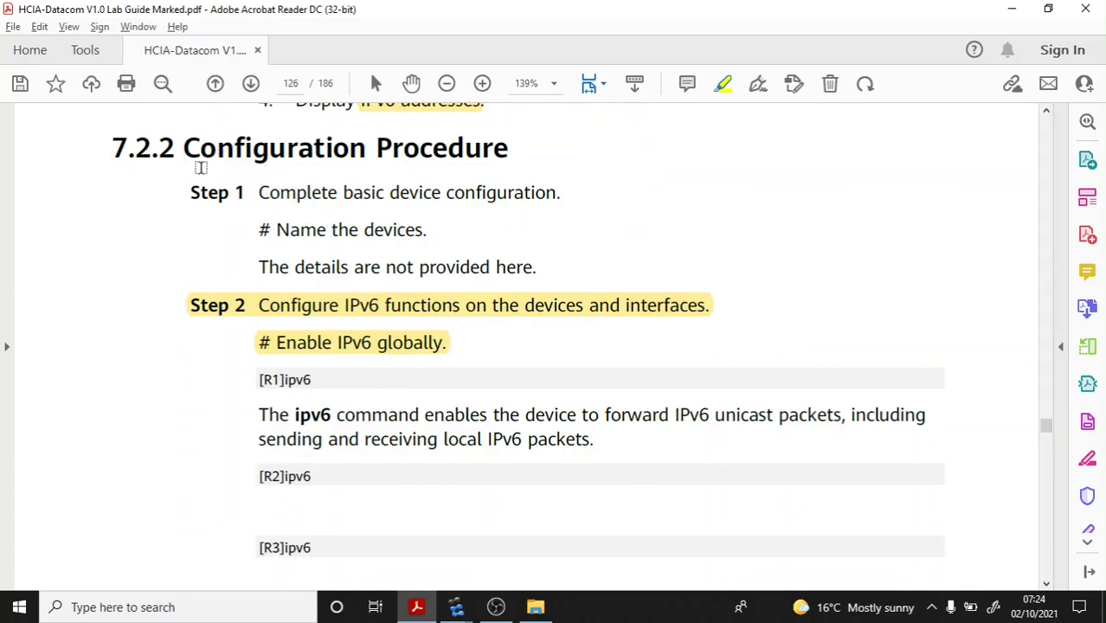
{"action": "left_click_drag", "start_coordinate": [190, 198], "coordinate": [570, 200]}
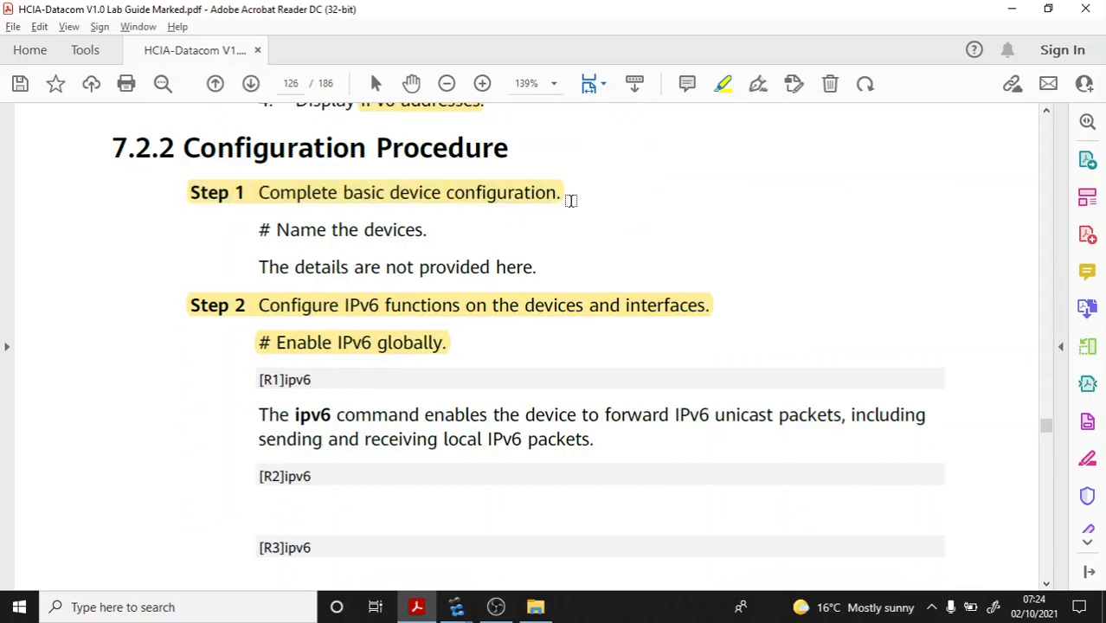
Step: Highlight "ipv6" and "IPv6 unicast packets" in the sentence explaining the global ipv6 command
{"action": "scroll", "coordinate": [331, 324], "scroll_direction": "down", "scroll_amount": 3}
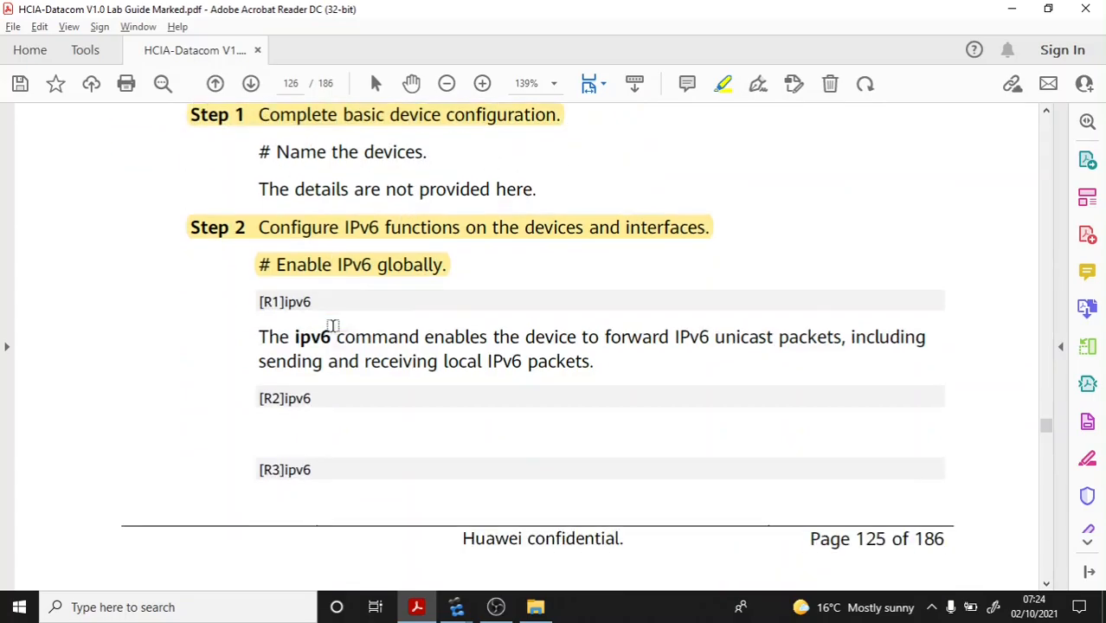
{"action": "scroll", "coordinate": [306, 272], "scroll_direction": "down", "scroll_amount": 1}
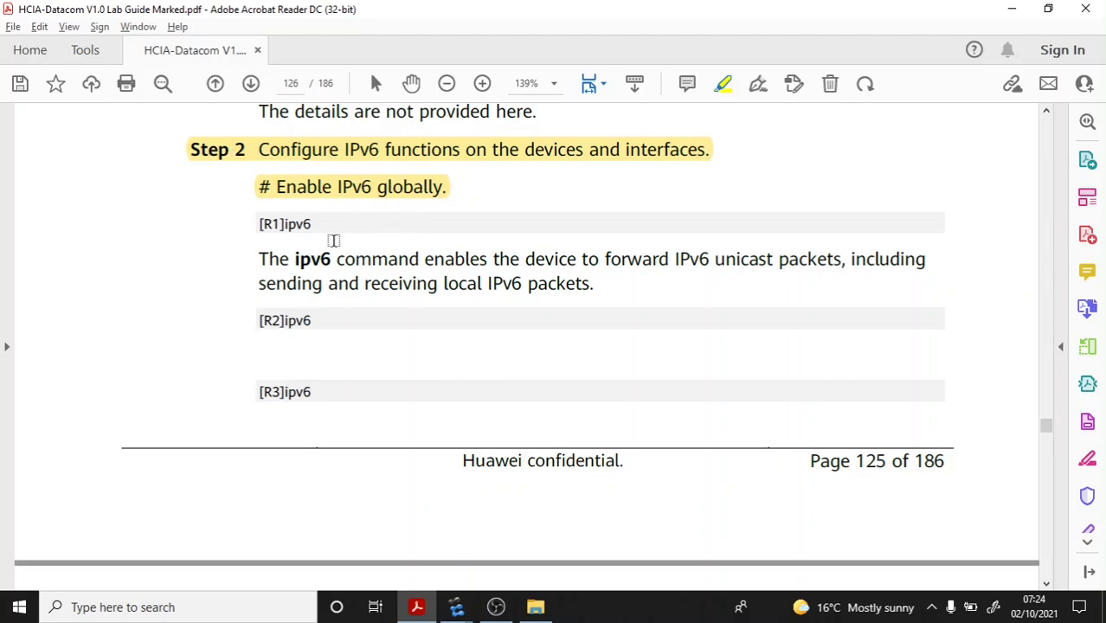
{"action": "left_click_drag", "start_coordinate": [295, 259], "coordinate": [332, 260]}
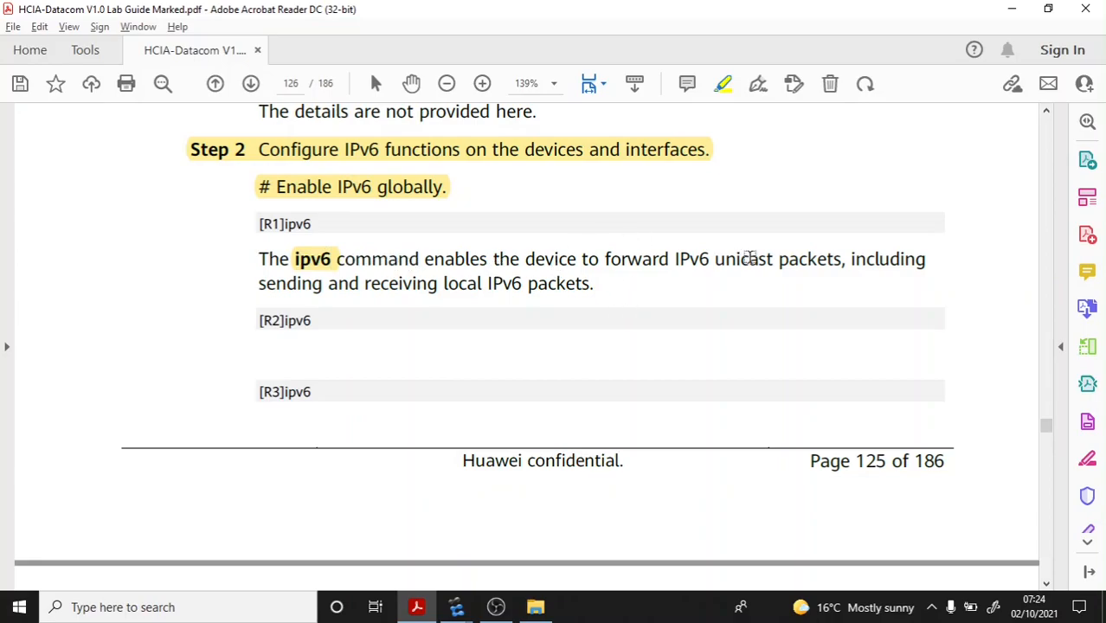
{"action": "left_click_drag", "start_coordinate": [673, 258], "coordinate": [841, 260]}
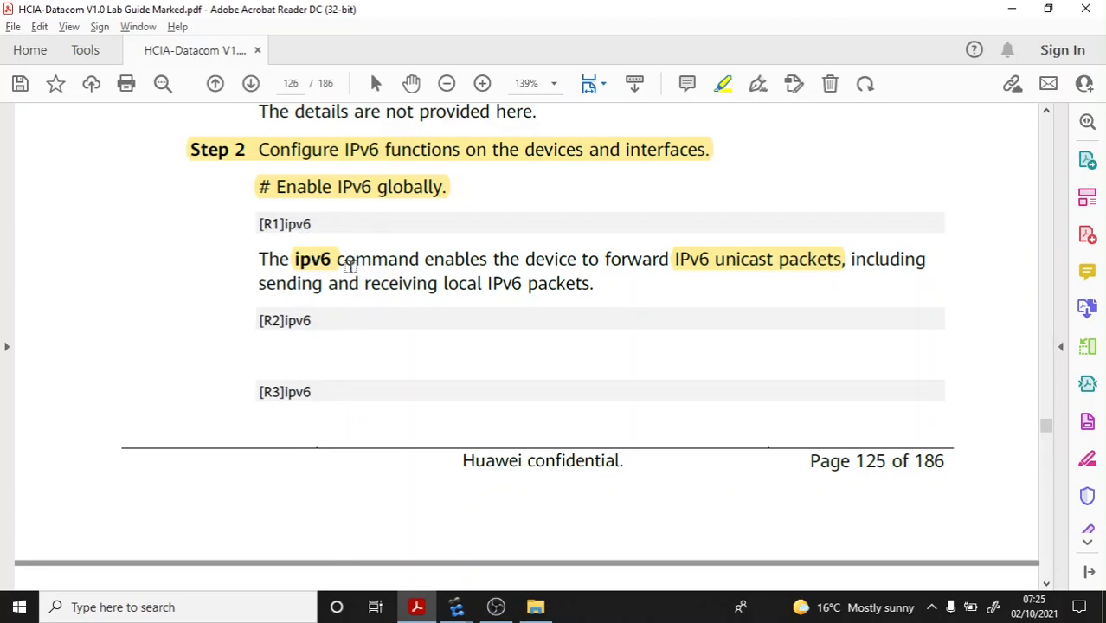
Step: Highlight the "ipv6 enable" command name in the section on enabling IPv6 on the interface
{"action": "scroll", "coordinate": [391, 371], "scroll_direction": "down", "scroll_amount": 3}
{"action": "scroll", "coordinate": [323, 264], "scroll_direction": "up", "scroll_amount": 2}
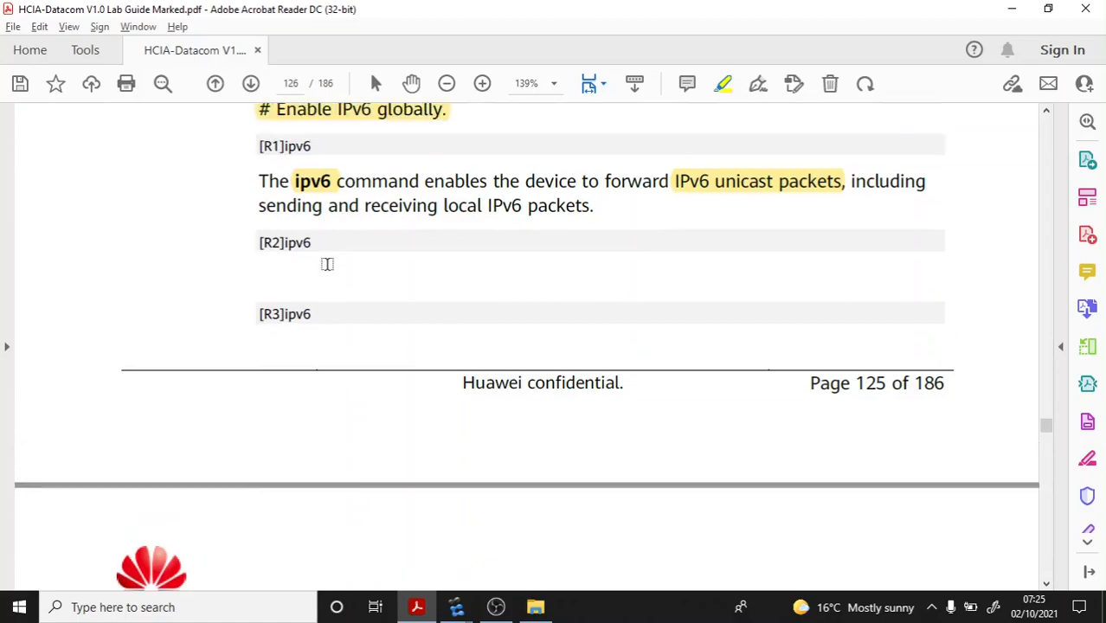
{"action": "scroll", "coordinate": [330, 317], "scroll_direction": "down", "scroll_amount": 10}
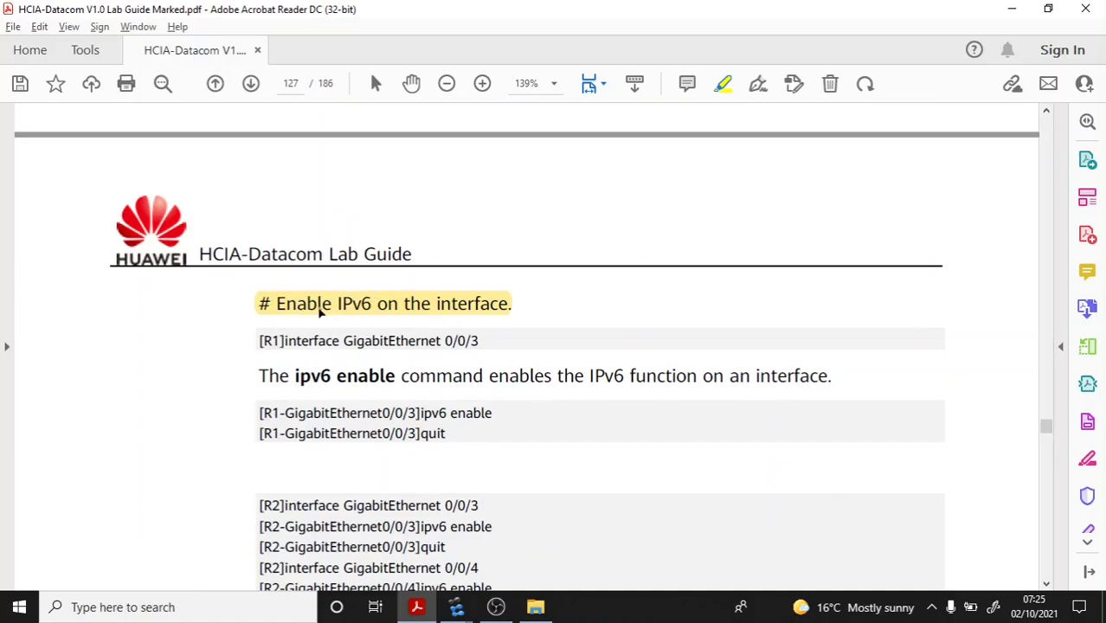
{"action": "scroll", "coordinate": [321, 311], "scroll_direction": "down", "scroll_amount": 1}
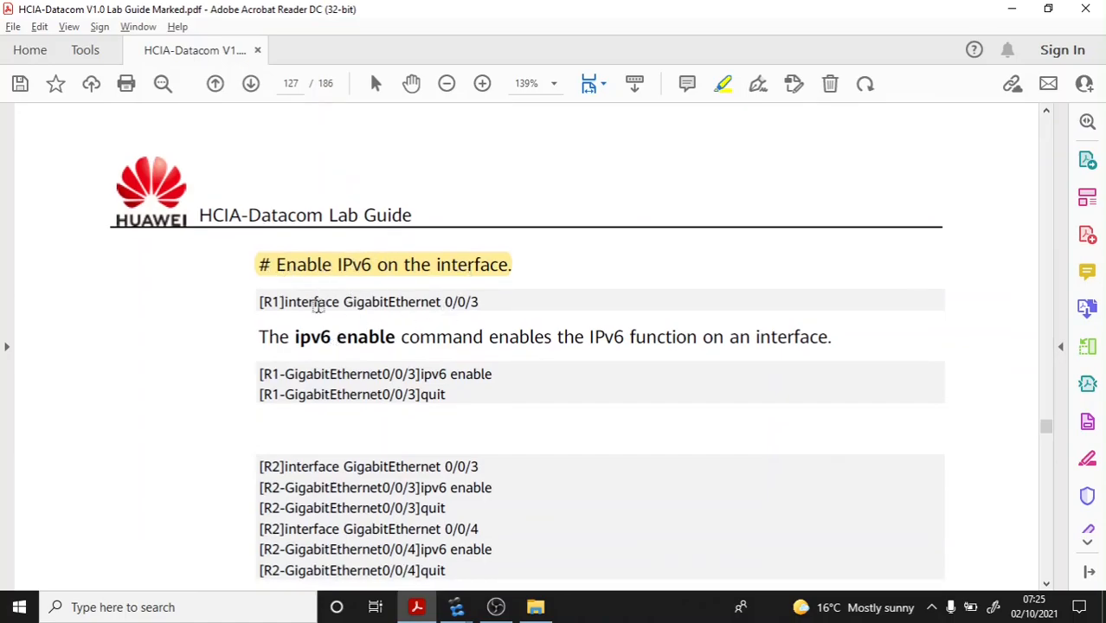
{"action": "left_click_drag", "start_coordinate": [293, 336], "coordinate": [396, 338]}
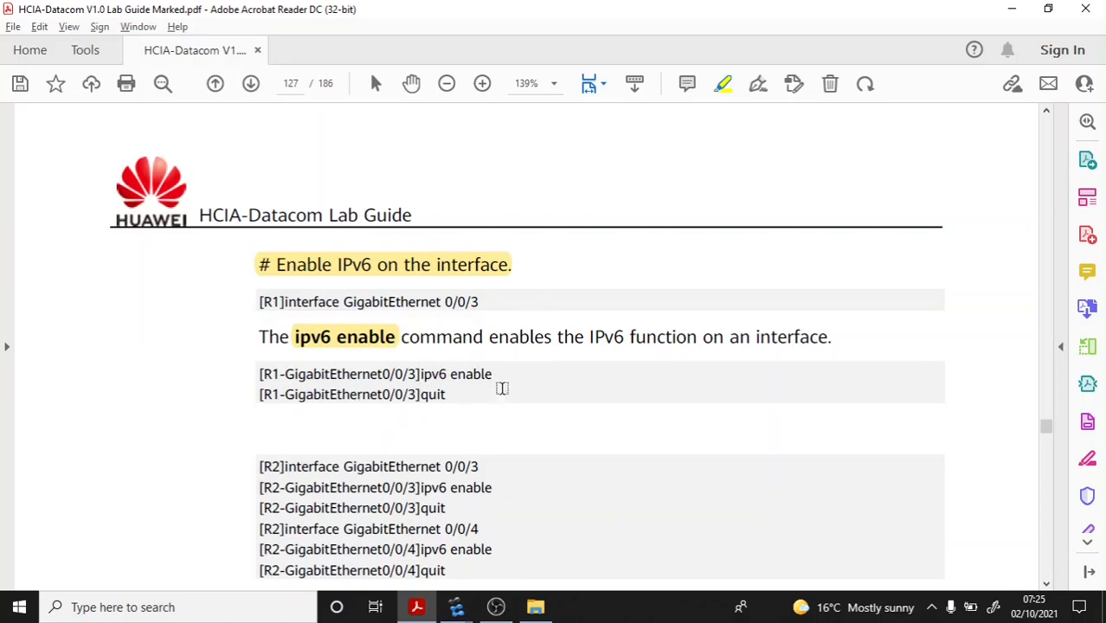
Step: Read the guide's commands for enabling IPv6 on the interfaces of R1, R2 and R3
{"action": "scroll", "coordinate": [512, 382], "scroll_direction": "down", "scroll_amount": 1}
{"action": "scroll", "coordinate": [512, 383], "scroll_direction": "down", "scroll_amount": 1}
{"action": "scroll", "coordinate": [452, 440], "scroll_direction": "down", "scroll_amount": 2}
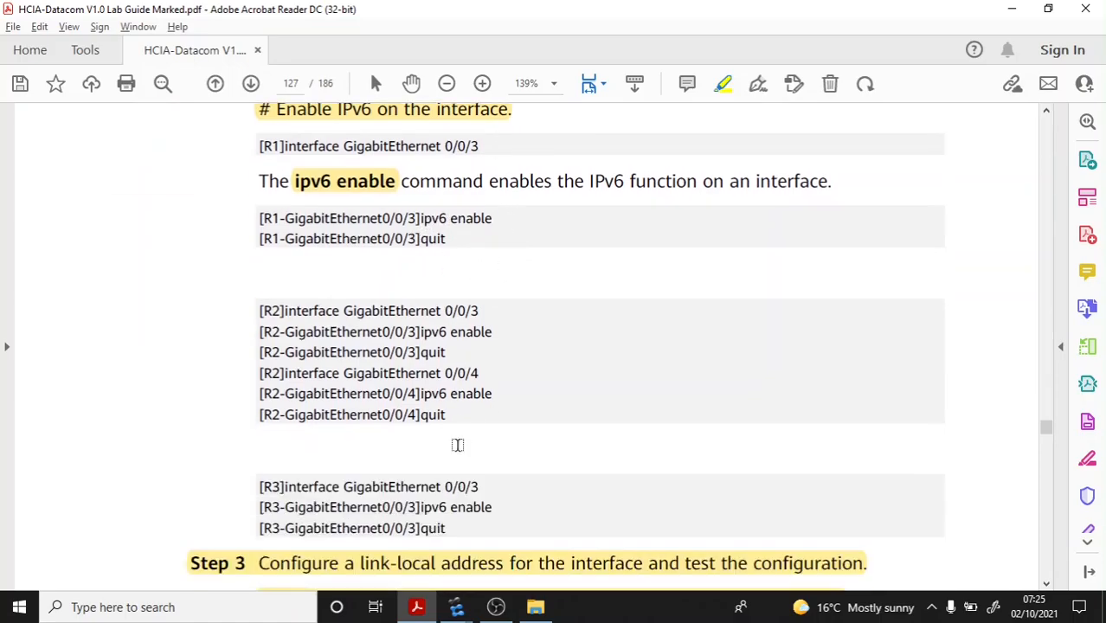
{"action": "scroll", "coordinate": [438, 394], "scroll_direction": "down", "scroll_amount": 1}
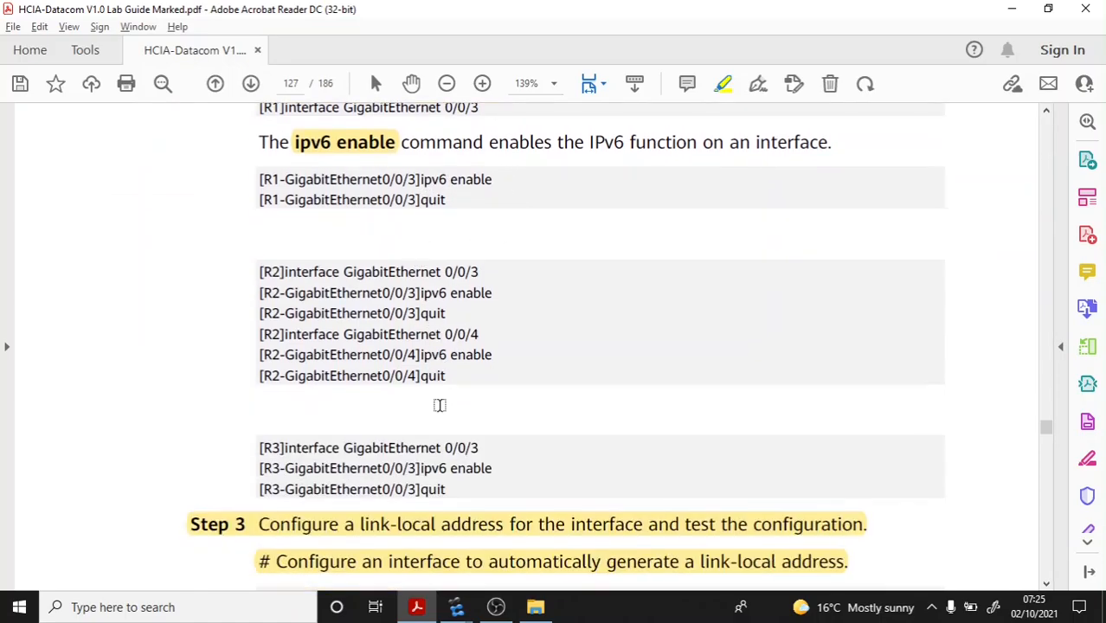
{"action": "scroll", "coordinate": [439, 404], "scroll_direction": "up", "scroll_amount": 1}
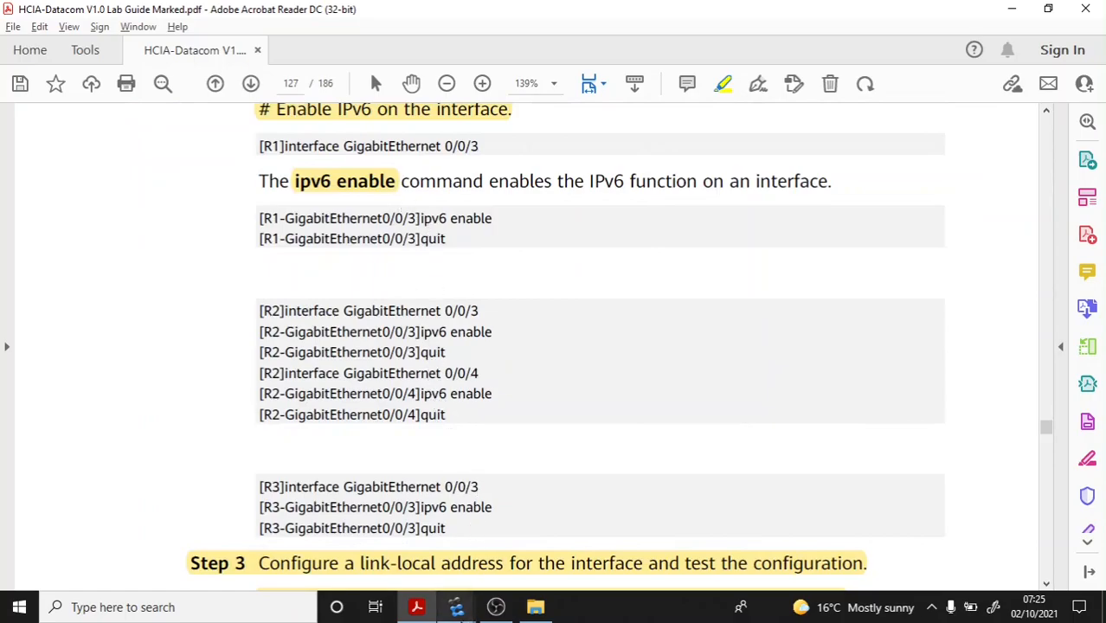
Step: Switch to R1's console in eNSP, log on and turn off the terminal monitor with u t m
{"action": "mouse_move", "coordinate": [456, 606]}
{"action": "left_click", "coordinate": [385, 545]}
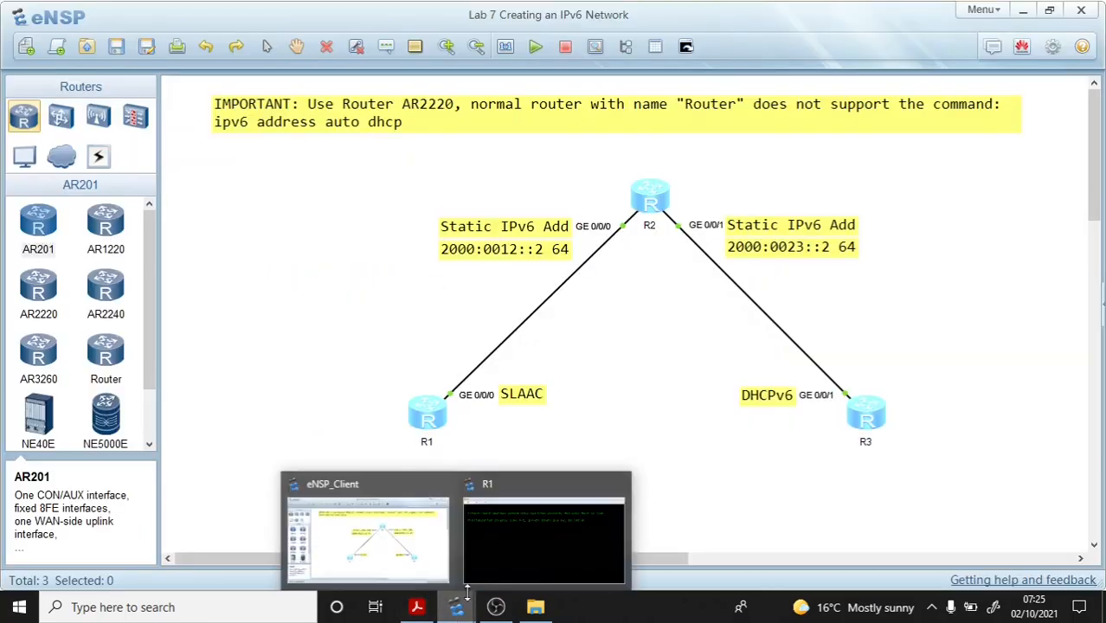
{"action": "left_click", "coordinate": [543, 532]}
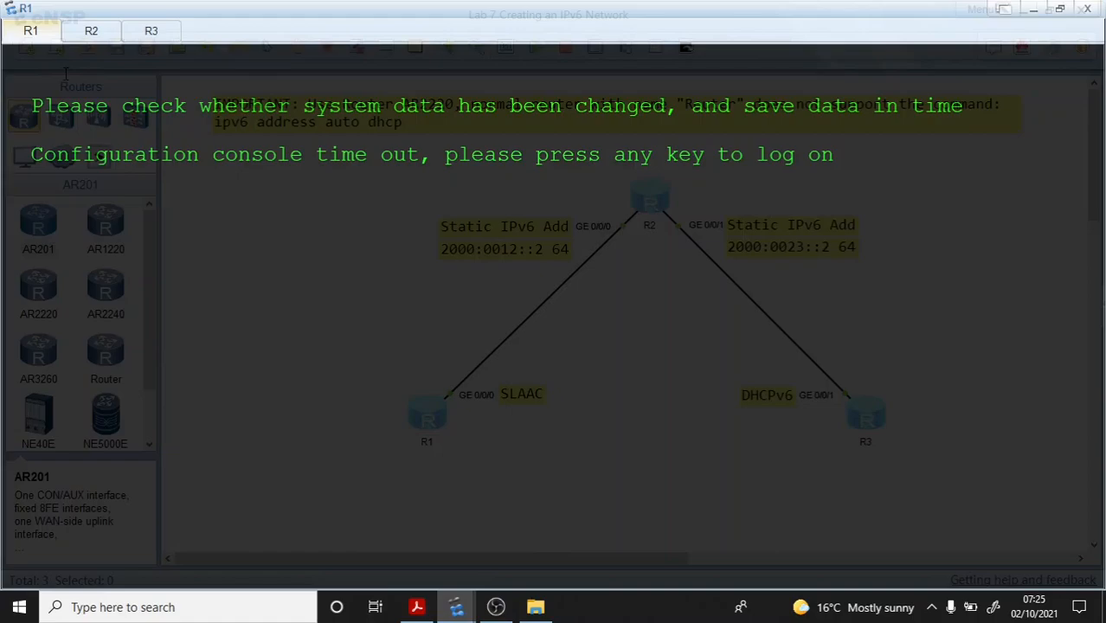
{"action": "key", "text": "Return"}
{"action": "type", "text": "u t m"}
{"action": "key", "text": "Return"}
Step: Enter the system view on R1 and set the device name to R1
{"action": "type", "text": "sys"}
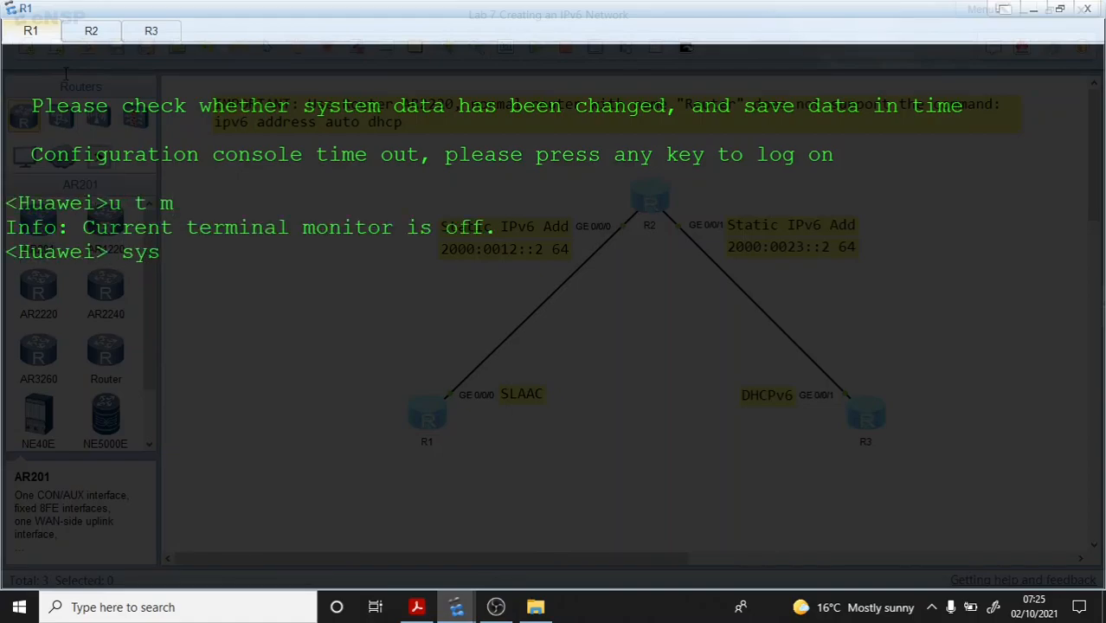
{"action": "key", "text": "Return"}
{"action": "type", "text": "sysname R1"}
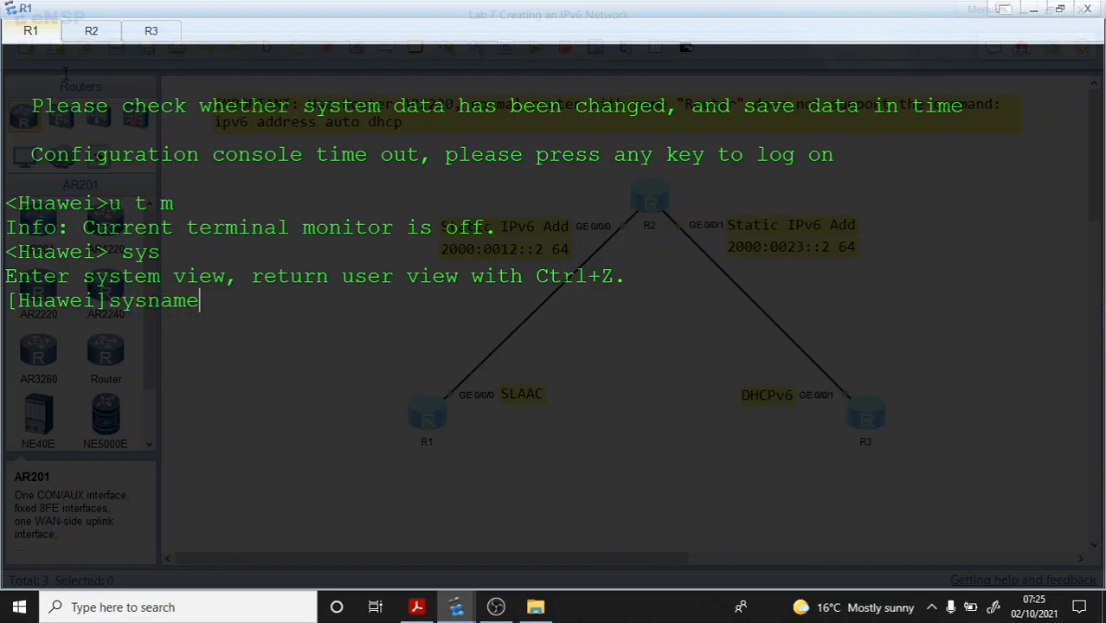
{"action": "key", "text": "Return"}
Step: Log on to R2's console and turn off its terminal monitor with u t m
{"action": "key", "text": "ctrl+Tab"}
{"action": "key", "text": "Return"}
{"action": "type", "text": "u t m"}
{"action": "key", "text": "Return"}
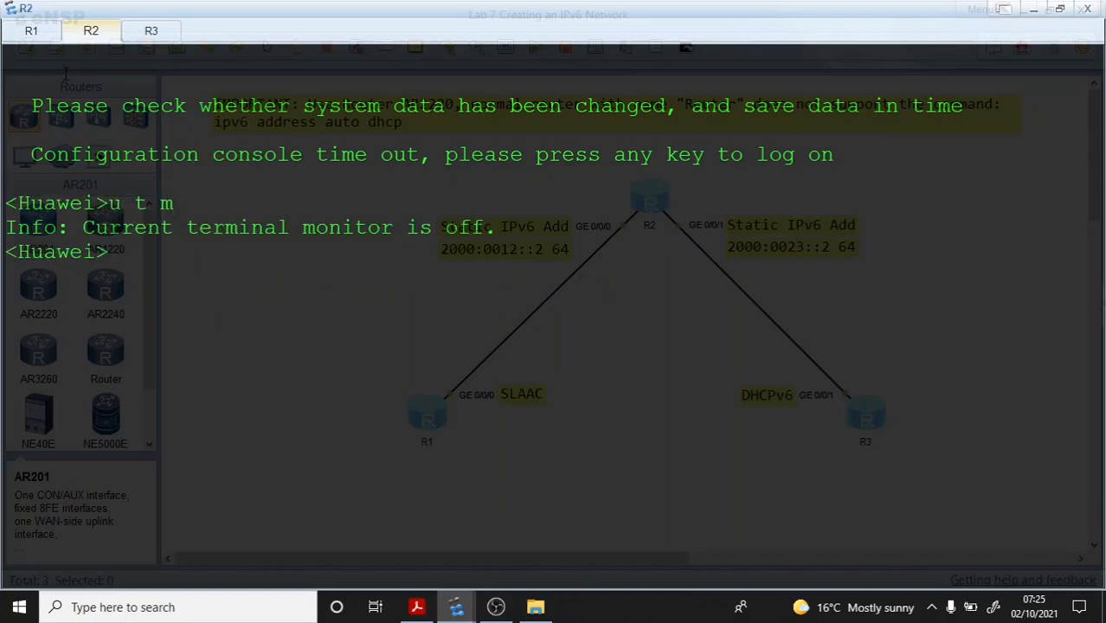
{"action": "key", "text": "Return"}
{"action": "key", "text": "Return"}
Step: Enter the system view on R2 and set the device name to R2
{"action": "type", "text": "sys"}
{"action": "key", "text": "Return"}
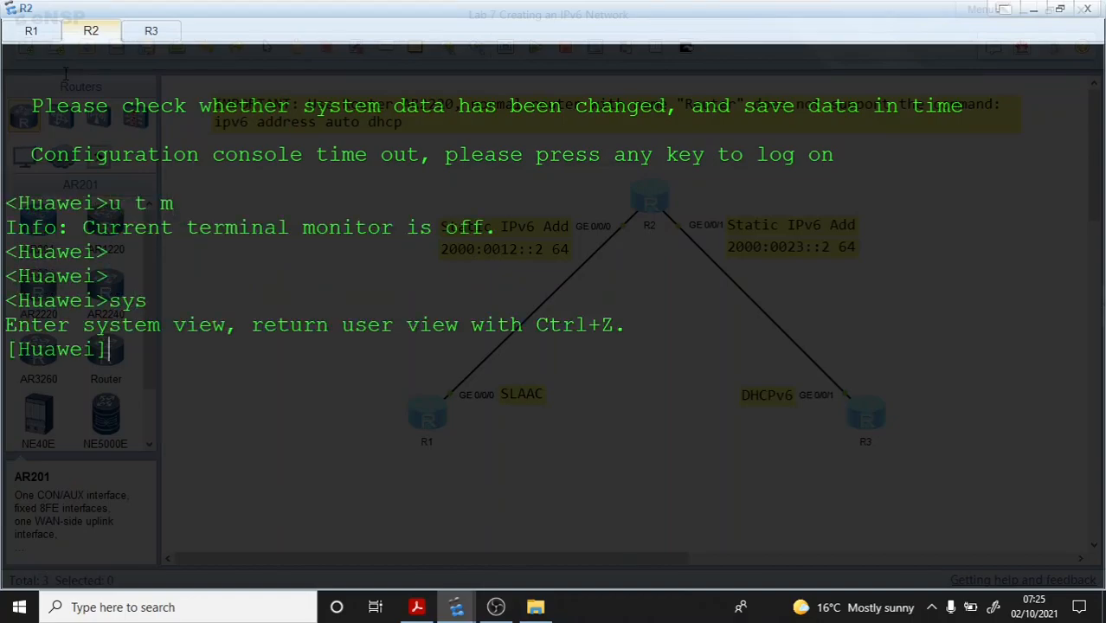
{"action": "type", "text": "sysnmae"}
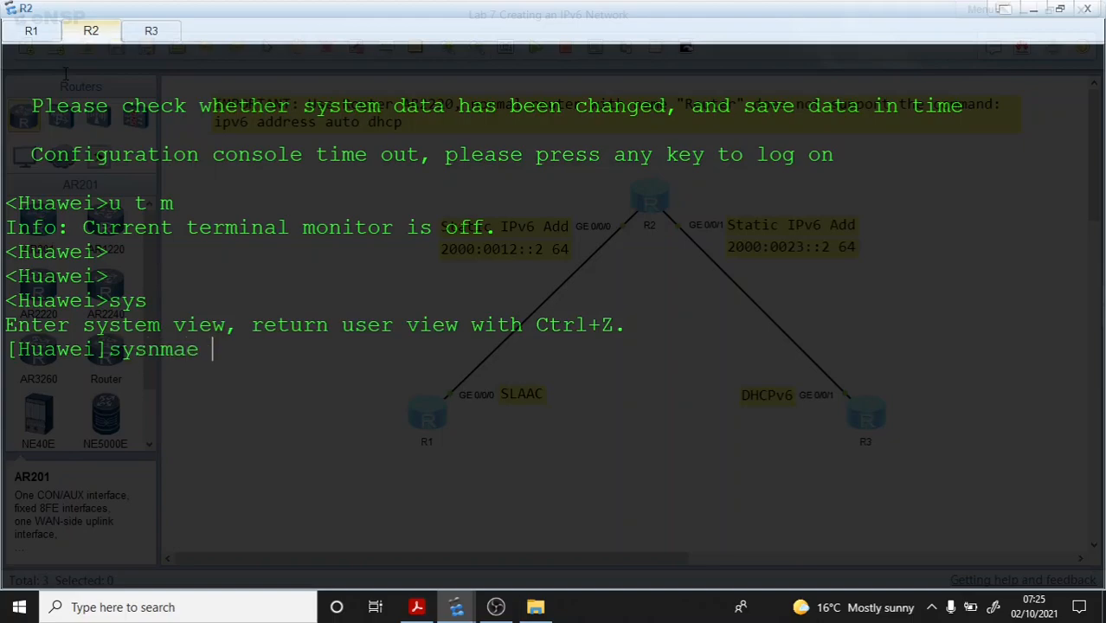
{"action": "key", "text": "BackSpace"}
{"action": "key", "text": "BackSpace"}
{"action": "key", "text": "BackSpace"}
{"action": "key", "text": "BackSpace"}
{"action": "type", "text": "ame R2"}
{"action": "key", "text": "Return"}
{"action": "type", "text": "/"}
{"action": "key", "text": "Tab"}
Step: Log on to R3's console and turn off its terminal monitor with u t m
{"action": "key", "text": "ctrl+Tab"}
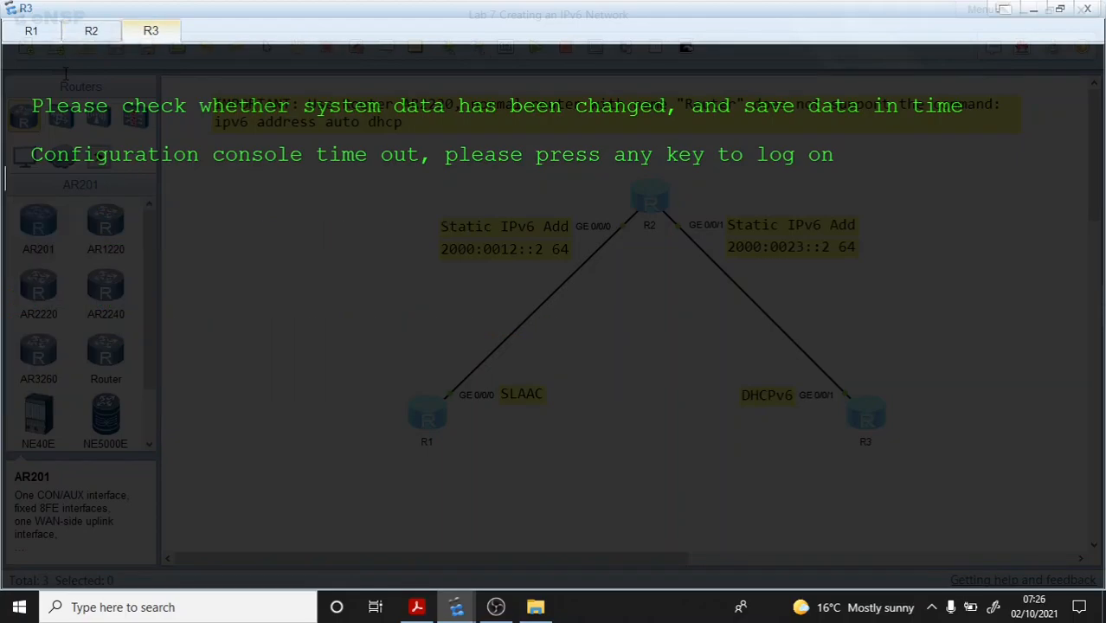
{"action": "key", "text": "Return"}
{"action": "type", "text": "ut "}
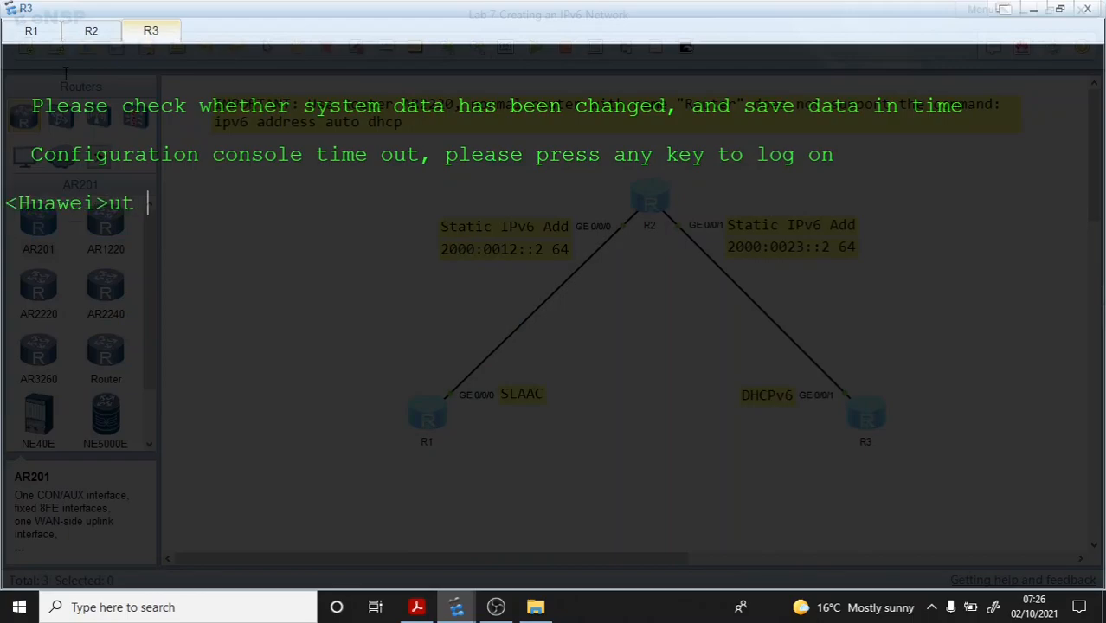
{"action": "type", "text": "t"}
{"action": "key", "text": "BackSpace"}
{"action": "type", "text": "t m"}
{"action": "key", "text": "Return"}
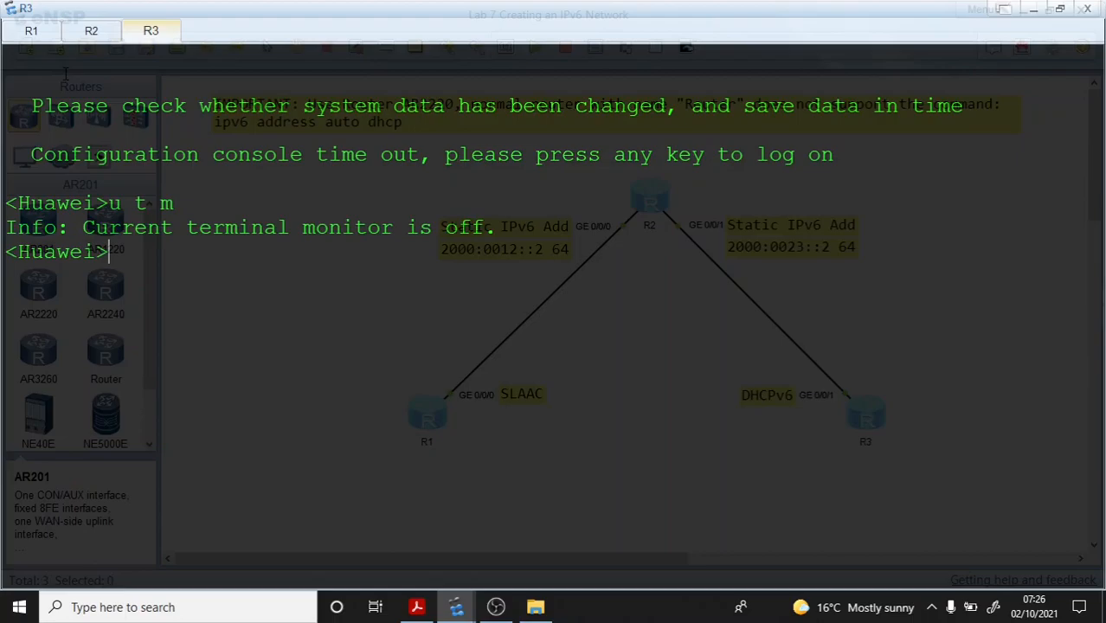
Step: Enter the system view on R3 and set the device name to R3
{"action": "type", "text": "sys"}
{"action": "key", "text": "Tab"}
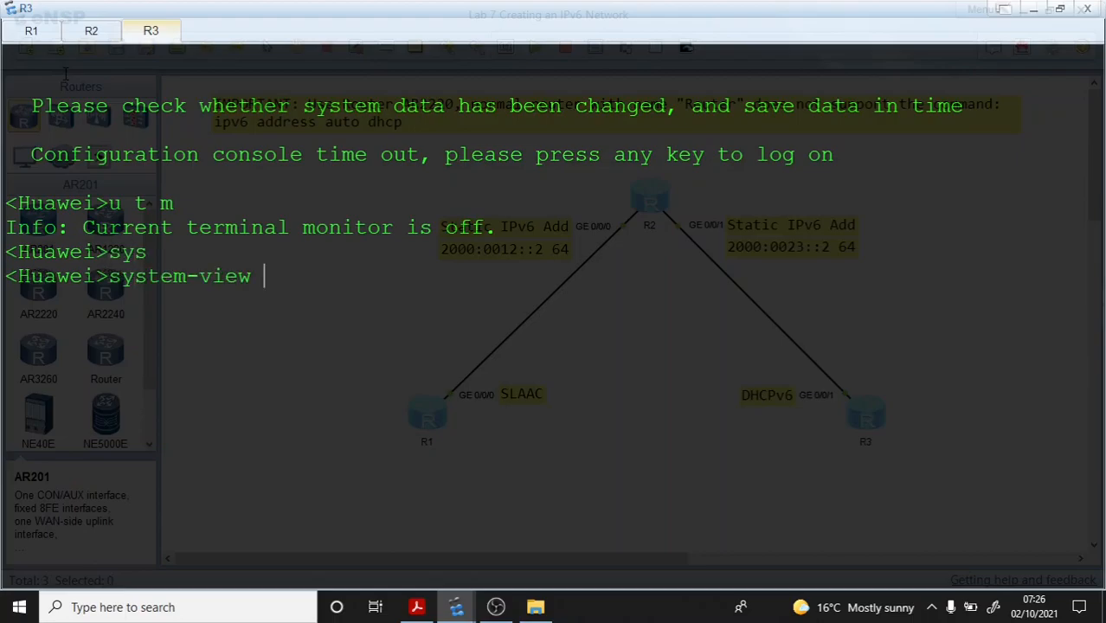
{"action": "key", "text": "Return"}
{"action": "type", "text": "sys"}
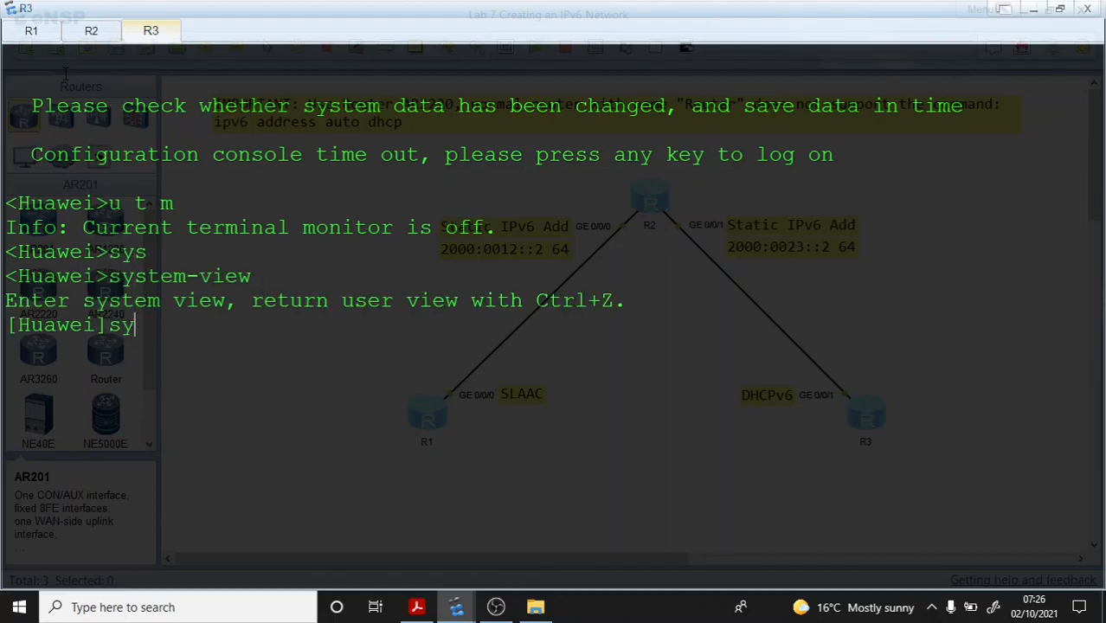
{"action": "key", "text": "Tab"}
{"action": "type", "text": "R"}
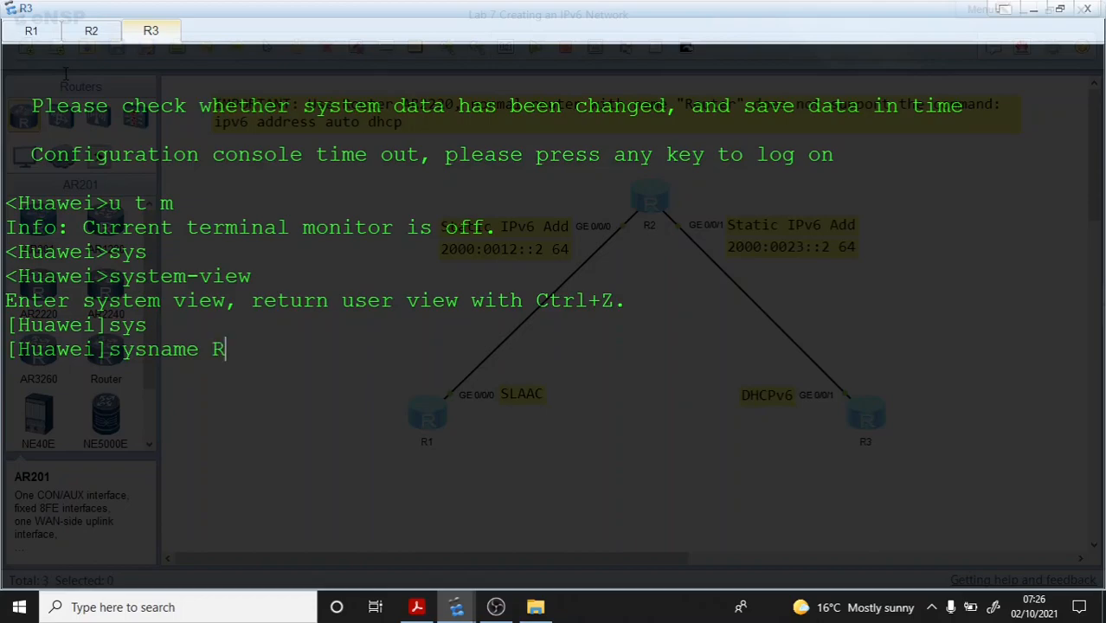
{"action": "type", "text": "3"}
{"action": "key", "text": "Return"}
Step: Enable IPv6 globally on R1, R2 and R3 with the ipv6 command
{"action": "left_click", "coordinate": [30, 34]}
{"action": "type", "text": "ipv"}
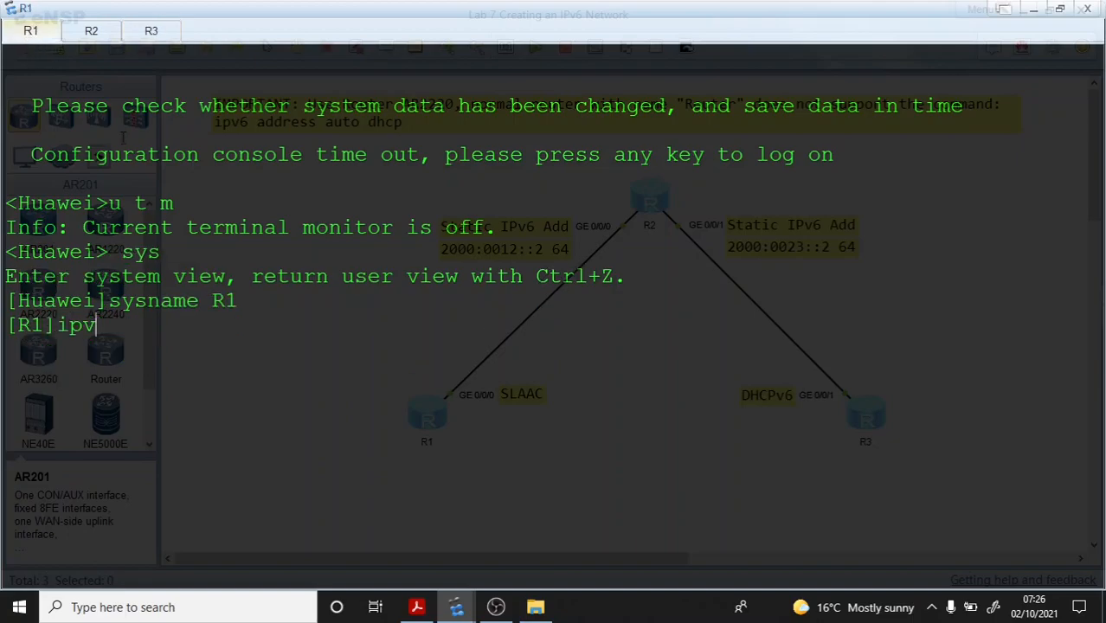
{"action": "type", "text": "6"}
{"action": "key", "text": "Return"}
{"action": "key", "text": "ctrl+Tab"}
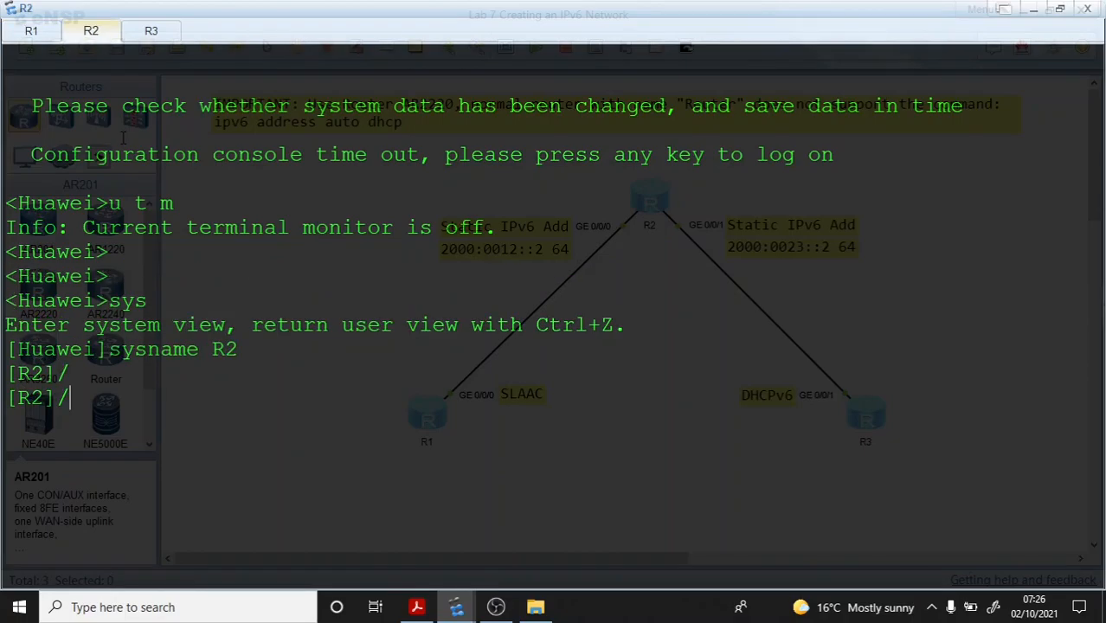
{"action": "type", "text": "ipv6"}
{"action": "key", "text": "Return"}
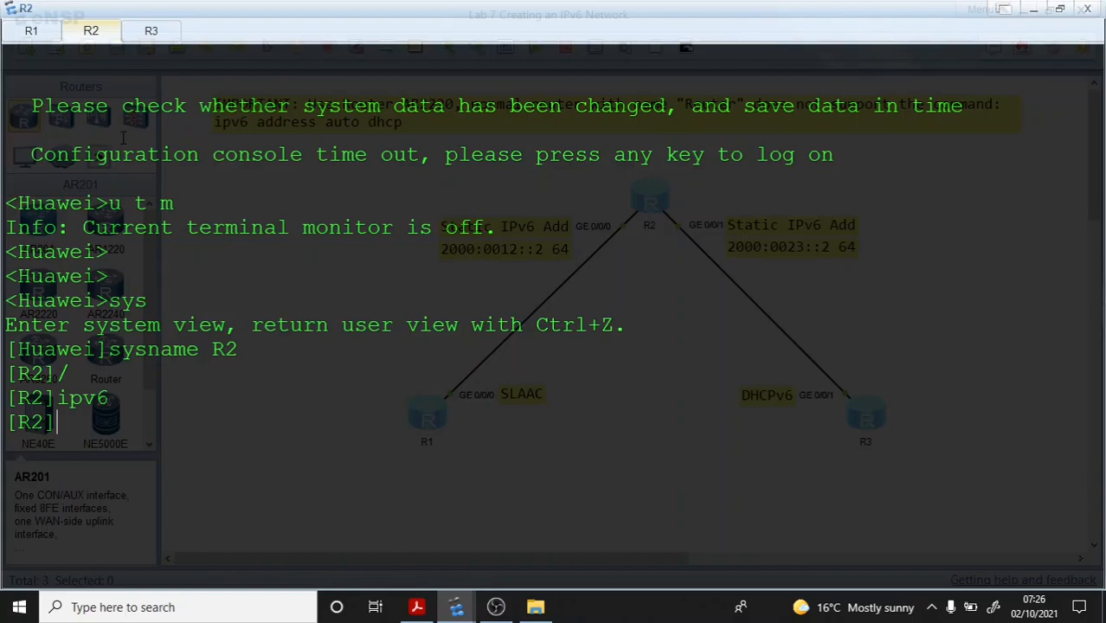
{"action": "key", "text": "ctrl+Tab"}
{"action": "type", "text": "ip"}
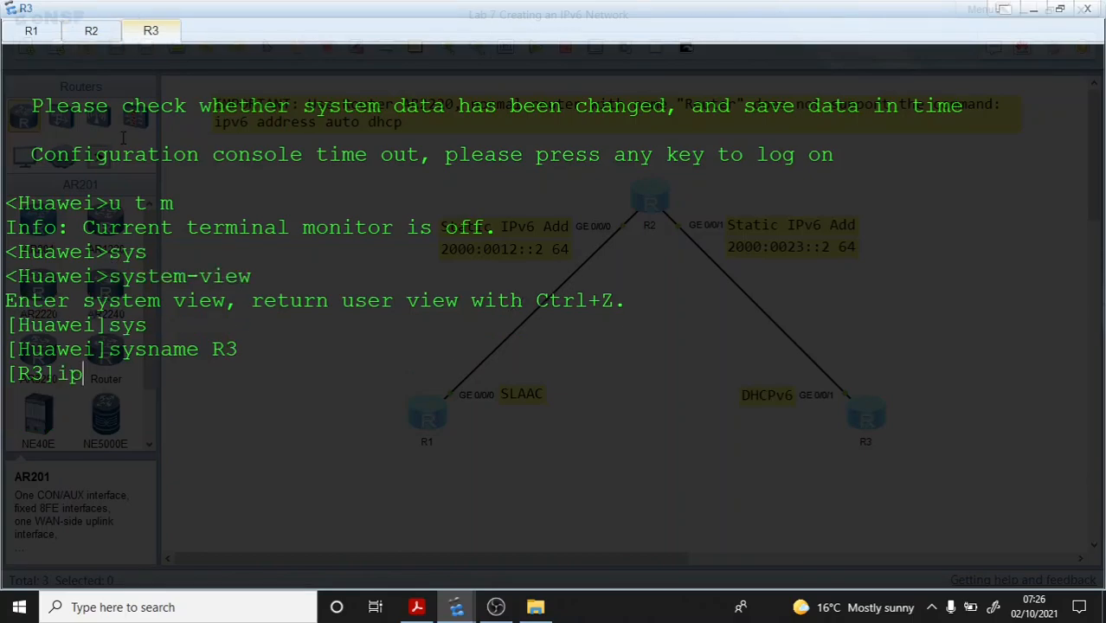
{"action": "type", "text": "v6"}
{"action": "key", "text": "Return"}
Step: Clear R1's console and enter the interface view of GigabitEthernet 0/0/0
{"action": "left_click", "coordinate": [34, 31]}
{"action": "right_click", "coordinate": [172, 119]}
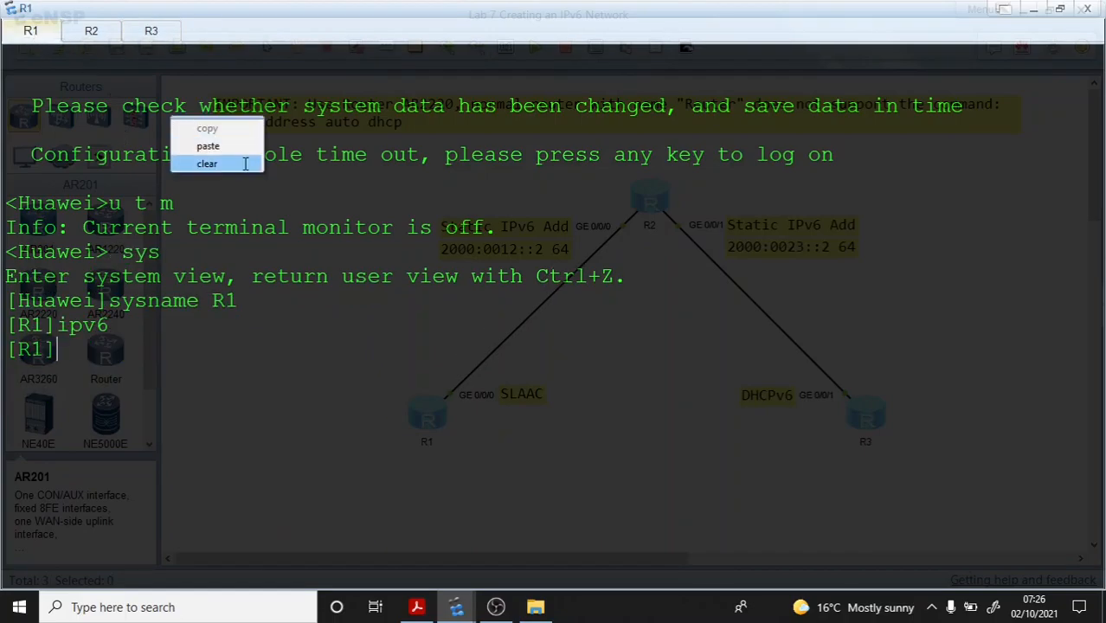
{"action": "left_click", "coordinate": [246, 163]}
{"action": "key", "text": "Return"}
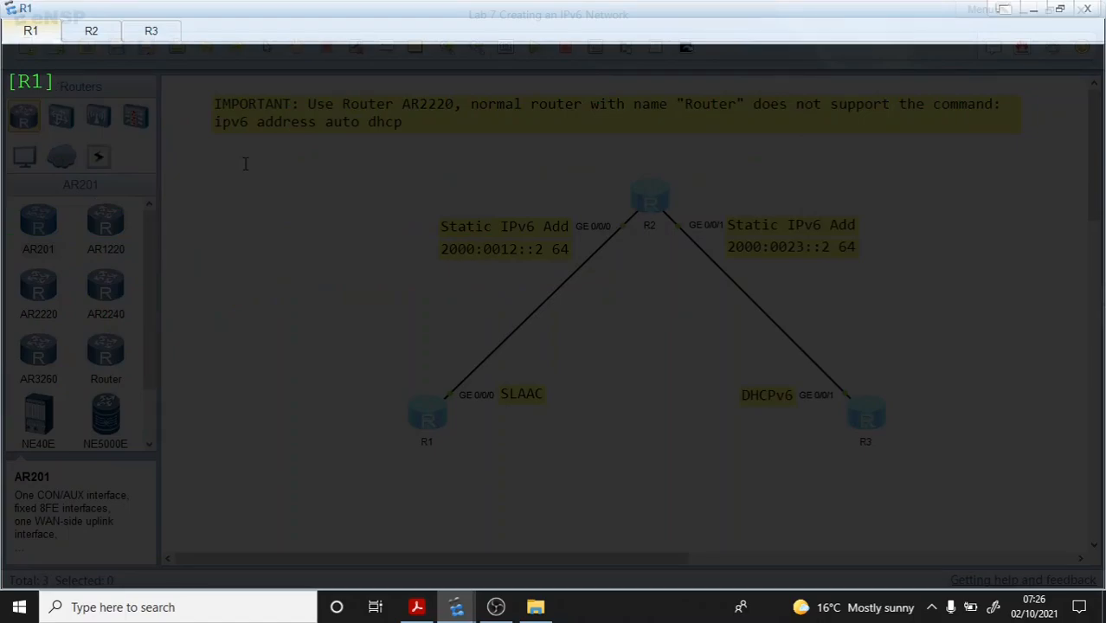
{"action": "type", "text": "int g"}
{"action": "type", "text": "0/0/0"}
{"action": "key", "text": "Return"}
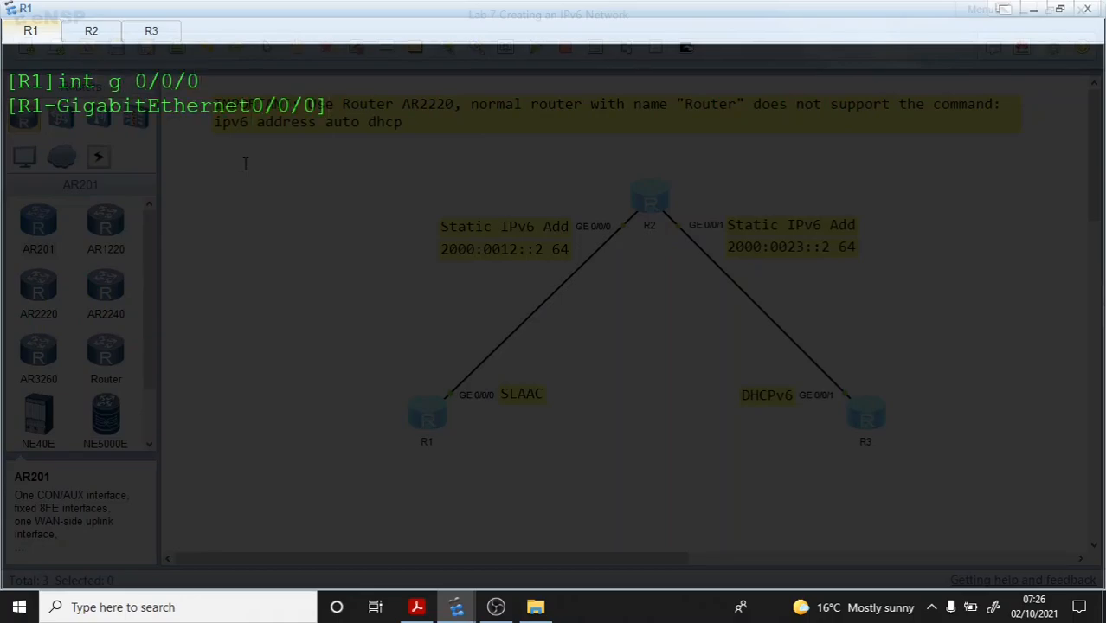
Step: List the ipv6 command options available on R1's GigabitEthernet 0/0/0 interface
{"action": "type", "text": "ipv?"}
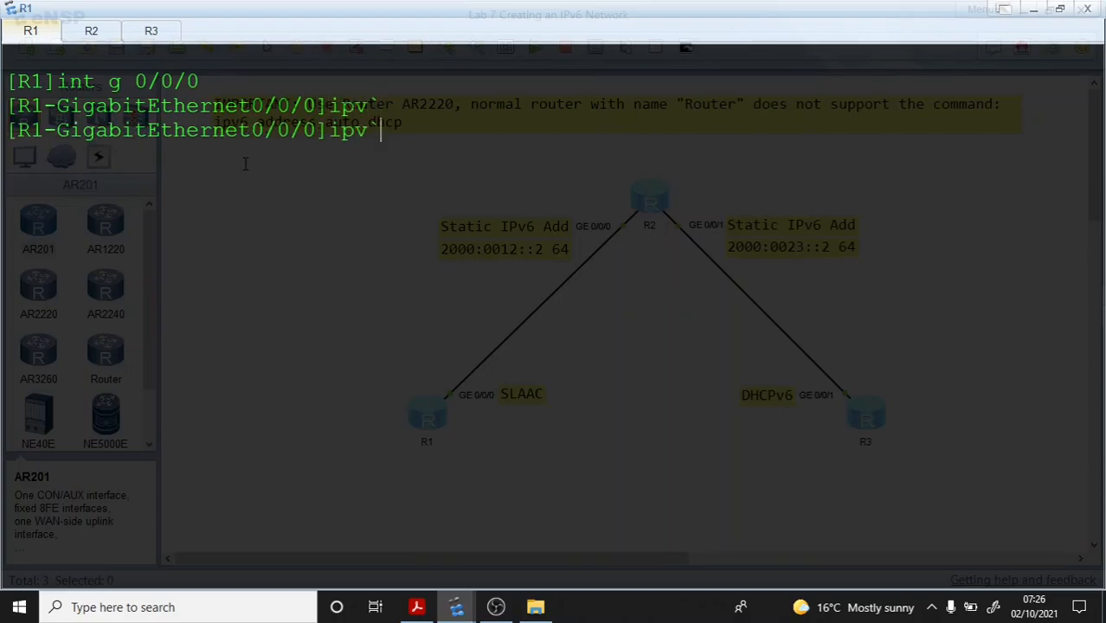
{"action": "key", "text": "Tab"}
{"action": "type", "text": "add"}
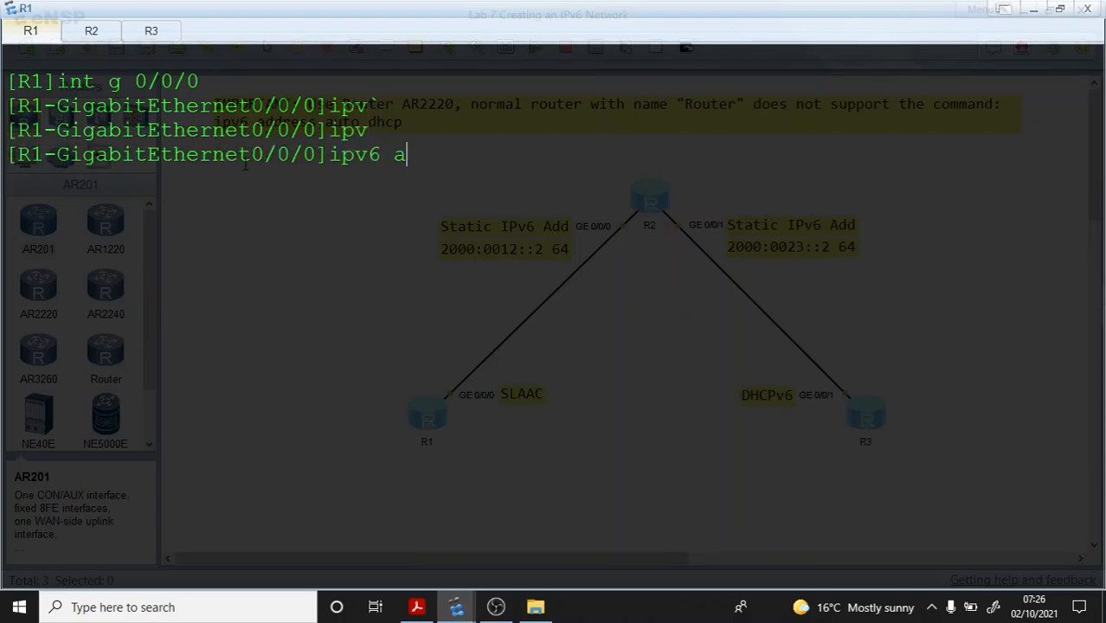
{"action": "key", "text": "Tab"}
{"action": "key", "text": "Tab"}
{"action": "key", "text": "BackSpace"}
{"action": "key", "text": "BackSpace"}
{"action": "key", "text": "BackSpace"}
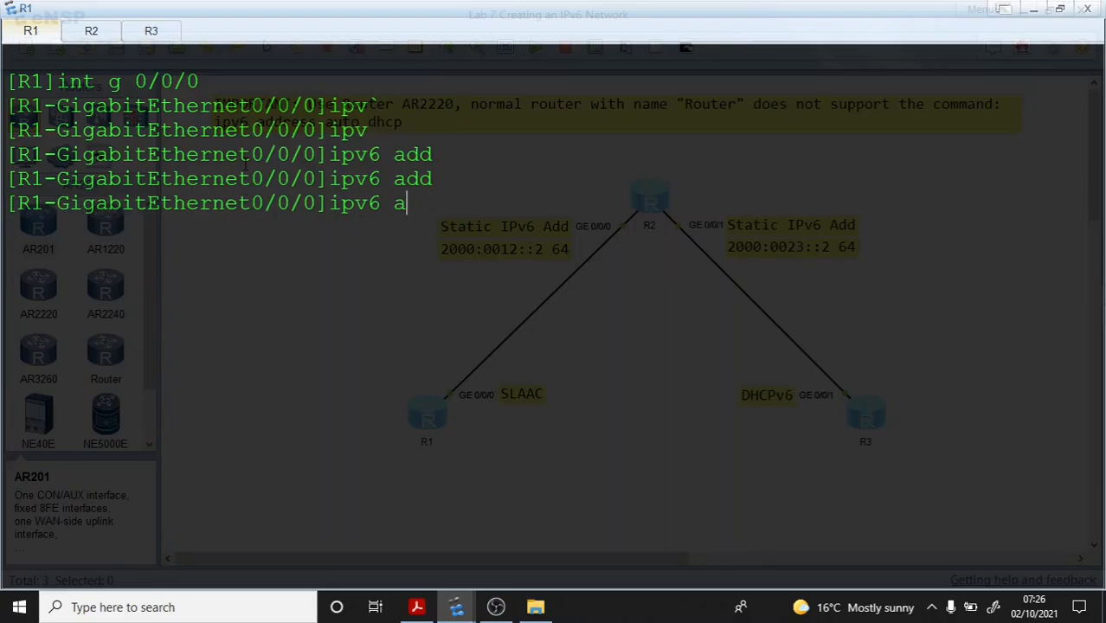
{"action": "type", "text": "?"}
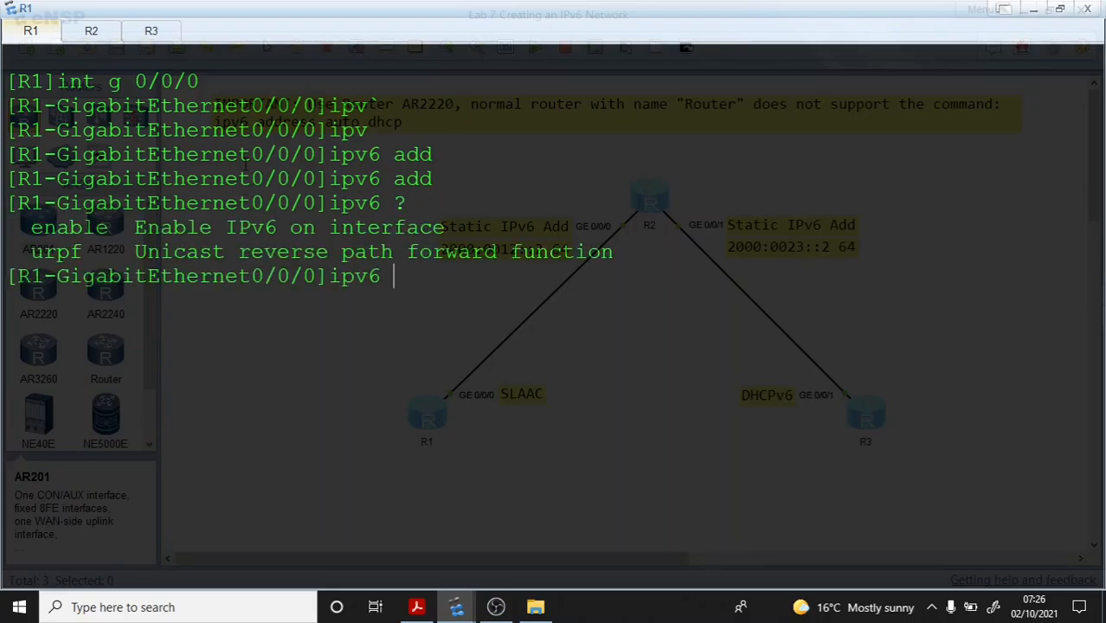
{"action": "type", "text": "add"}
{"action": "type", "text": "s"}
{"action": "key", "text": "BackSpace"}
{"action": "type", "text": "\\"}
{"action": "key", "text": "BackSpace"}
{"action": "key", "text": "BackSpace"}
{"action": "key", "text": "BackSpace"}
{"action": "key", "text": "BackSpace"}
Step: Enable IPv6 on R1's GigabitEthernet 0/0/0 interface with ipv6 enable
{"action": "type", "text": "en"}
{"action": "key", "text": "Tab"}
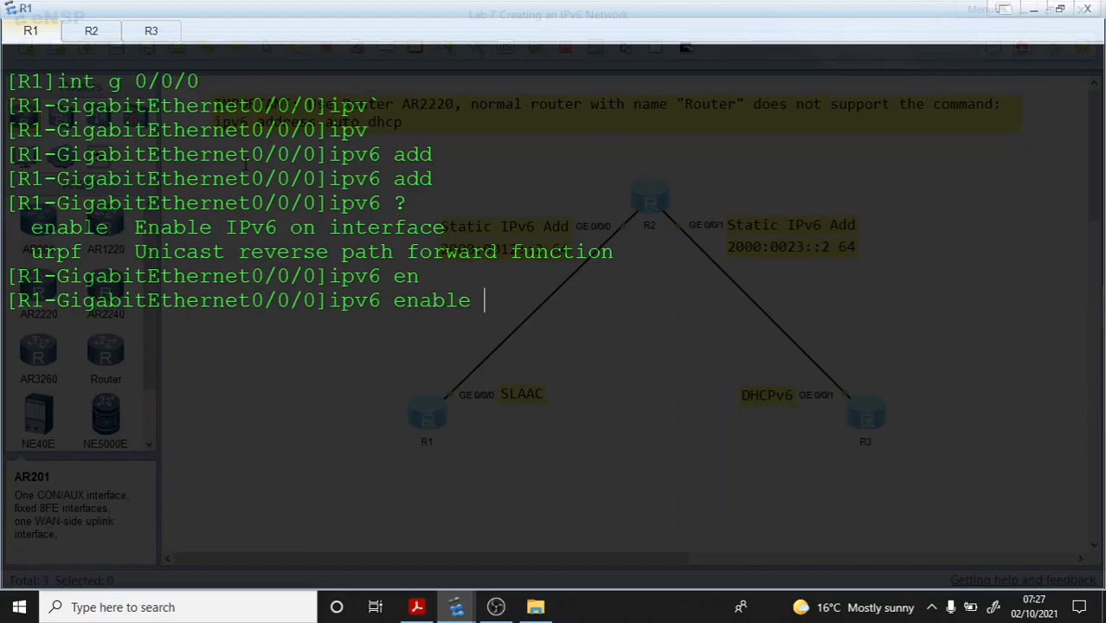
{"action": "key", "text": "Return"}
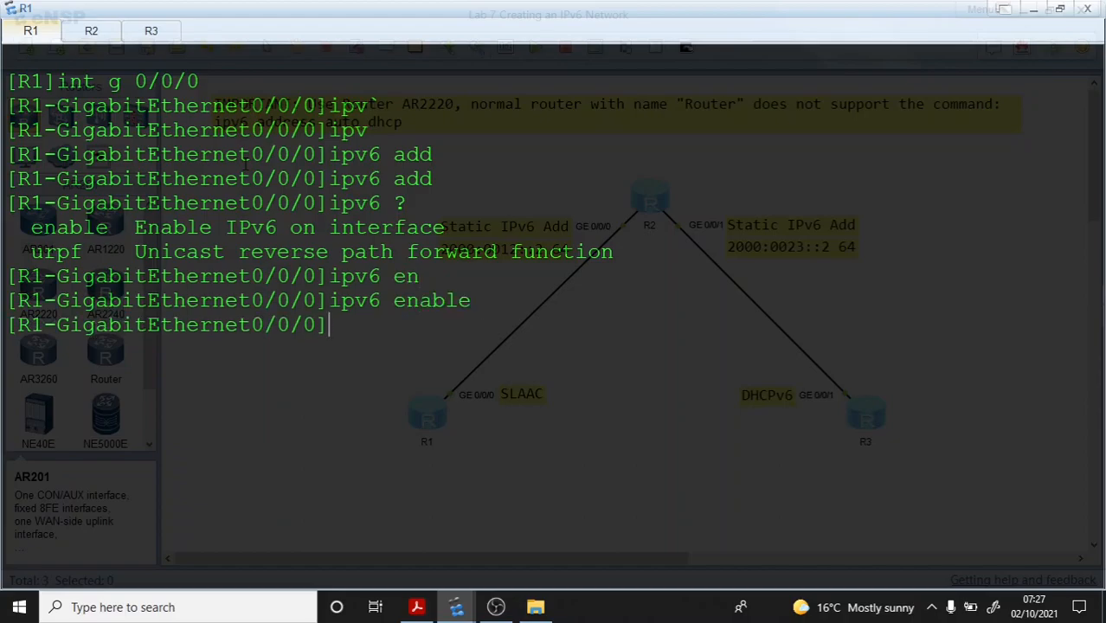
Step: Bring up R2's console and clear its output
{"action": "key", "text": "ctrl+Tab"}
{"action": "right_click", "coordinate": [152, 206]}
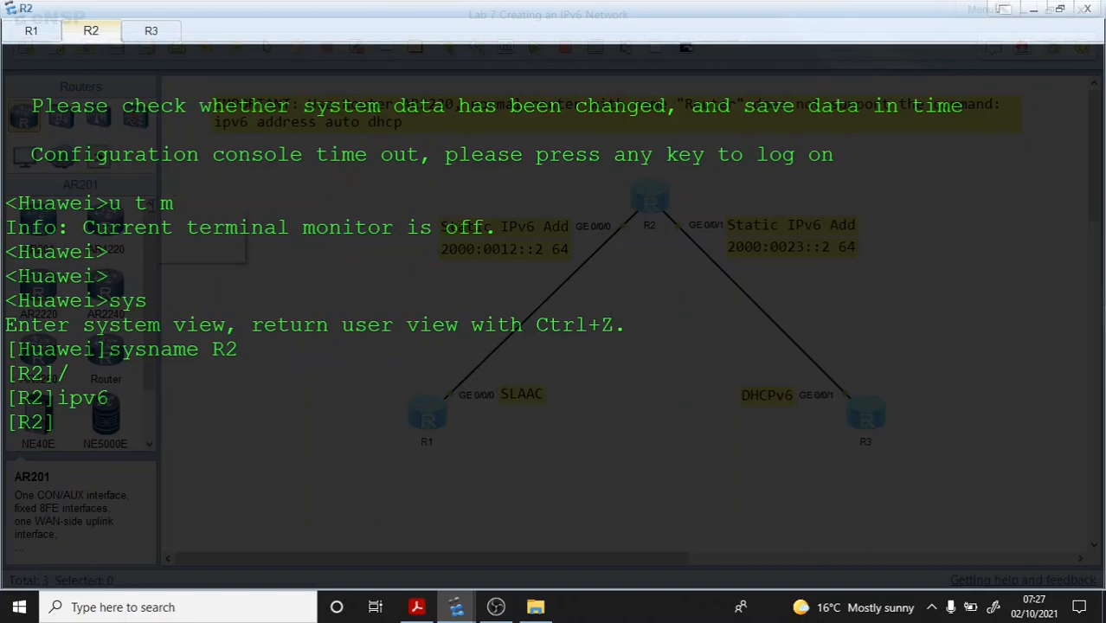
{"action": "left_click", "coordinate": [212, 253]}
{"action": "key", "text": "Return"}
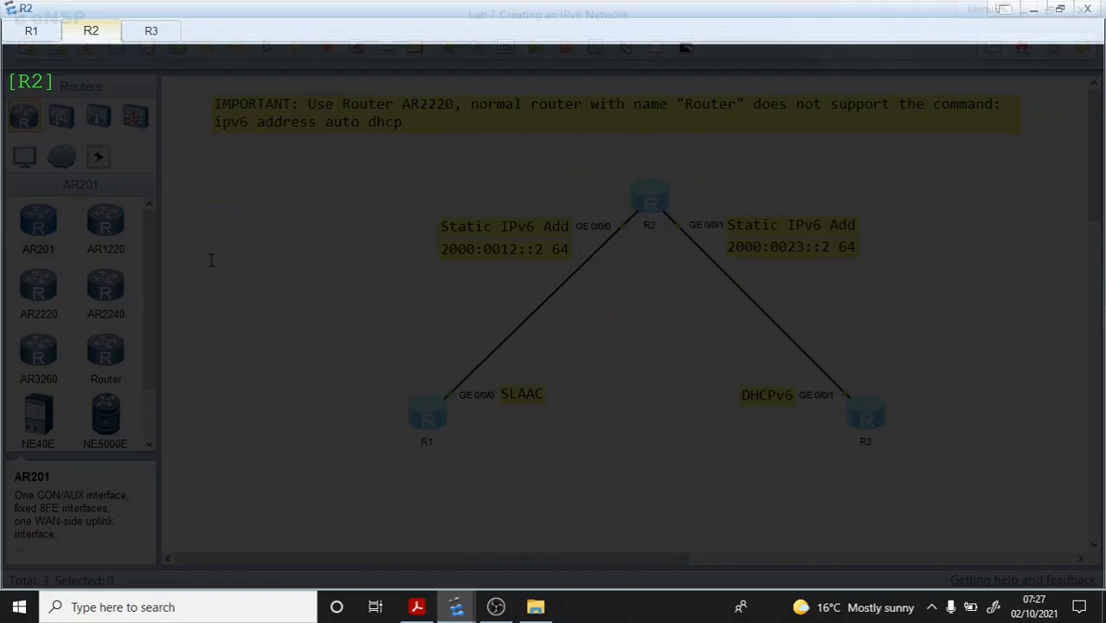
Step: Enter interface GigabitEthernet 0/0/0 on R2 and enable IPv6 on it
{"action": "type", "text": "fis"}
{"action": "key", "text": "BackSpace"}
{"action": "key", "text": "BackSpace"}
{"action": "key", "text": "BackSpace"}
{"action": "type", "text": "int g 0/0/0"}
{"action": "key", "text": "Return"}
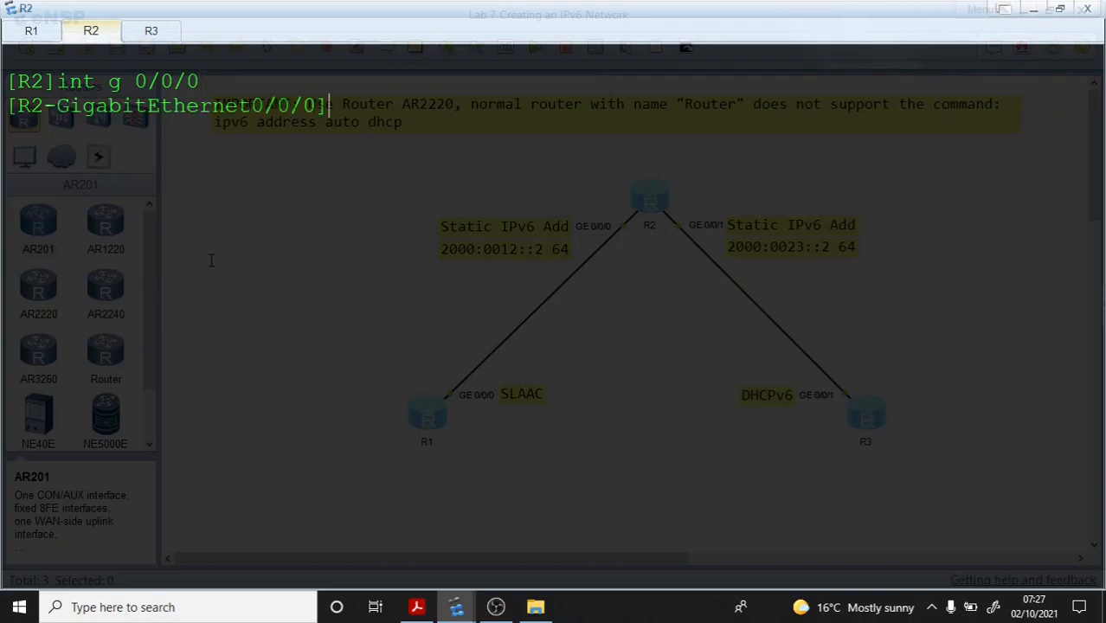
{"action": "type", "text": "ipv6 en"}
{"action": "key", "text": "Return"}
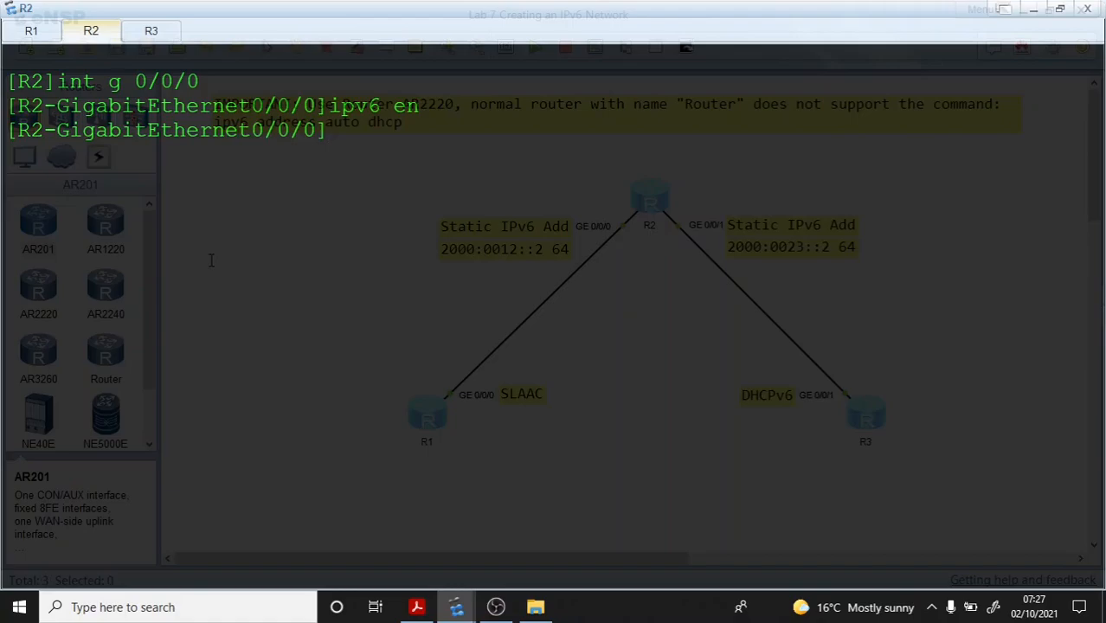
Step: Enter interface GigabitEthernet 0/0/1 on R2 and enable IPv6 on it
{"action": "type", "text": "it"}
{"action": "key", "text": "BackSpace"}
{"action": "type", "text": "nt g 0/0/1"}
{"action": "key", "text": "Return"}
{"action": "type", "text": "ipv6 en"}
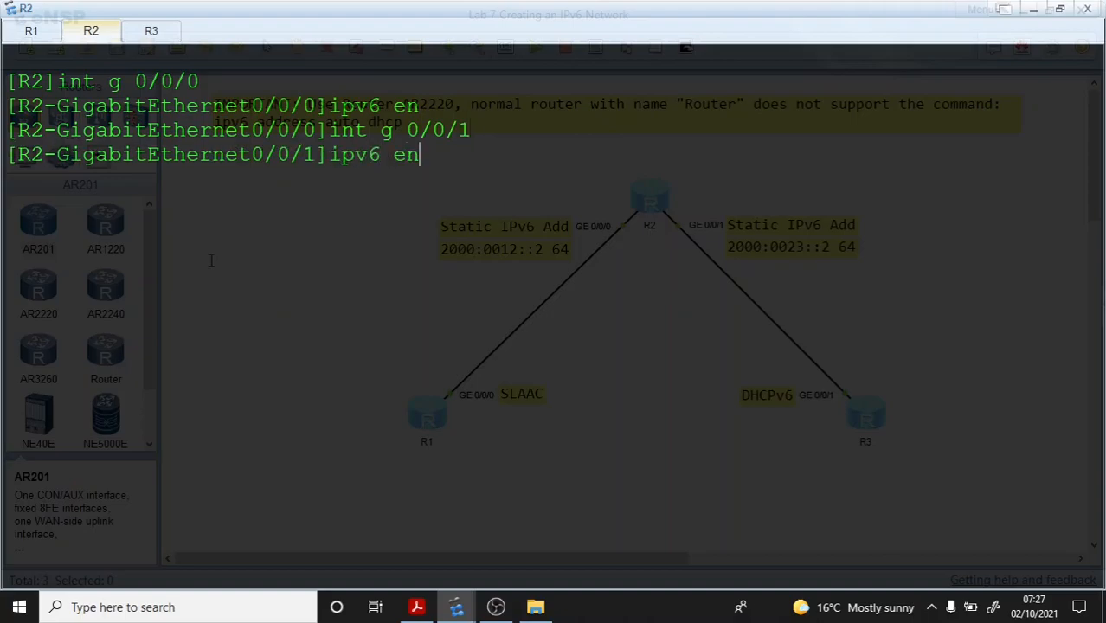
{"action": "key", "text": "Return"}
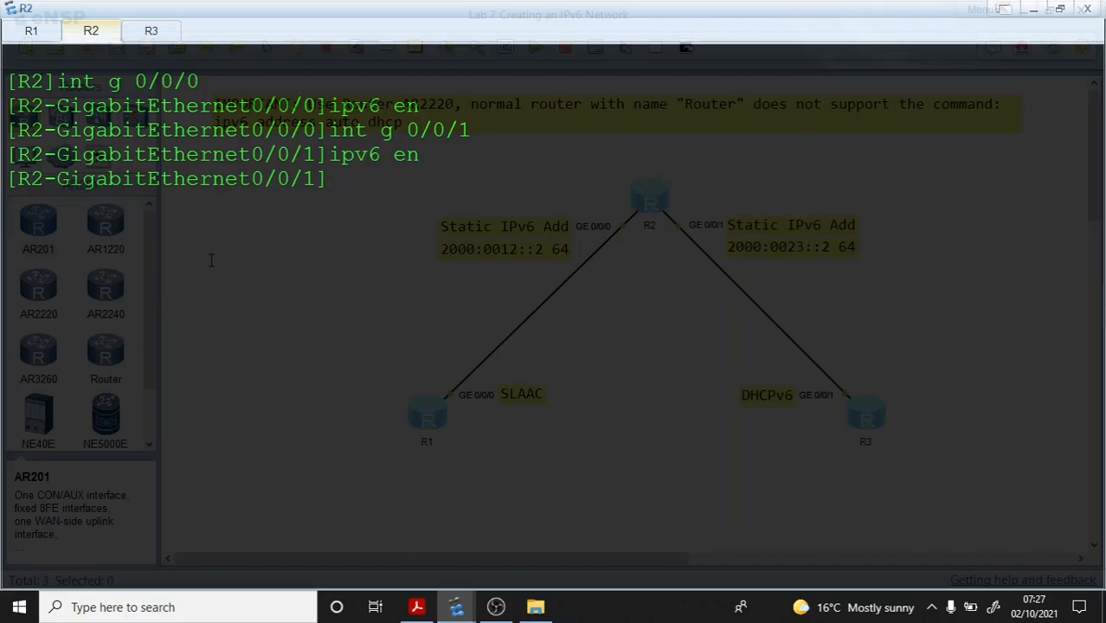
Step: Bring up R3's console and clear its output
{"action": "left_click", "coordinate": [151, 30]}
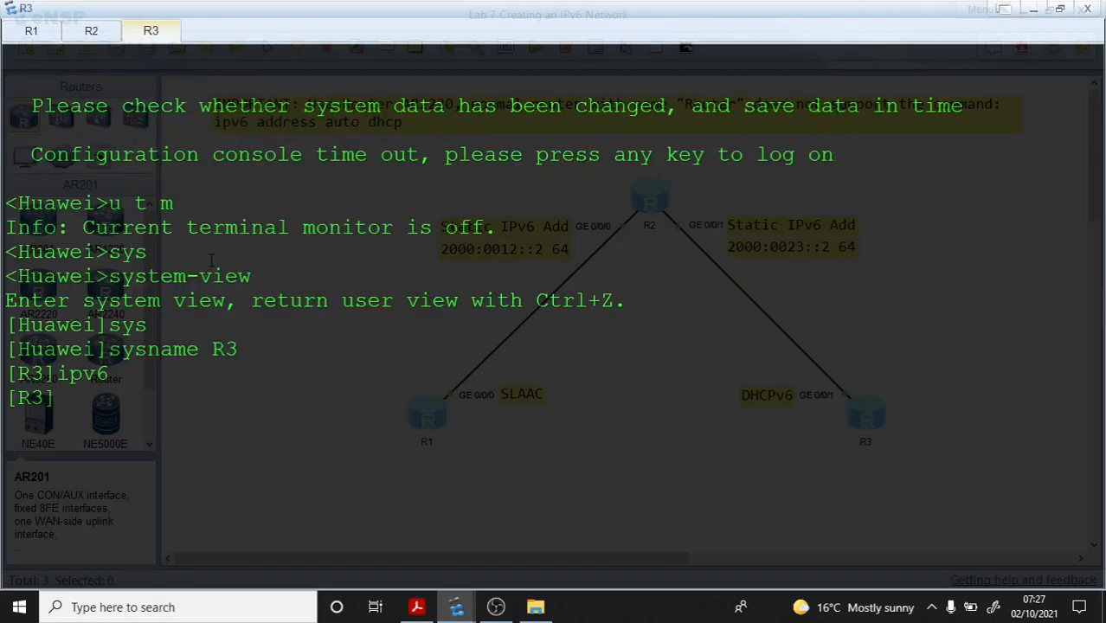
{"action": "right_click", "coordinate": [216, 242]}
{"action": "left_click", "coordinate": [251, 287]}
{"action": "key", "text": "Return"}
{"action": "key", "text": "Return"}
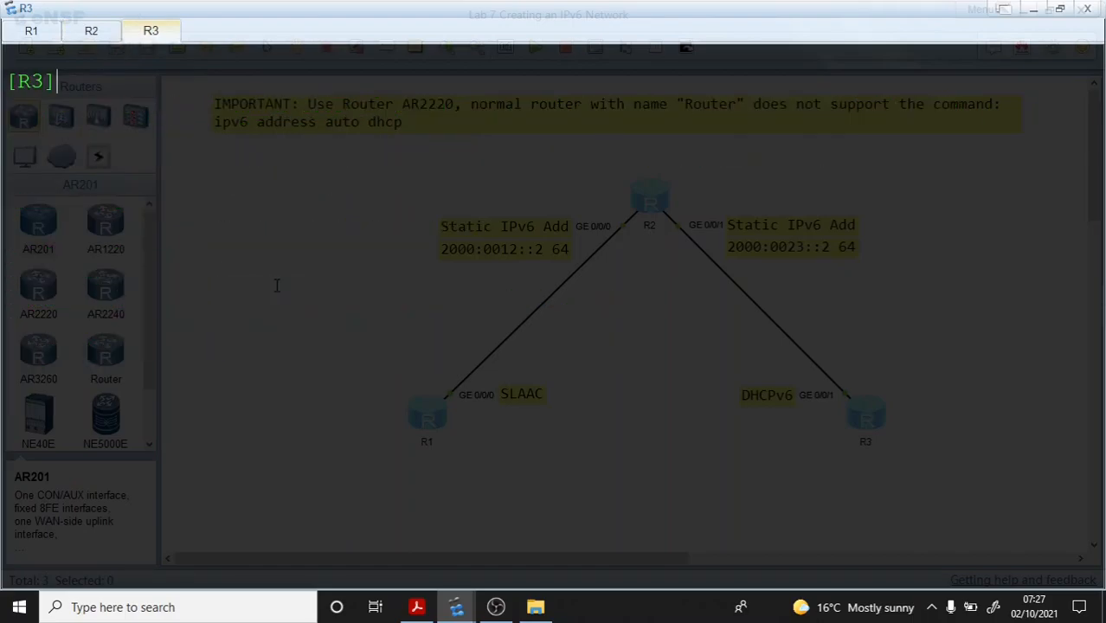
Step: Enter interface GigabitEthernet 0/0/1 on R3 and enable IPv6 on it
{"action": "type", "text": "int g 0/0/1"}
{"action": "key", "text": "Return"}
{"action": "type", "text": "ipv6 en"}
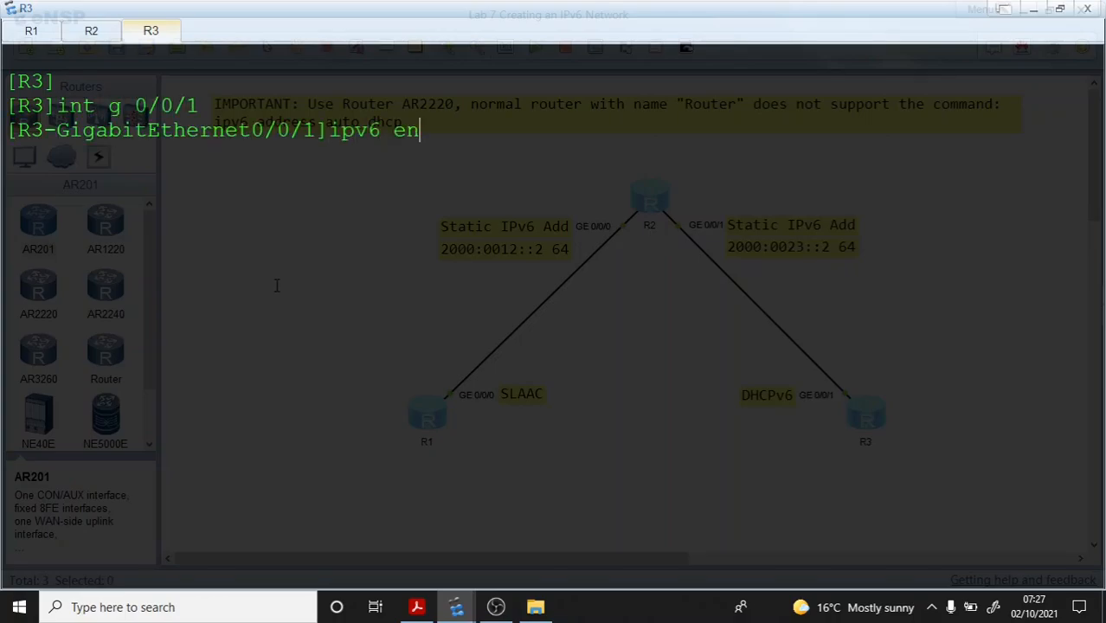
{"action": "key", "text": "Return"}
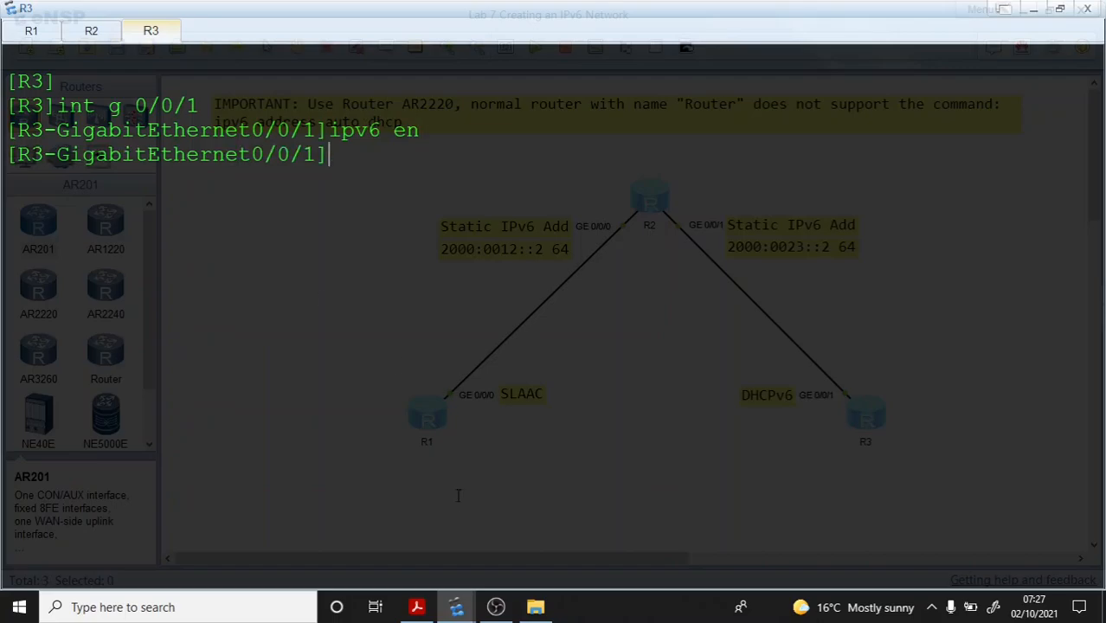
Step: Switch to the lab guide in Acrobat Reader and highlight "Only one link-local address can be configured for each interface." in Step 3
{"action": "left_click", "coordinate": [416, 607]}
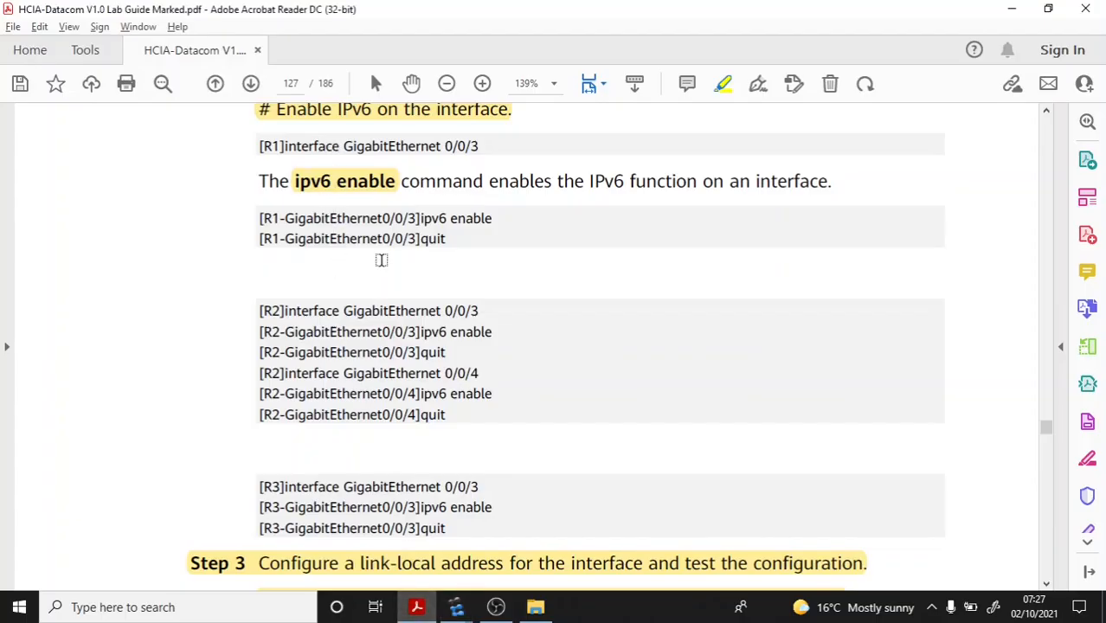
{"action": "scroll", "coordinate": [379, 259], "scroll_direction": "down", "scroll_amount": 5}
{"action": "scroll", "coordinate": [382, 265], "scroll_direction": "down", "scroll_amount": 1}
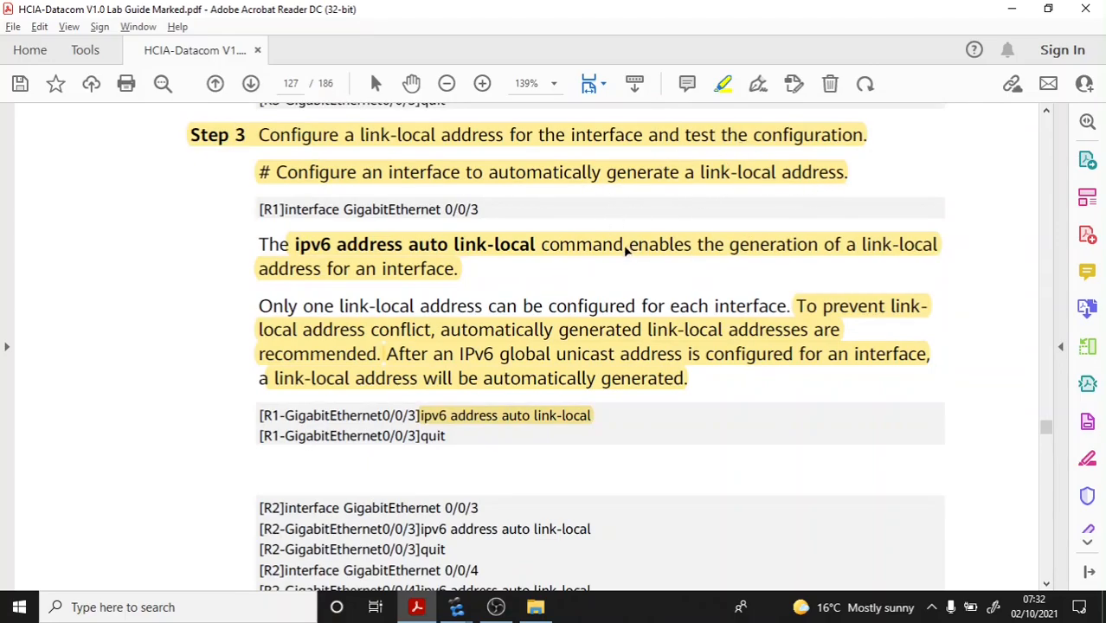
{"action": "scroll", "coordinate": [449, 240], "scroll_direction": "down", "scroll_amount": 1}
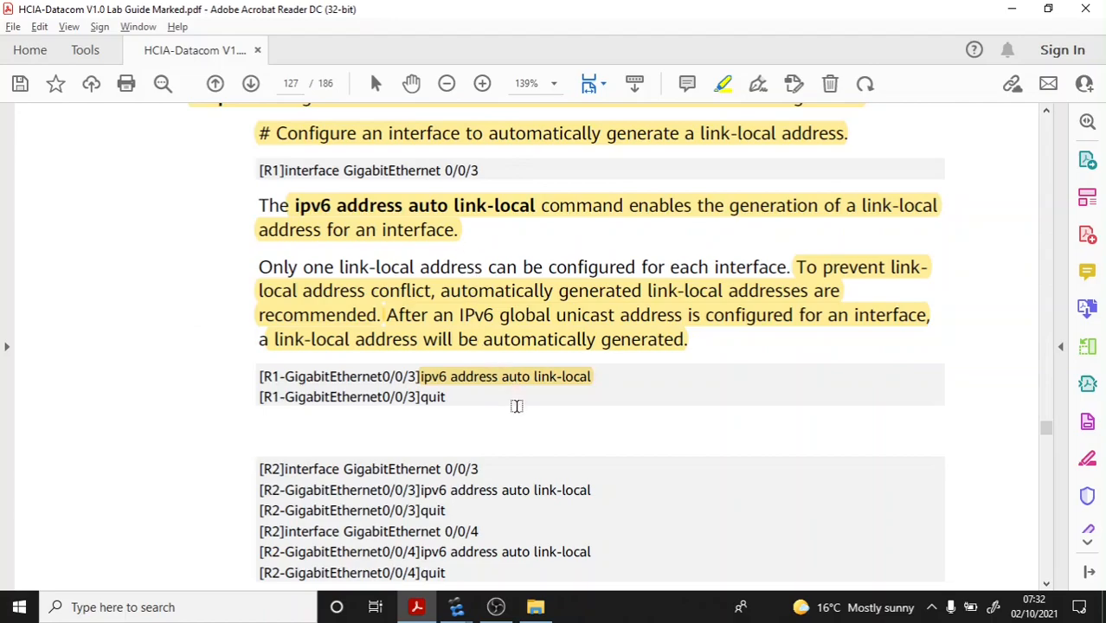
{"action": "scroll", "coordinate": [517, 405], "scroll_direction": "down", "scroll_amount": 1}
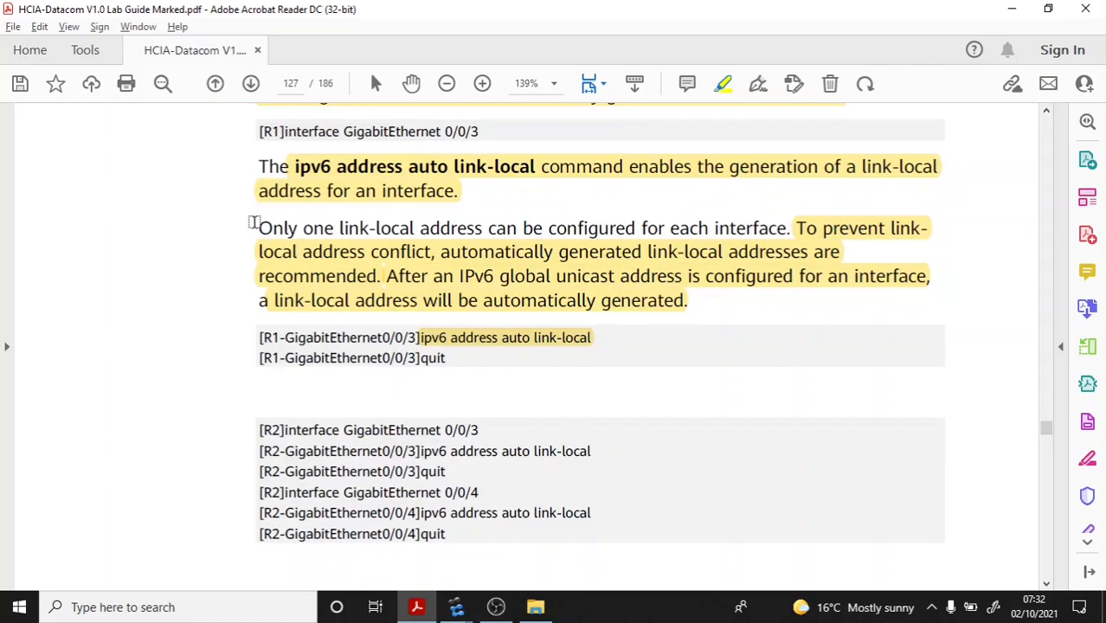
{"action": "left_click_drag", "start_coordinate": [258, 222], "coordinate": [761, 227]}
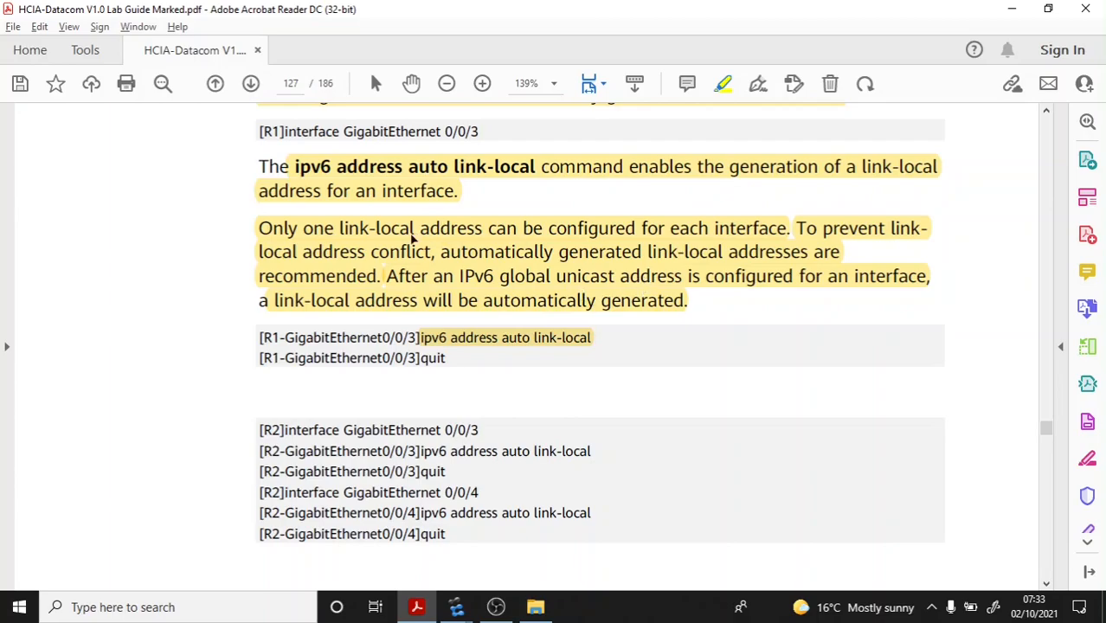
{"action": "left_click", "coordinate": [460, 306]}
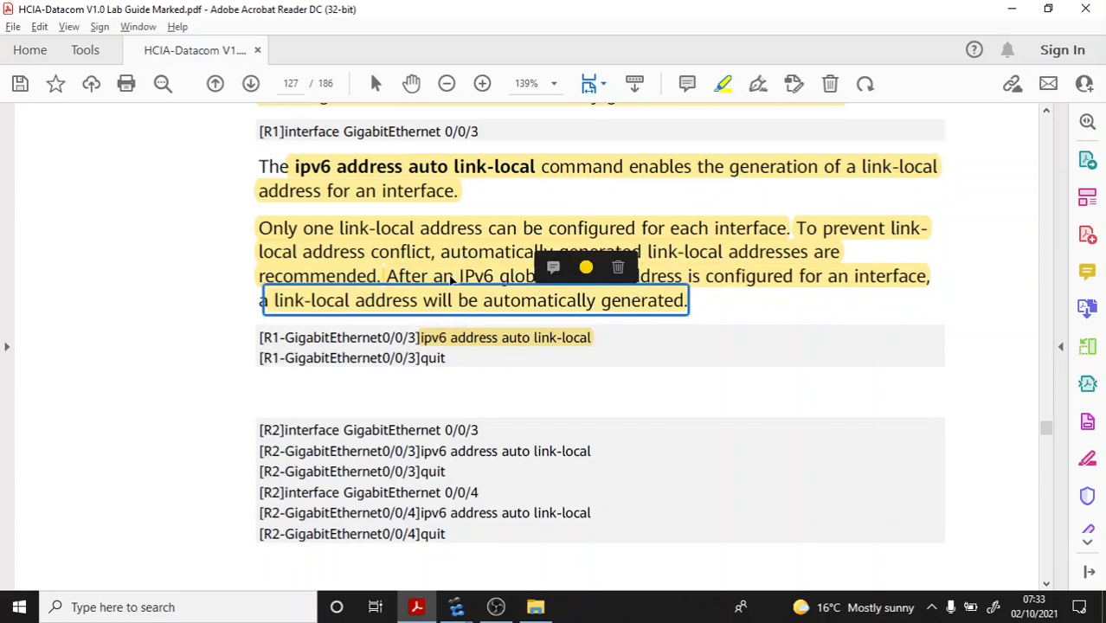
{"action": "left_click", "coordinate": [448, 277]}
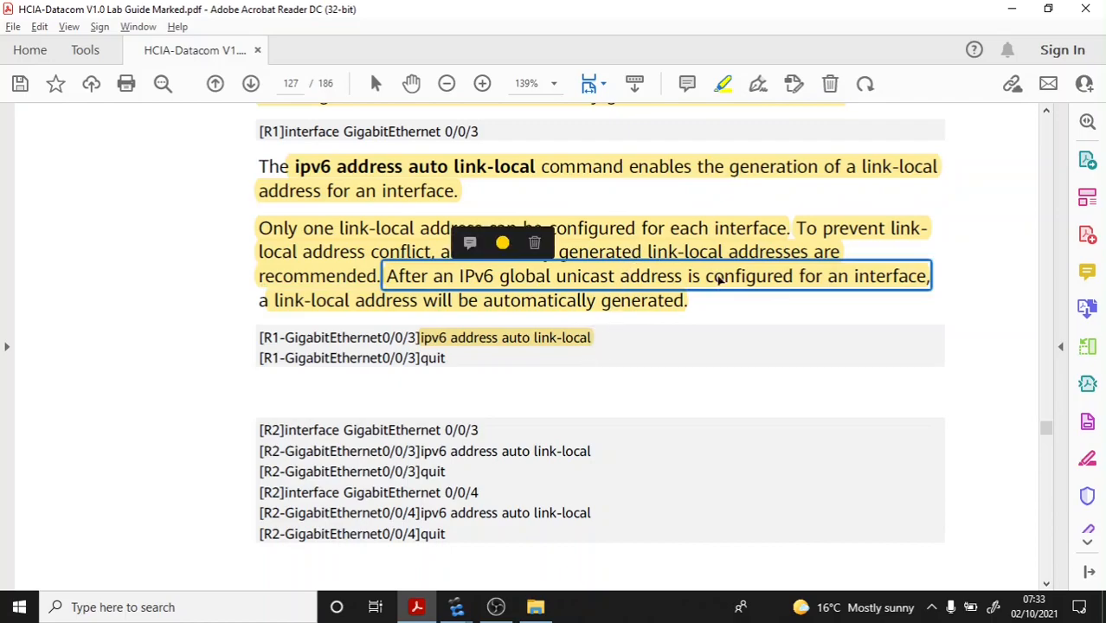
{"action": "left_click", "coordinate": [500, 300]}
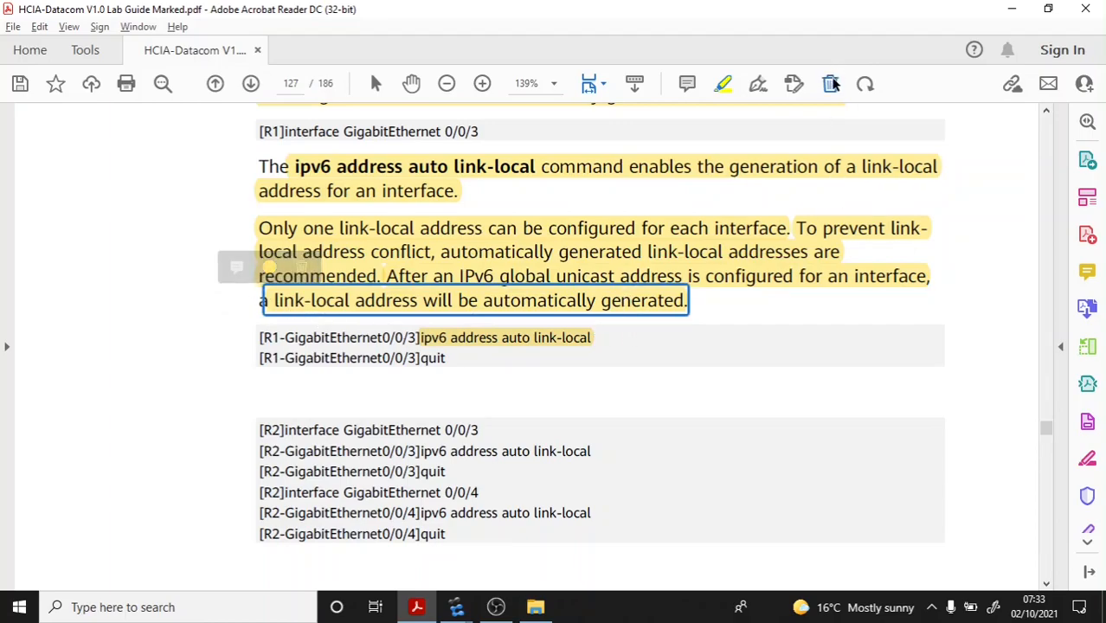
{"action": "left_click", "coordinate": [831, 85]}
{"action": "left_click", "coordinate": [827, 116]}
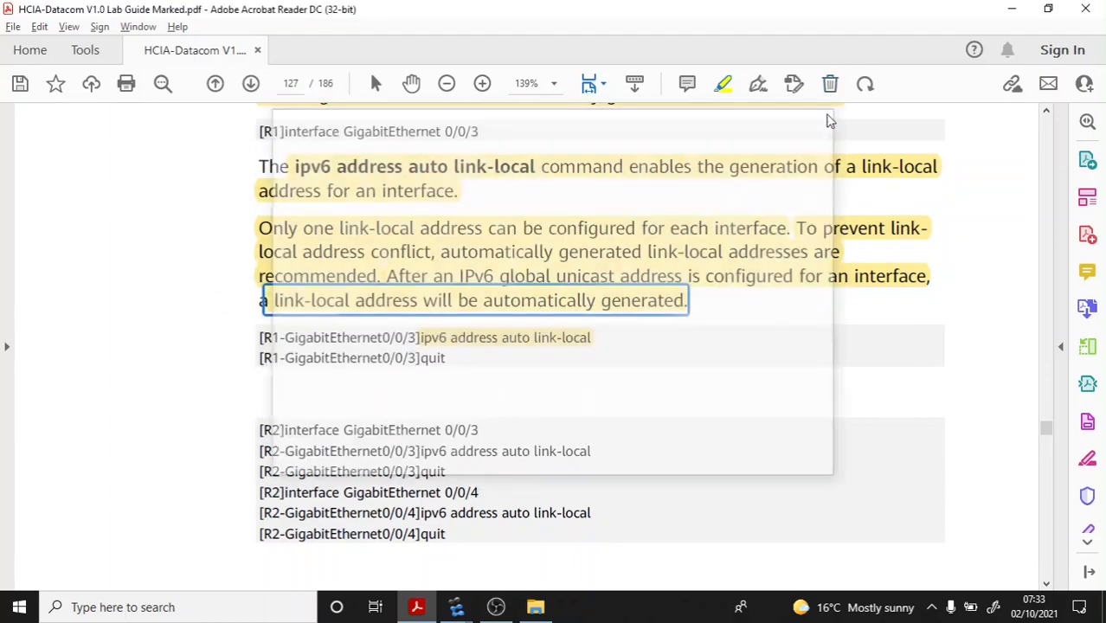
Step: Redo the guide's highlight on "link-local address will be automatically generated." by deleting it and marking the text again
{"action": "mouse_move", "coordinate": [791, 325]}
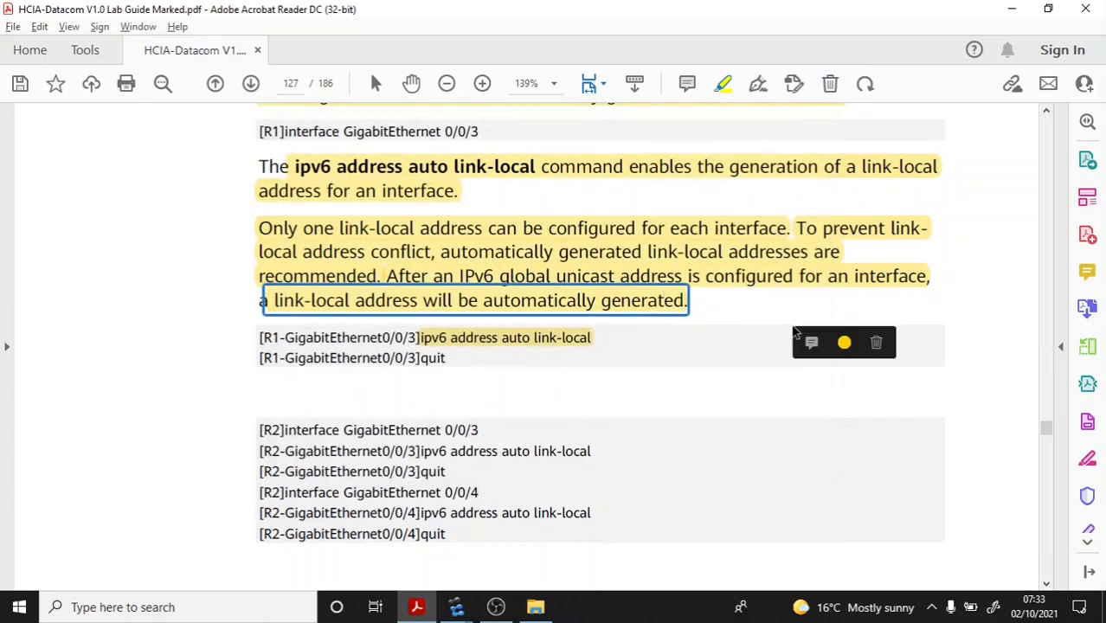
{"action": "left_click", "coordinate": [876, 343]}
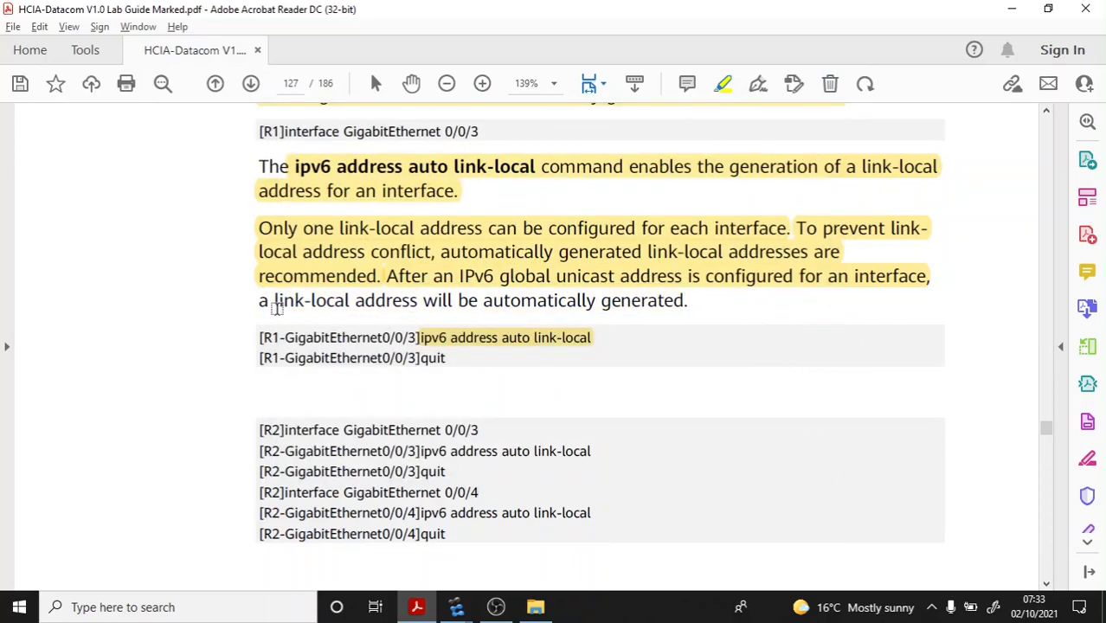
{"action": "left_click_drag", "start_coordinate": [274, 300], "coordinate": [688, 303]}
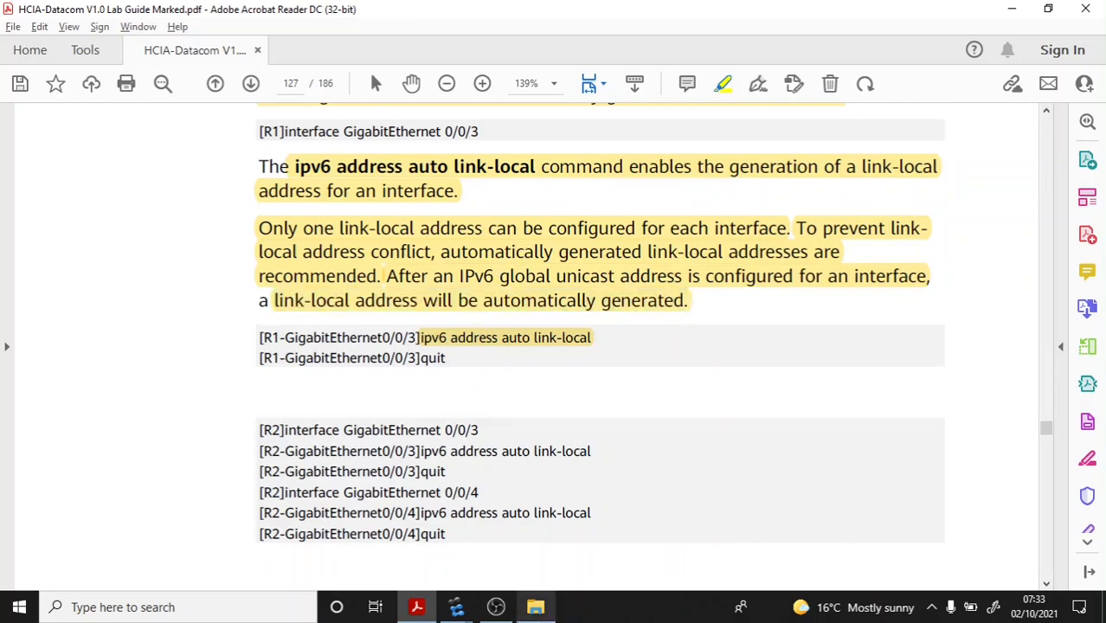
Step: Switch to R1's console in eNSP, clear its timed-out session output and log back on into system view
{"action": "mouse_move", "coordinate": [456, 608]}
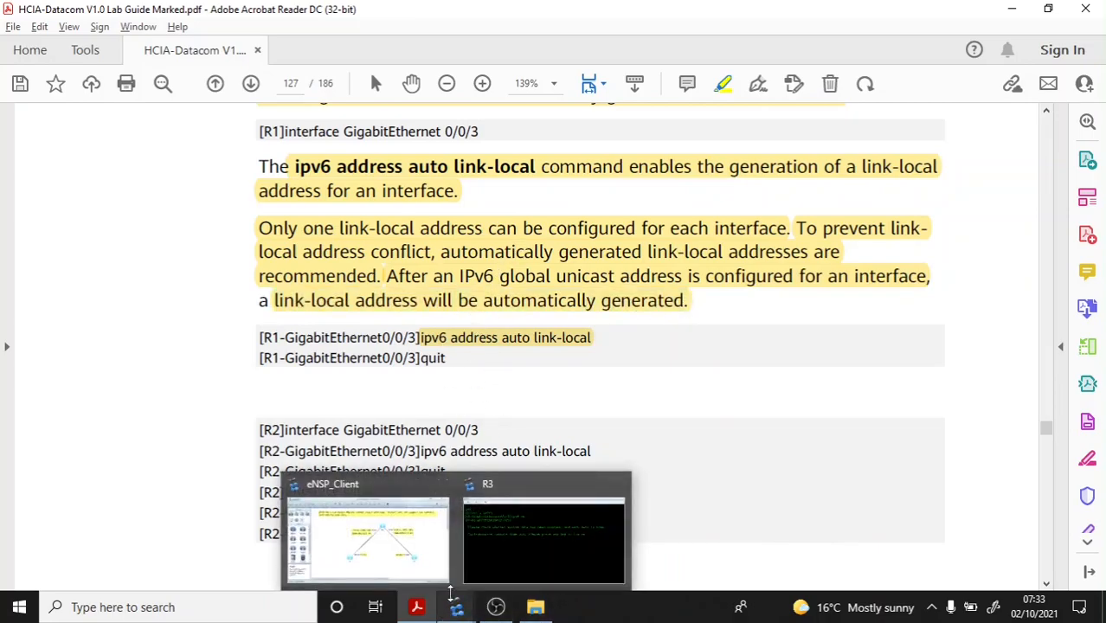
{"action": "left_click", "coordinate": [372, 540]}
{"action": "left_click", "coordinate": [530, 550]}
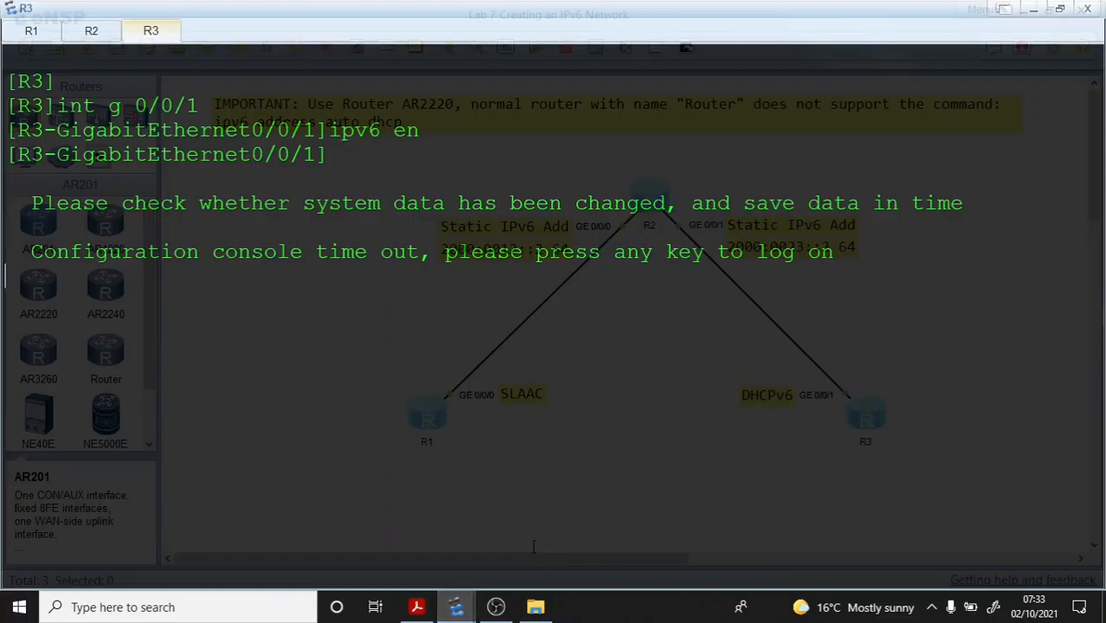
{"action": "left_click", "coordinate": [24, 40]}
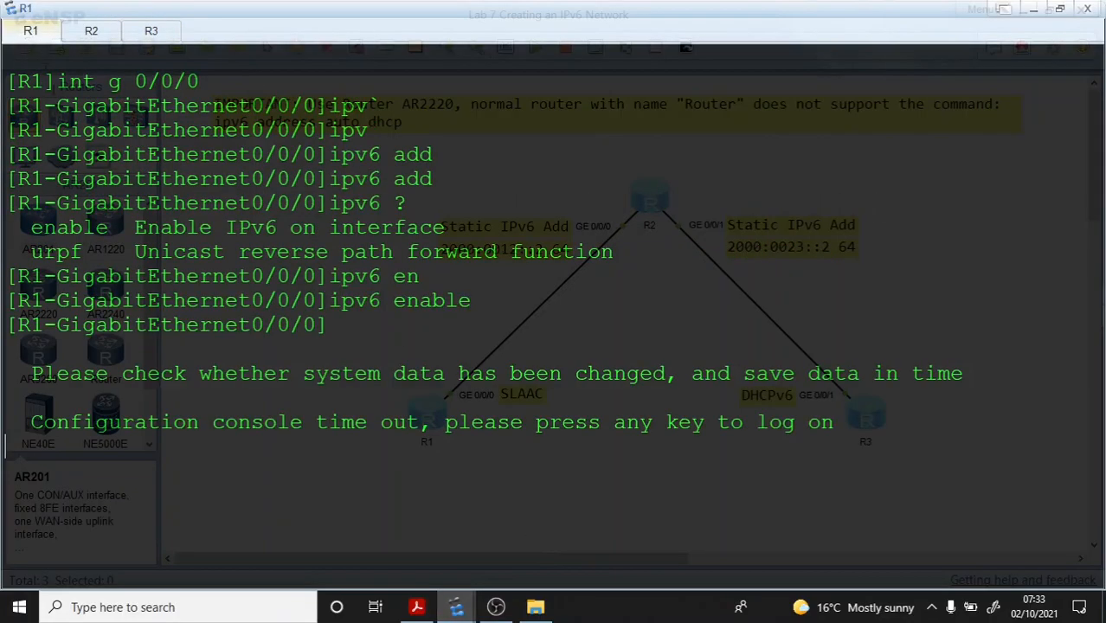
{"action": "right_click", "coordinate": [68, 122]}
{"action": "left_click", "coordinate": [93, 171]}
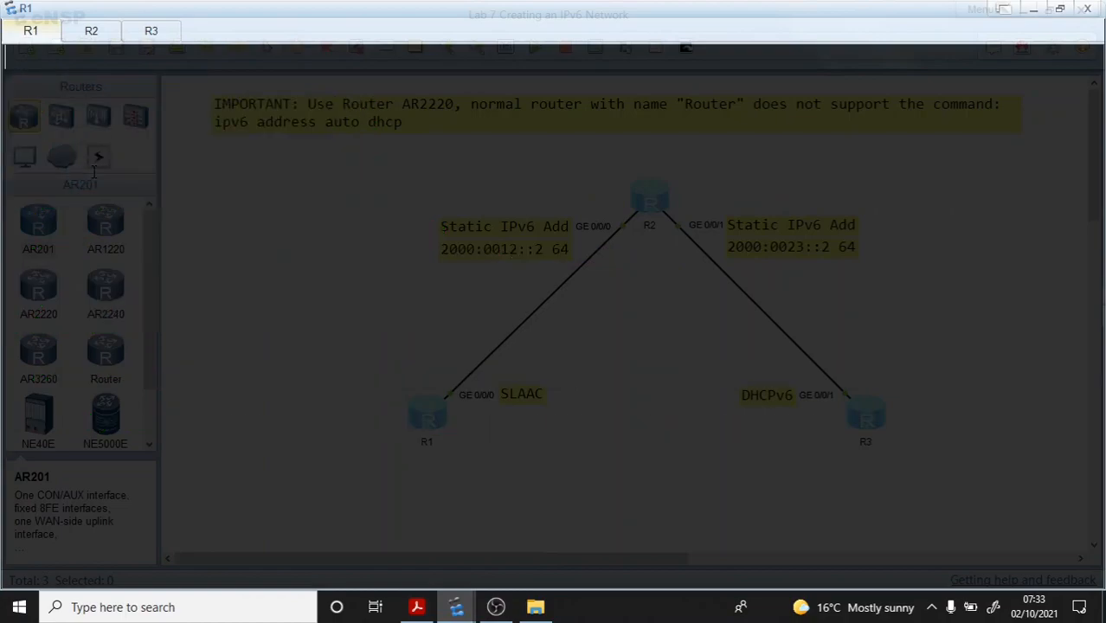
{"action": "key", "text": "Return"}
{"action": "type", "text": "sys"}
{"action": "key", "text": "Return"}
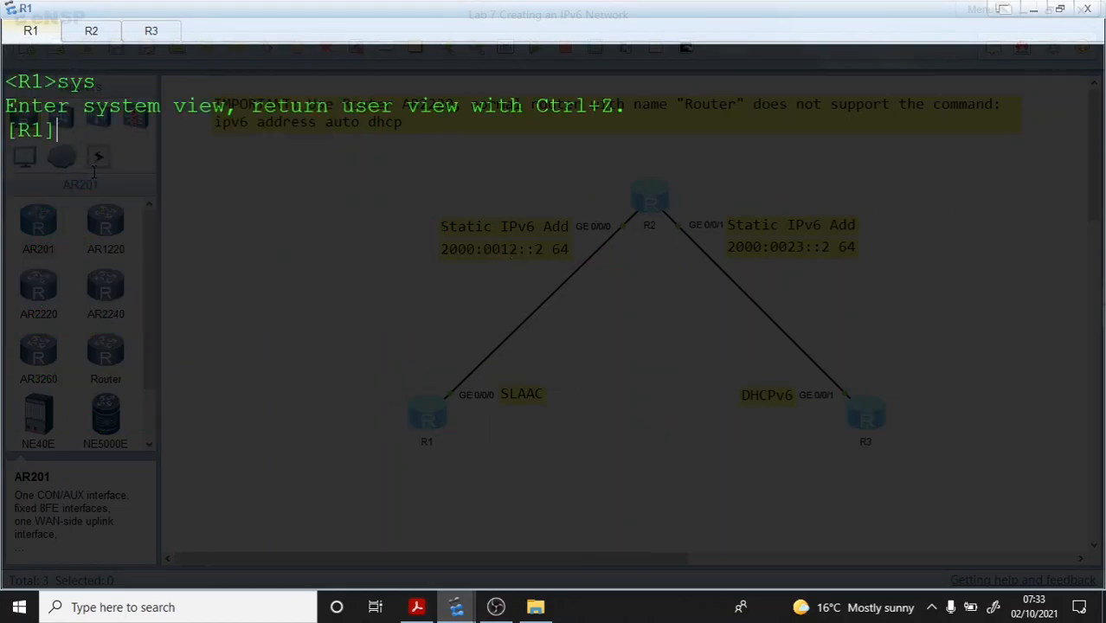
Step: Return R1 to user view to turn off terminal monitoring with "u t m", and re-enter system view
{"action": "type", "text": "q"}
{"action": "key", "text": "Return"}
{"action": "type", "text": "u t m"}
{"action": "key", "text": "Return"}
{"action": "type", "text": "sys"}
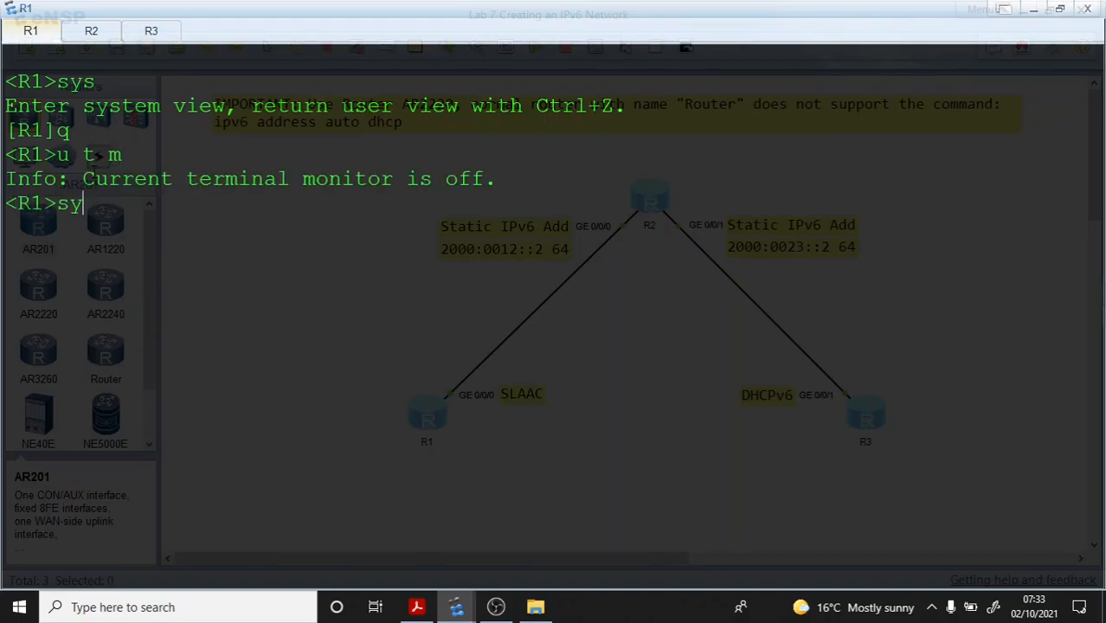
{"action": "key", "text": "Tab"}
{"action": "key", "text": "Return"}
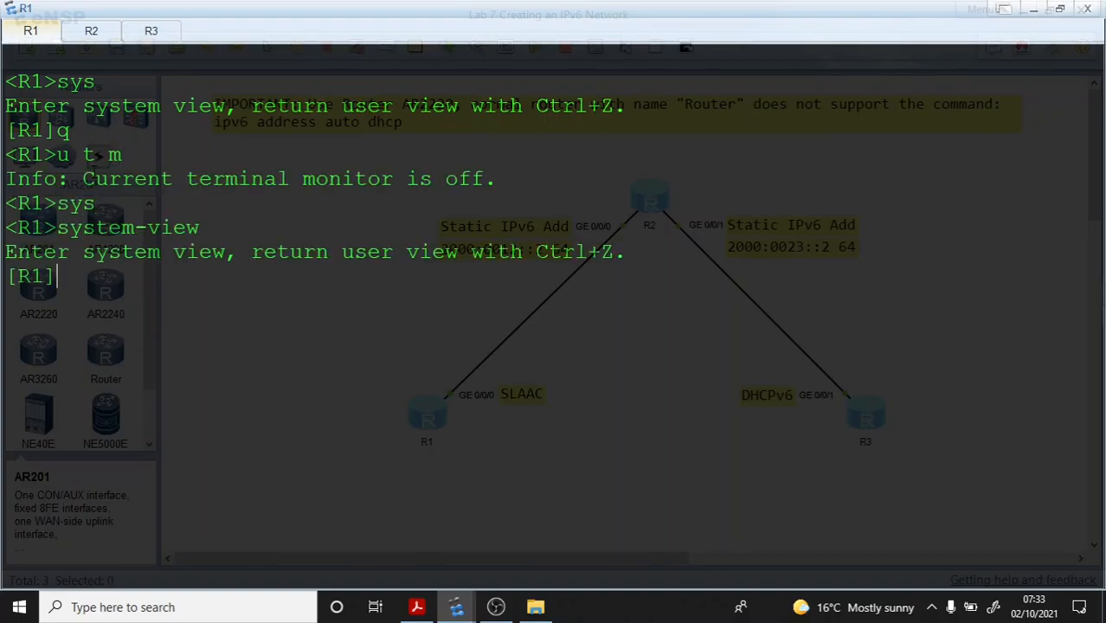
Step: Clear R1's console output and enter interface GigabitEthernet 0/0/0
{"action": "right_click", "coordinate": [95, 171]}
{"action": "left_click", "coordinate": [107, 215]}
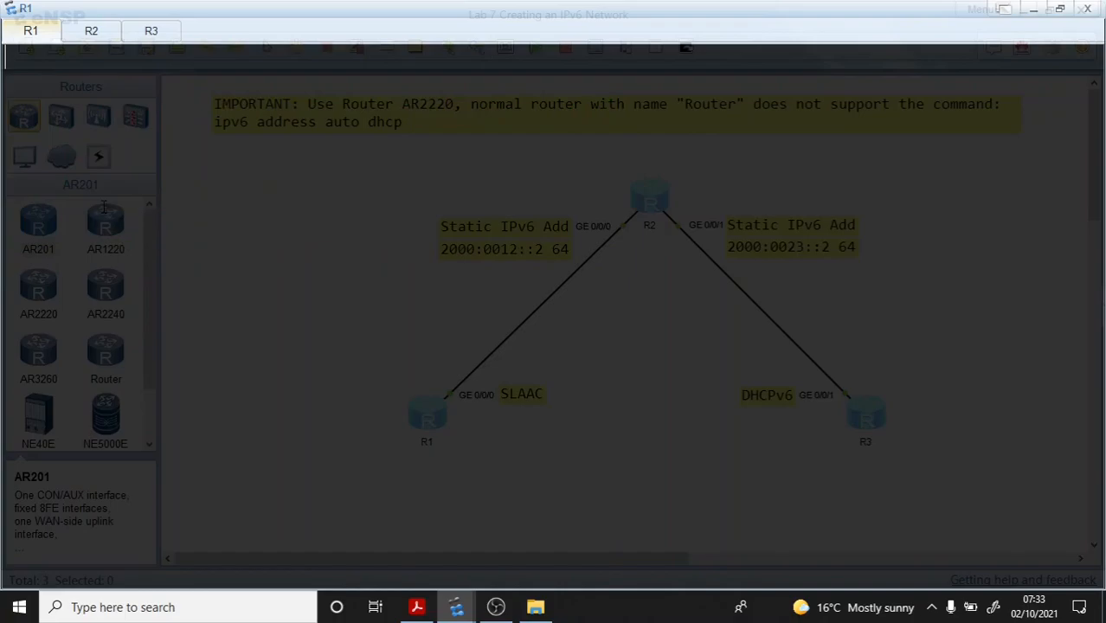
{"action": "key", "text": "Return"}
{"action": "type", "text": "int g "}
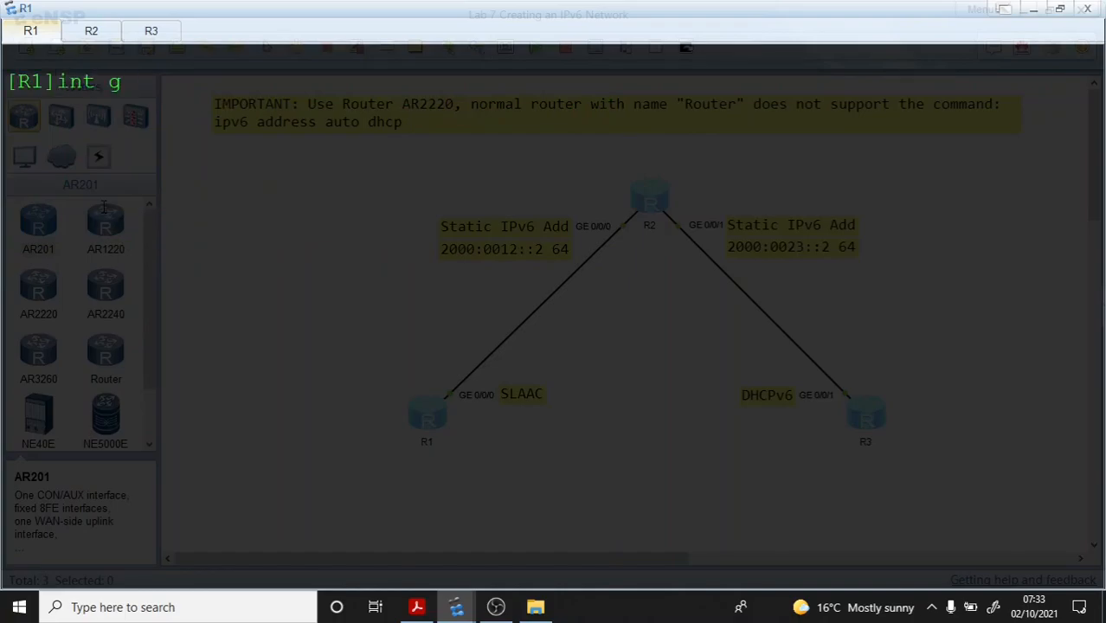
{"action": "type", "text": "0/0/0"}
{"action": "key", "text": "Return"}
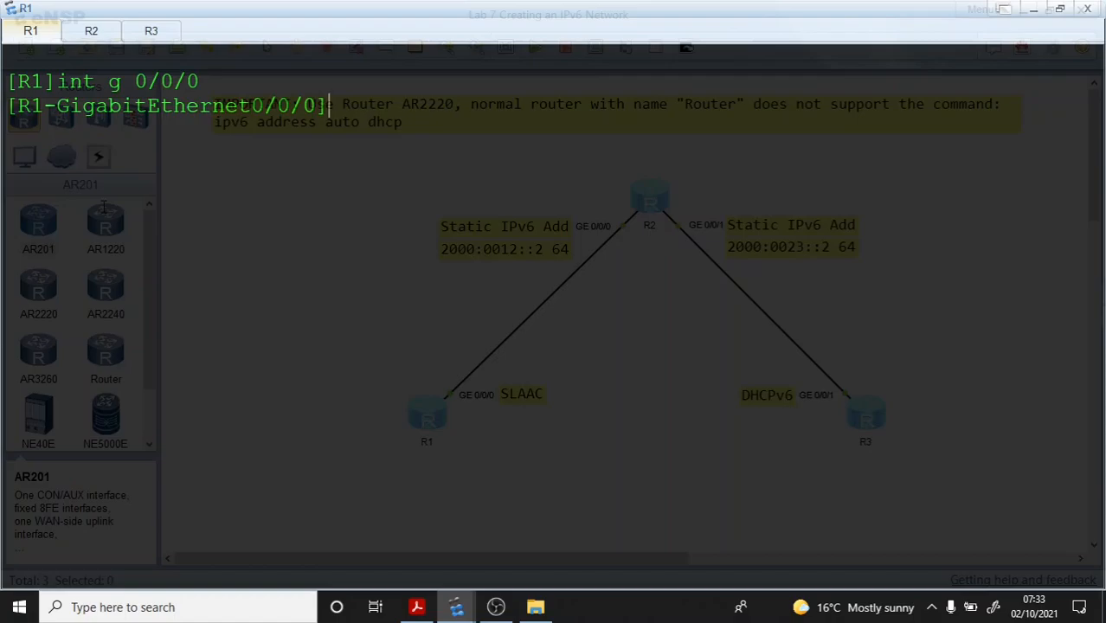
Step: Start an ipv6 command in R1's interface view and check the link-local command syntax in the lab guide
{"action": "type", "text": "ipv6 li"}
{"action": "key", "text": "Tab"}
{"action": "key", "text": "Tab"}
{"action": "key", "text": "BackSpace"}
{"action": "key", "text": "BackSpace"}
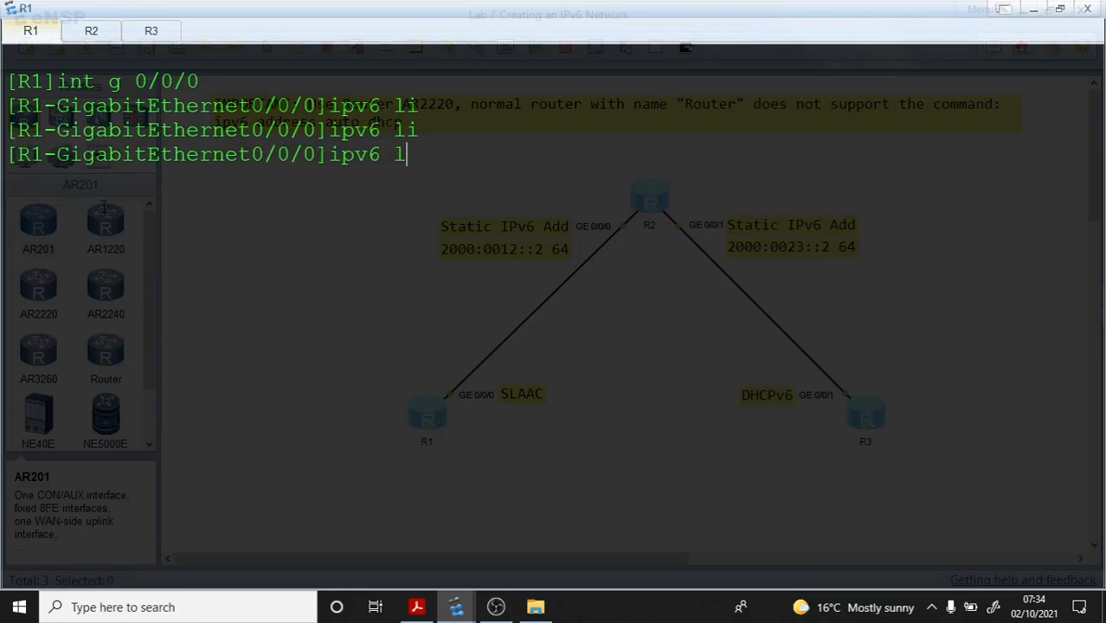
{"action": "key", "text": "alt+Tab"}
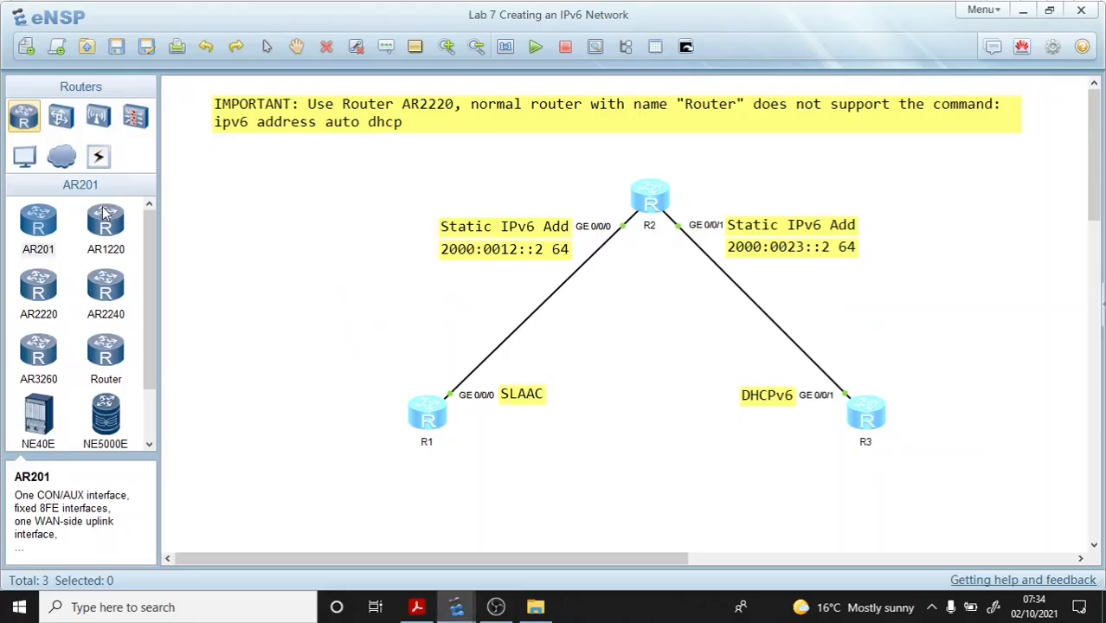
{"action": "key", "text": "alt+Tab"}
{"action": "key", "text": "alt+Tab"}
{"action": "key", "text": "alt+Tab"}
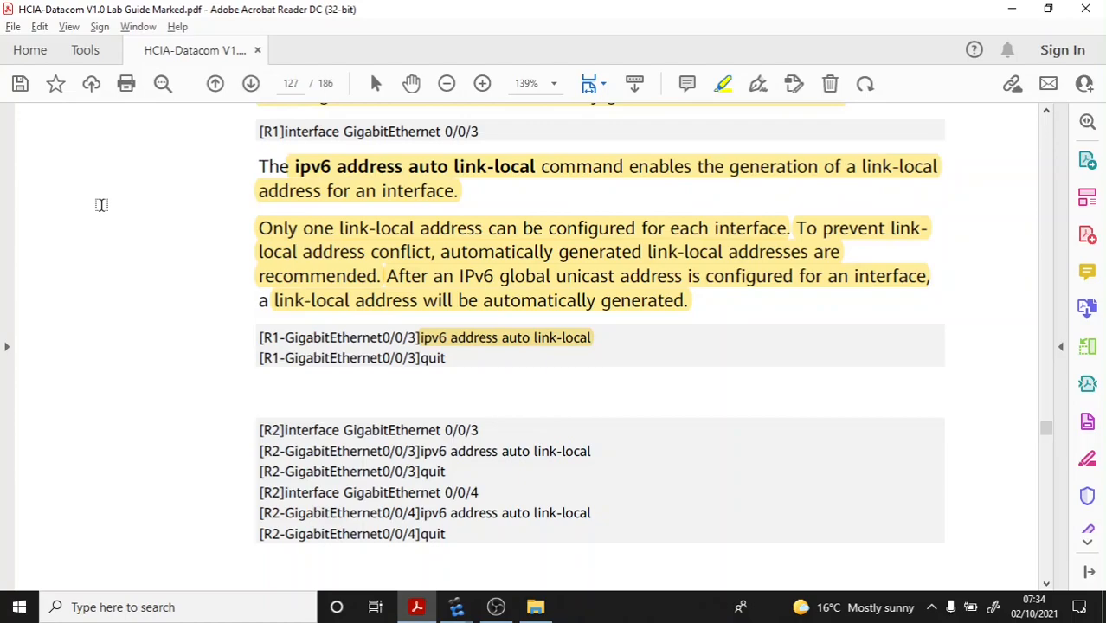
{"action": "key", "text": "alt+Tab"}
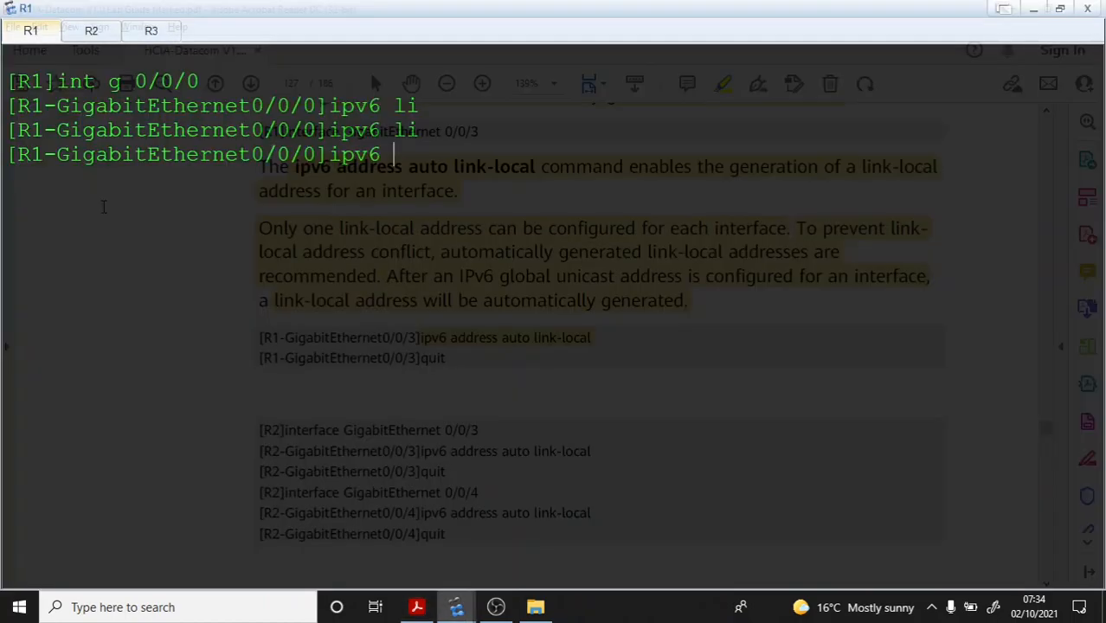
Step: Apply "ipv6 address auto link-local" to R1's GigabitEthernet 0/0/0 and return to system view
{"action": "type", "text": "add"}
{"action": "key", "text": "Tab"}
{"action": "type", "text": "au"}
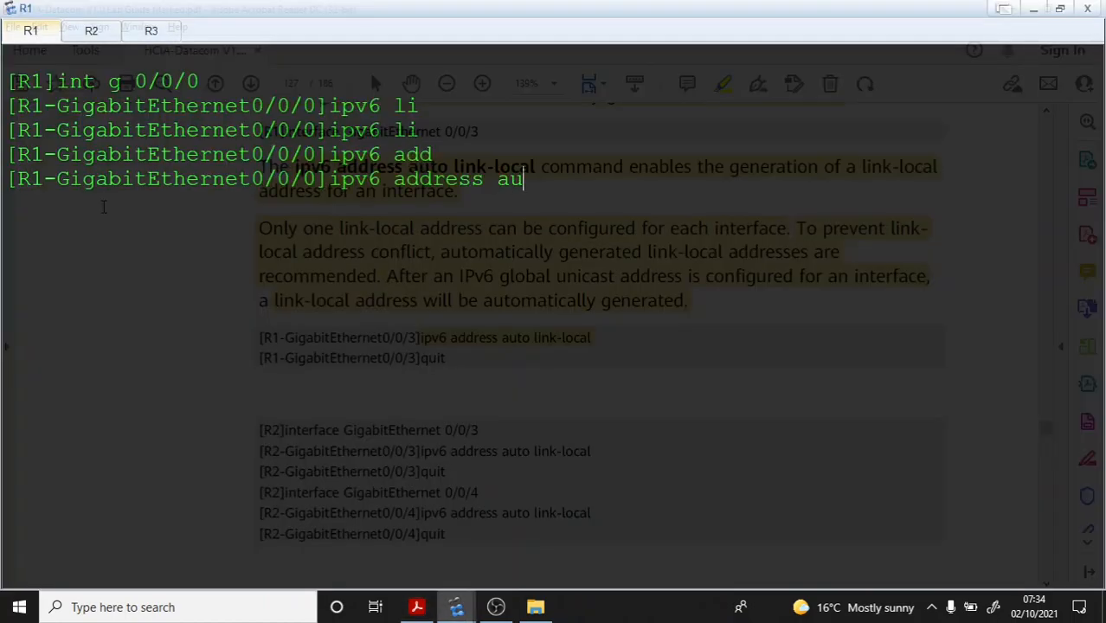
{"action": "key", "text": "Tab"}
{"action": "type", "text": "l"}
{"action": "key", "text": "Tab"}
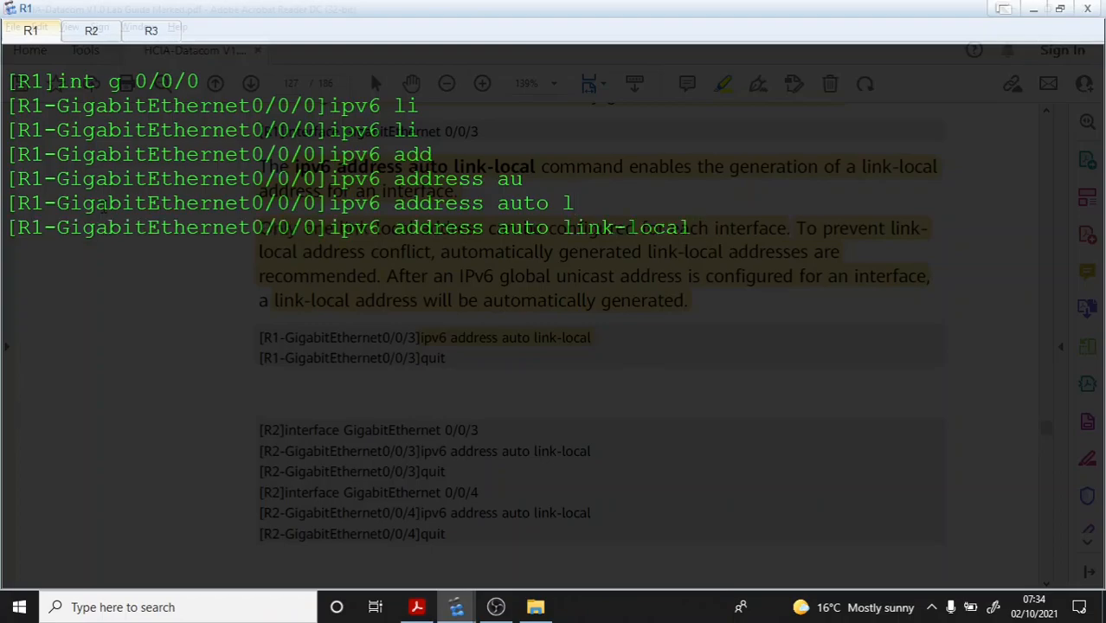
{"action": "key", "text": "Return"}
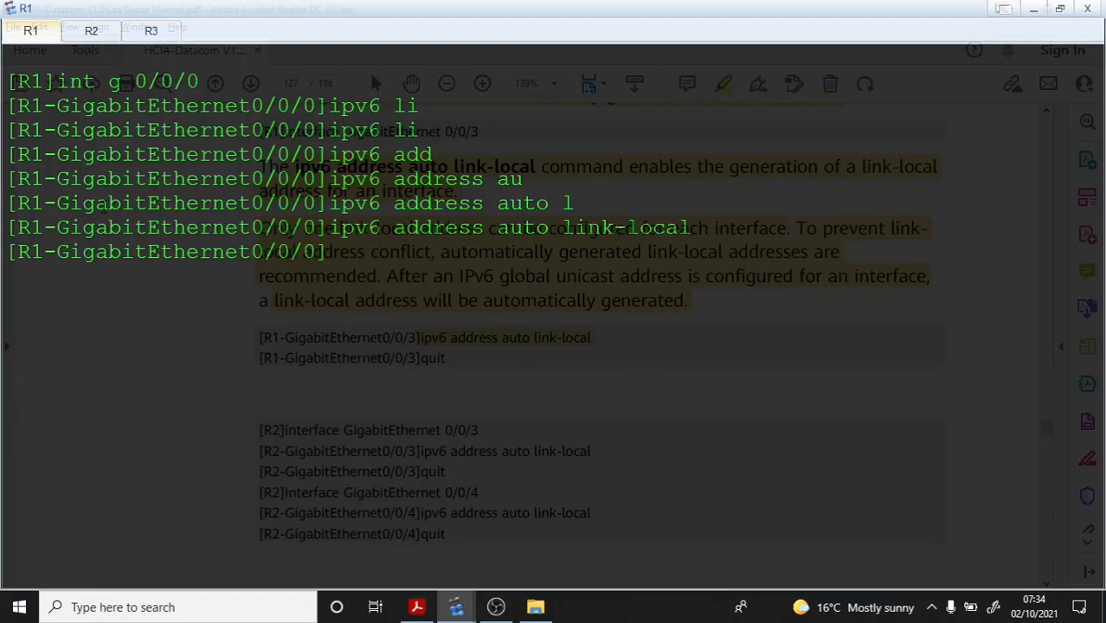
{"action": "key", "text": "Return"}
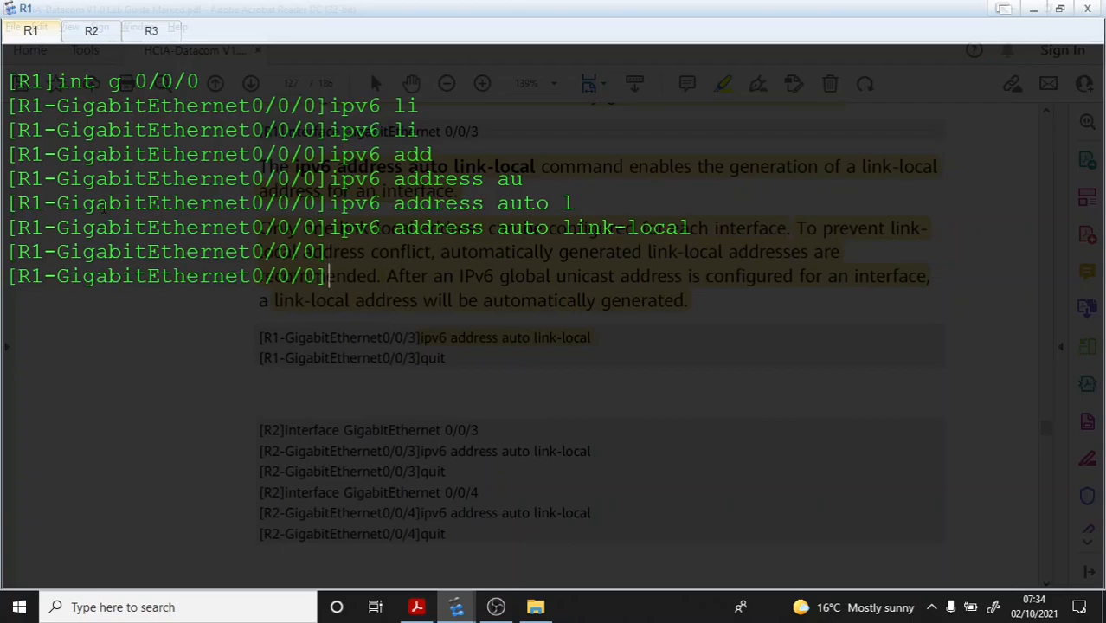
{"action": "type", "text": "q"}
{"action": "key", "text": "Return"}
{"action": "type", "text": "int"}
{"action": "key", "text": "BackSpace"}
{"action": "key", "text": "BackSpace"}
{"action": "key", "text": "BackSpace"}
{"action": "key", "text": "BackSpace"}
{"action": "type", "text": "dup"}
{"action": "key", "text": "BackSpace"}
{"action": "key", "text": "BackSpace"}
{"action": "key", "text": "BackSpace"}
Step: Display the IPv6 information of R1's GigabitEthernet 0/0/0 with "disp ipv6 int g 0/0/0"
{"action": "type", "text": "di"}
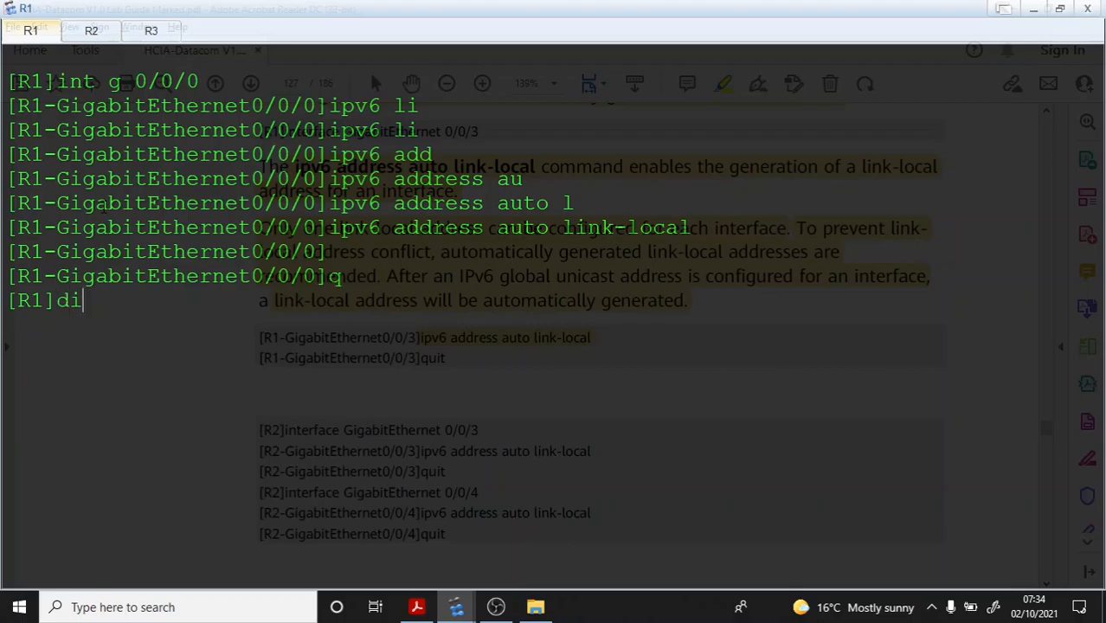
{"action": "type", "text": "sp ipv"}
{"action": "key", "text": "Tab"}
{"action": "type", "text": "in"}
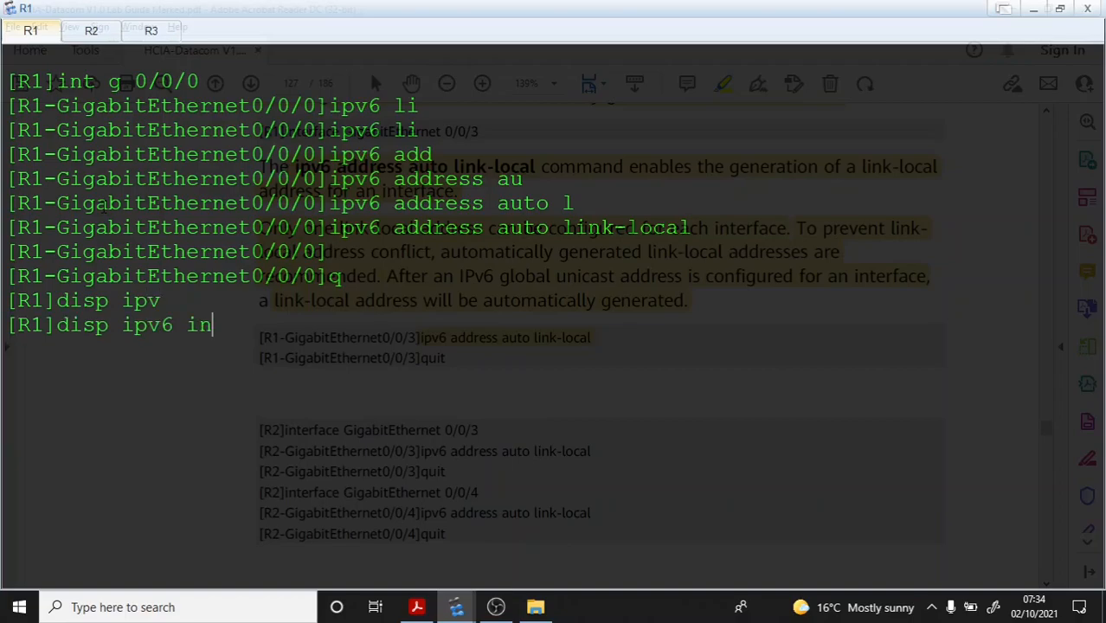
{"action": "type", "text": "t g 0/0/0"}
{"action": "key", "text": "Return"}
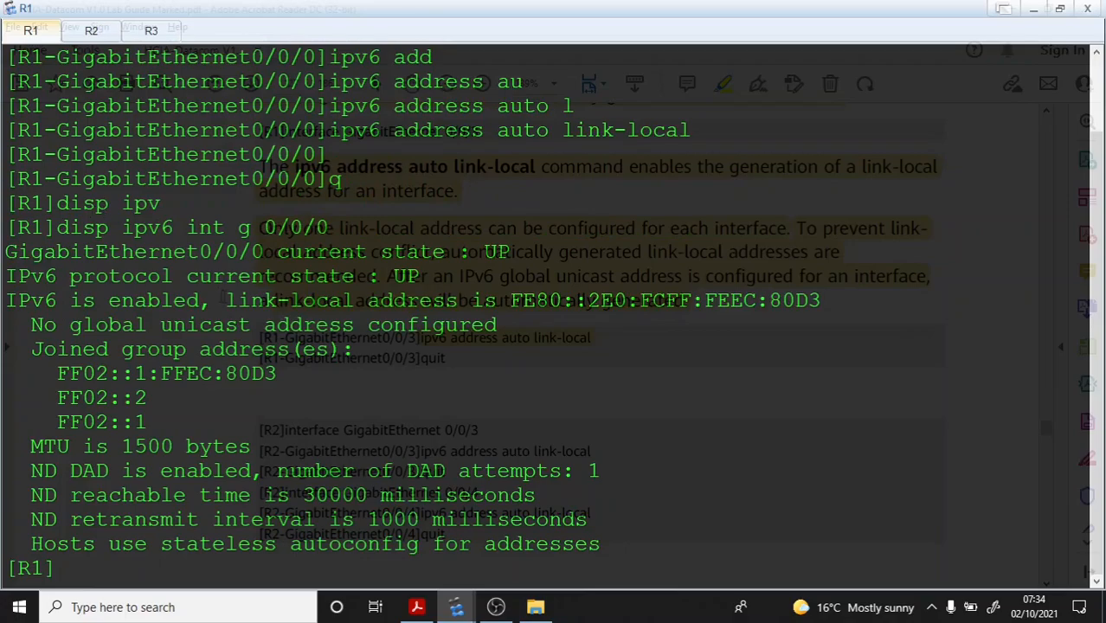
Step: Examine the link-local address in R1's interface output and the display command that lists it
{"action": "left_click_drag", "start_coordinate": [226, 300], "coordinate": [820, 305]}
{"action": "left_click", "coordinate": [517, 308]}
{"action": "left_click_drag", "start_coordinate": [509, 300], "coordinate": [845, 299]}
{"action": "left_click", "coordinate": [517, 311]}
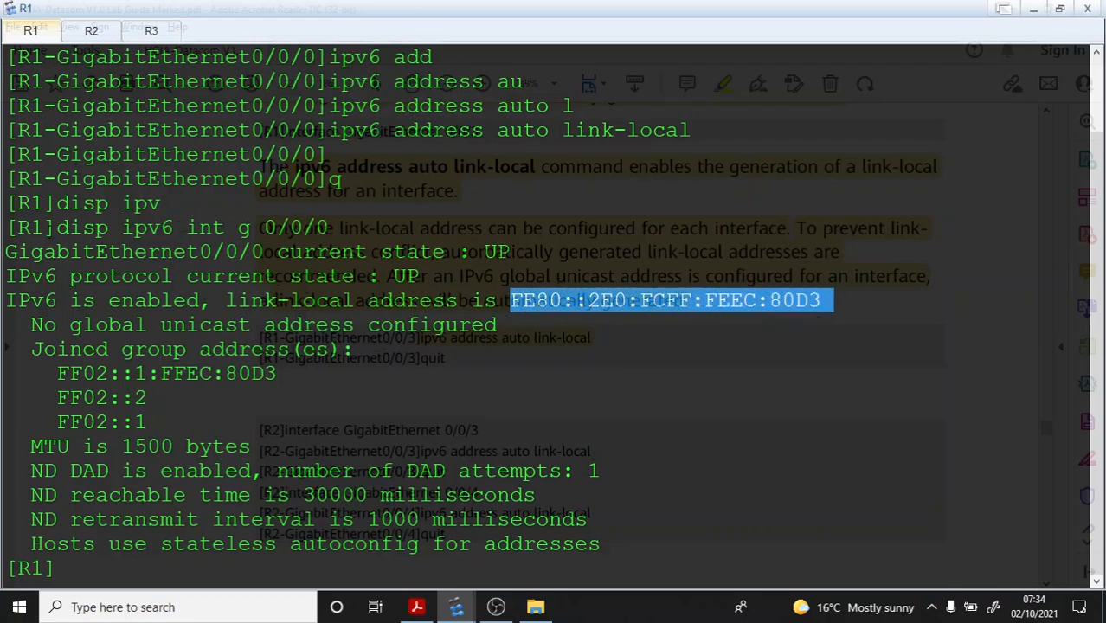
{"action": "left_click_drag", "start_coordinate": [56, 227], "coordinate": [341, 226]}
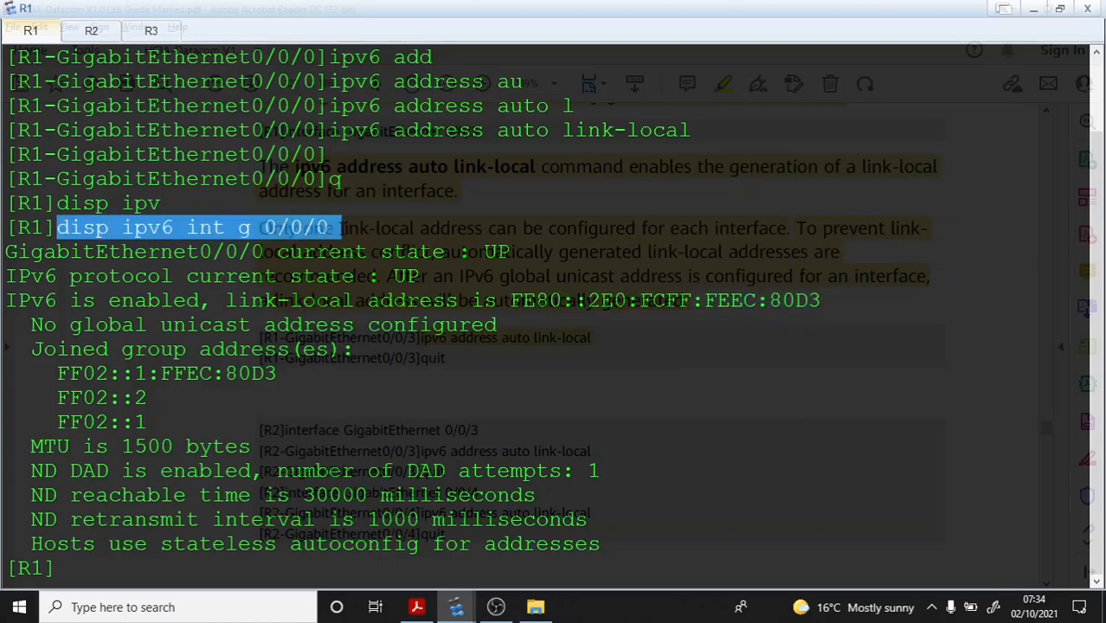
Step: Bring up R2's console, clear its timed-out output and log back on
{"action": "left_click", "coordinate": [91, 30]}
{"action": "right_click", "coordinate": [125, 88]}
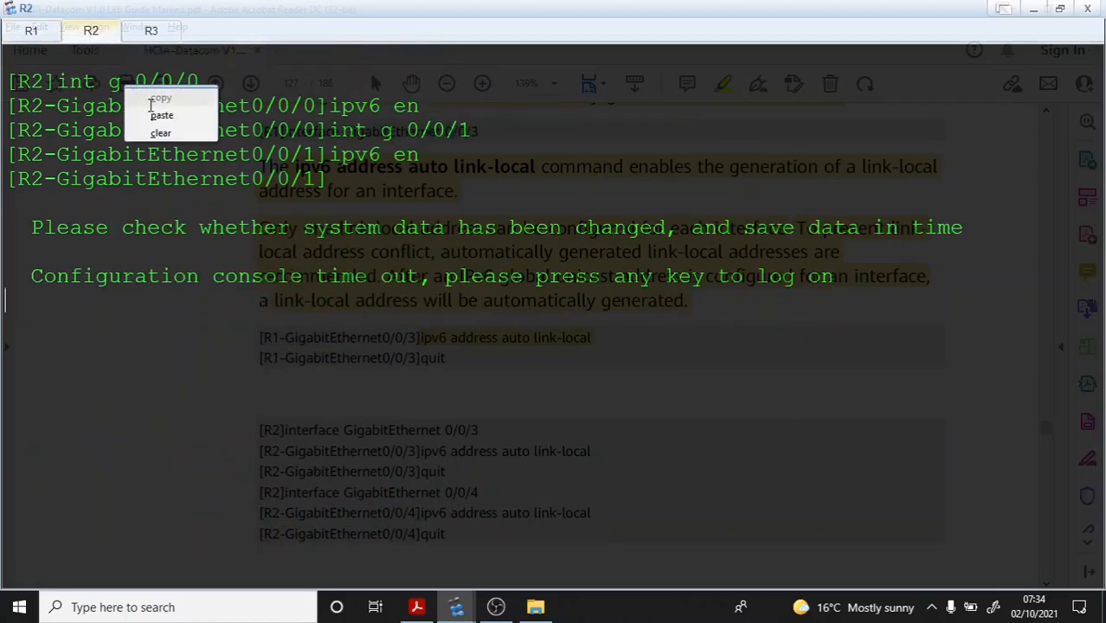
{"action": "left_click", "coordinate": [153, 133]}
{"action": "key", "text": "Return"}
Step: Turn off terminal monitoring on R2 with "u t m" and enter system view
{"action": "type", "text": "u"}
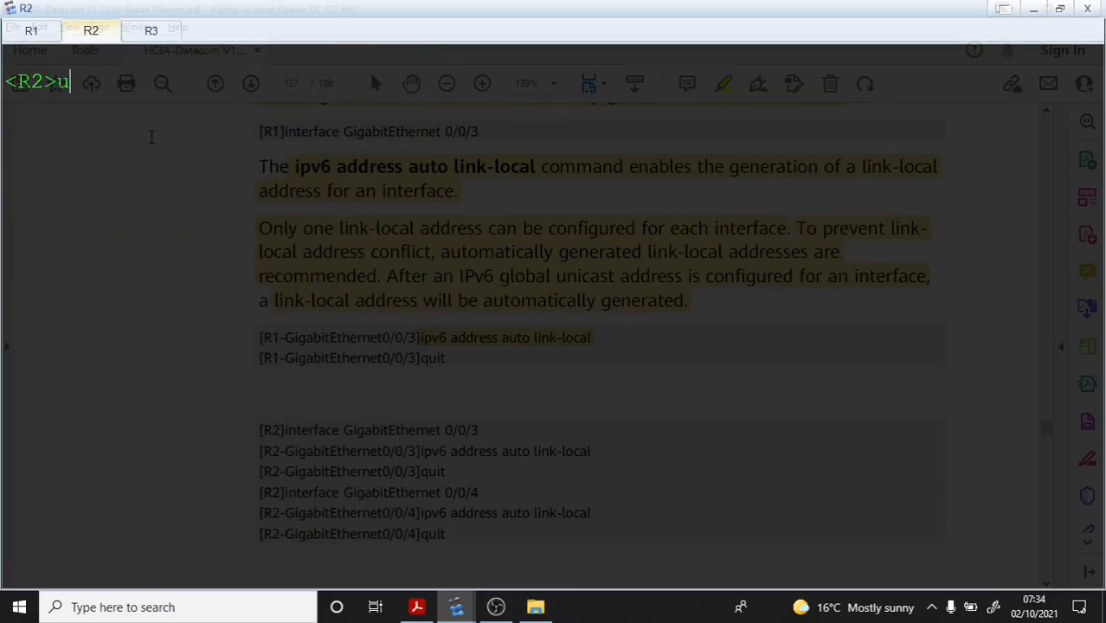
{"action": "type", "text": " t m"}
{"action": "key", "text": "Return"}
{"action": "type", "text": "sys"}
{"action": "key", "text": "Return"}
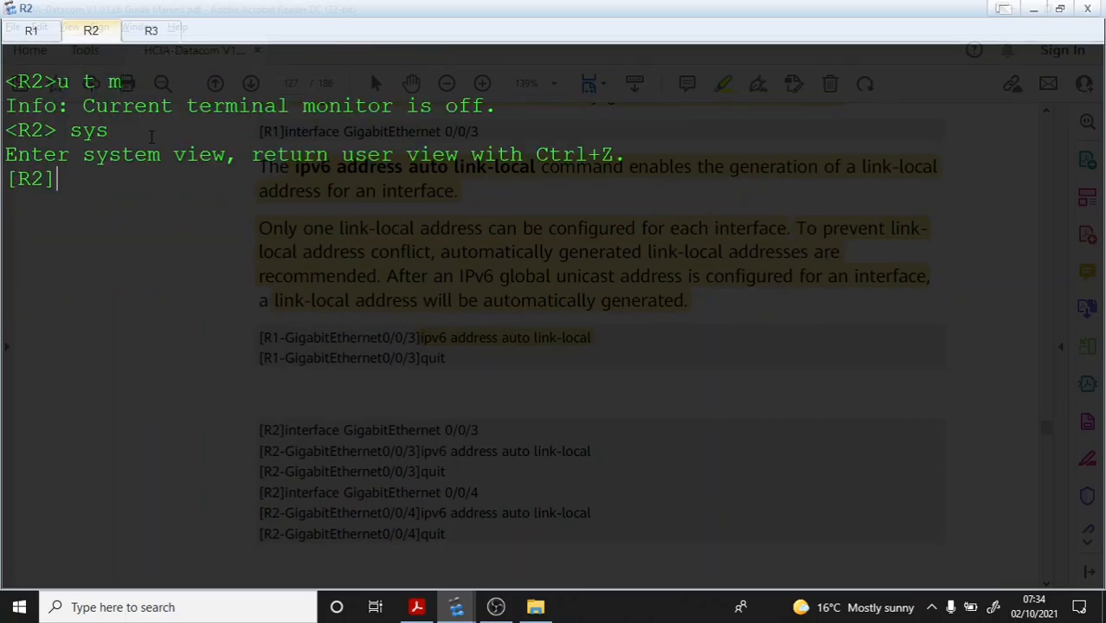
Step: Check R2's interfaces in the topology and display GigabitEthernet 0/0/0's IPv6 information with "disp ipv6 int g 0/0/0"
{"action": "key", "text": "alt+Tab"}
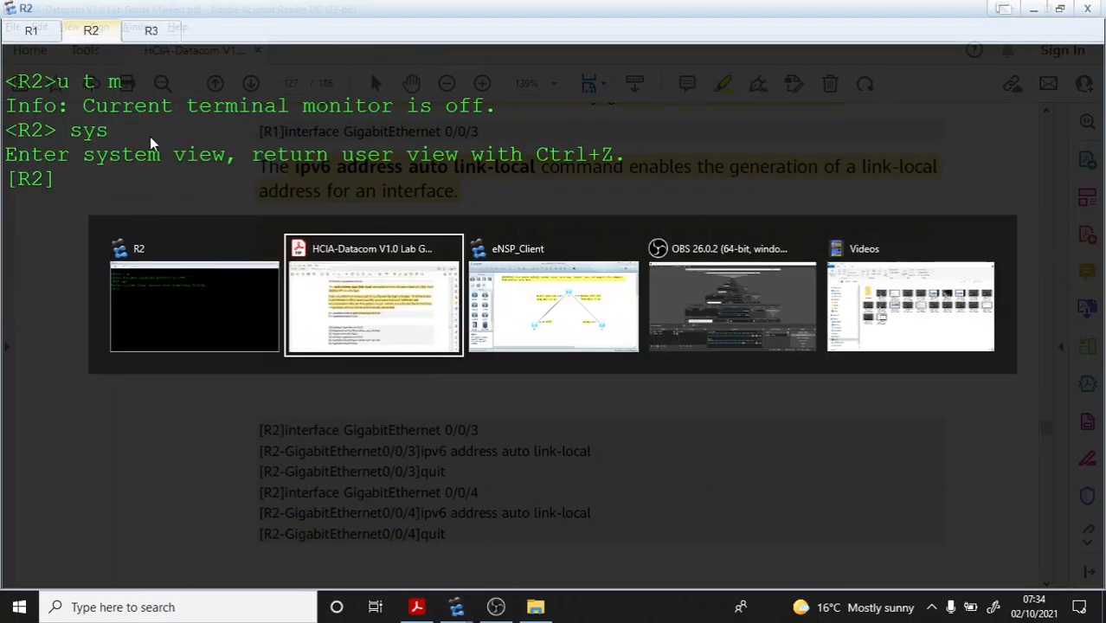
{"action": "key", "text": "alt+Tab"}
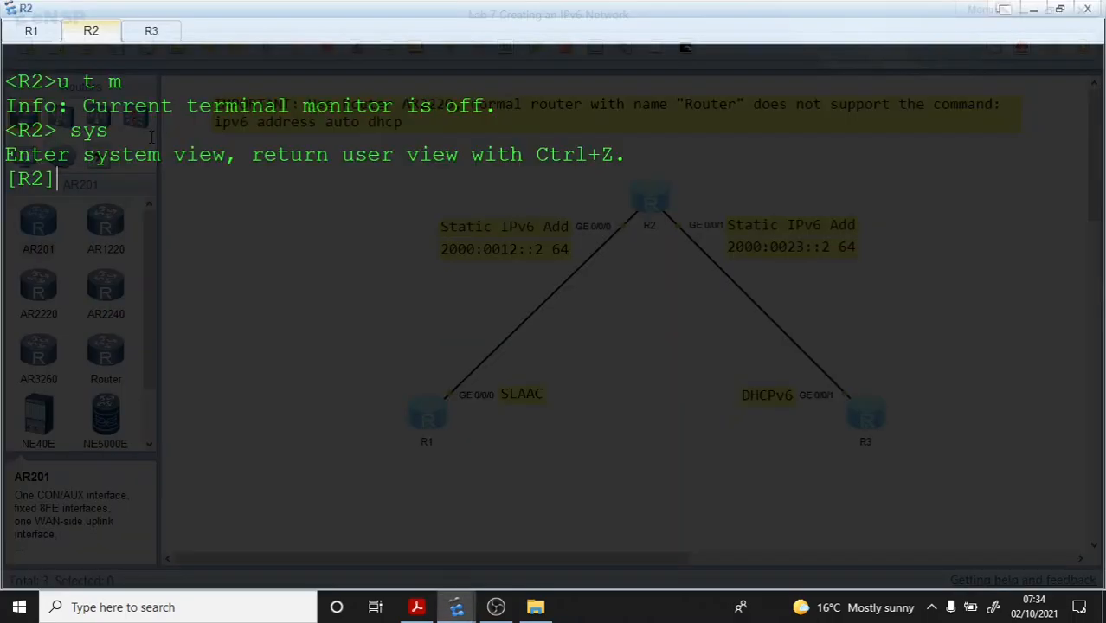
{"action": "key", "text": "Return"}
{"action": "type", "text": "dis "}
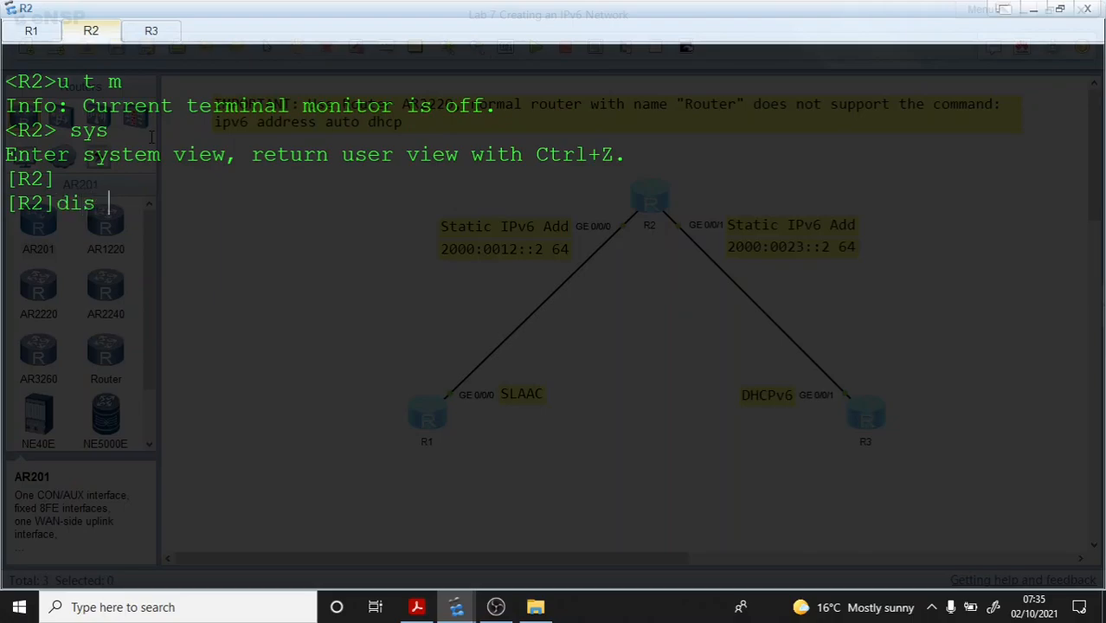
{"action": "type", "text": "p ipv6 g 0"}
{"action": "key", "text": "BackSpace"}
{"action": "key", "text": "BackSpace"}
{"action": "key", "text": "BackSpace"}
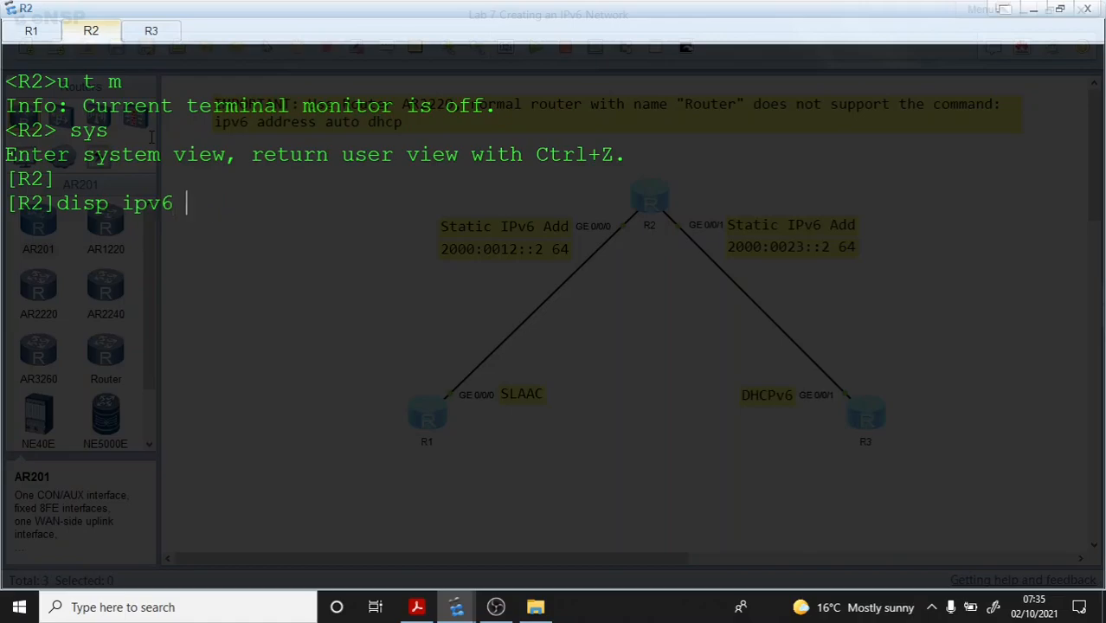
{"action": "type", "text": "int g 0/0/0"}
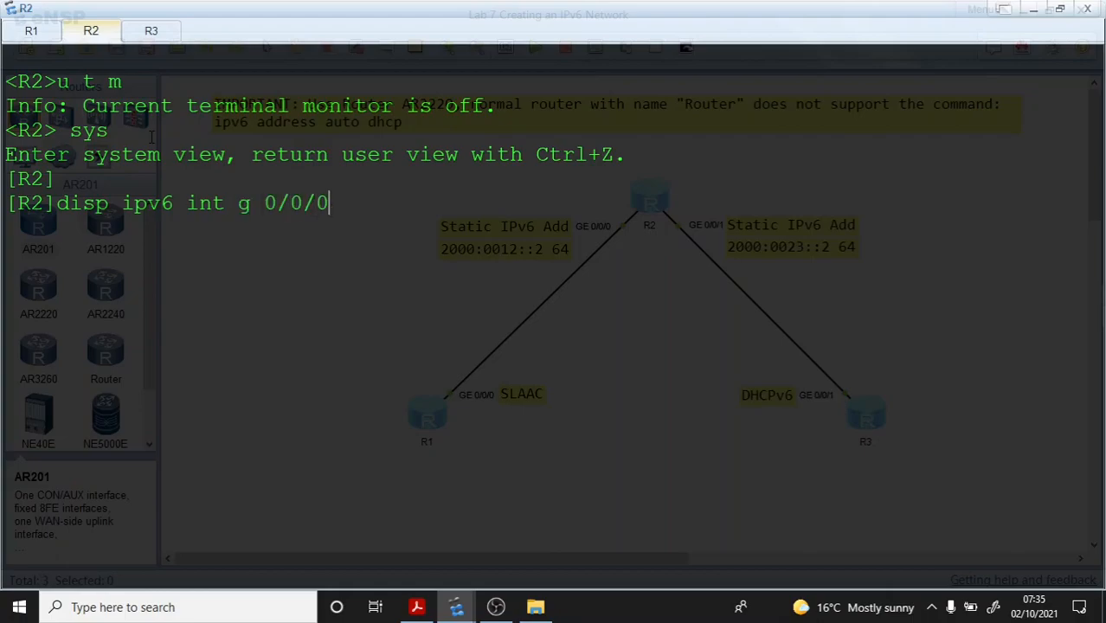
{"action": "key", "text": "Return"}
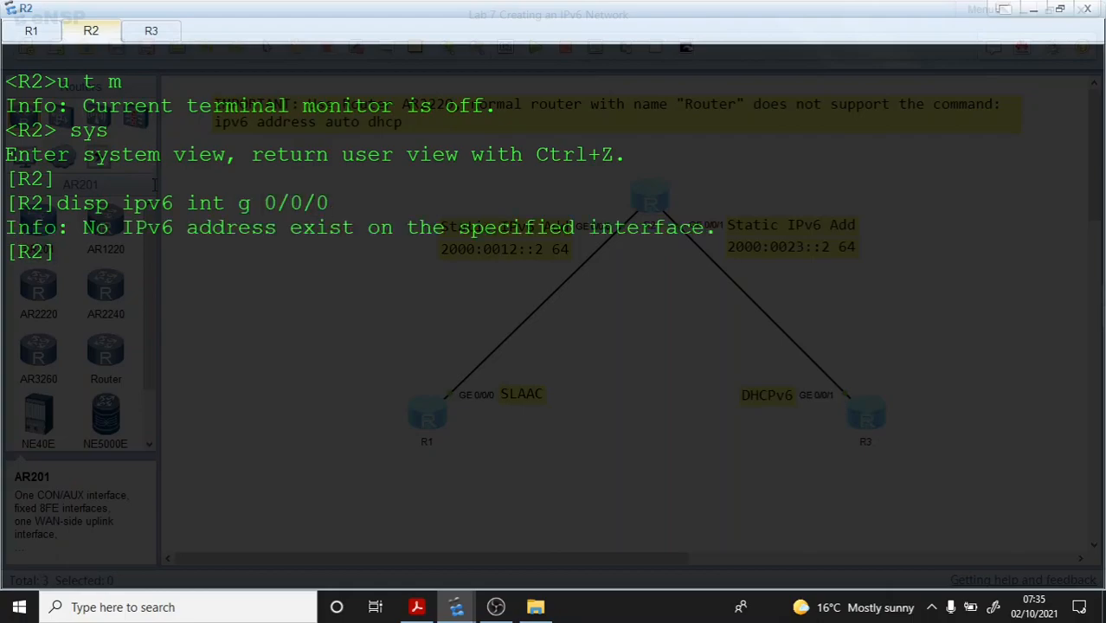
Step: Enable an automatic link-local address on R2's GigabitEthernet 0/0/0 with "ipv6 add auto li" and return to system view
{"action": "left_click_drag", "start_coordinate": [83, 230], "coordinate": [711, 232]}
{"action": "left_click", "coordinate": [394, 249]}
{"action": "key", "text": "Return"}
{"action": "type", "text": "int g 0/0/0"}
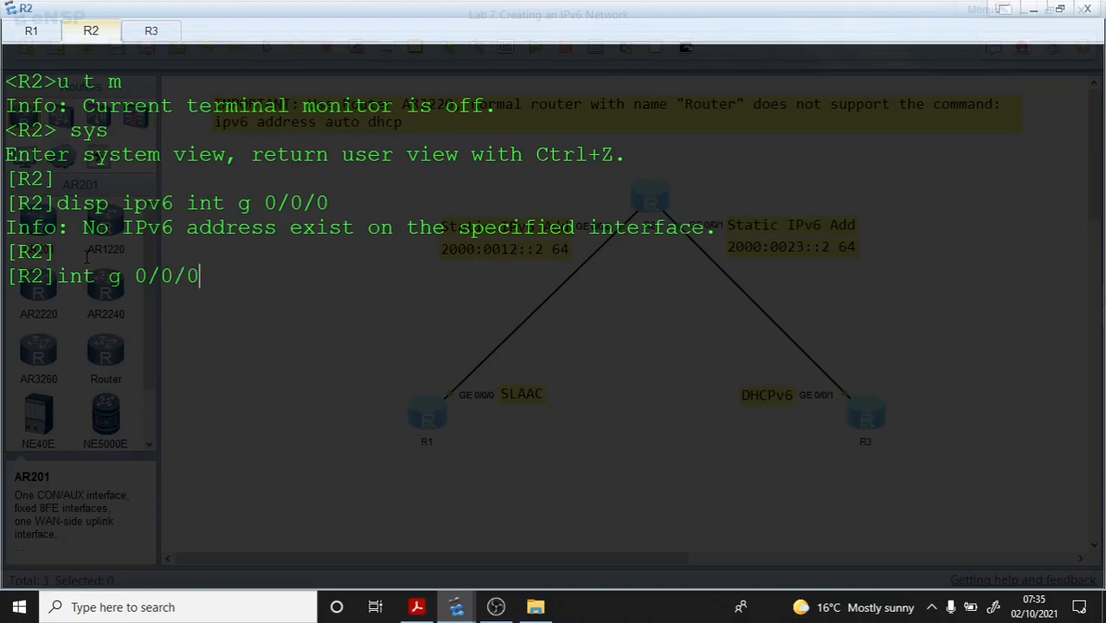
{"action": "key", "text": "Return"}
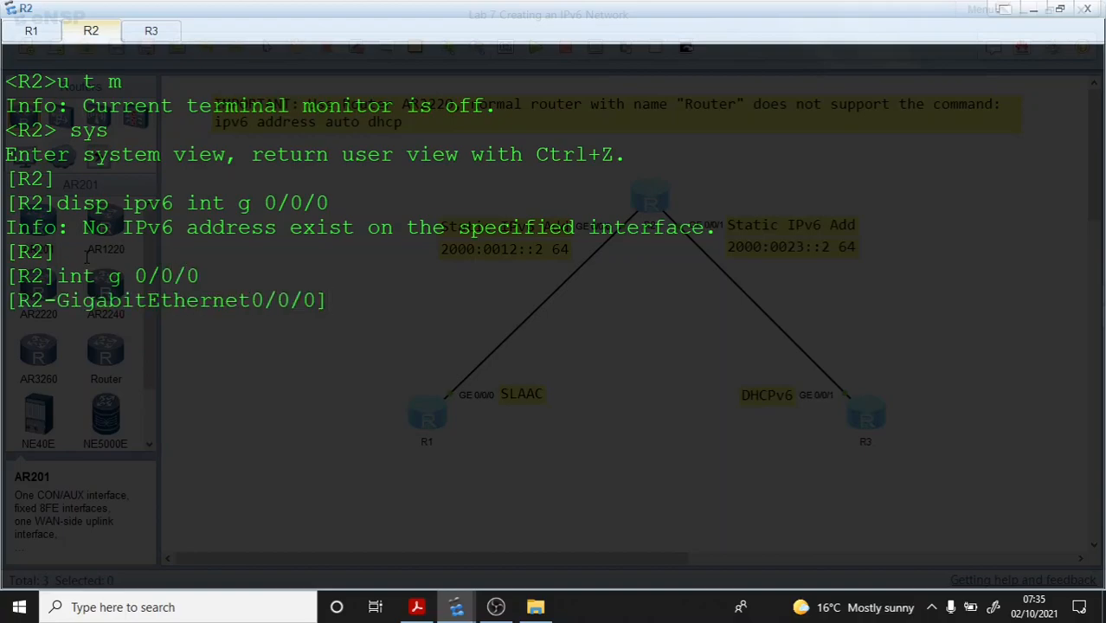
{"action": "type", "text": "ipv6 add "}
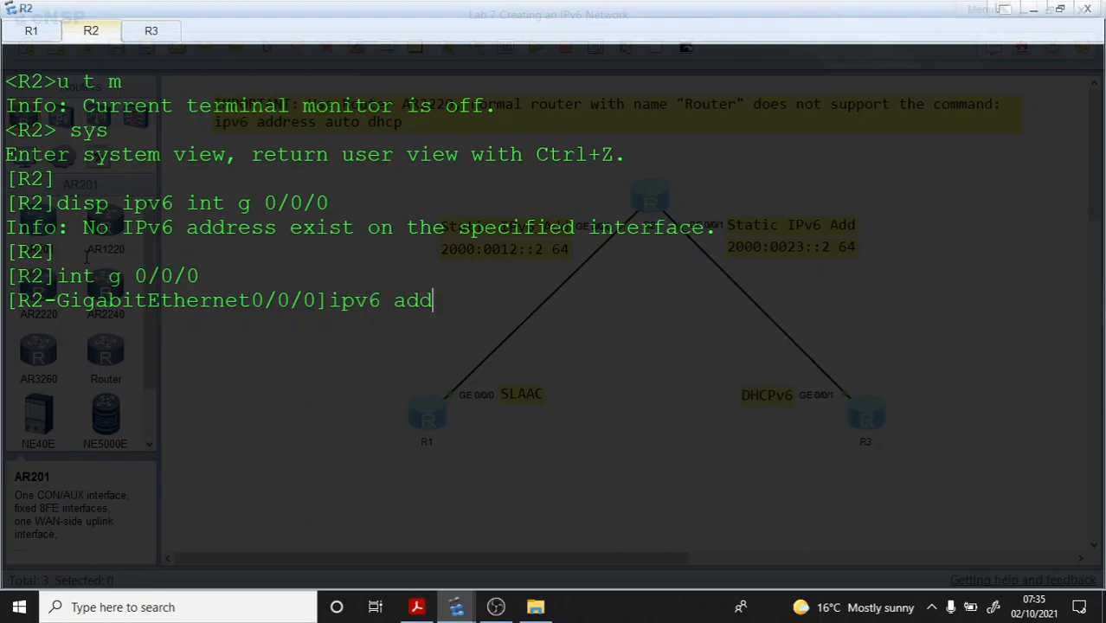
{"action": "type", "text": "auto li"}
{"action": "key", "text": "Return"}
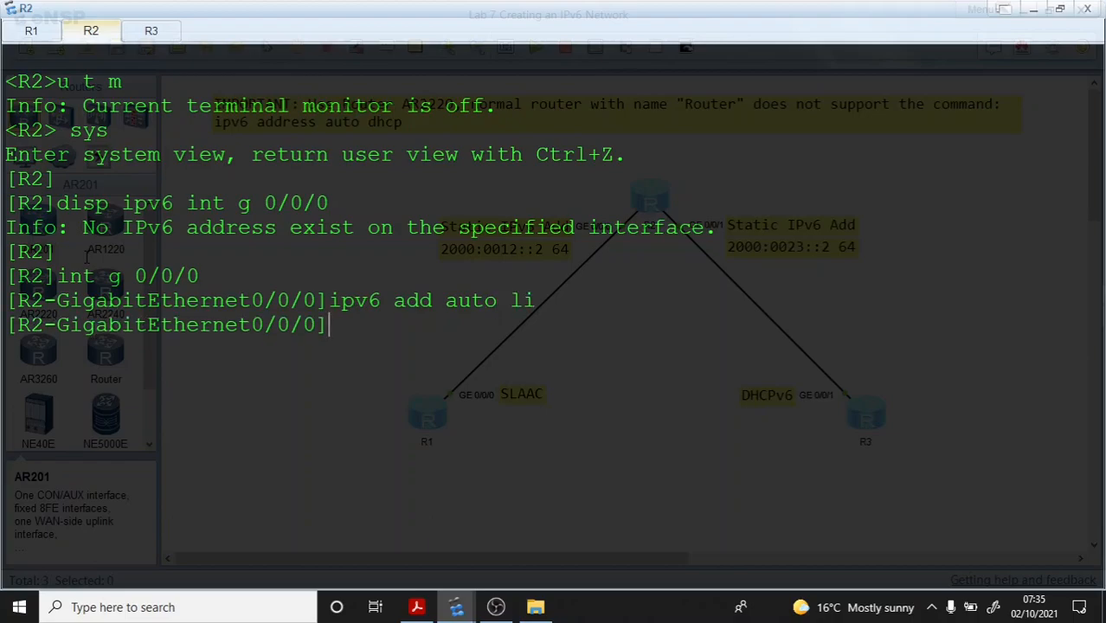
{"action": "type", "text": "q"}
{"action": "key", "text": "Return"}
Step: Run "disp ipv6 int g 0/0/0" again on R2 and examine the interface's link-local address
{"action": "key", "text": "Up"}
{"action": "key", "text": "Up"}
{"action": "key", "text": "Up"}
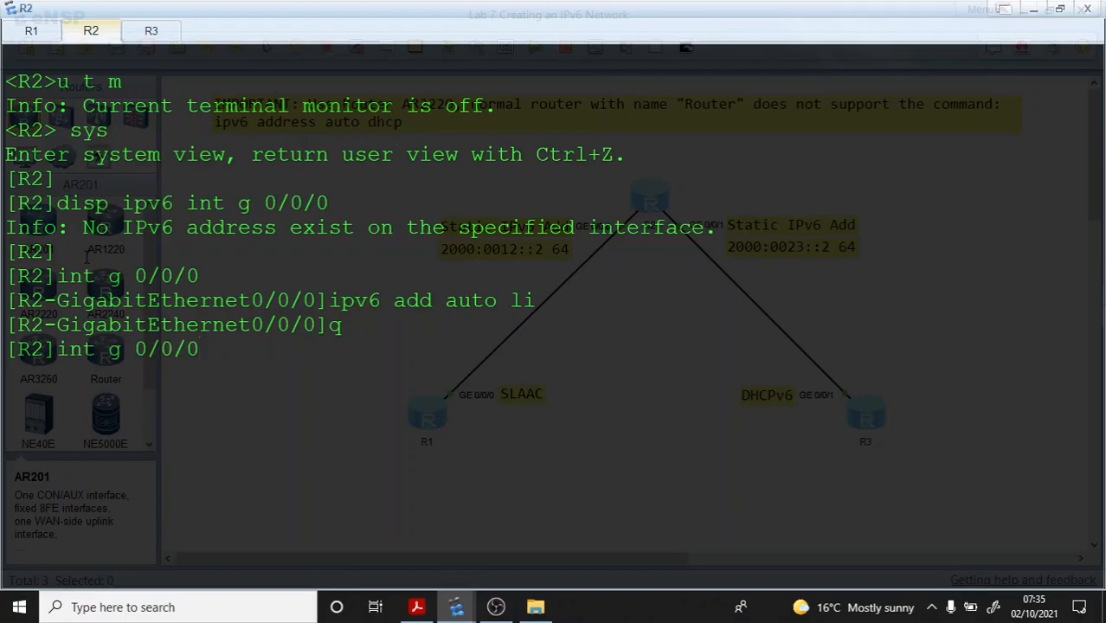
{"action": "key", "text": "Up"}
{"action": "key", "text": "Return"}
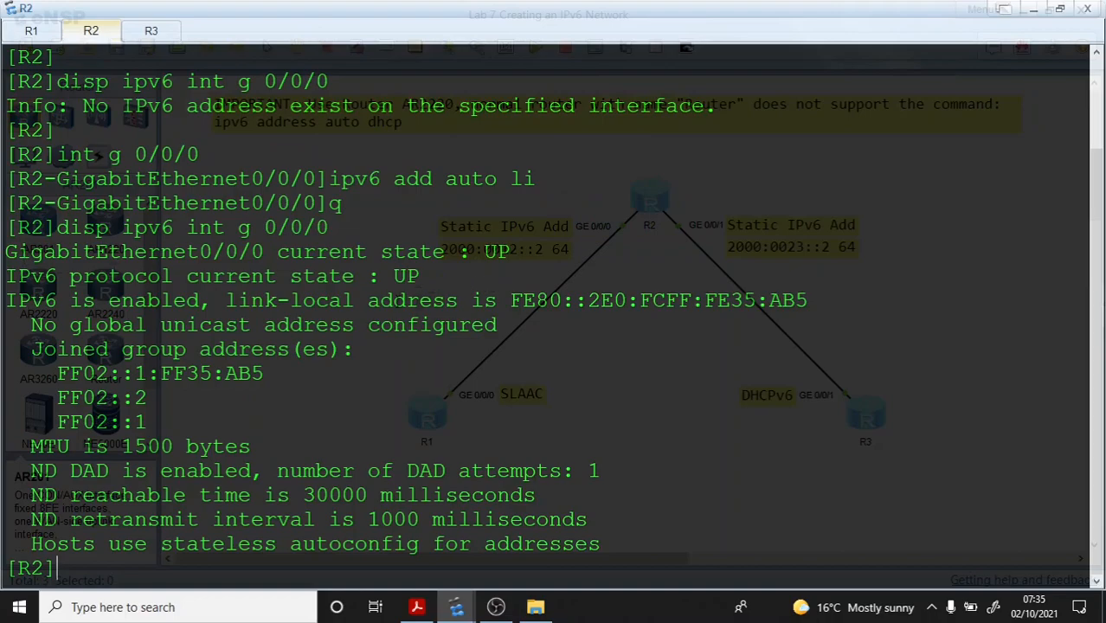
{"action": "left_click_drag", "start_coordinate": [227, 301], "coordinate": [827, 303]}
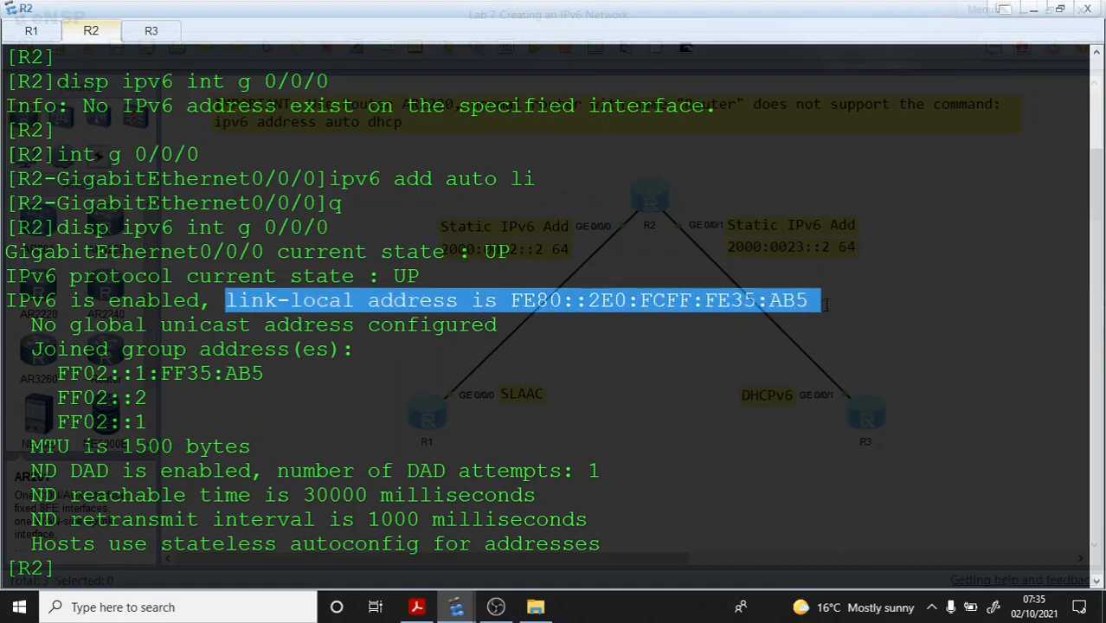
{"action": "left_click", "coordinate": [570, 303]}
{"action": "left_click_drag", "start_coordinate": [510, 300], "coordinate": [889, 297]}
{"action": "left_click", "coordinate": [482, 263]}
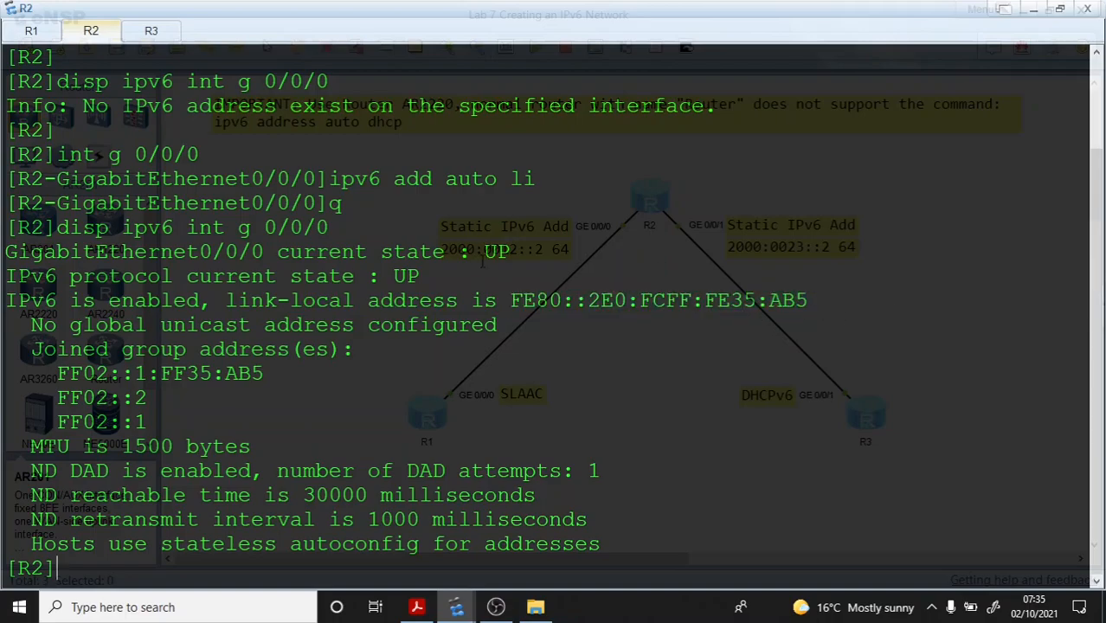
Step: Clear R2's console, configure GigabitEthernet 0/0/1 with "ipv6 add auto link-local" and return to system view
{"action": "right_click", "coordinate": [301, 273]}
{"action": "left_click", "coordinate": [334, 324]}
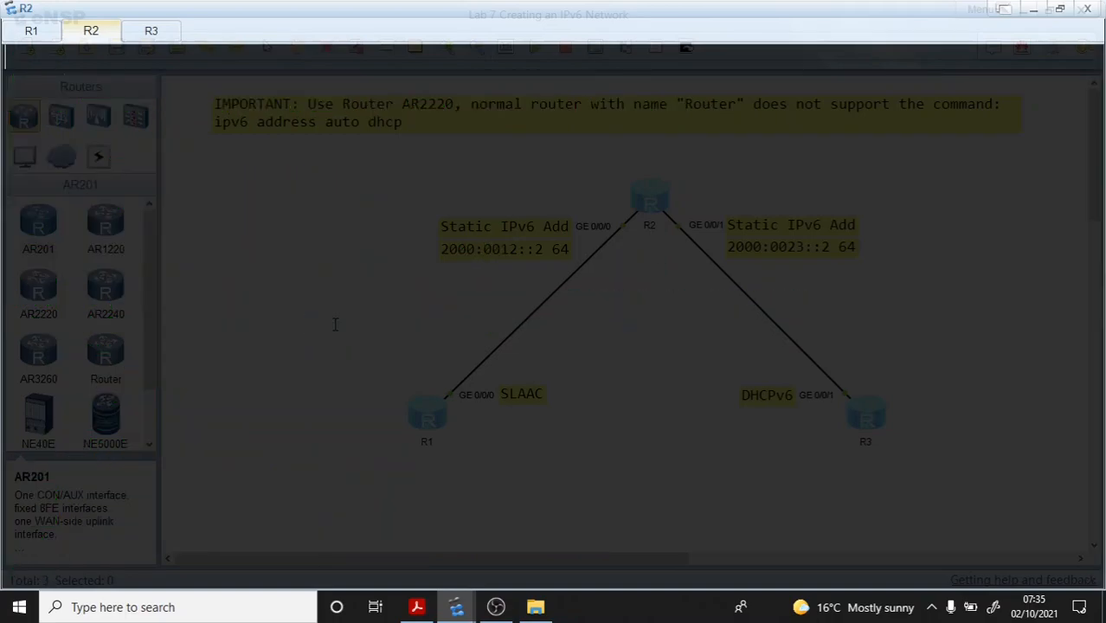
{"action": "type", "text": "int g 0"}
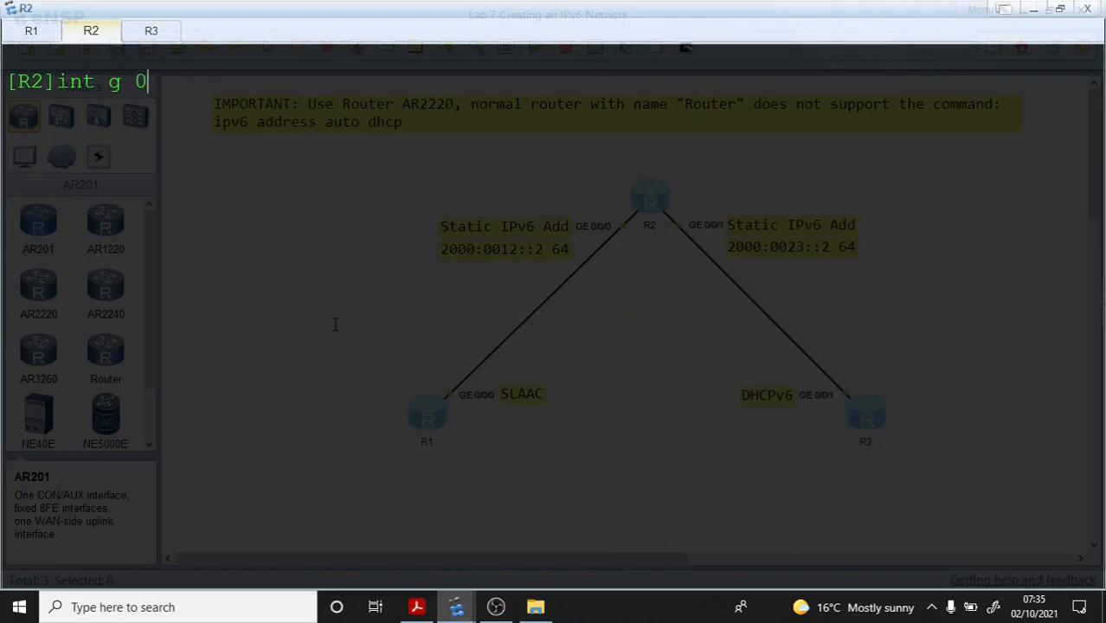
{"action": "type", "text": "/0/1"}
{"action": "key", "text": "Return"}
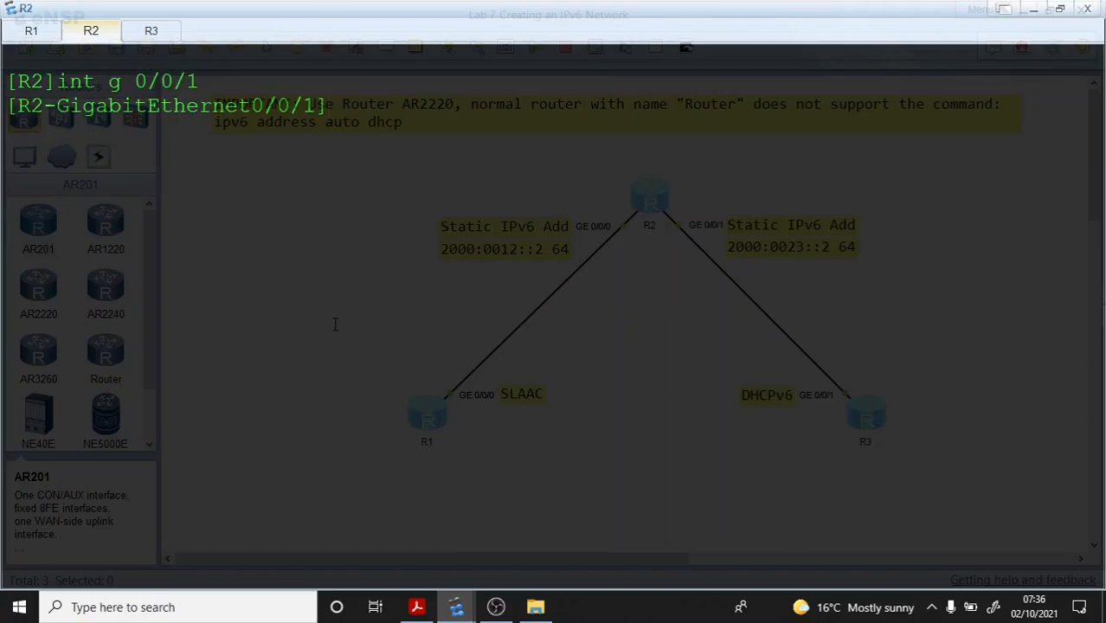
{"action": "type", "text": "ipv6 add "}
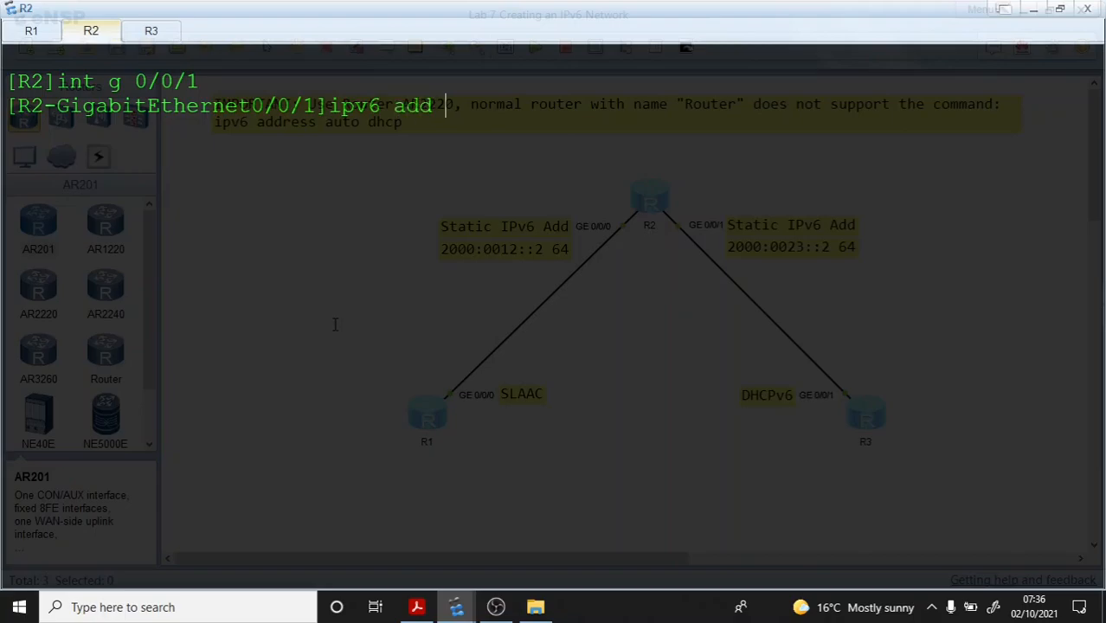
{"action": "type", "text": "auto link"}
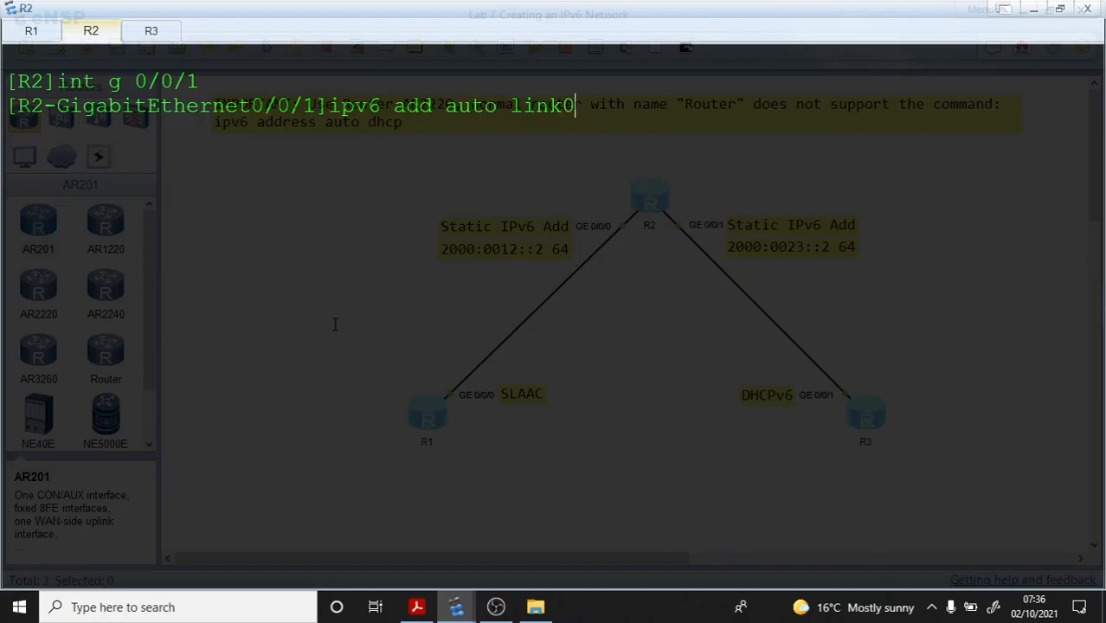
{"action": "type", "text": "-local"}
{"action": "key", "text": "Return"}
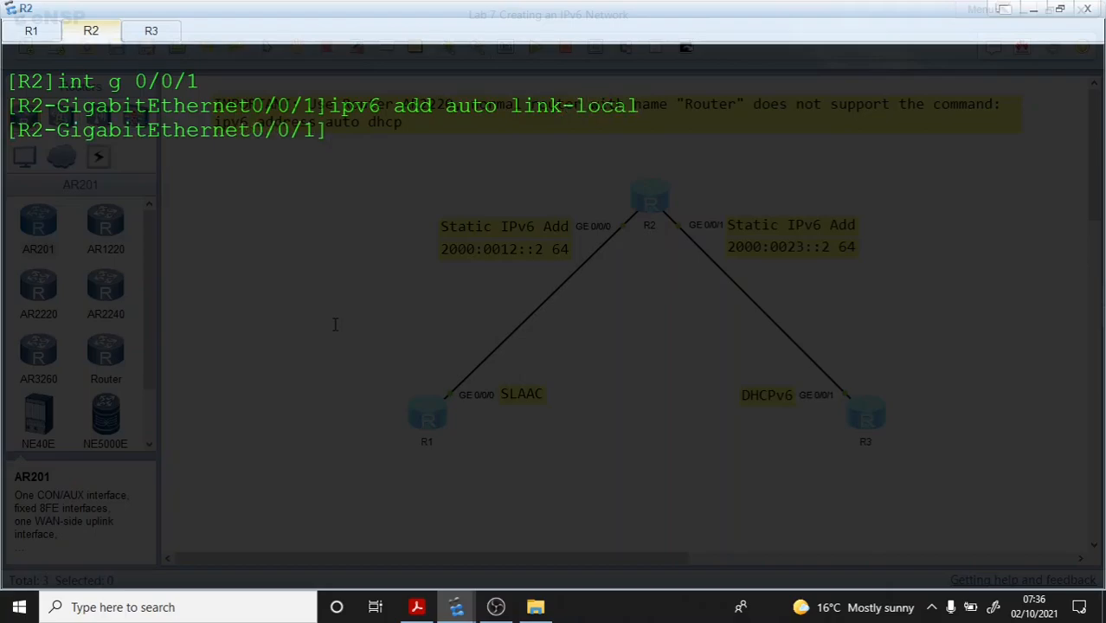
{"action": "type", "text": "q"}
{"action": "key", "text": "Return"}
Step: Bring up and clear R3's console, turn off terminal monitoring with "u t m" and enter system view
{"action": "left_click", "coordinate": [152, 31]}
{"action": "right_click", "coordinate": [155, 98]}
{"action": "left_click", "coordinate": [186, 143]}
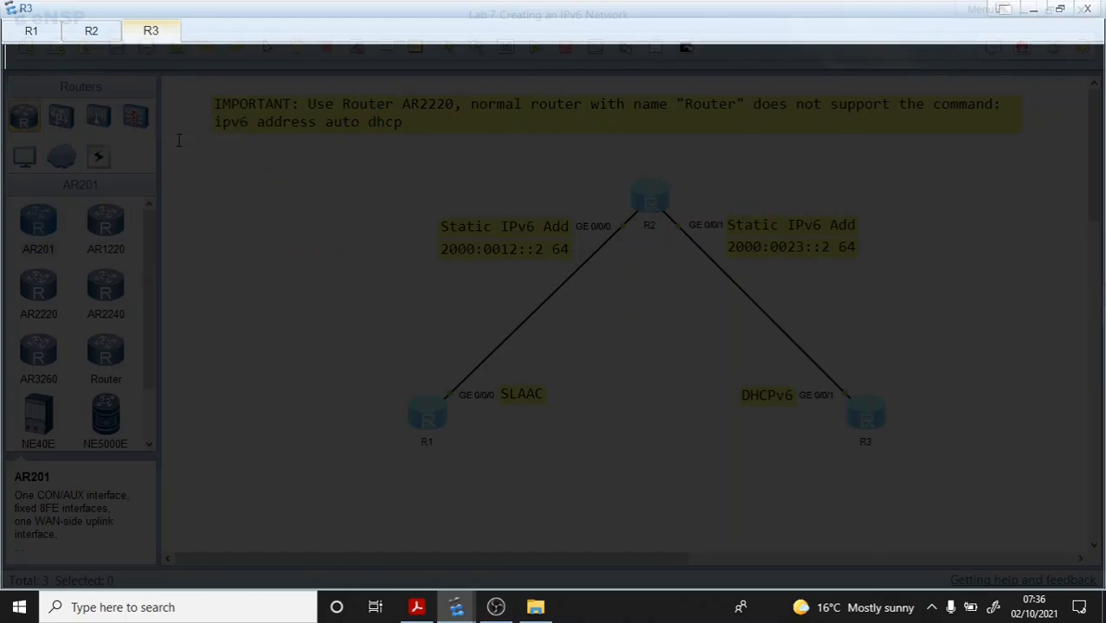
{"action": "key", "text": "Return"}
{"action": "type", "text": "u t m"}
{"action": "key", "text": "Return"}
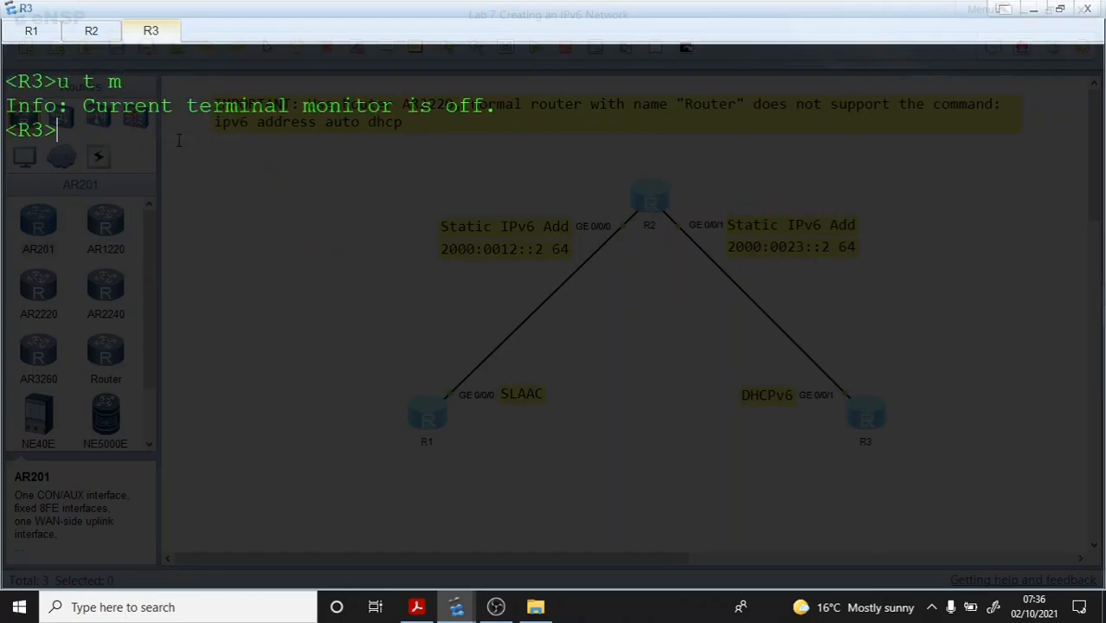
{"action": "type", "text": "sys"}
{"action": "key", "text": "Return"}
{"action": "key", "text": "Return"}
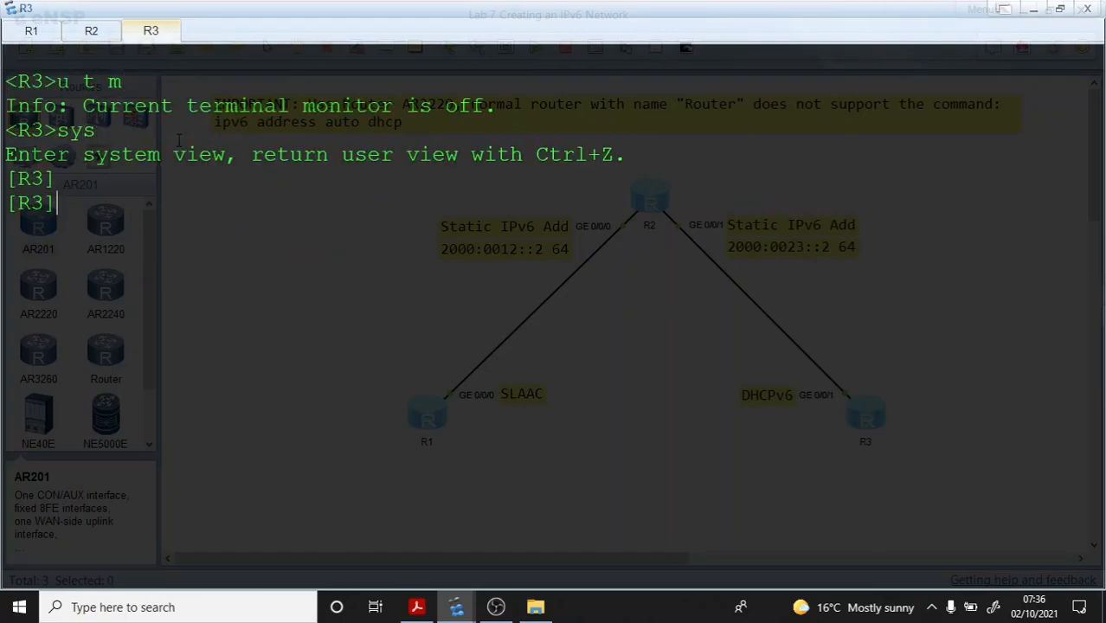
Step: Enable an automatic link-local address on R3's GigabitEthernet 0/0/1 with "ipv6 add auto link-local"
{"action": "type", "text": "int g 0/0/1"}
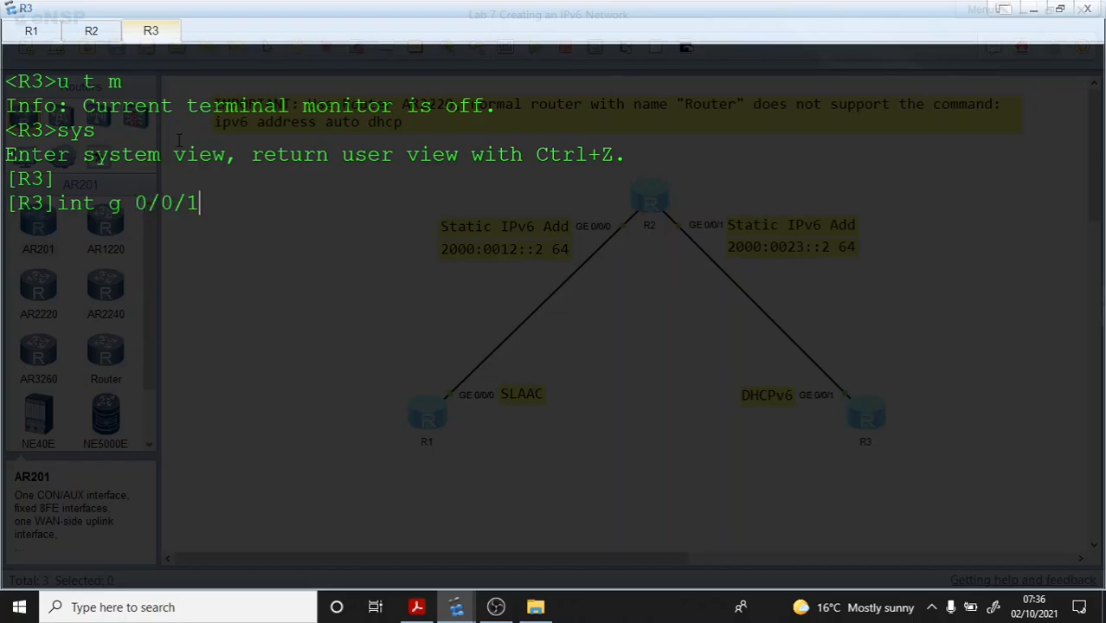
{"action": "key", "text": "Return"}
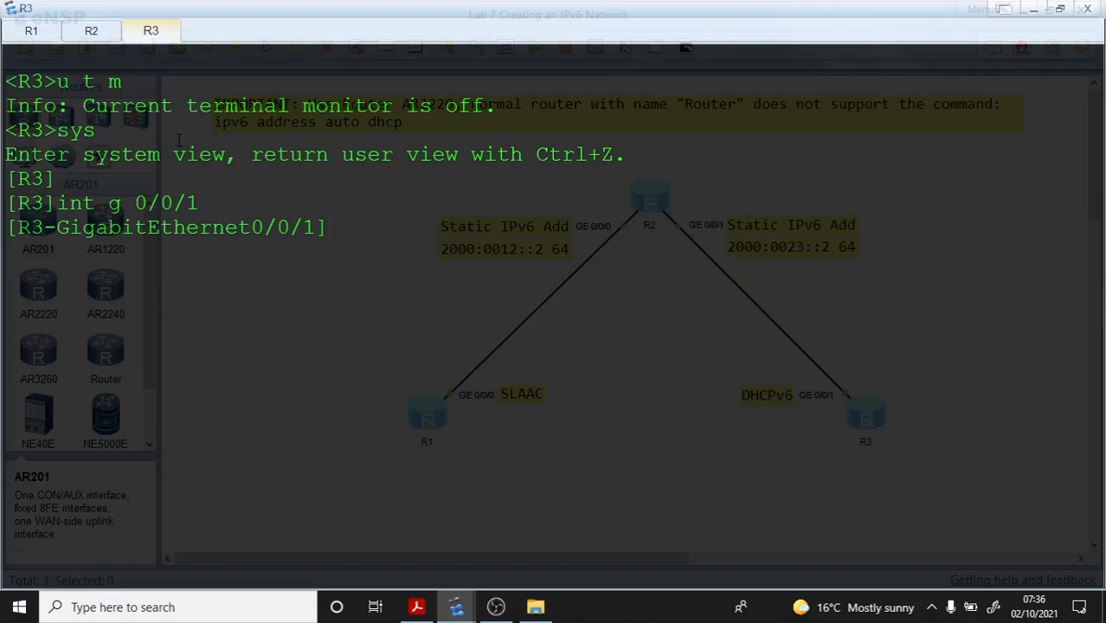
{"action": "type", "text": "ipv6 add auto link-"}
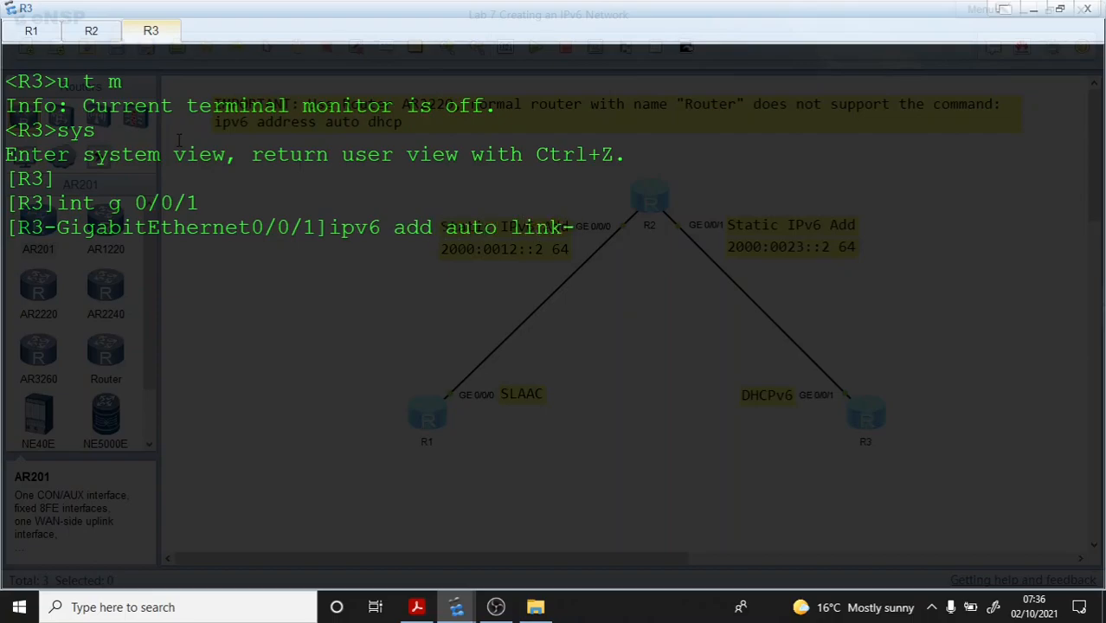
{"action": "type", "text": "local"}
{"action": "key", "text": "Return"}
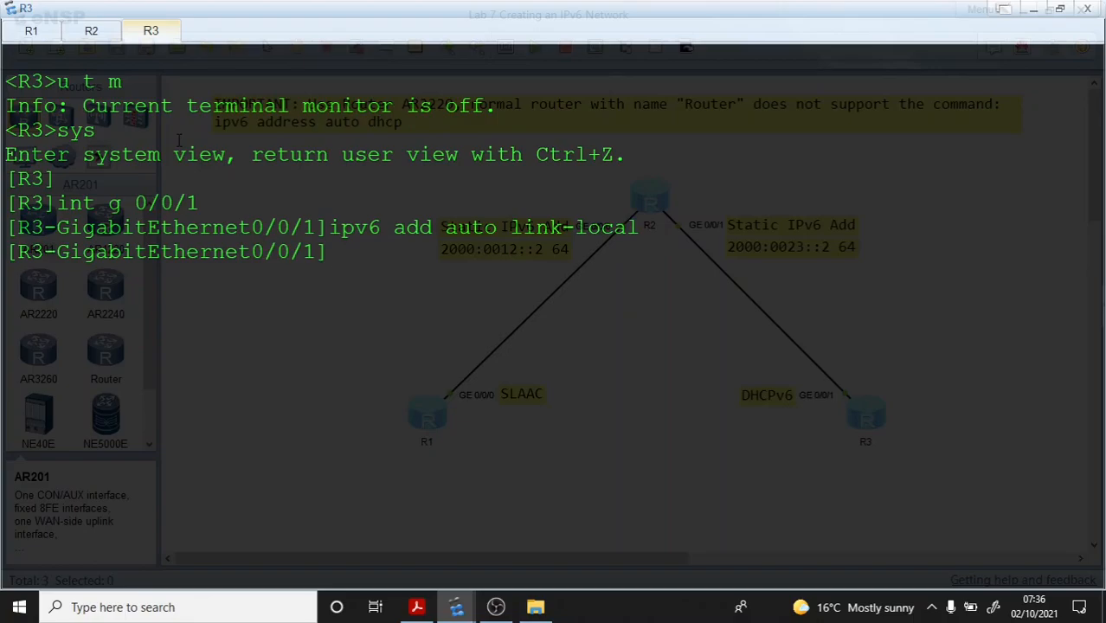
{"action": "key", "text": "Return"}
Step: Clear R3's console output and quit the interface view back to system view
{"action": "right_click", "coordinate": [177, 140]}
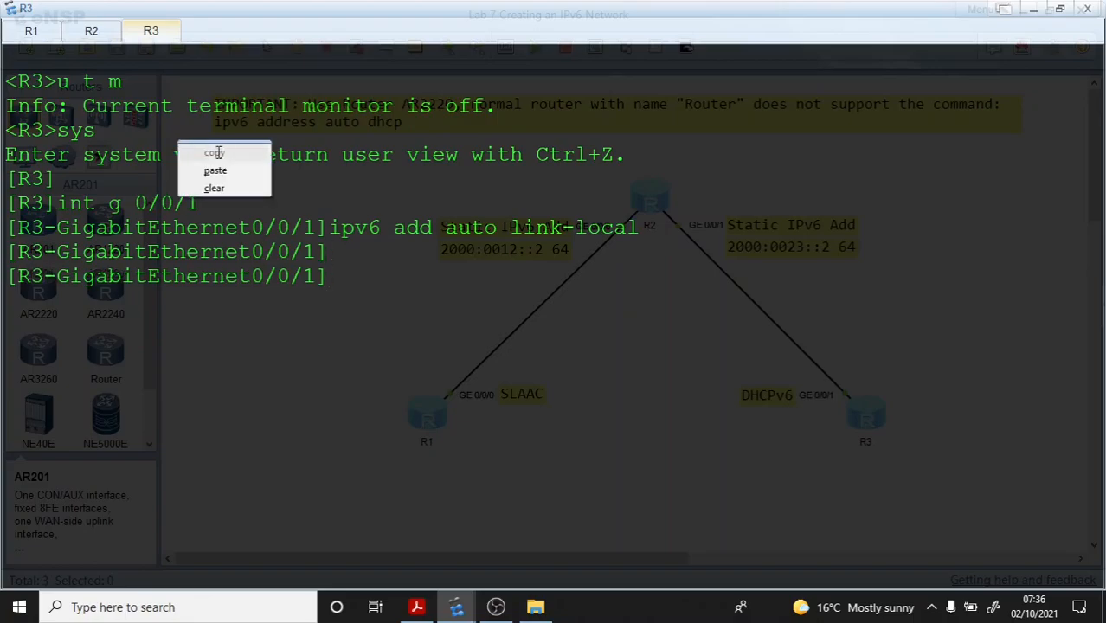
{"action": "left_click", "coordinate": [226, 183]}
{"action": "key", "text": "Return"}
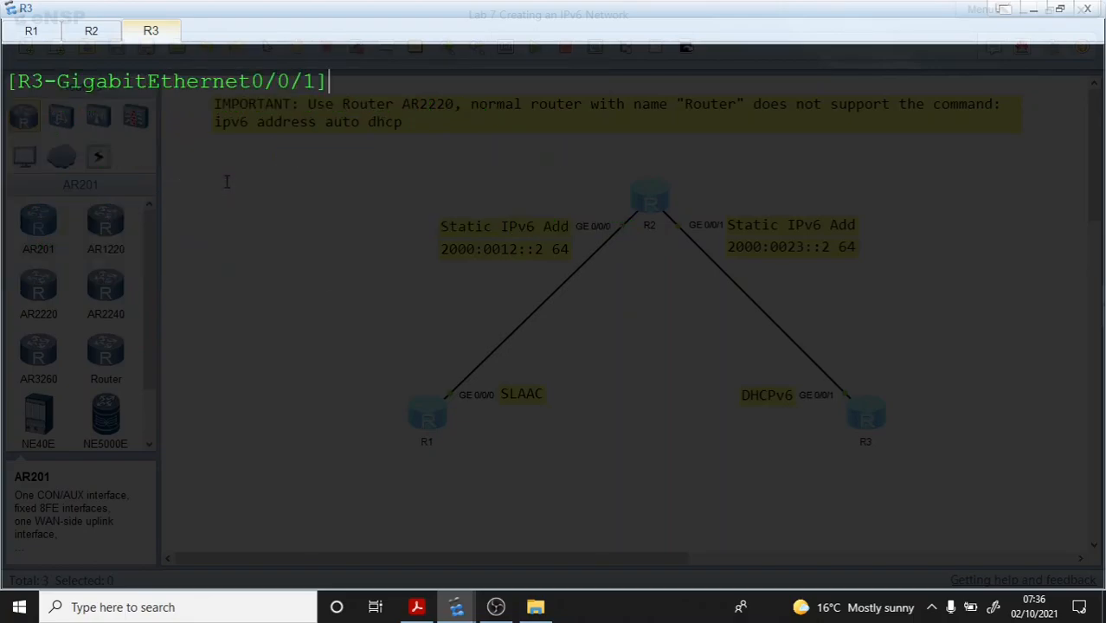
{"action": "type", "text": "q"}
{"action": "key", "text": "Return"}
{"action": "key", "text": "Return"}
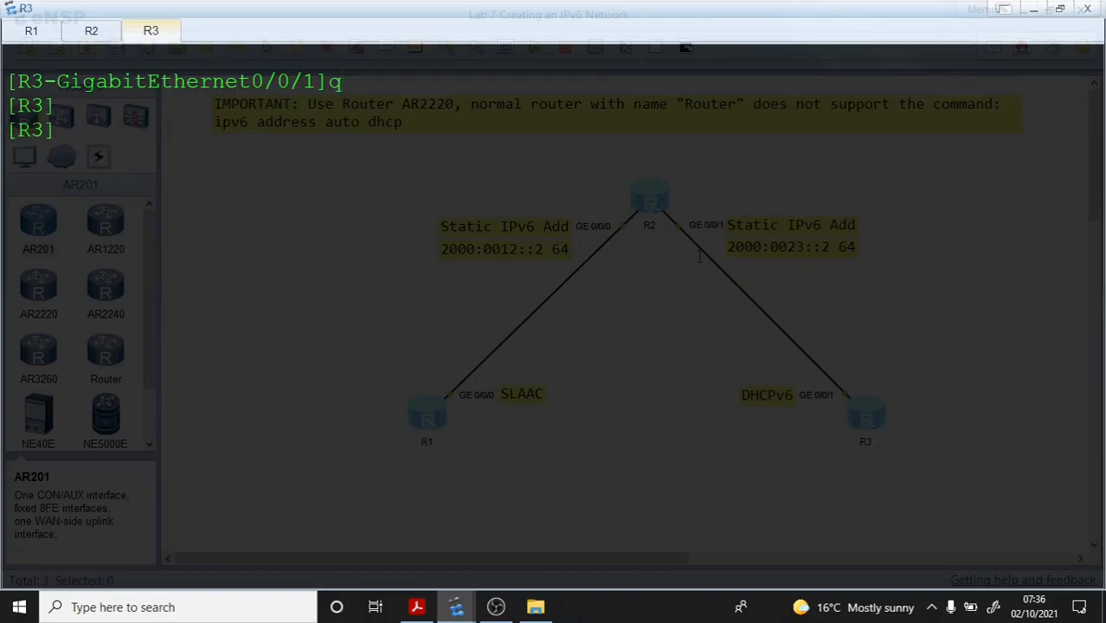
Step: Display the IPv6 information of R2's GigabitEthernet 0/0/1 with "disp ipv6 int g 0/0/1"
{"action": "left_click", "coordinate": [76, 33]}
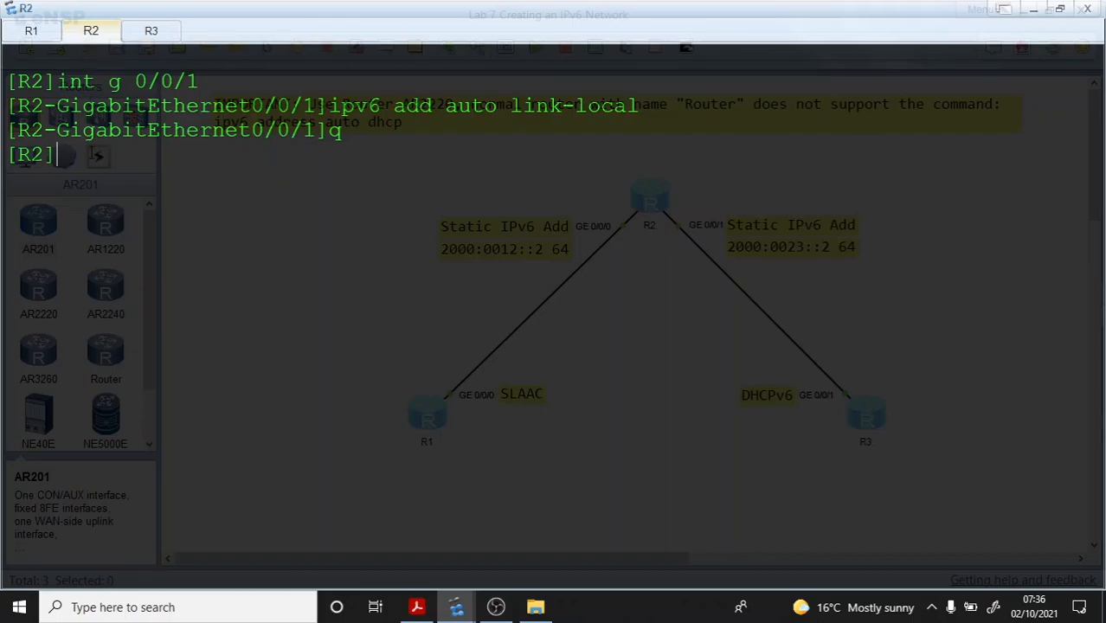
{"action": "type", "text": "disp ipv6"}
{"action": "key", "text": "BackSpace"}
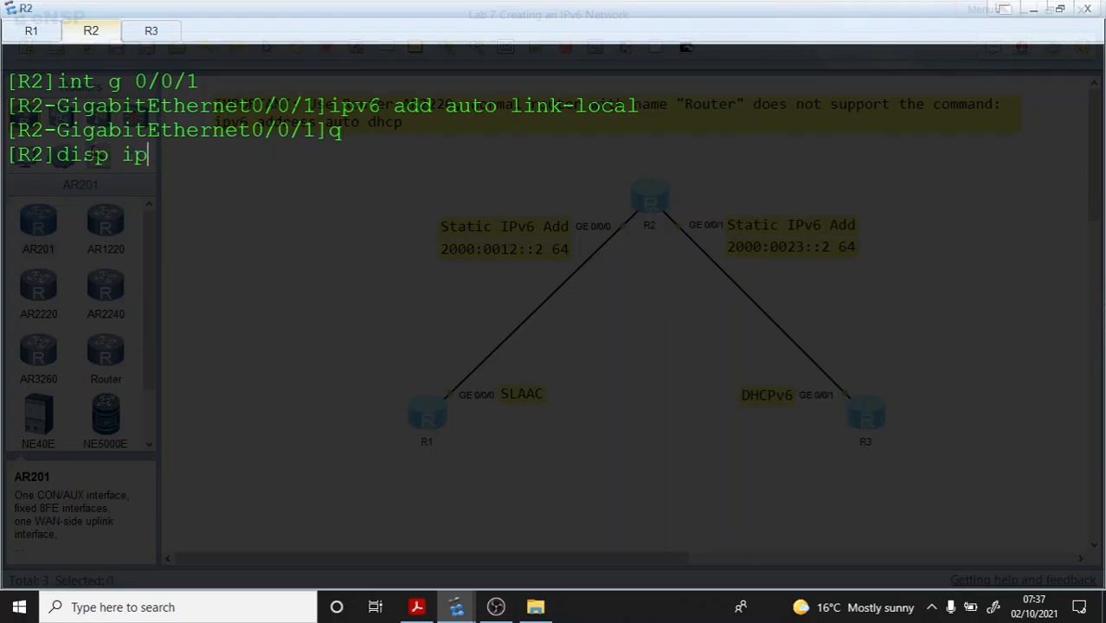
{"action": "type", "text": "v6 int g 0/0/1"}
{"action": "key", "text": "Return"}
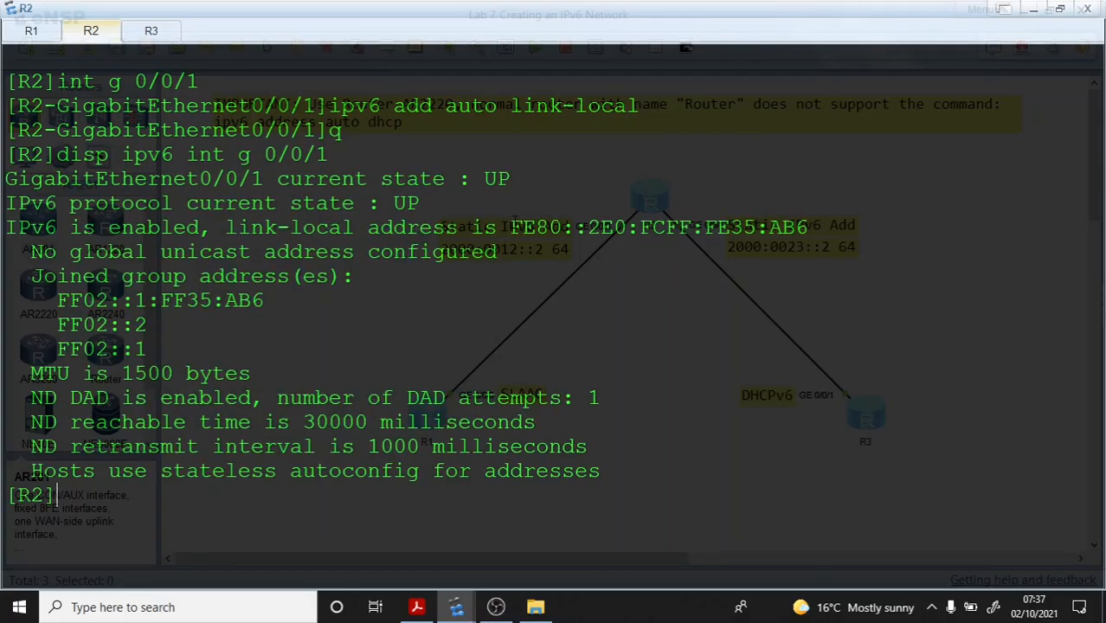
Step: Copy the link-local address of R2's GigabitEthernet 0/0/1 from the interface output
{"action": "left_click_drag", "start_coordinate": [510, 227], "coordinate": [808, 227]}
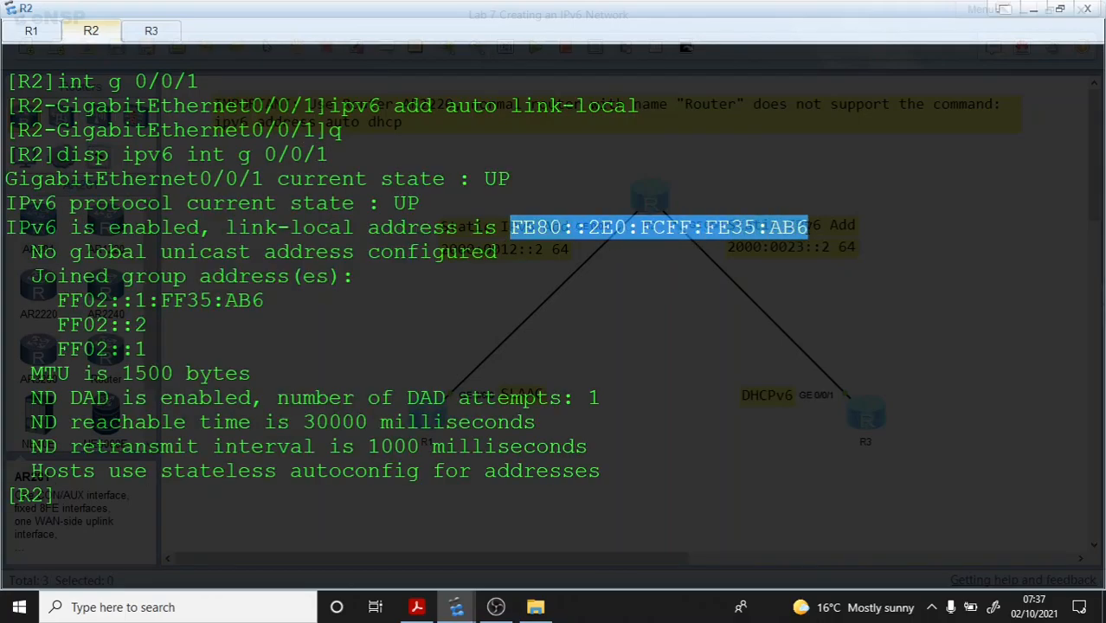
{"action": "right_click", "coordinate": [619, 229]}
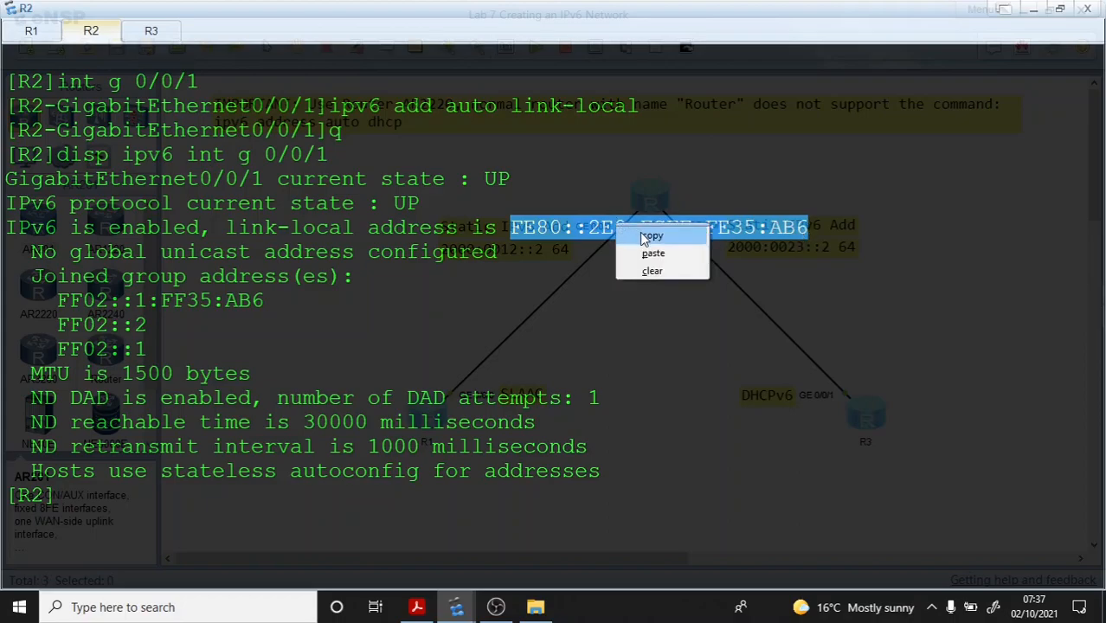
{"action": "left_click", "coordinate": [648, 235]}
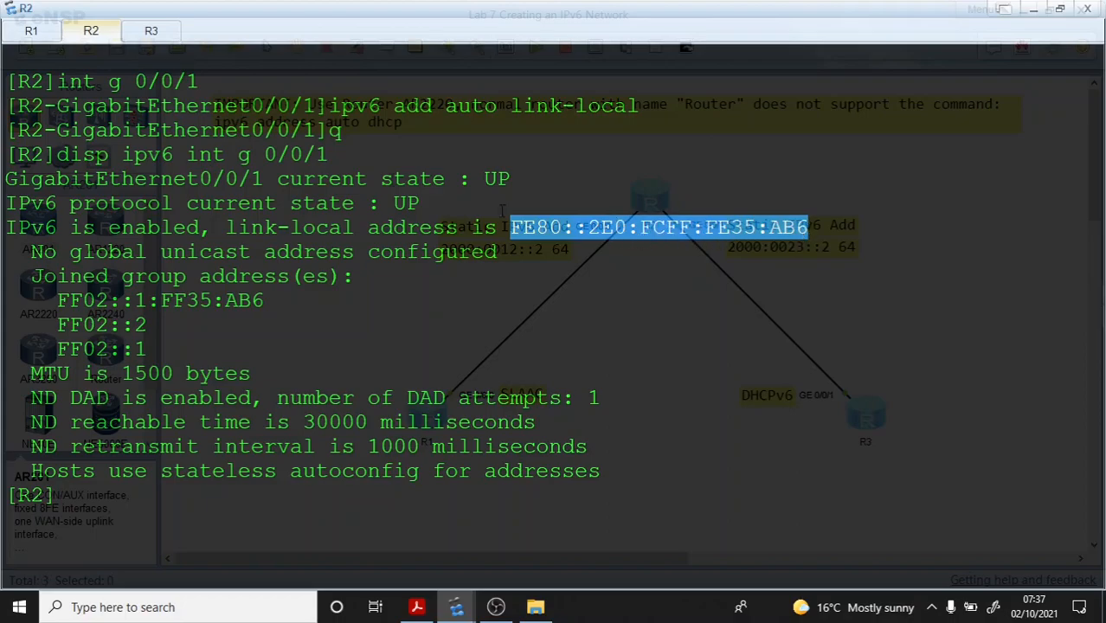
Step: Switch to the lab guide PDF and read the ping example under "Test network connectivity between R1 and R2"
{"action": "left_click", "coordinate": [417, 607]}
{"action": "scroll", "coordinate": [435, 286], "scroll_direction": "down", "scroll_amount": 7}
{"action": "scroll", "coordinate": [436, 286], "scroll_direction": "down", "scroll_amount": 4}
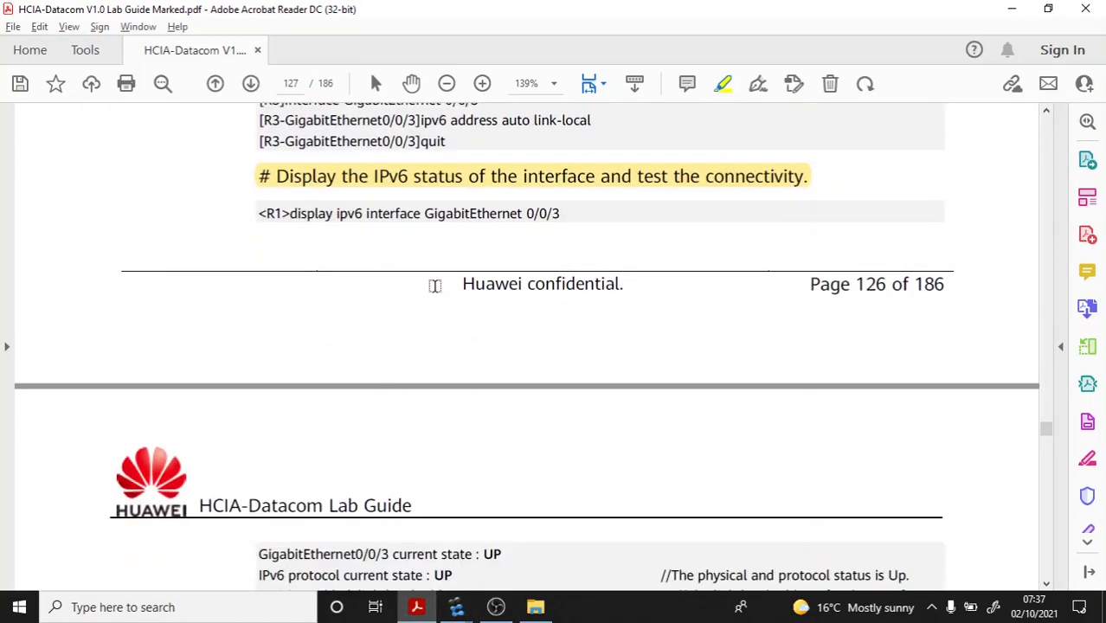
{"action": "scroll", "coordinate": [432, 284], "scroll_direction": "down", "scroll_amount": 5}
{"action": "scroll", "coordinate": [432, 266], "scroll_direction": "down", "scroll_amount": 20}
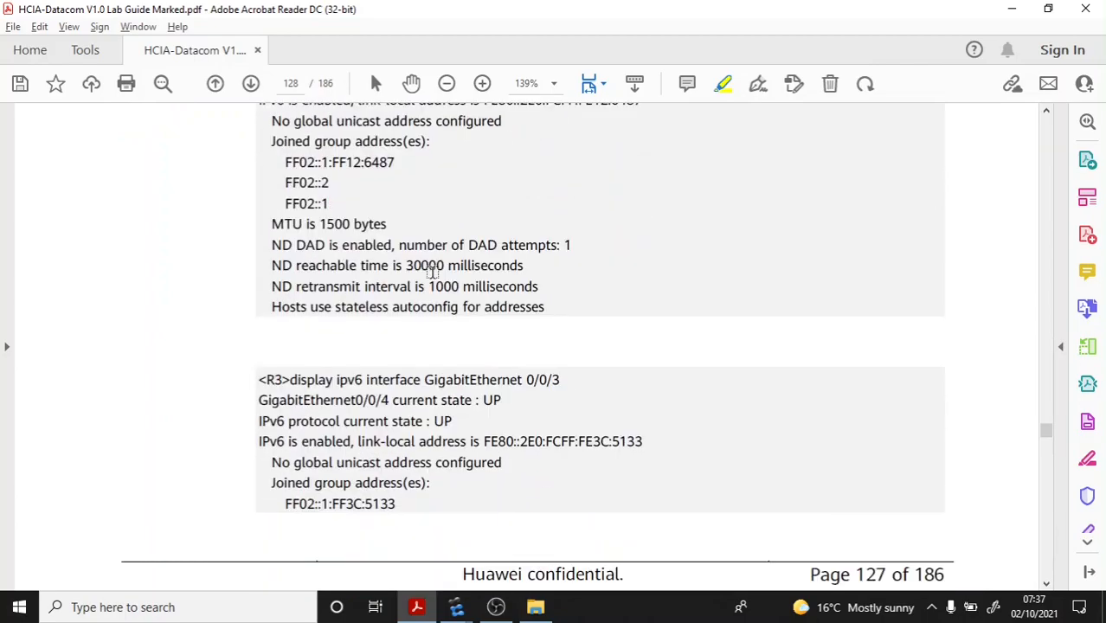
{"action": "scroll", "coordinate": [433, 273], "scroll_direction": "down", "scroll_amount": 2}
{"action": "scroll", "coordinate": [432, 273], "scroll_direction": "down", "scroll_amount": 6}
{"action": "scroll", "coordinate": [433, 272], "scroll_direction": "down", "scroll_amount": 10}
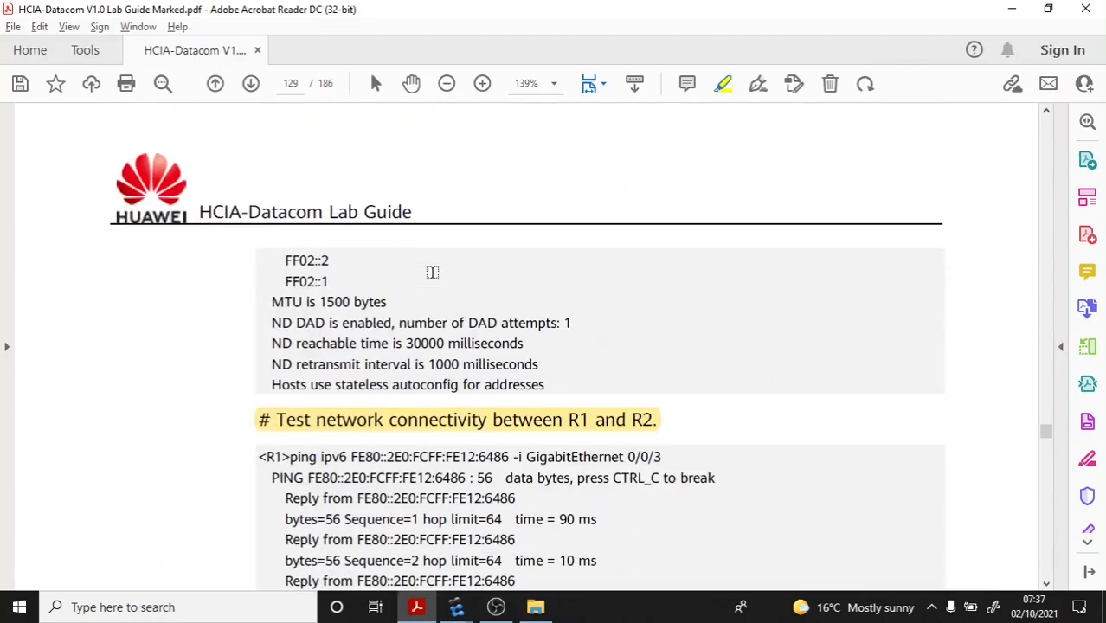
{"action": "scroll", "coordinate": [374, 184], "scroll_direction": "up", "scroll_amount": 1}
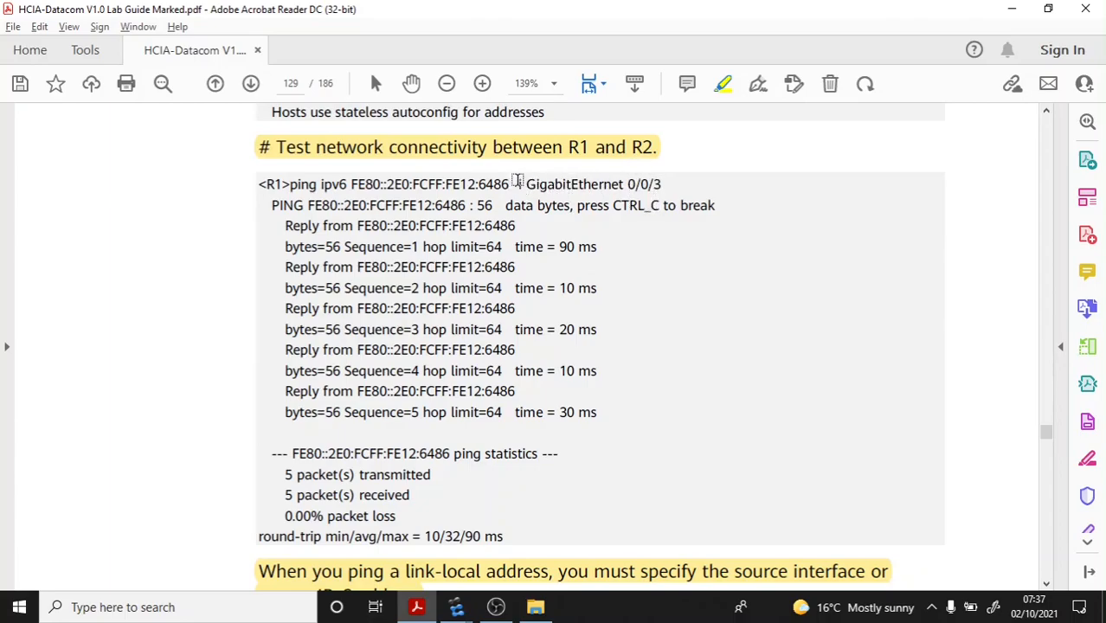
Step: Switch from the lab guide back to the eNSP router consoles and open R3's console
{"action": "left_click", "coordinate": [456, 607]}
{"action": "left_click", "coordinate": [421, 568]}
{"action": "left_click", "coordinate": [456, 606]}
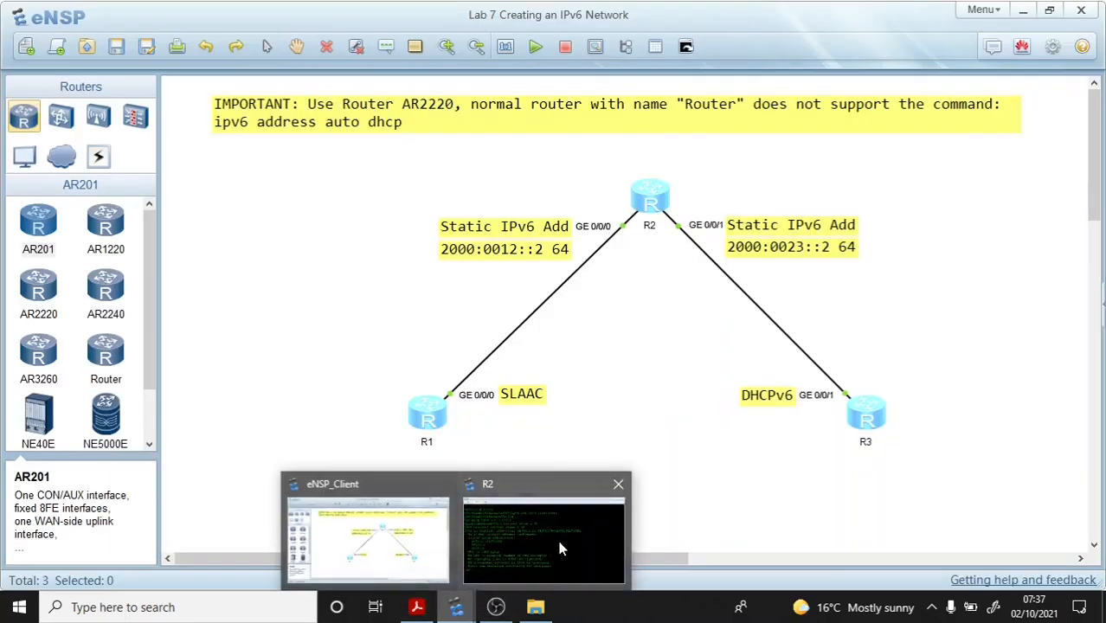
{"action": "left_click", "coordinate": [556, 536]}
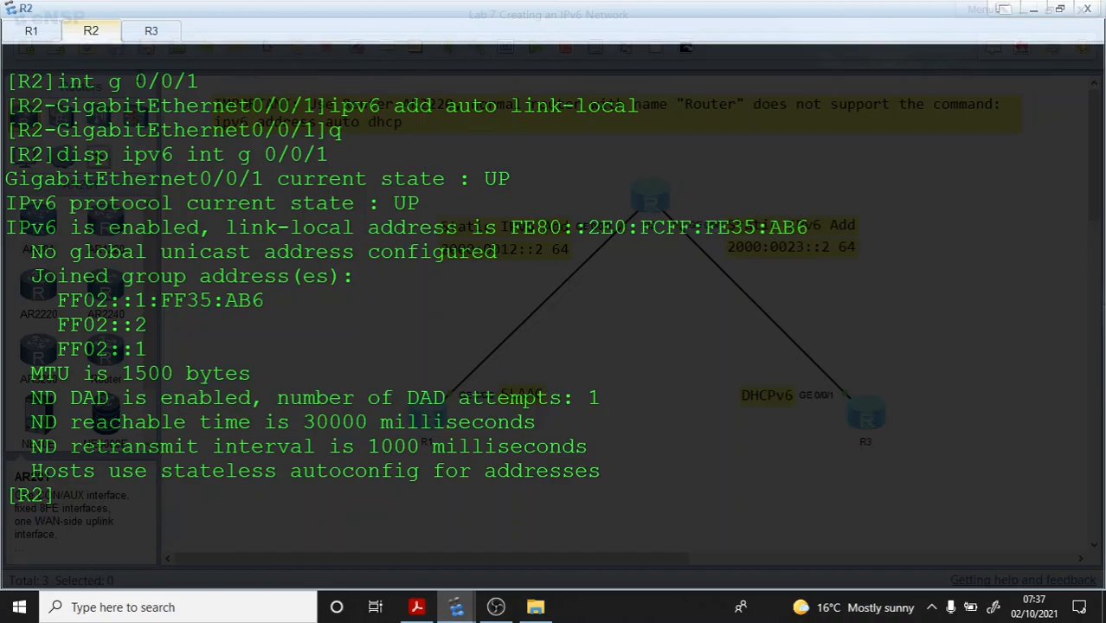
{"action": "left_click", "coordinate": [152, 39]}
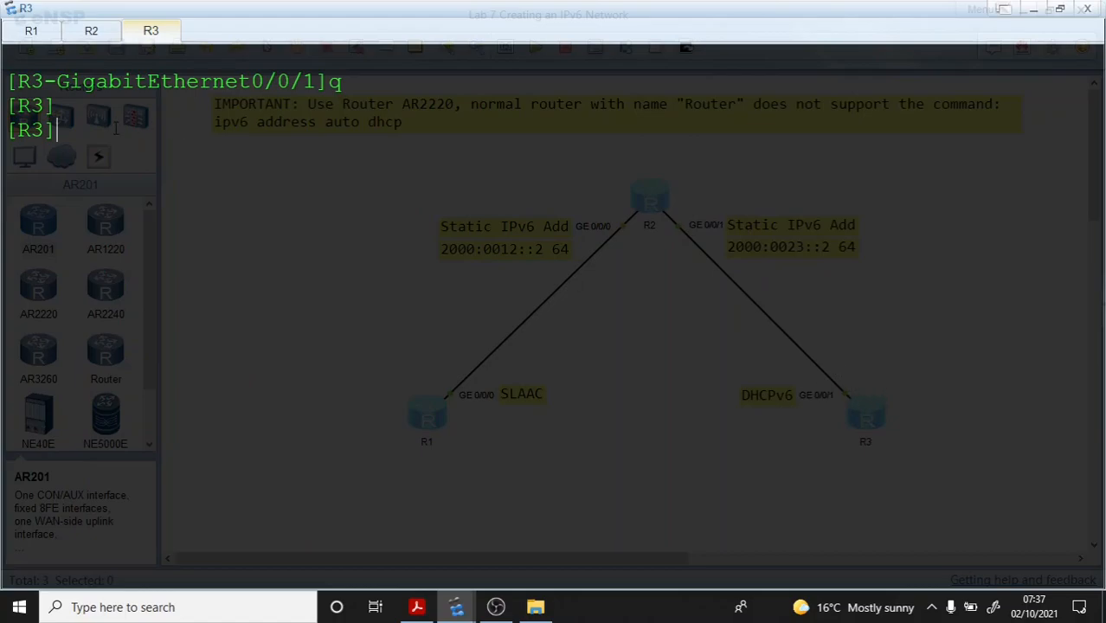
Step: Begin a ping command on R3 and check its syntax against the lab guide's ping example
{"action": "type", "text": "ping"}
{"action": "key", "text": "alt+Tab"}
{"action": "key", "text": "Tab"}
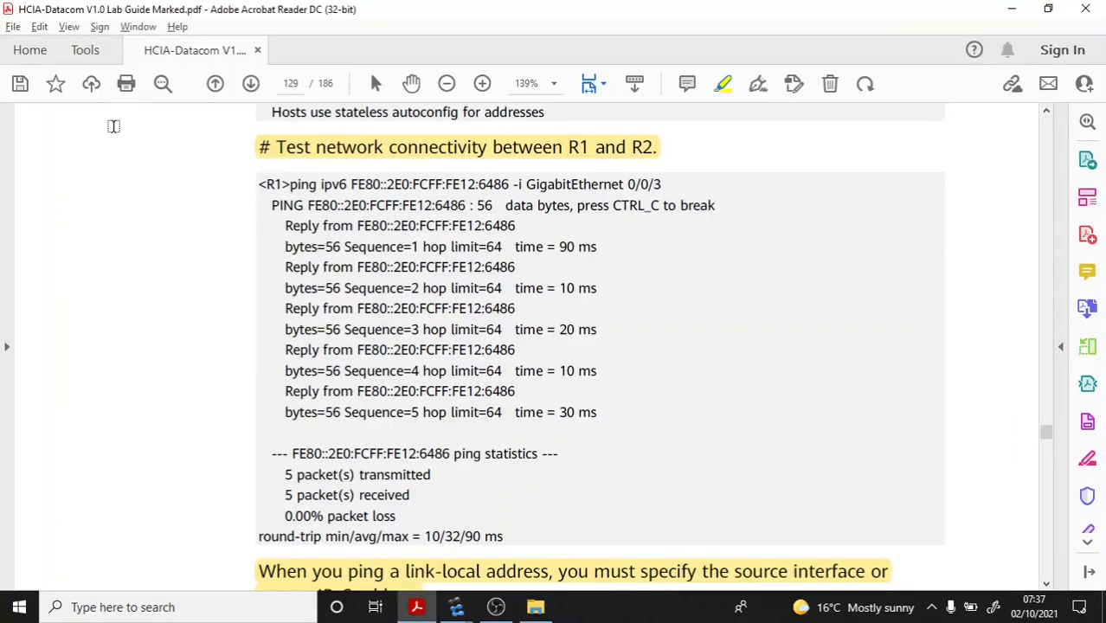
{"action": "key", "text": "alt+Tab"}
{"action": "key", "text": "Tab"}
{"action": "key", "text": "alt+Tab"}
{"action": "key", "text": "alt+Tab"}
{"action": "key", "text": "Tab"}
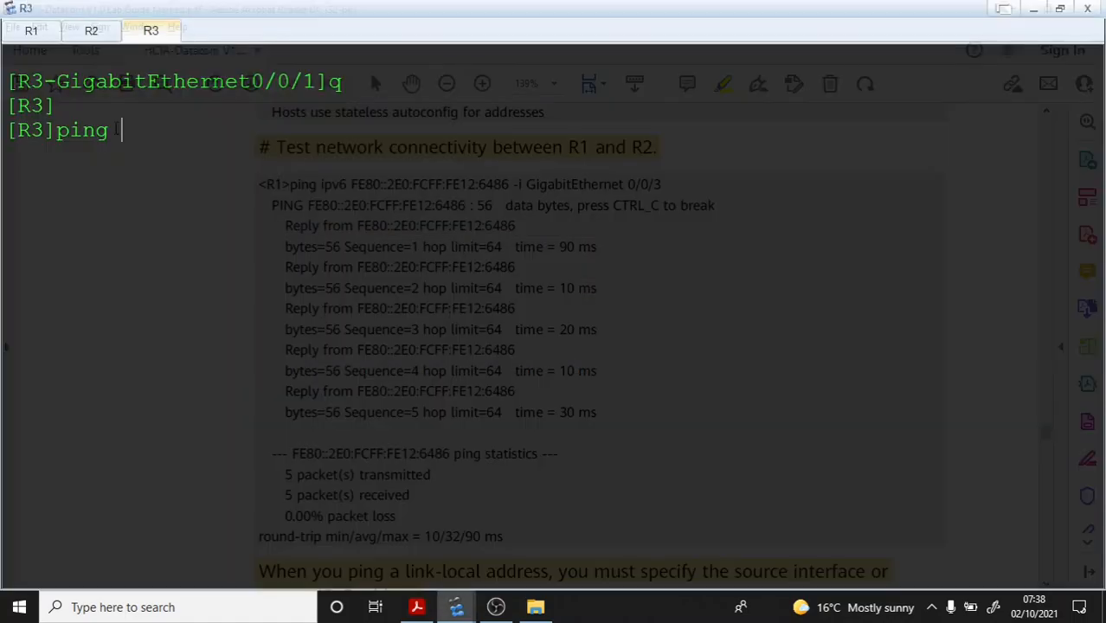
{"action": "key", "text": "alt+Tab"}
{"action": "key", "text": "Tab"}
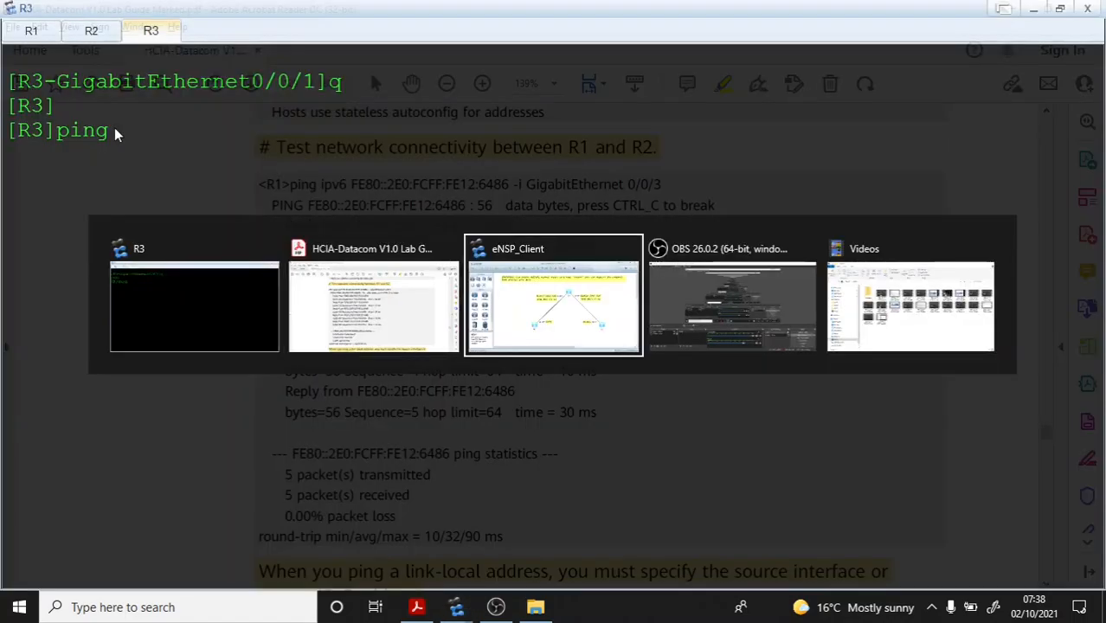
{"action": "key", "text": "alt+Tab"}
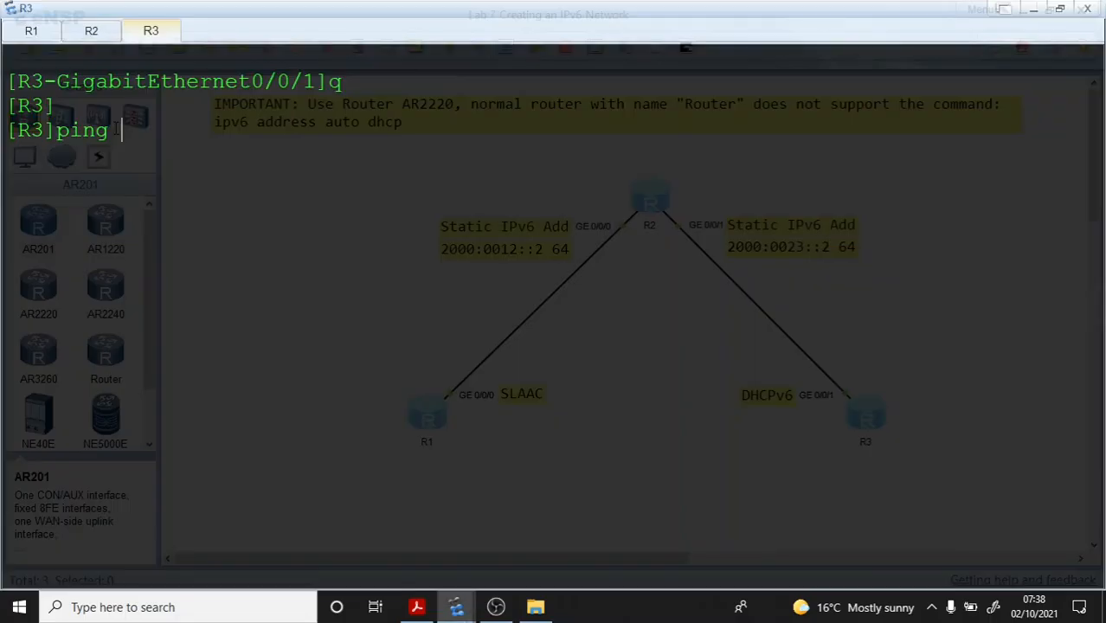
Step: Complete R3's ping to R2's GigabitEthernet 0/0/1 with "ipv6", the copied link-local address FE80::2E0:FCFF:FE35:AB6 and "-i g 0/0/1", and run it
{"action": "type", "text": "ipv6"}
{"action": "right_click", "coordinate": [234, 134]}
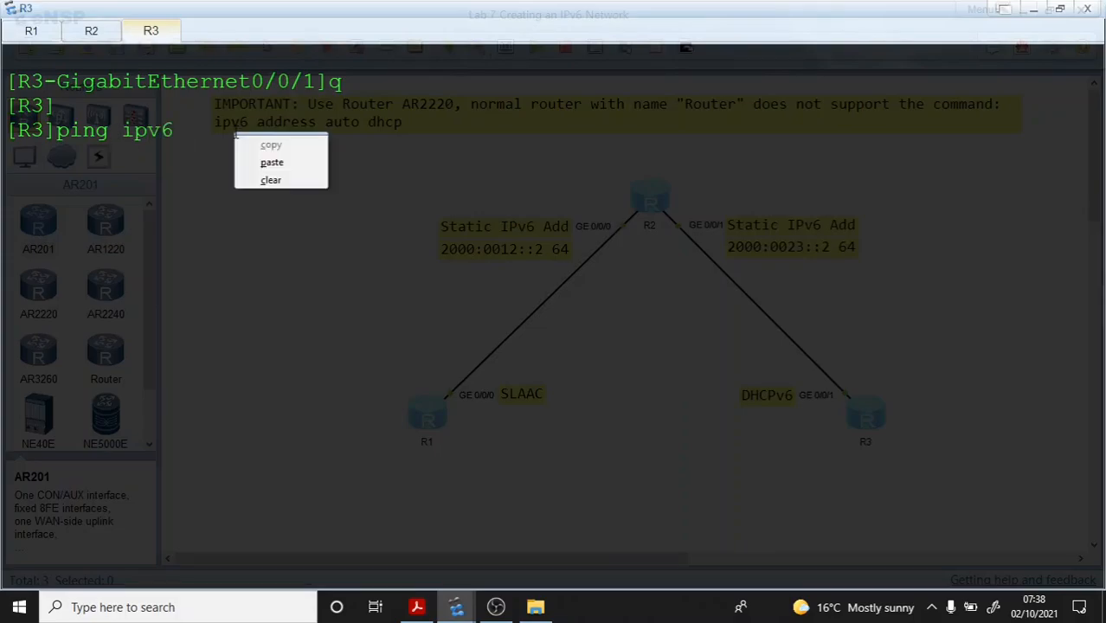
{"action": "left_click", "coordinate": [270, 162]}
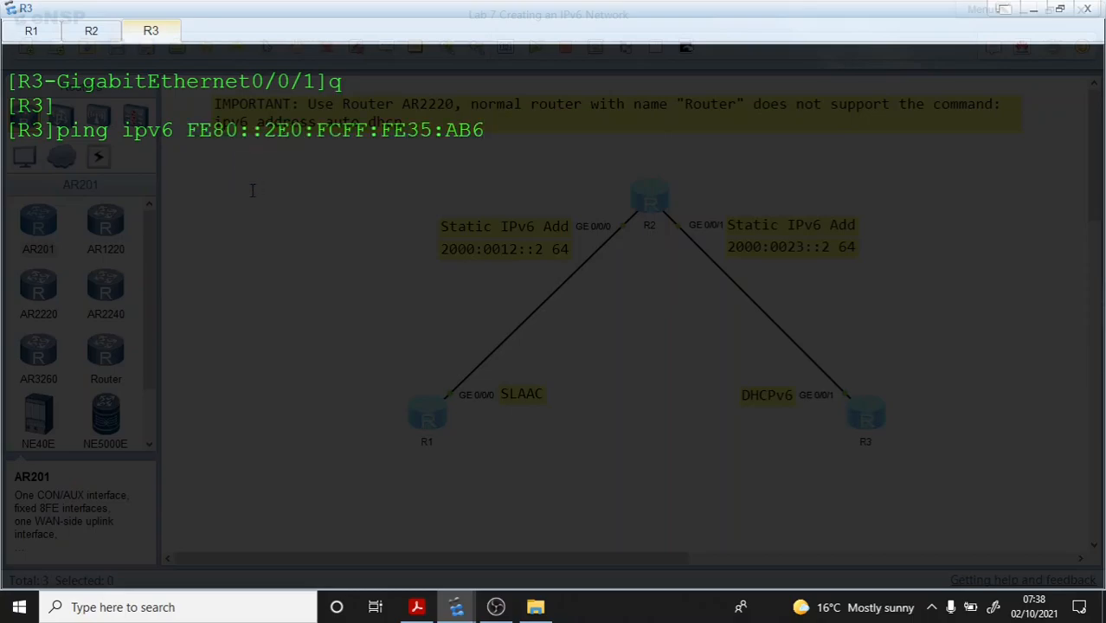
{"action": "type", "text": "-i g 0/0/1"}
{"action": "key", "text": "Return"}
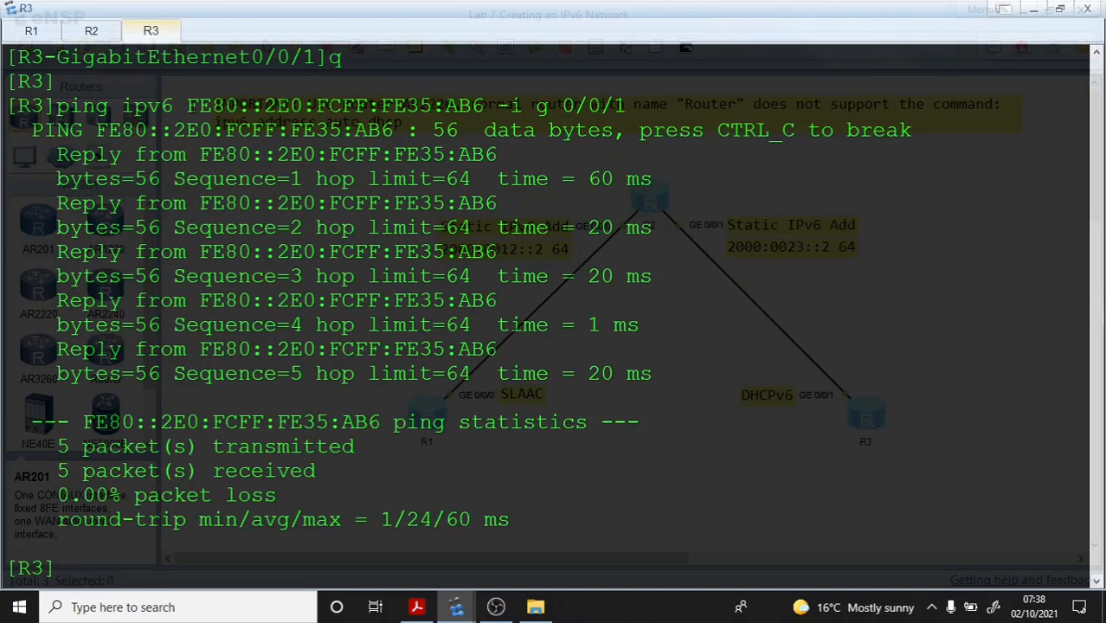
{"action": "type", "text": "s"}
{"action": "left_click_drag", "start_coordinate": [187, 106], "coordinate": [483, 107]}
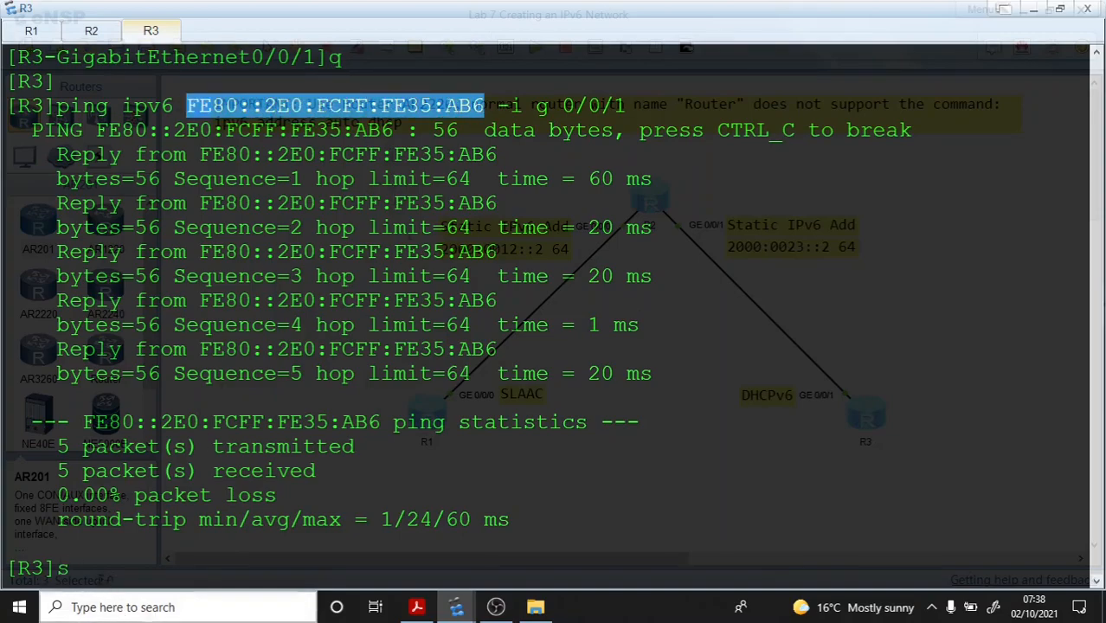
{"action": "left_click", "coordinate": [90, 571]}
{"action": "key", "text": "BackSpace"}
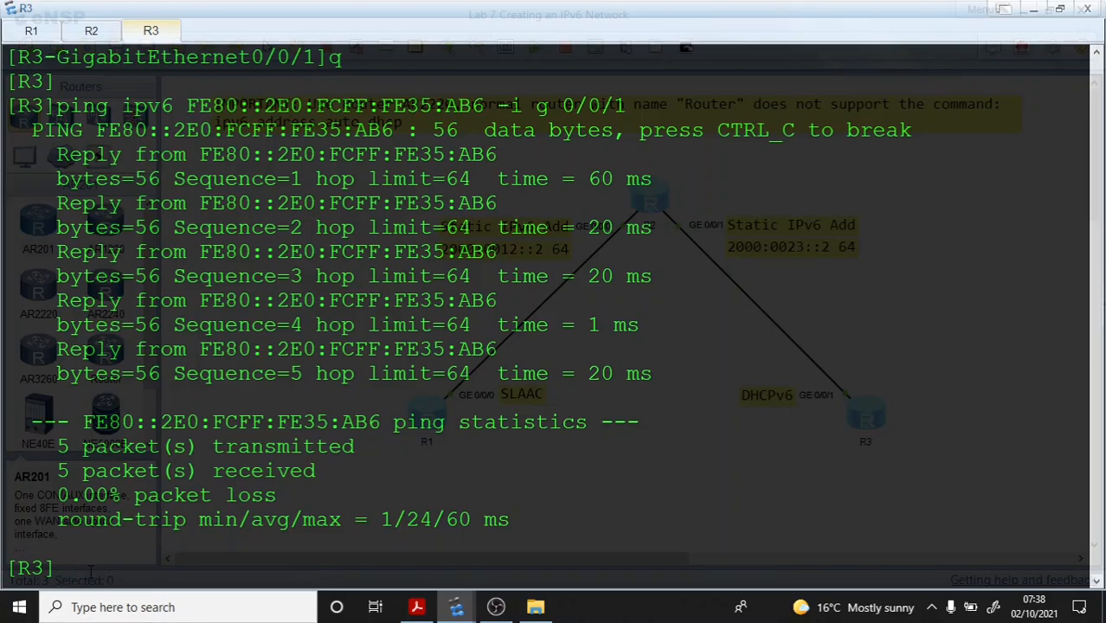
Step: Clear R2's console and display the IPv6 information of GigabitEthernet 0/0/0 with "disp ipv6 int g0/0/0"
{"action": "left_click", "coordinate": [95, 33]}
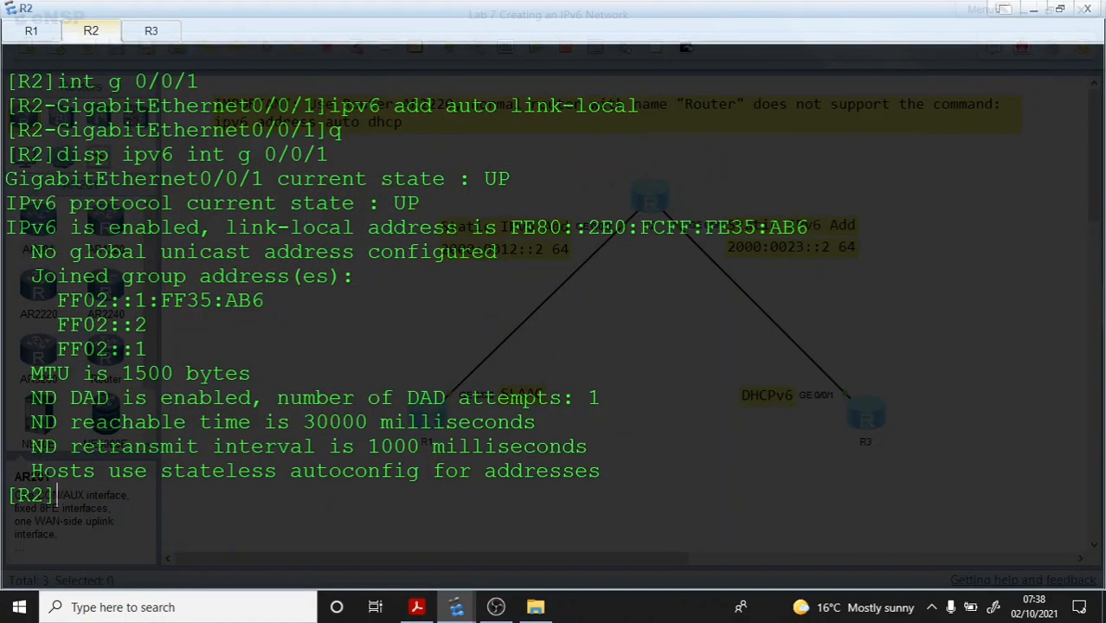
{"action": "right_click", "coordinate": [132, 486]}
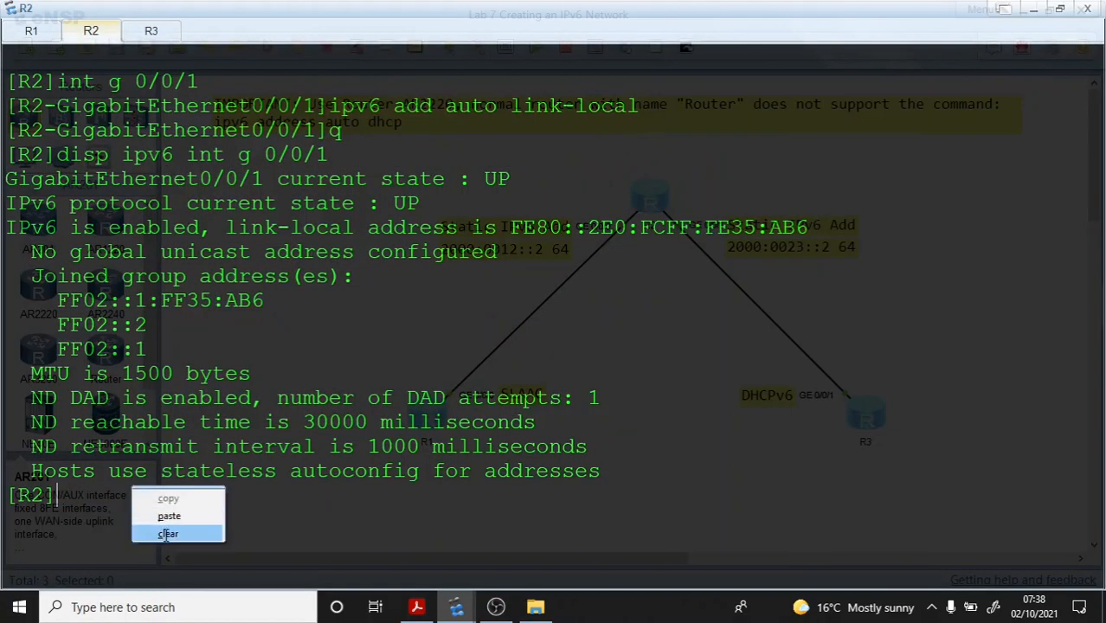
{"action": "left_click", "coordinate": [167, 535]}
{"action": "key", "text": "Return"}
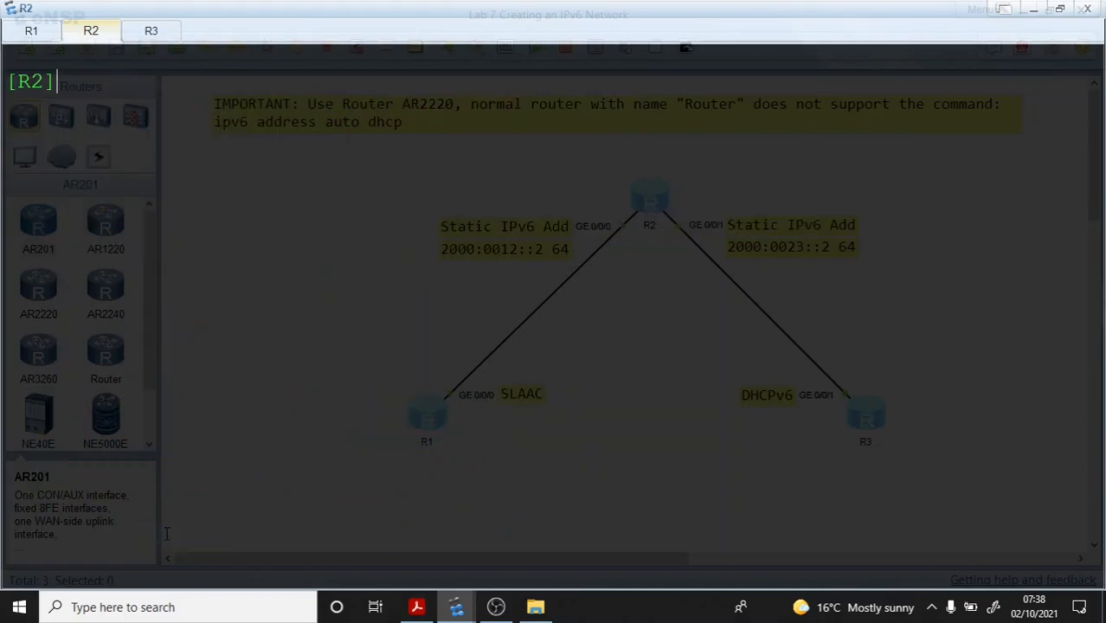
{"action": "type", "text": "disp ipv6 i"}
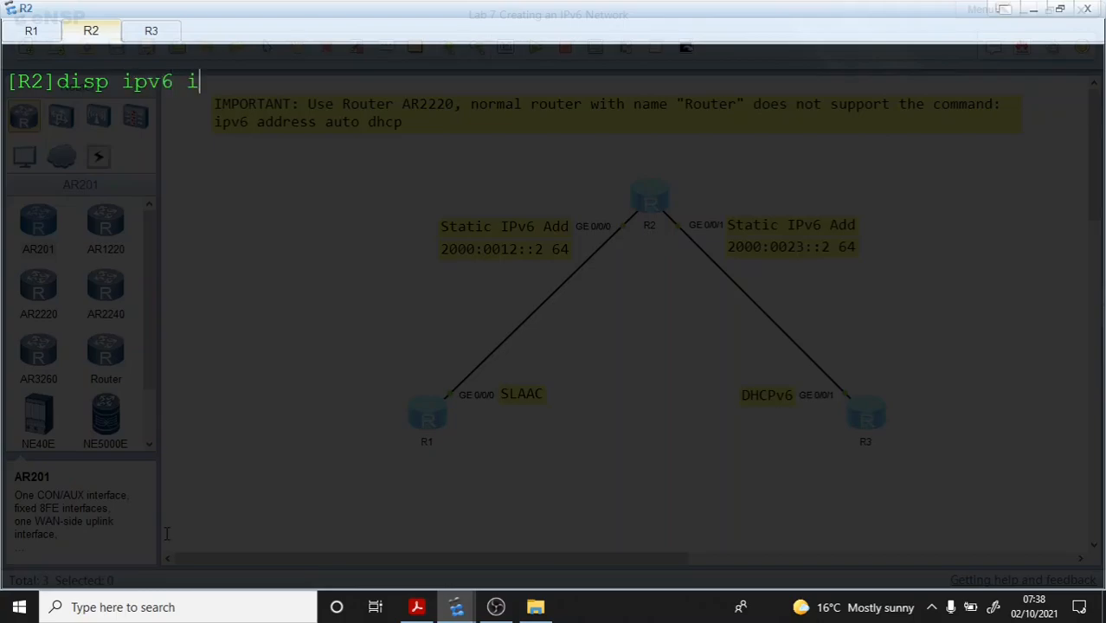
{"action": "type", "text": "nt g0/0/0"}
{"action": "key", "text": "Return"}
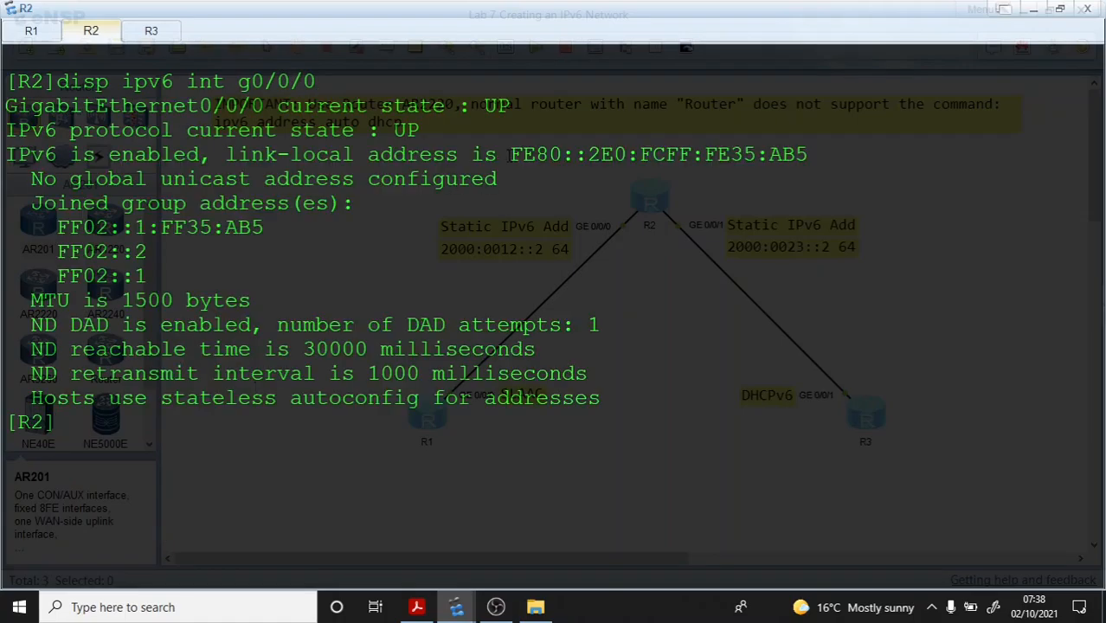
Step: Copy the link-local address of R2's GigabitEthernet 0/0/0 from the interface output
{"action": "left_click_drag", "start_coordinate": [508, 154], "coordinate": [808, 156]}
{"action": "right_click", "coordinate": [665, 174]}
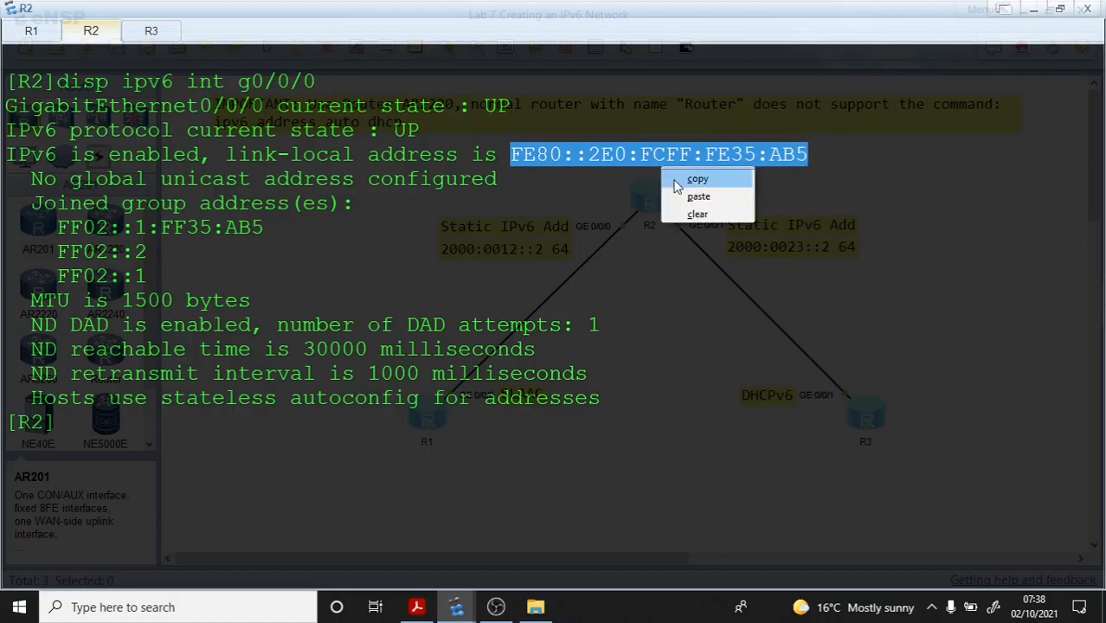
{"action": "left_click", "coordinate": [697, 179]}
Step: From R3, ping R2's GigabitEthernet 0/0/0 link-local address with "ping ipv6 FE80::2E0:FCFF:FE35:AB5 -i g0/0/1"
{"action": "left_click", "coordinate": [151, 31]}
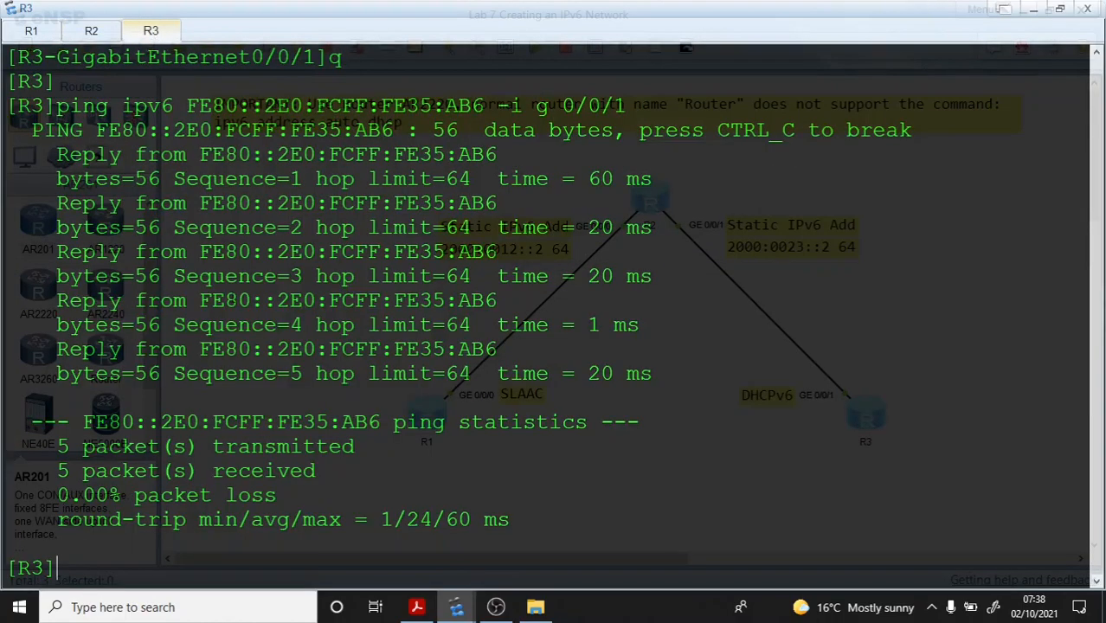
{"action": "type", "text": "ping ip6"}
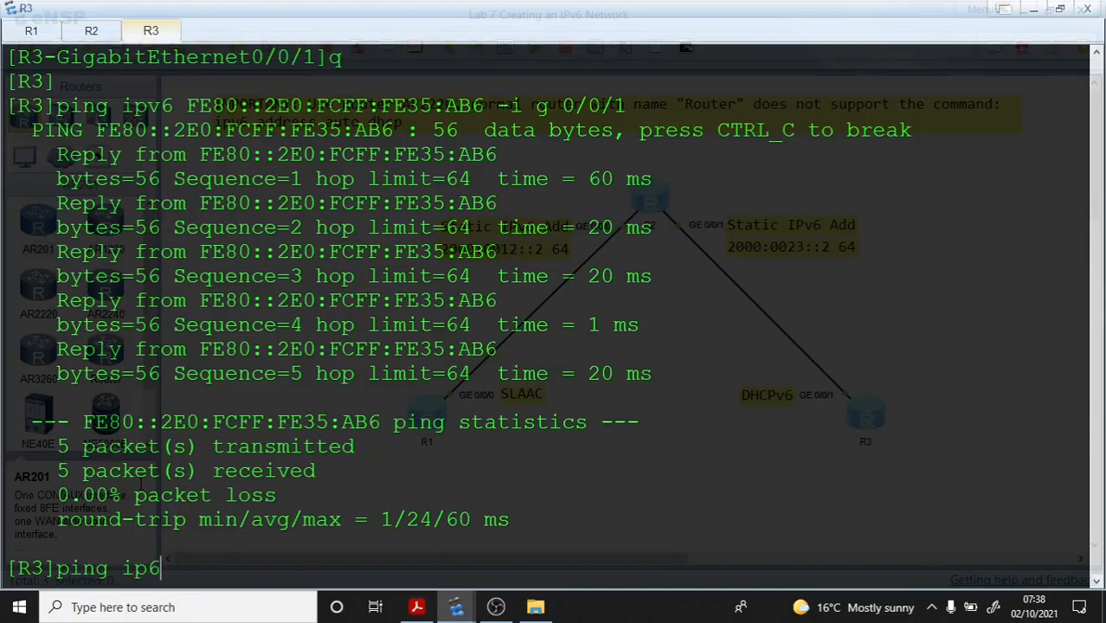
{"action": "key", "text": "BackSpace"}
{"action": "type", "text": "v"}
{"action": "key", "text": "ctrl+v"}
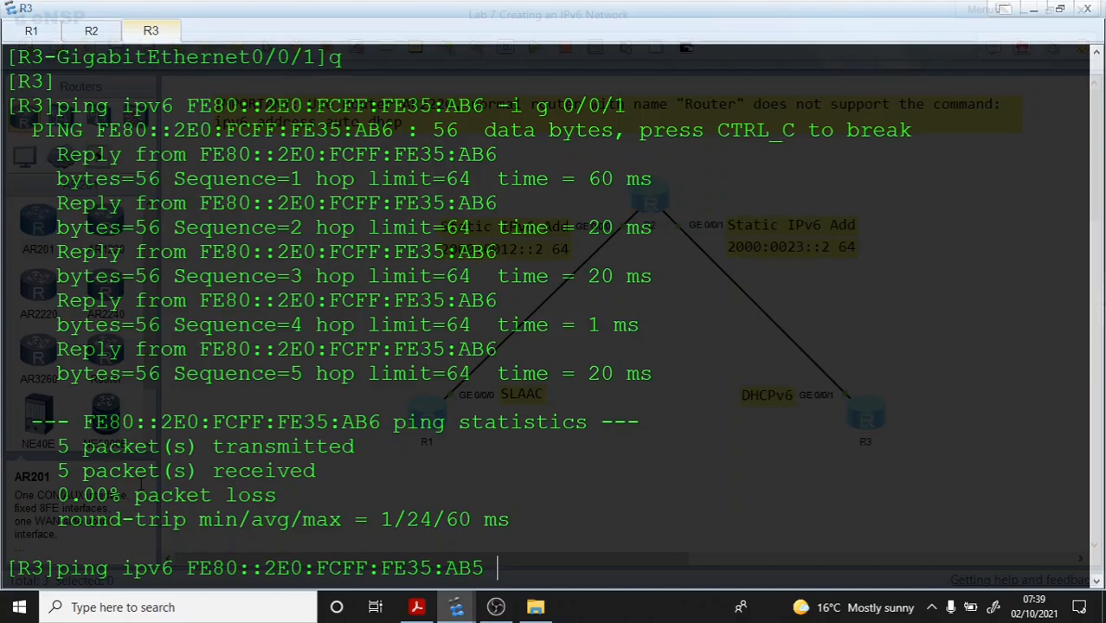
{"action": "type", "text": "-i g0/0/1"}
{"action": "key", "text": "Return"}
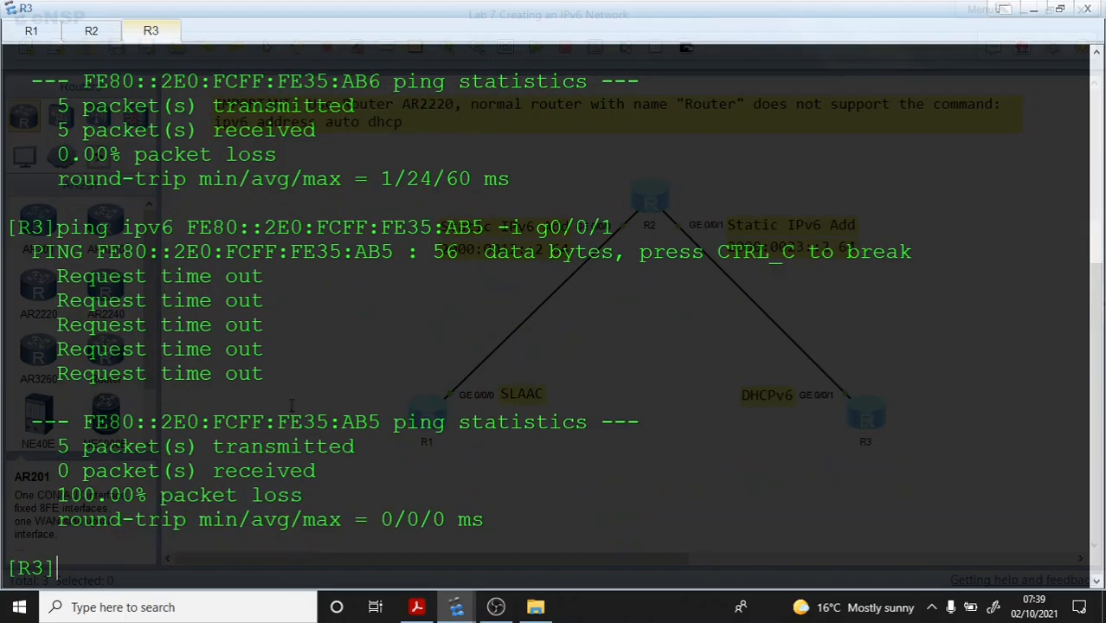
{"action": "left_click_drag", "start_coordinate": [187, 228], "coordinate": [484, 228]}
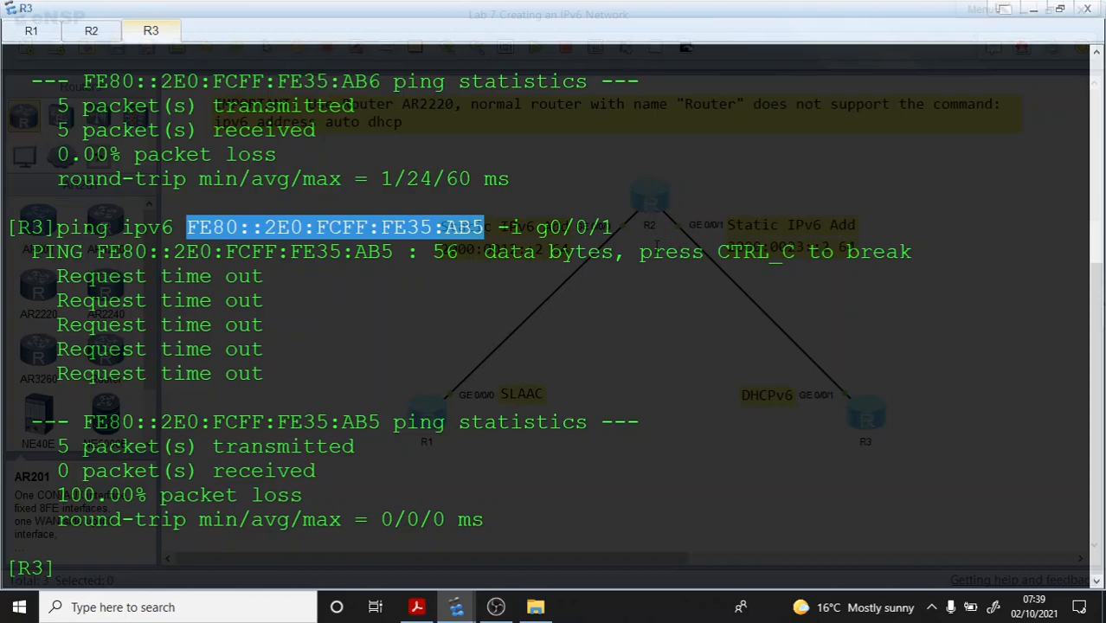
{"action": "left_click_drag", "start_coordinate": [277, 375], "coordinate": [198, 351]}
{"action": "mouse_move", "coordinate": [135, 299]}
{"action": "left_mouse_down"}
{"action": "mouse_move", "coordinate": [50, 232]}
{"action": "mouse_move", "coordinate": [134, 298]}
{"action": "left_mouse_up"}
Step: Open R1's console, clear its output and log back on to the timed-out session
{"action": "left_click", "coordinate": [32, 31]}
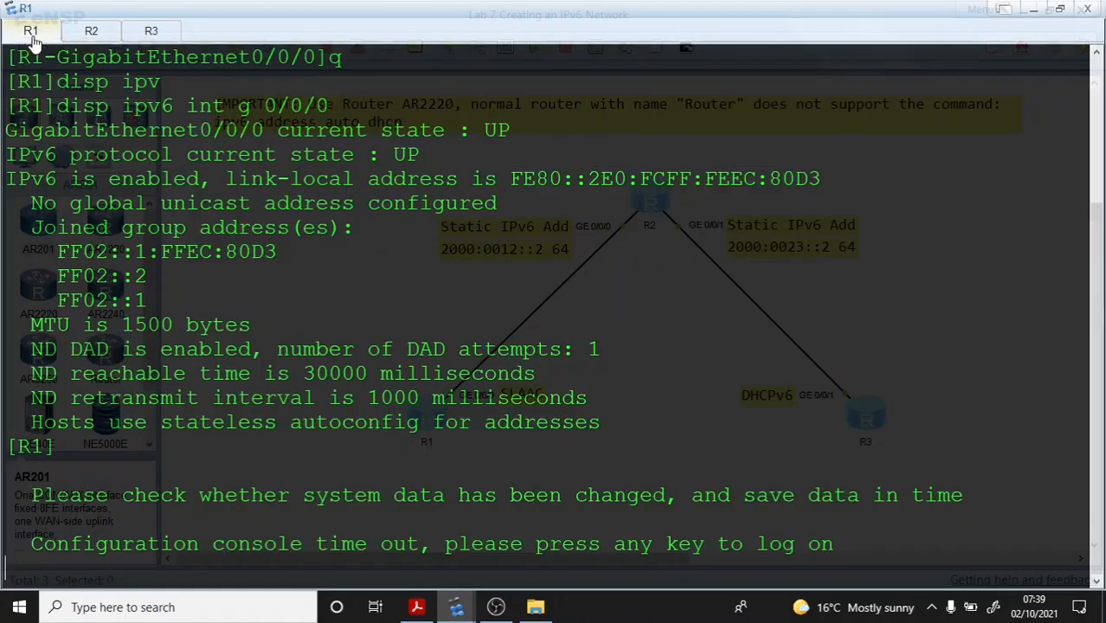
{"action": "right_click", "coordinate": [400, 242]}
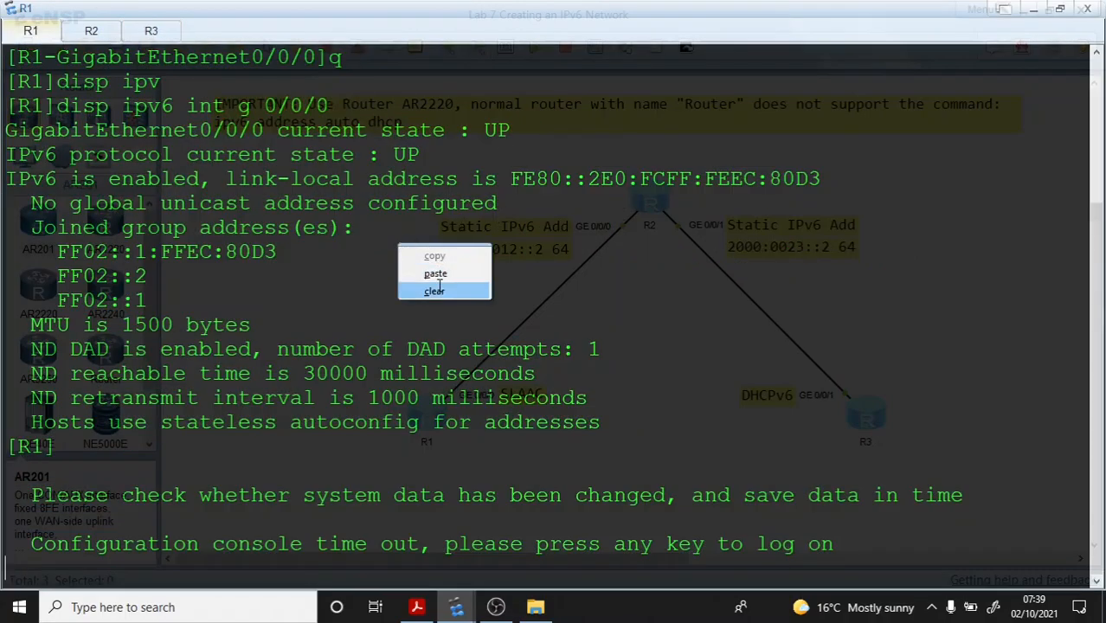
{"action": "left_click", "coordinate": [436, 289]}
{"action": "key", "text": "Return"}
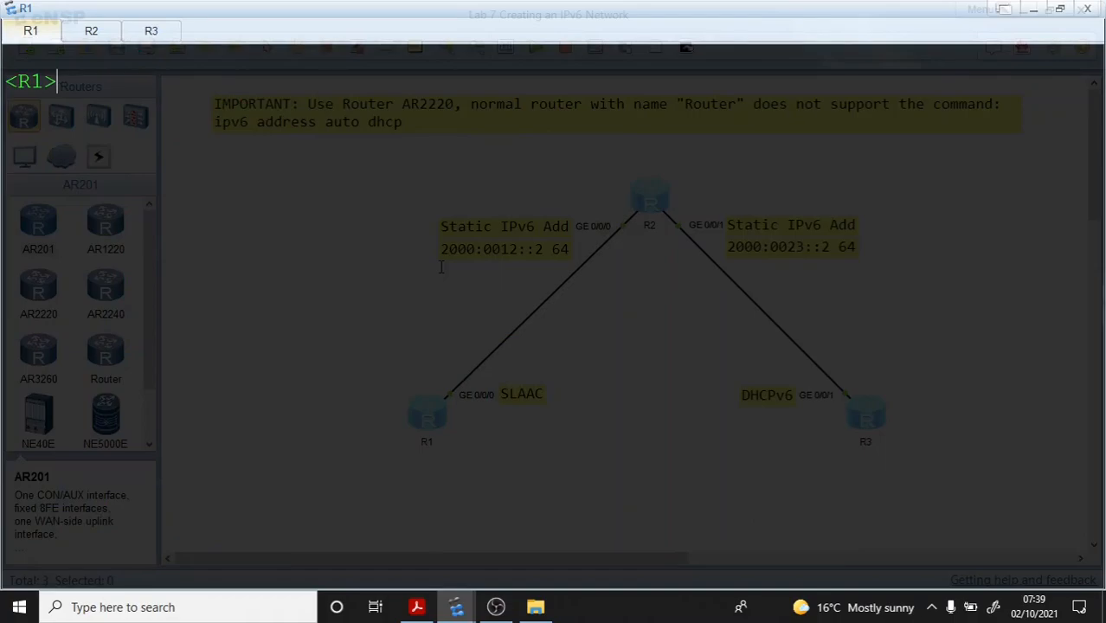
Step: Turn off terminal monitoring on R1 with "u t m" and enter system view with "sys"
{"action": "type", "text": "u t m"}
{"action": "key", "text": "Return"}
{"action": "type", "text": "sys"}
{"action": "key", "text": "Return"}
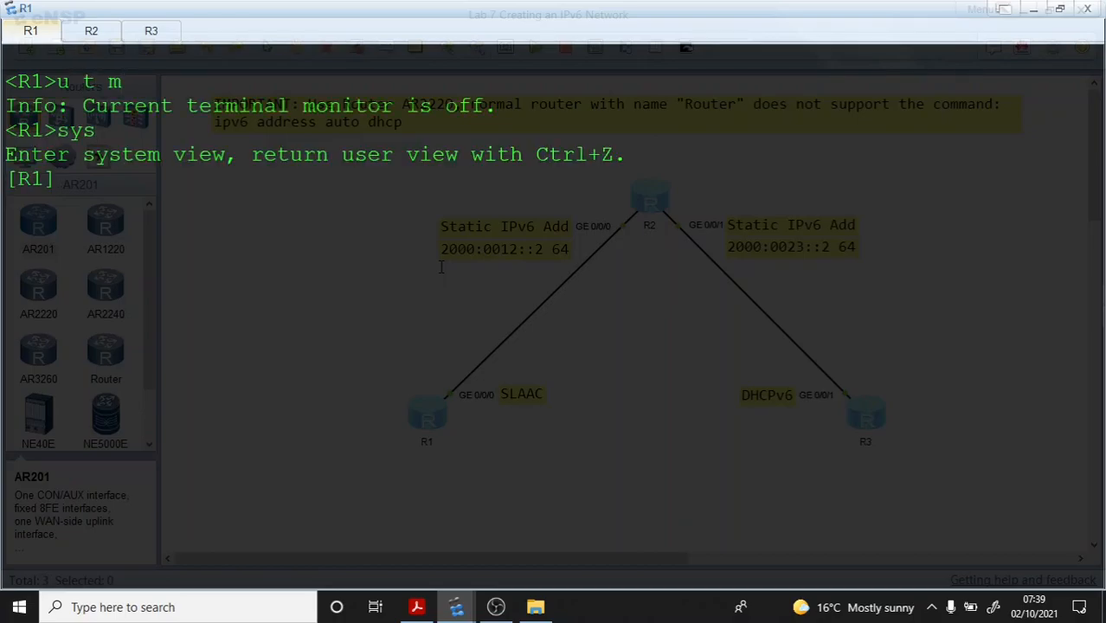
{"action": "key", "text": "Return"}
{"action": "key", "text": "Return"}
Step: From R1, ping R2's GigabitEthernet 0/0/0 link-local address with "ping ipv6 FE80::2E0:FCFF:FE35:AB5 -i g0/0/0"
{"action": "type", "text": "ping "}
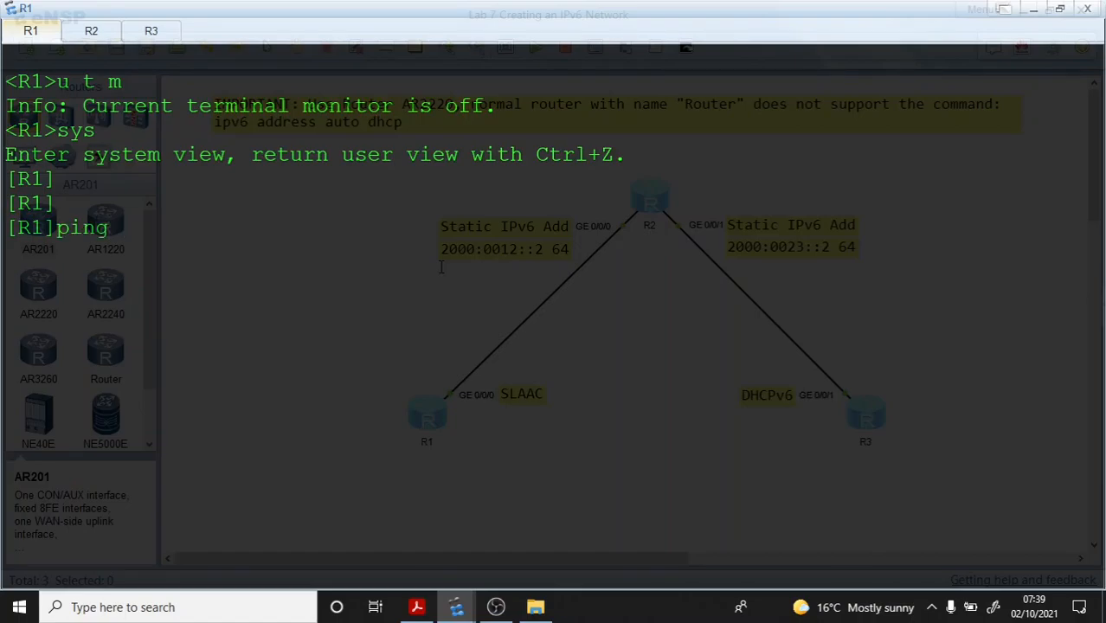
{"action": "type", "text": "ipv6"}
{"action": "key", "text": "ctrl+v"}
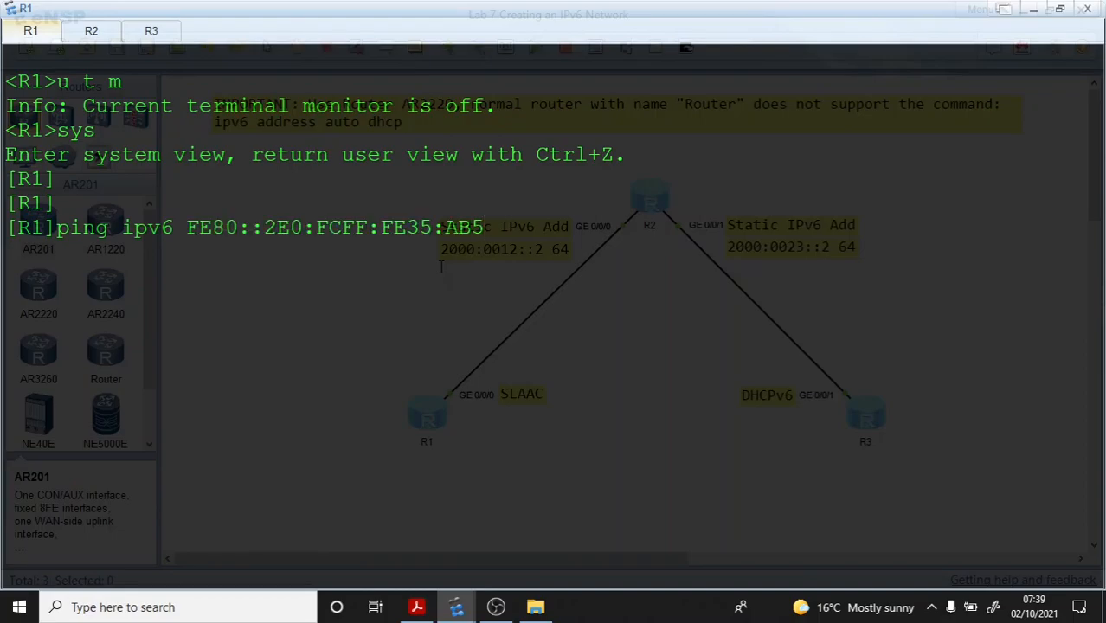
{"action": "type", "text": "-i g0/0/0"}
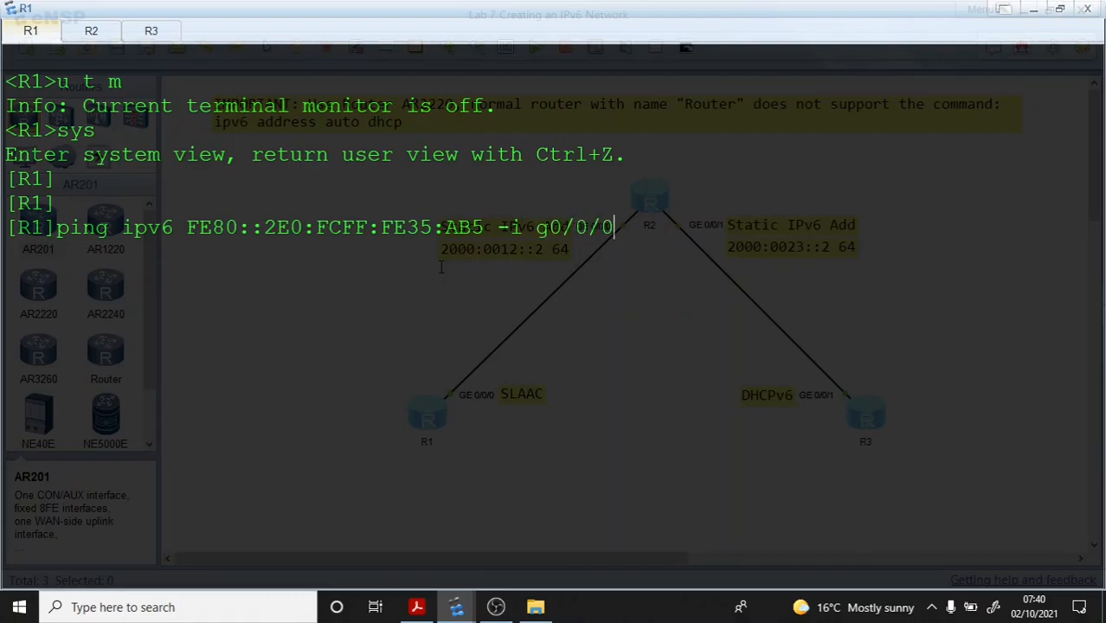
{"action": "key", "text": "Return"}
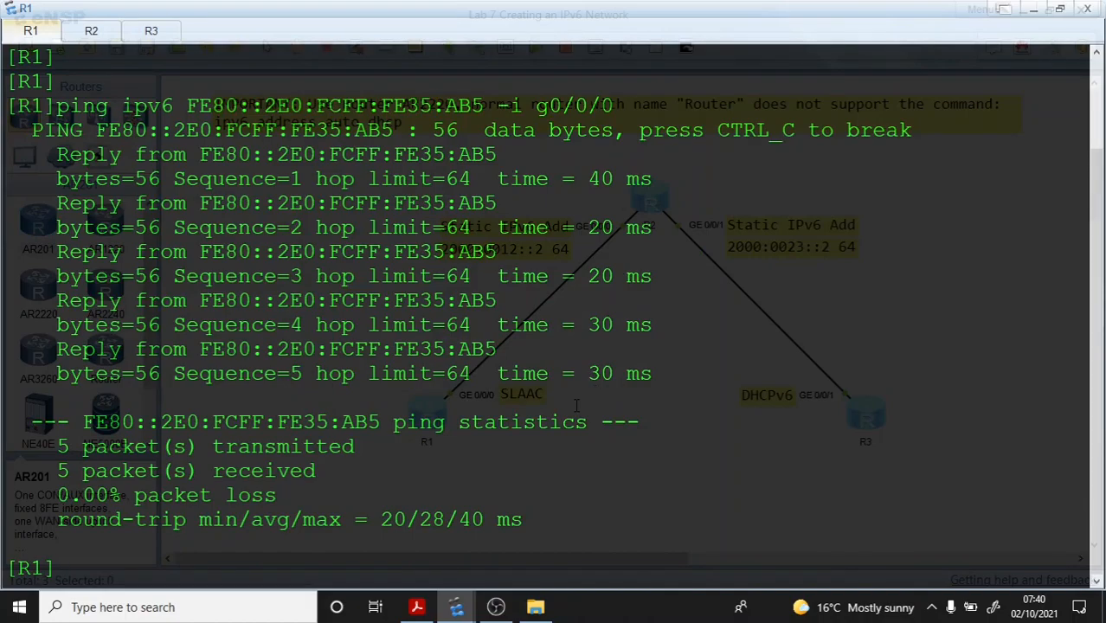
Step: Switch to the lab guide PDF and recolour the highlight on the note about pinging a link-local address to red
{"action": "left_click", "coordinate": [416, 607]}
{"action": "scroll", "coordinate": [422, 230], "scroll_direction": "down", "scroll_amount": 8}
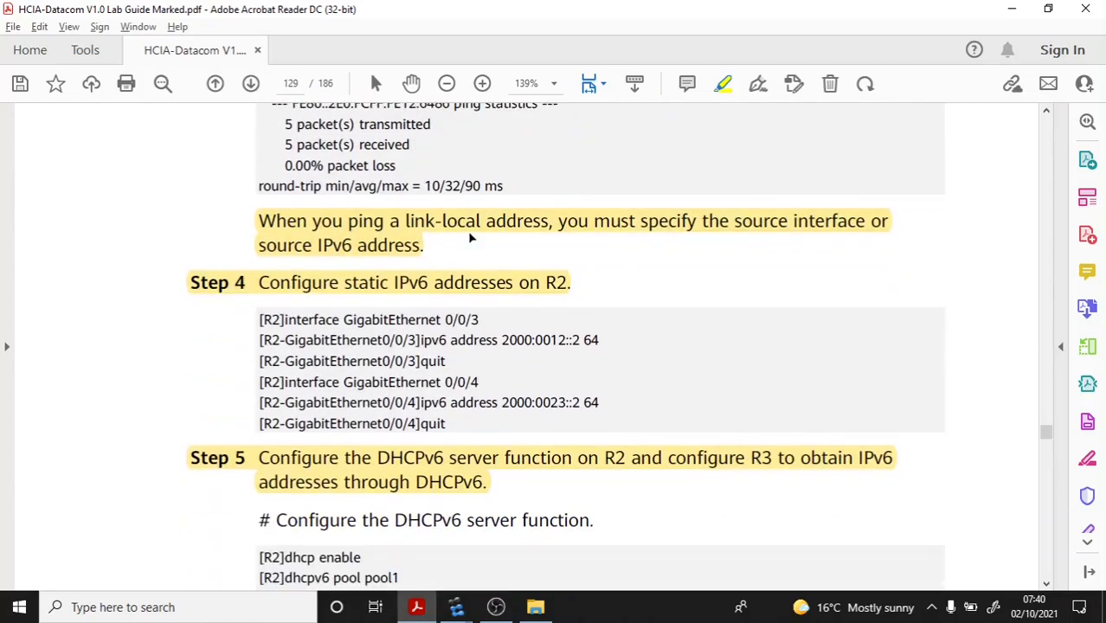
{"action": "scroll", "coordinate": [462, 242], "scroll_direction": "down", "scroll_amount": 2}
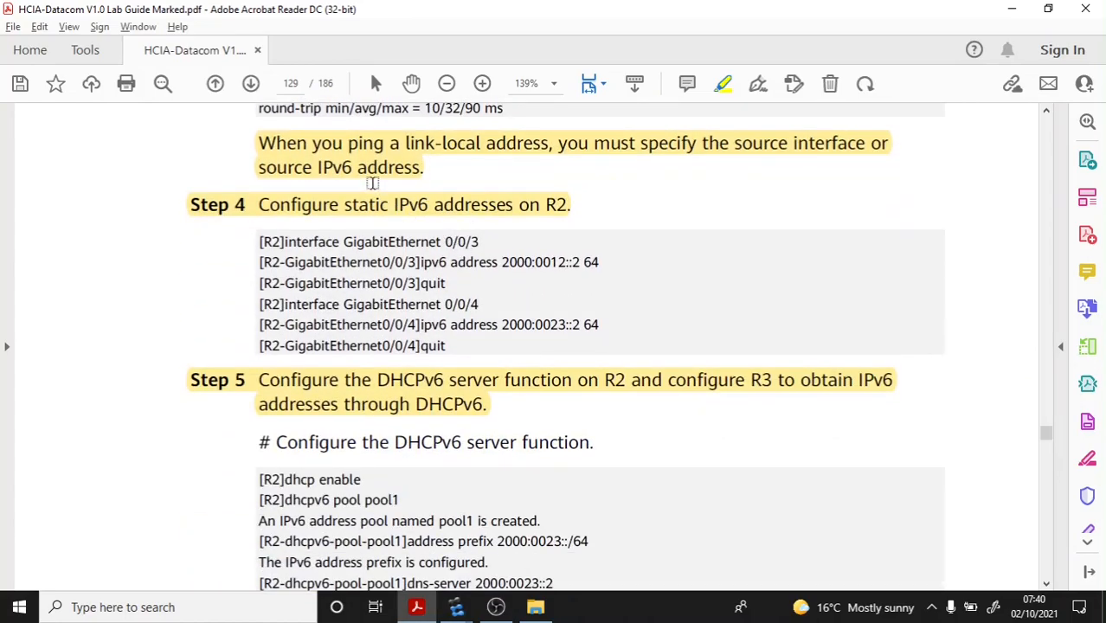
{"action": "left_click", "coordinate": [372, 159]}
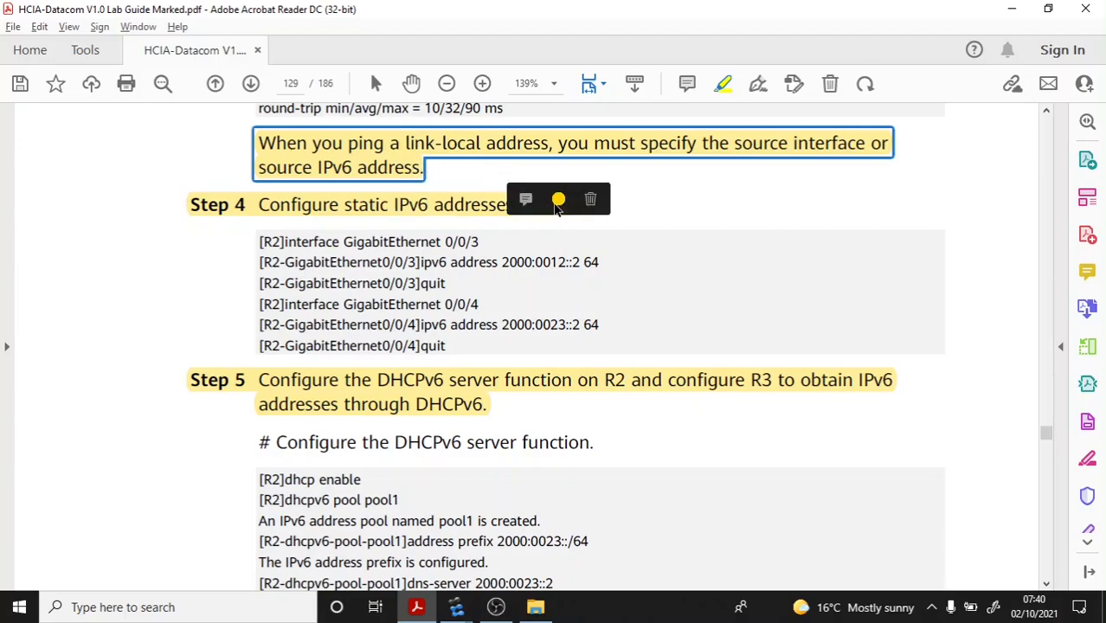
{"action": "left_click", "coordinate": [560, 202]}
{"action": "left_click", "coordinate": [548, 238]}
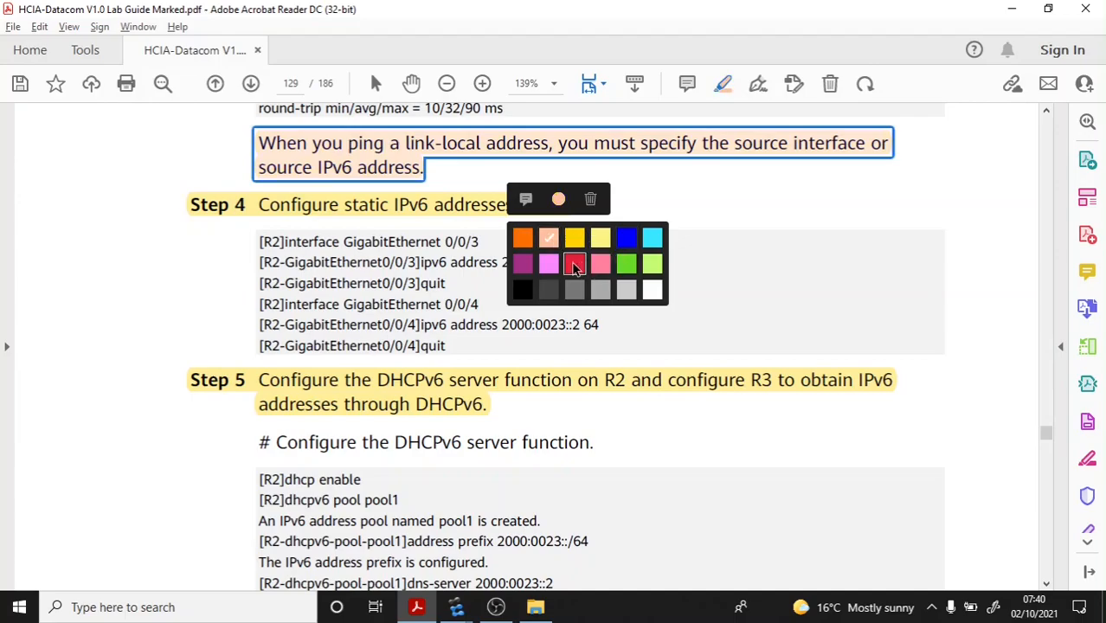
{"action": "left_click", "coordinate": [574, 263]}
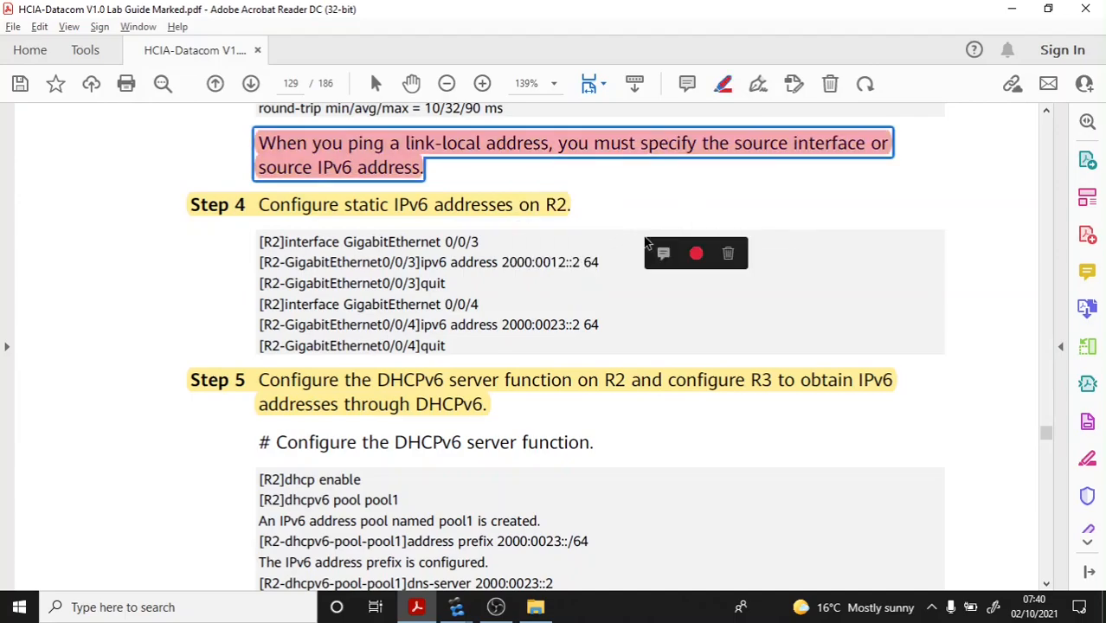
Step: Delete the highlight on the link-local ping note and highlight its two lines again in red
{"action": "left_click", "coordinate": [726, 253]}
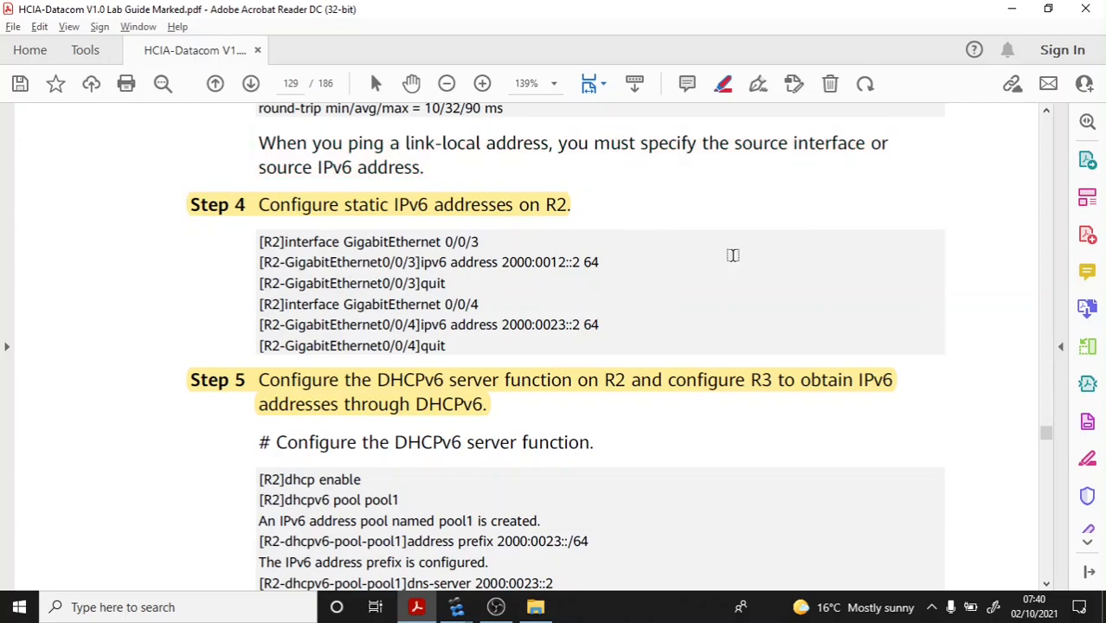
{"action": "mouse_move", "coordinate": [438, 151]}
{"action": "left_mouse_down"}
{"action": "mouse_move", "coordinate": [308, 164]}
{"action": "mouse_move", "coordinate": [281, 144]}
{"action": "left_mouse_up"}
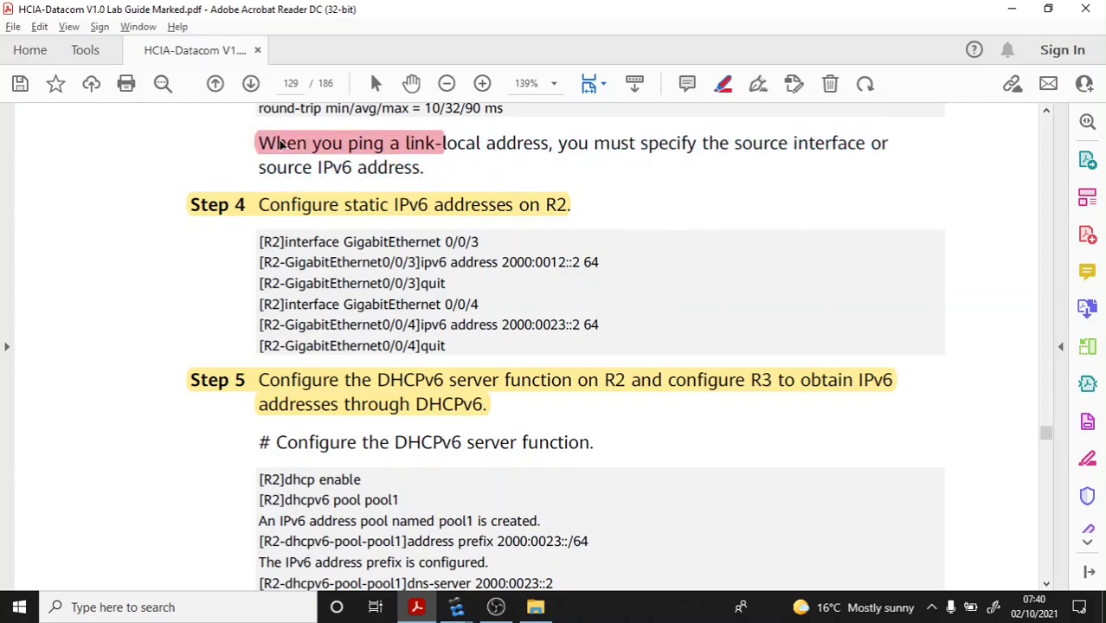
{"action": "left_click_drag", "start_coordinate": [417, 167], "coordinate": [449, 145]}
Step: Turn off highlighting and copy the command "ipv6 address 2000:0012::2 64" from Step 4 of the lab guide
{"action": "scroll", "coordinate": [629, 173], "scroll_direction": "down", "scroll_amount": 1}
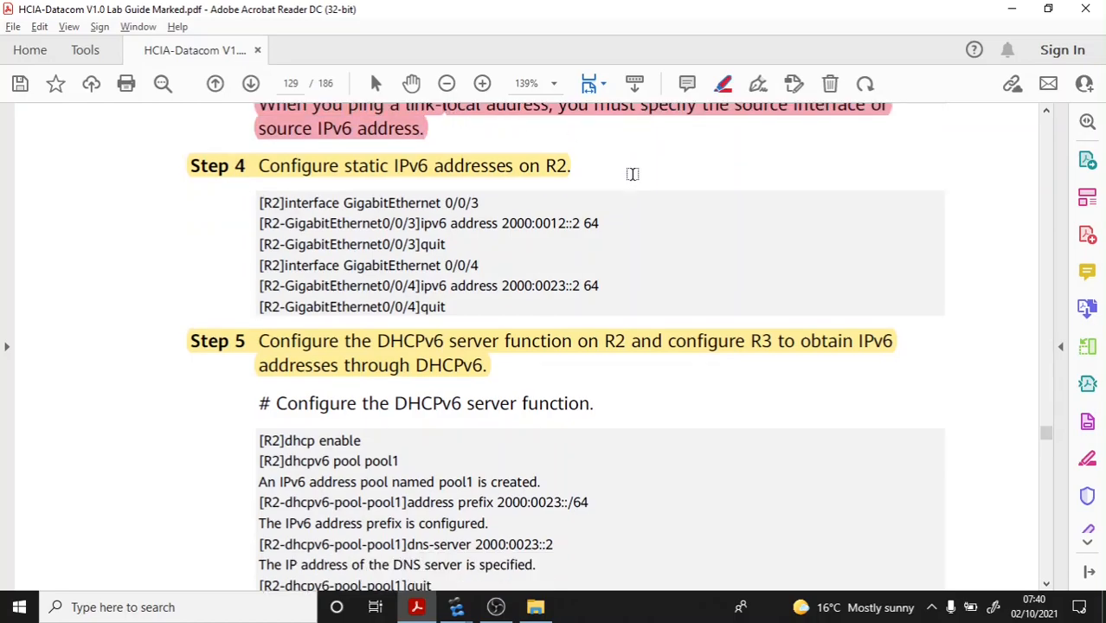
{"action": "scroll", "coordinate": [334, 167], "scroll_direction": "down", "scroll_amount": 1}
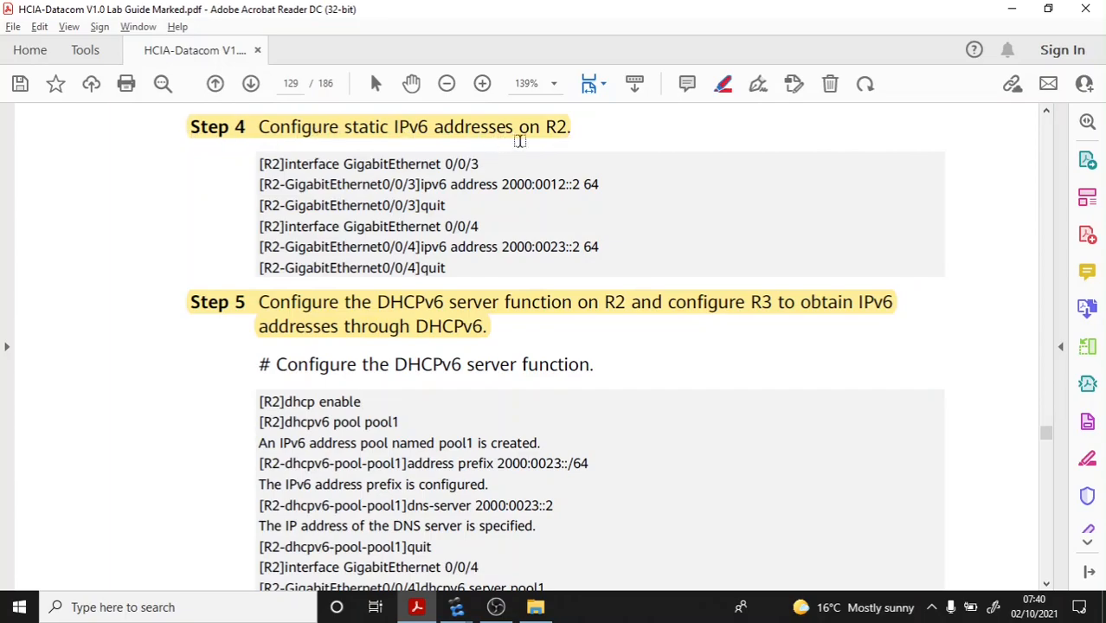
{"action": "left_click", "coordinate": [722, 83]}
{"action": "left_click_drag", "start_coordinate": [601, 185], "coordinate": [431, 186]}
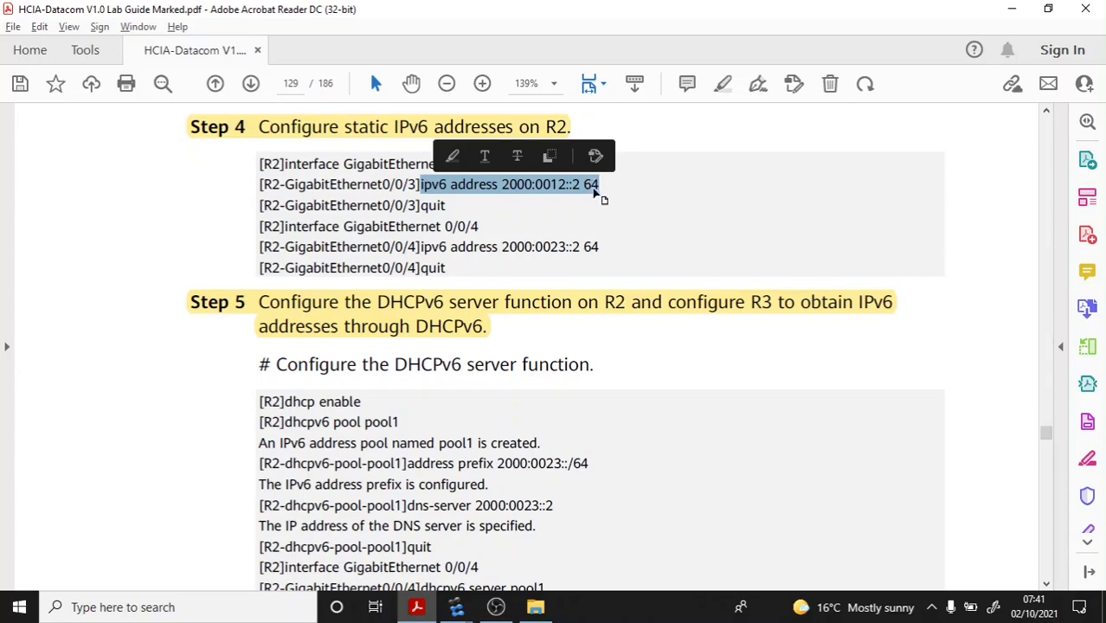
{"action": "right_click", "coordinate": [535, 192]}
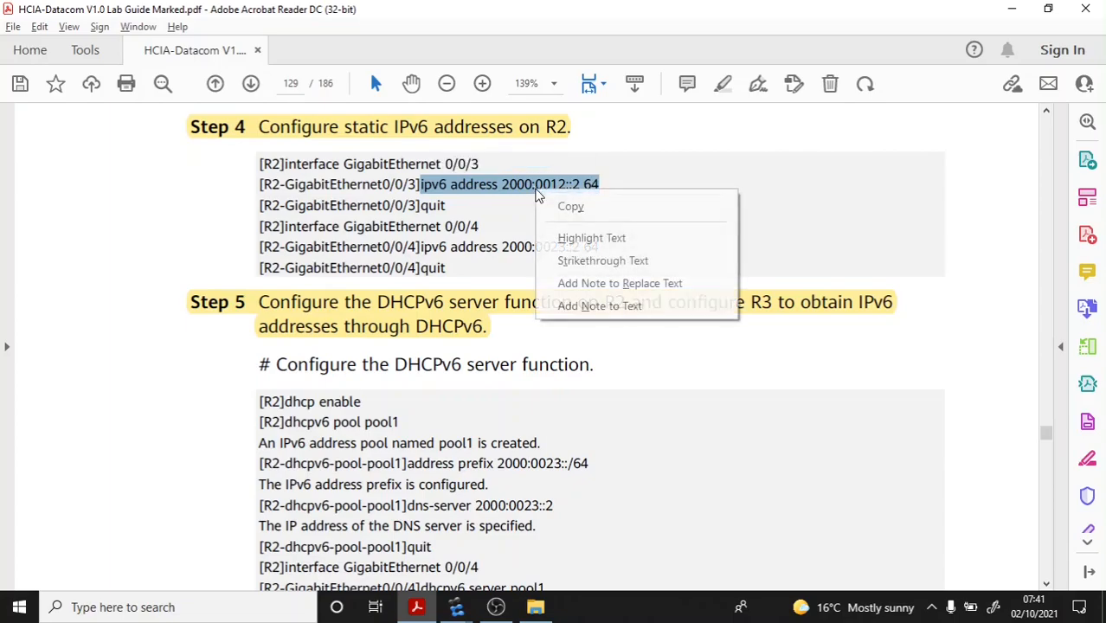
{"action": "left_click", "coordinate": [566, 207]}
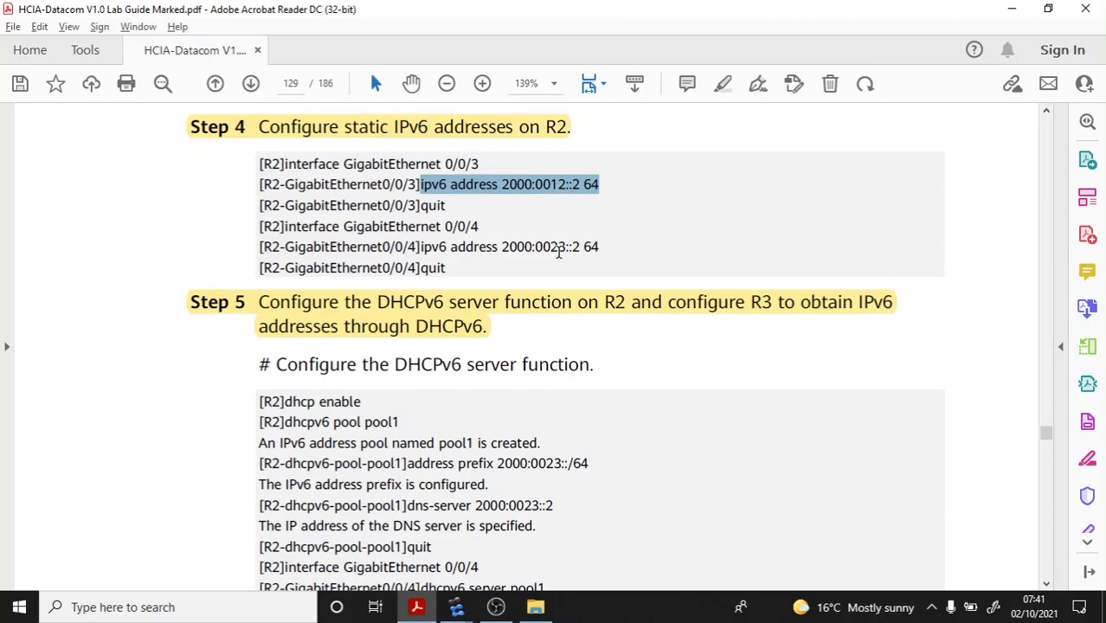
{"action": "left_click_drag", "start_coordinate": [568, 248], "coordinate": [547, 250]}
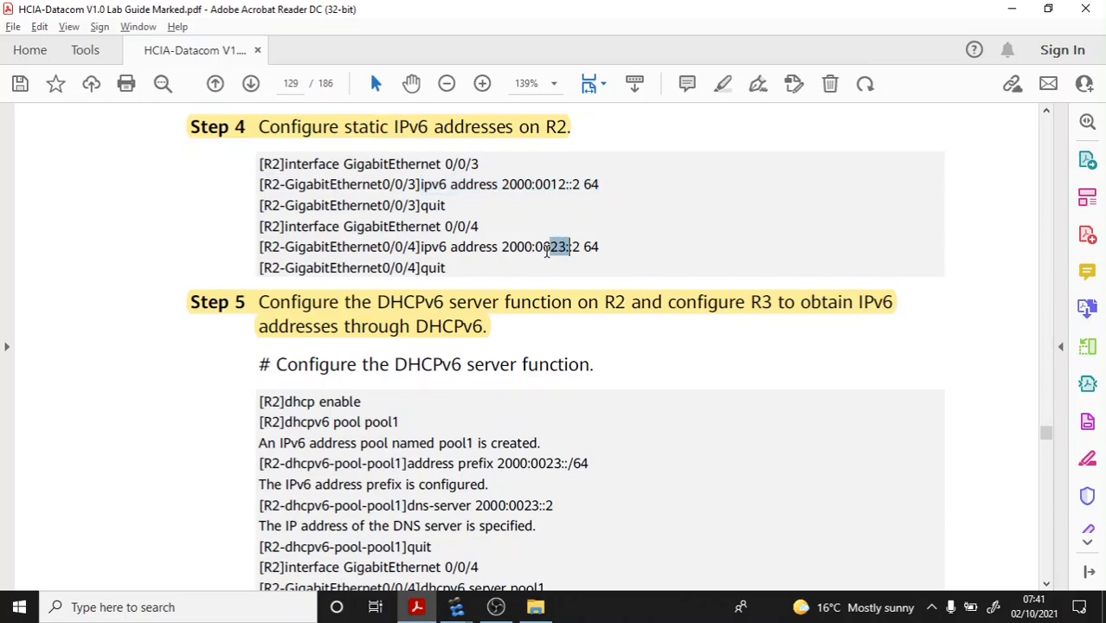
{"action": "left_click_drag", "start_coordinate": [555, 186], "coordinate": [561, 188]}
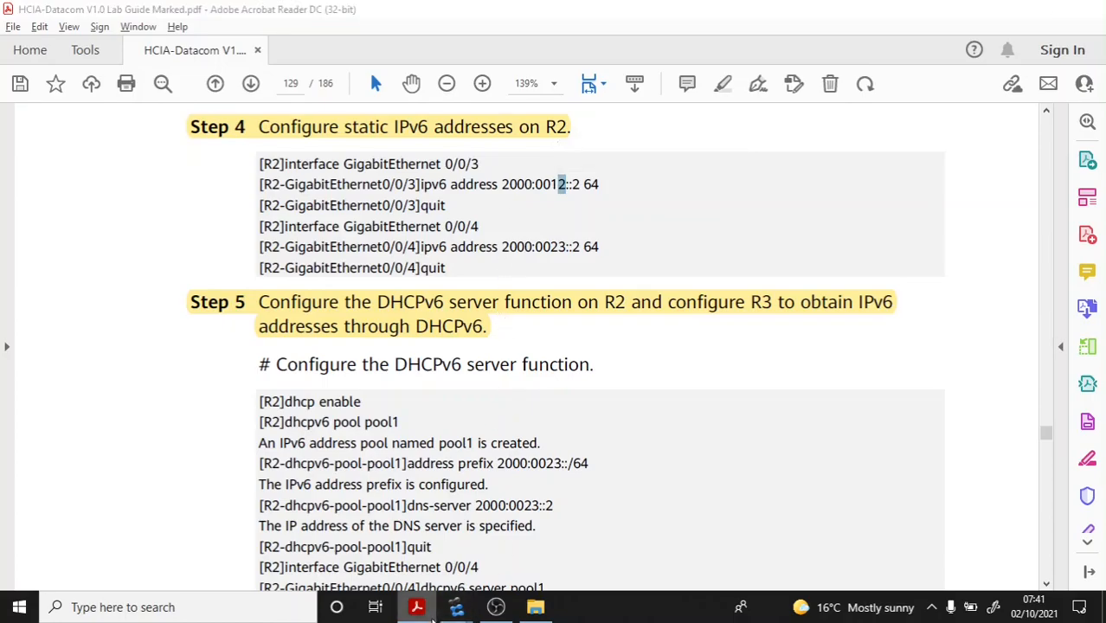
Step: Switch to the router consoles in eNSP, open R2's console and clear its output
{"action": "left_click", "coordinate": [429, 610]}
{"action": "mouse_move", "coordinate": [456, 606]}
{"action": "left_click", "coordinate": [448, 553]}
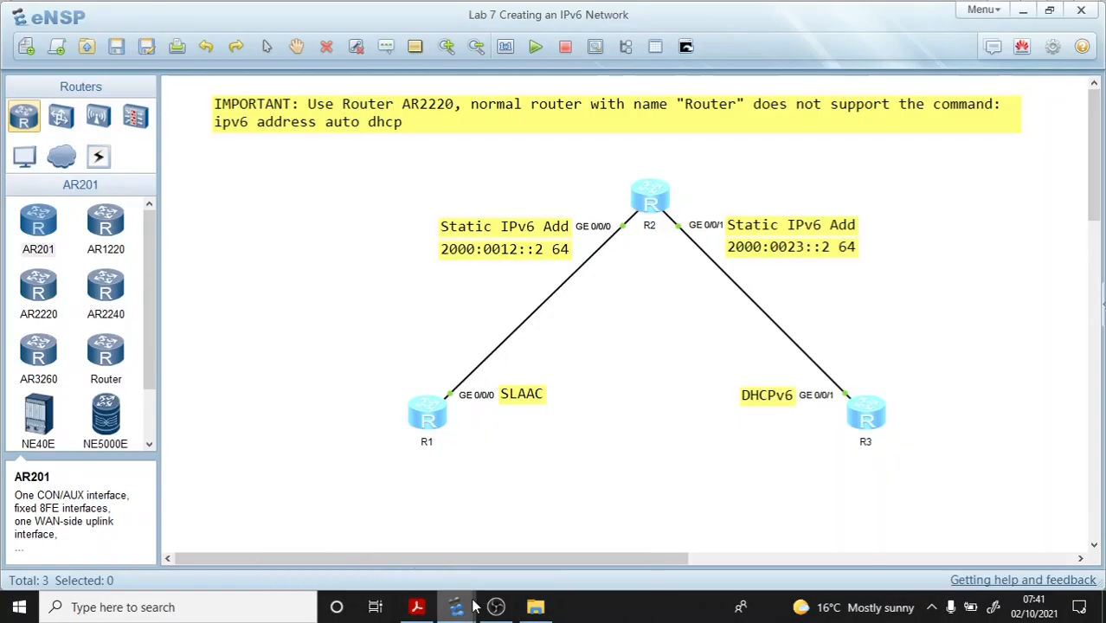
{"action": "left_click", "coordinate": [505, 550]}
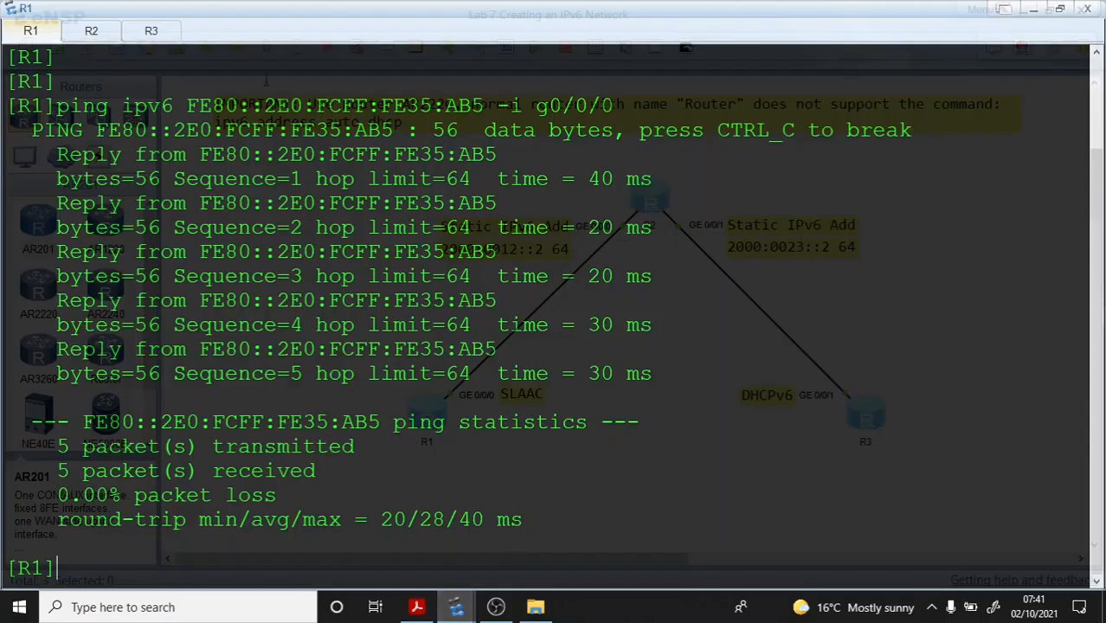
{"action": "left_click", "coordinate": [91, 31]}
{"action": "right_click", "coordinate": [192, 87]}
{"action": "left_click", "coordinate": [204, 128]}
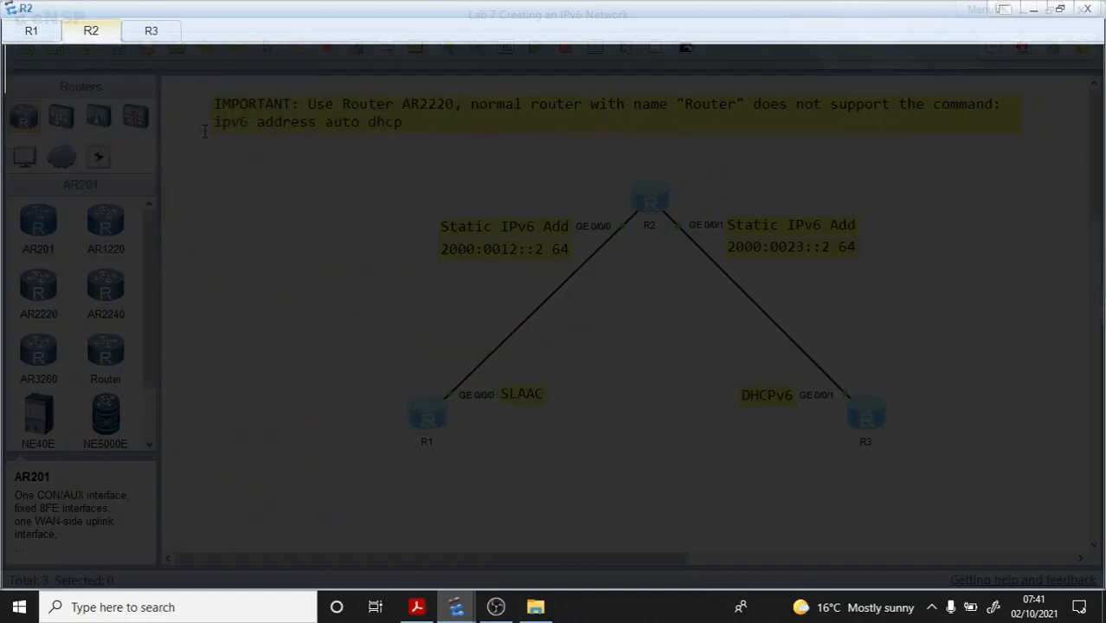
Step: On R2, enter GigabitEthernet 0/0/0 with "int g 0/0/0" and assign its static address with "ipv6 address 2000:0012::2 64"
{"action": "key", "text": "Return"}
{"action": "type", "text": "int g 0"}
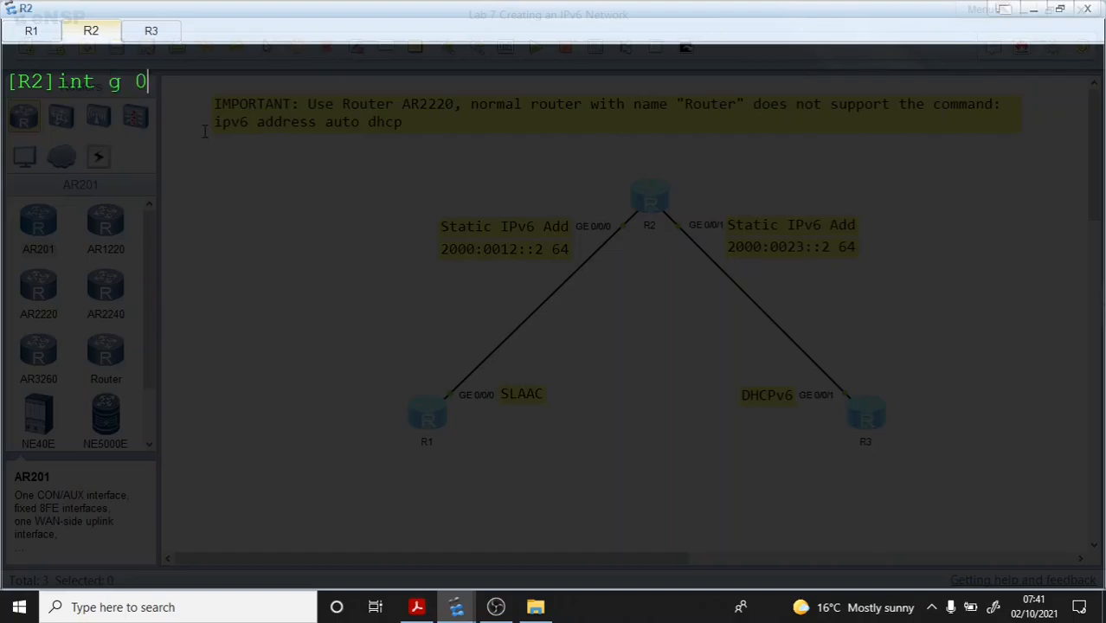
{"action": "type", "text": "/0/0"}
{"action": "key", "text": "Return"}
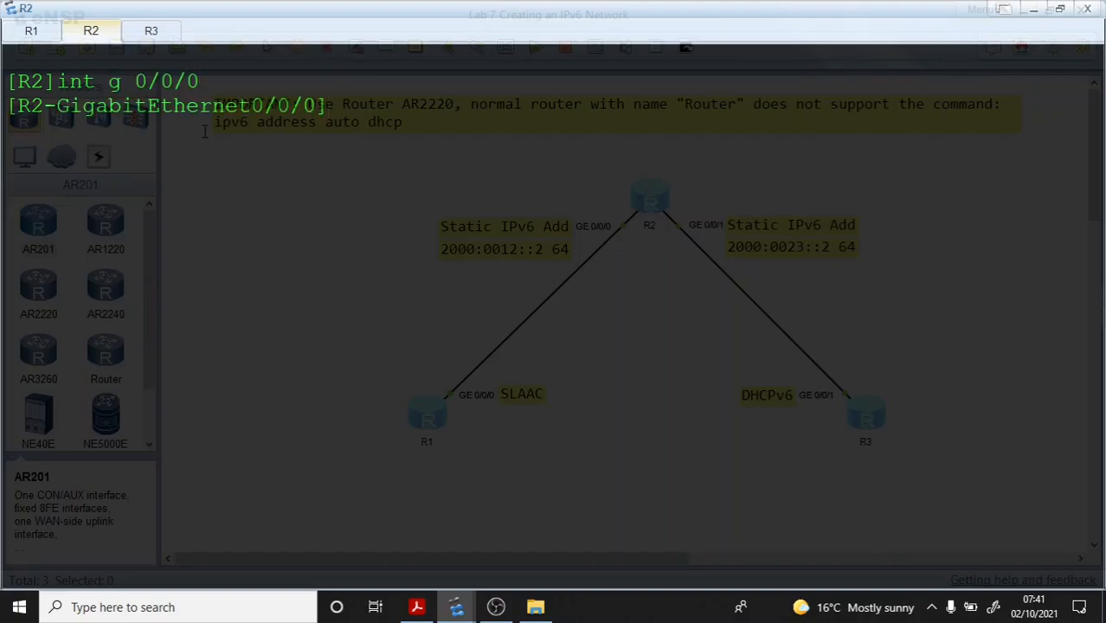
{"action": "type", "text": "ipv6 address 2000:0012::2 64"}
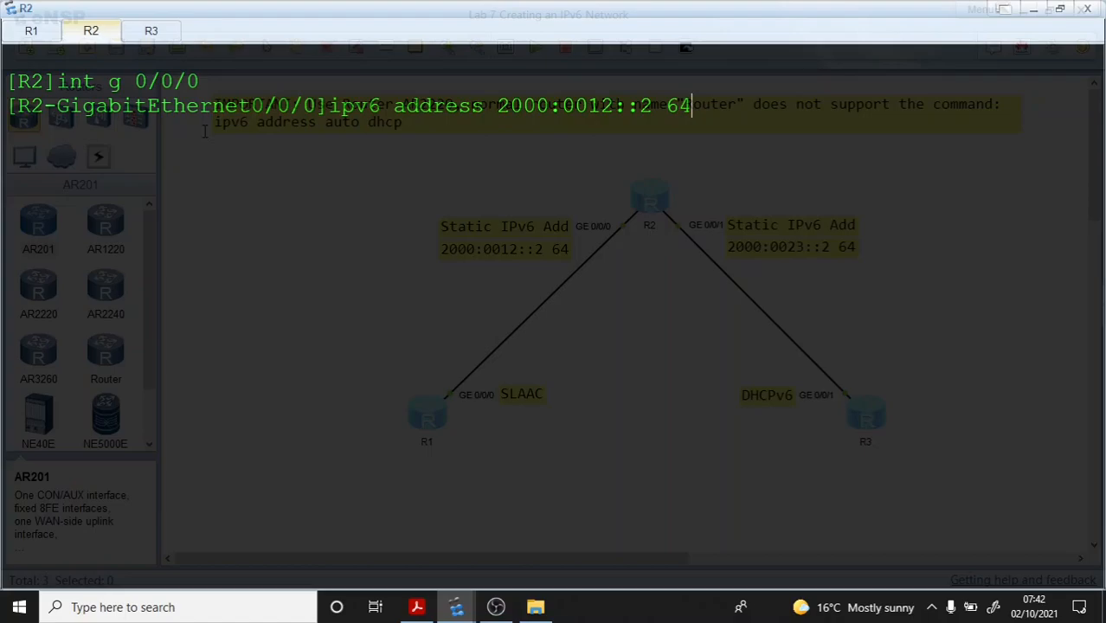
{"action": "key", "text": "Return"}
Step: Enter R2's GigabitEthernet 0/0/1 with "int g 0/0/1", assign "ipv6 address 2000:0023::2 64", and return to system view with "q"
{"action": "type", "text": "i"}
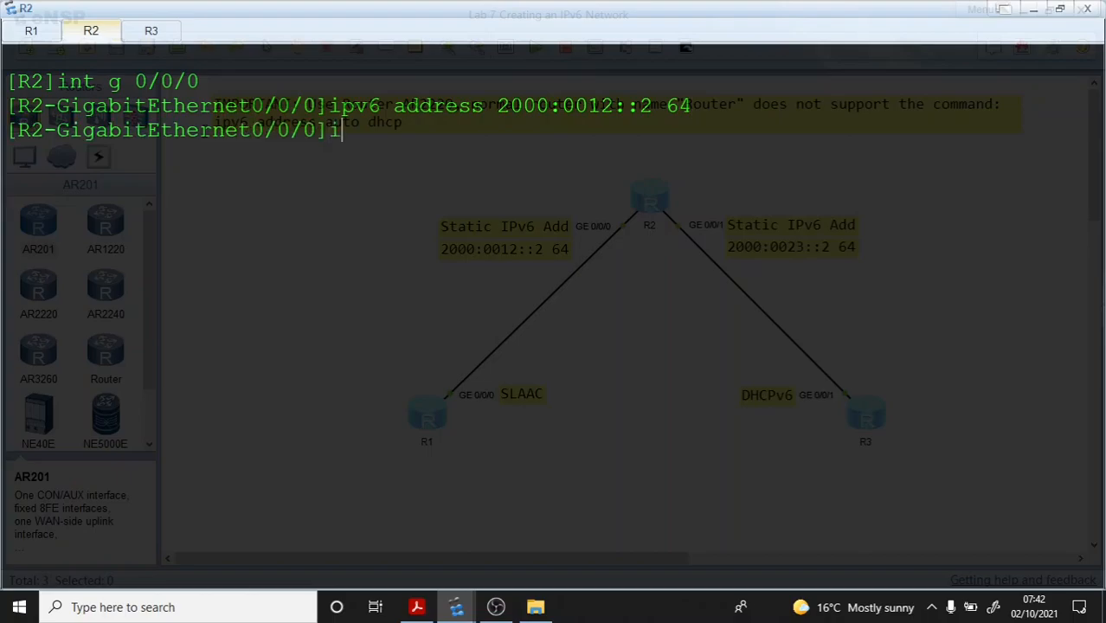
{"action": "type", "text": "nt g 0/0/1"}
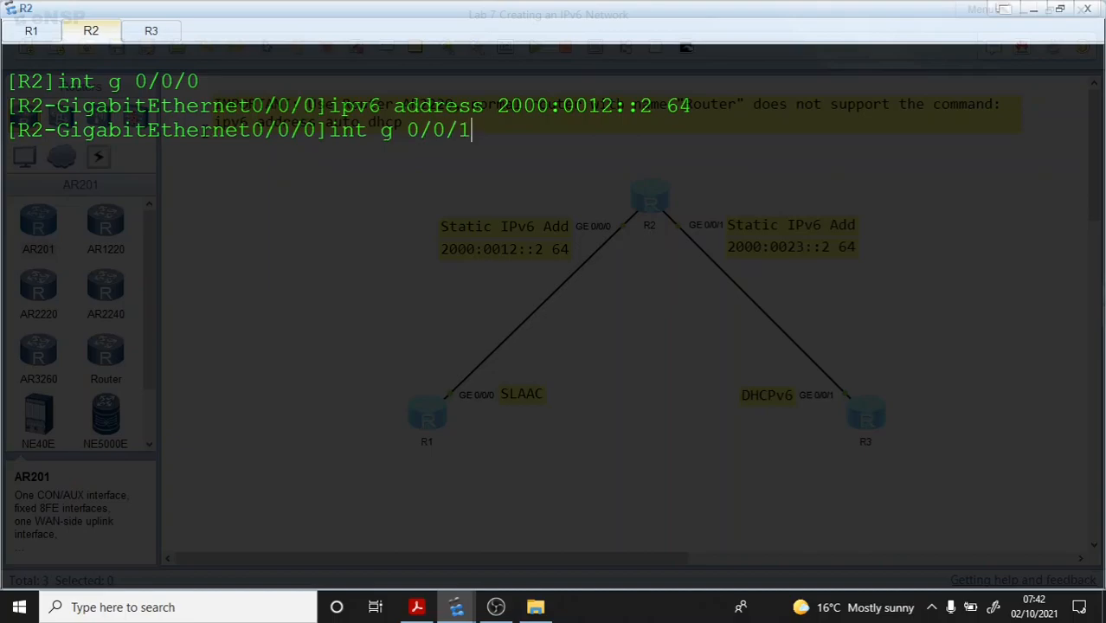
{"action": "key", "text": "Return"}
{"action": "key", "text": "Up"}
{"action": "key", "text": "Up"}
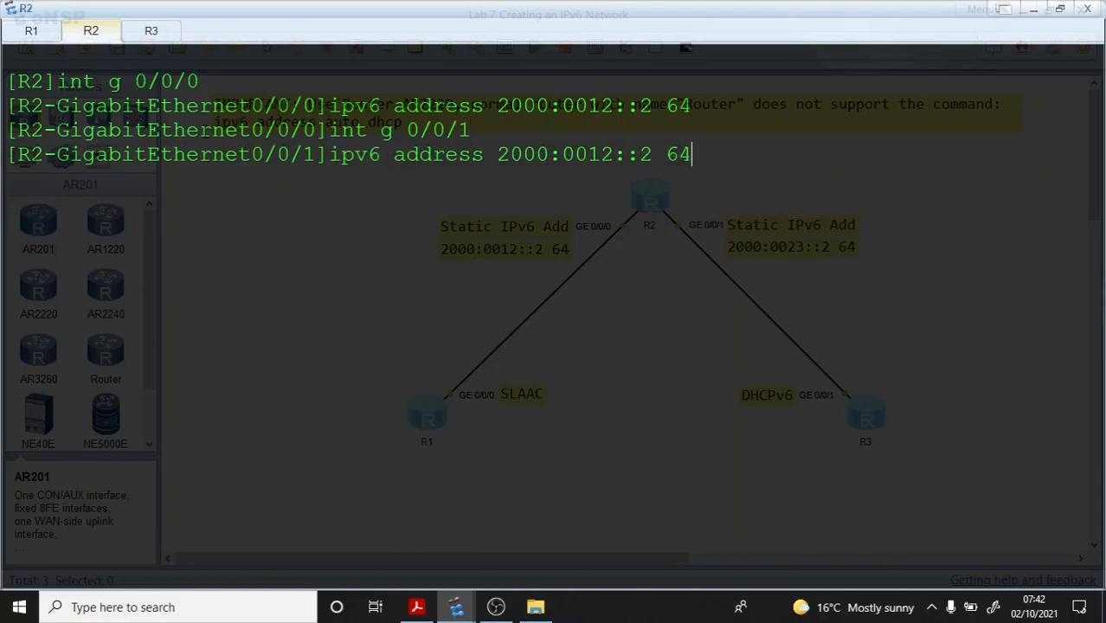
{"action": "key", "text": "Left"}
{"action": "key", "text": "Left"}
{"action": "key", "text": "Left"}
{"action": "key", "text": "Left"}
{"action": "key", "text": "Left"}
{"action": "key", "text": "Left"}
{"action": "key", "text": "Left"}
{"action": "key", "text": "BackSpace"}
{"action": "key", "text": "BackSpace"}
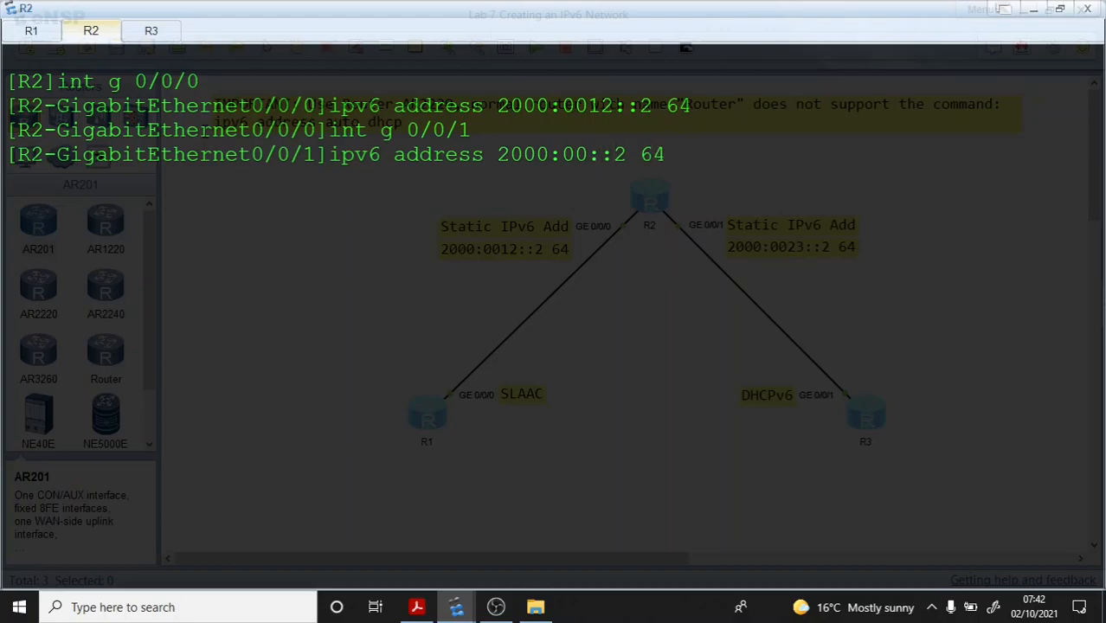
{"action": "type", "text": "23"}
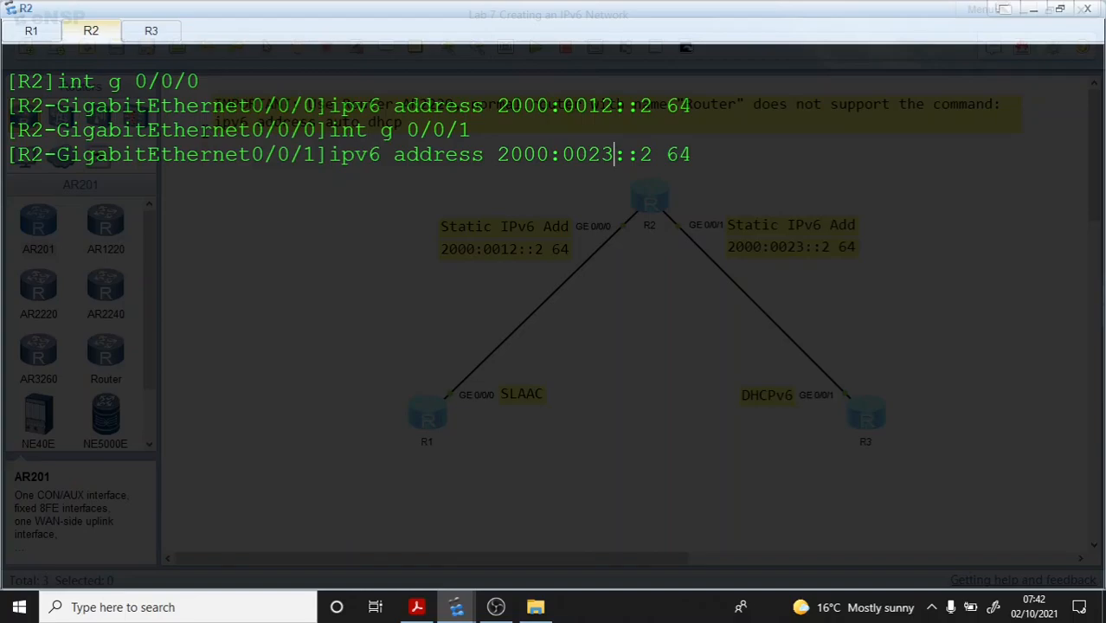
{"action": "key", "text": "Return"}
{"action": "key", "text": "Return"}
{"action": "type", "text": "q"}
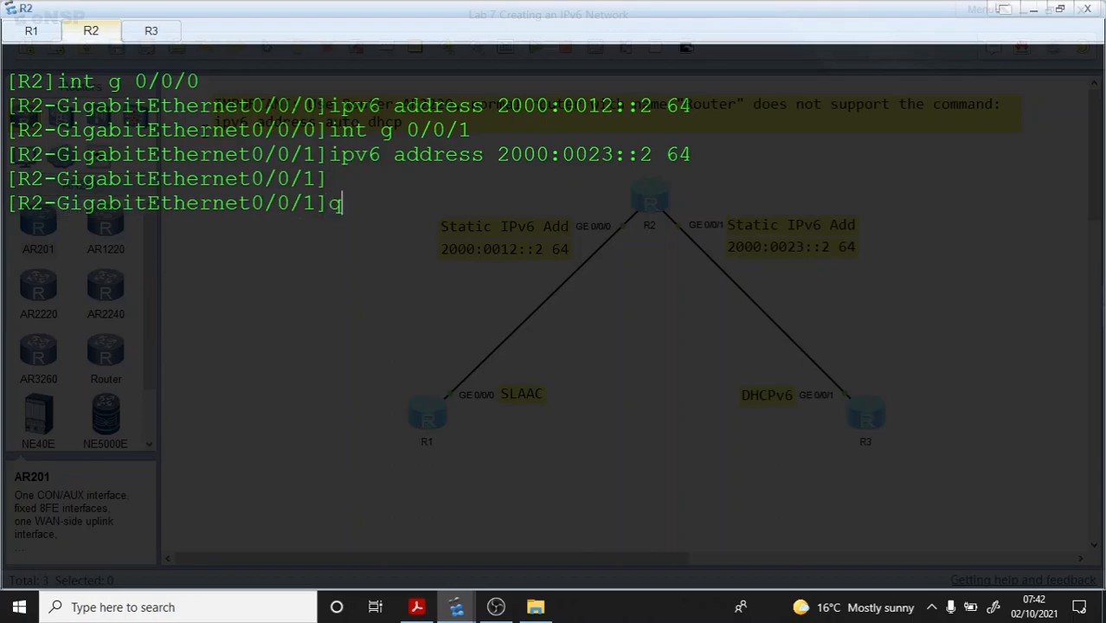
{"action": "key", "text": "Return"}
{"action": "key", "text": "Return"}
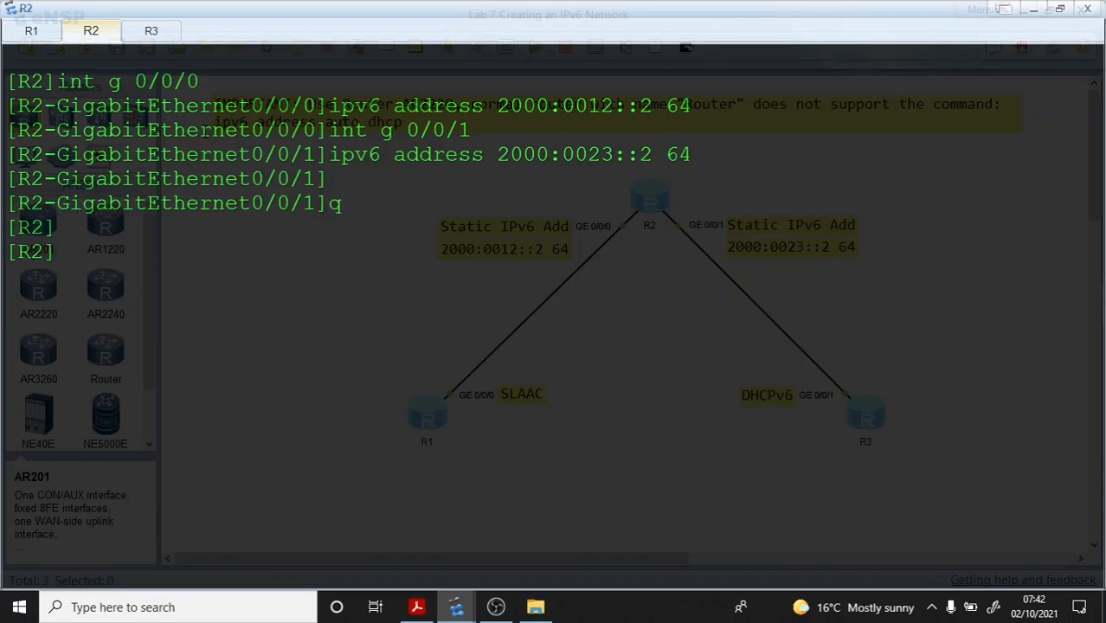
Step: Check the IPv6 addresses on R2's interfaces with "disp ipv6 int br"
{"action": "type", "text": "disp ipv"}
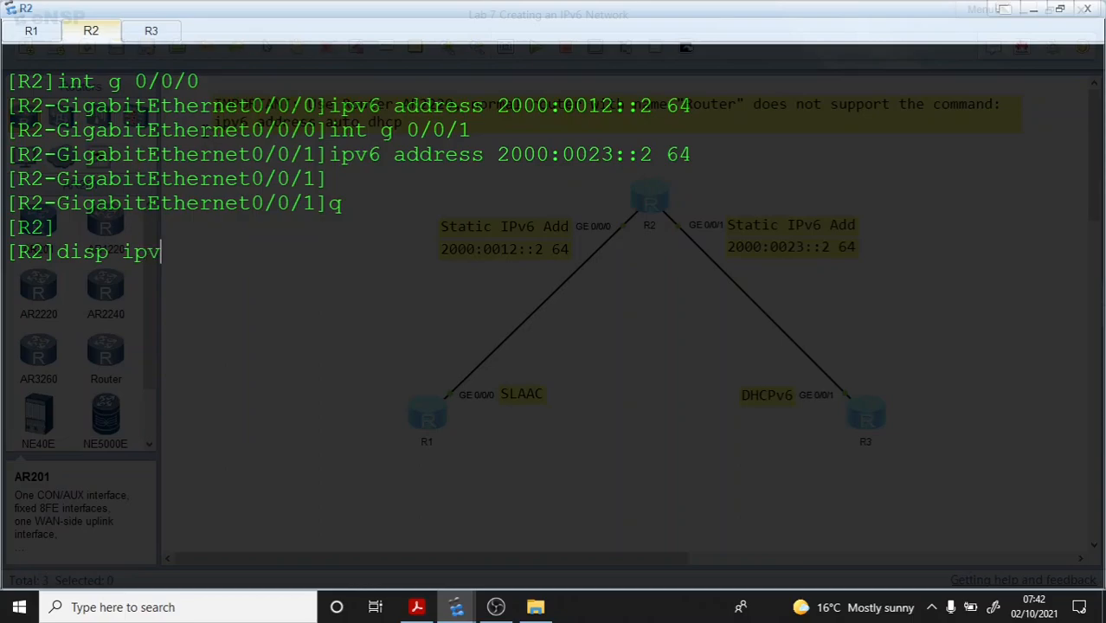
{"action": "type", "text": "6 int br"}
{"action": "key", "text": "Return"}
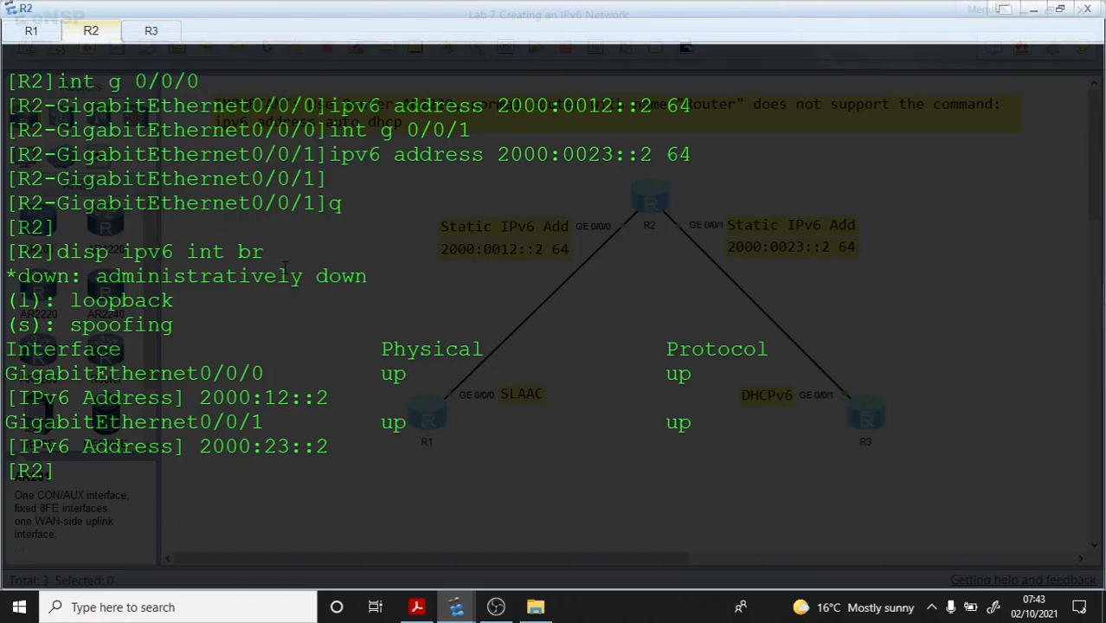
Step: Switch to the lab guide PDF and highlight the Step 5 line "# Configure the DHCPv6 server function." in yellow
{"action": "key", "text": "alt+Tab"}
{"action": "key", "text": "alt+Tab"}
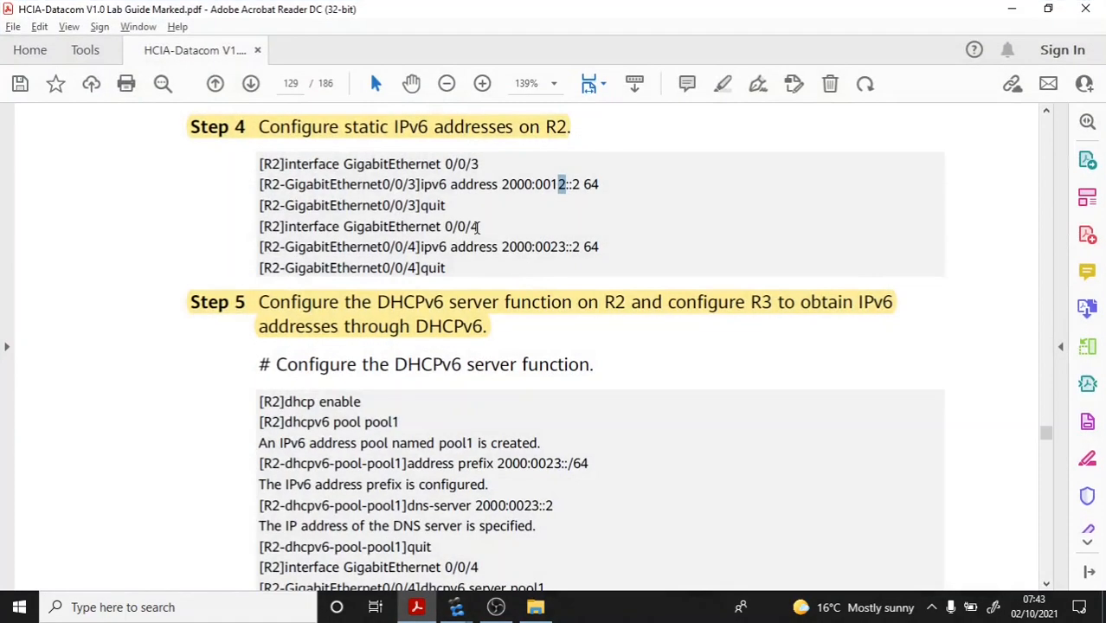
{"action": "scroll", "coordinate": [477, 227], "scroll_direction": "down", "scroll_amount": 4}
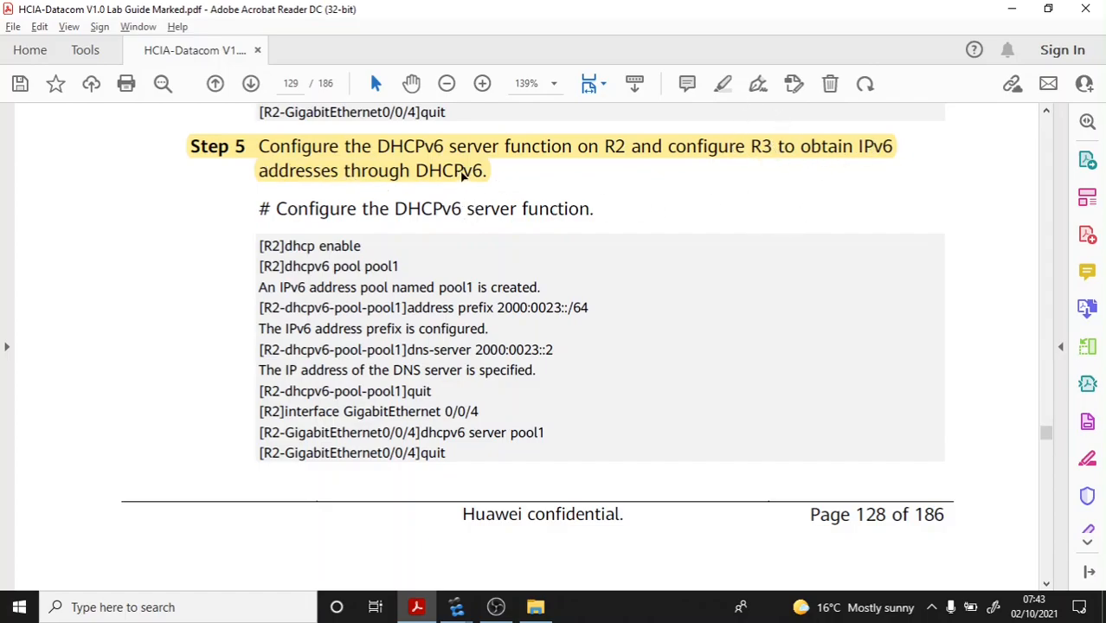
{"action": "scroll", "coordinate": [607, 183], "scroll_direction": "down", "scroll_amount": 1}
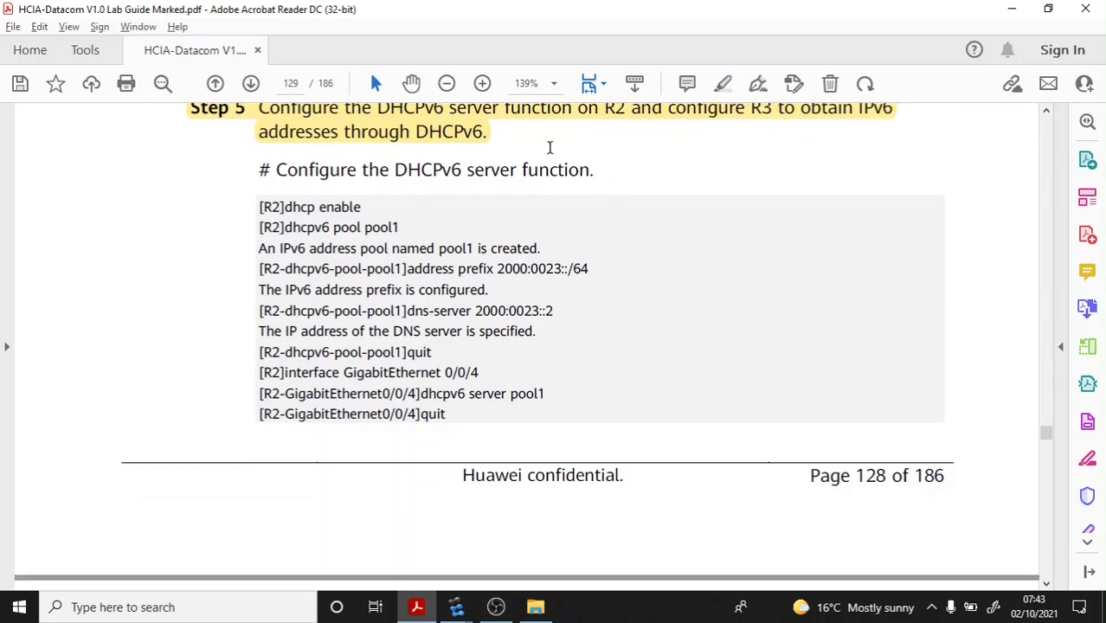
{"action": "left_click", "coordinate": [723, 84]}
{"action": "left_click_drag", "start_coordinate": [258, 171], "coordinate": [593, 170]}
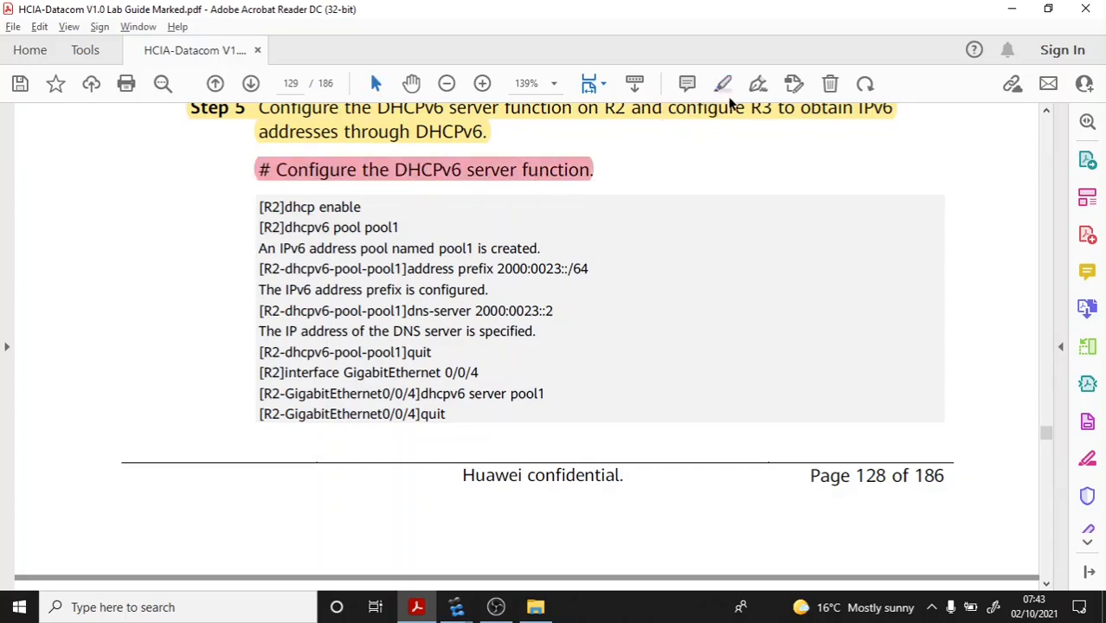
{"action": "left_click", "coordinate": [553, 170]}
{"action": "left_click", "coordinate": [607, 137]}
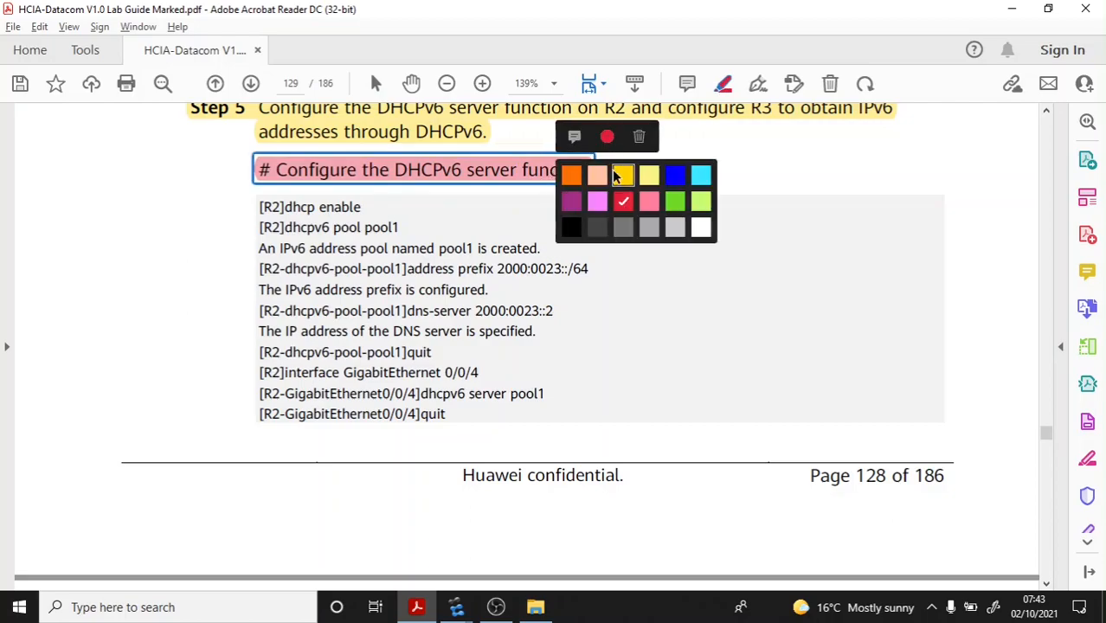
{"action": "left_click", "coordinate": [606, 184]}
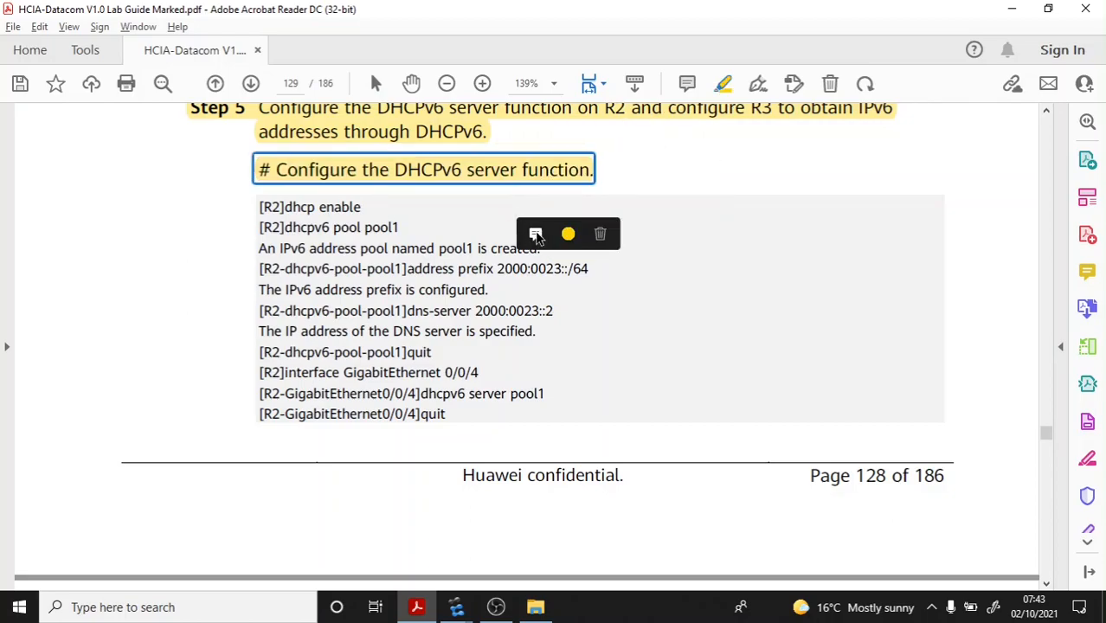
Step: Examine the lab guide's R2 commands for enabling DHCP and creating the DHCPv6 pool "pool1"
{"action": "left_click", "coordinate": [509, 211]}
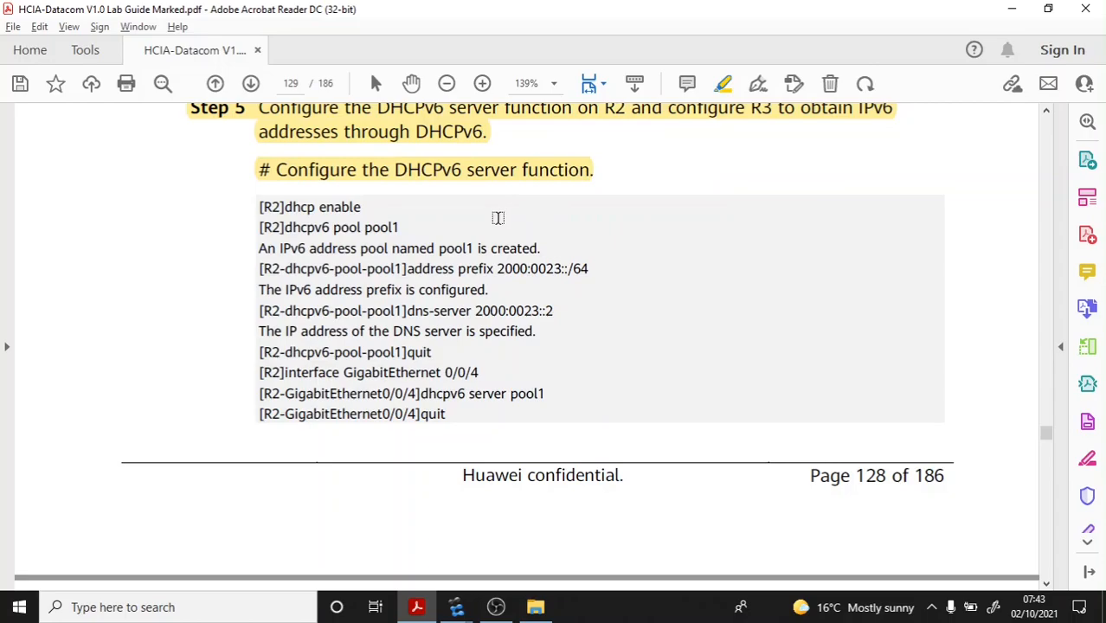
{"action": "scroll", "coordinate": [495, 212], "scroll_direction": "down", "scroll_amount": 2}
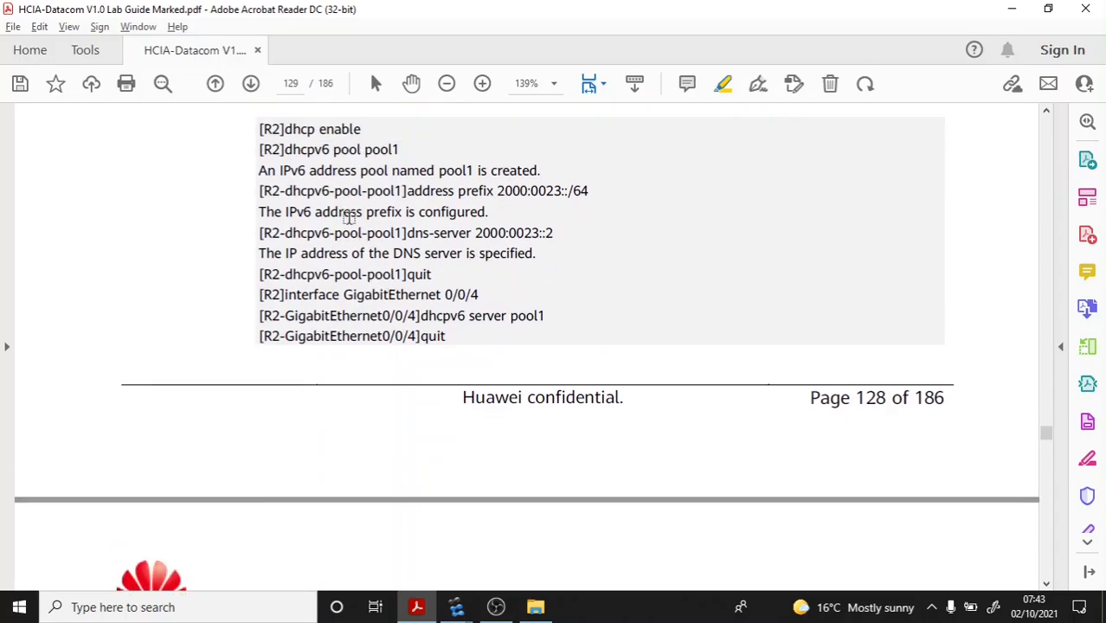
{"action": "scroll", "coordinate": [346, 208], "scroll_direction": "up", "scroll_amount": 1}
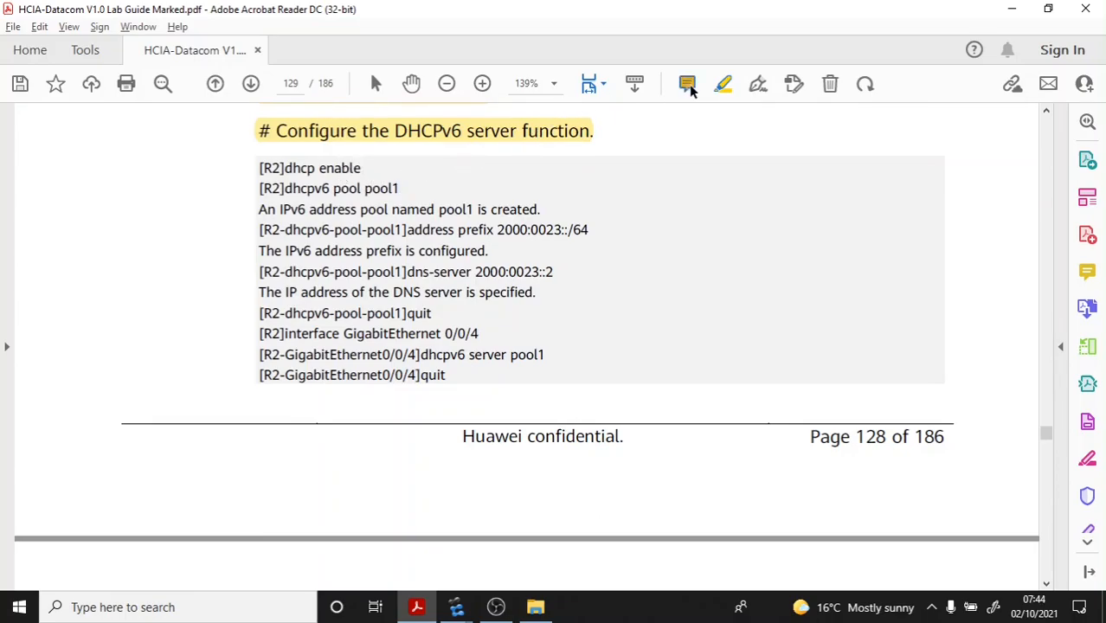
{"action": "left_click", "coordinate": [722, 86]}
{"action": "left_click_drag", "start_coordinate": [372, 178], "coordinate": [285, 191]}
{"action": "left_click", "coordinate": [299, 172]}
{"action": "left_click", "coordinate": [396, 191]}
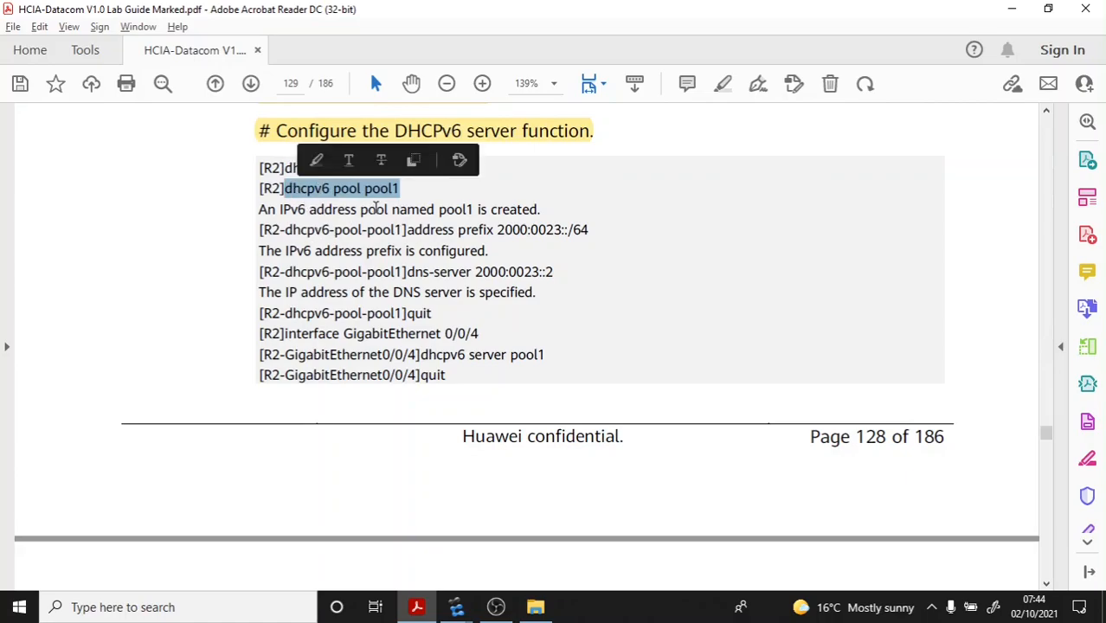
{"action": "left_click", "coordinate": [375, 208]}
{"action": "double_click", "coordinate": [387, 186]}
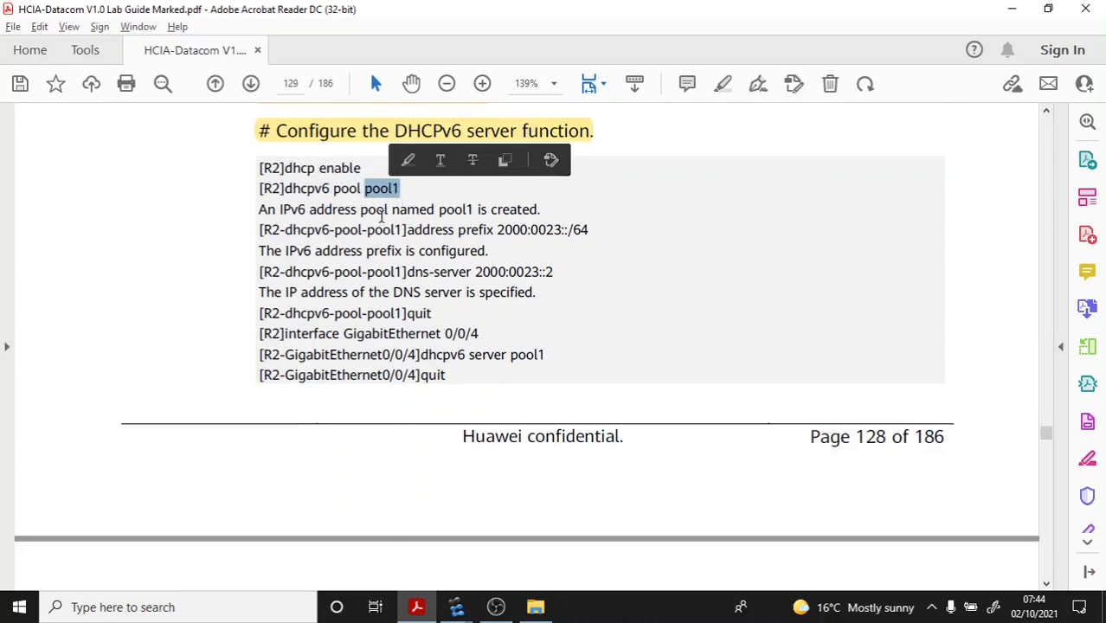
{"action": "scroll", "coordinate": [386, 207], "scroll_direction": "down", "scroll_amount": 3}
{"action": "scroll", "coordinate": [387, 207], "scroll_direction": "up", "scroll_amount": 2}
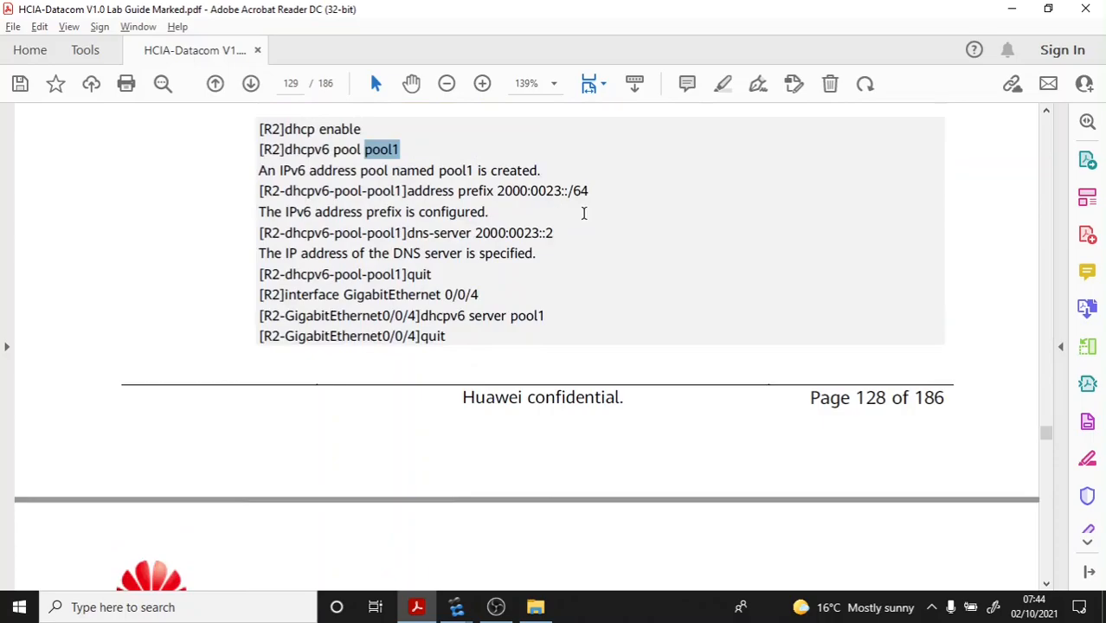
Step: Examine the lab guide's address prefix, DNS server and interface commands that complete R2's DHCPv6 server configuration
{"action": "left_click_drag", "start_coordinate": [589, 190], "coordinate": [453, 192]}
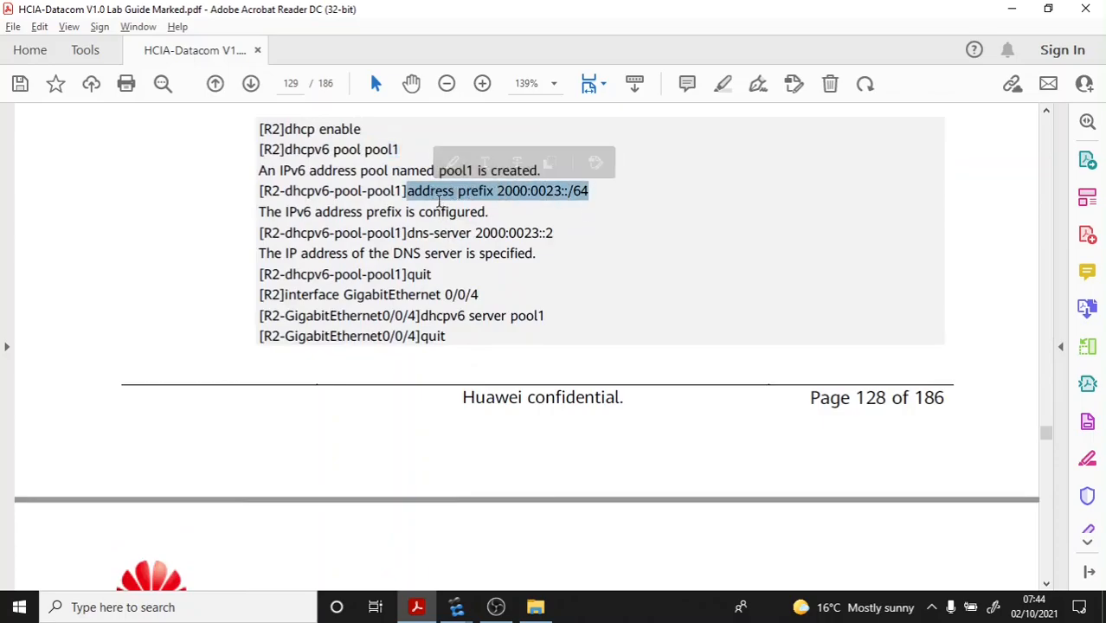
{"action": "left_click", "coordinate": [439, 201]}
{"action": "left_click_drag", "start_coordinate": [503, 190], "coordinate": [589, 191]}
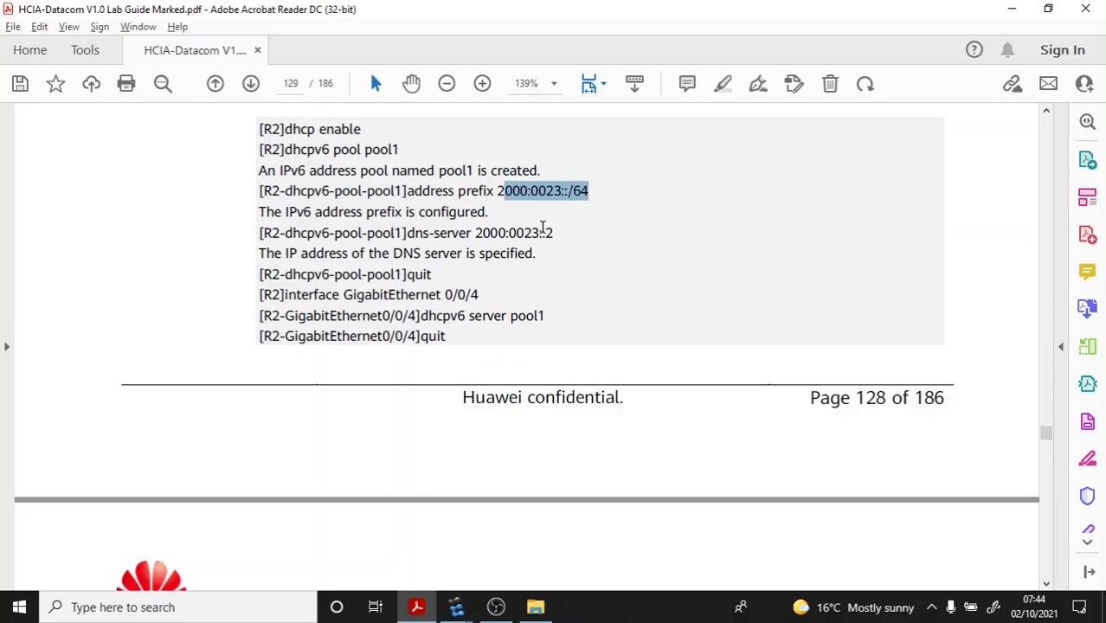
{"action": "left_click_drag", "start_coordinate": [560, 238], "coordinate": [409, 235]}
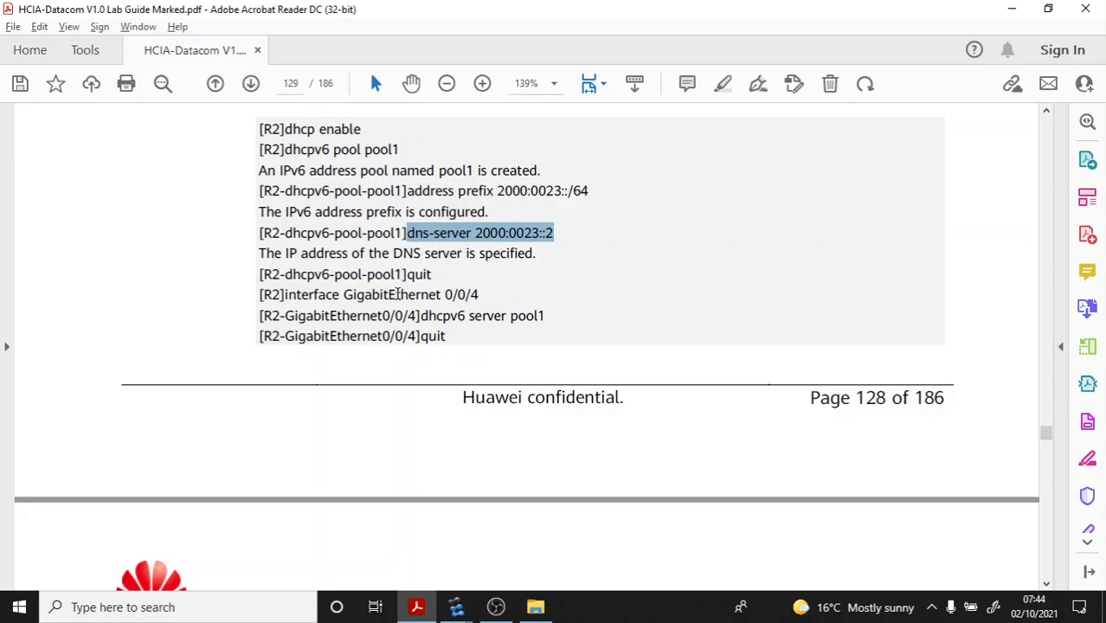
{"action": "left_click_drag", "start_coordinate": [487, 315], "coordinate": [301, 295]}
{"action": "left_click", "coordinate": [475, 304]}
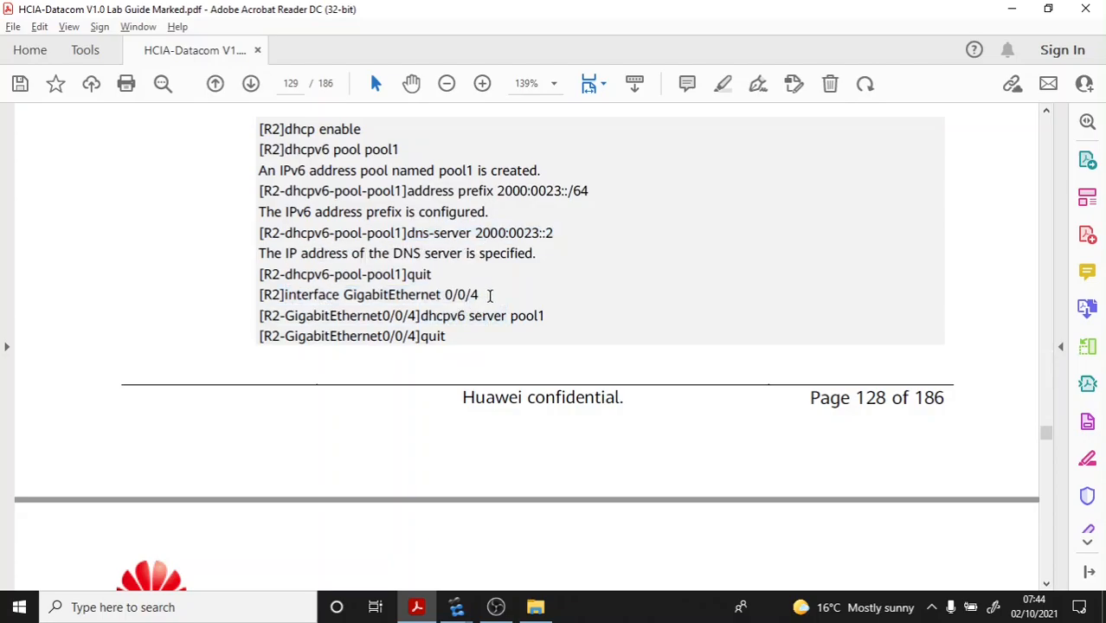
{"action": "left_click_drag", "start_coordinate": [549, 318], "coordinate": [421, 317]}
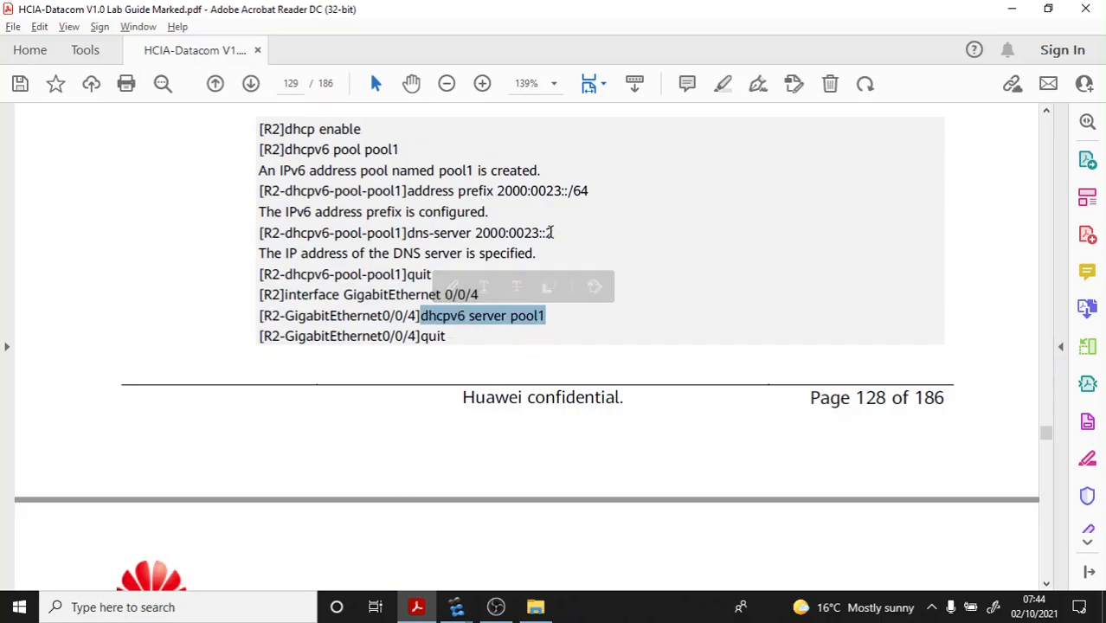
Step: Copy the command "dns-server 2000:0023::2" from the lab guide
{"action": "left_click_drag", "start_coordinate": [553, 232], "coordinate": [406, 232]}
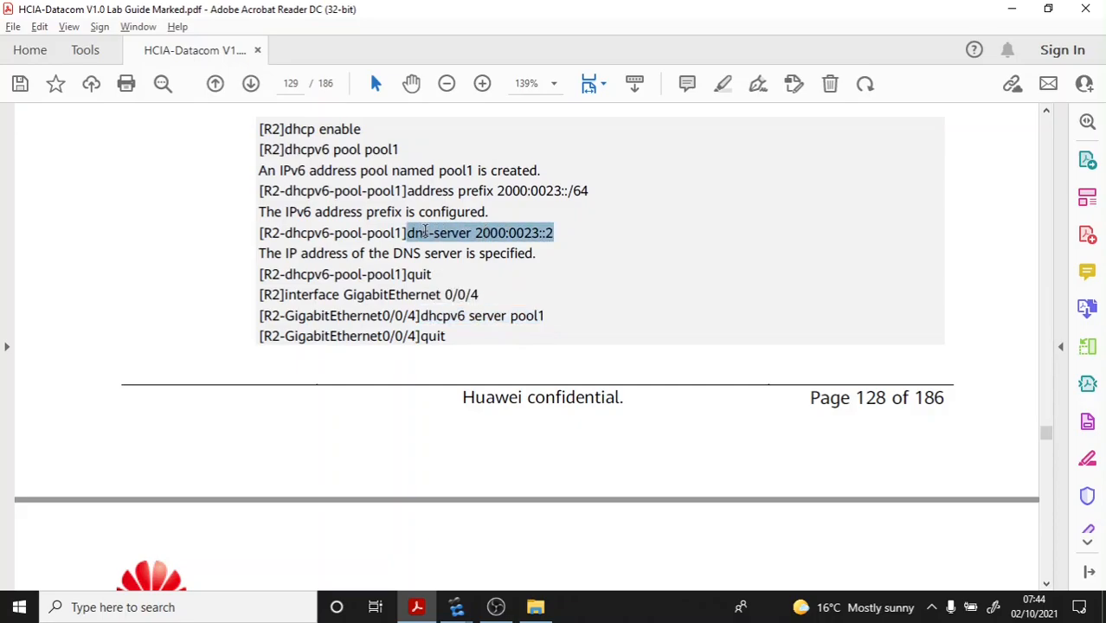
{"action": "right_click", "coordinate": [442, 233]}
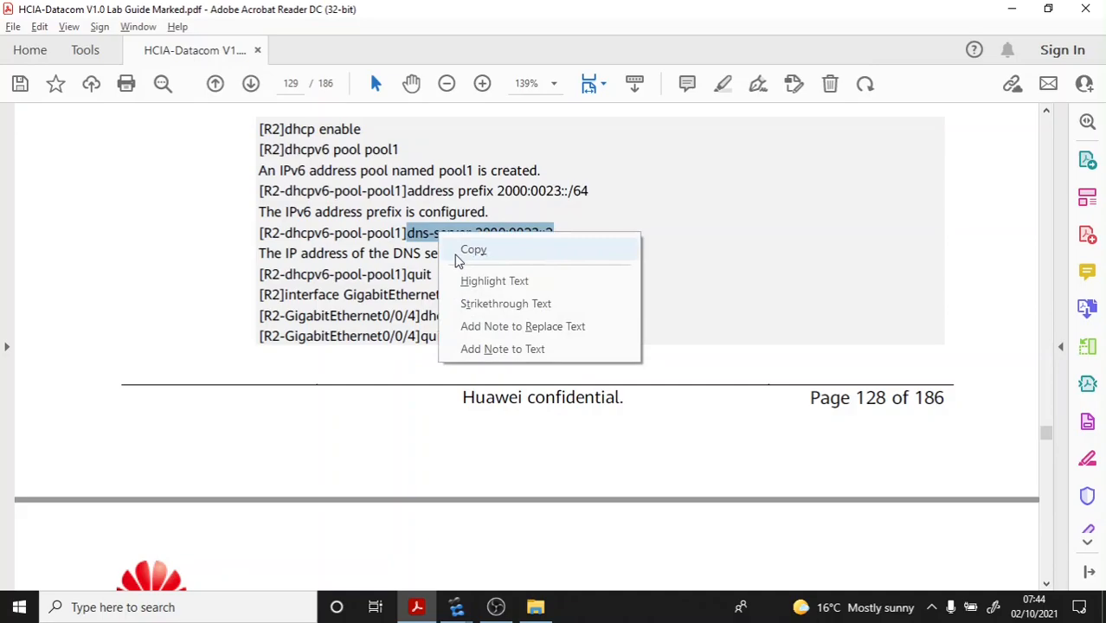
{"action": "left_click", "coordinate": [457, 254]}
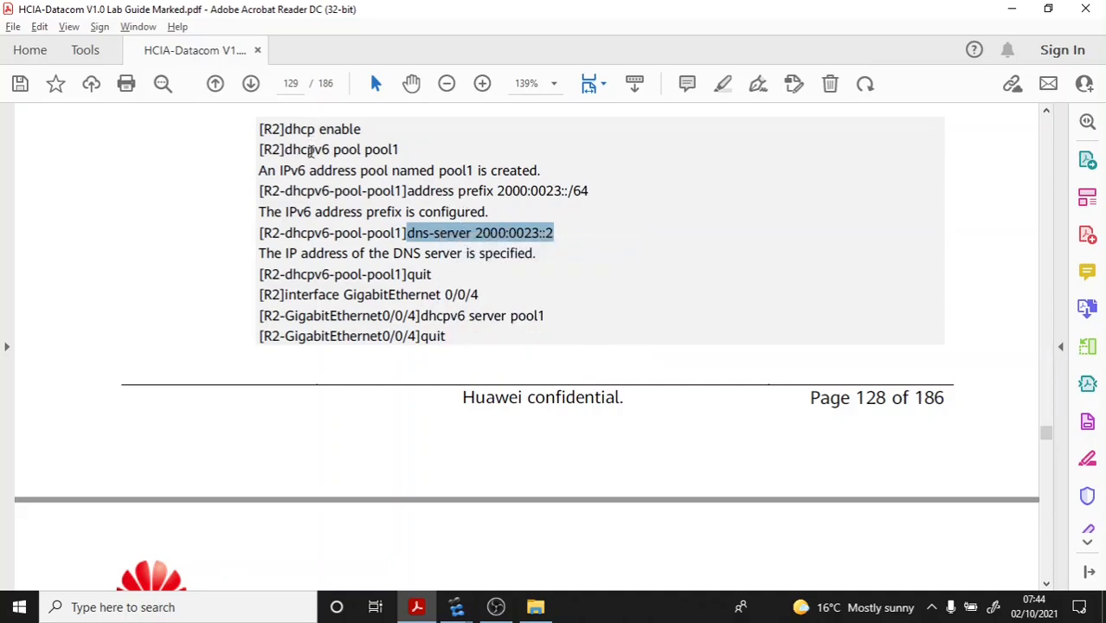
Step: Switch to eNSP, check the Lab 7 topology, and clear the earlier output from R2's console
{"action": "mouse_move", "coordinate": [456, 606]}
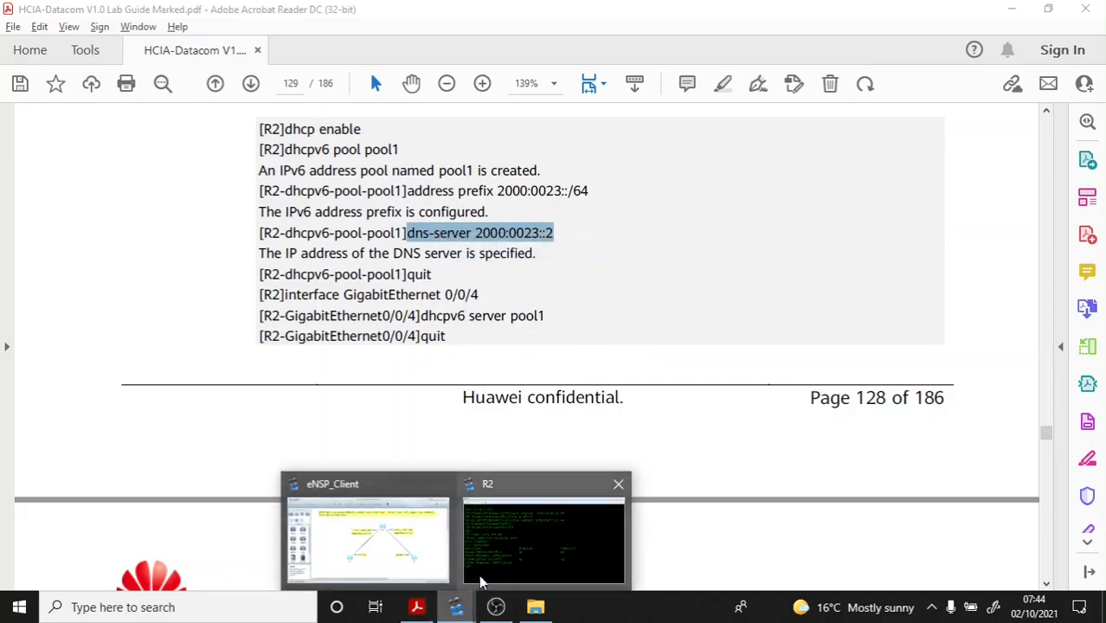
{"action": "left_click", "coordinate": [515, 525]}
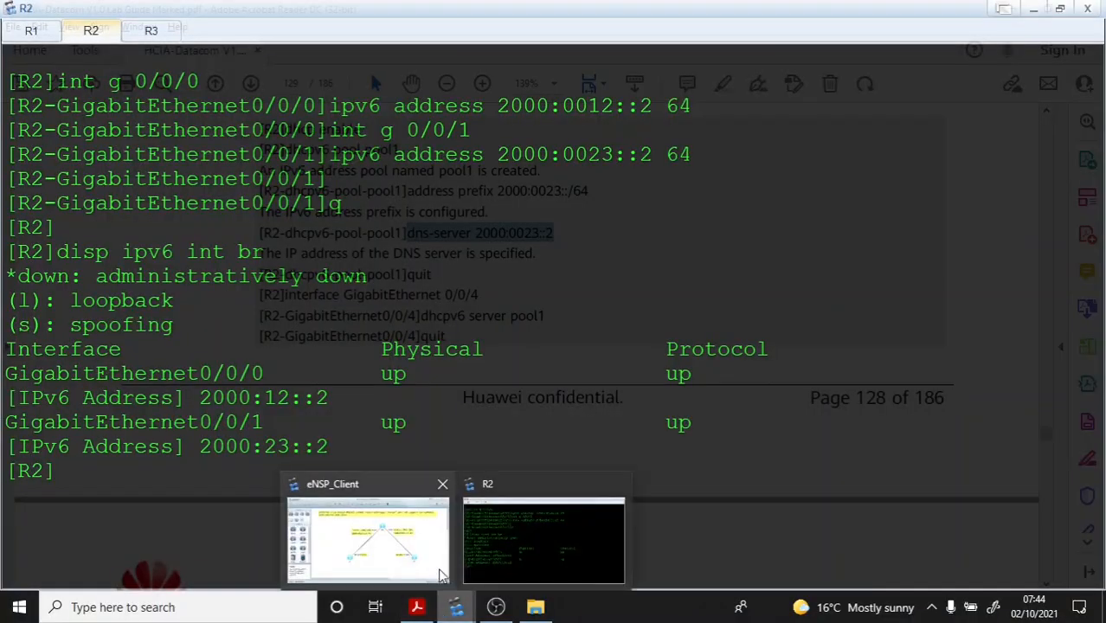
{"action": "left_click", "coordinate": [414, 533]}
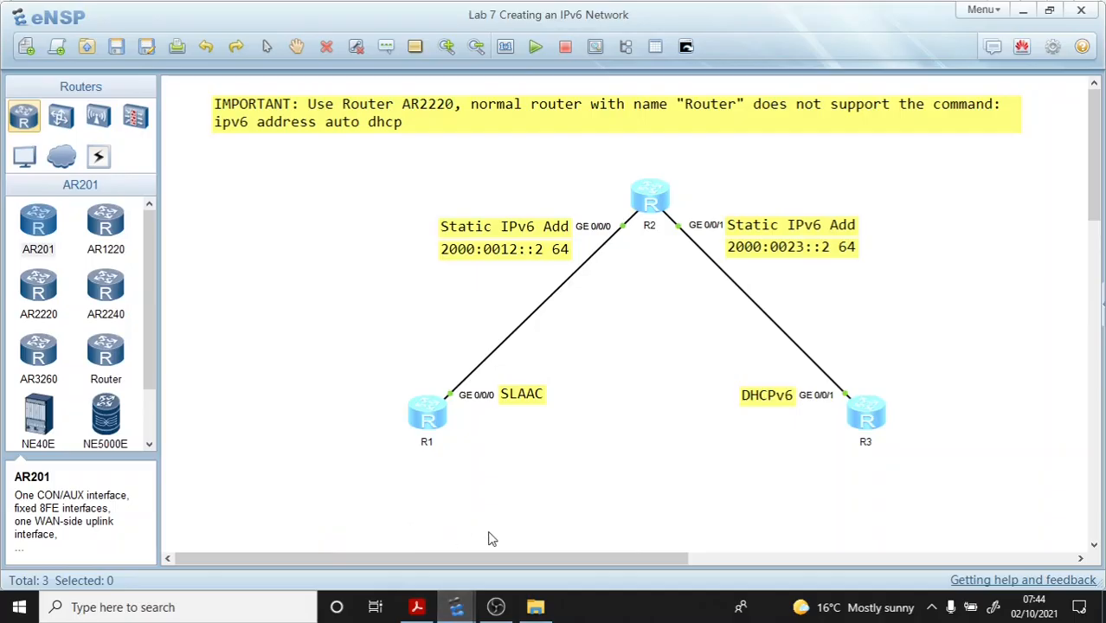
{"action": "mouse_move", "coordinate": [459, 609]}
{"action": "left_click", "coordinate": [513, 550]}
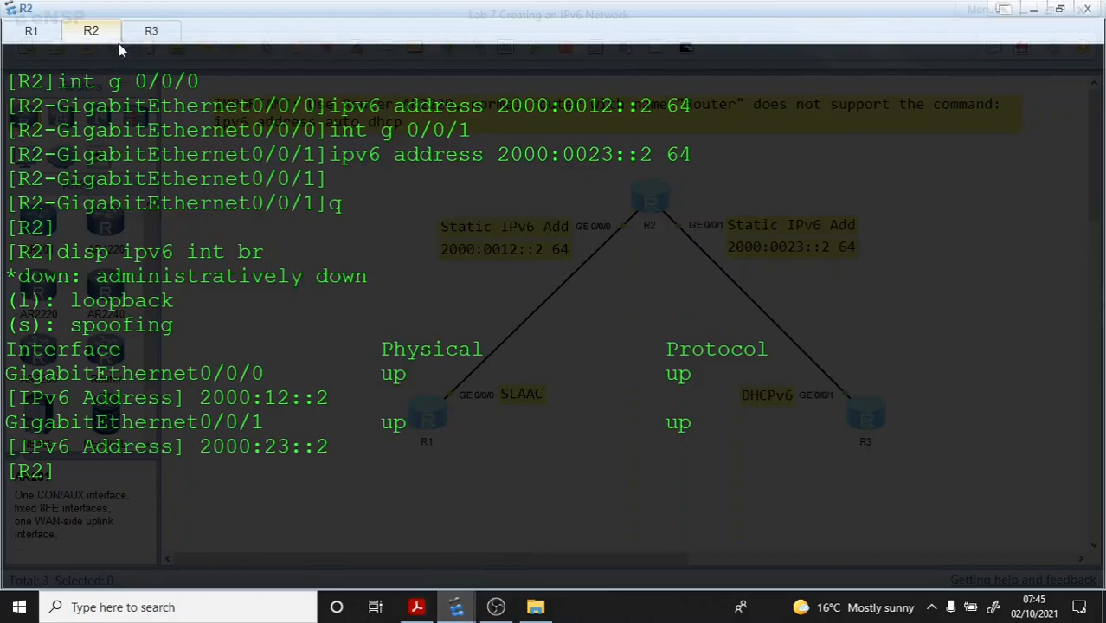
{"action": "right_click", "coordinate": [113, 192]}
{"action": "left_click", "coordinate": [147, 234]}
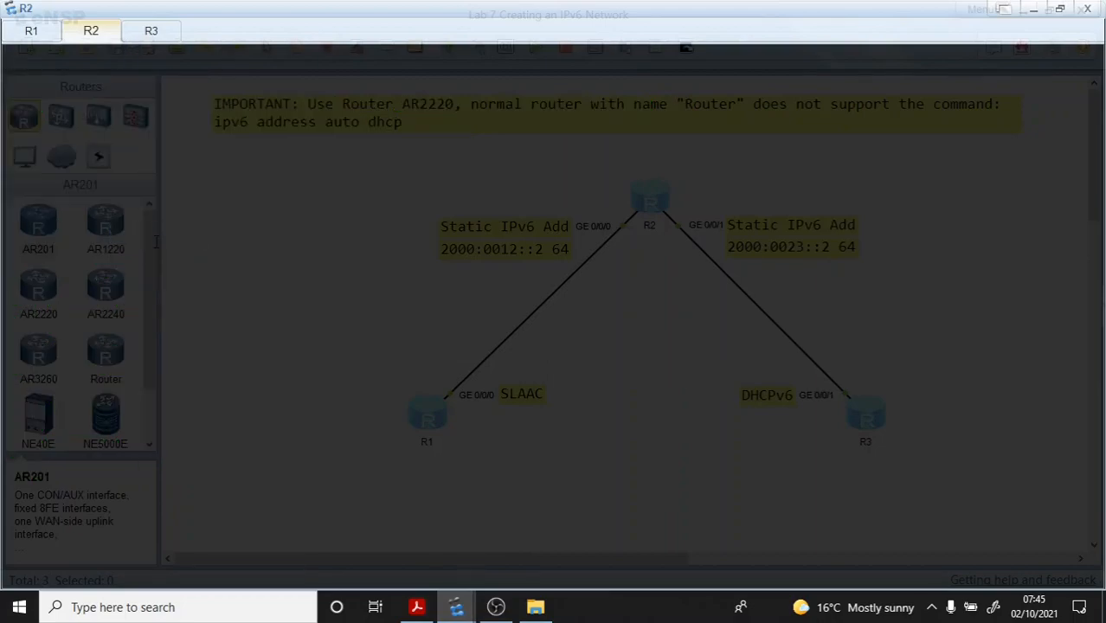
Step: Enable DHCP globally on R2 with "dhcp enable"
{"action": "type", "text": "dhcp en"}
{"action": "key", "text": "Tab"}
{"action": "key", "text": "Return"}
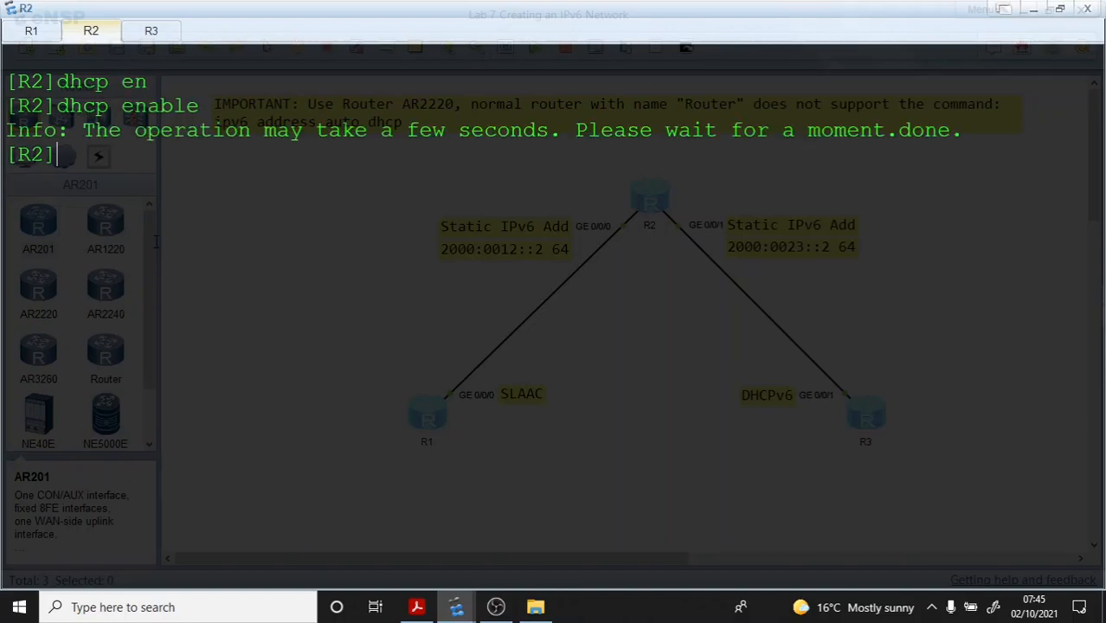
{"action": "key", "text": "Return"}
{"action": "key", "text": "Return"}
Step: Create the DHCPv6 address pool on R2 with "dhcpv6 pool pool1"
{"action": "type", "text": "d"}
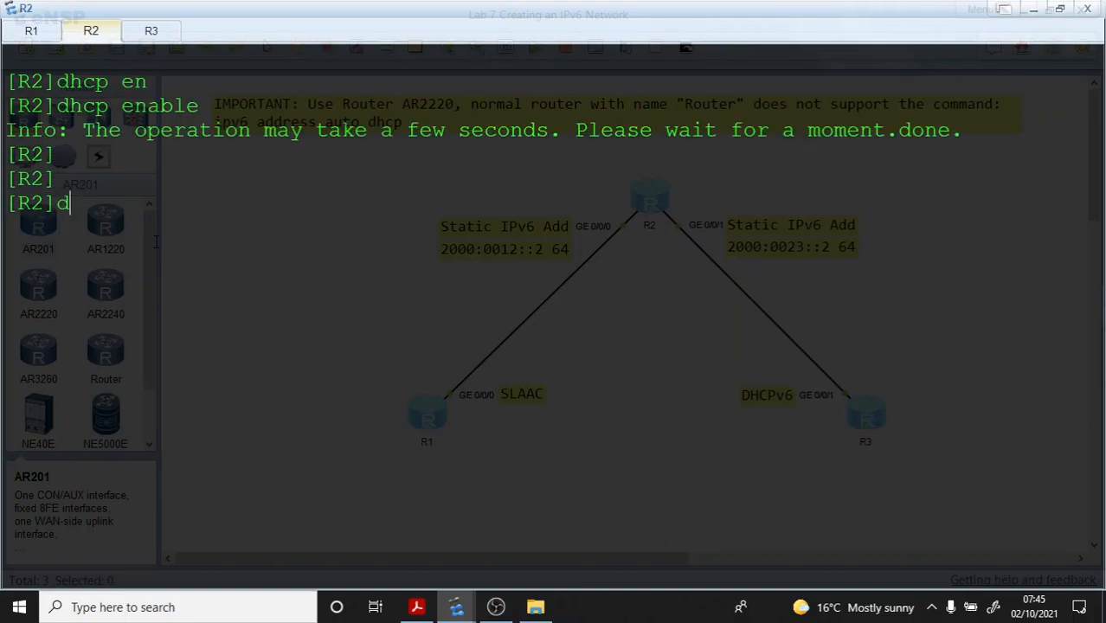
{"action": "type", "text": "hcpv"}
{"action": "key", "text": "Tab"}
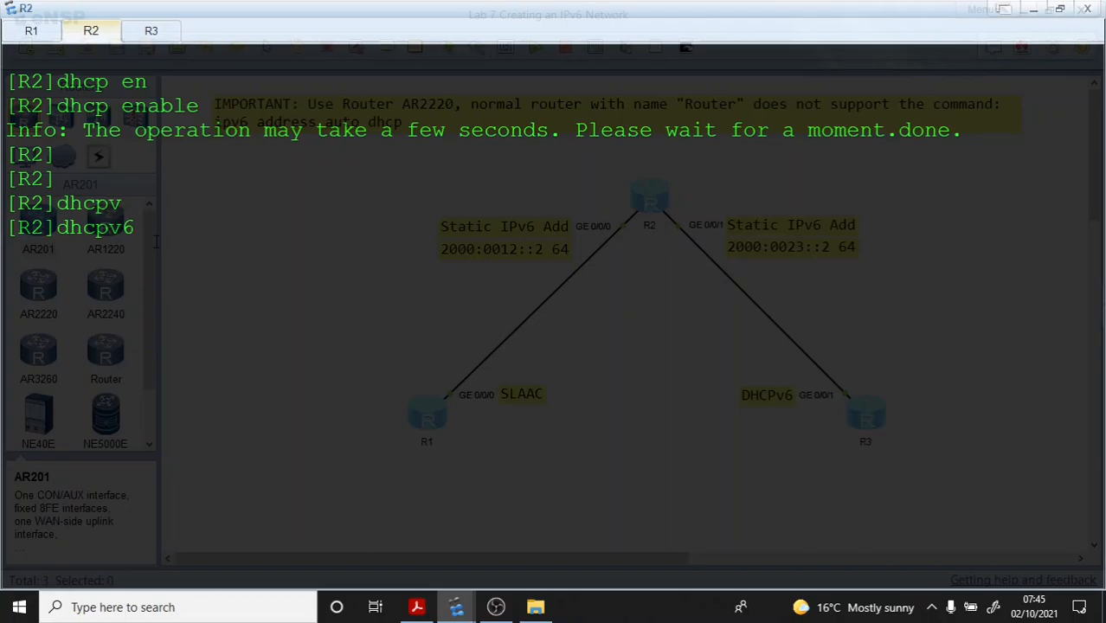
{"action": "type", "text": "pool pool1"}
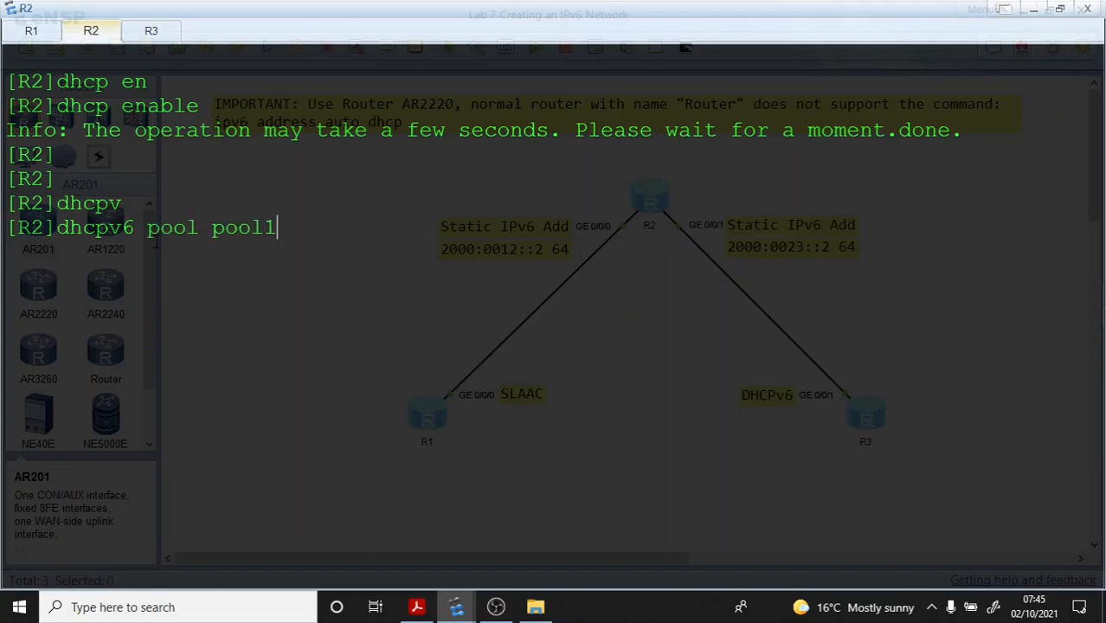
{"action": "key", "text": "Return"}
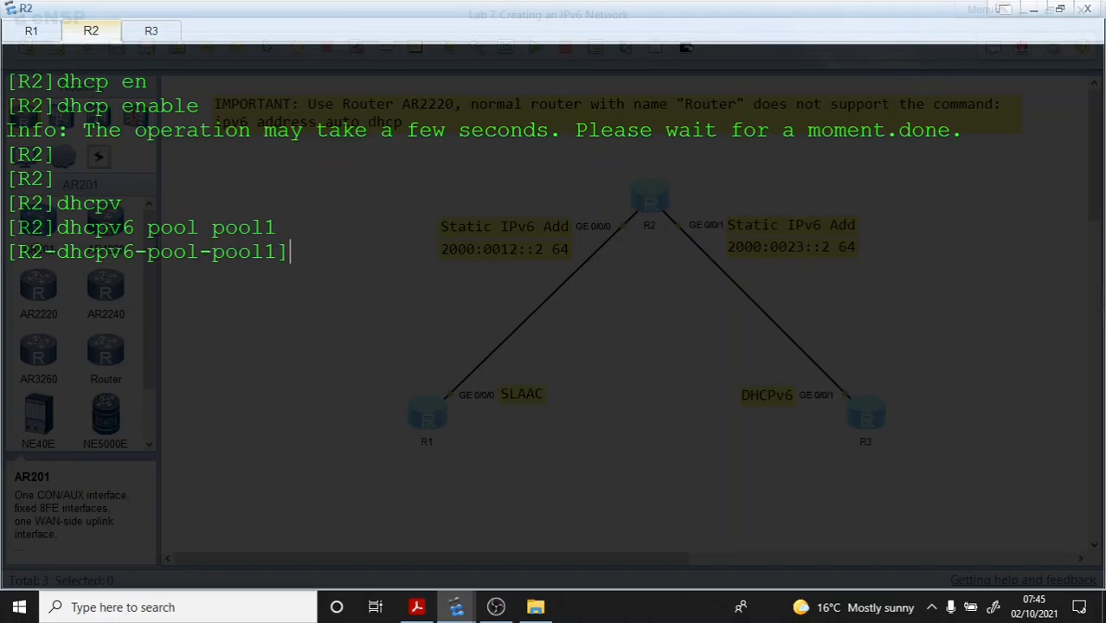
Step: Configure the prefix of pool1 with "address prefix 2000:0023::/64"
{"action": "type", "text": "add"}
{"action": "key", "text": "Tab"}
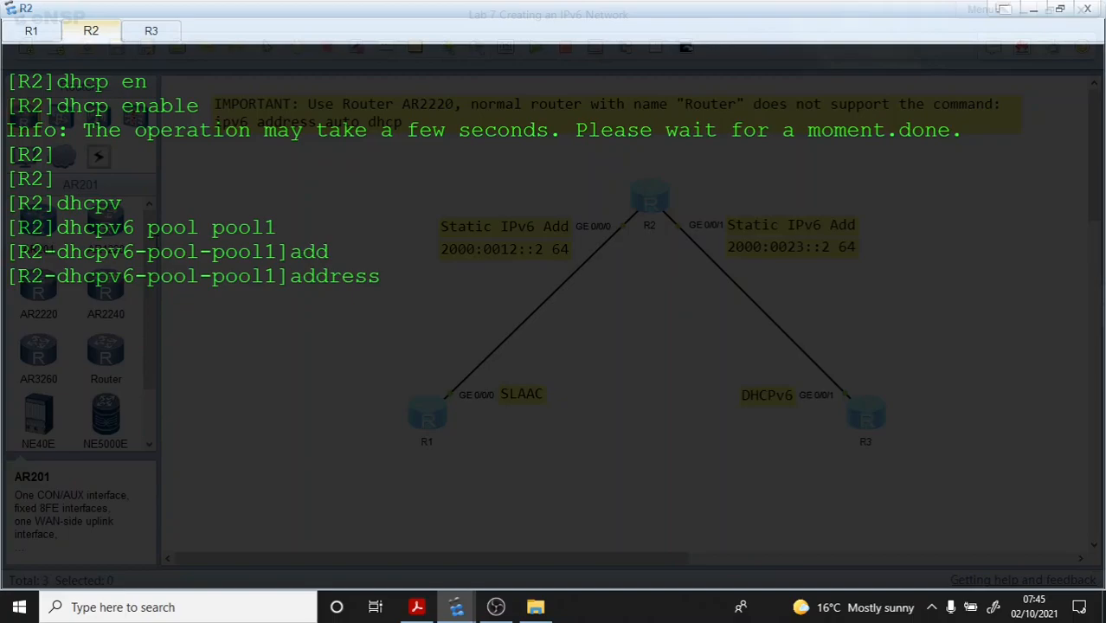
{"action": "type", "text": "p"}
{"action": "key", "text": "Tab"}
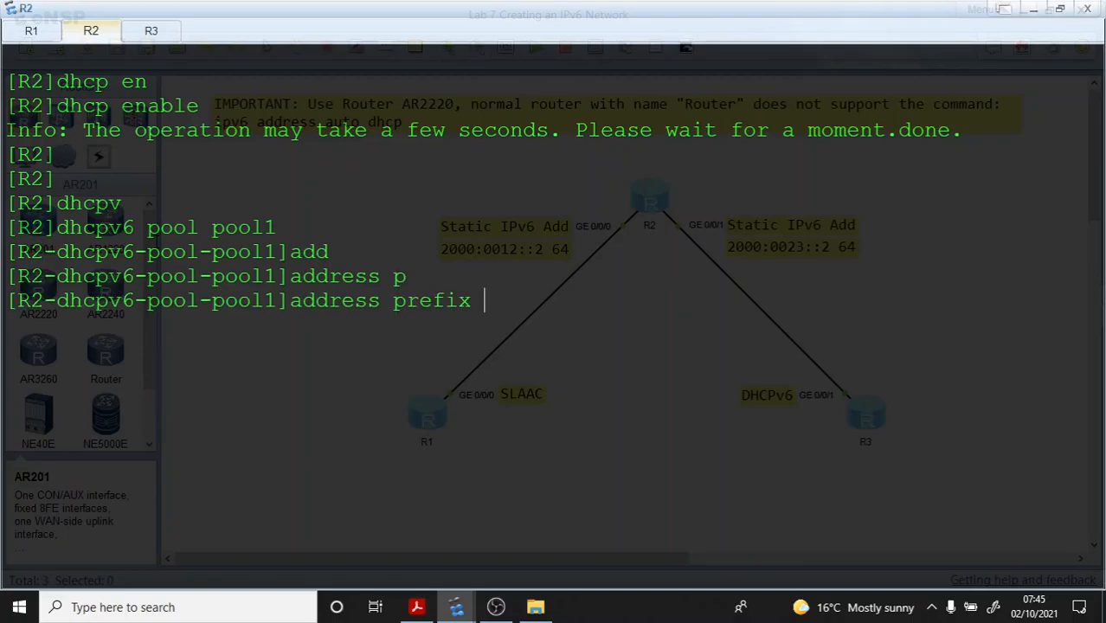
{"action": "type", "text": "2000:0023::"}
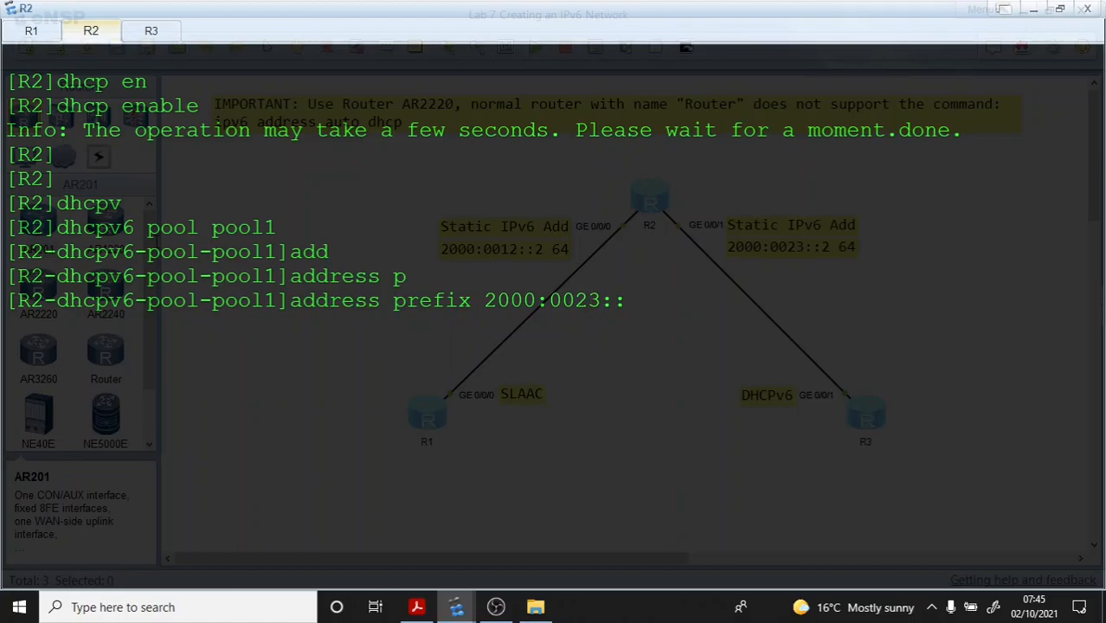
{"action": "type", "text": "/64"}
{"action": "key", "text": "Return"}
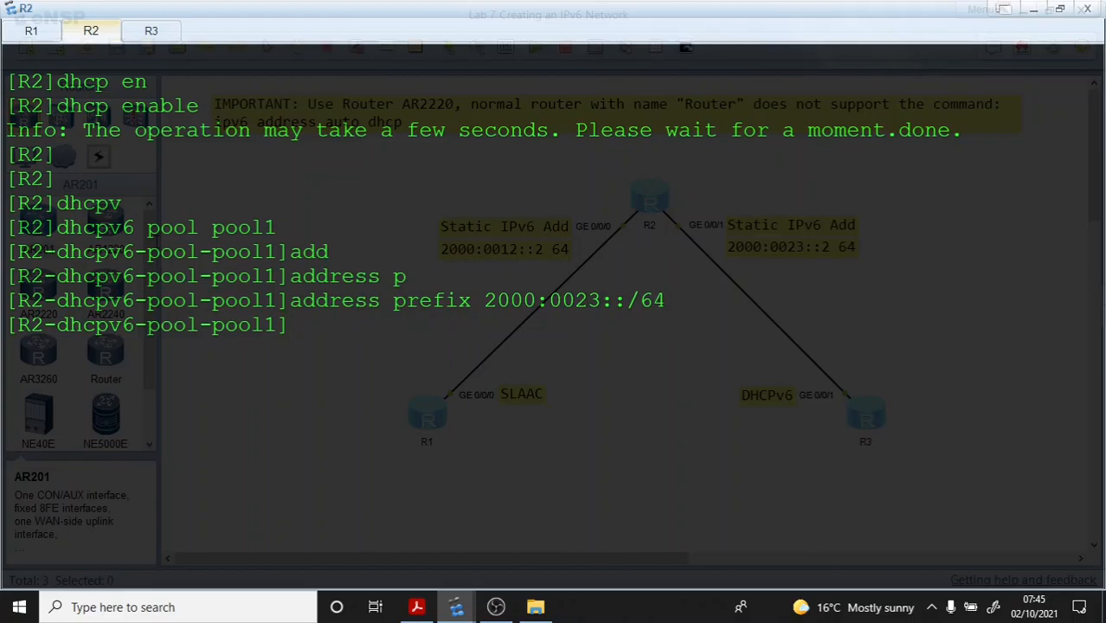
Step: Specify pool1's DNS server with "dns-server 2000:0023::2" and return to system view with "q"
{"action": "type", "text": "dns-server 2000:0023::2"}
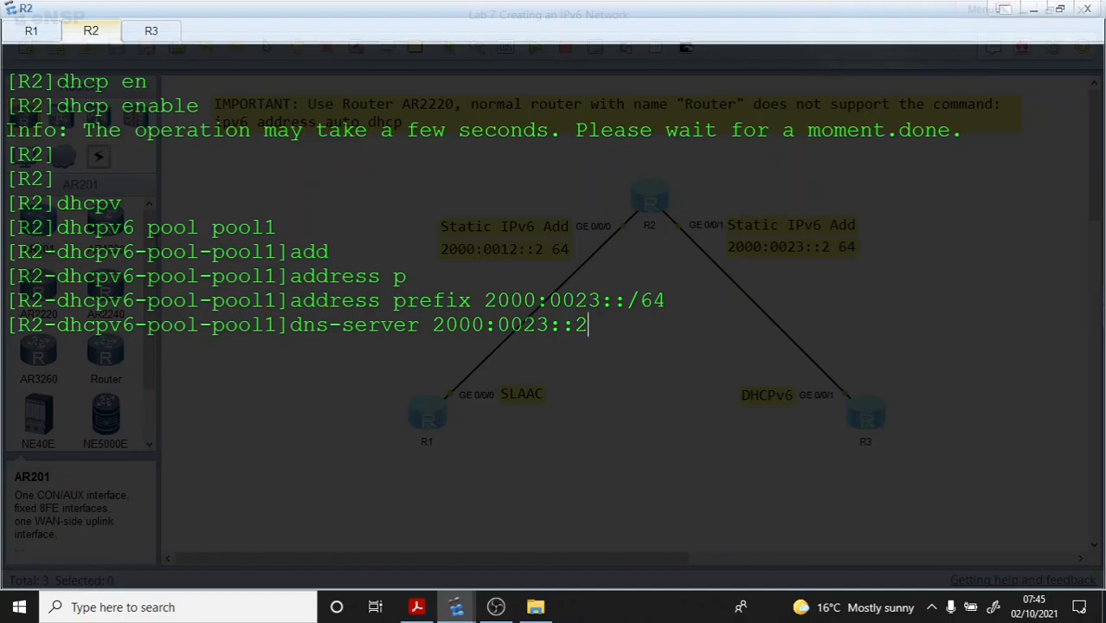
{"action": "key", "text": "Return"}
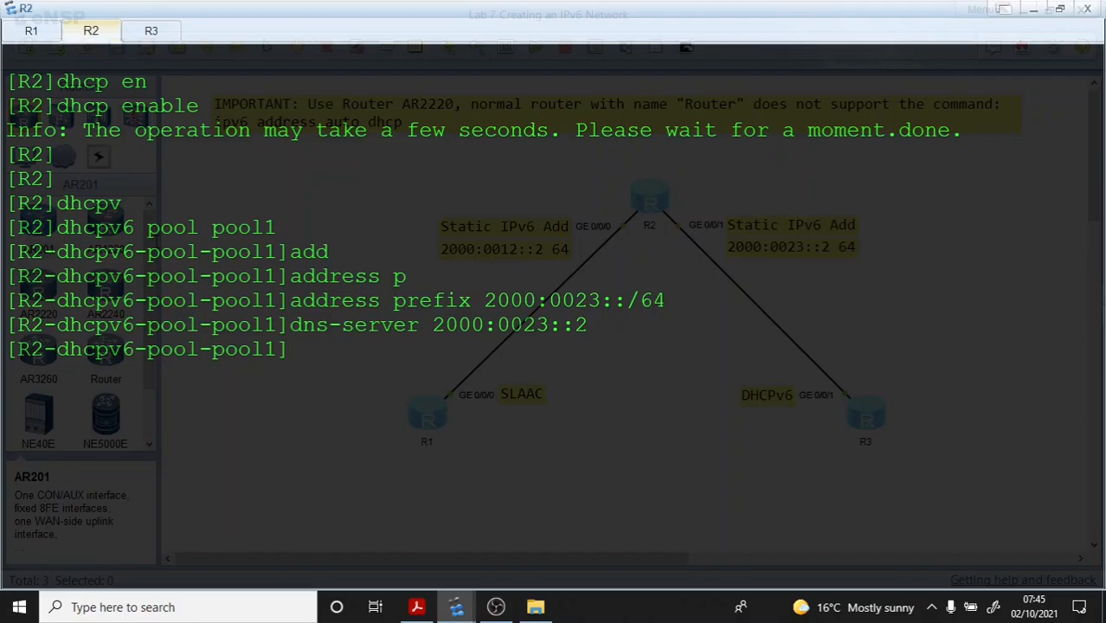
{"action": "type", "text": "q"}
{"action": "key", "text": "BackSpace"}
{"action": "key", "text": "Return"}
{"action": "type", "text": "q"}
{"action": "key", "text": "Return"}
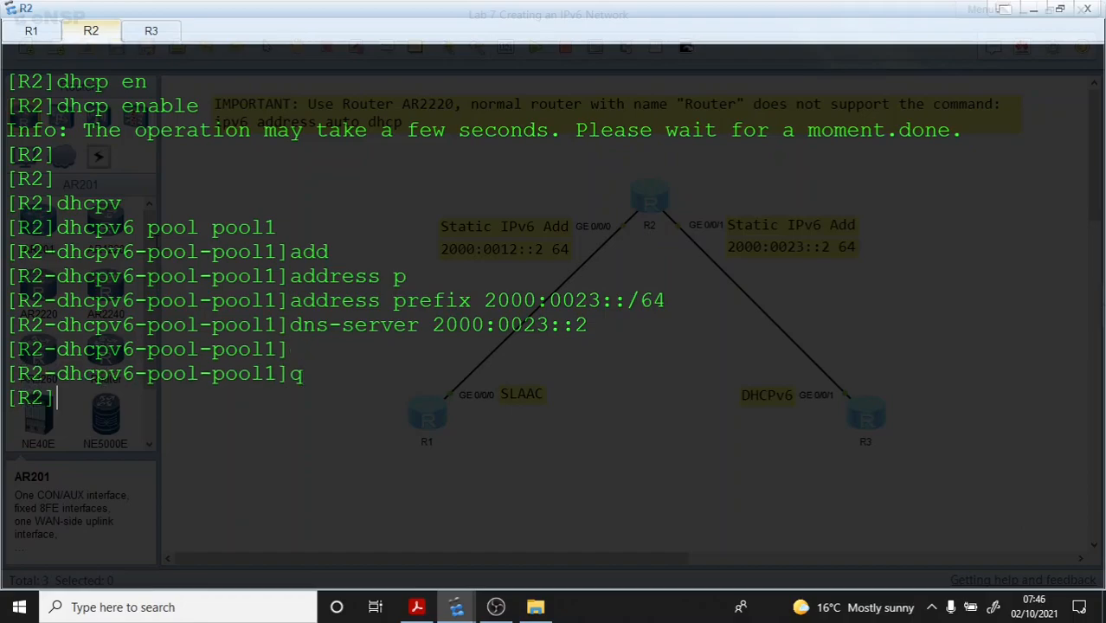
Step: Enter R2's interface view with "int g 0/0/1" and list the options available for the dhcpv6 command
{"action": "key", "text": "Return"}
{"action": "type", "text": "int g 0/0/1"}
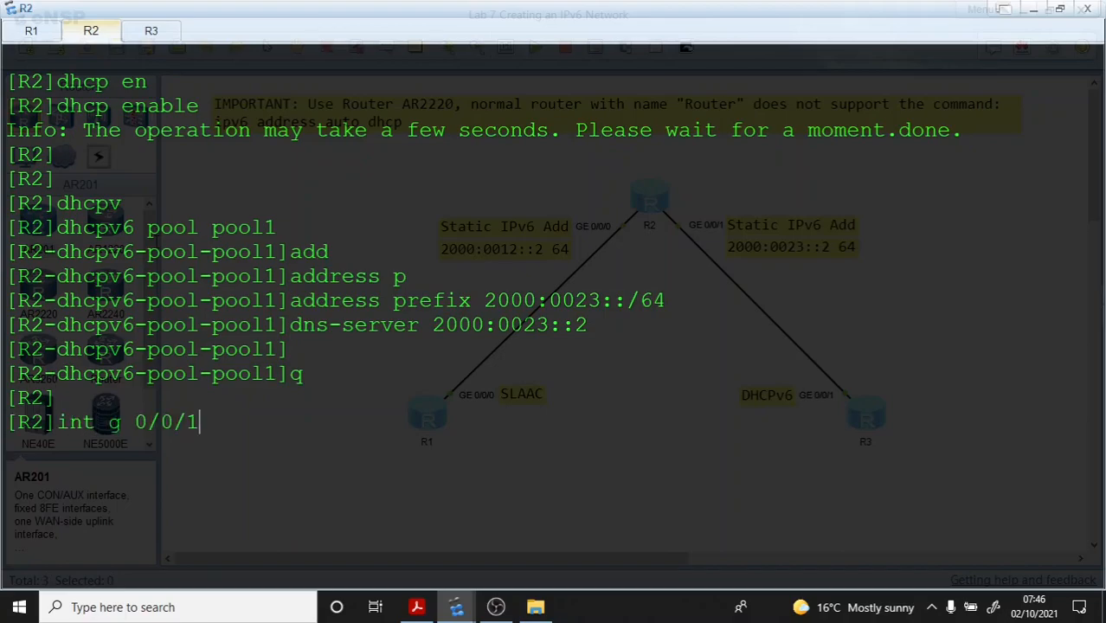
{"action": "key", "text": "Return"}
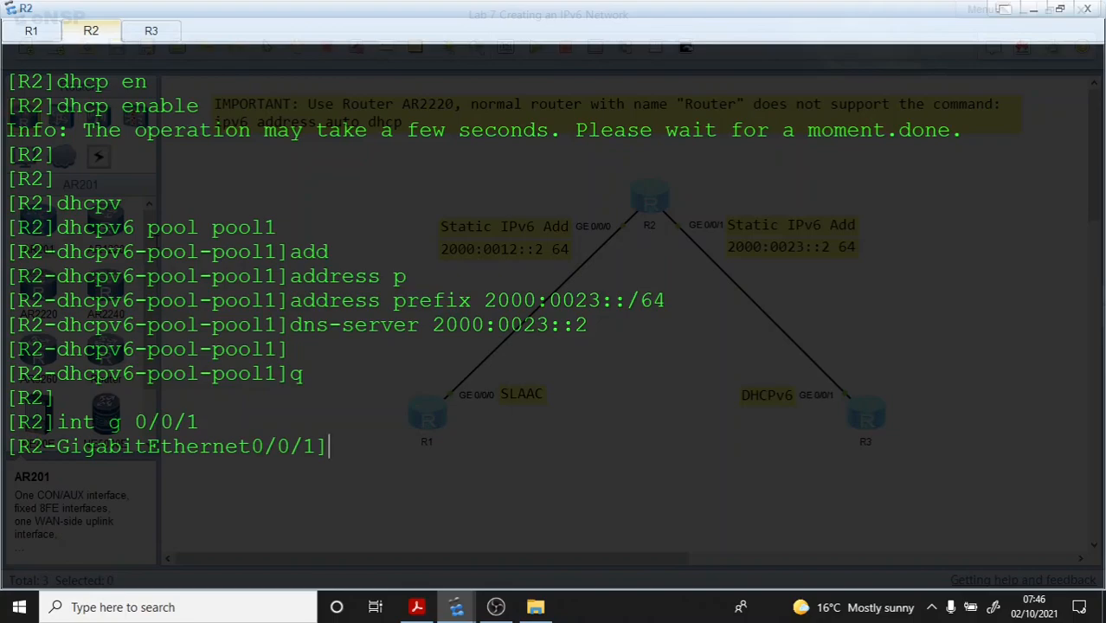
{"action": "type", "text": "dhcpv6"}
{"action": "key", "text": "Tab"}
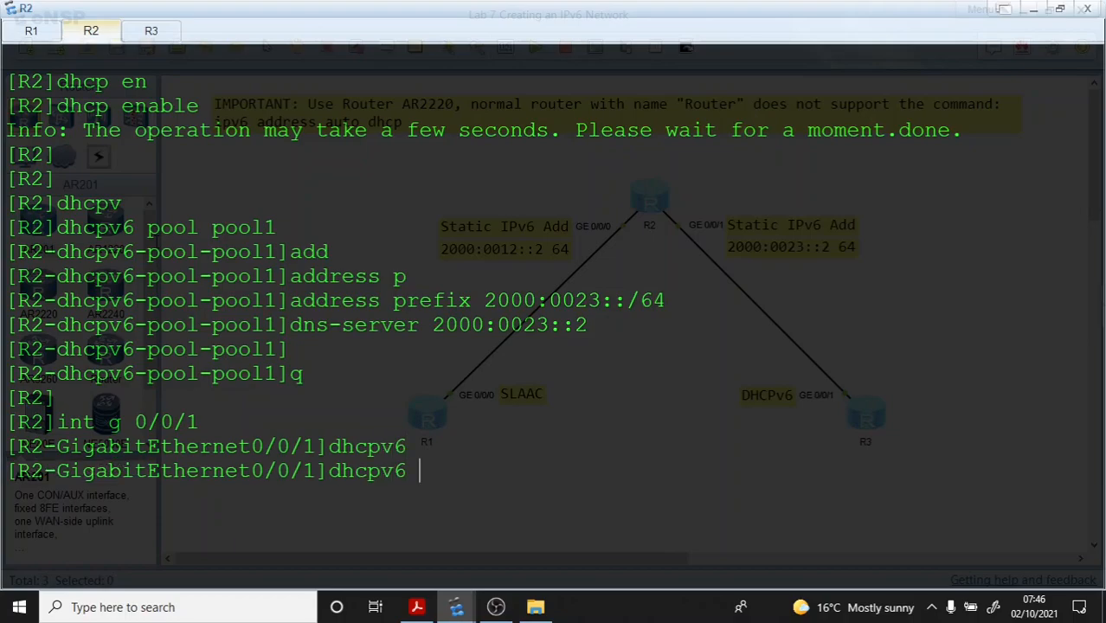
{"action": "type", "text": "/"}
{"action": "key", "text": "BackSpace"}
{"action": "type", "text": "?"}
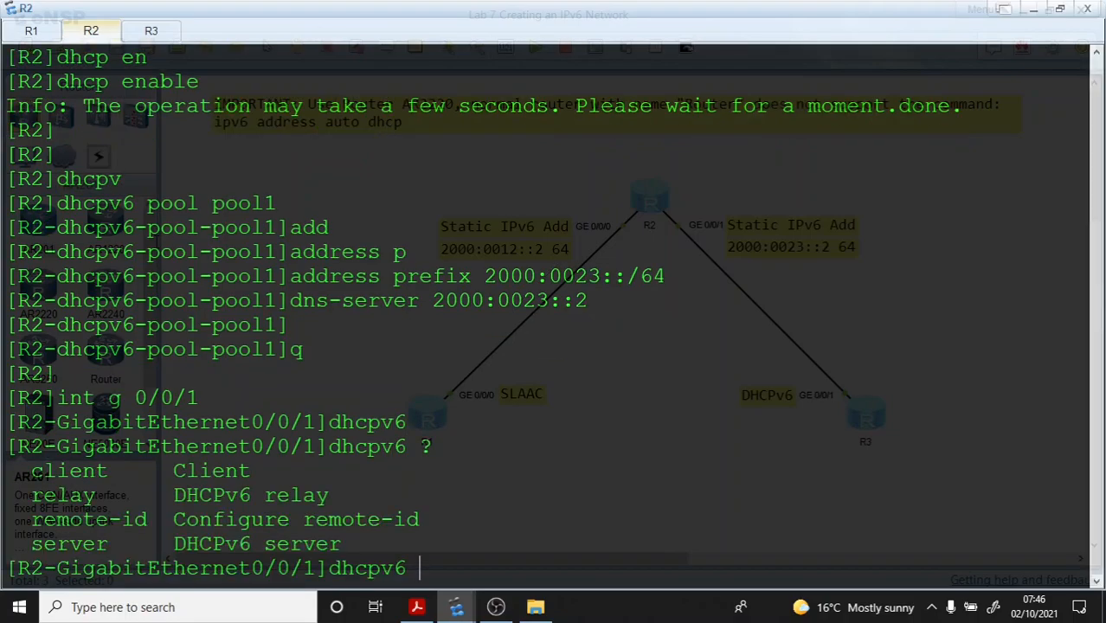
Step: Apply the address pool to R2's GigabitEthernet0/0/1 with "dhcpv6 server pool1", checking the command's parameter help and clearing the console along the way
{"action": "type", "text": "ser"}
{"action": "key", "text": "Tab"}
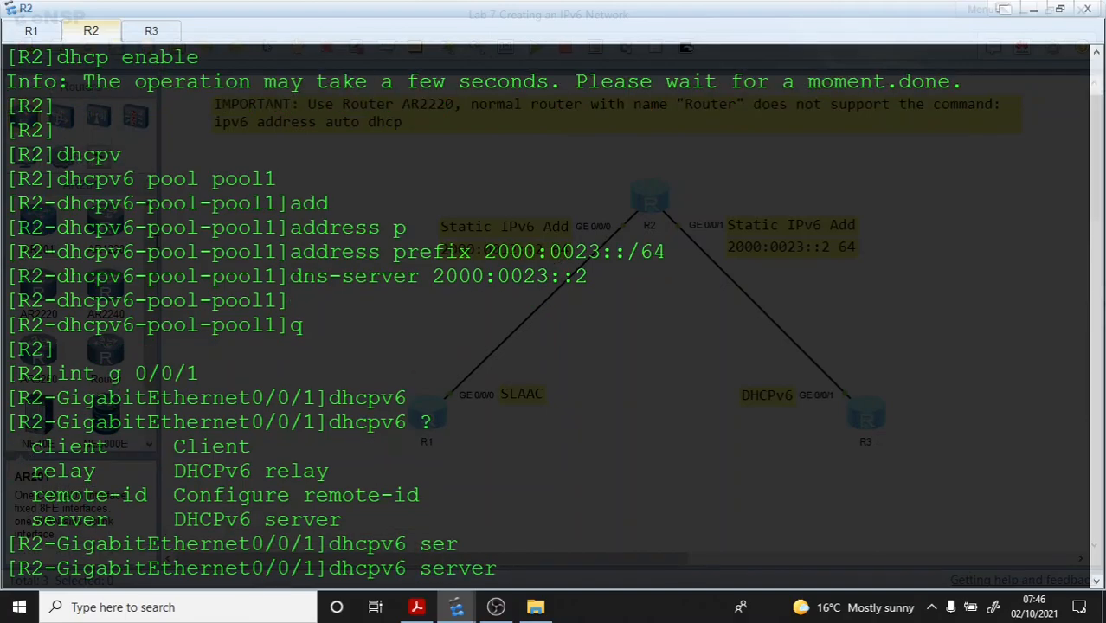
{"action": "type", "text": "?"}
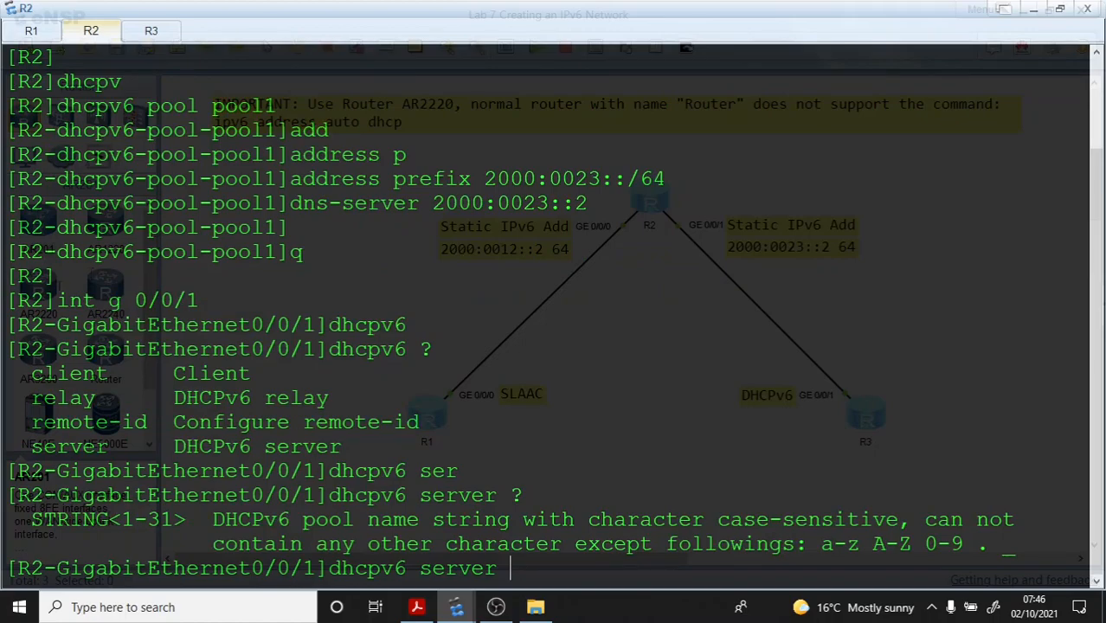
{"action": "left_click_drag", "start_coordinate": [223, 519], "coordinate": [537, 519]}
{"action": "right_click", "coordinate": [511, 347]}
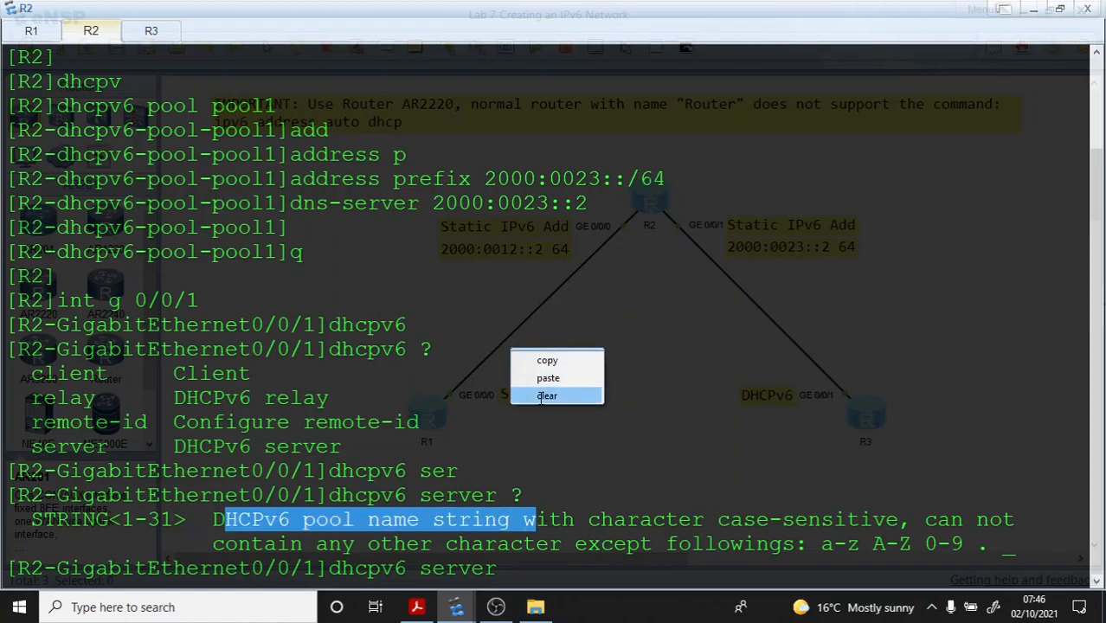
{"action": "left_click", "coordinate": [534, 394]}
{"action": "type", "text": "p"}
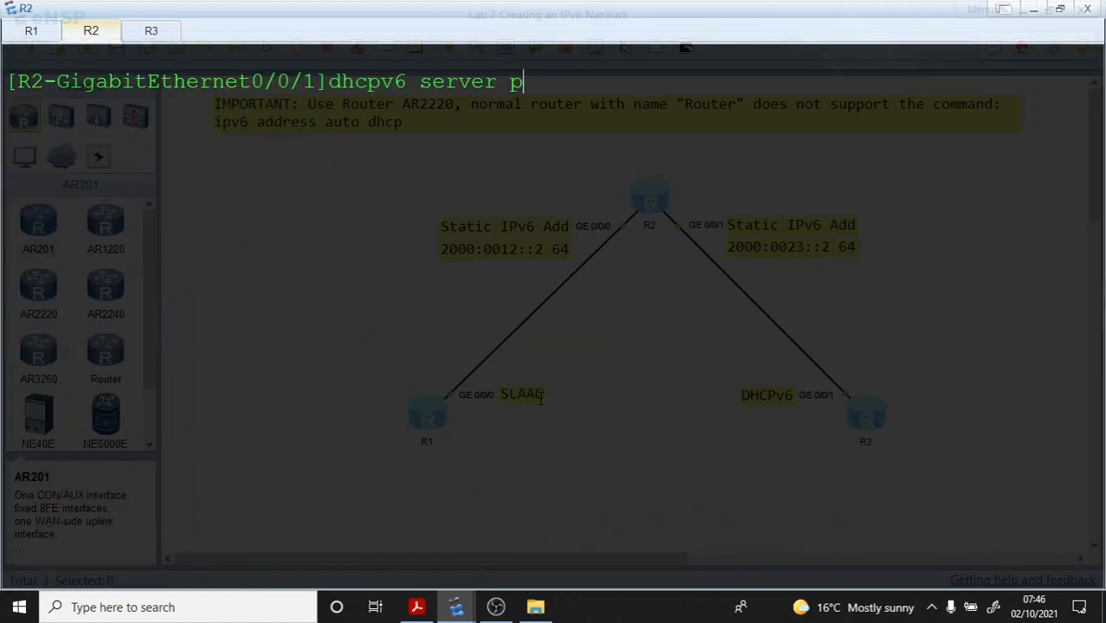
{"action": "type", "text": "ool1"}
{"action": "key", "text": "Return"}
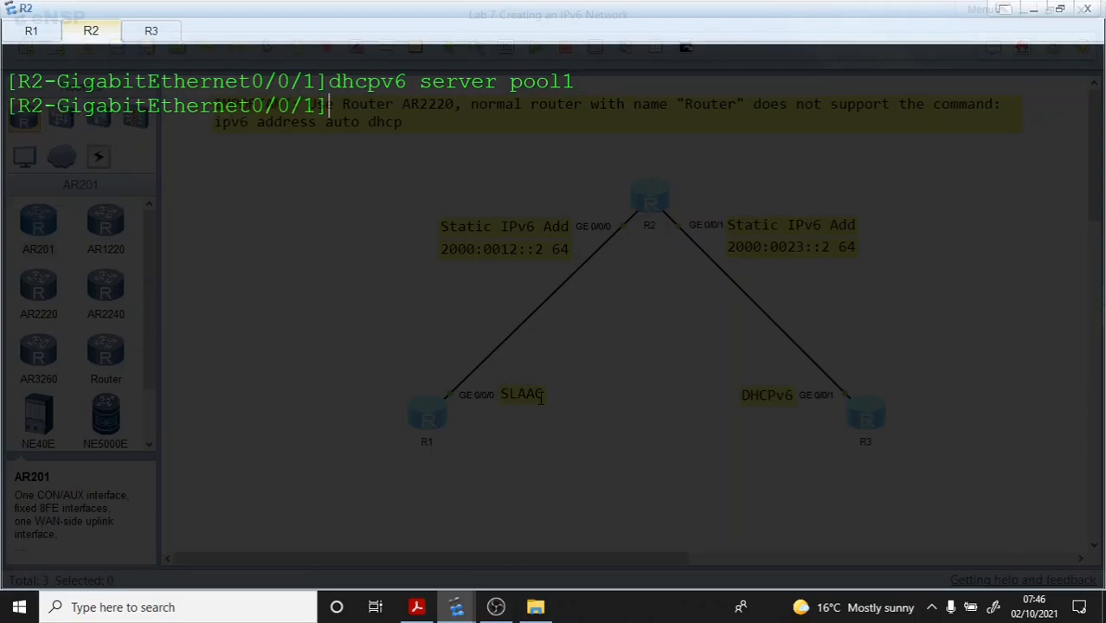
{"action": "key", "text": "Return"}
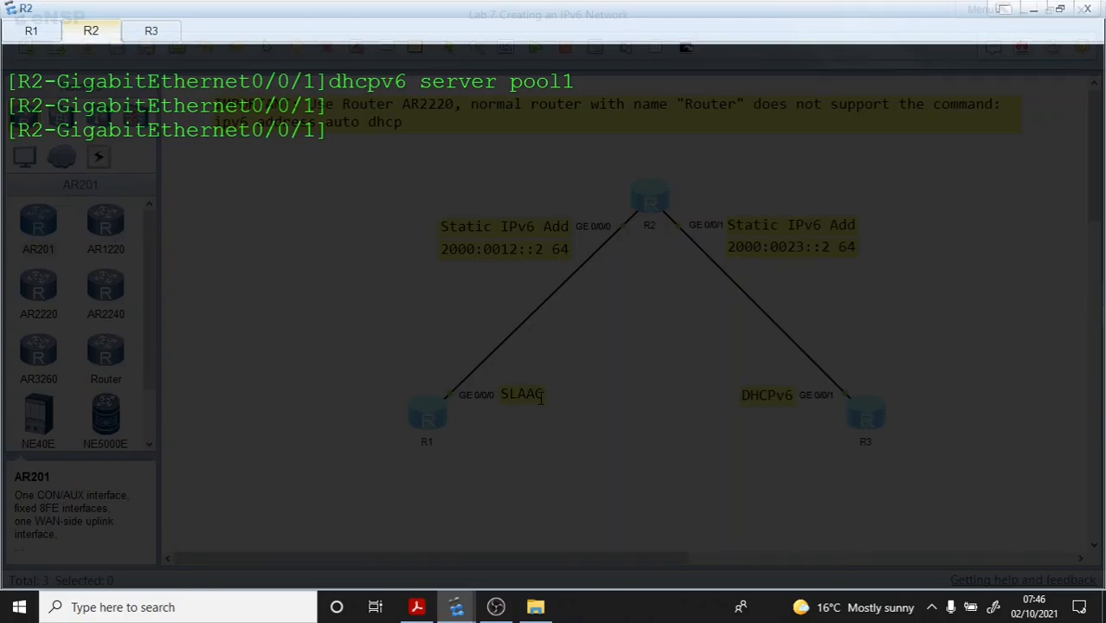
Step: Switch to the lab guide PDF and review the commands for configuring the DHCPv6 client on R3 and displaying its address and DNS information
{"action": "left_click", "coordinate": [416, 607]}
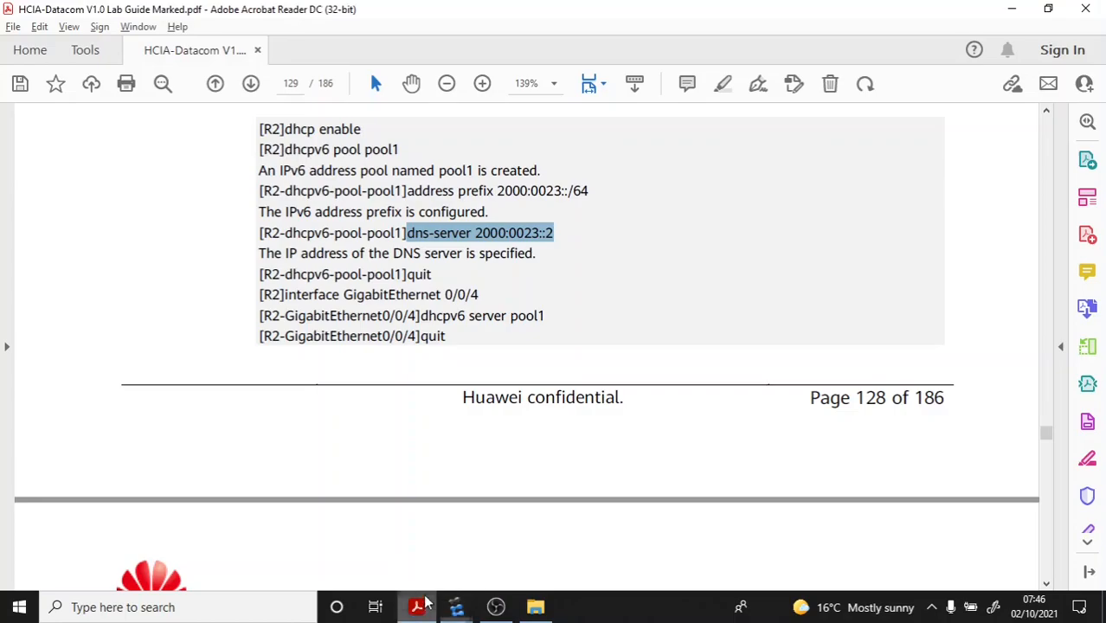
{"action": "scroll", "coordinate": [514, 204], "scroll_direction": "down", "scroll_amount": 10}
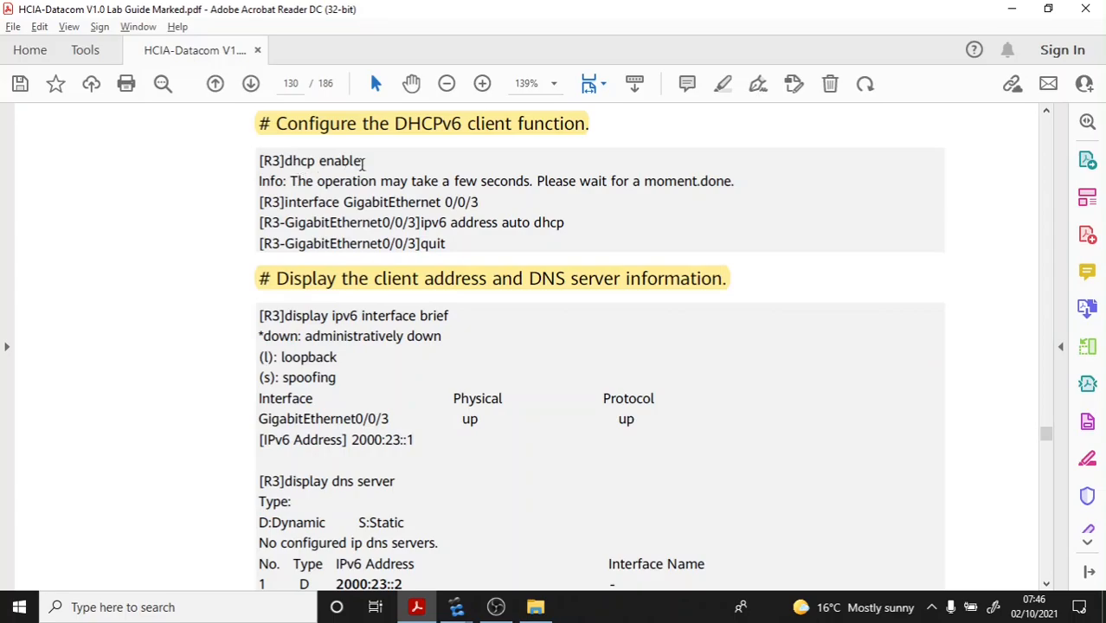
{"action": "left_click_drag", "start_coordinate": [360, 161], "coordinate": [293, 161]}
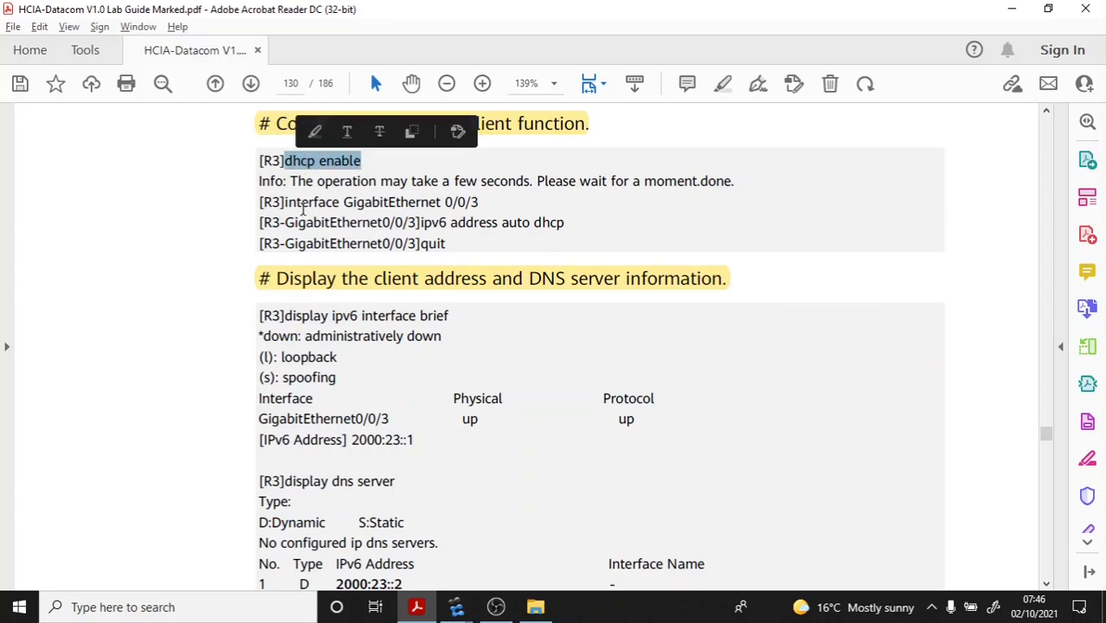
{"action": "left_click", "coordinate": [303, 216]}
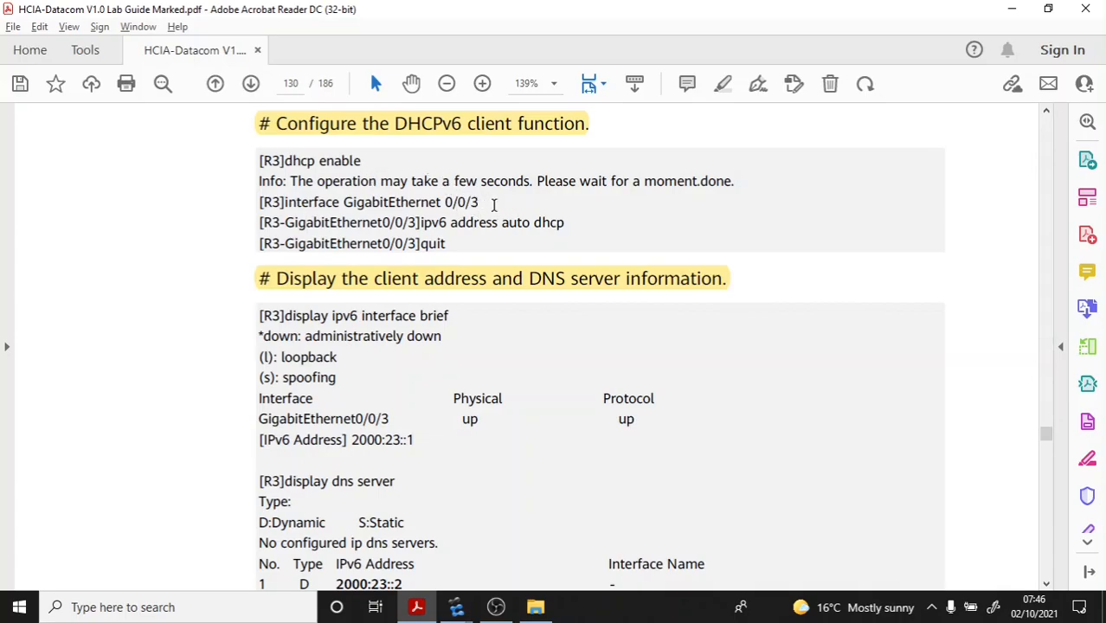
{"action": "left_click_drag", "start_coordinate": [486, 204], "coordinate": [288, 201]}
{"action": "left_click", "coordinate": [485, 225]}
{"action": "left_click_drag", "start_coordinate": [565, 223], "coordinate": [421, 222]}
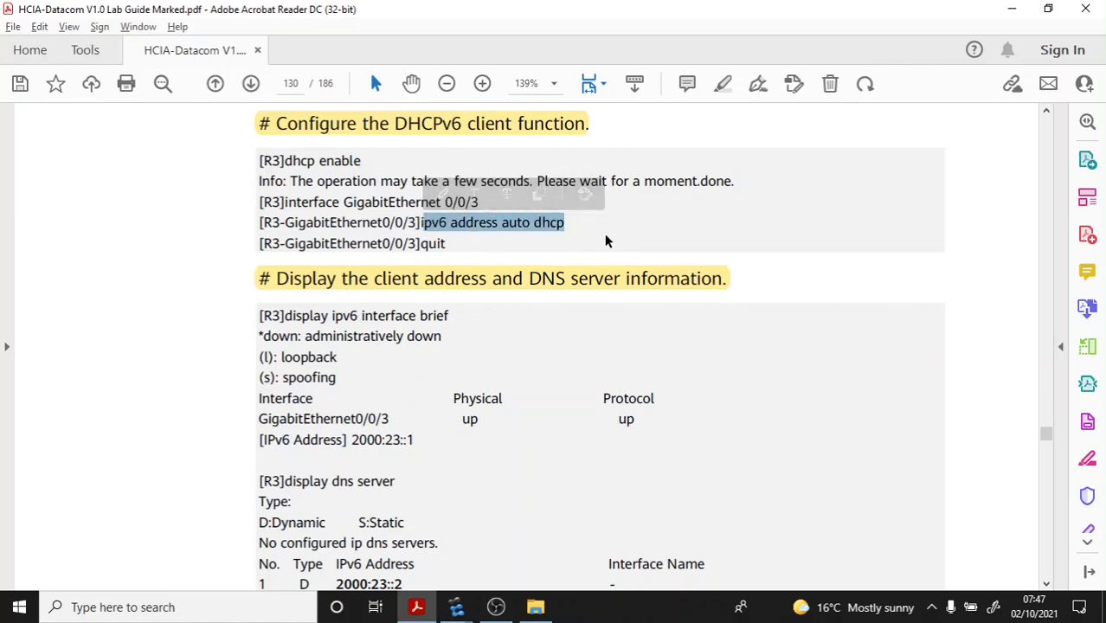
{"action": "scroll", "coordinate": [389, 250], "scroll_direction": "down", "scroll_amount": 3}
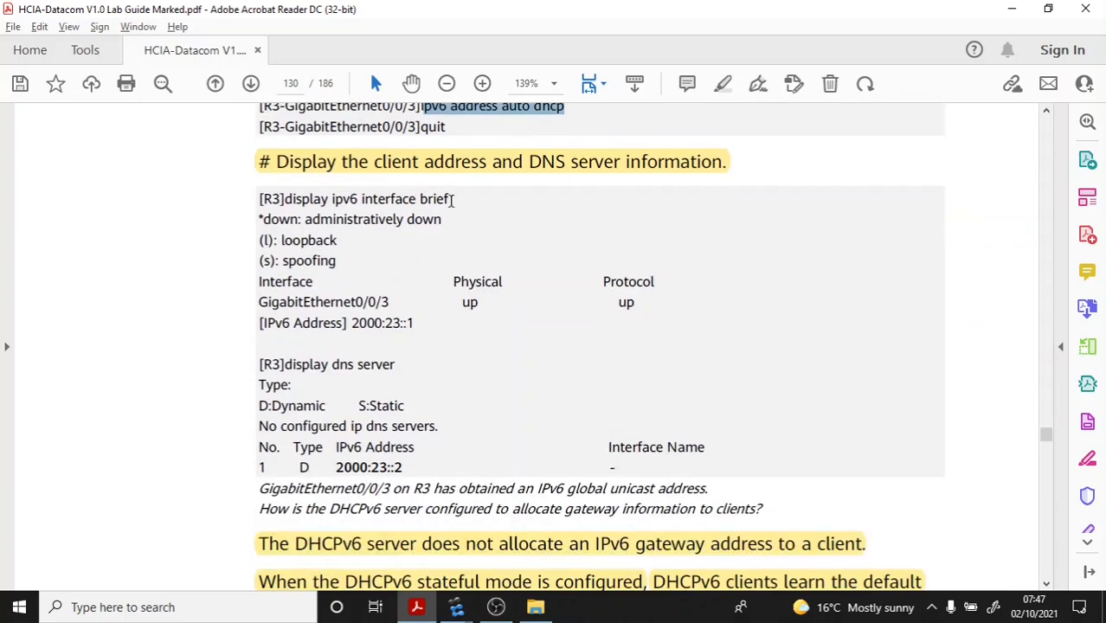
{"action": "left_click_drag", "start_coordinate": [451, 200], "coordinate": [285, 201]}
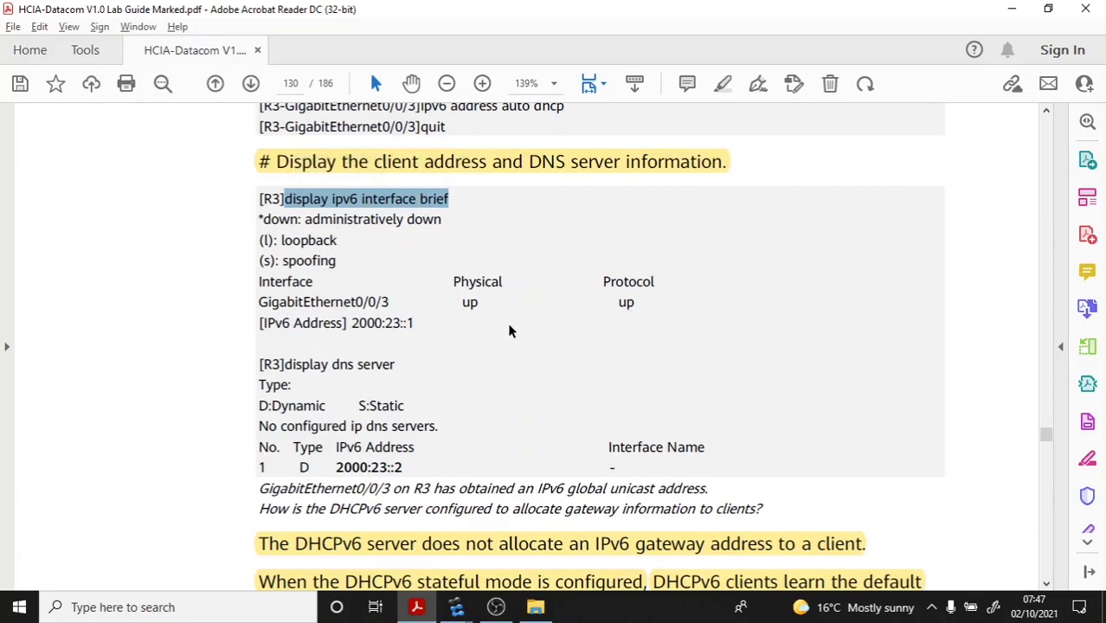
{"action": "scroll", "coordinate": [497, 393], "scroll_direction": "up", "scroll_amount": 1}
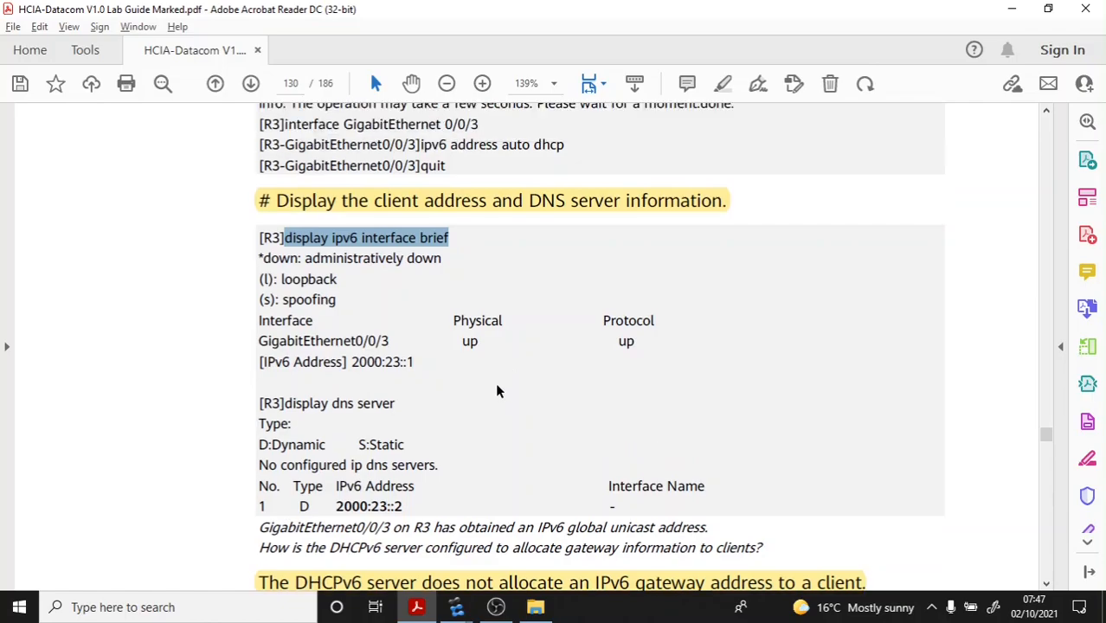
{"action": "left_click", "coordinate": [220, 334]}
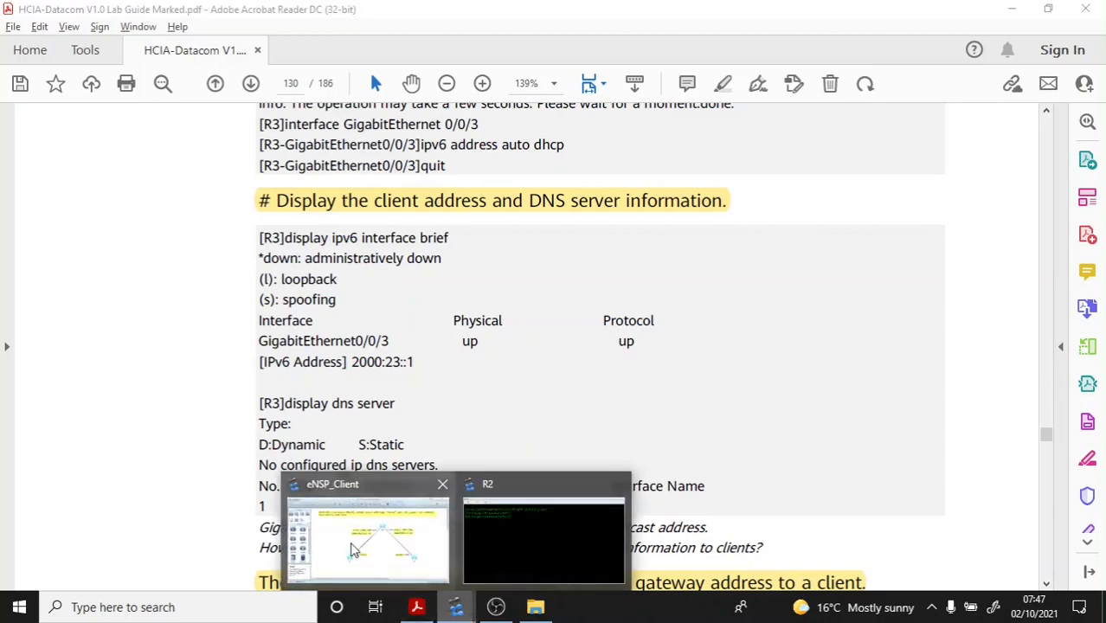
Step: Switch to the eNSP topology and start a packet capture on R3's GE 0/0/1 interface
{"action": "left_click", "coordinate": [456, 607]}
{"action": "mouse_move", "coordinate": [450, 608]}
{"action": "left_click", "coordinate": [484, 571]}
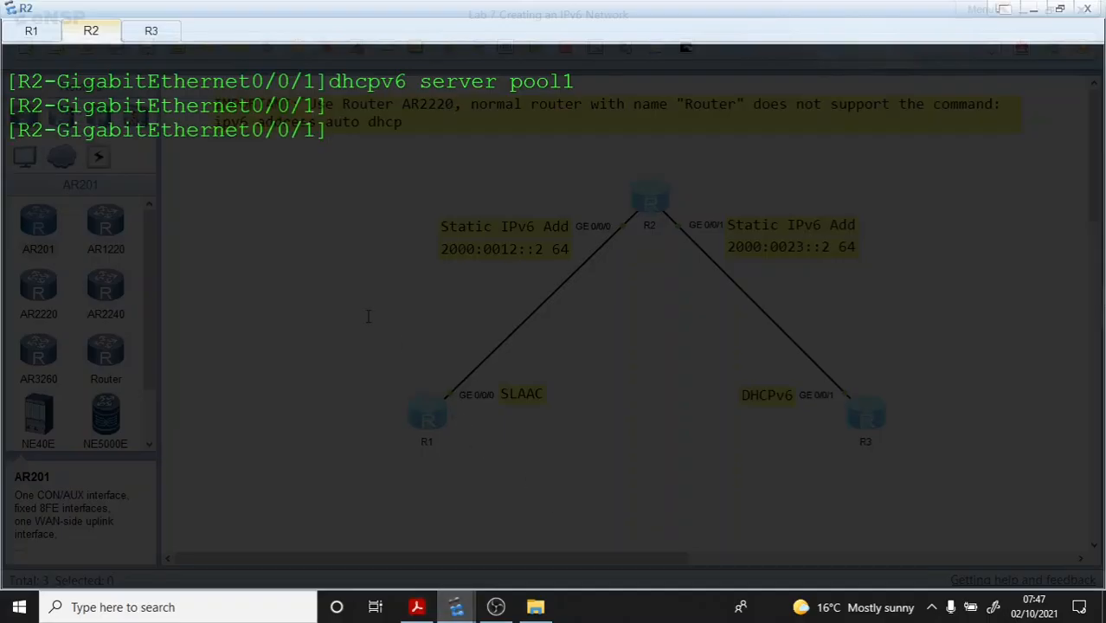
{"action": "key", "text": "alt+Tab"}
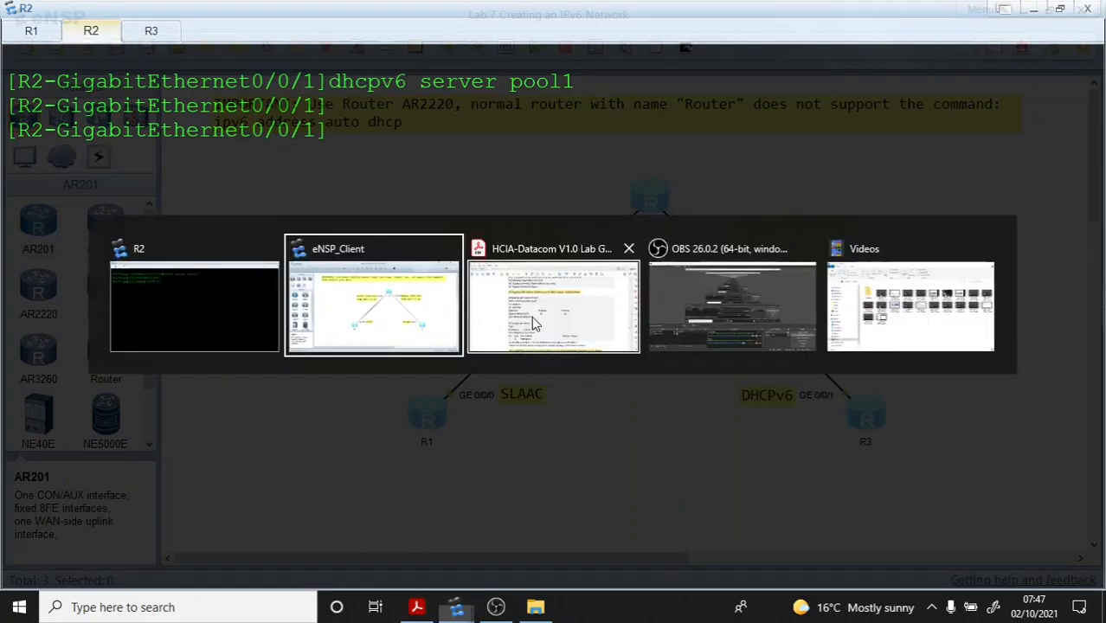
{"action": "right_click", "coordinate": [847, 403]}
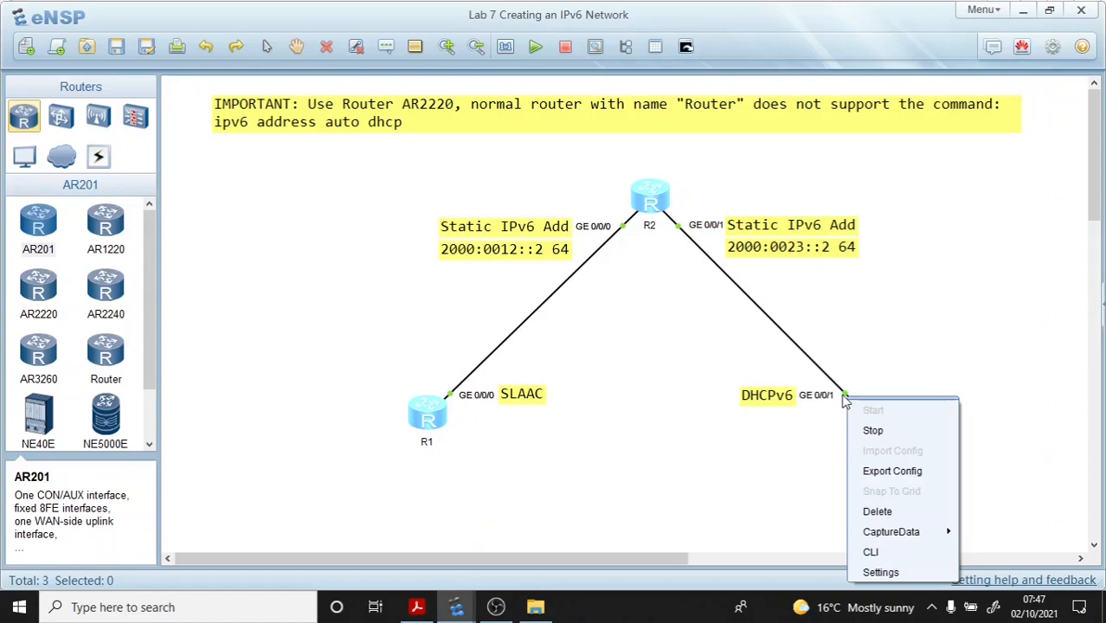
{"action": "right_click", "coordinate": [845, 398]}
{"action": "left_click", "coordinate": [874, 425]}
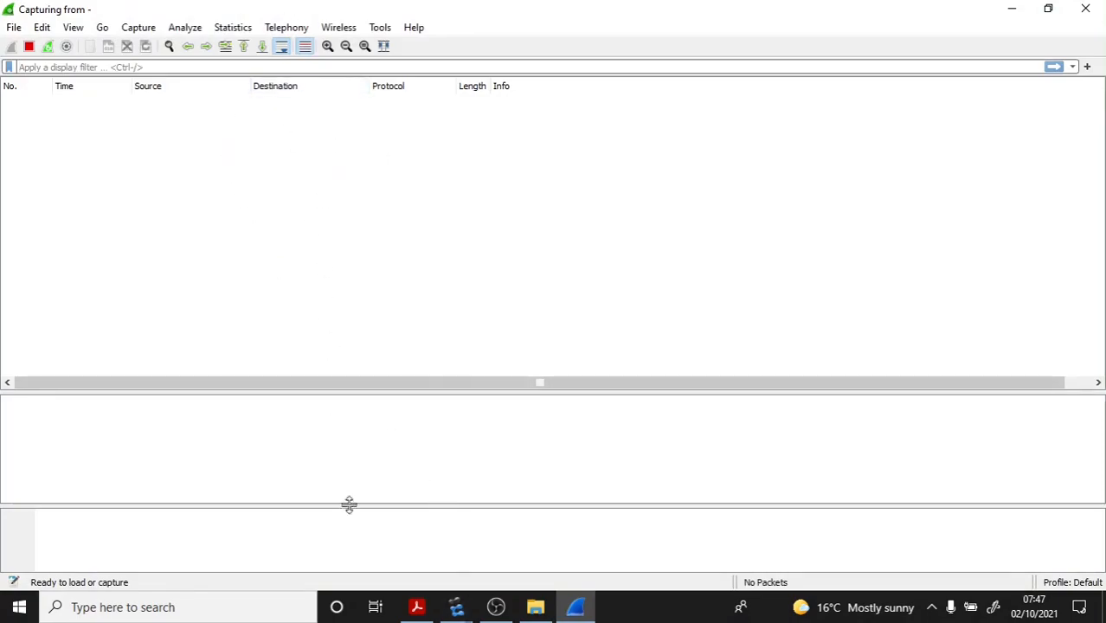
Step: Bring the router console up as a smaller window over the Wireshark capture and show R3's session
{"action": "left_click", "coordinate": [461, 608]}
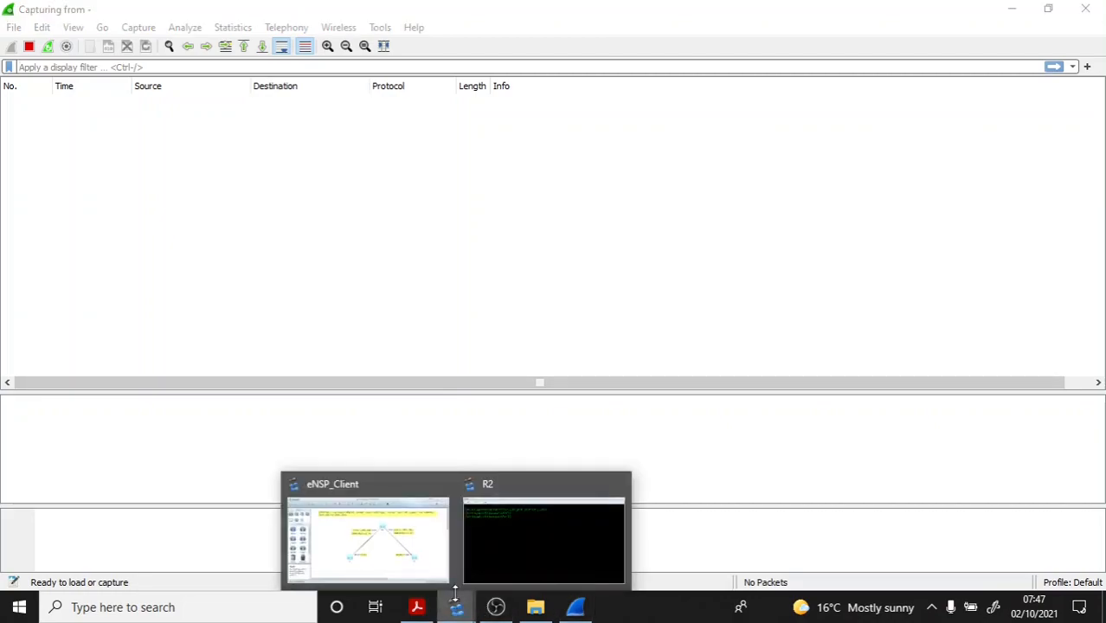
{"action": "left_click", "coordinate": [513, 551]}
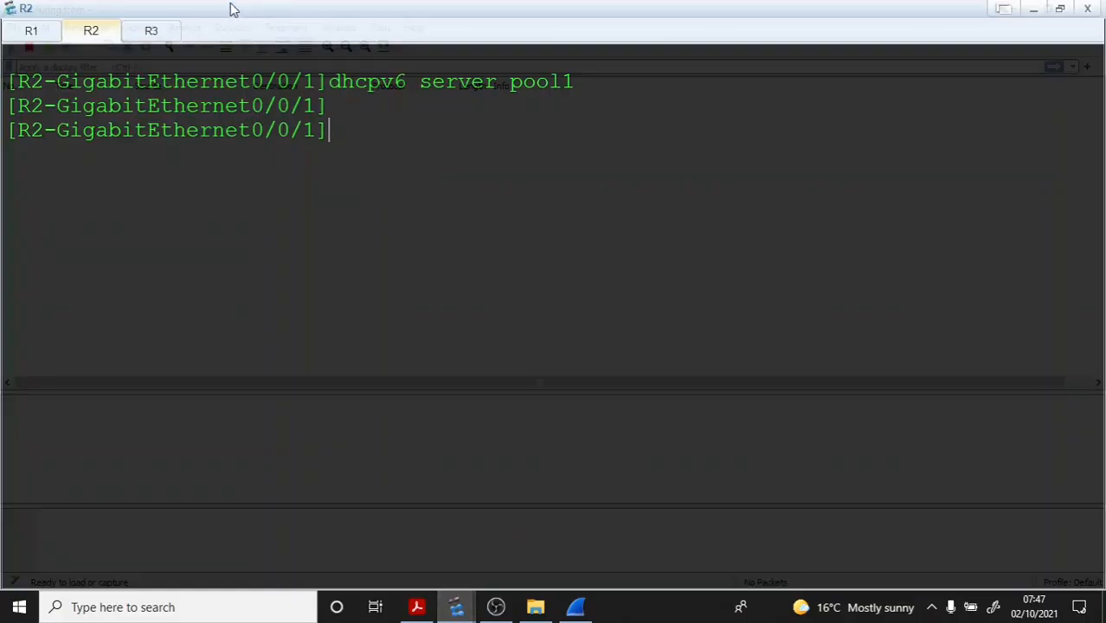
{"action": "left_click_drag", "start_coordinate": [232, 9], "coordinate": [668, 119]}
{"action": "left_click", "coordinate": [566, 144]}
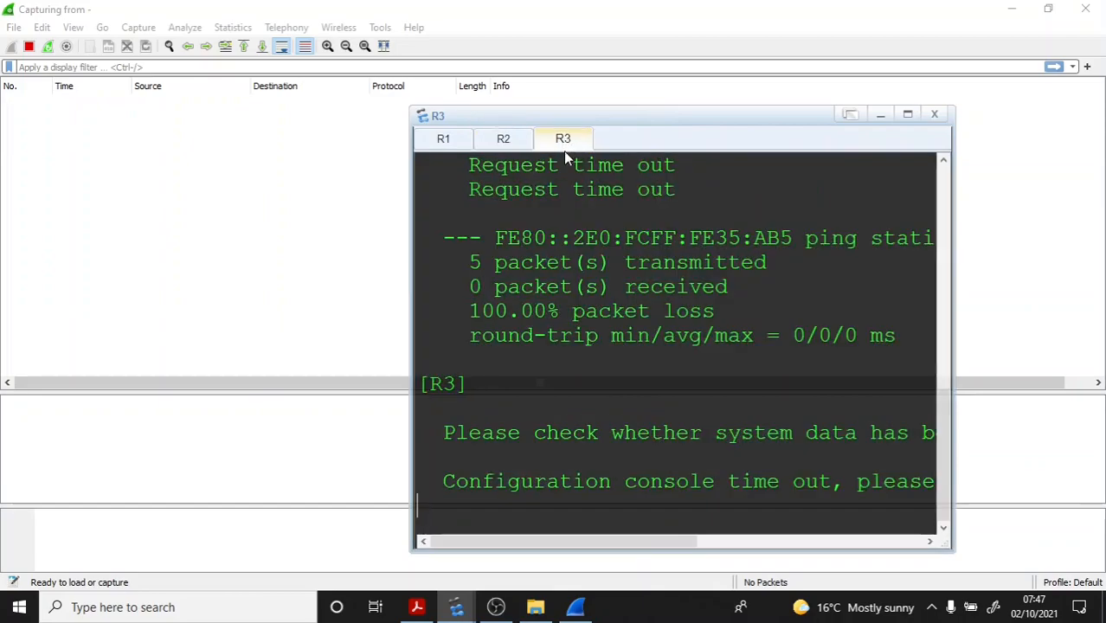
{"action": "left_click", "coordinate": [530, 254]}
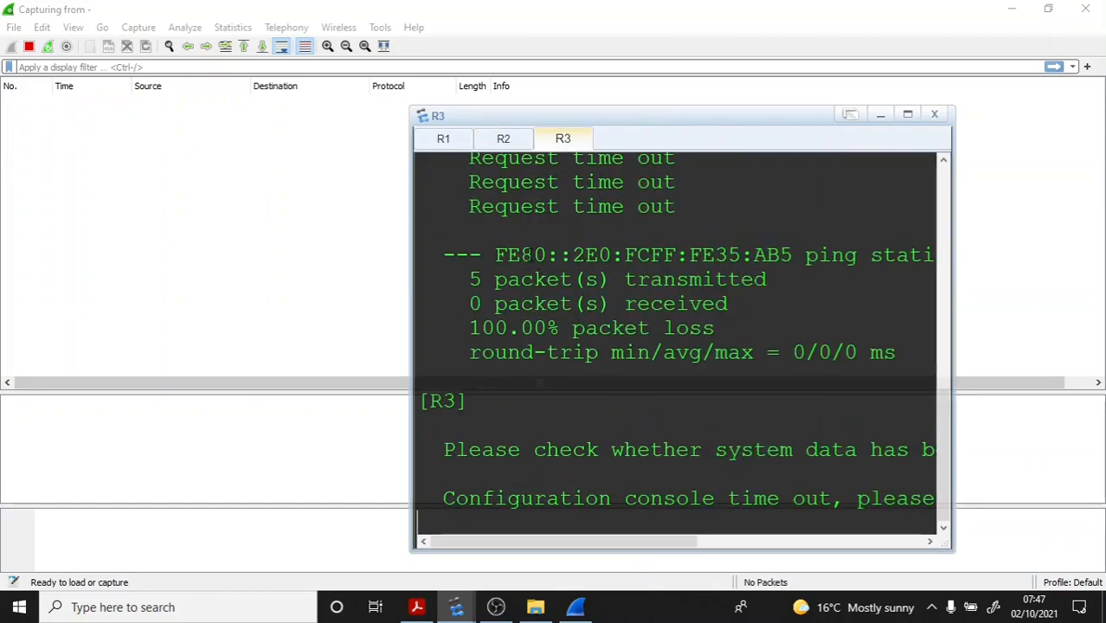
Step: Turn off terminal monitoring on R3 with "u t m" and enter system view with "sys"
{"action": "key", "text": "Return"}
{"action": "type", "text": "u t m"}
{"action": "key", "text": "Return"}
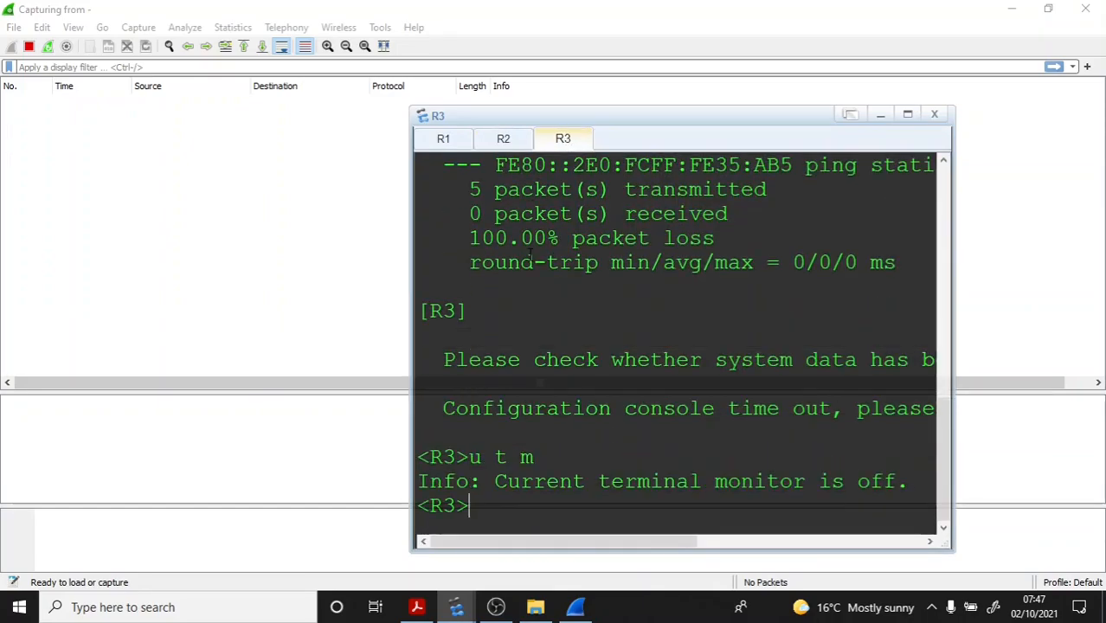
{"action": "type", "text": "sys"}
{"action": "key", "text": "Return"}
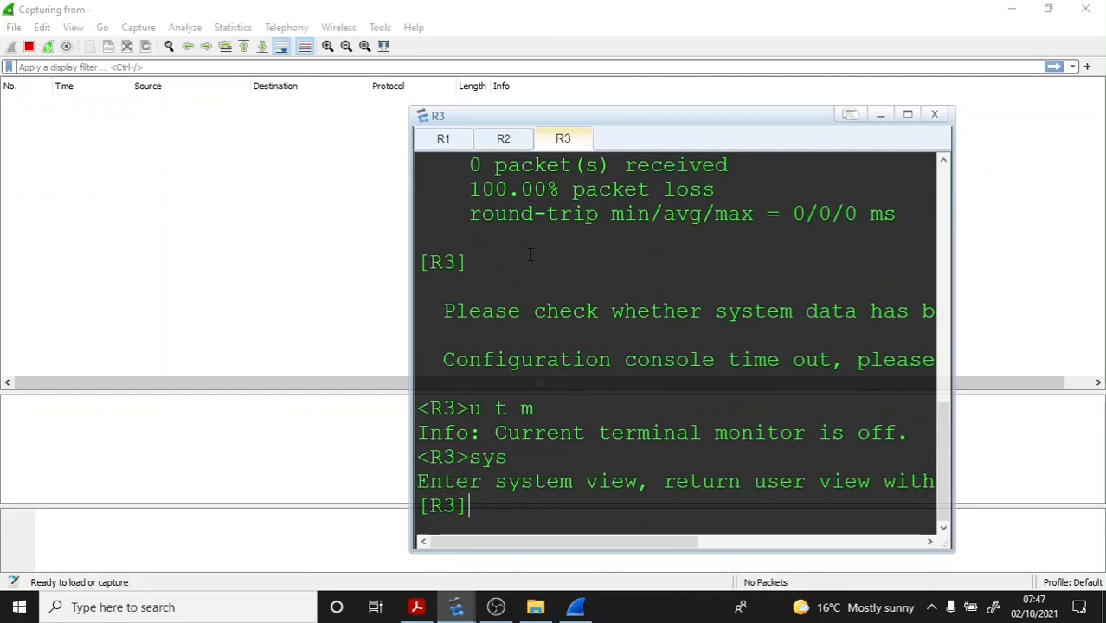
Step: Clear R3's console and move its window aside to uncover the Wireshark packet list columns
{"action": "right_click", "coordinate": [531, 254]}
{"action": "left_click", "coordinate": [579, 301]}
{"action": "right_click", "coordinate": [580, 263]}
{"action": "left_click", "coordinate": [606, 309]}
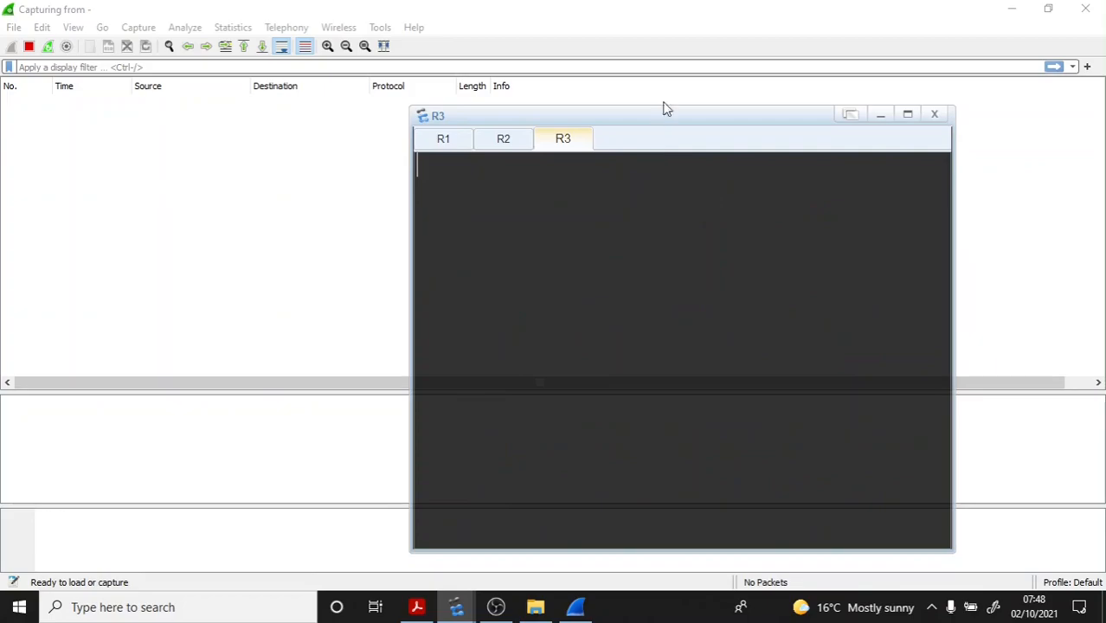
{"action": "left_click_drag", "start_coordinate": [679, 106], "coordinate": [822, 83]}
Step: Enable DHCP globally on R3 with "dhcp enable"
{"action": "key", "text": "Return"}
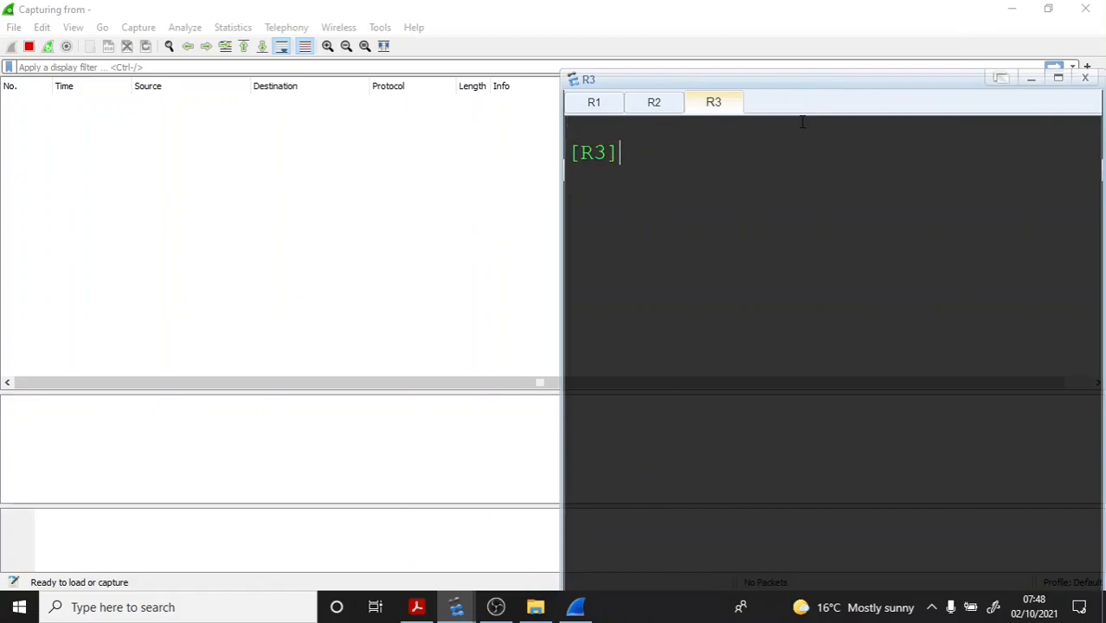
{"action": "type", "text": "dhcp enable"}
{"action": "key", "text": "Return"}
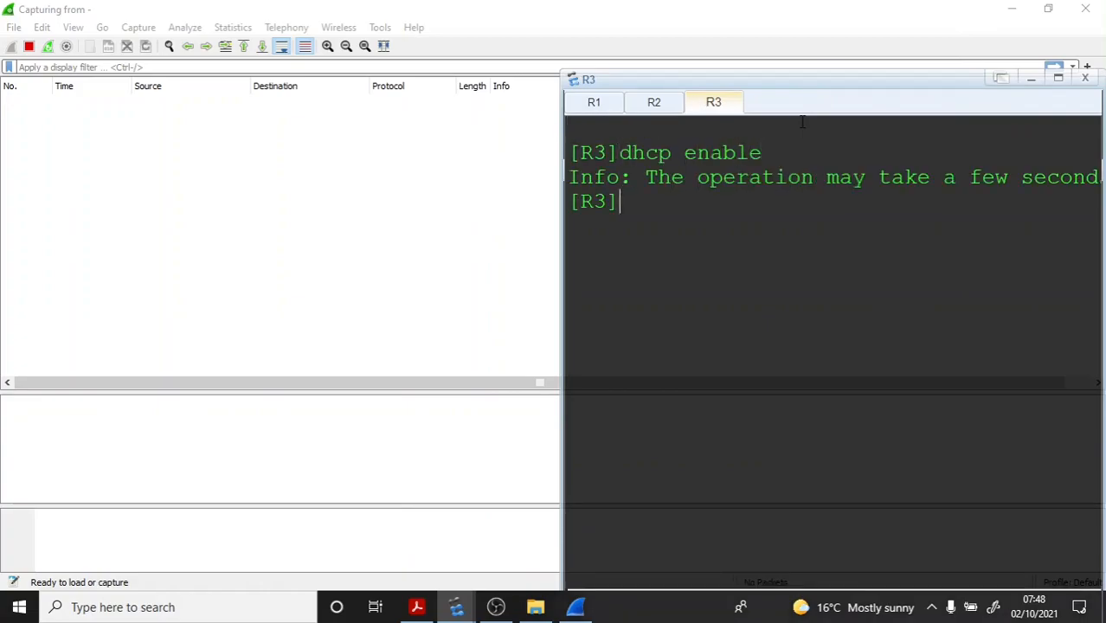
Step: Set R3's interface g 0/0/1 to obtain its IPv6 address through DHCPv6 with "ipv6 address auto dhcp"
{"action": "type", "text": "int g 0/0/1"}
{"action": "key", "text": "Return"}
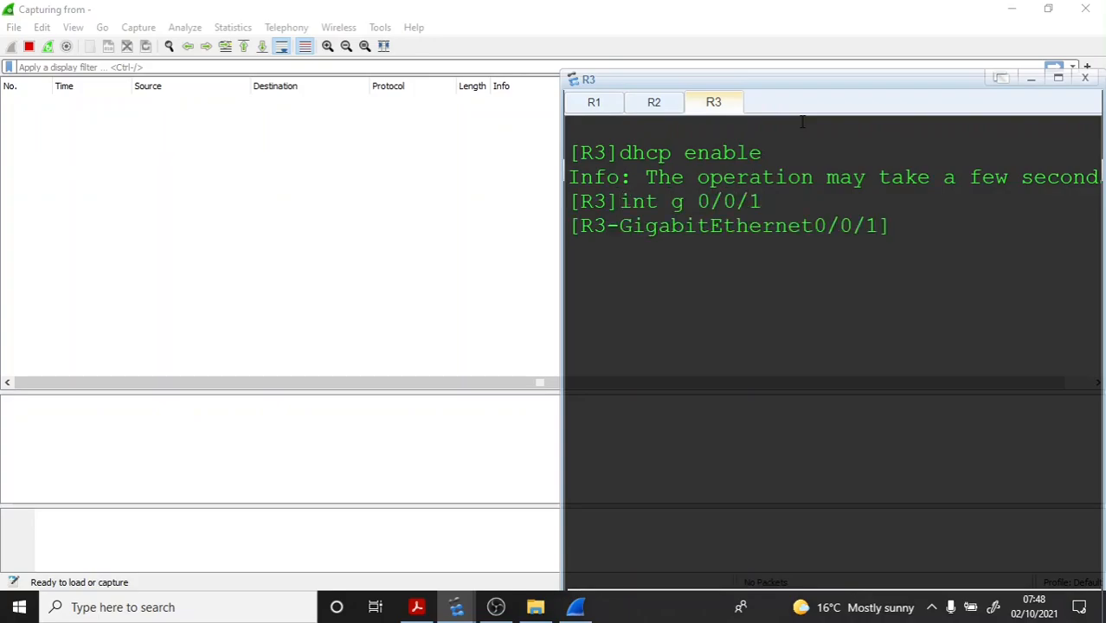
{"action": "type", "text": "ipv6 add"}
{"action": "key", "text": "Tab"}
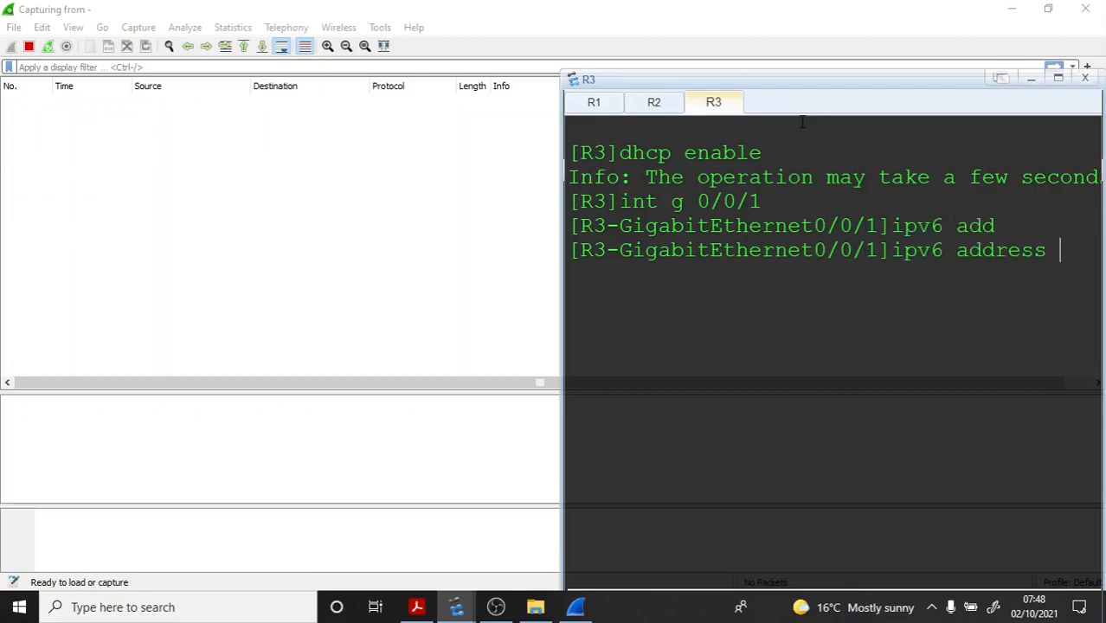
{"action": "type", "text": "au"}
{"action": "key", "text": "Tab"}
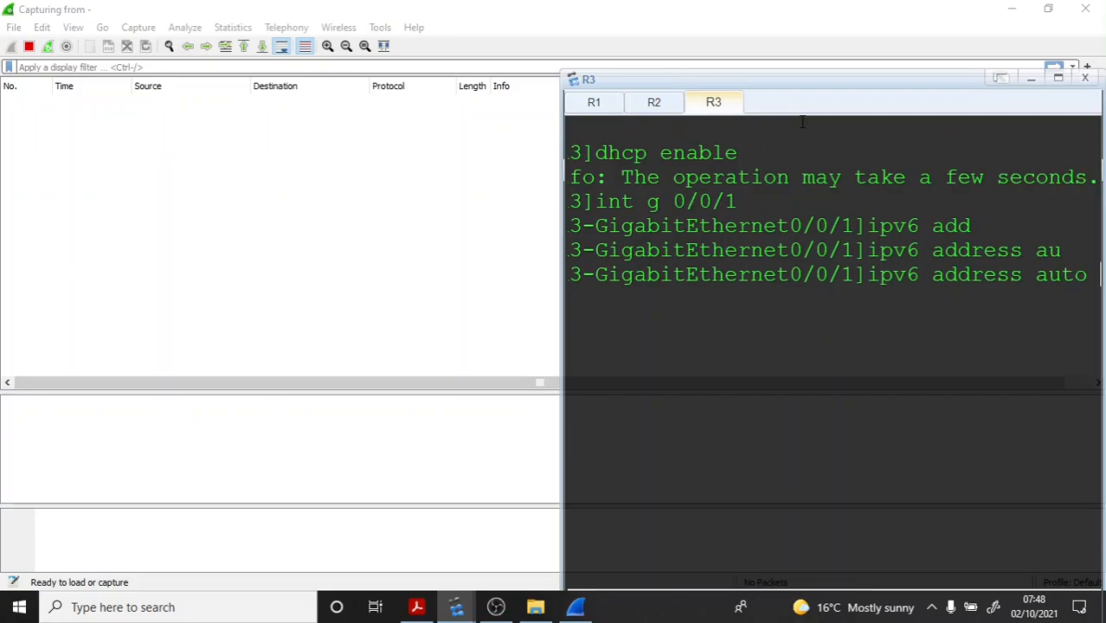
{"action": "type", "text": "?"}
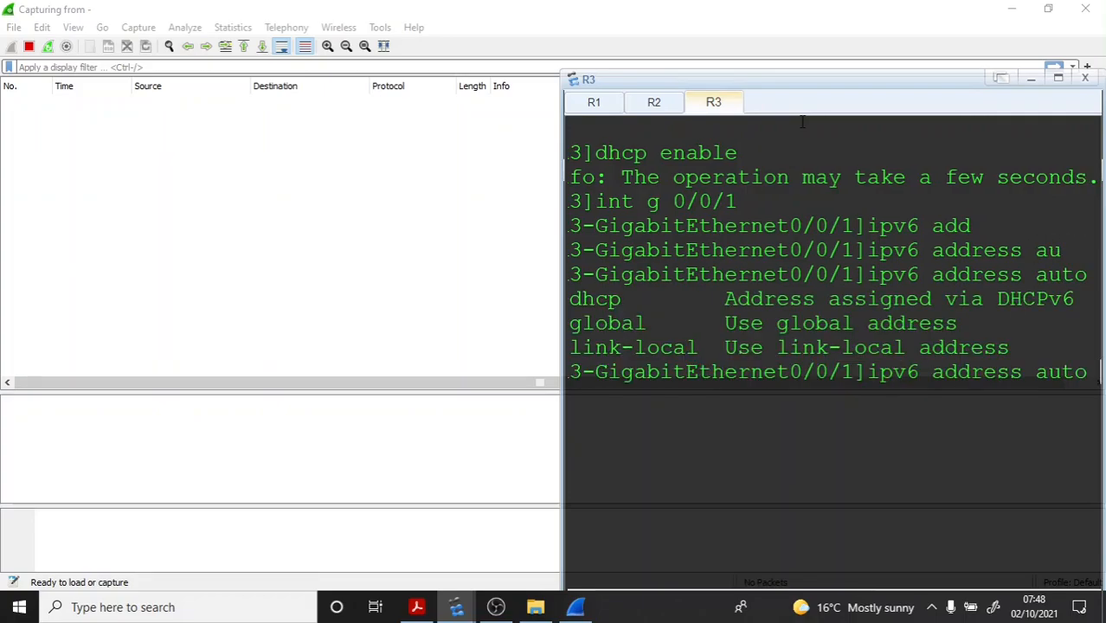
{"action": "type", "text": "d"}
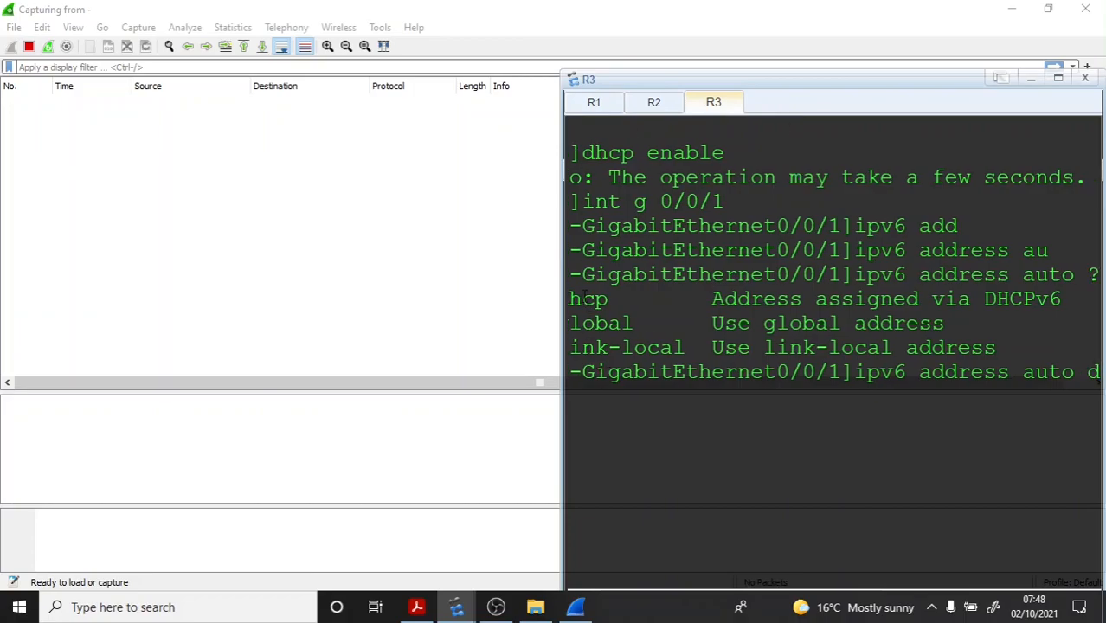
{"action": "key", "text": "Tab"}
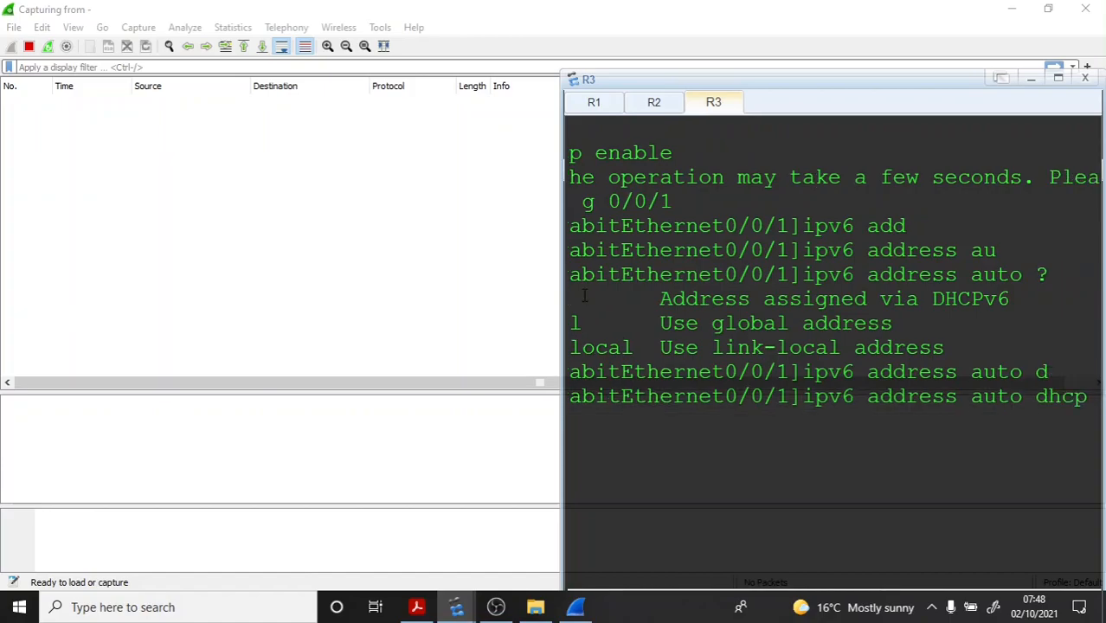
{"action": "key", "text": "Return"}
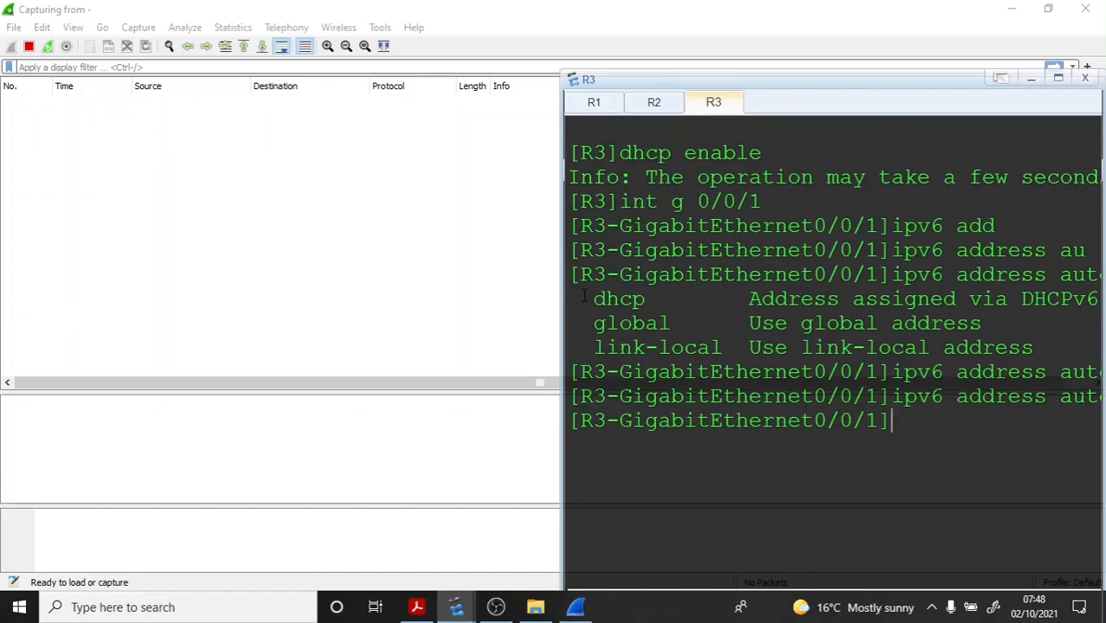
{"action": "key", "text": "Return"}
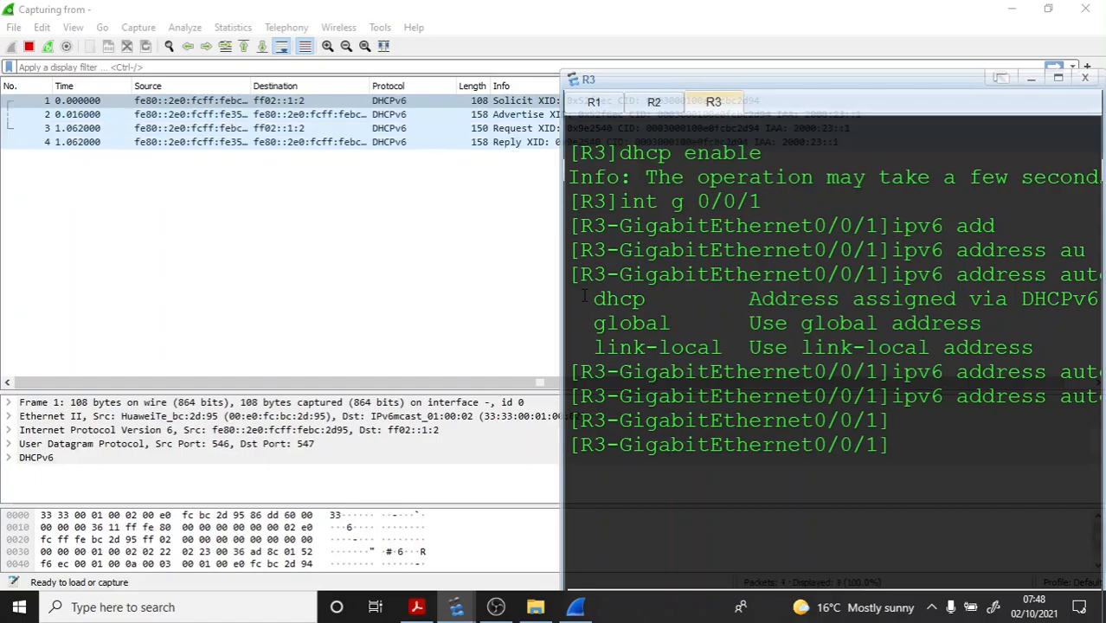
Step: Bring the Wireshark capture forward and examine the DHCPv6 Solicit, Advertise, Request and Reply packets
{"action": "left_click", "coordinate": [61, 227]}
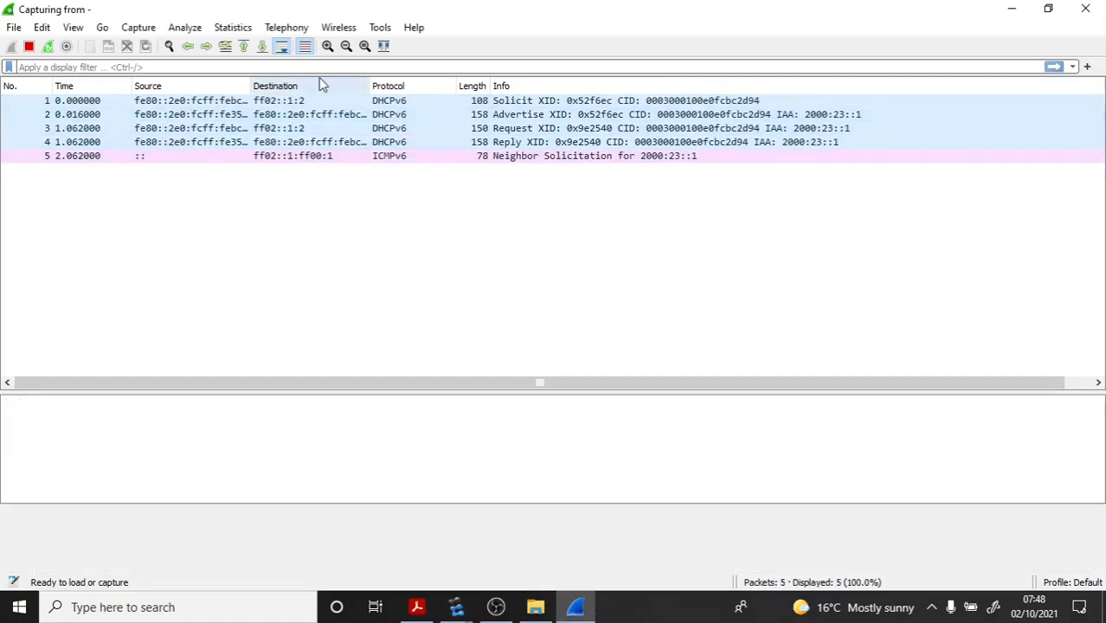
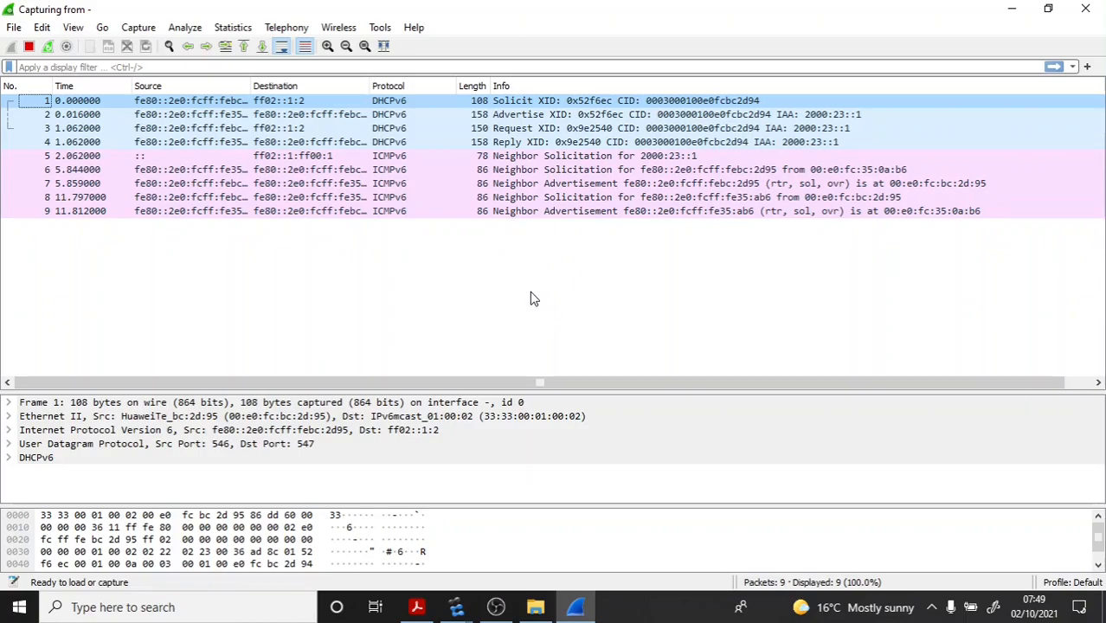
{"action": "left_click", "coordinate": [516, 114]}
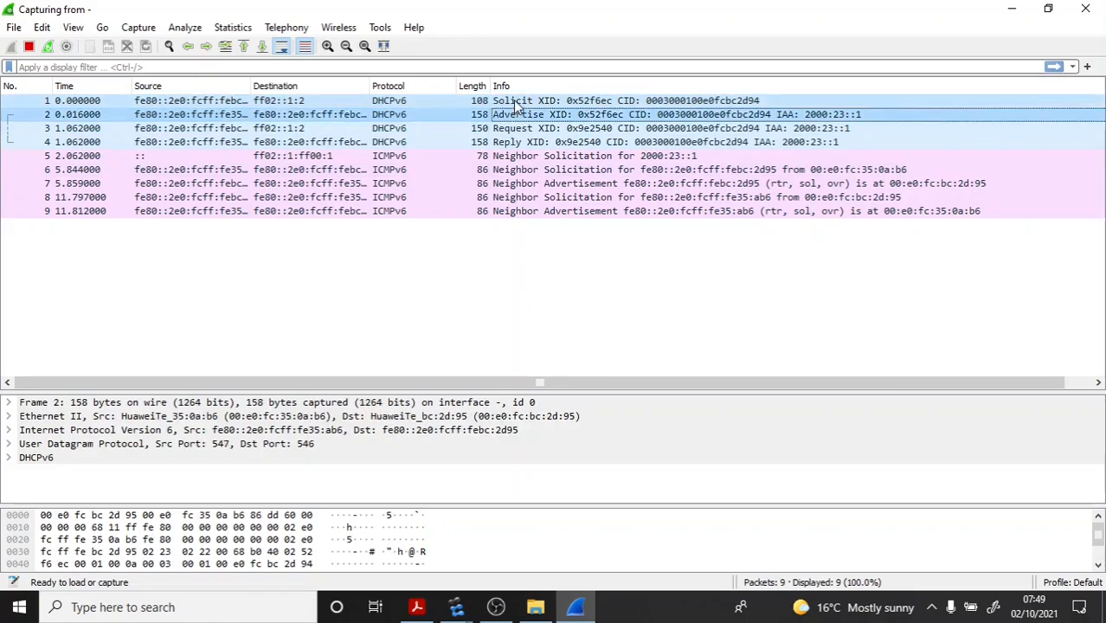
{"action": "left_click", "coordinate": [517, 128]}
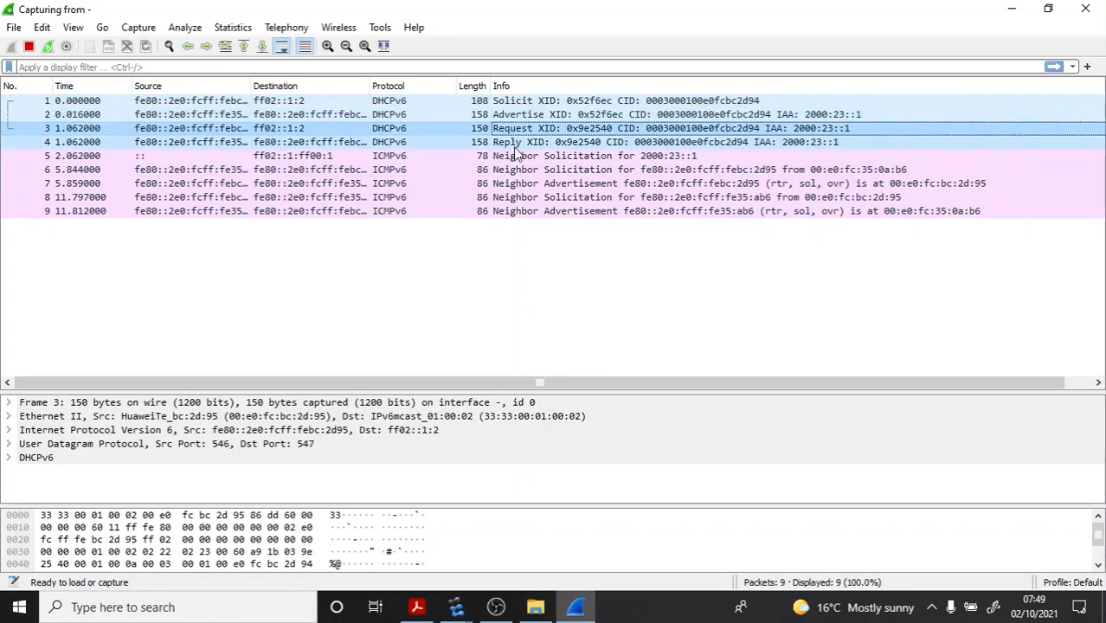
{"action": "left_click", "coordinate": [516, 144]}
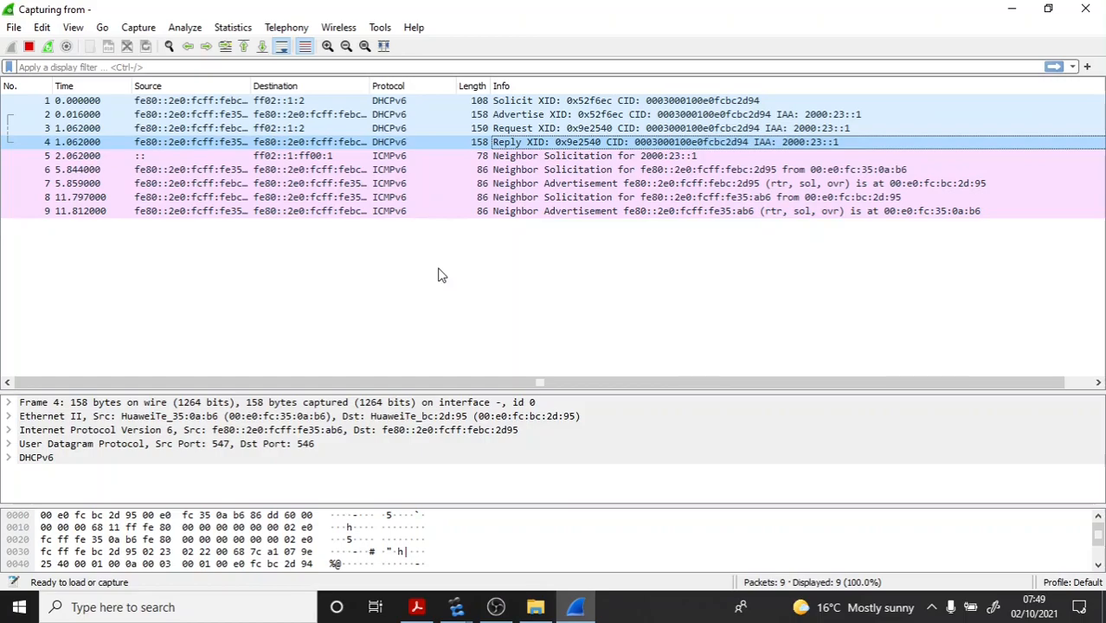
{"action": "left_click", "coordinate": [367, 270]}
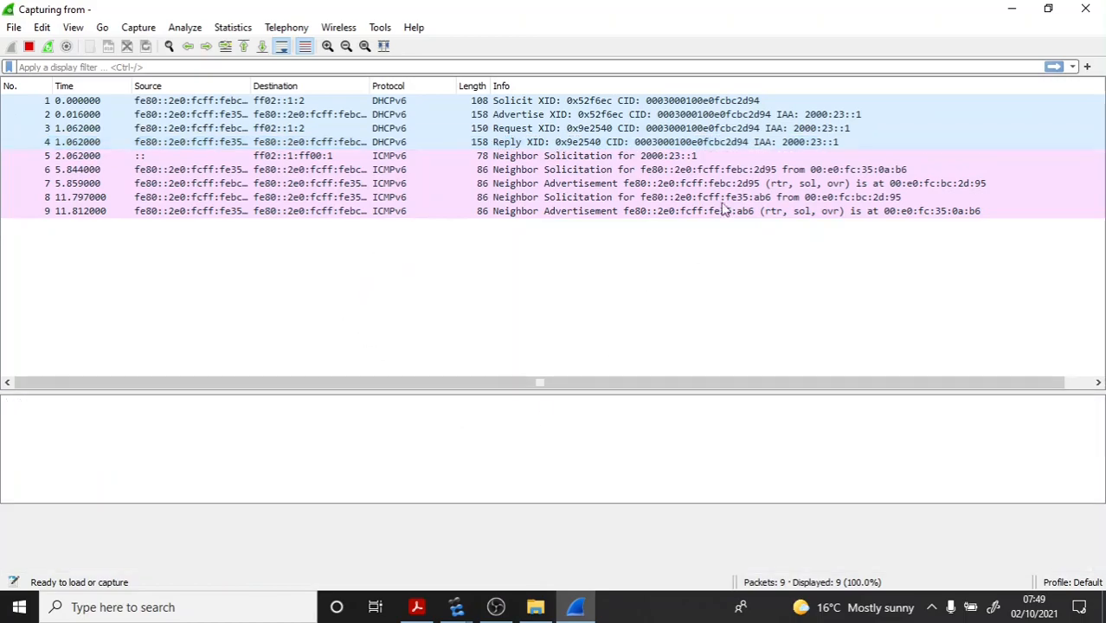
Step: Stop the capture and quit Wireshark without saving the packets
{"action": "left_click", "coordinate": [1084, 8]}
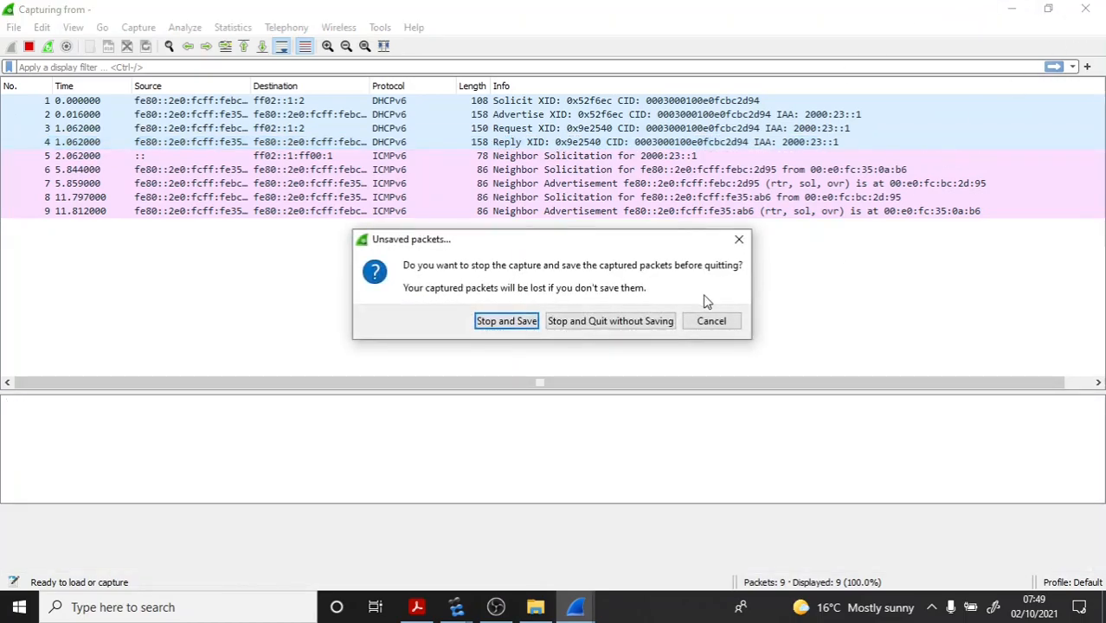
{"action": "left_click", "coordinate": [597, 322]}
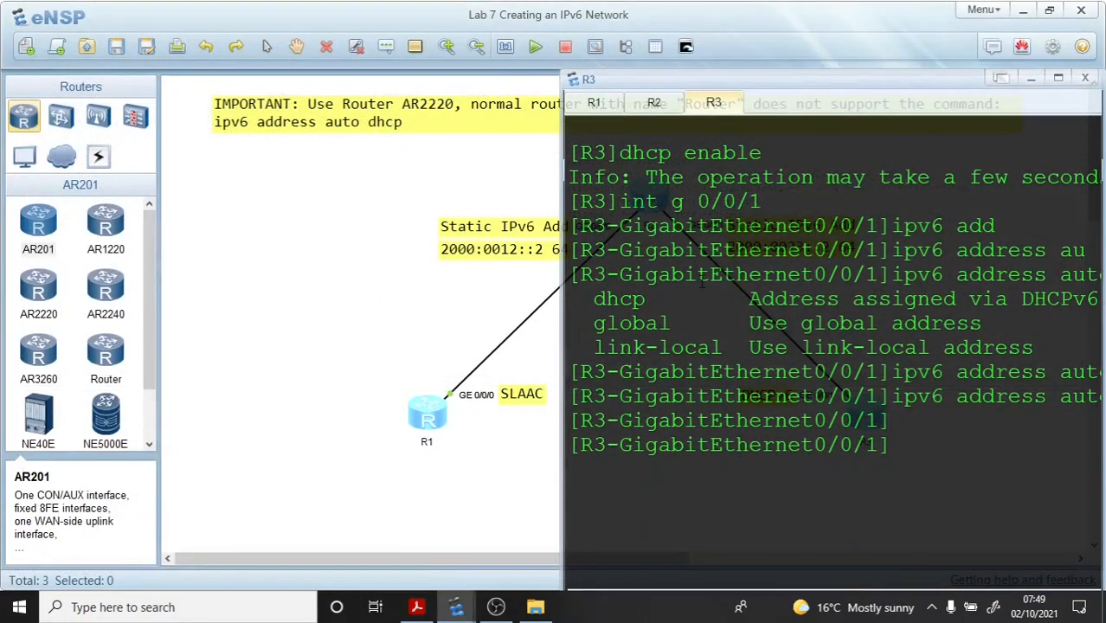
Step: Clear R3's console, maximize its window and bring up a fresh prompt
{"action": "right_click", "coordinate": [937, 439]}
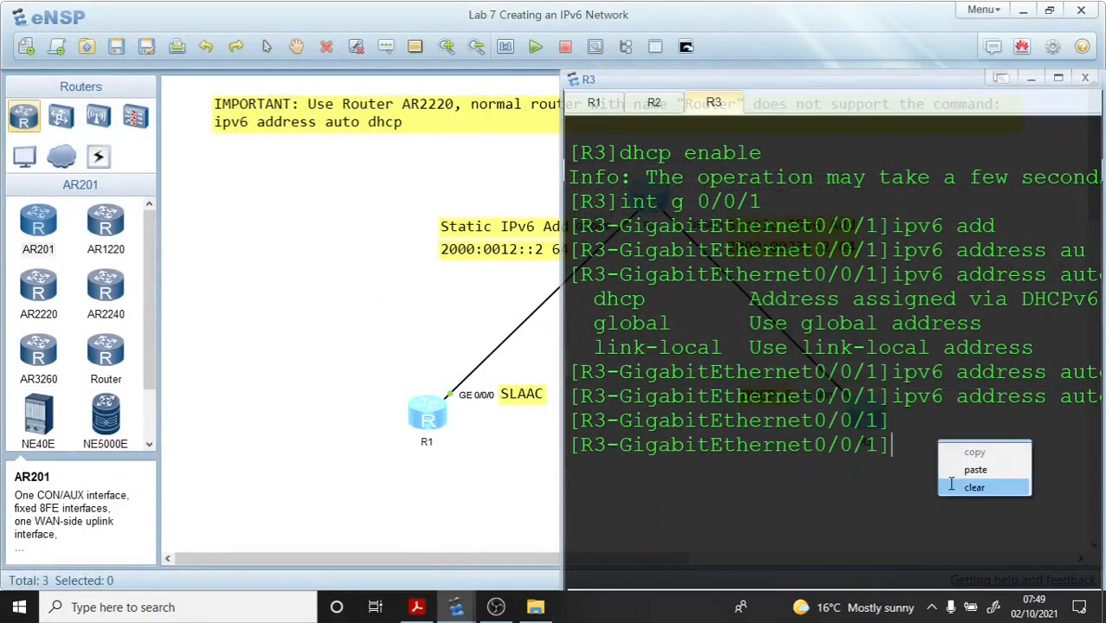
{"action": "left_click", "coordinate": [960, 486]}
{"action": "left_click", "coordinate": [1057, 79]}
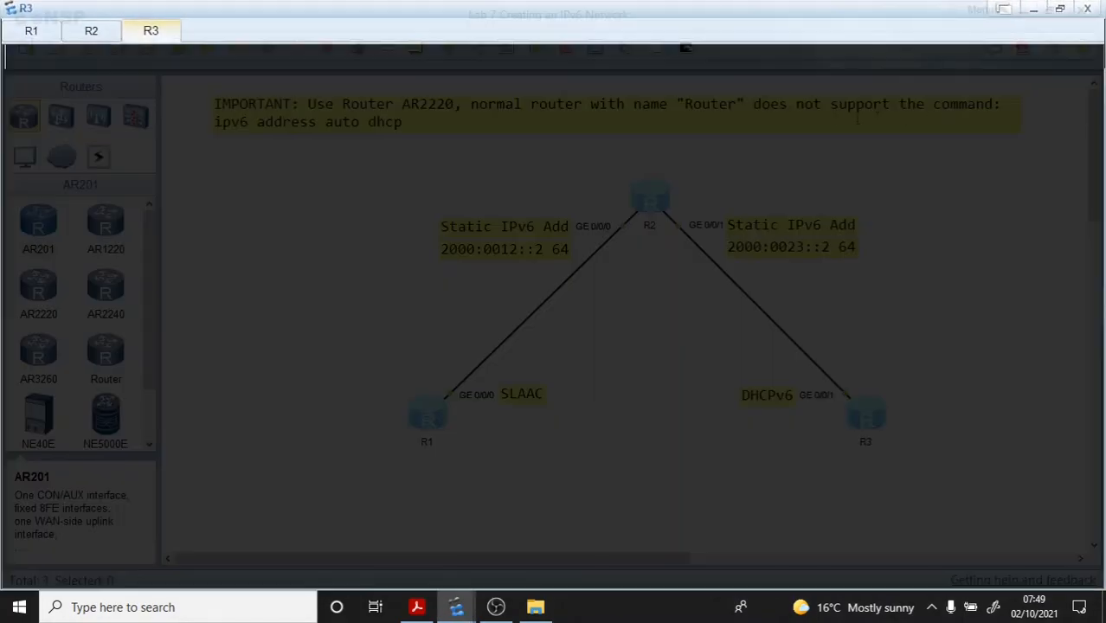
{"action": "key", "text": "Return"}
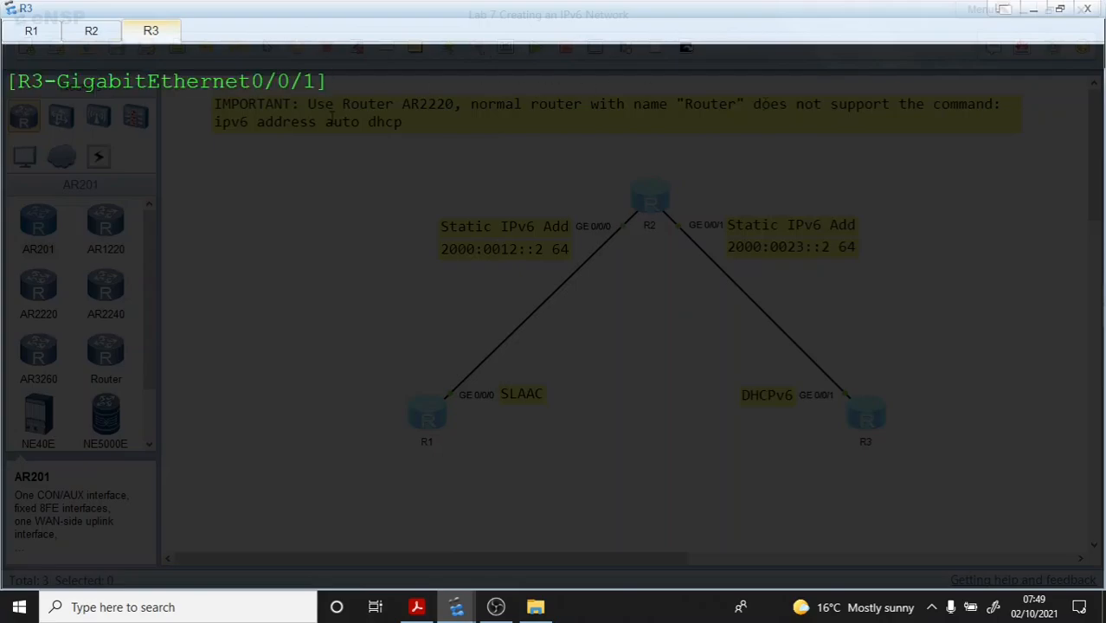
Step: Return R3 to system view and check GigabitEthernet0/0/1's status and IPv6 address with "disp ipv6 int br"
{"action": "type", "text": "q"}
{"action": "key", "text": "Return"}
{"action": "key", "text": "Return"}
{"action": "key", "text": "Return"}
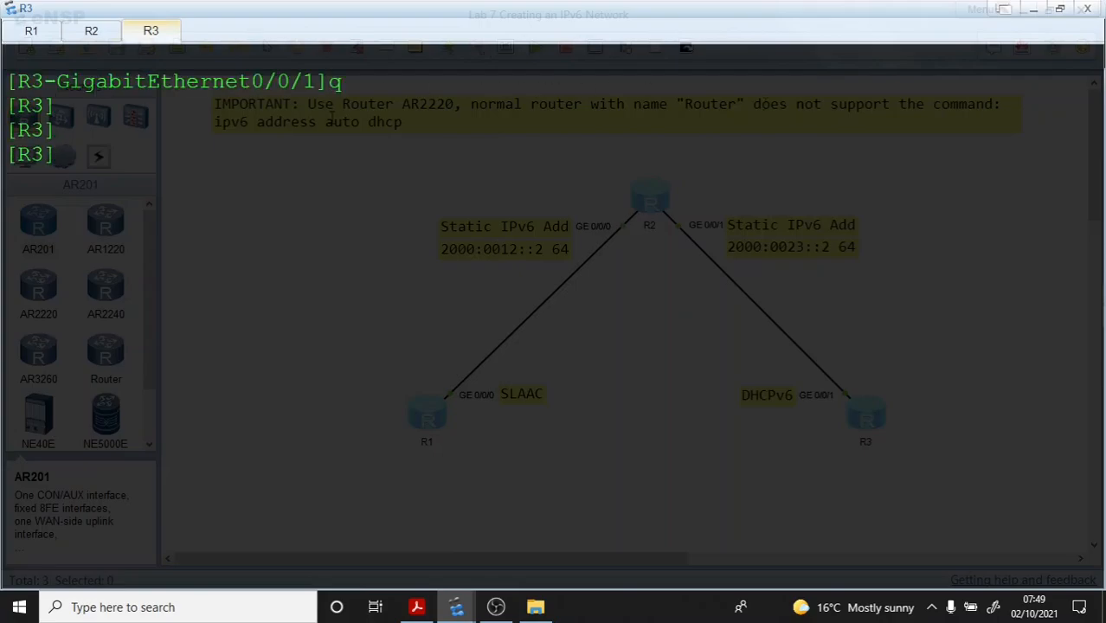
{"action": "type", "text": "disp ip v6 int br"}
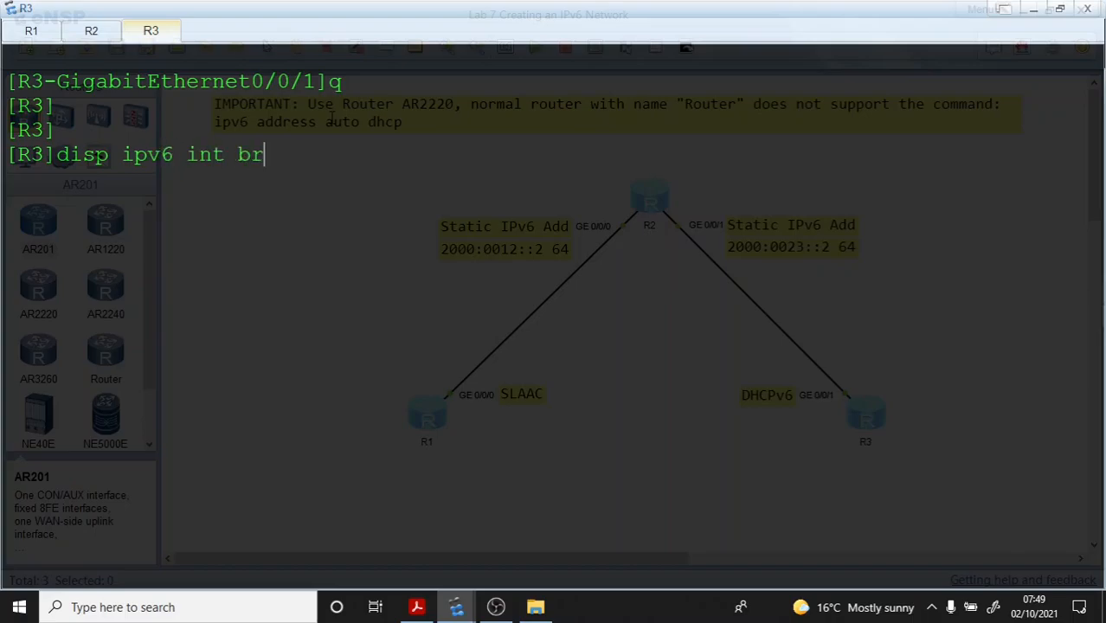
{"action": "key", "text": "Return"}
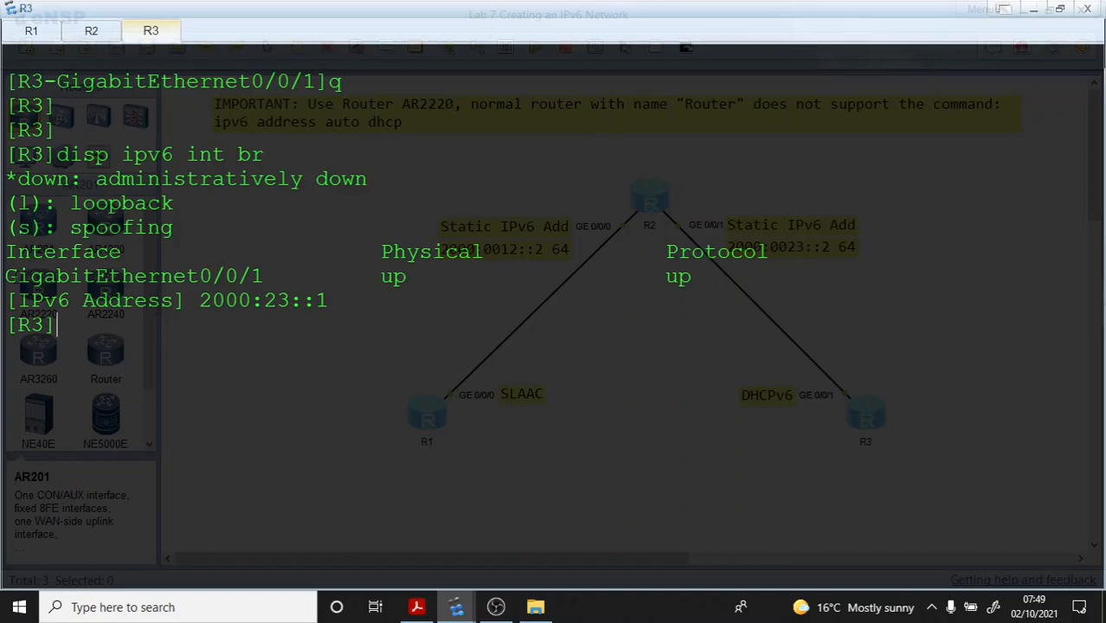
{"action": "left_click_drag", "start_coordinate": [5, 275], "coordinate": [825, 277]}
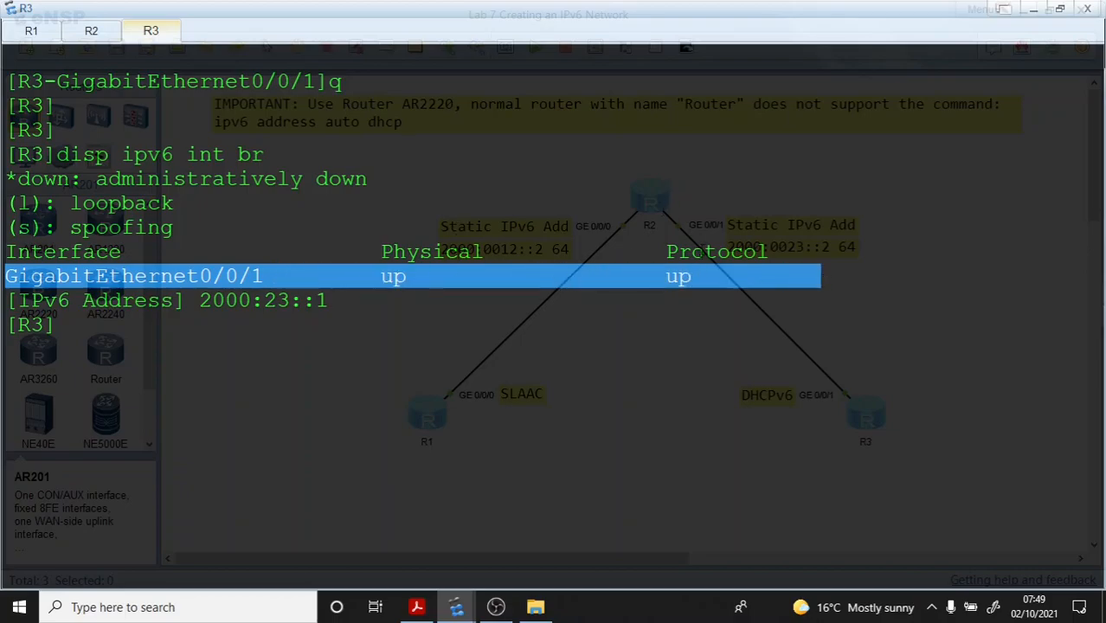
Step: Check R3's assigned IPv6 address, then switch to Acrobat Reader and read the lab guide's note on DHCPv6 gateway allocation
{"action": "left_click_drag", "start_coordinate": [337, 300], "coordinate": [201, 298]}
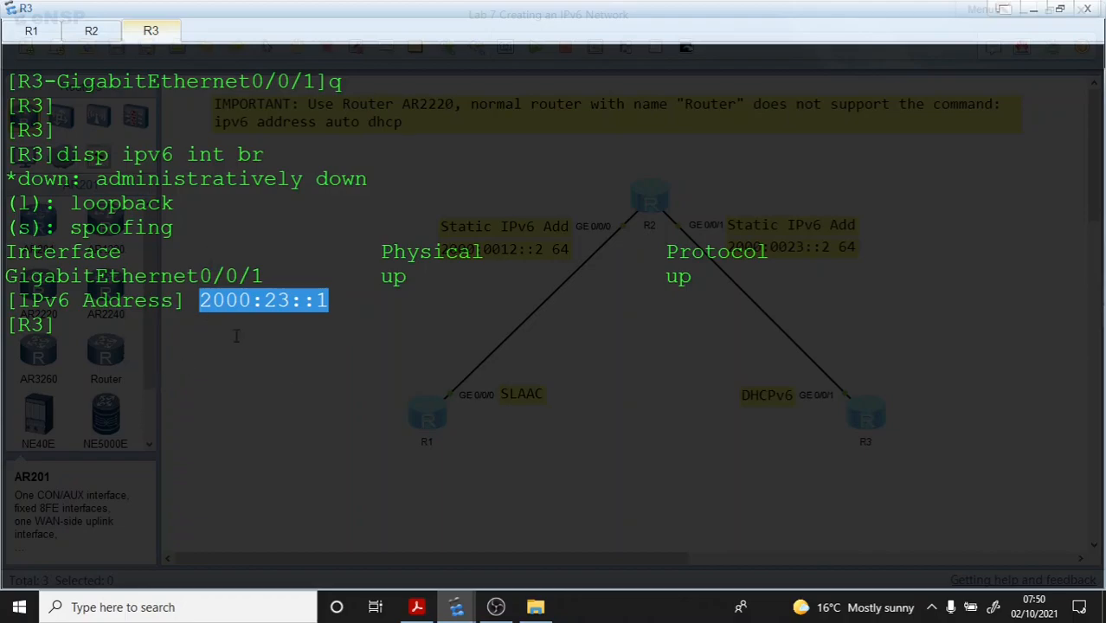
{"action": "left_click", "coordinate": [416, 606]}
{"action": "scroll", "coordinate": [422, 276], "scroll_direction": "down", "scroll_amount": 5}
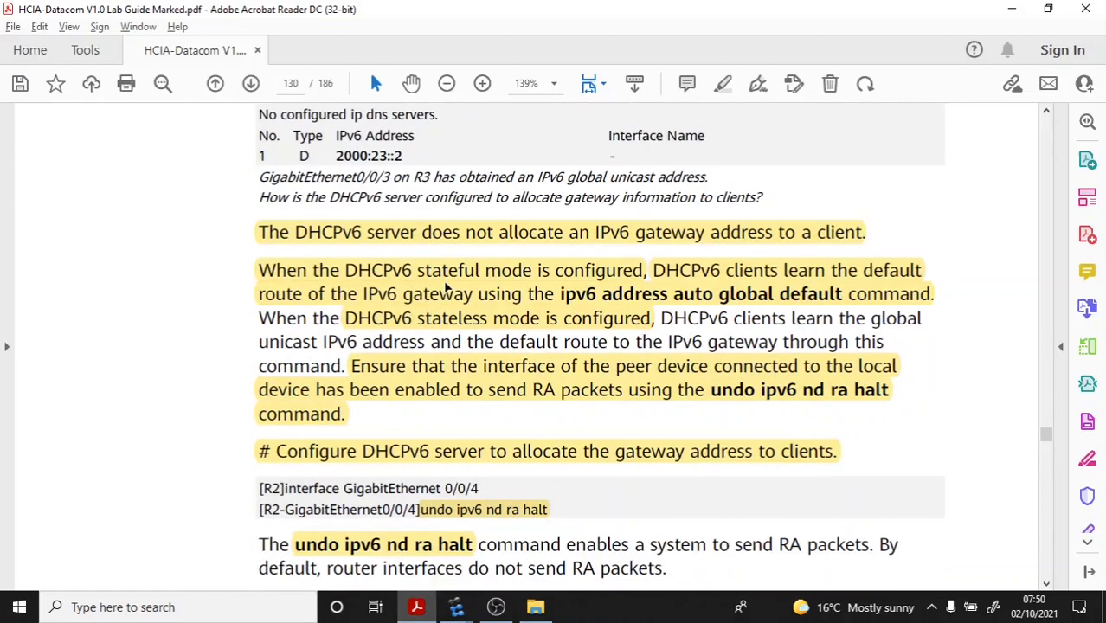
{"action": "scroll", "coordinate": [445, 288], "scroll_direction": "down", "scroll_amount": 3}
{"action": "scroll", "coordinate": [444, 288], "scroll_direction": "up", "scroll_amount": 4}
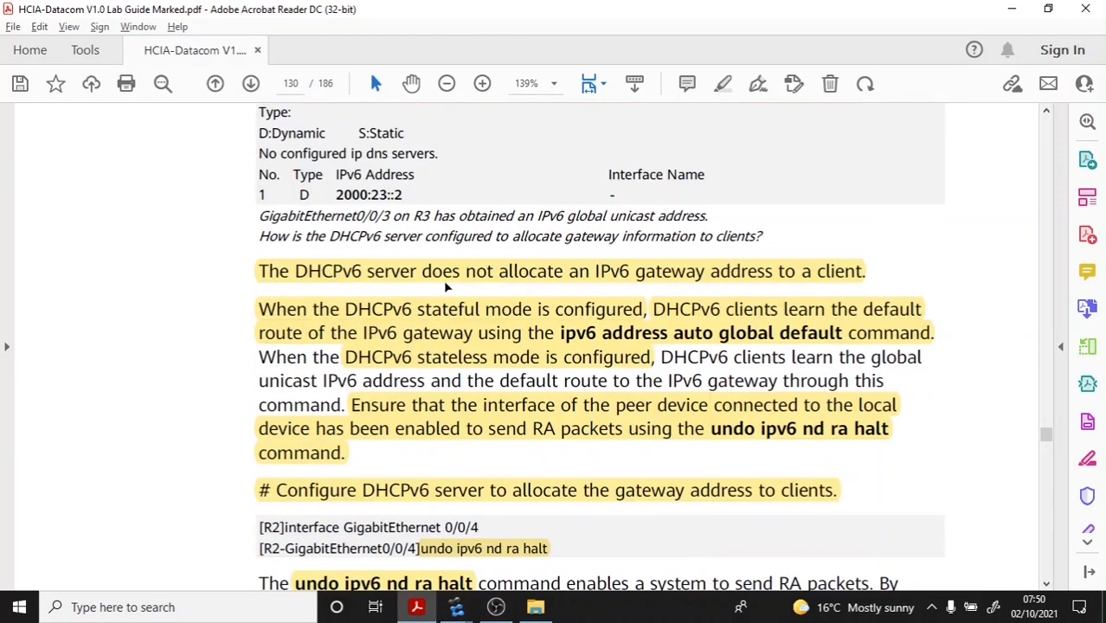
{"action": "scroll", "coordinate": [412, 267], "scroll_direction": "down", "scroll_amount": 2}
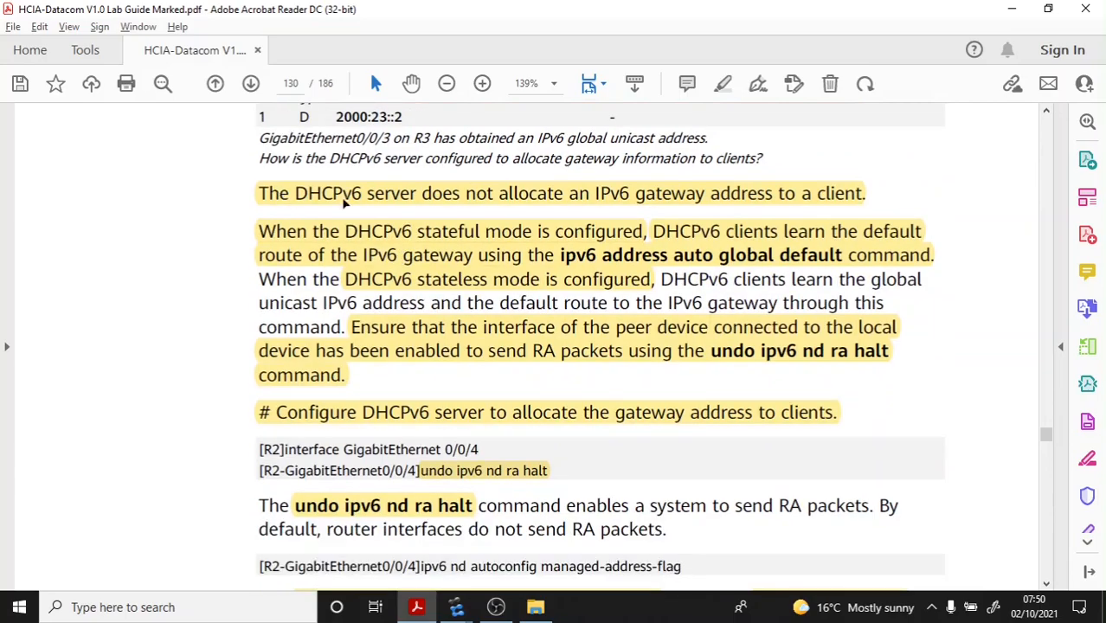
{"action": "left_click", "coordinate": [477, 195]}
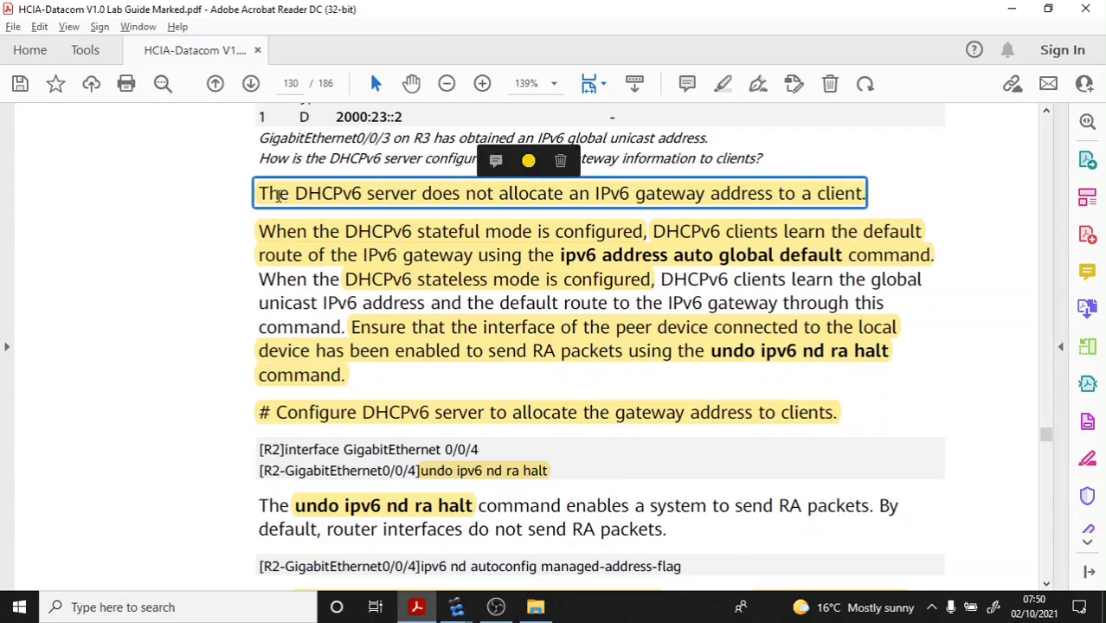
{"action": "left_click", "coordinate": [211, 205]}
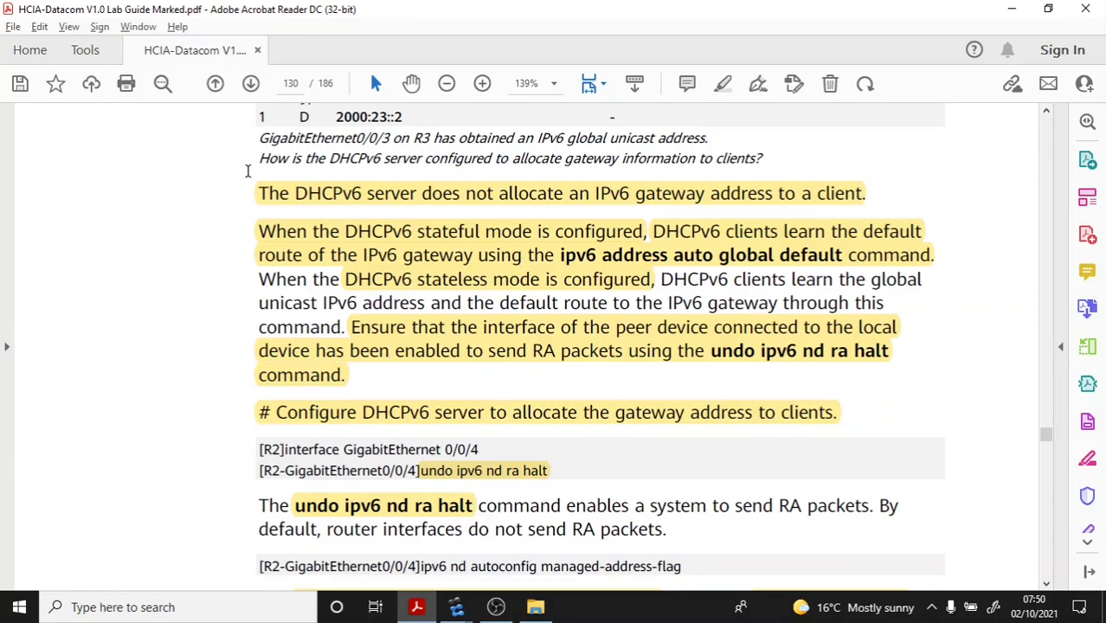
{"action": "scroll", "coordinate": [381, 216], "scroll_direction": "down", "scroll_amount": 2}
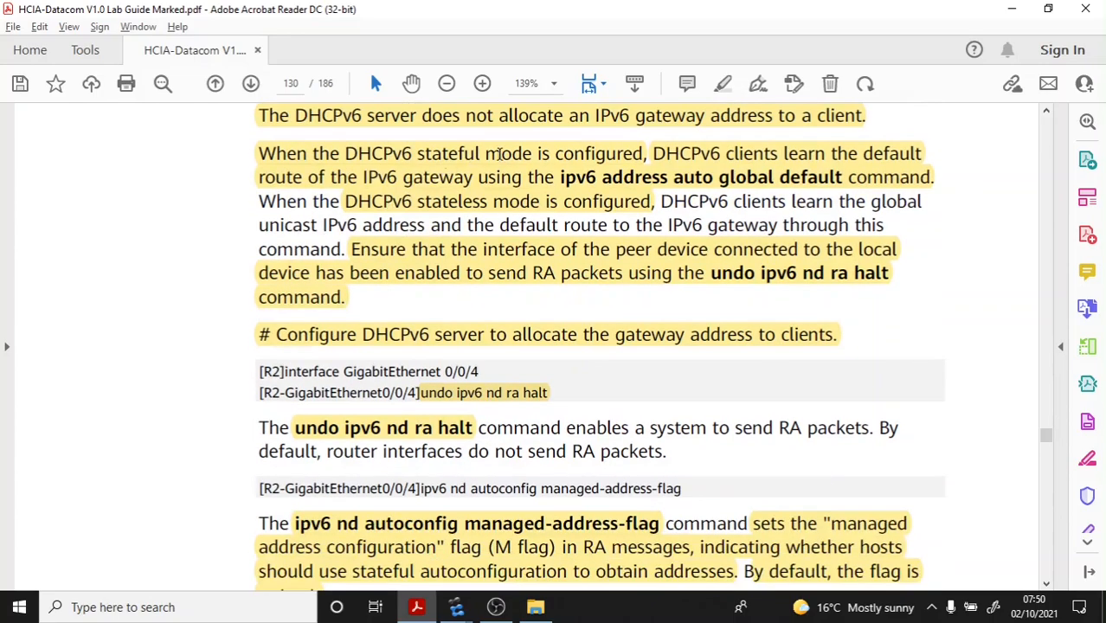
Step: Examine the lab guide's explanation of DHCPv6 stateful and stateless modes and the instructions for providing the gateway to clients
{"action": "left_click", "coordinate": [498, 154]}
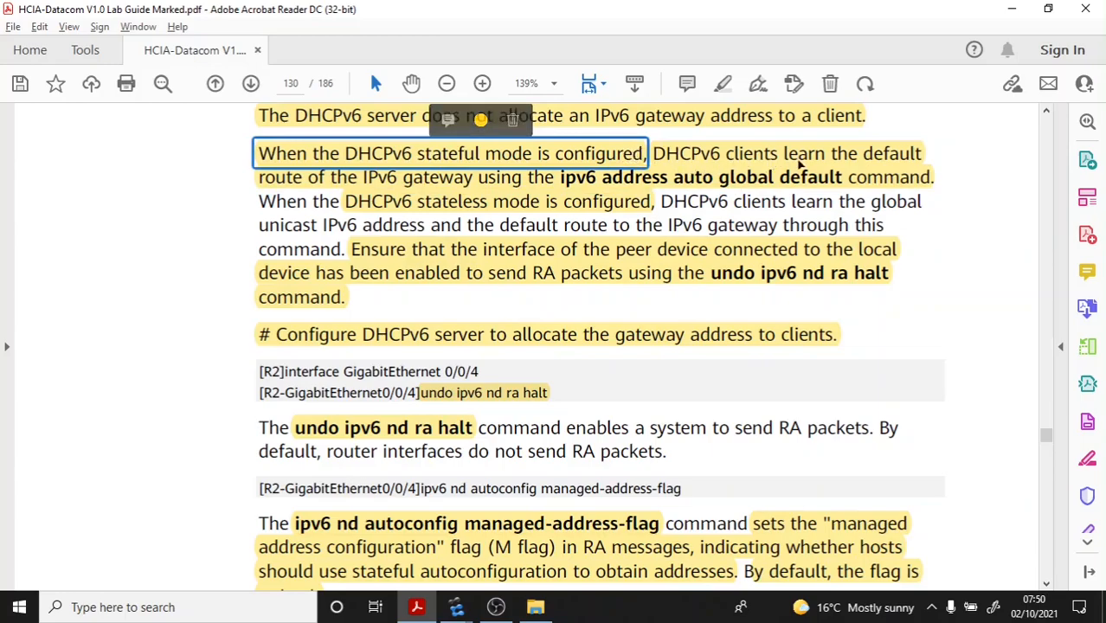
{"action": "left_click", "coordinate": [798, 160]}
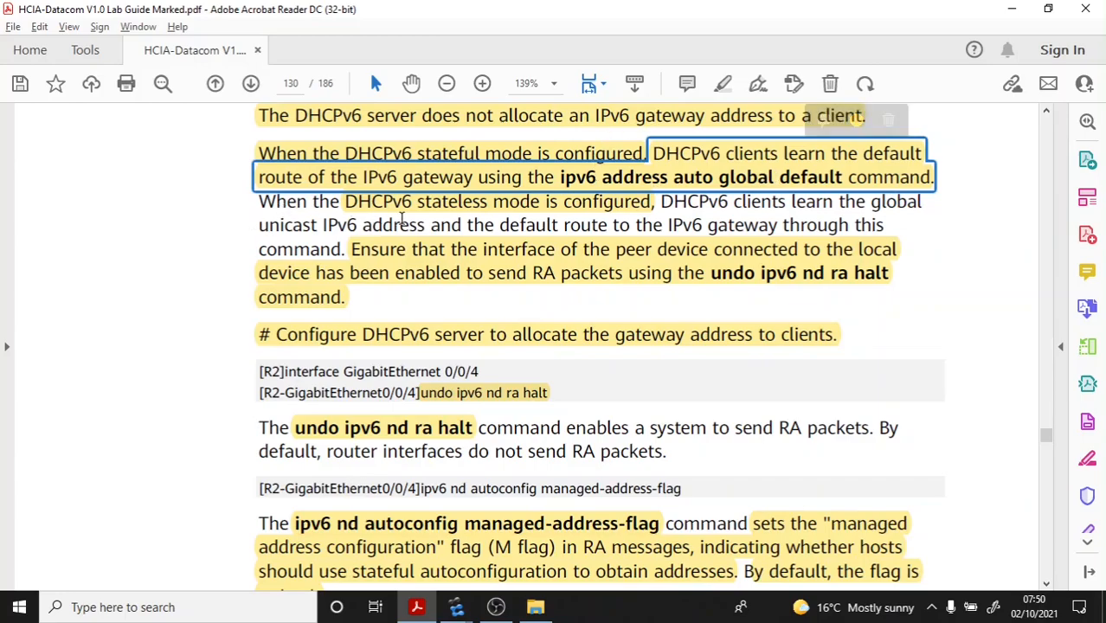
{"action": "left_click", "coordinate": [520, 210]}
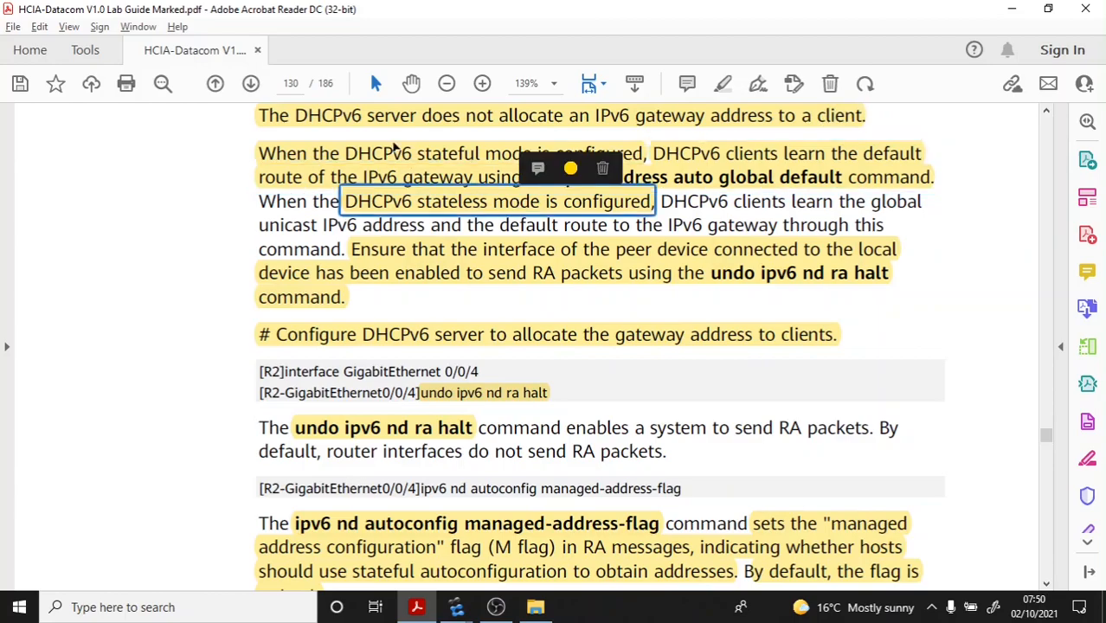
{"action": "left_click", "coordinate": [441, 156]}
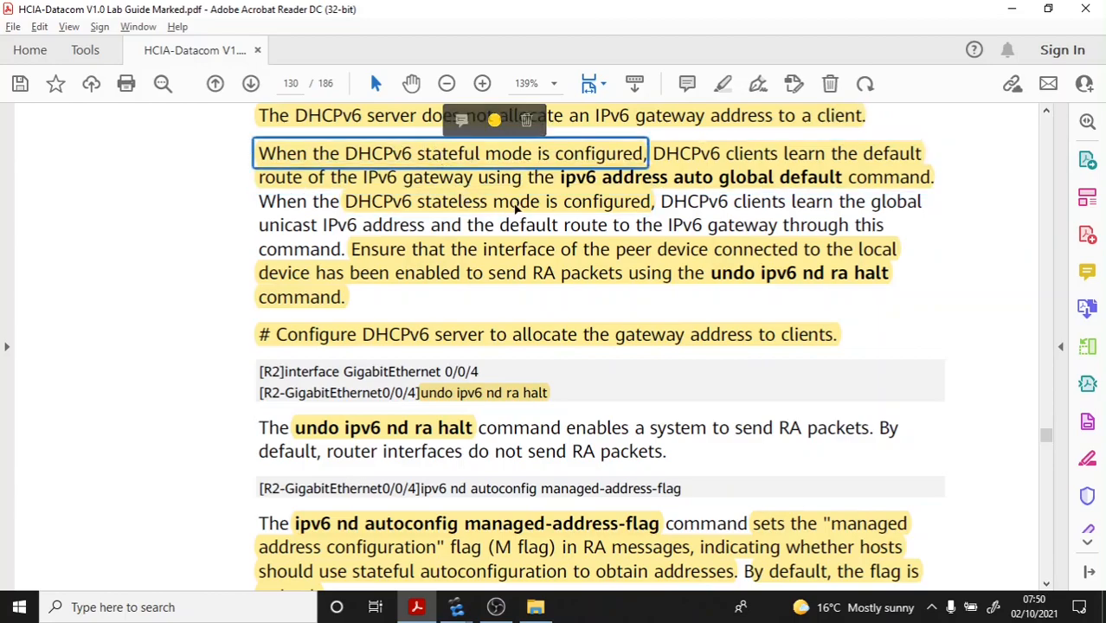
{"action": "left_click", "coordinate": [516, 210]}
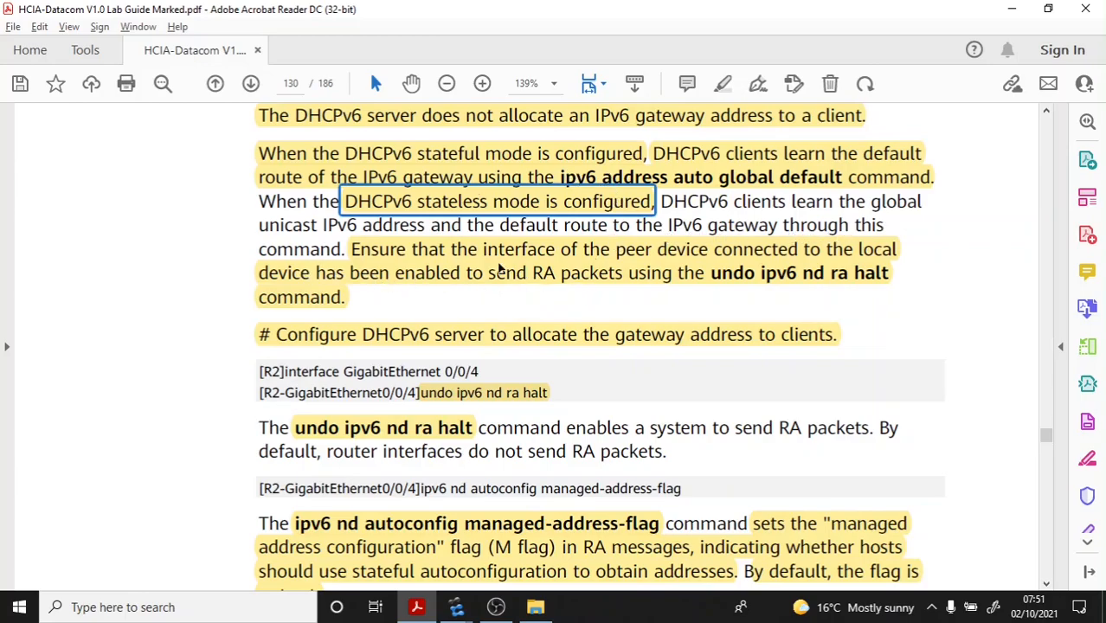
{"action": "left_click", "coordinate": [480, 250]}
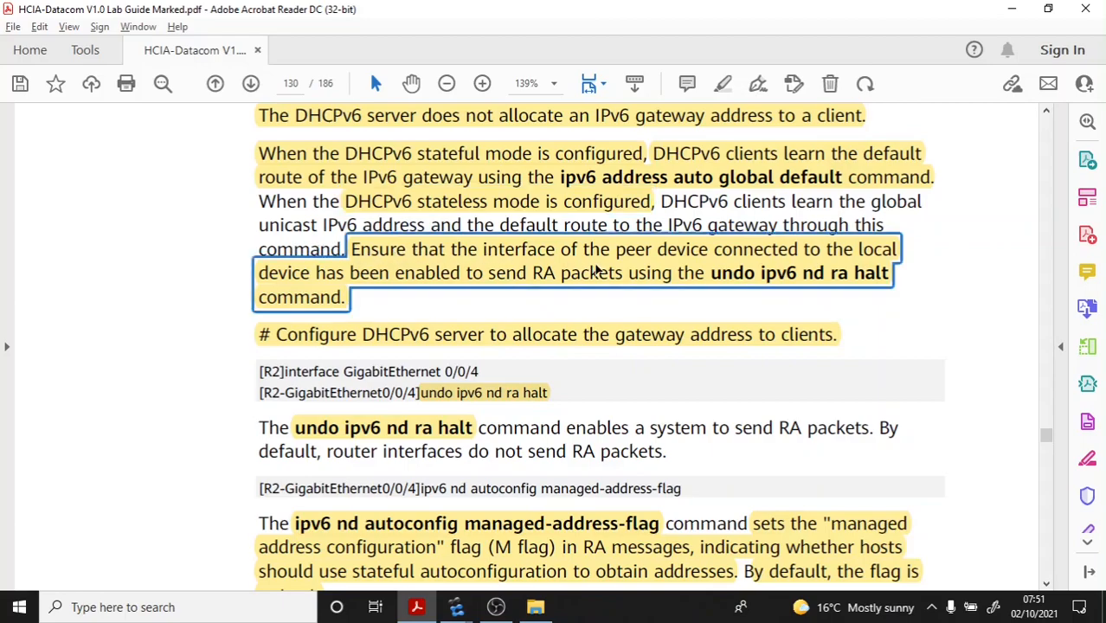
{"action": "scroll", "coordinate": [761, 272], "scroll_direction": "down", "scroll_amount": 1}
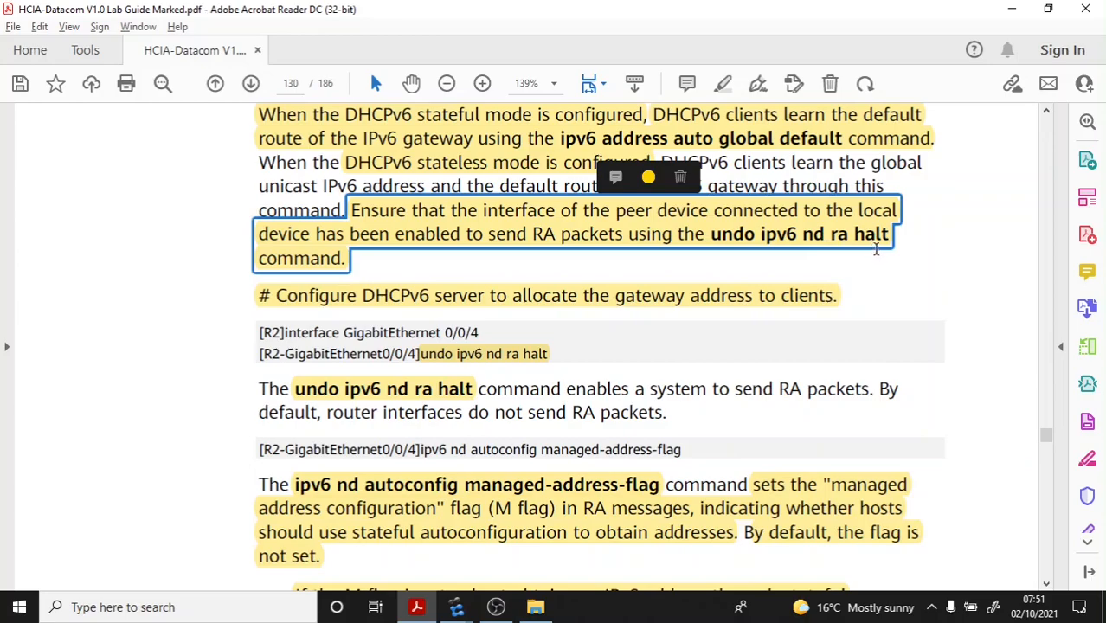
{"action": "scroll", "coordinate": [237, 194], "scroll_direction": "down", "scroll_amount": 2}
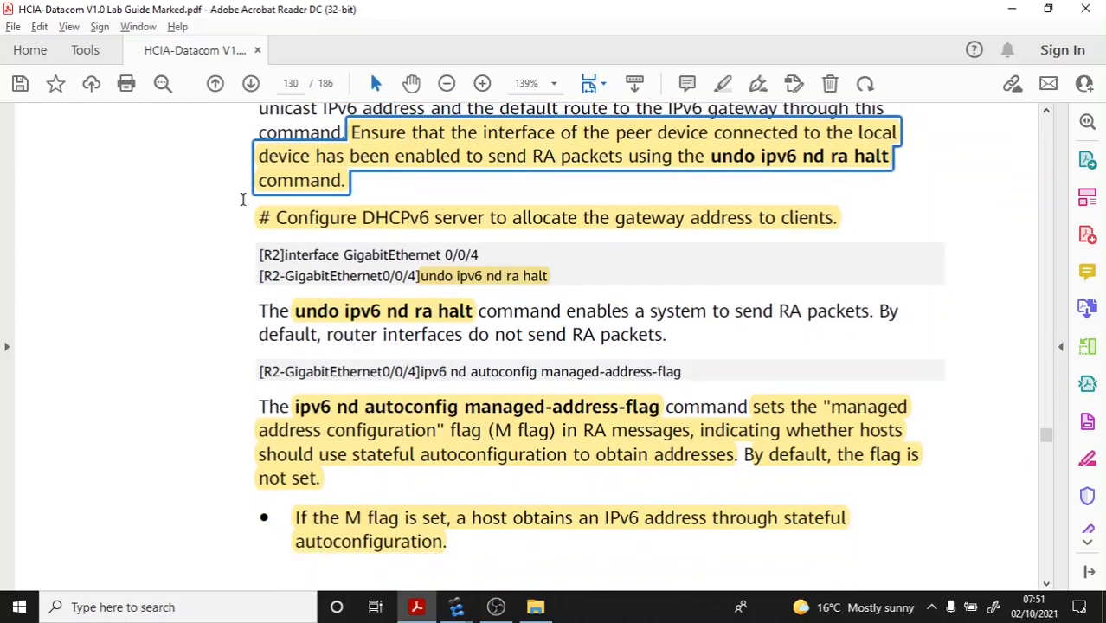
{"action": "left_click", "coordinate": [525, 227]}
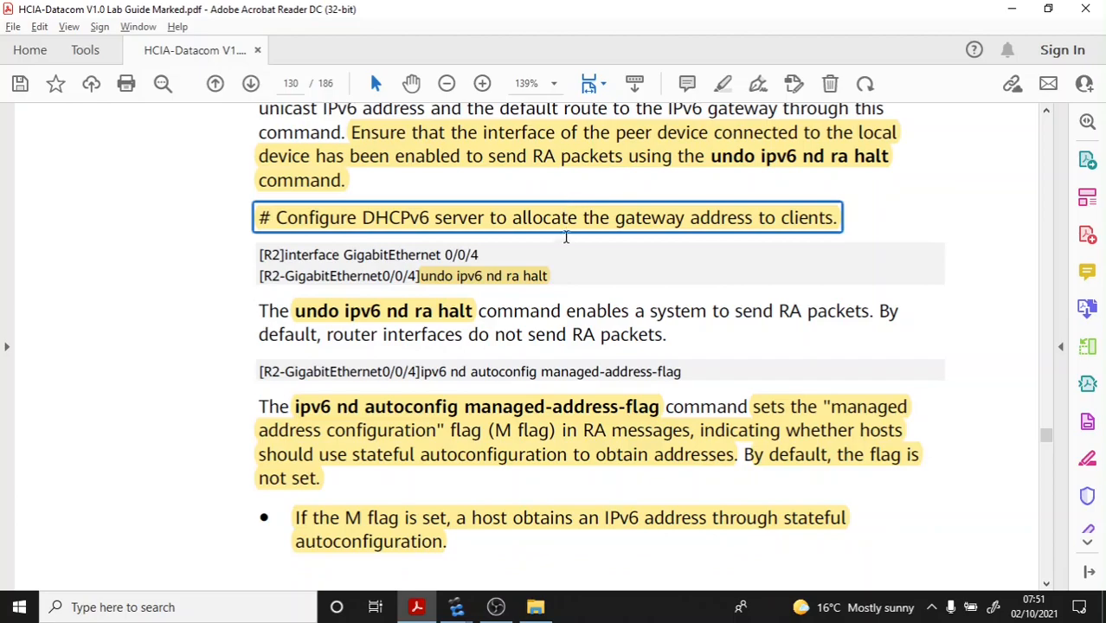
{"action": "scroll", "coordinate": [562, 251], "scroll_direction": "down", "scroll_amount": 1}
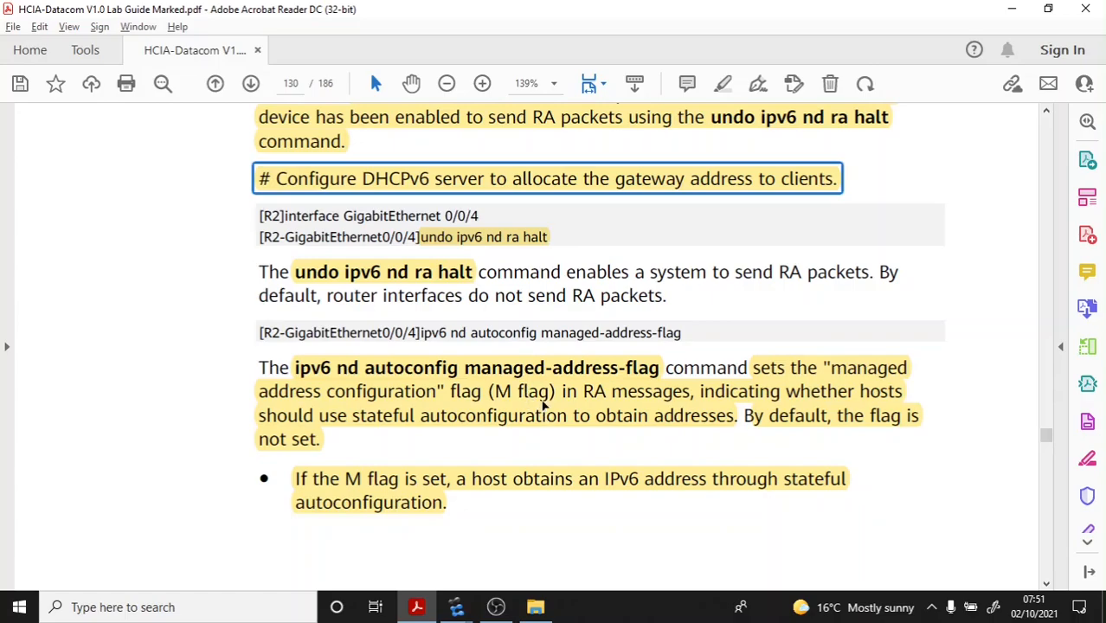
Step: Switch to the eNSP console of R2, clear its output, log back on and turn off terminal monitoring with "u t m"
{"action": "left_click", "coordinate": [456, 608]}
{"action": "left_click", "coordinate": [543, 543]}
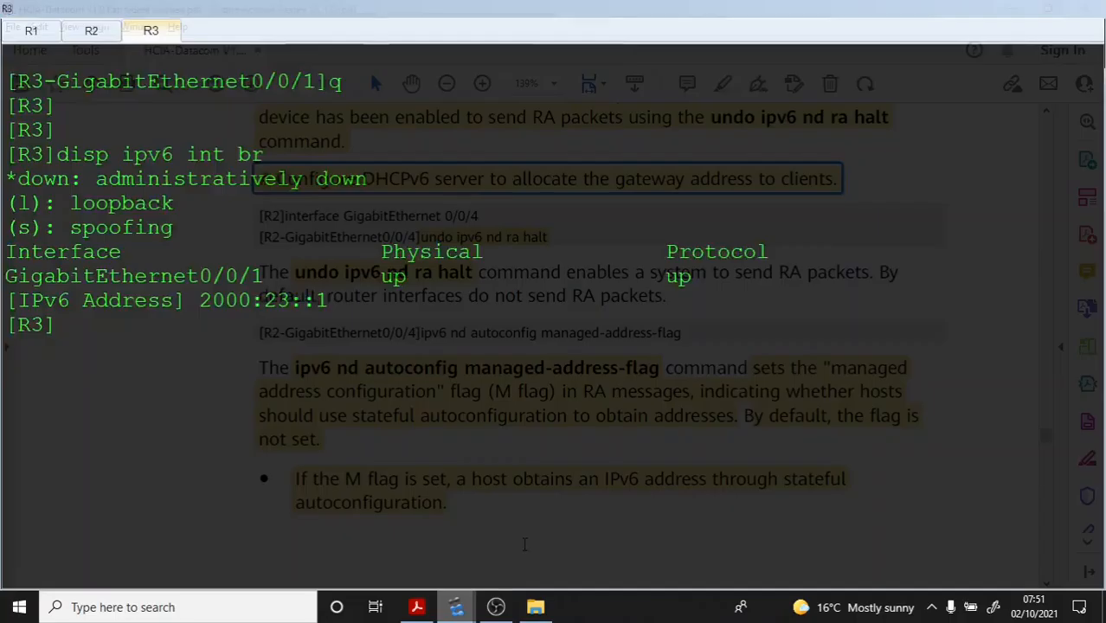
{"action": "left_click_drag", "start_coordinate": [203, 297], "coordinate": [297, 297]}
{"action": "left_click", "coordinate": [87, 36]}
{"action": "right_click", "coordinate": [155, 91]}
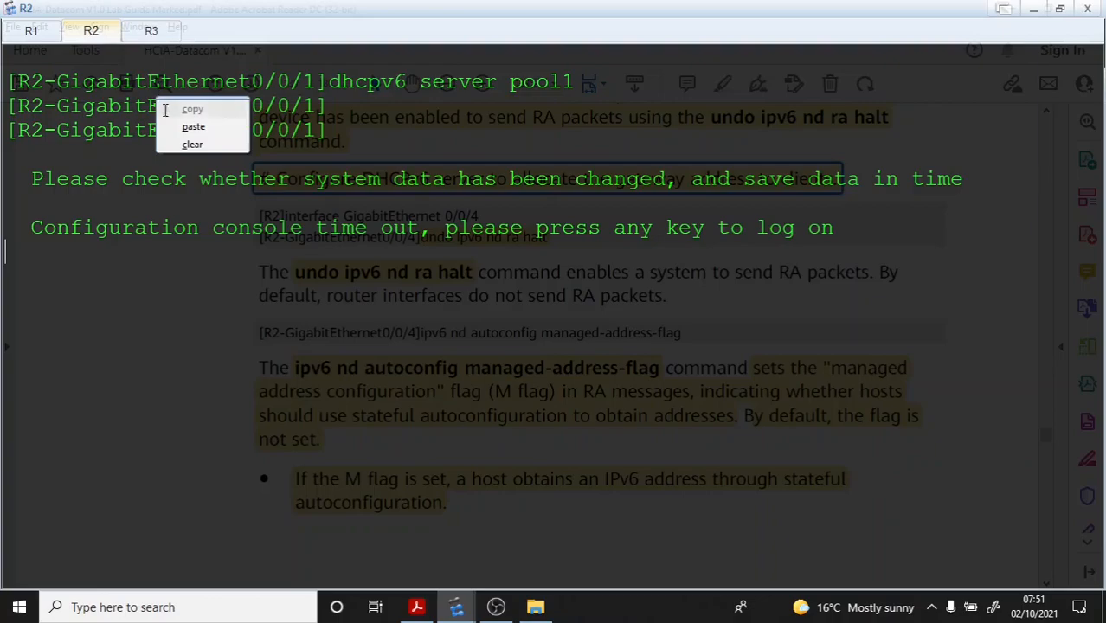
{"action": "left_click", "coordinate": [182, 141]}
{"action": "key", "text": "Return"}
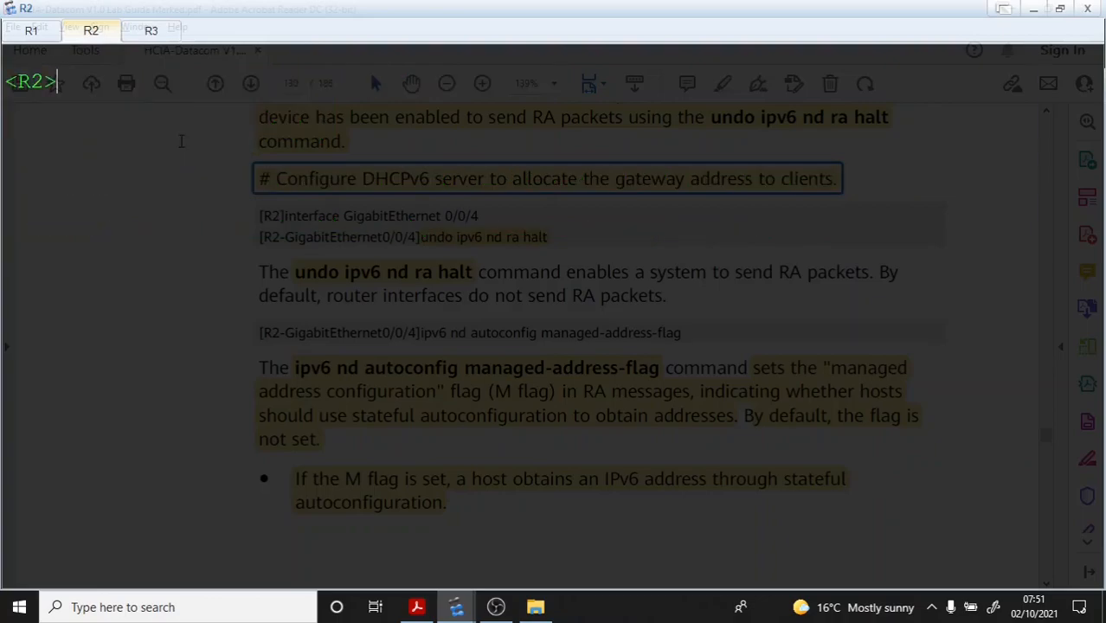
{"action": "type", "text": "u t m"}
{"action": "key", "text": "Return"}
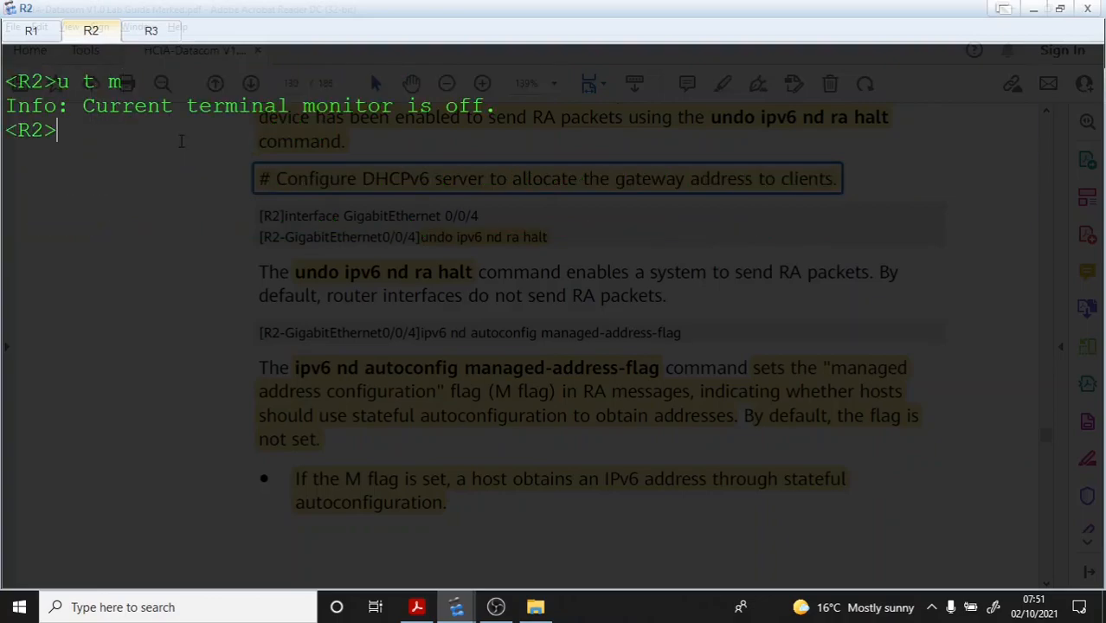
Step: From system view, enable sending of RA packets on R2's GigabitEthernet0/0/1 with "undo ipv6 nd ra halt"
{"action": "type", "text": "sys"}
{"action": "key", "text": "Return"}
{"action": "type", "text": "int g "}
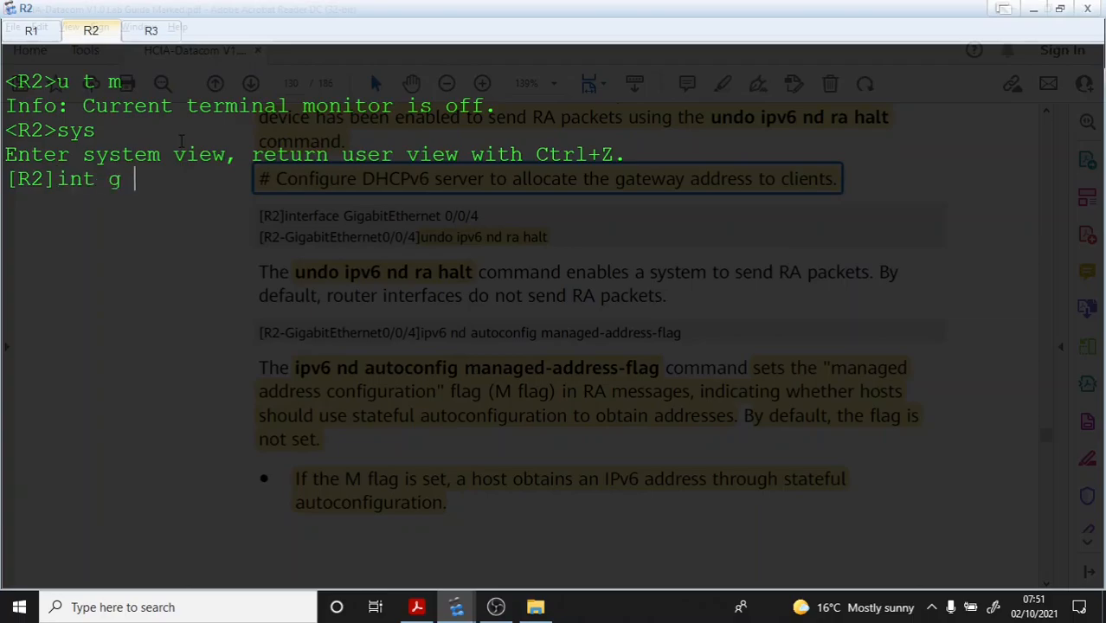
{"action": "type", "text": "0/0/1"}
{"action": "key", "text": "Return"}
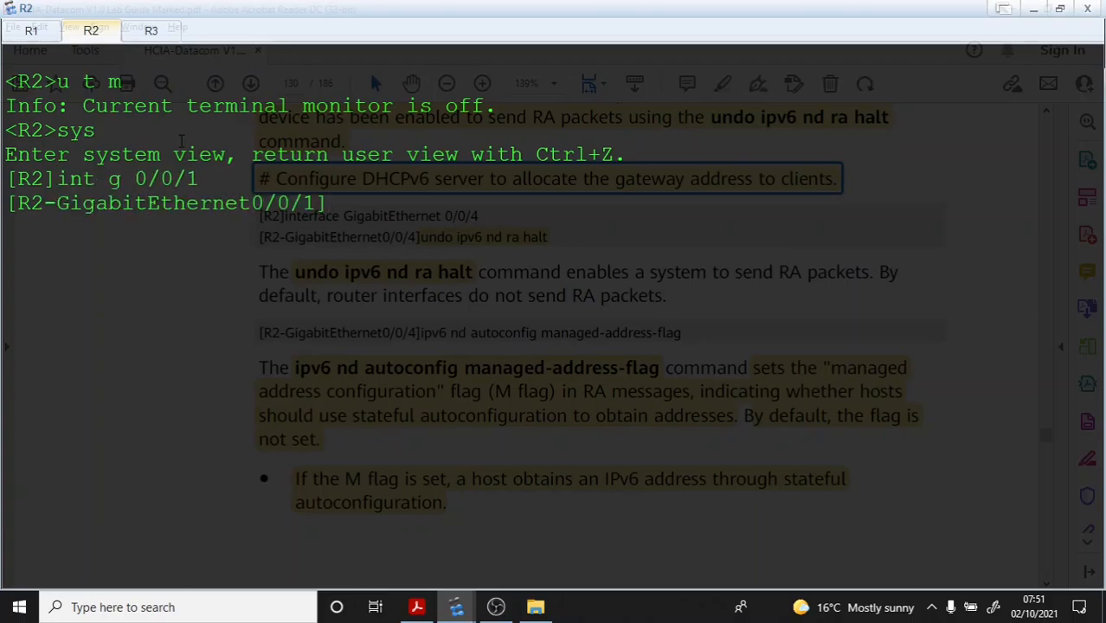
{"action": "type", "text": "undo ipv6"}
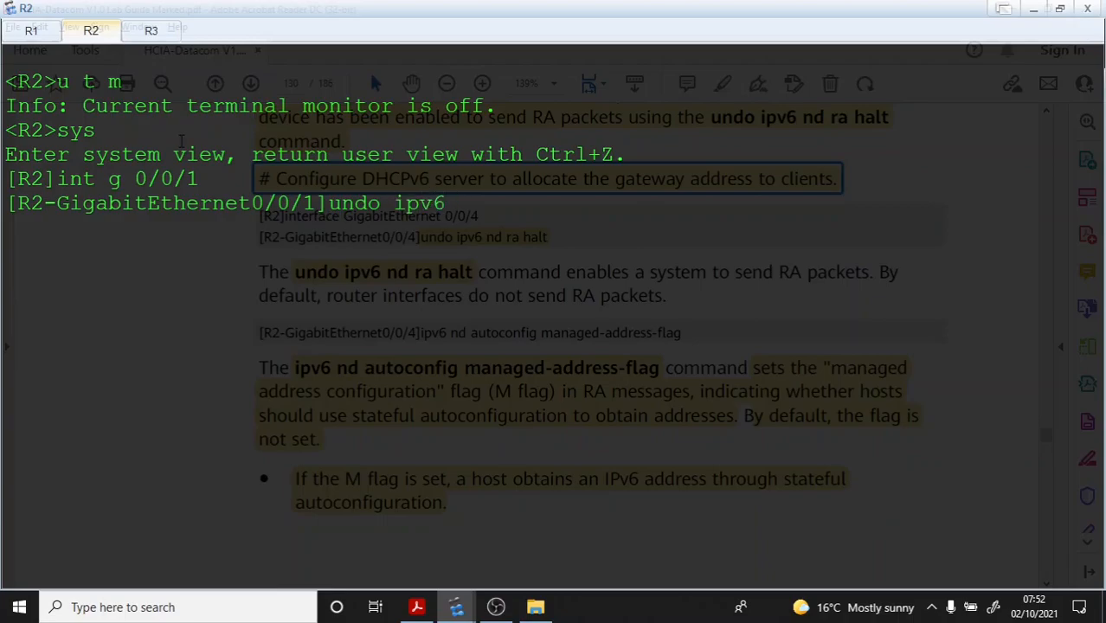
{"action": "type", "text": " nd ra halt"}
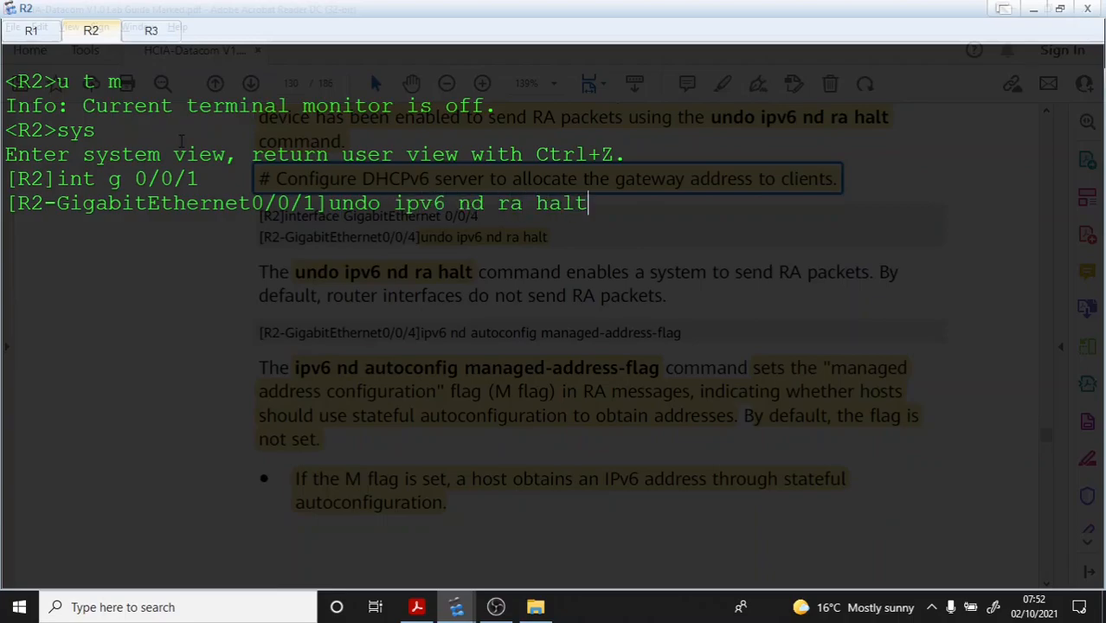
{"action": "key", "text": "Return"}
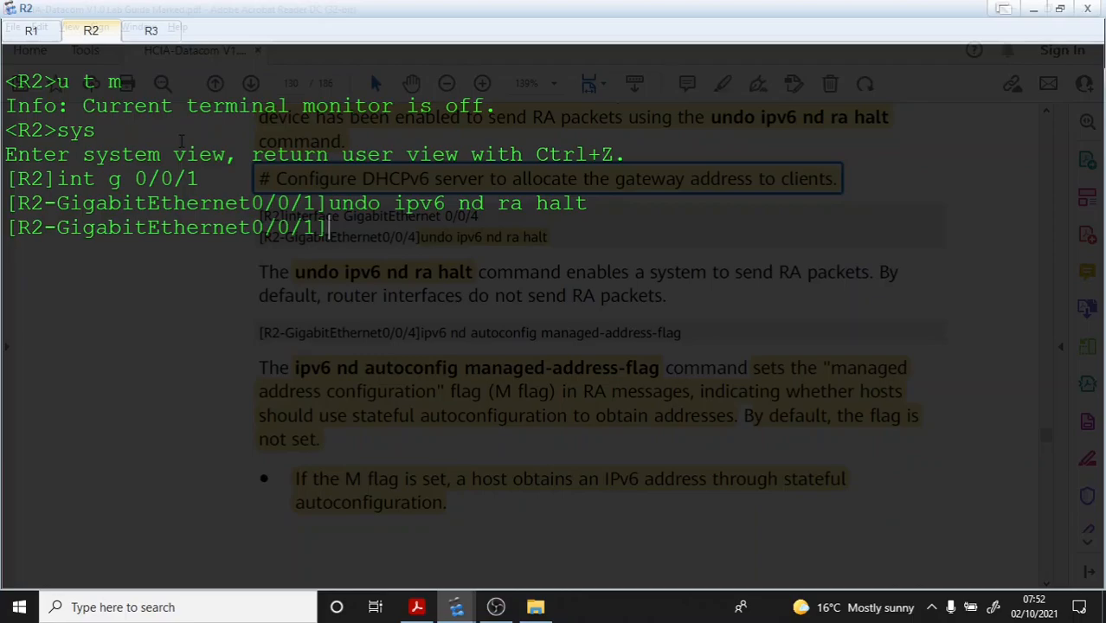
{"action": "key", "text": "Return"}
Step: Switch to the lab guide in Acrobat Reader and read the explanation of the "ipv6 nd autoconfig managed-address-flag" command
{"action": "key", "text": "alt+Tab"}
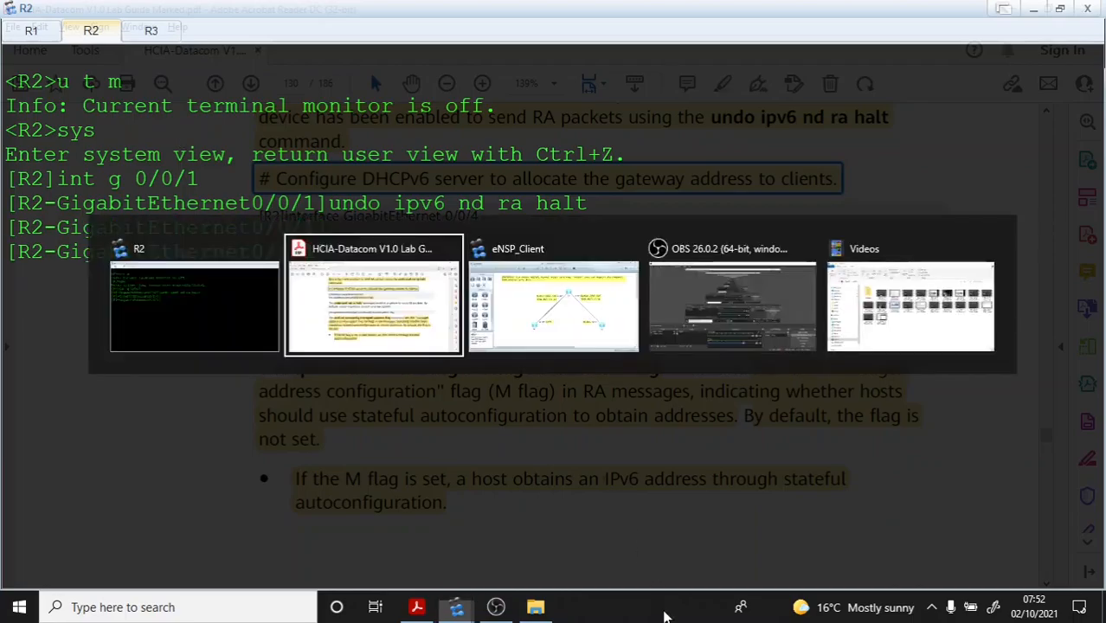
{"action": "scroll", "coordinate": [739, 296], "scroll_direction": "down", "scroll_amount": 3}
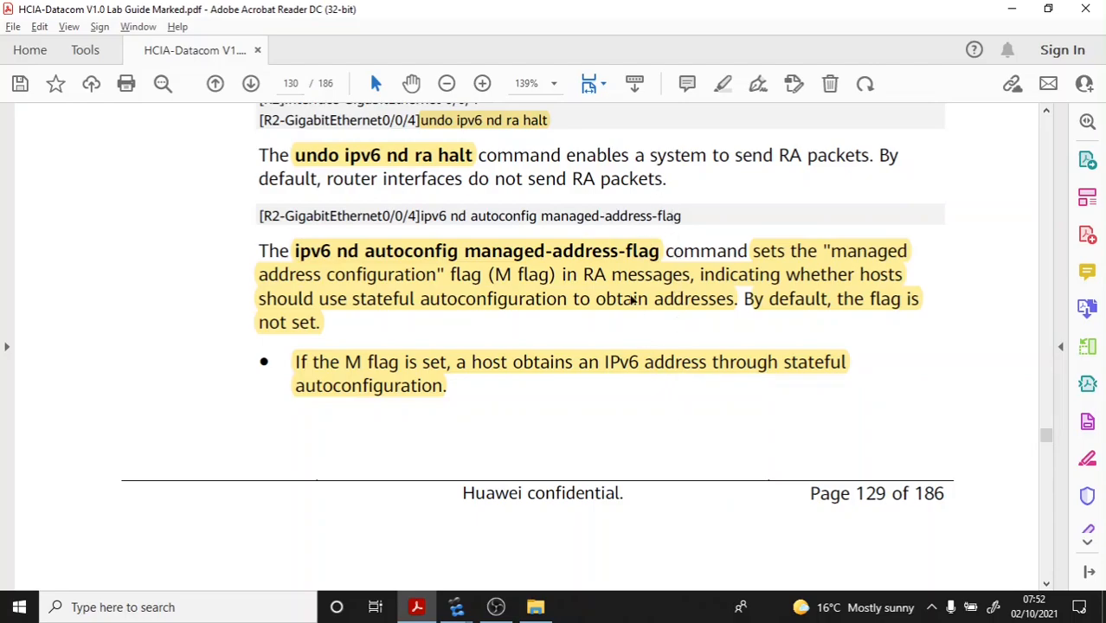
{"action": "left_click", "coordinate": [386, 251]}
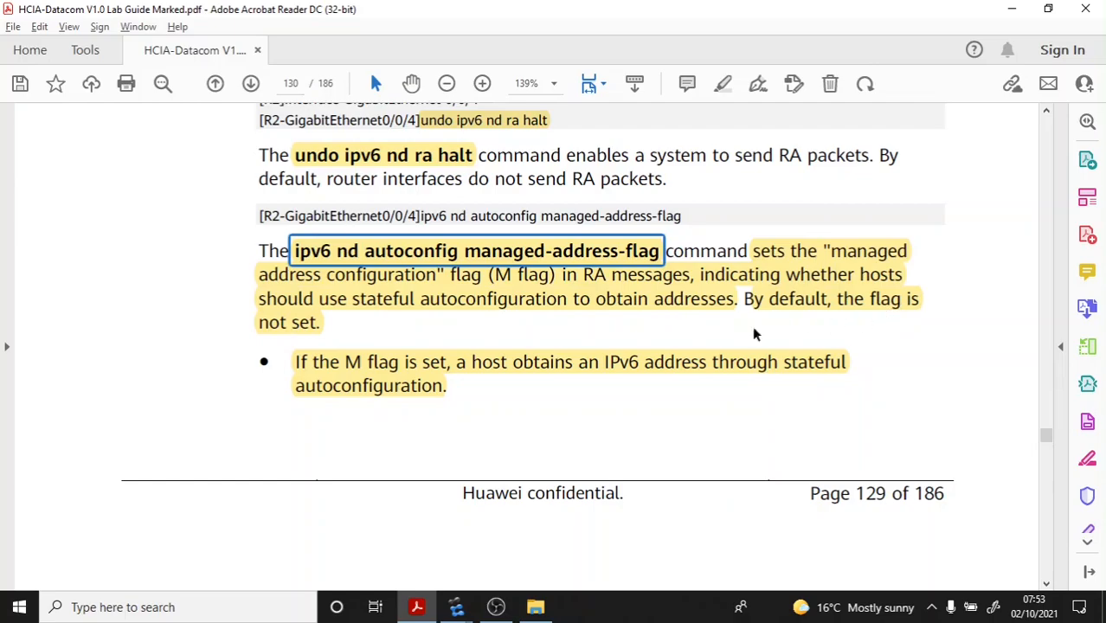
Step: Switch to the eNSP topology and start a Wireshark packet capture on R3's GE 0/0/1 interface
{"action": "mouse_move", "coordinate": [455, 606]}
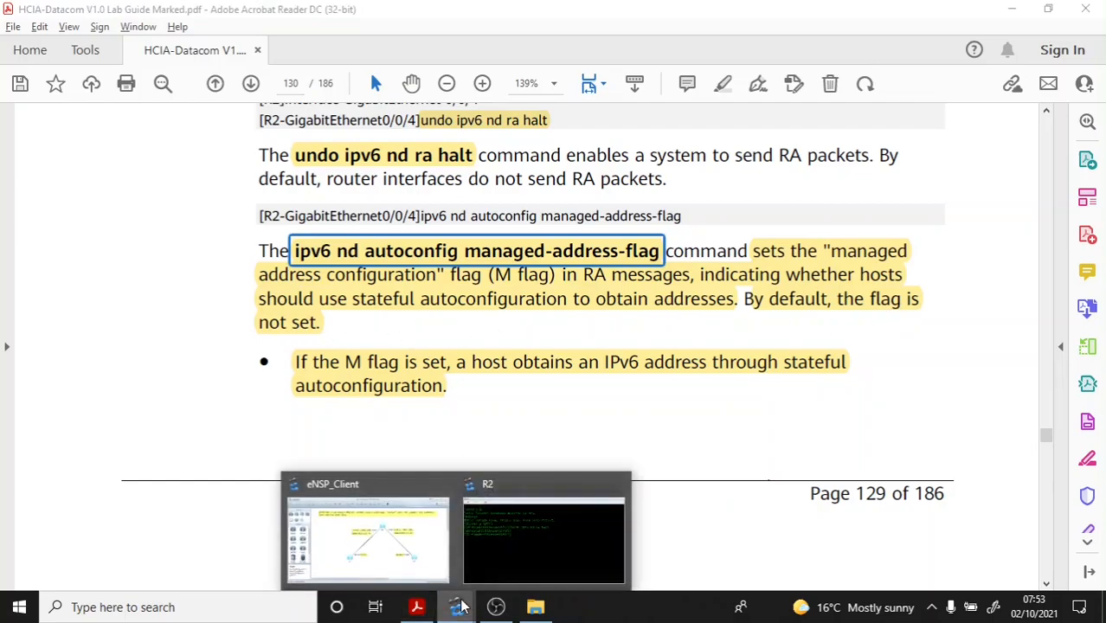
{"action": "left_click", "coordinate": [412, 545]}
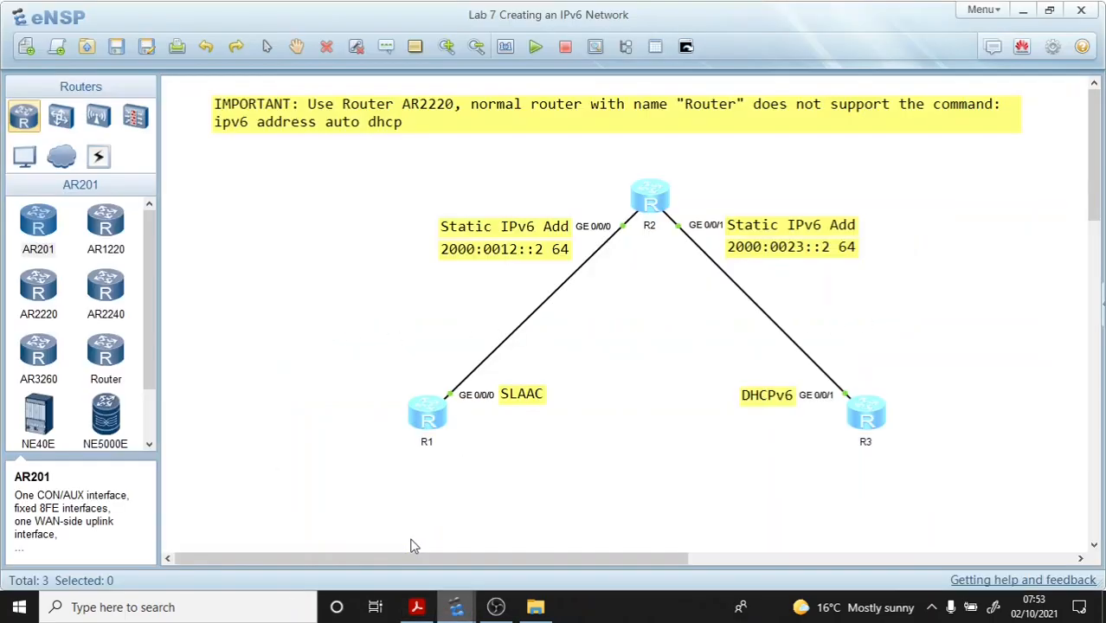
{"action": "right_click", "coordinate": [841, 391]}
{"action": "left_click", "coordinate": [891, 422]}
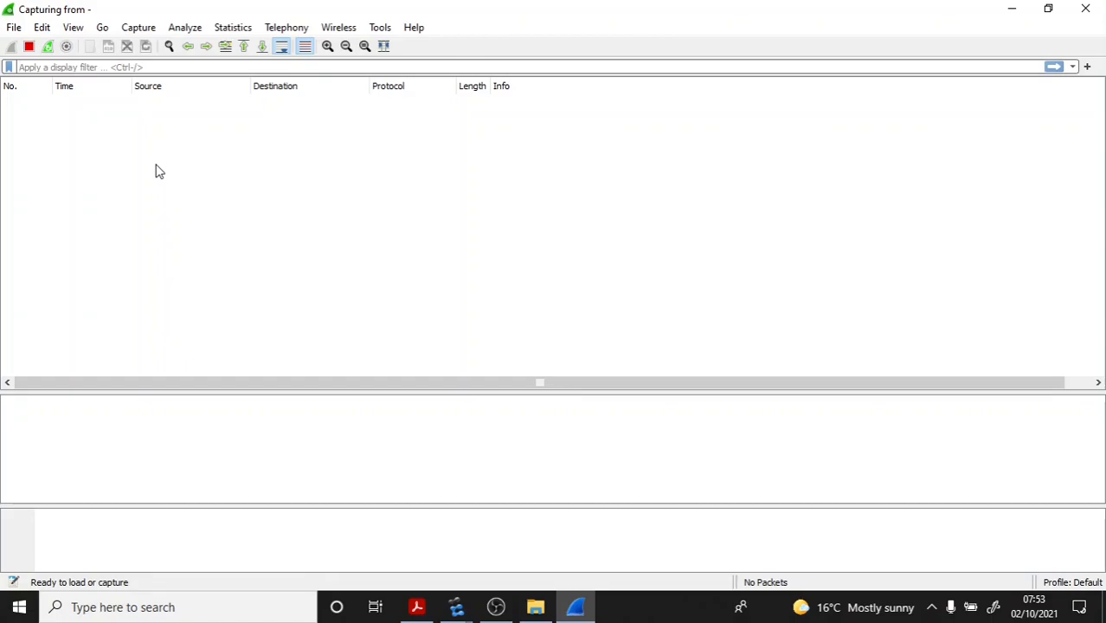
Step: Switch to the eNSP console of R3, enter the GigabitEthernet0/0/1 view with "int g 0/0/1" and display its configuration with "disp this"
{"action": "left_click", "coordinate": [465, 611]}
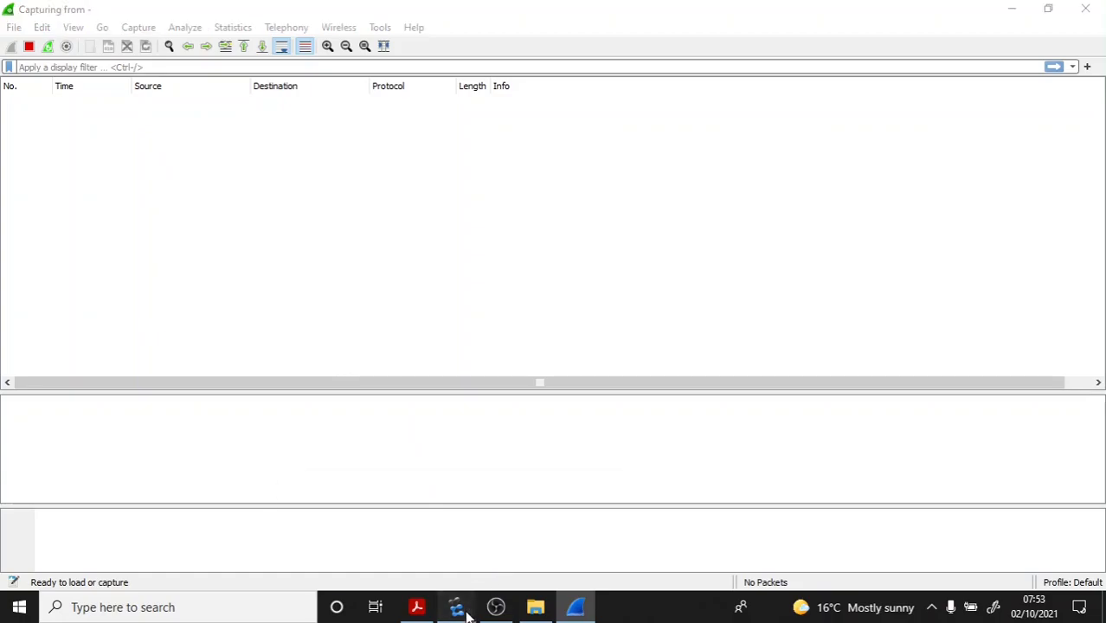
{"action": "left_click", "coordinate": [531, 532]}
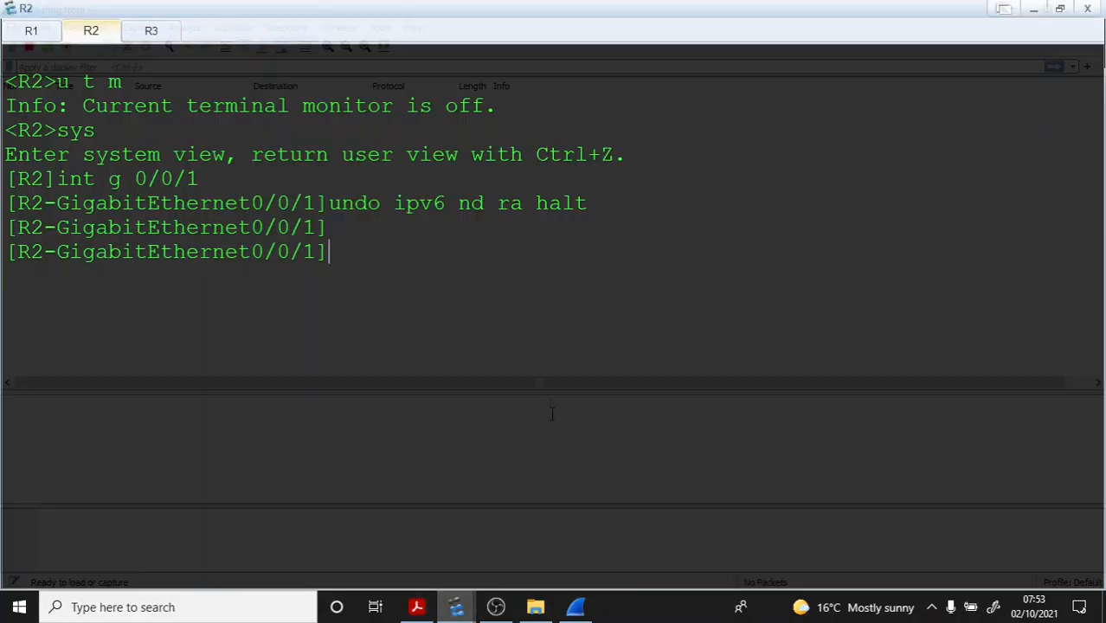
{"action": "left_click", "coordinate": [149, 34]}
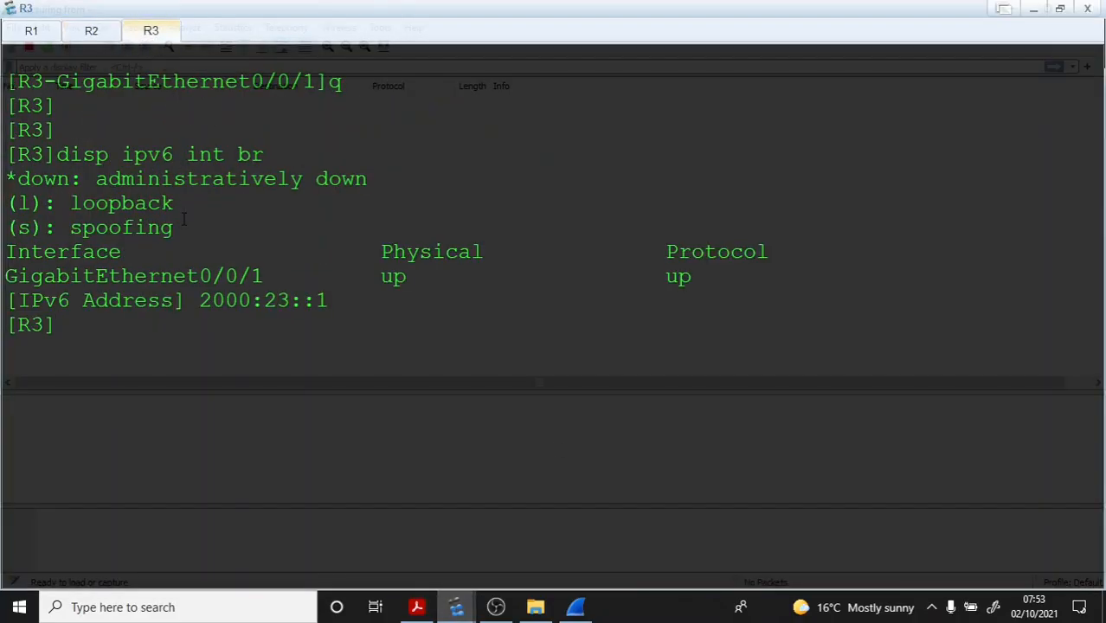
{"action": "type", "text": "int g 0/0/1"}
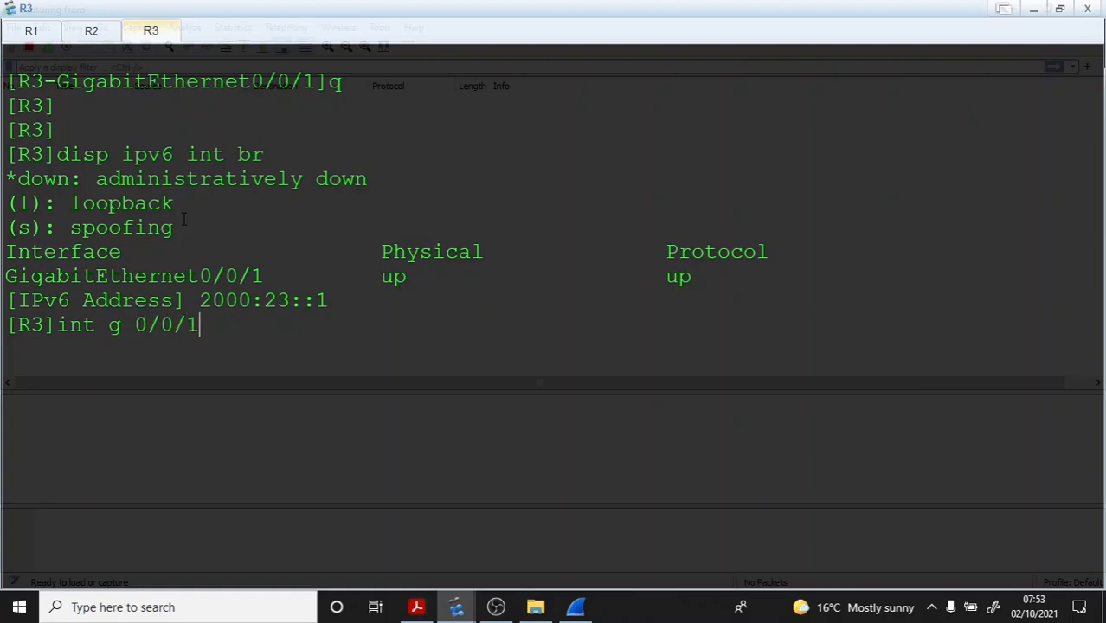
{"action": "key", "text": "Return"}
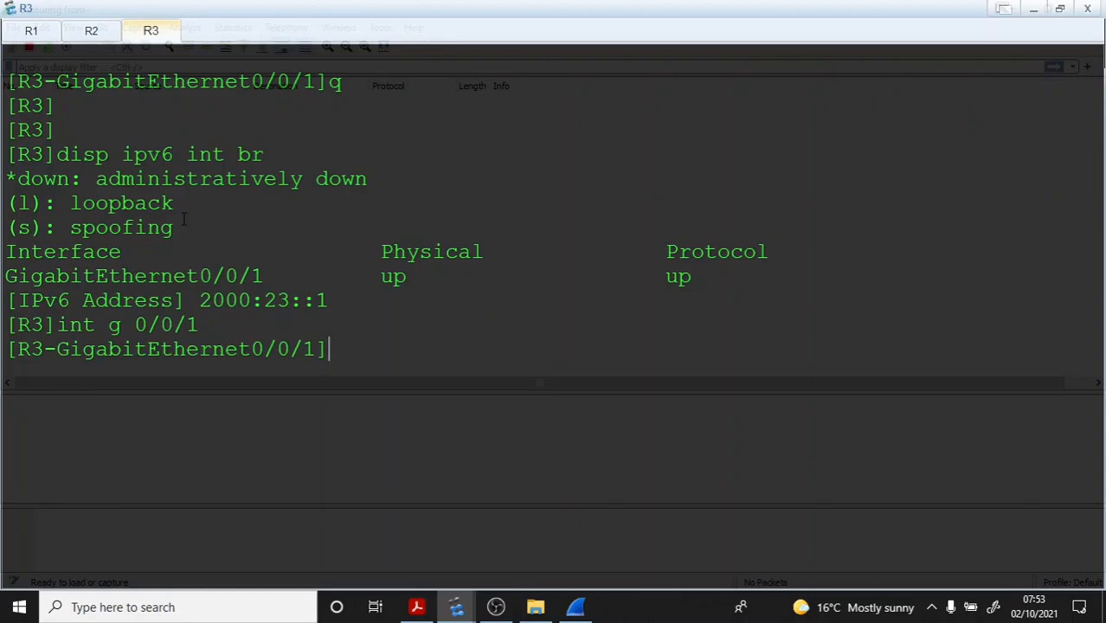
{"action": "type", "text": "disp this"}
{"action": "key", "text": "Return"}
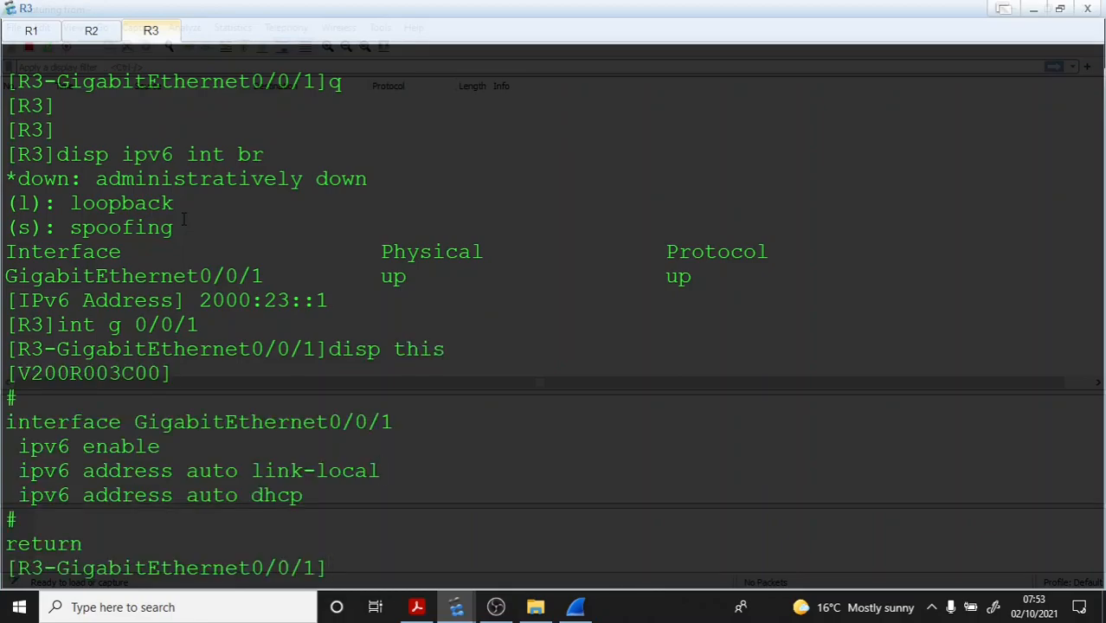
Step: Remove DHCPv6 address acquisition from R3's GigabitEthernet0/0/1 with "undo ipv6 add auto dhcp"
{"action": "type", "text": "undo ipv6 add"}
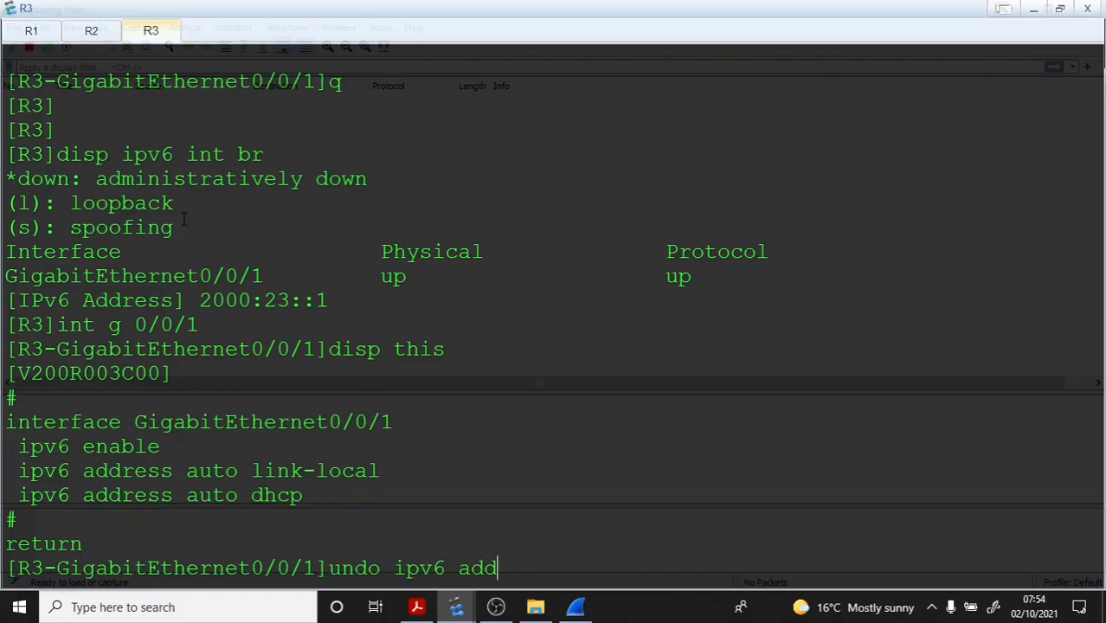
{"action": "type", "text": " auto dhcp"}
{"action": "key", "text": "Return"}
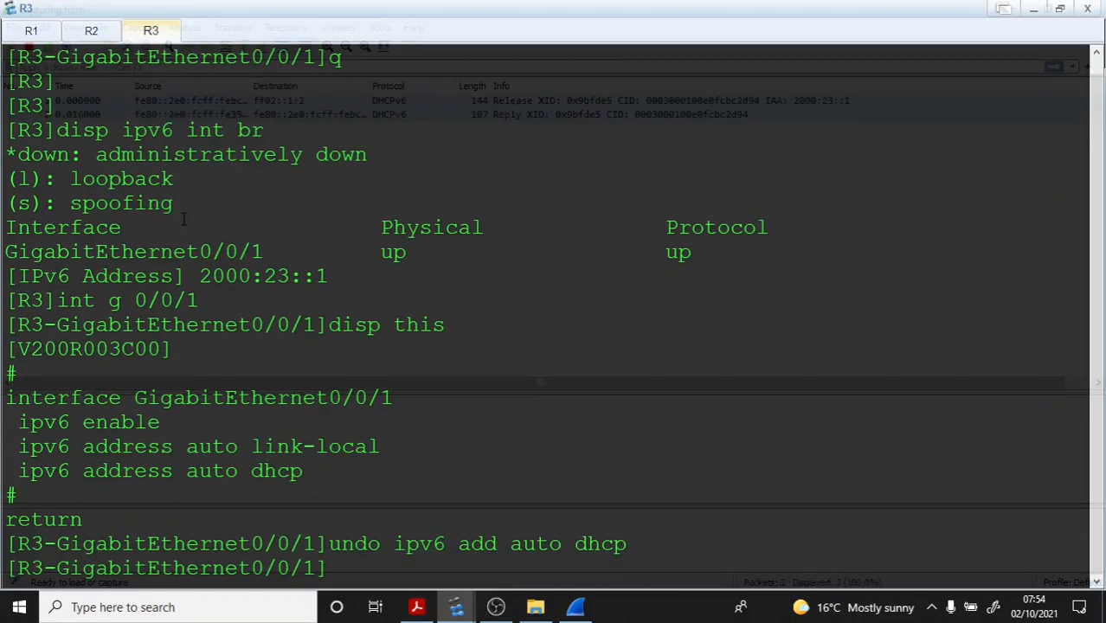
Step: Re-enable DHCPv6 address acquisition on R3's GigabitEthernet0/0/1 with "ipv6 add auto dhcp"
{"action": "type", "text": "iip"}
{"action": "key", "text": "BackSpace"}
{"action": "key", "text": "BackSpace"}
{"action": "type", "text": "pv"}
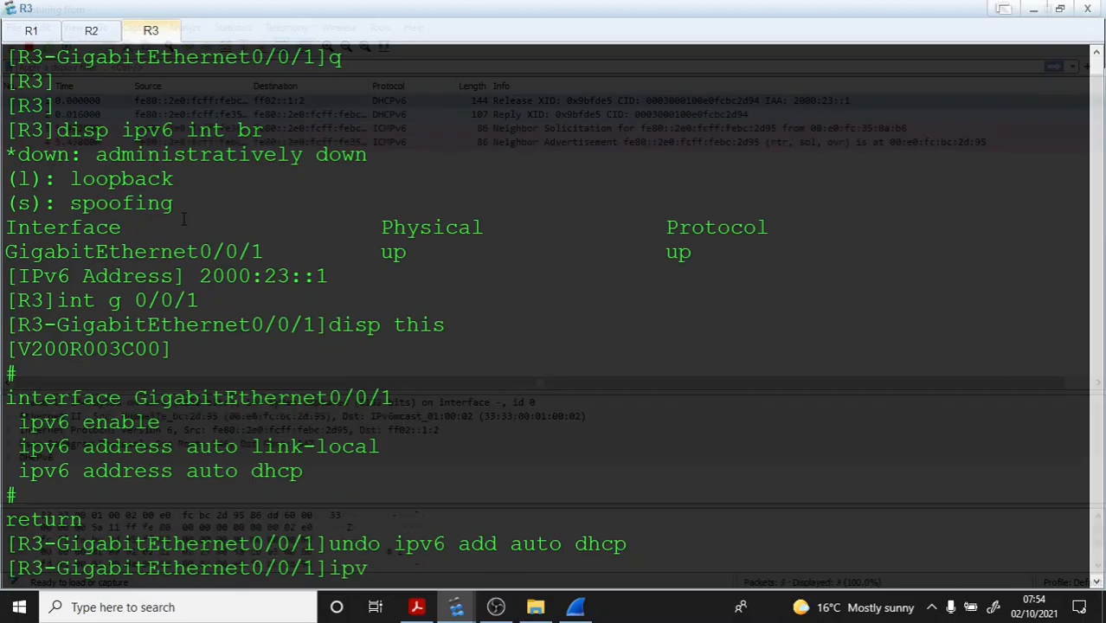
{"action": "type", "text": "6 add auto "}
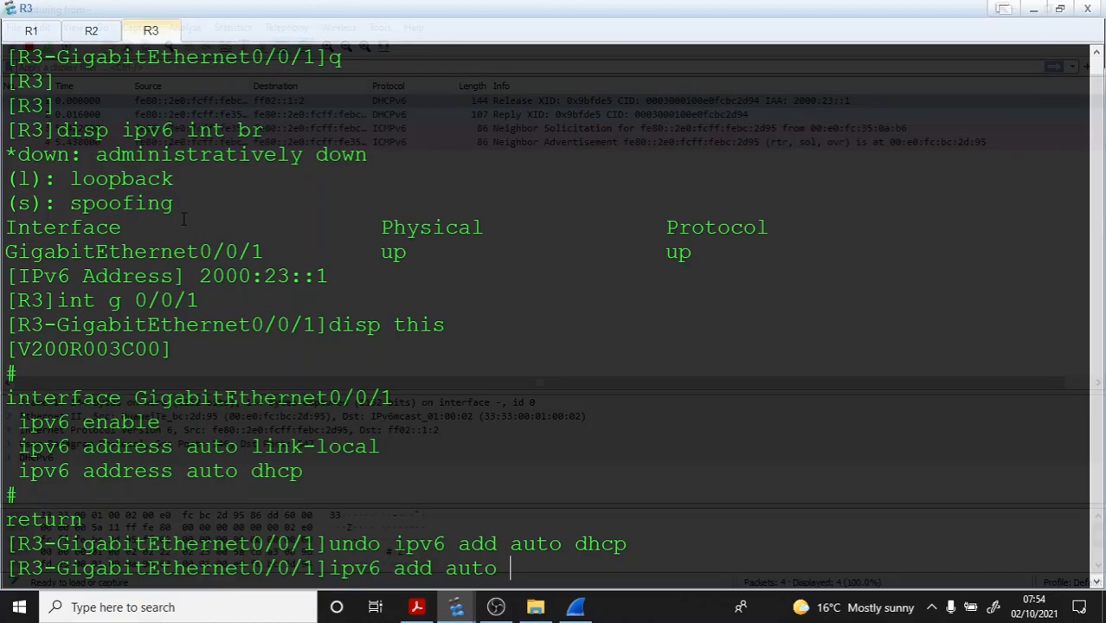
{"action": "type", "text": "dhcp"}
{"action": "key", "text": "Return"}
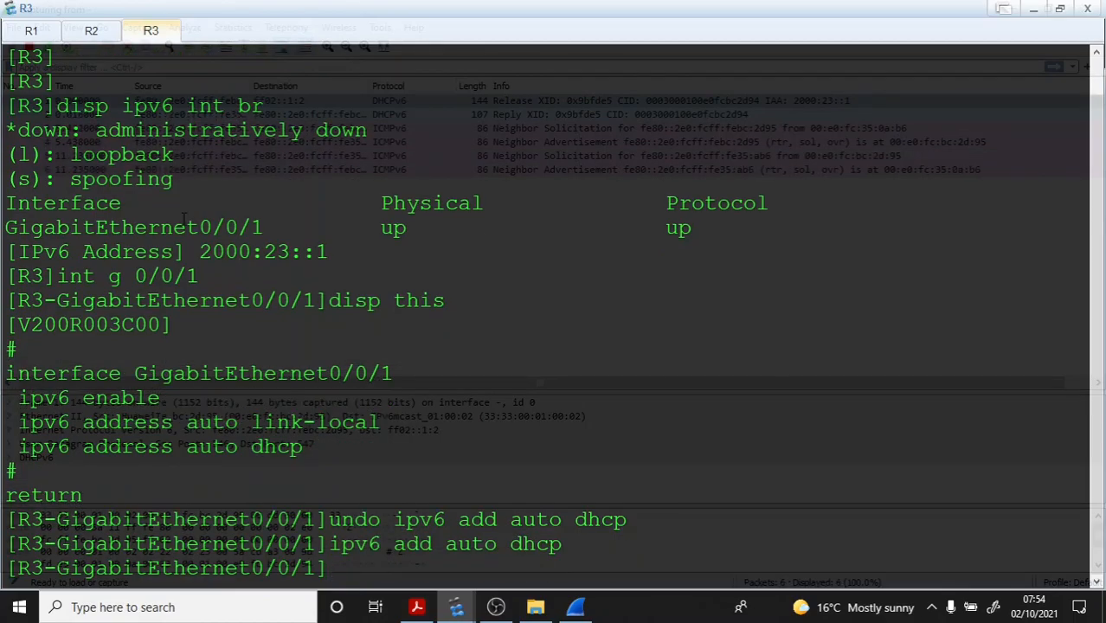
Step: Switch to Wireshark, examine the DHCPv6 and ICMPv6 packets captured on R3's link, and minimize the capture window
{"action": "key", "text": "alt+Tab"}
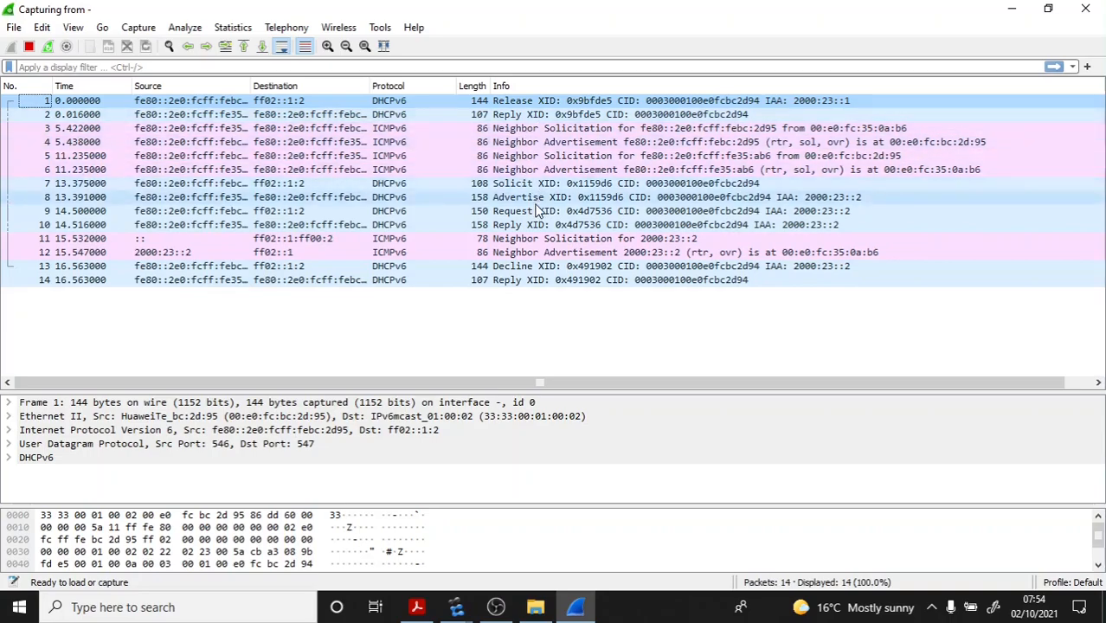
{"action": "left_click", "coordinate": [497, 334]}
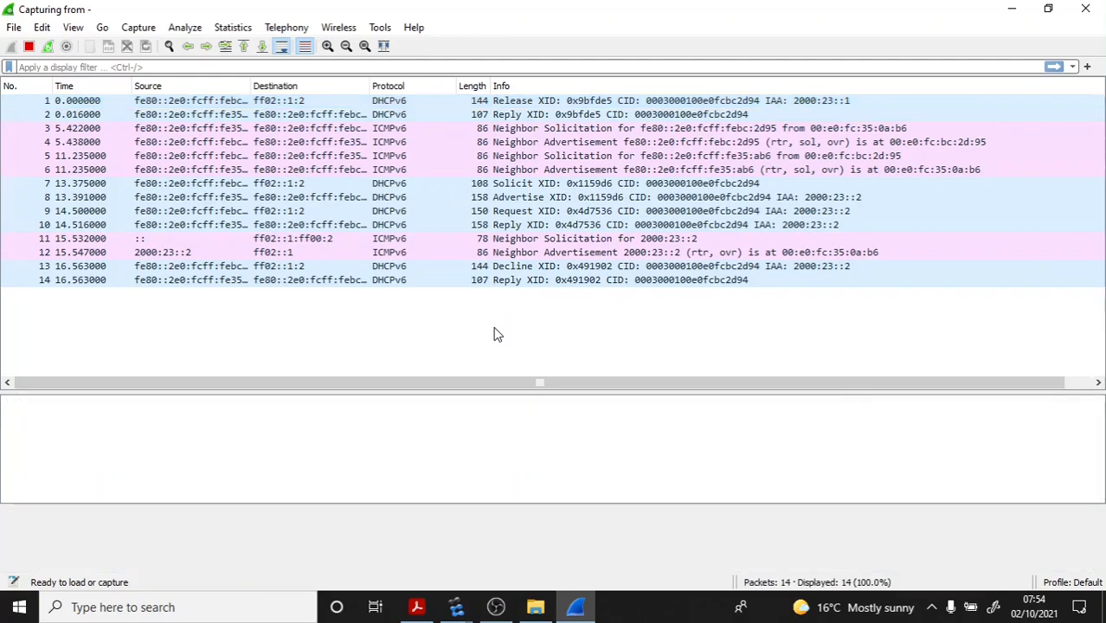
{"action": "right_click", "coordinate": [497, 334]}
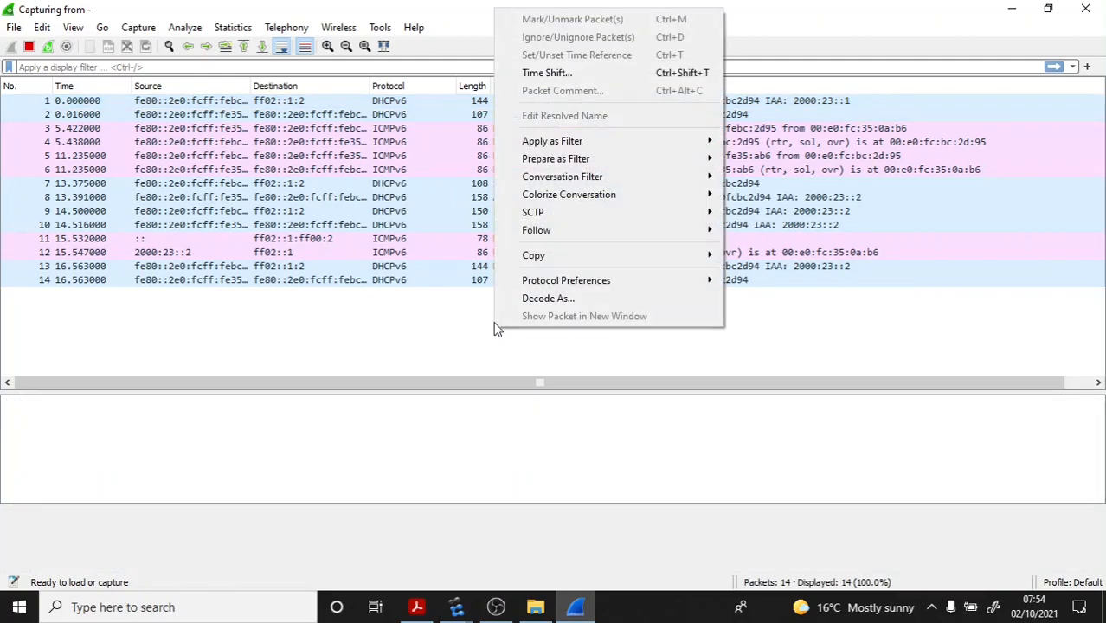
{"action": "left_click", "coordinate": [424, 336]}
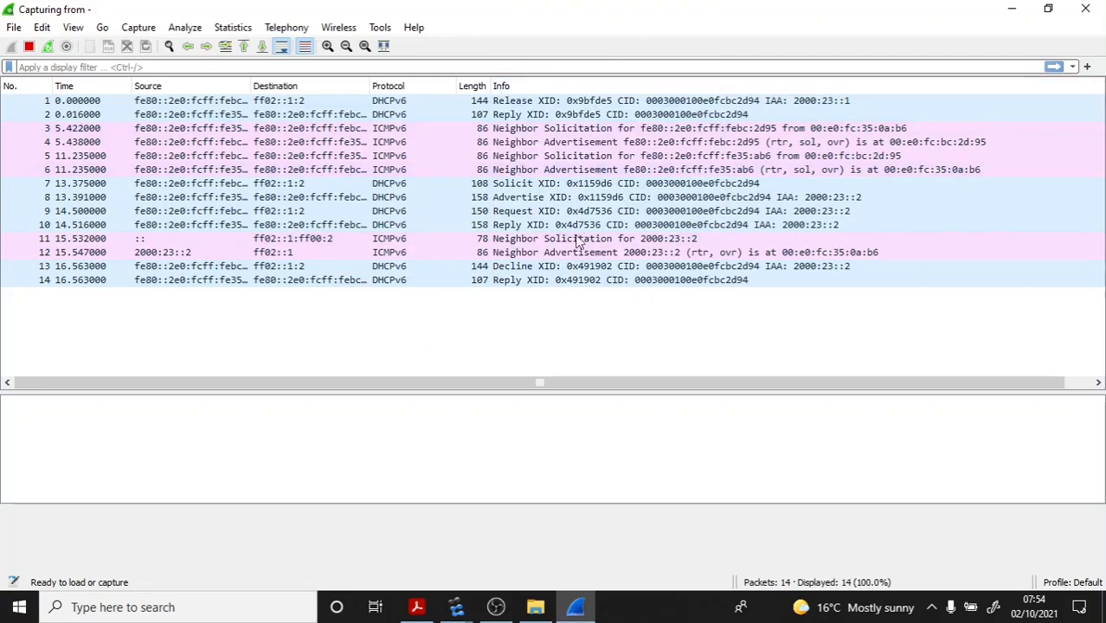
{"action": "right_click", "coordinate": [420, 331]}
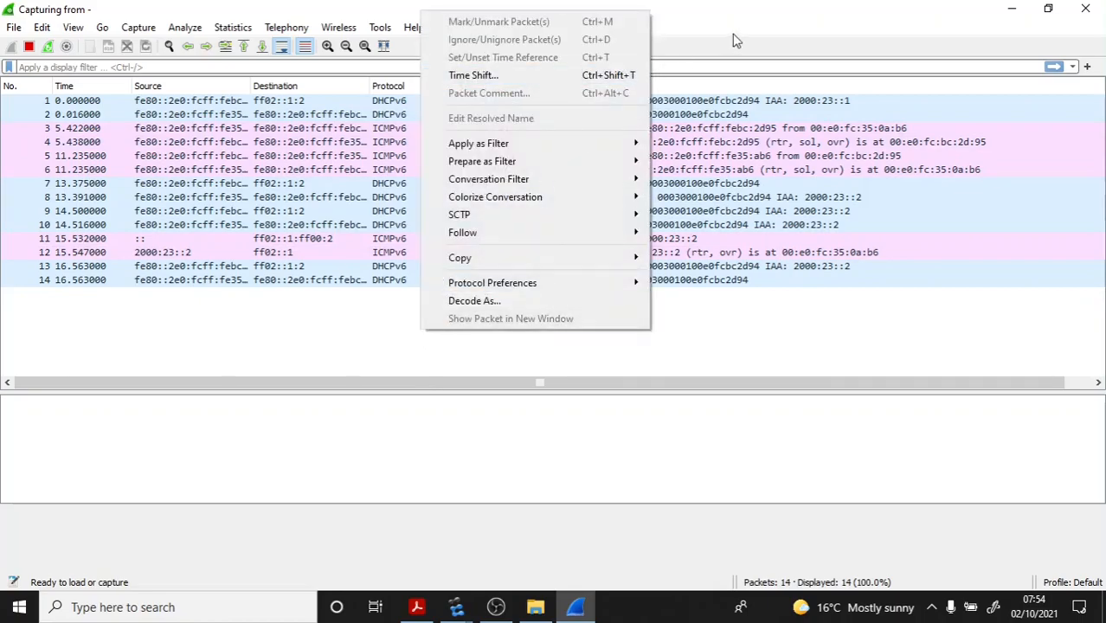
{"action": "left_click", "coordinate": [1004, 10]}
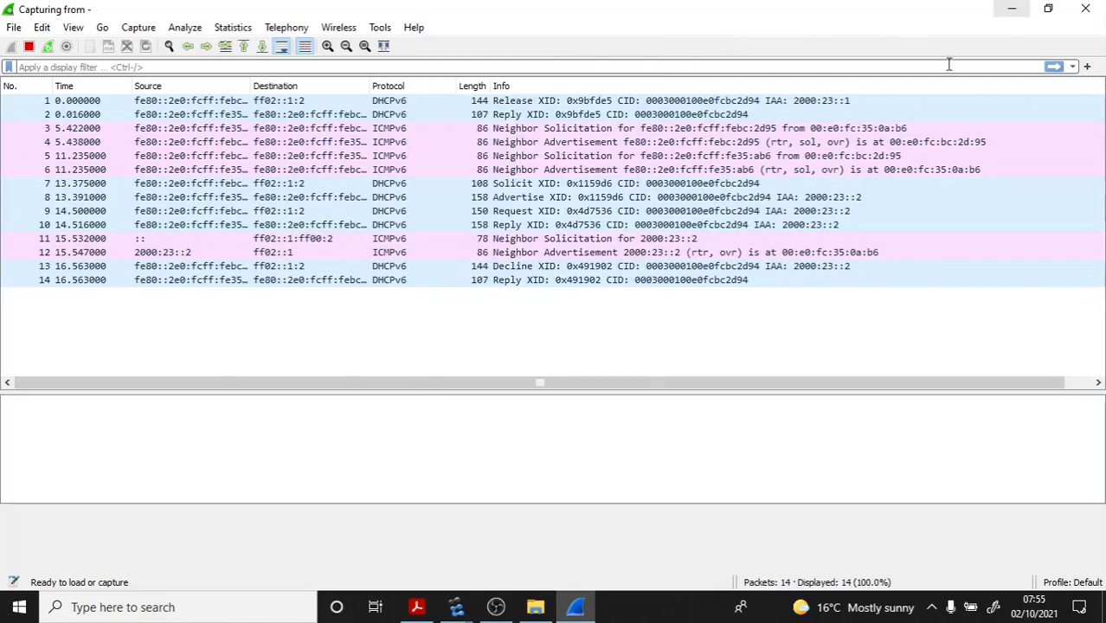
{"action": "left_click", "coordinate": [1008, 10]}
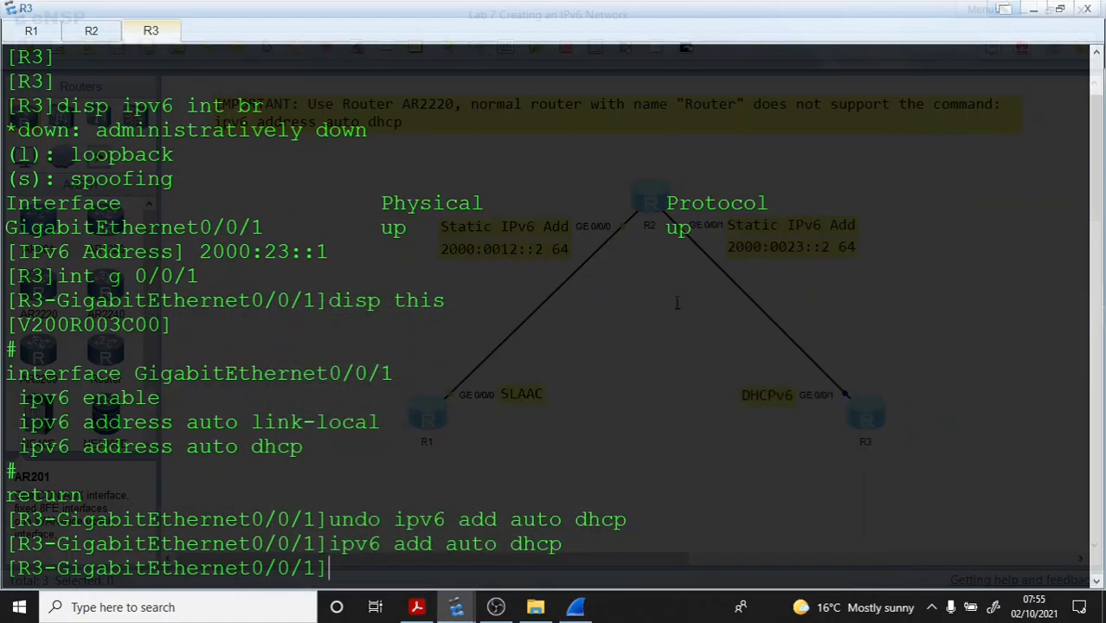
Step: Switch to the lab guide in Acrobat Reader and copy the command "ipv6 nd autoconfig managed-address-flag"
{"action": "left_click", "coordinate": [416, 606]}
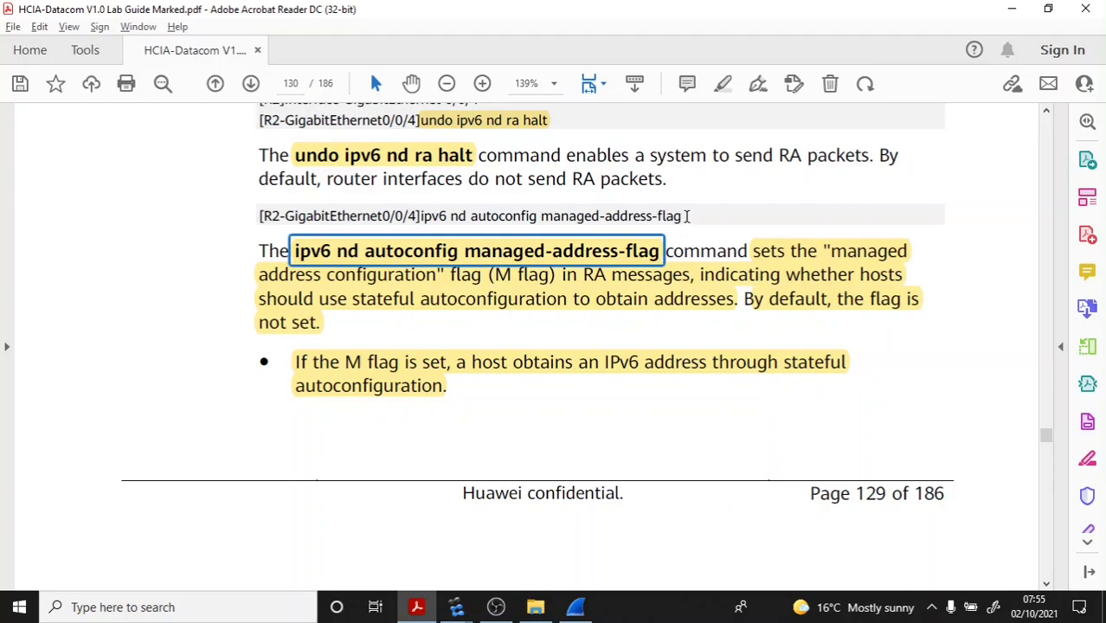
{"action": "left_click_drag", "start_coordinate": [689, 215], "coordinate": [432, 217]}
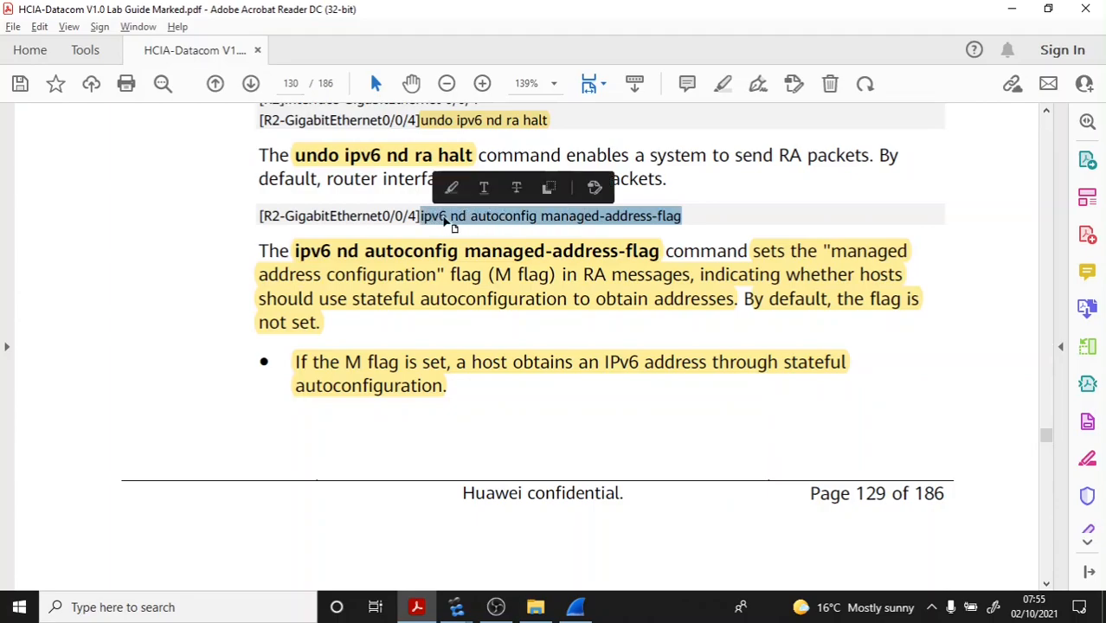
{"action": "right_click", "coordinate": [442, 221]}
{"action": "left_click", "coordinate": [478, 238]}
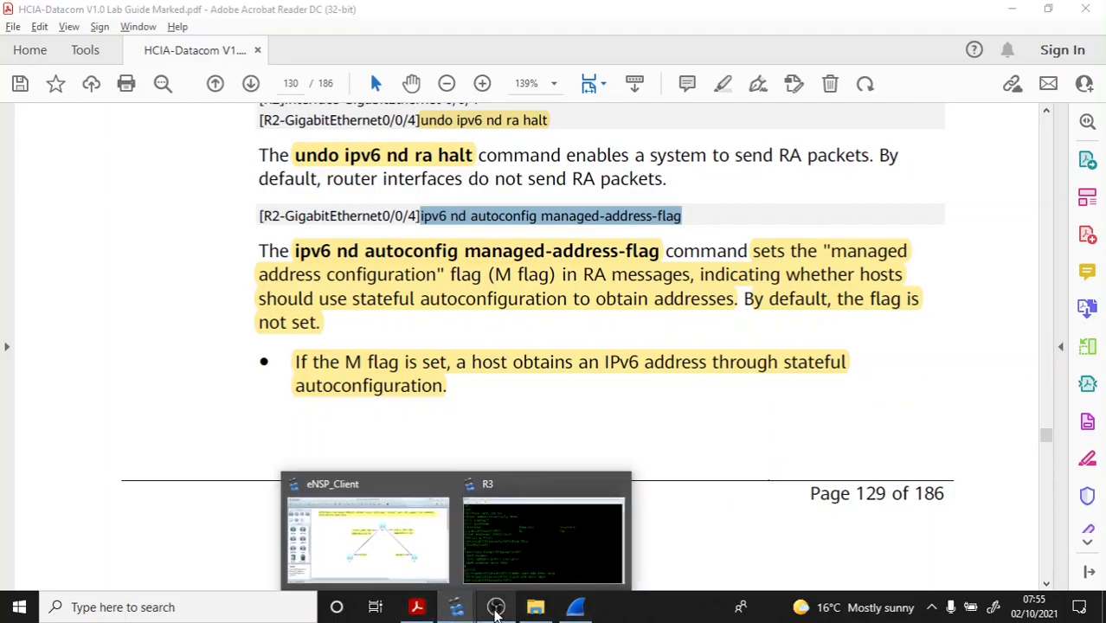
Step: Read the lab guide's explanation of how a host obtains its IPv6 address when the M flag is not set
{"action": "scroll", "coordinate": [506, 343], "scroll_direction": "down", "scroll_amount": 5}
{"action": "scroll", "coordinate": [437, 276], "scroll_direction": "down", "scroll_amount": 7}
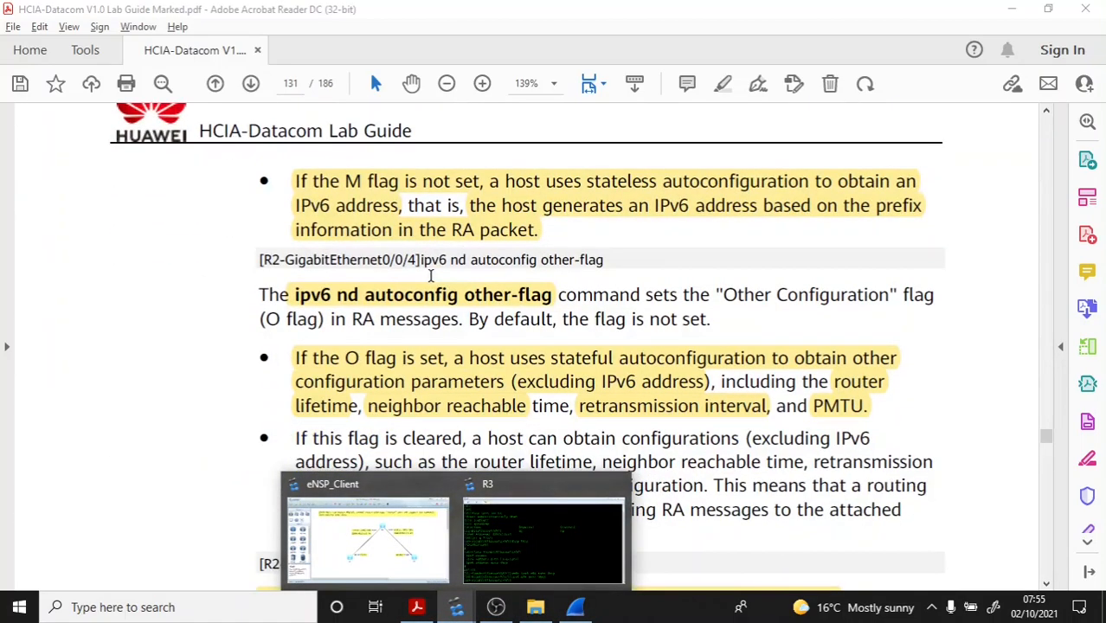
{"action": "left_click", "coordinate": [329, 192]}
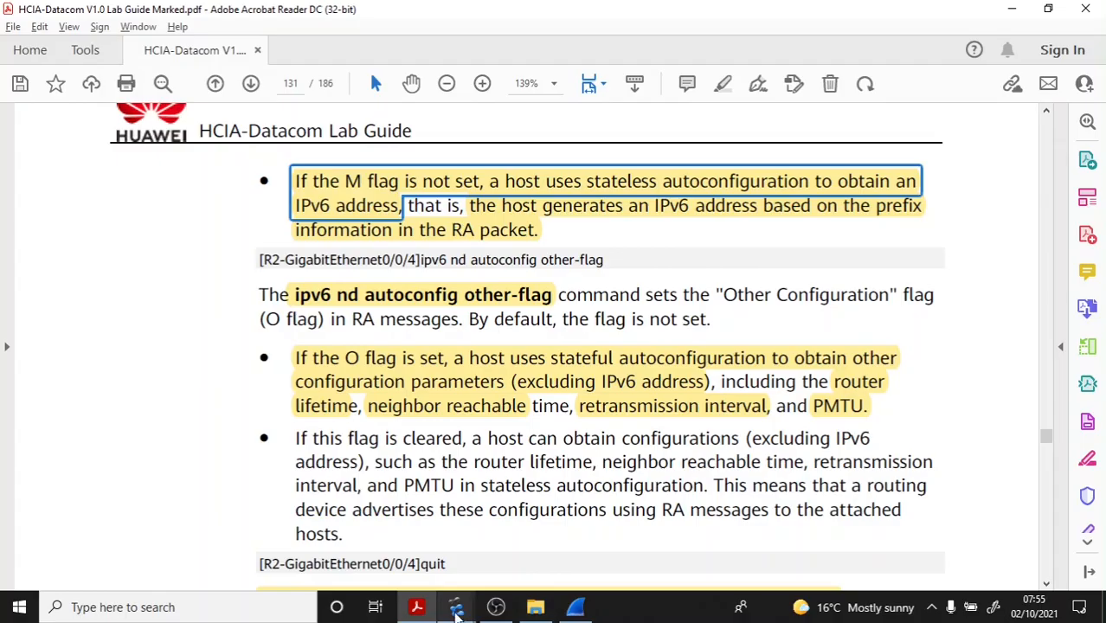
Step: Switch to the eNSP console of R3, clear its output and return to system view with "q"
{"action": "mouse_move", "coordinate": [456, 606]}
{"action": "left_click", "coordinate": [536, 528]}
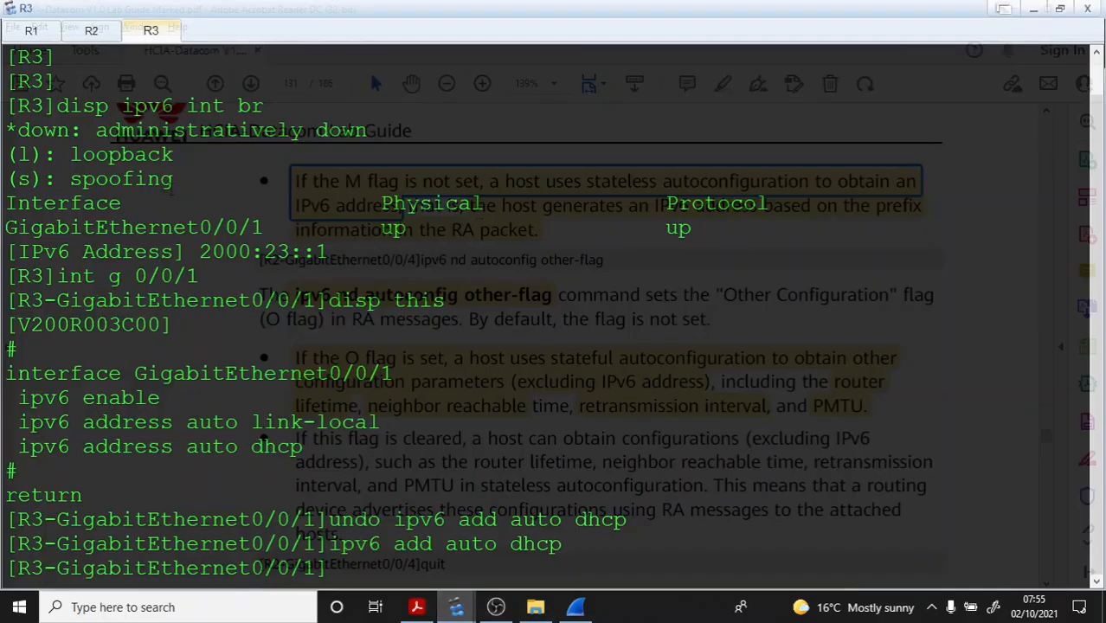
{"action": "right_click", "coordinate": [172, 188]}
{"action": "left_click", "coordinate": [229, 238]}
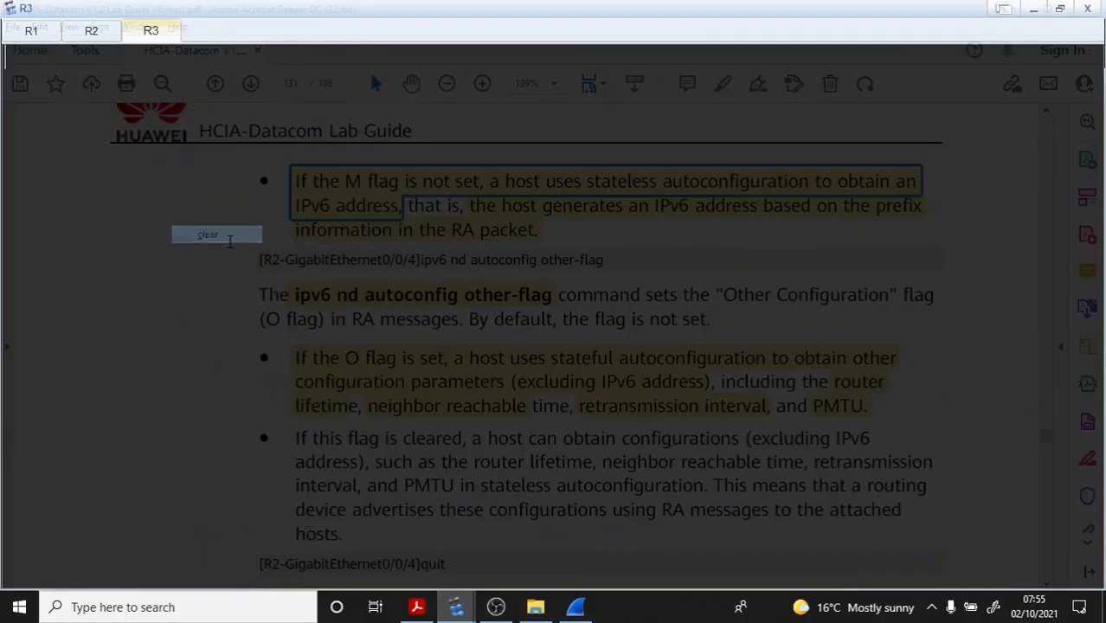
{"action": "key", "text": "Return"}
{"action": "type", "text": "q"}
{"action": "key", "text": "Return"}
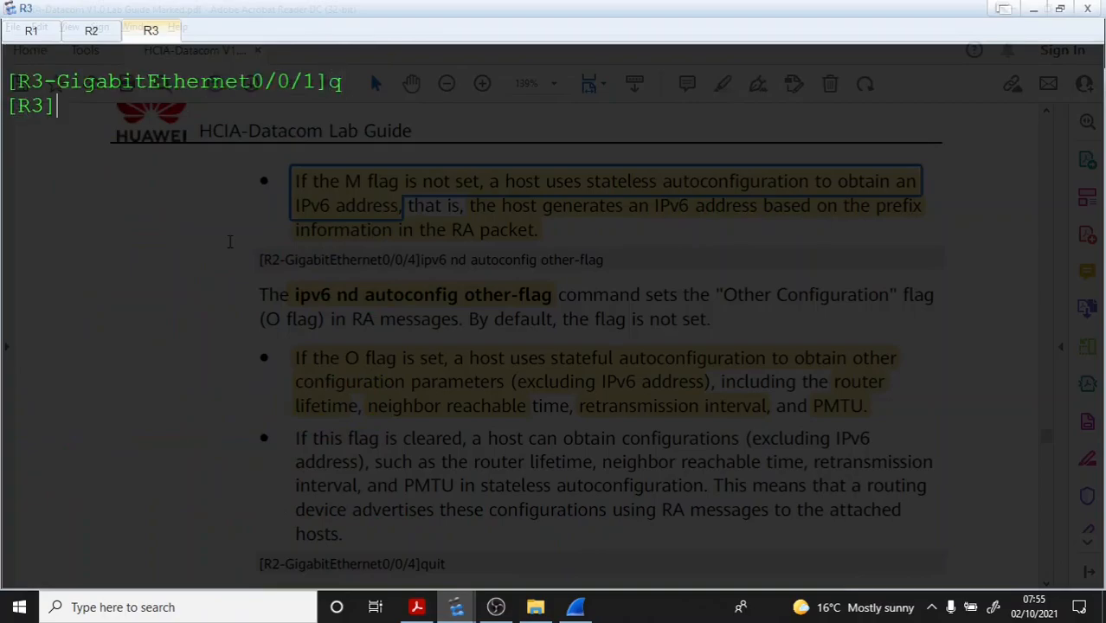
Step: Display R3's IPv6 interface summary with "disp ipv6 int br" and check the address on GigabitEthernet0/0/1
{"action": "type", "text": "disp ipv6 int br"}
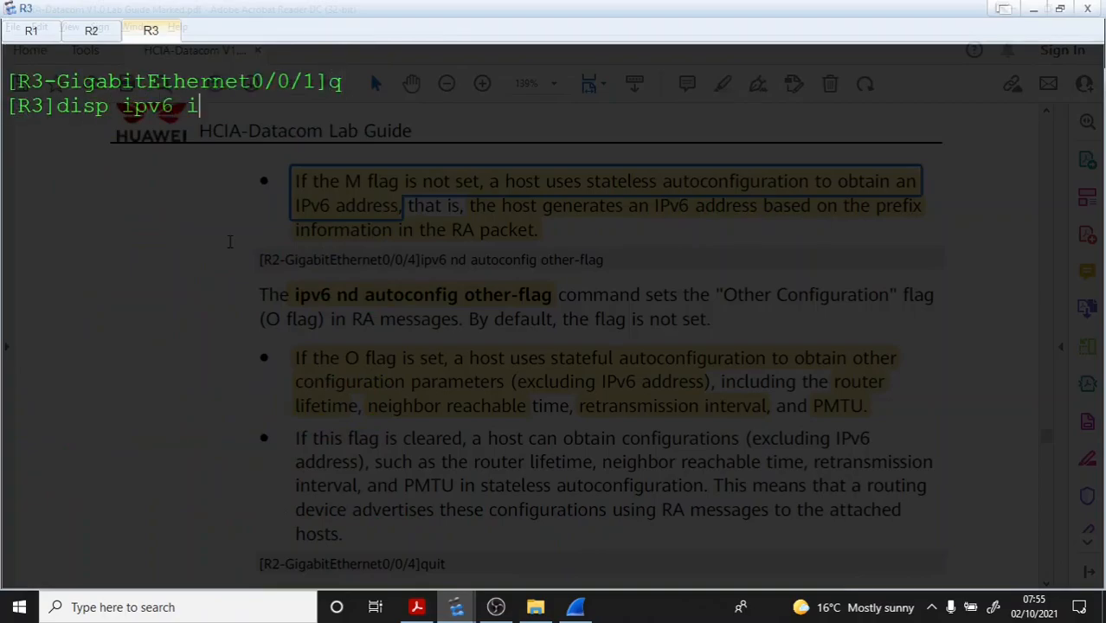
{"action": "key", "text": "Return"}
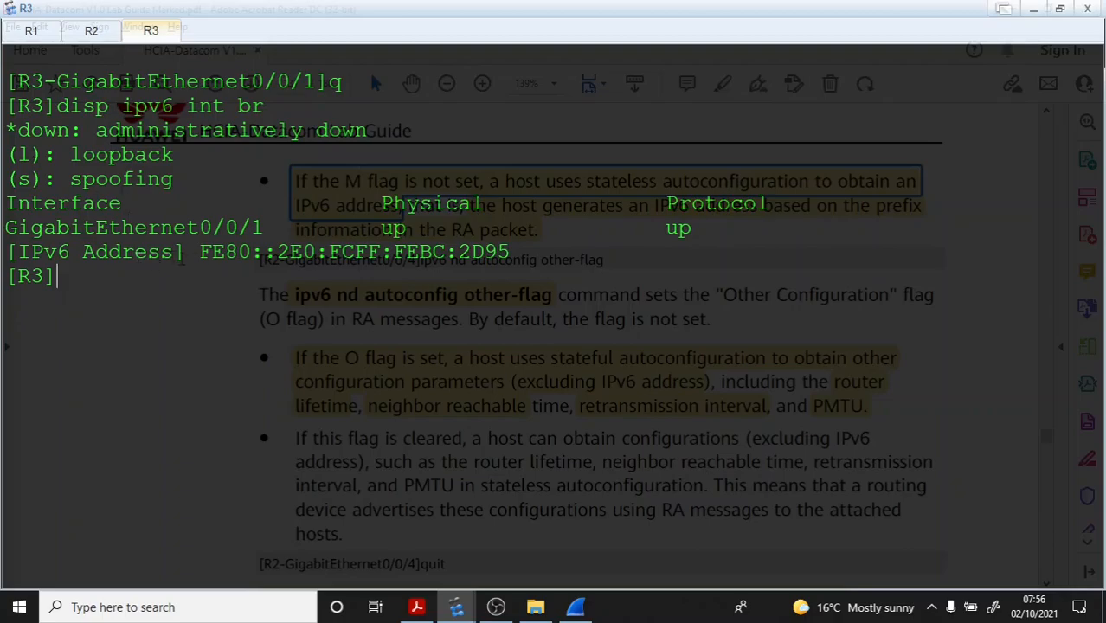
{"action": "left_click_drag", "start_coordinate": [200, 252], "coordinate": [316, 252]}
{"action": "left_click", "coordinate": [460, 265]}
Step: Switch to Wireshark, select the DHCPv6 Decline packet and examine the fields of its DHCPv6 layer
{"action": "mouse_move", "coordinate": [457, 603]}
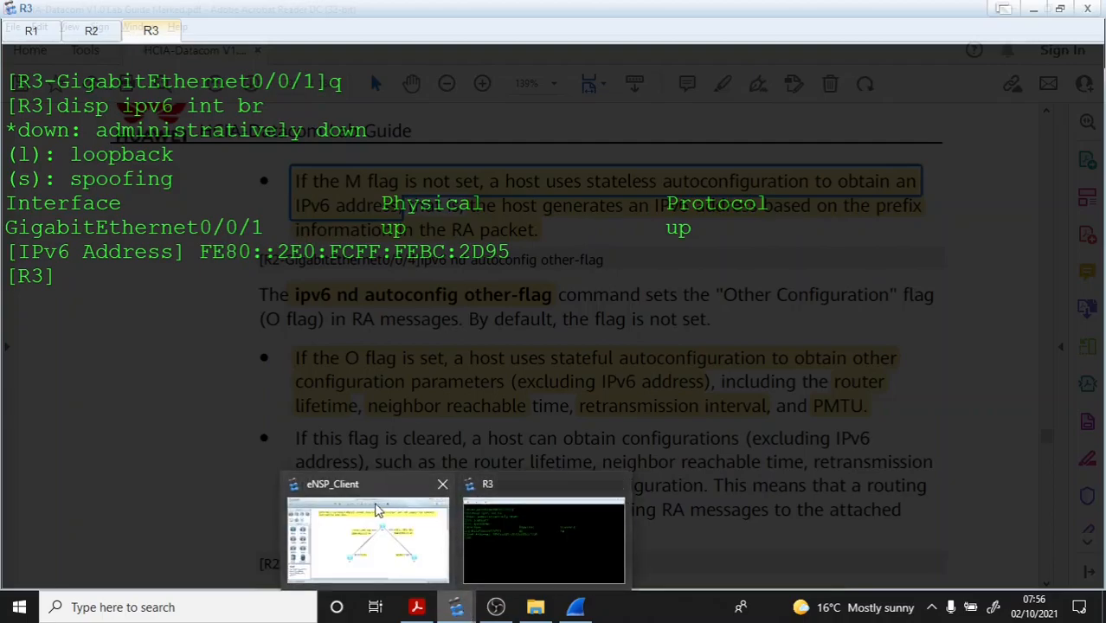
{"action": "left_click", "coordinate": [576, 608]}
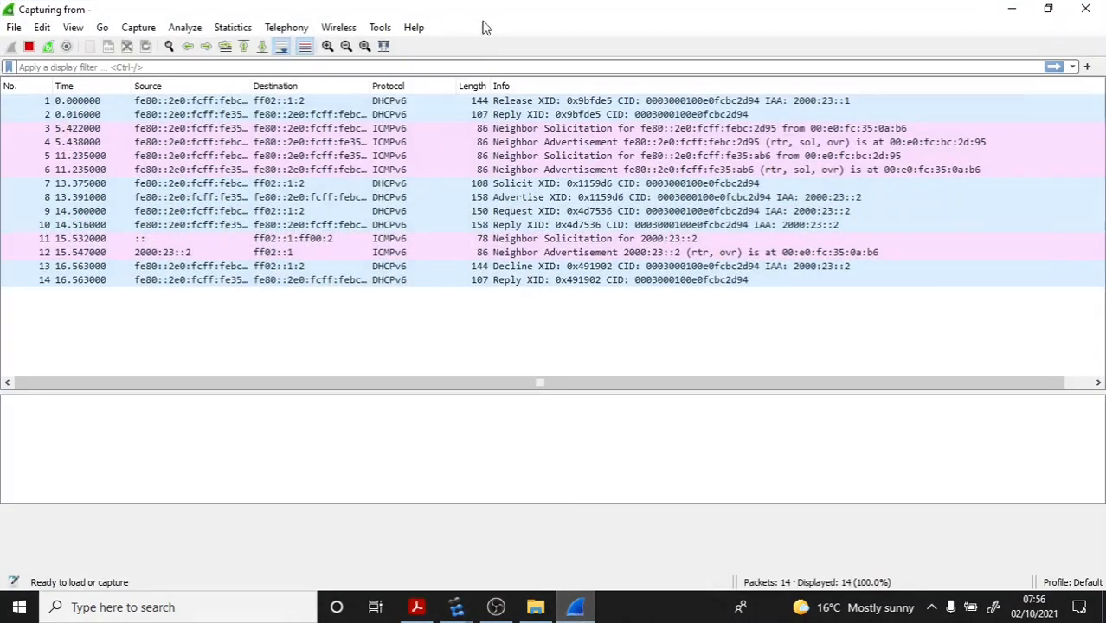
{"action": "left_click", "coordinate": [571, 266]}
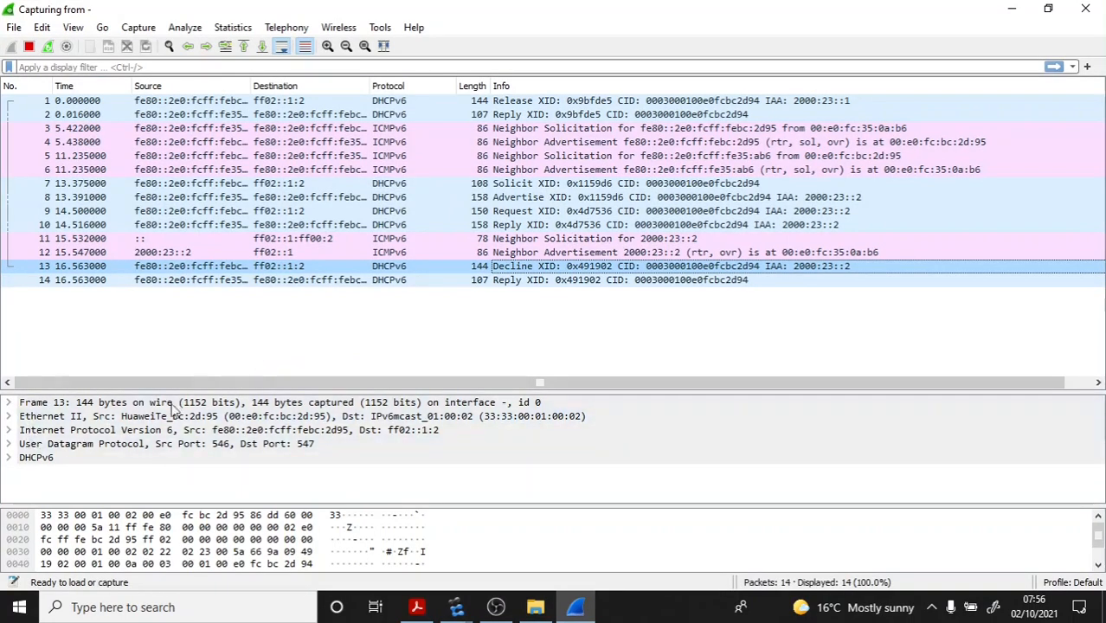
{"action": "left_click", "coordinate": [9, 458]}
{"action": "scroll", "coordinate": [233, 433], "scroll_direction": "down", "scroll_amount": 2}
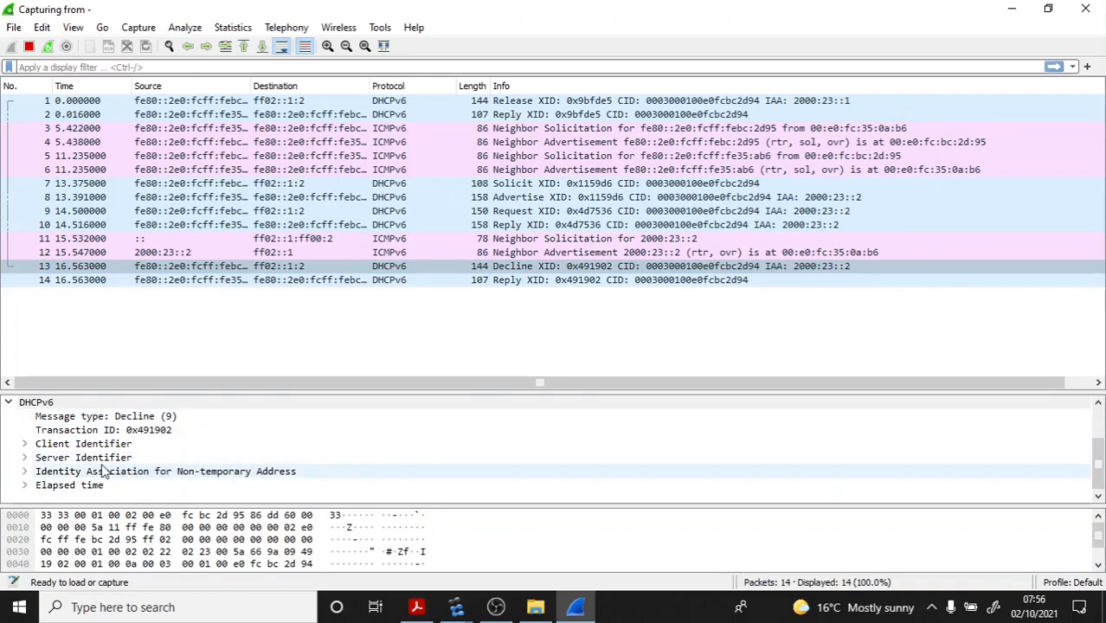
{"action": "scroll", "coordinate": [102, 471], "scroll_direction": "up", "scroll_amount": 1}
{"action": "scroll", "coordinate": [130, 471], "scroll_direction": "down", "scroll_amount": 1}
Step: Expand the Client Identifier of the Decline packet and enlarge the packet details area to read its fields
{"action": "left_click", "coordinate": [39, 445]}
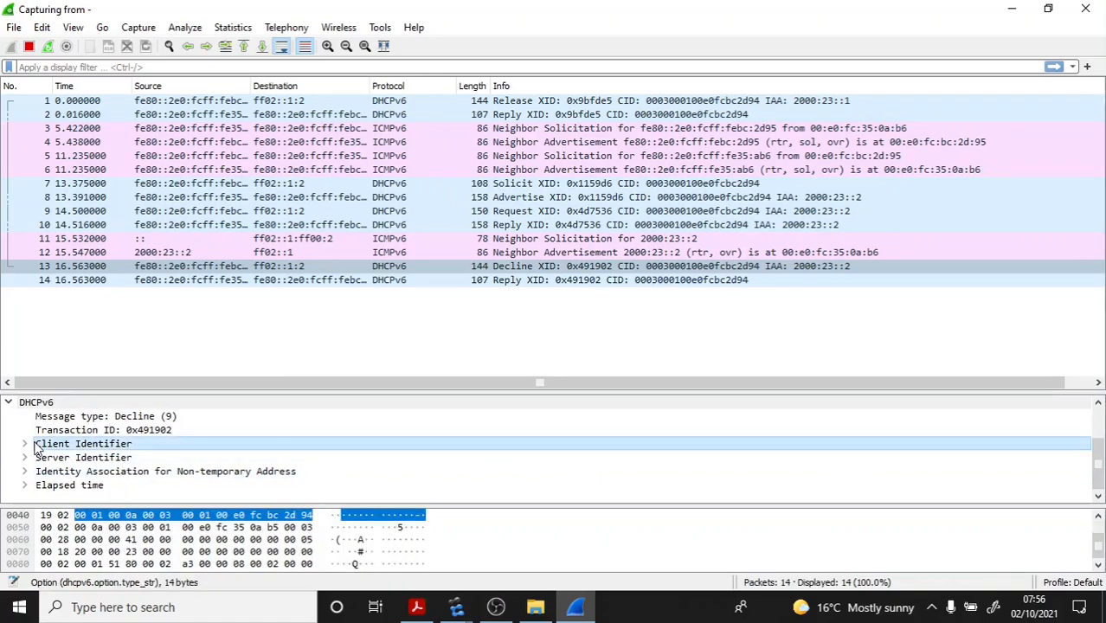
{"action": "double_click", "coordinate": [36, 445]}
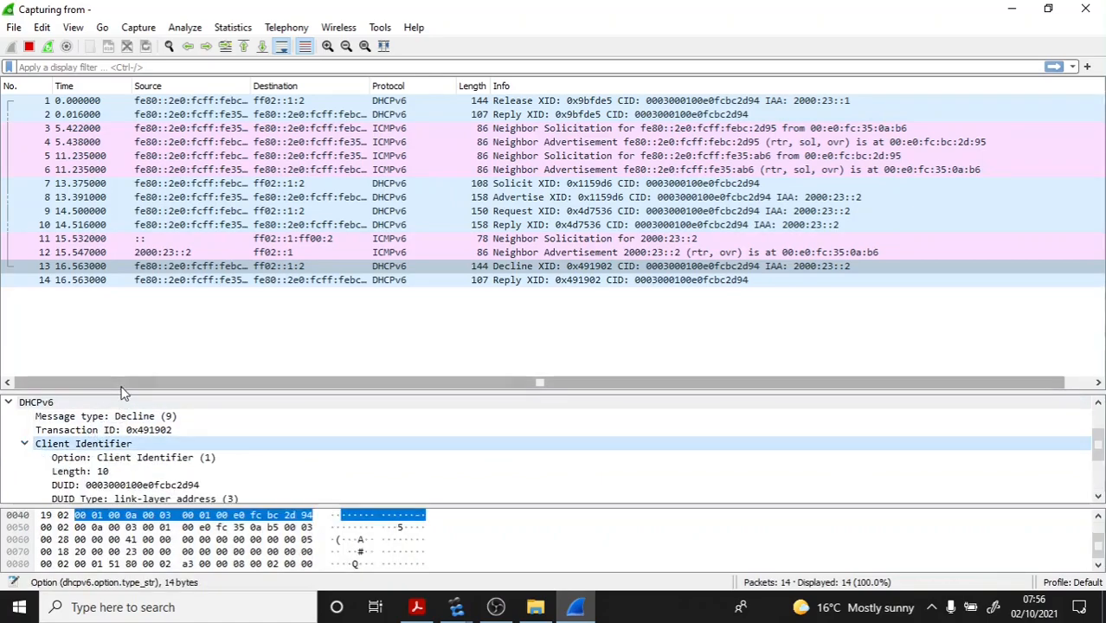
{"action": "left_click_drag", "start_coordinate": [119, 395], "coordinate": [149, 303]}
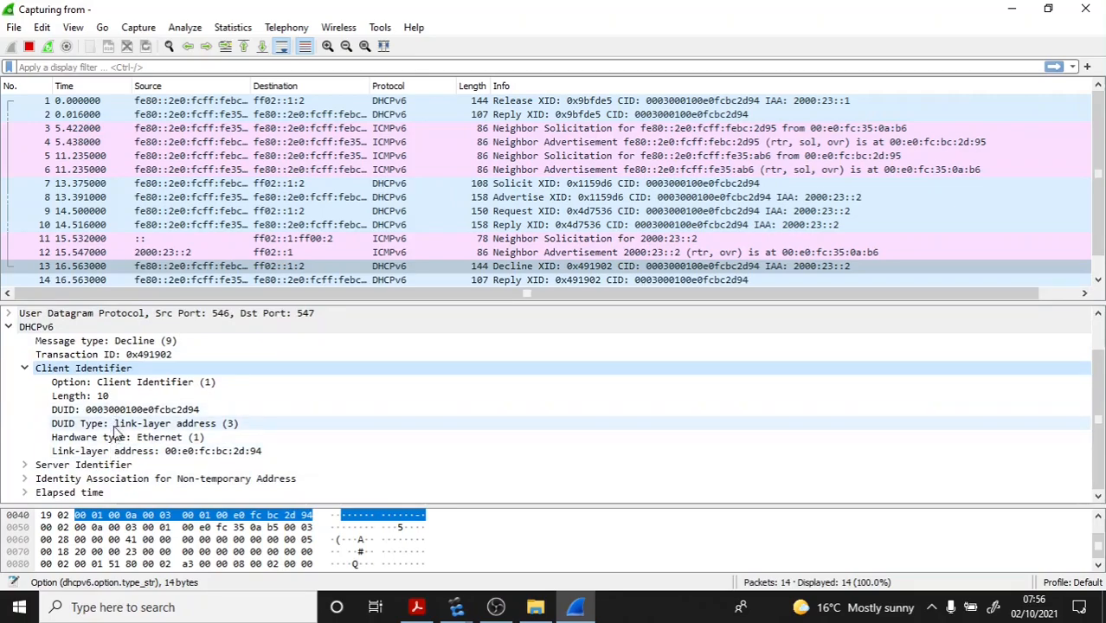
Step: Expand the Decline packet's IPv6 header to read its source address, and select the Router Advertisement packet to compare its source
{"action": "scroll", "coordinate": [117, 430], "scroll_direction": "up", "scroll_amount": 1}
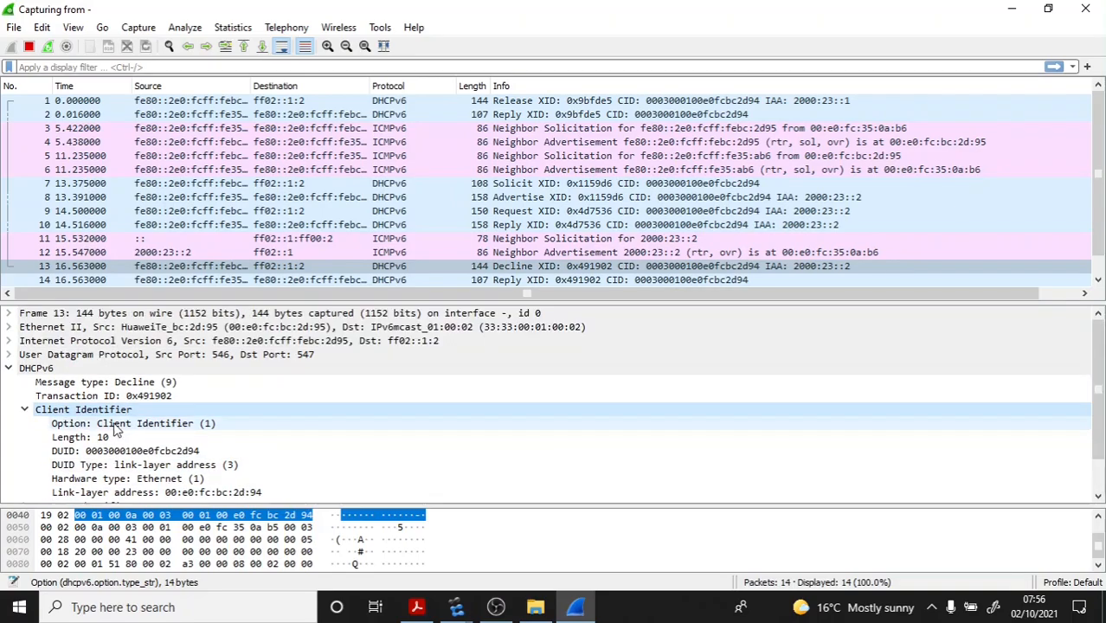
{"action": "left_click", "coordinate": [11, 341]}
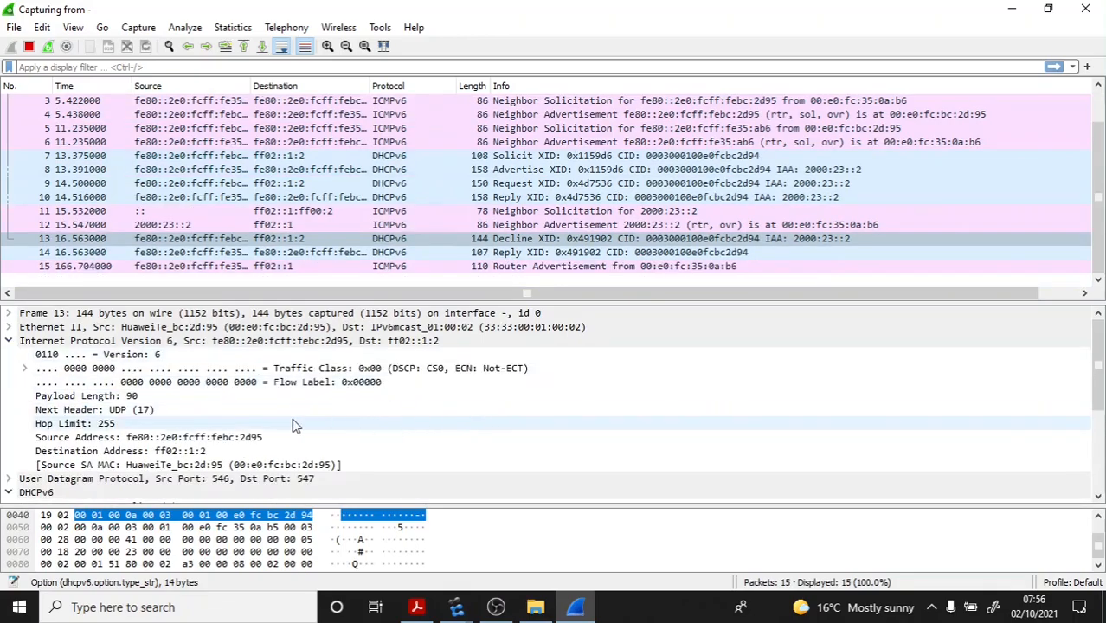
{"action": "left_click", "coordinate": [170, 444]}
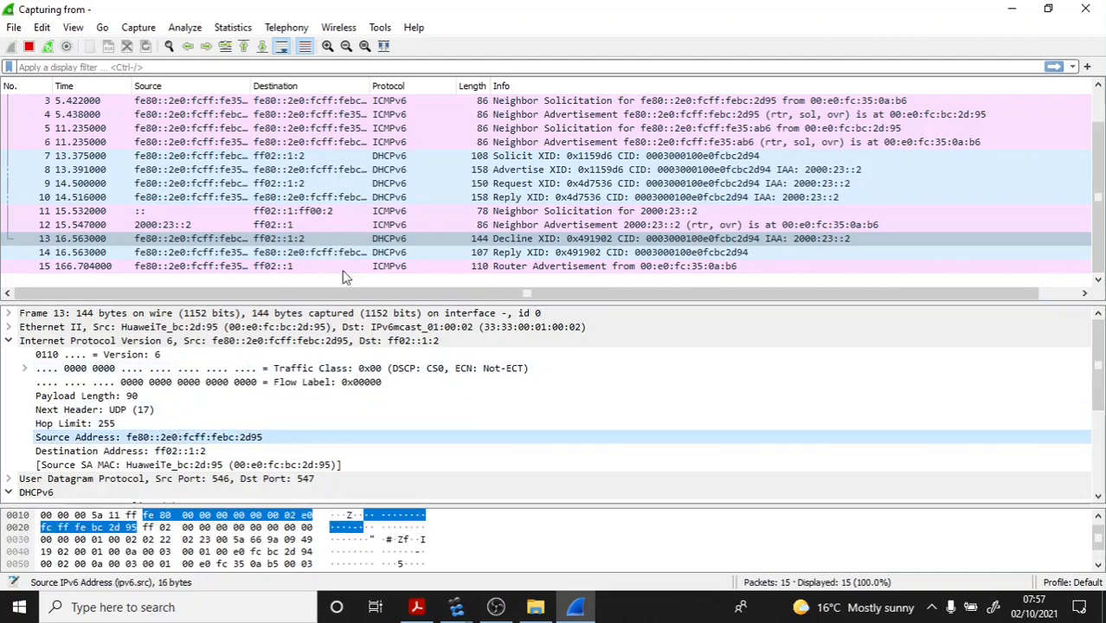
{"action": "left_click", "coordinate": [506, 267]}
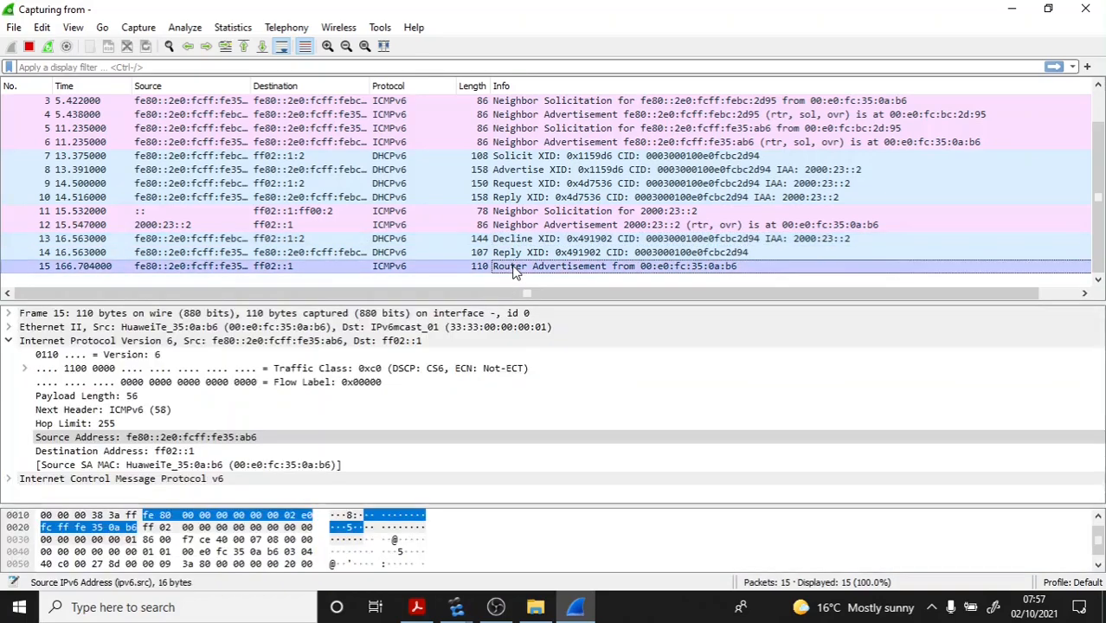
{"action": "left_click", "coordinate": [184, 269]}
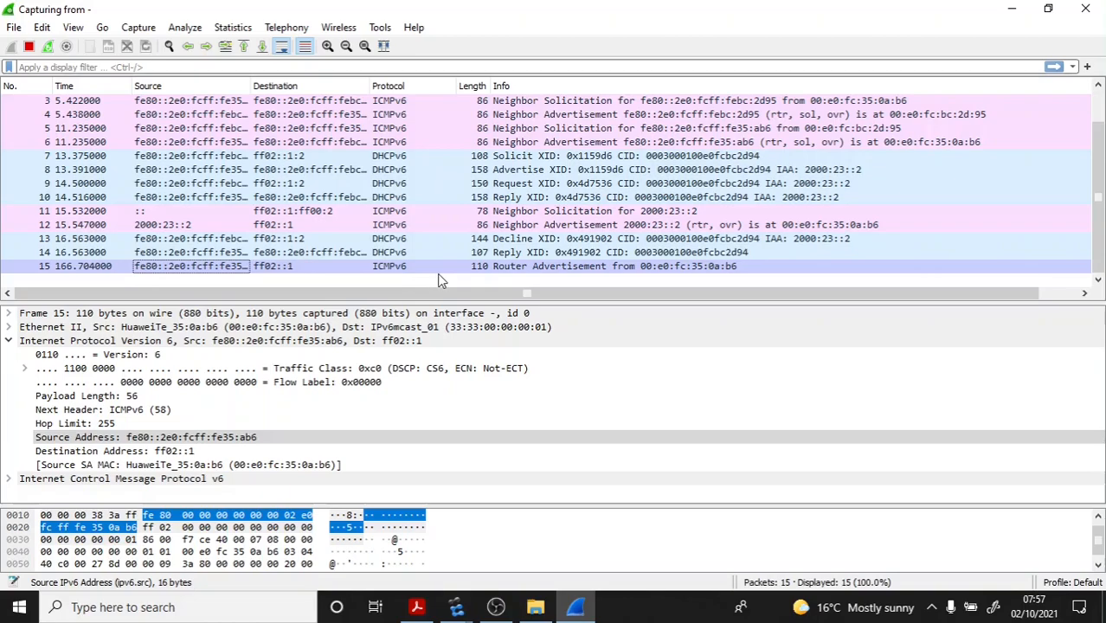
Step: Switch to the eNSP console of R3 and rerun "disp ipv6 int br" to recheck the interface's IPv6 address
{"action": "mouse_move", "coordinate": [536, 607]}
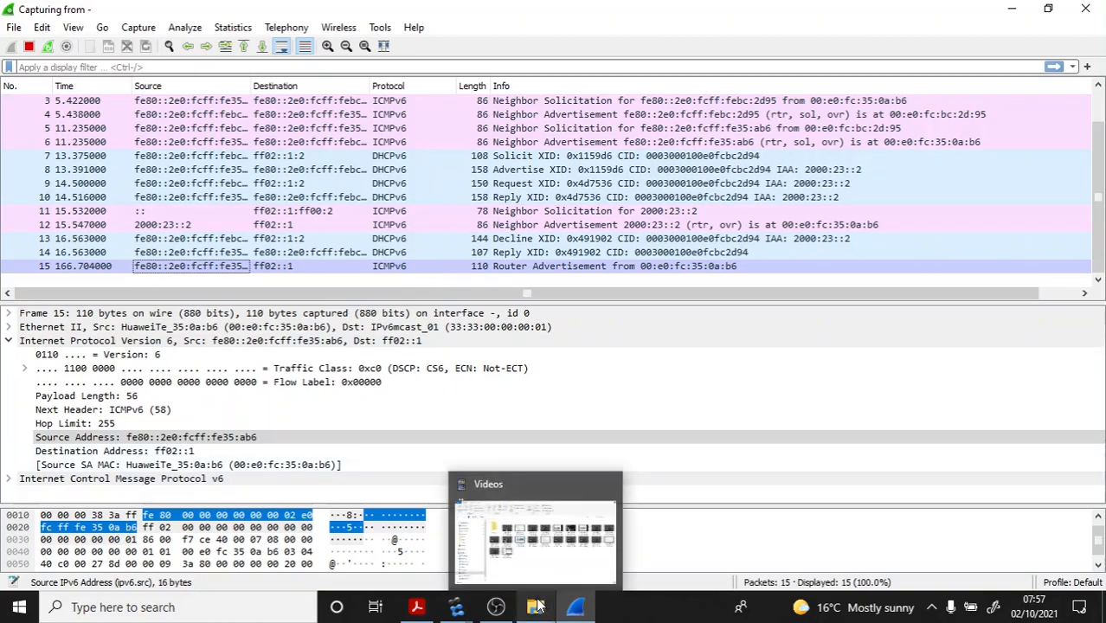
{"action": "mouse_move", "coordinate": [456, 606]}
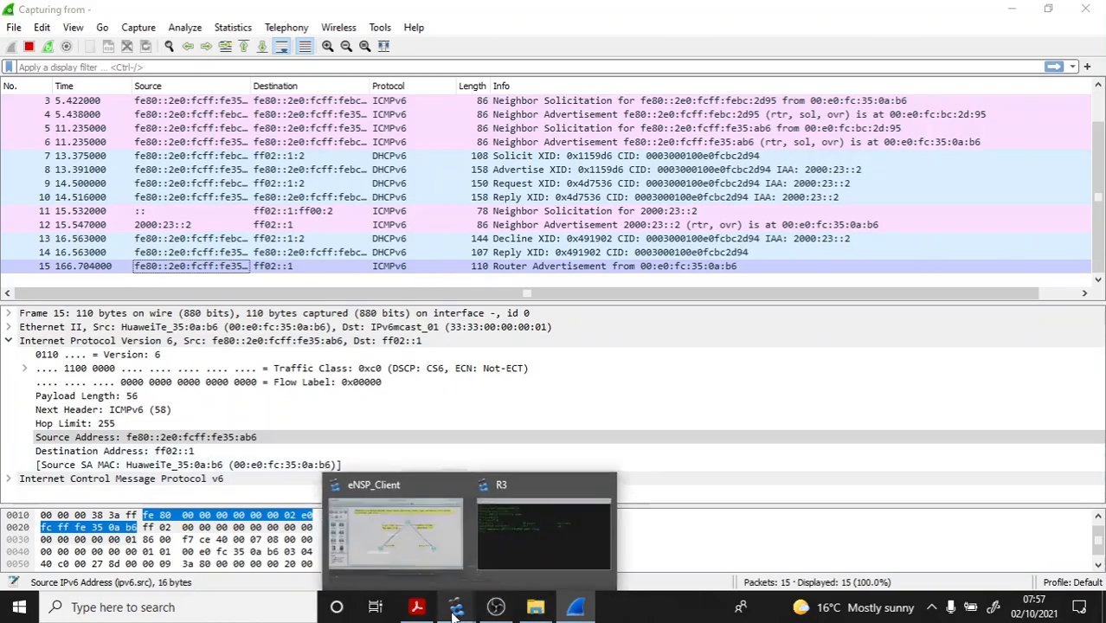
{"action": "left_click", "coordinate": [523, 543]}
{"action": "key", "text": "Up"}
{"action": "key", "text": "Return"}
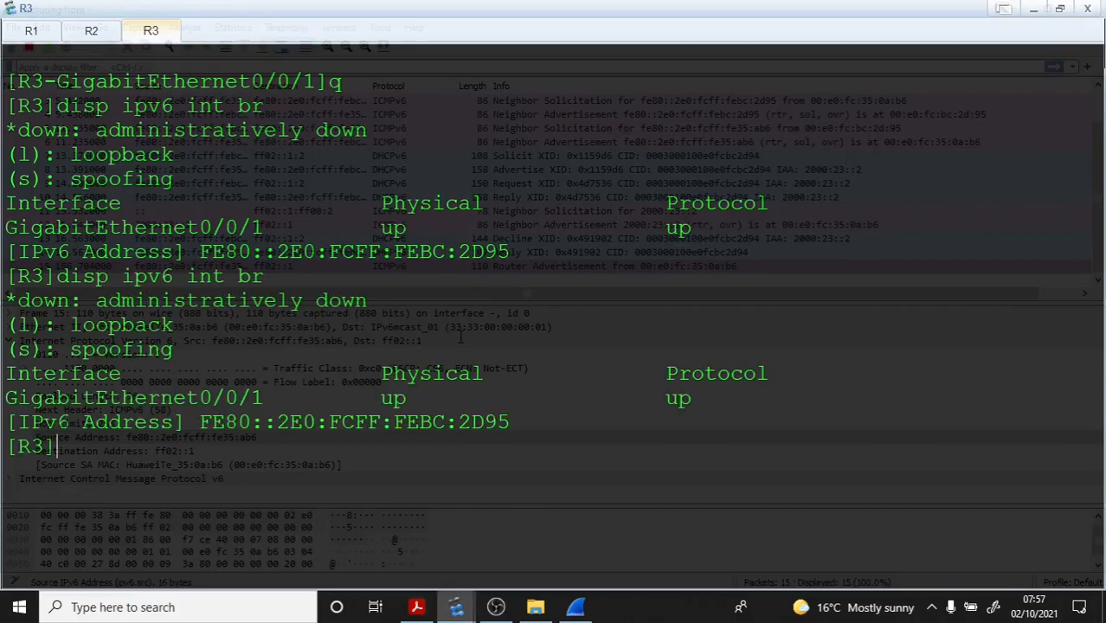
Step: Return to Wireshark, enlarge the packet details area and expand the Router Advertisement's Internet Control Message Protocol v6 layer
{"action": "key", "text": "alt+Tab"}
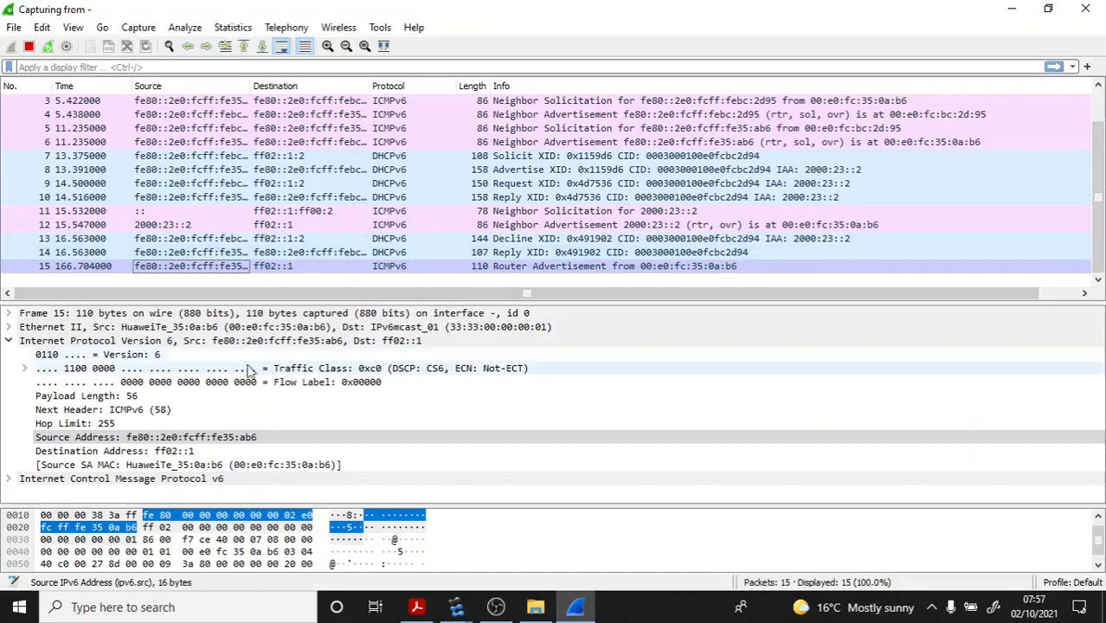
{"action": "left_click", "coordinate": [139, 277]}
{"action": "left_click", "coordinate": [80, 266]}
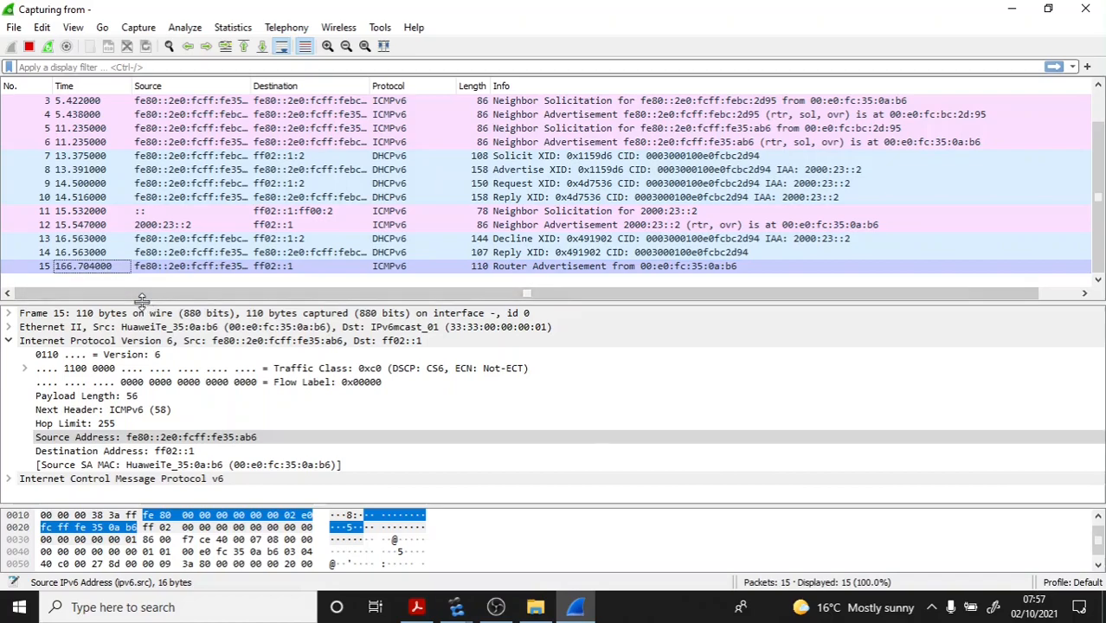
{"action": "left_click_drag", "start_coordinate": [143, 299], "coordinate": [145, 228]}
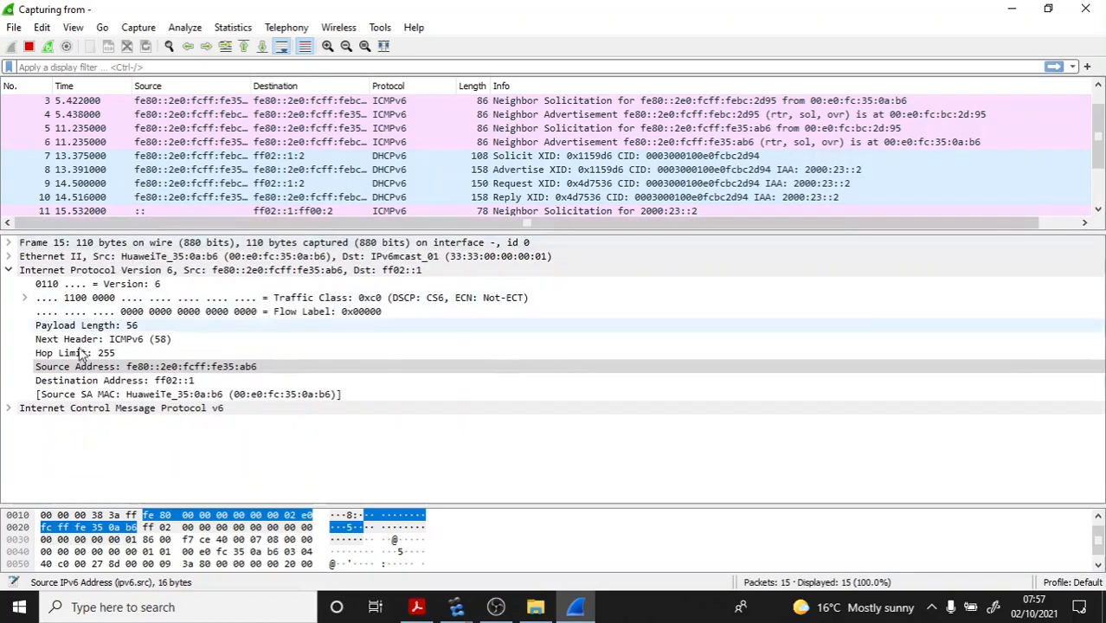
{"action": "left_click", "coordinate": [11, 271]}
{"action": "left_click", "coordinate": [10, 285]}
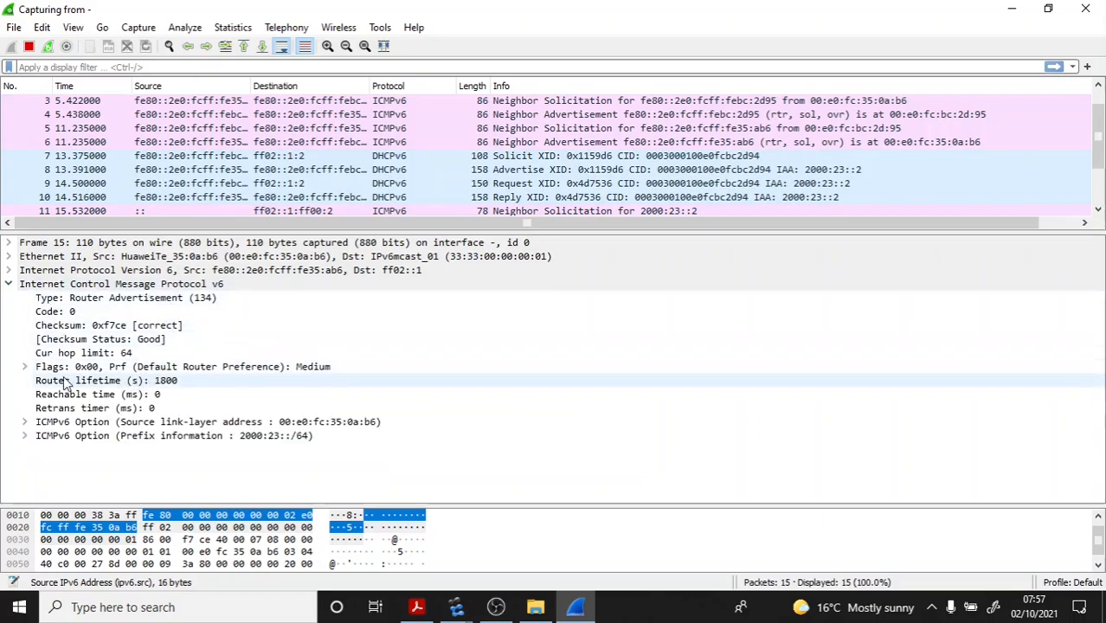
Step: Expand the Router Advertisement's Flags field and examine the Managed address configuration flag and the remaining ICMPv6 fields
{"action": "left_click", "coordinate": [25, 367]}
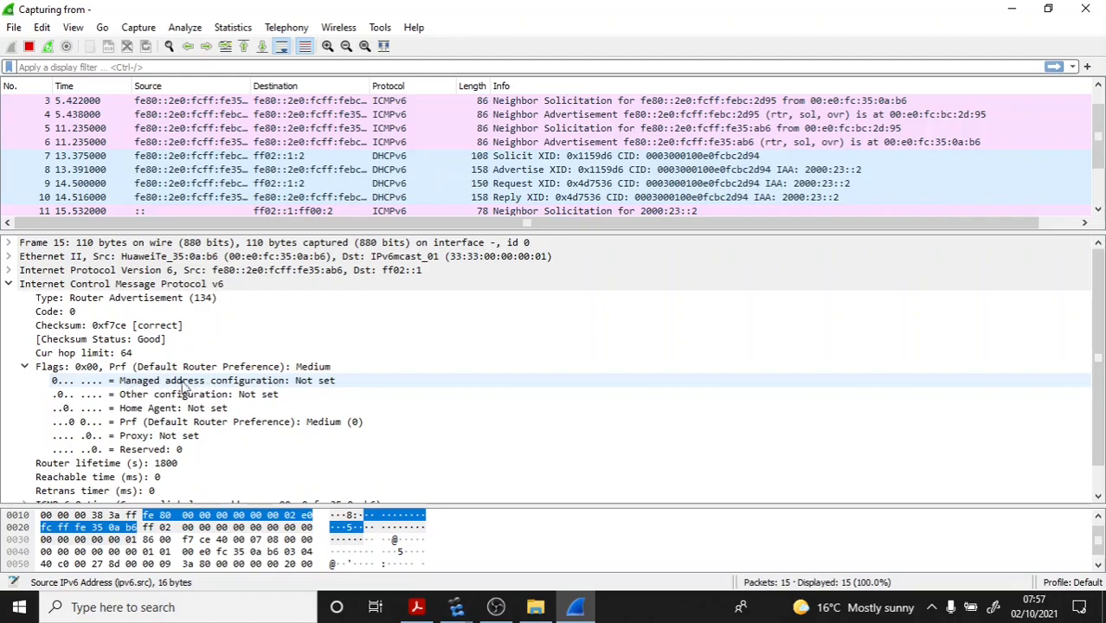
{"action": "left_click", "coordinate": [58, 381]}
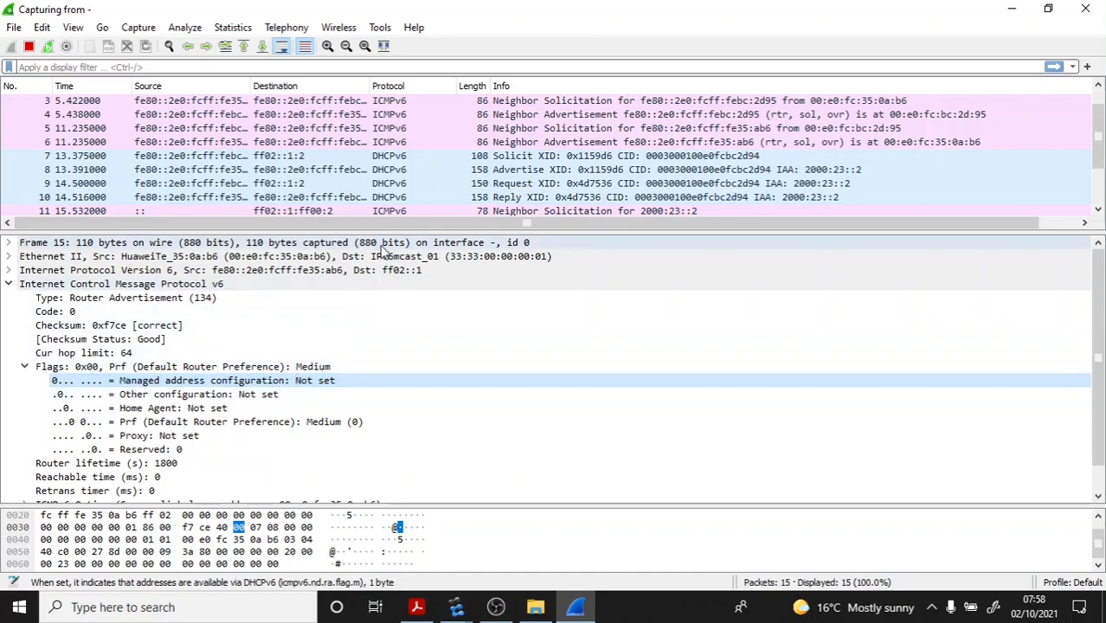
{"action": "scroll", "coordinate": [411, 437], "scroll_direction": "down", "scroll_amount": 1}
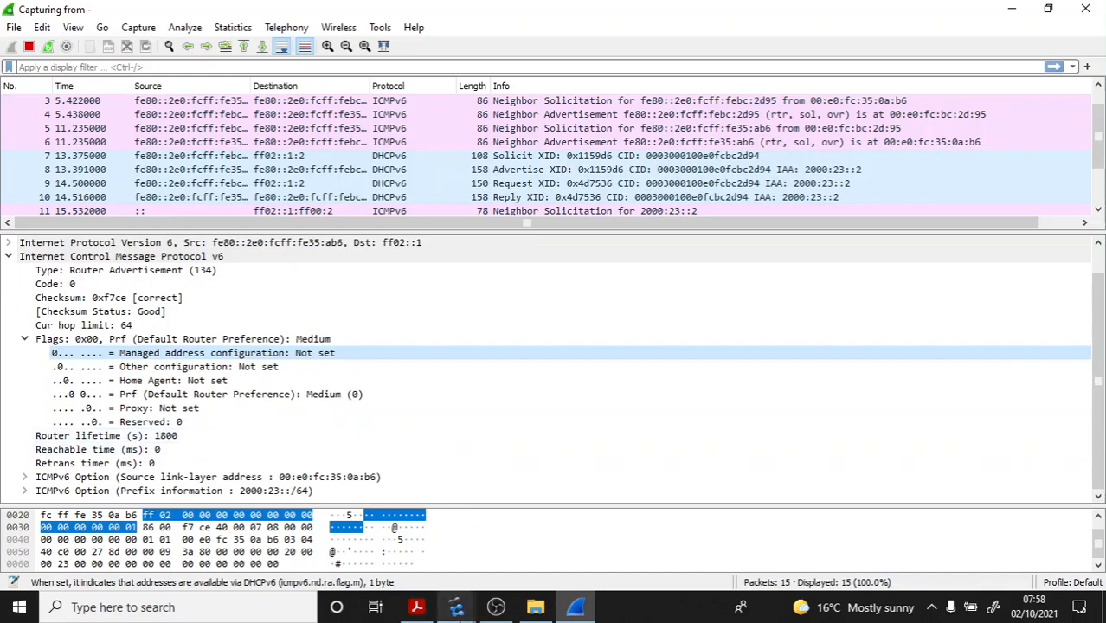
Step: Switch to the eNSP console of R3, clear its output and enter interface view with "int g 0/0/1"
{"action": "mouse_move", "coordinate": [456, 606]}
{"action": "left_click", "coordinate": [490, 581]}
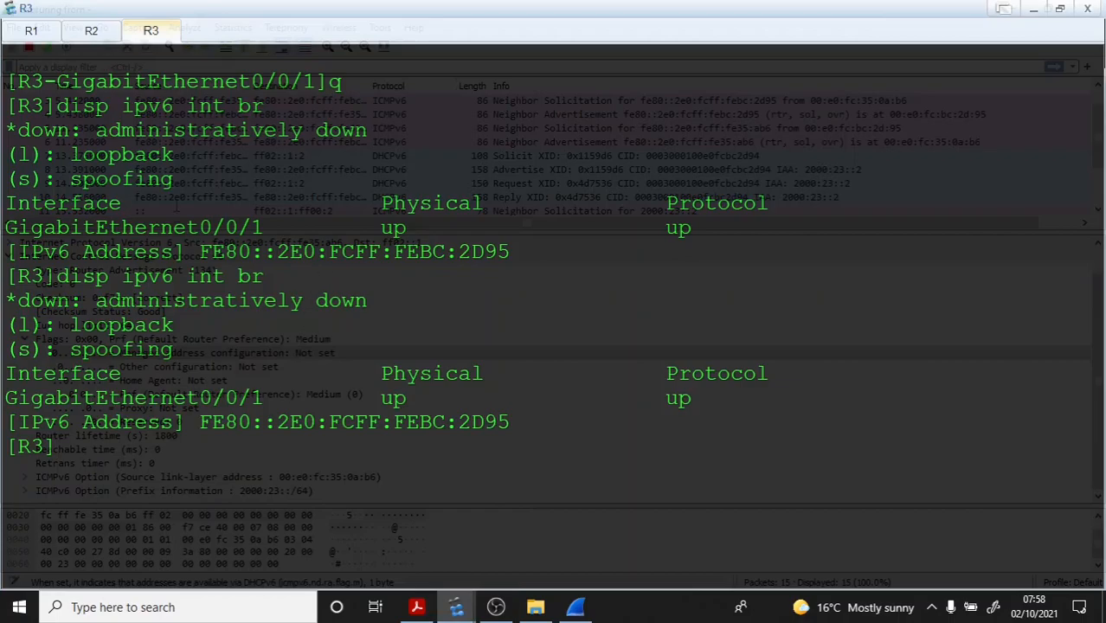
{"action": "right_click", "coordinate": [180, 149]}
{"action": "left_click", "coordinate": [198, 202]}
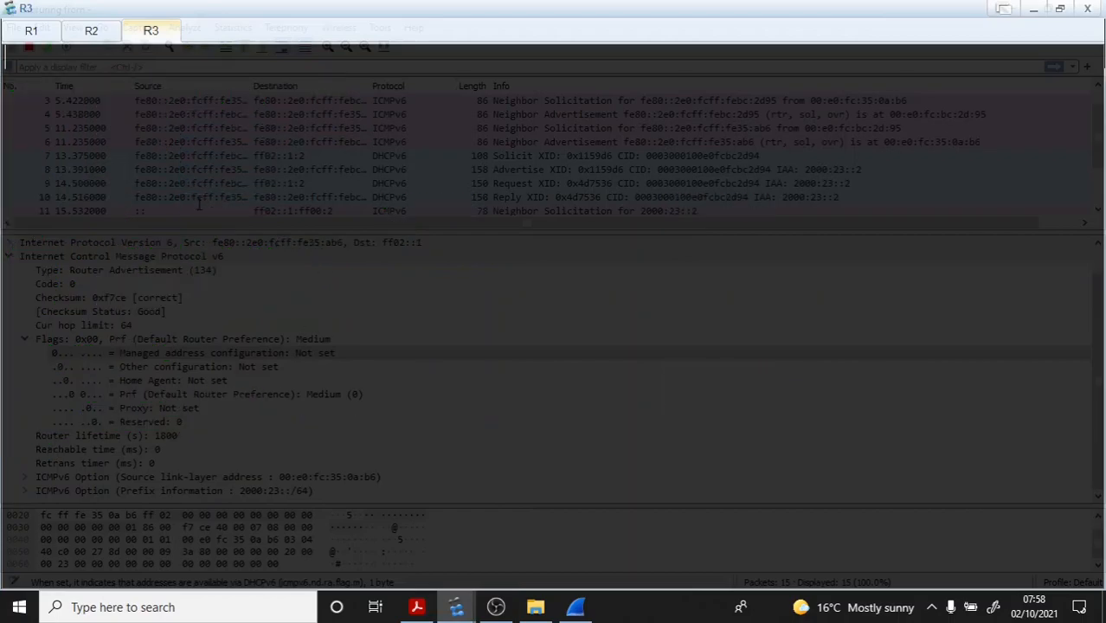
{"action": "type", "text": "int g 0/0/1"}
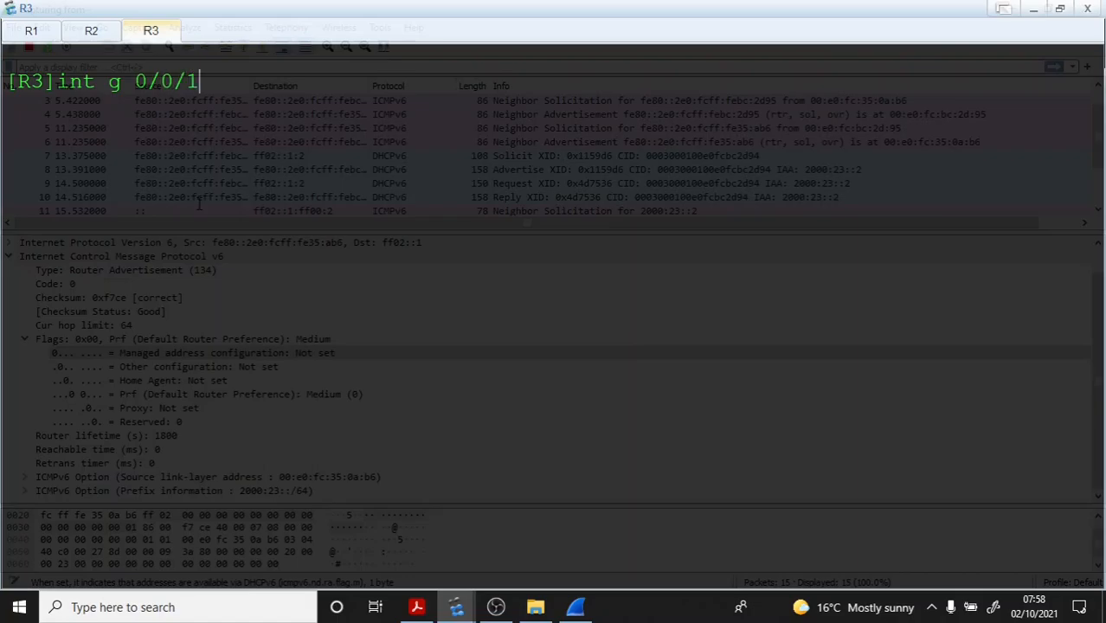
{"action": "key", "text": "Return"}
Step: Display the current configuration of R3's GigabitEthernet0/0/1 with "disp this"
{"action": "type", "text": "dusp"}
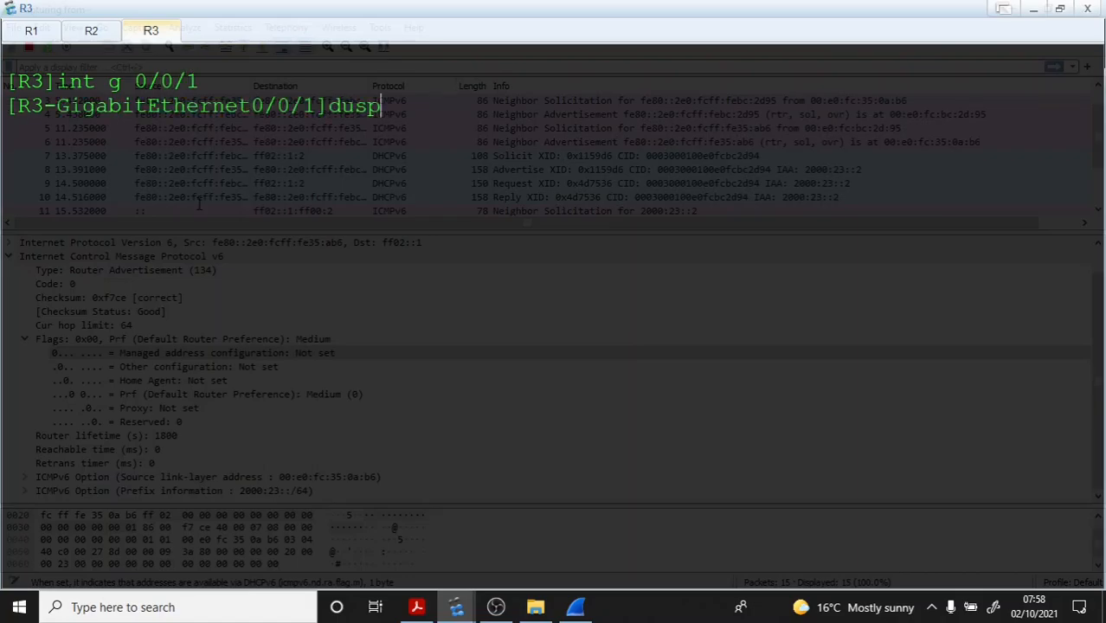
{"action": "key", "text": "BackSpace"}
{"action": "key", "text": "BackSpace"}
{"action": "key", "text": "BackSpace"}
{"action": "type", "text": "isp this"}
{"action": "key", "text": "Return"}
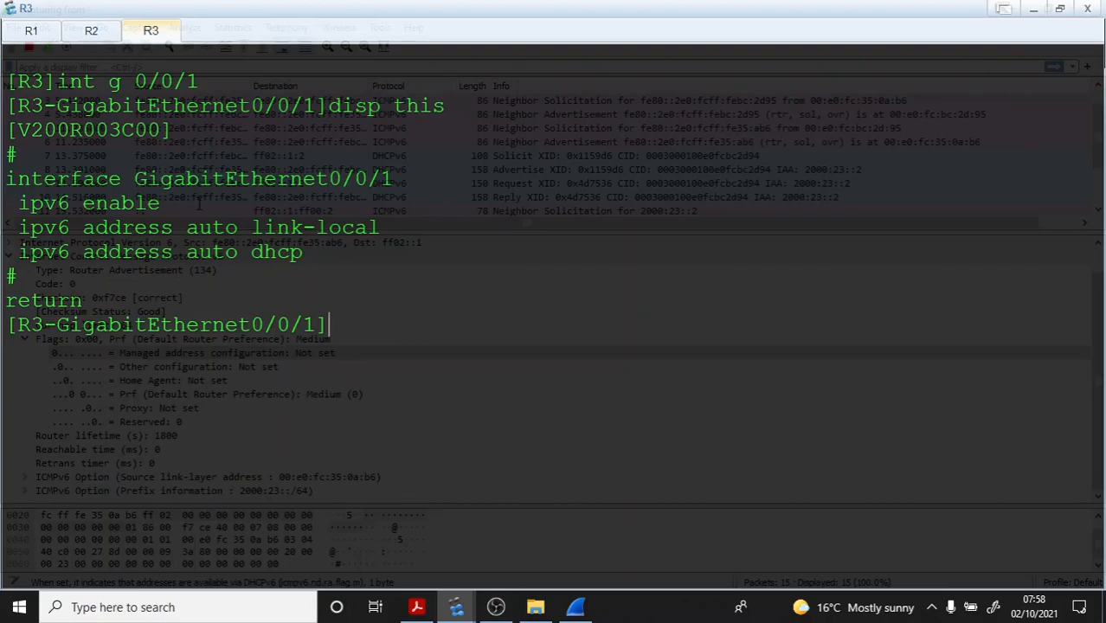
Step: Try to reapply "ipv6 add auto dhcp" on R3's GigabitEthernet0/0/1 by recalling the earlier command
{"action": "key", "text": "Up"}
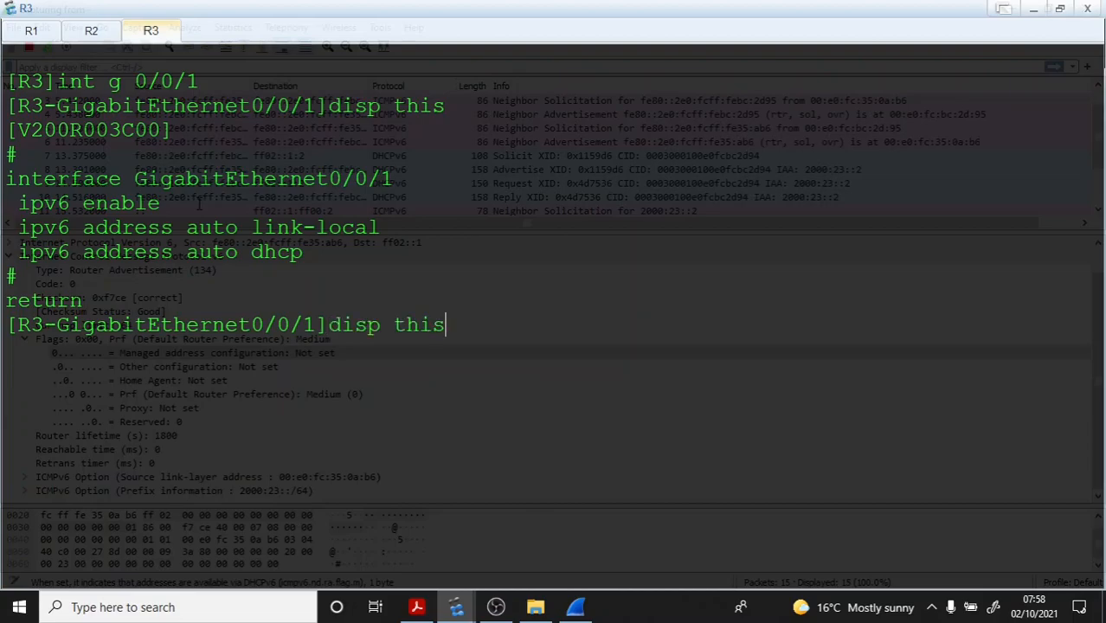
{"action": "key", "text": "Up"}
{"action": "key", "text": "Up"}
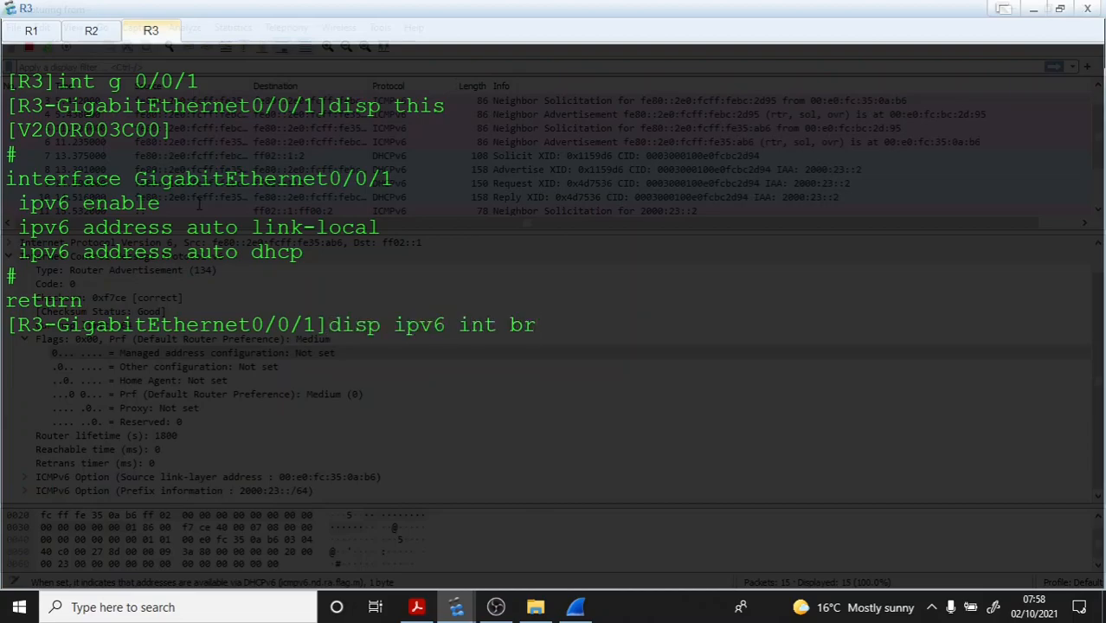
{"action": "key", "text": "Up"}
{"action": "key", "text": "Up"}
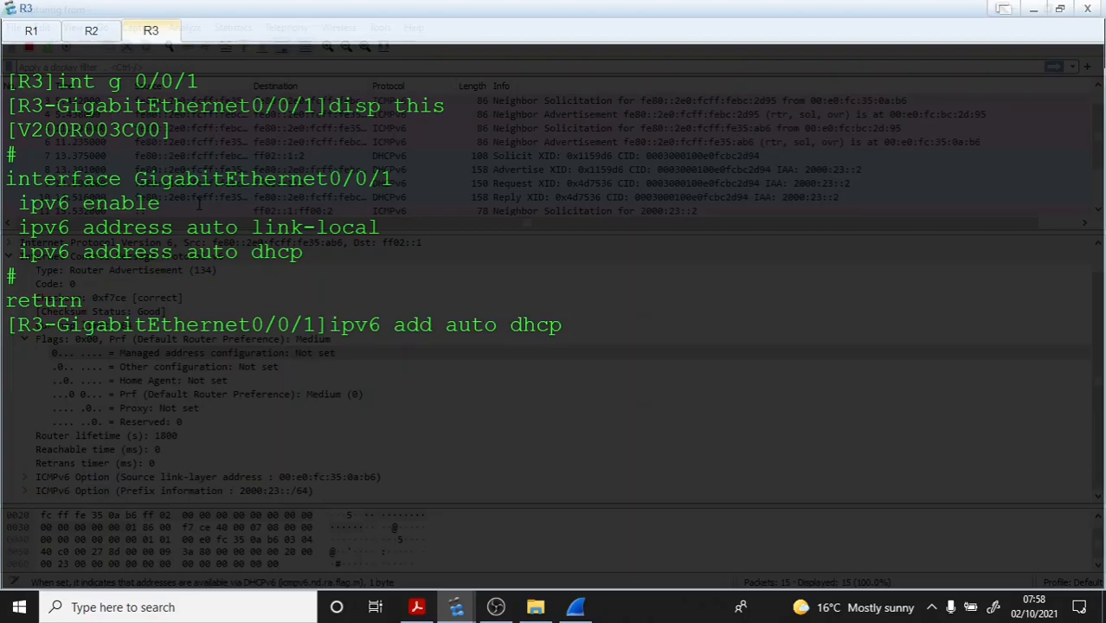
{"action": "key", "text": "Return"}
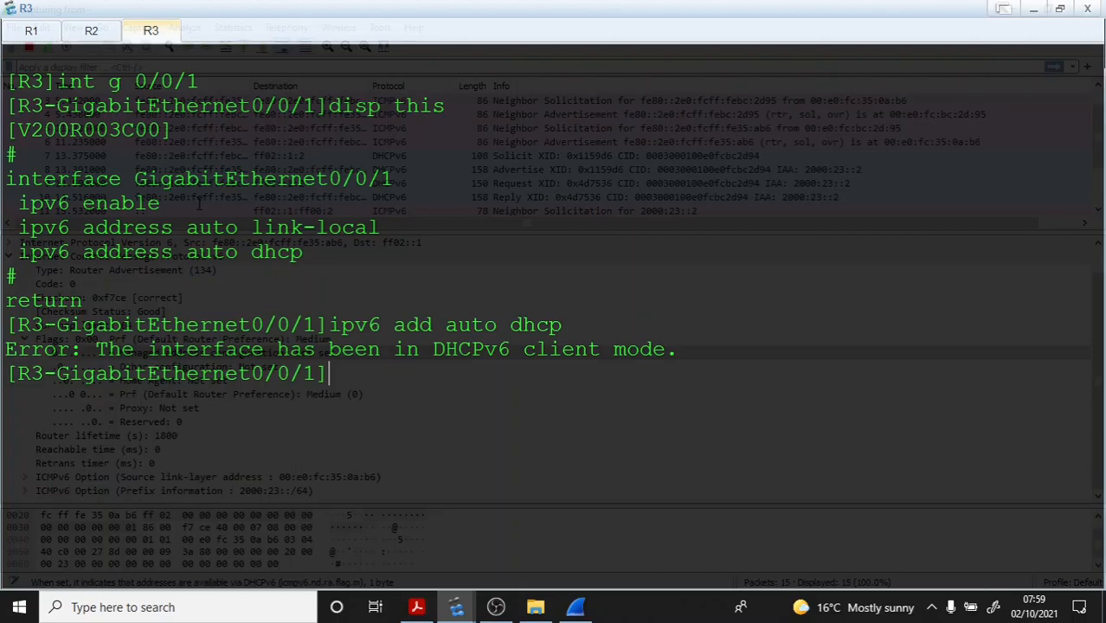
Step: Return R3 to system view with "q" and display its IPv6 interface summary with "disp ipv6 int br"
{"action": "type", "text": "q"}
{"action": "key", "text": "Return"}
{"action": "type", "text": "disp "}
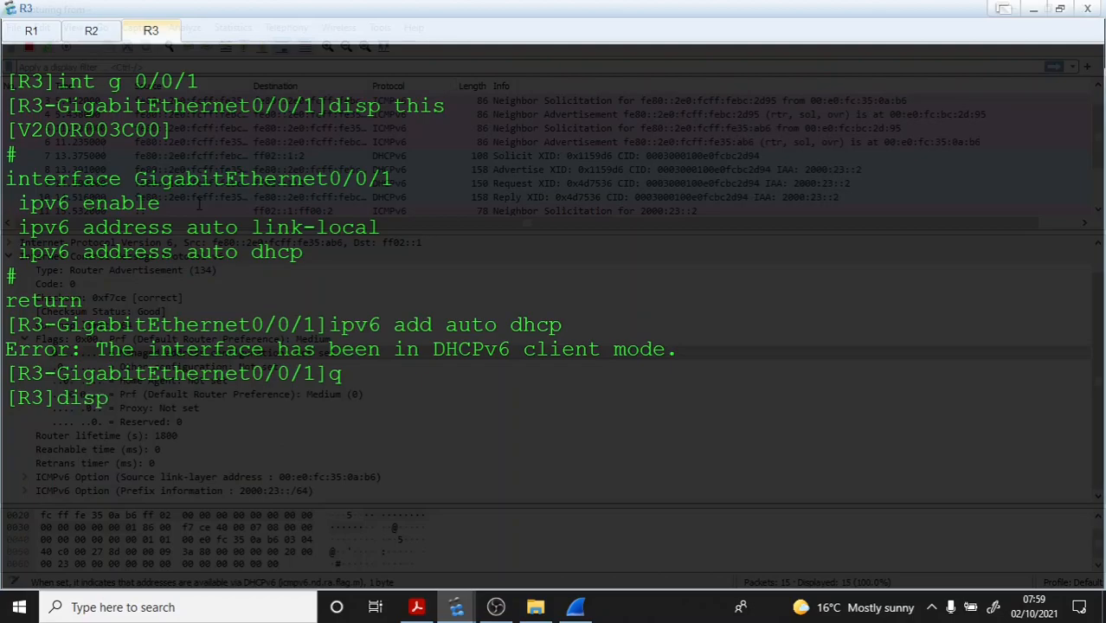
{"action": "type", "text": "ipv6 int br"}
{"action": "key", "text": "Return"}
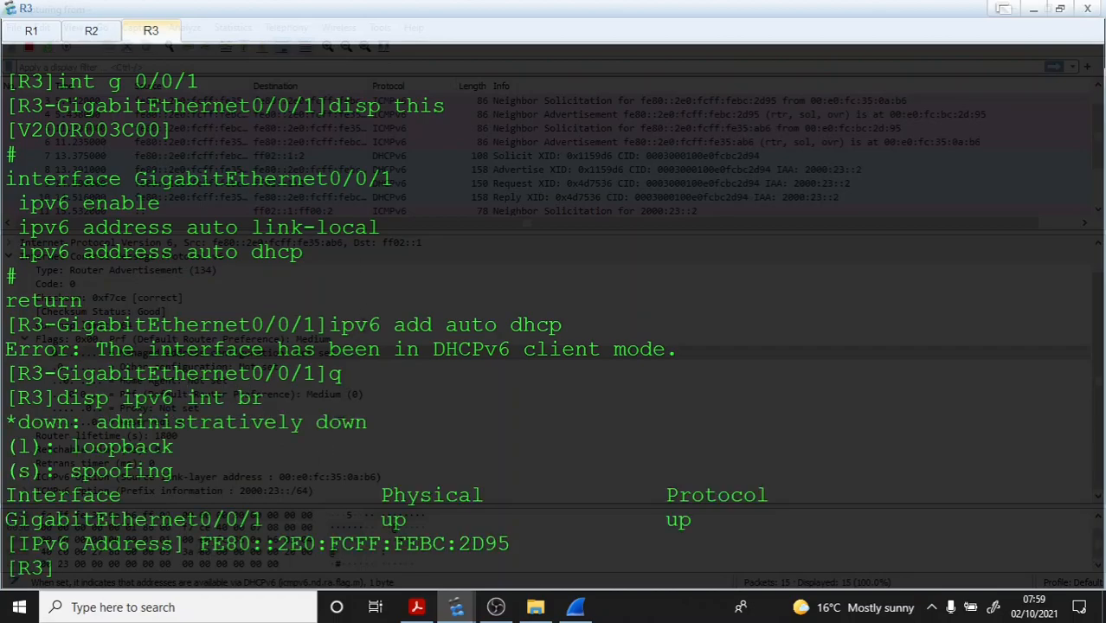
Step: Mark the IPv6 address listed for GigabitEthernet0/0/1 in the summary, and clear R3's console output
{"action": "left_click_drag", "start_coordinate": [198, 544], "coordinate": [625, 552]}
{"action": "left_click", "coordinate": [624, 552]}
{"action": "right_click", "coordinate": [202, 314]}
{"action": "left_click", "coordinate": [233, 367]}
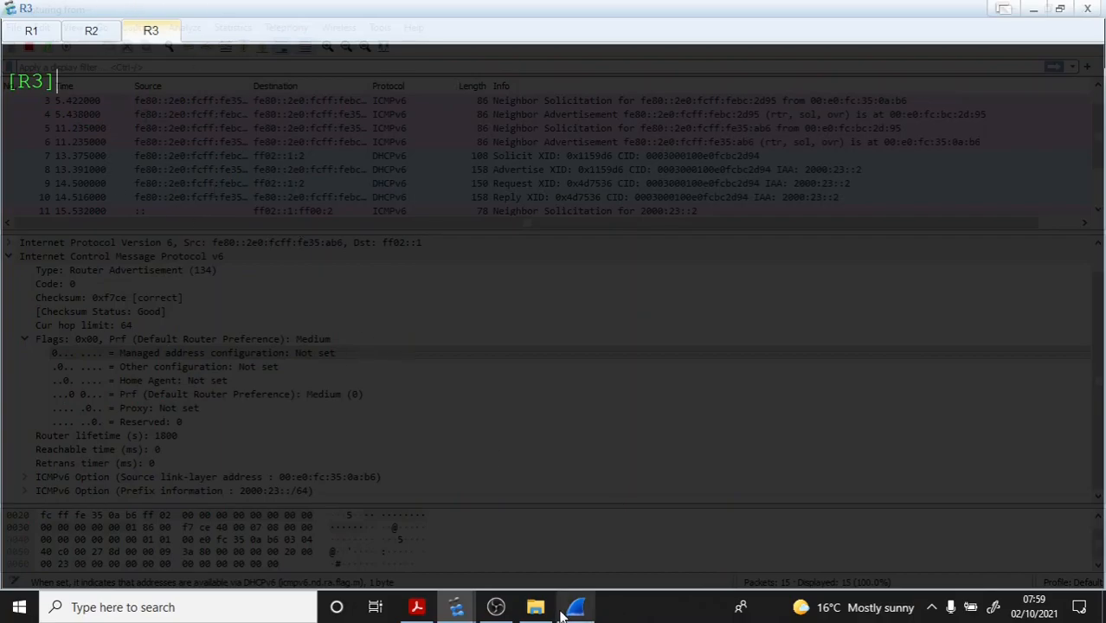
Step: Switch to the HCIA-Datacom Lab Guide in Adobe Acrobat Reader and read the notes on the M flag and O flag
{"action": "mouse_move", "coordinate": [451, 616]}
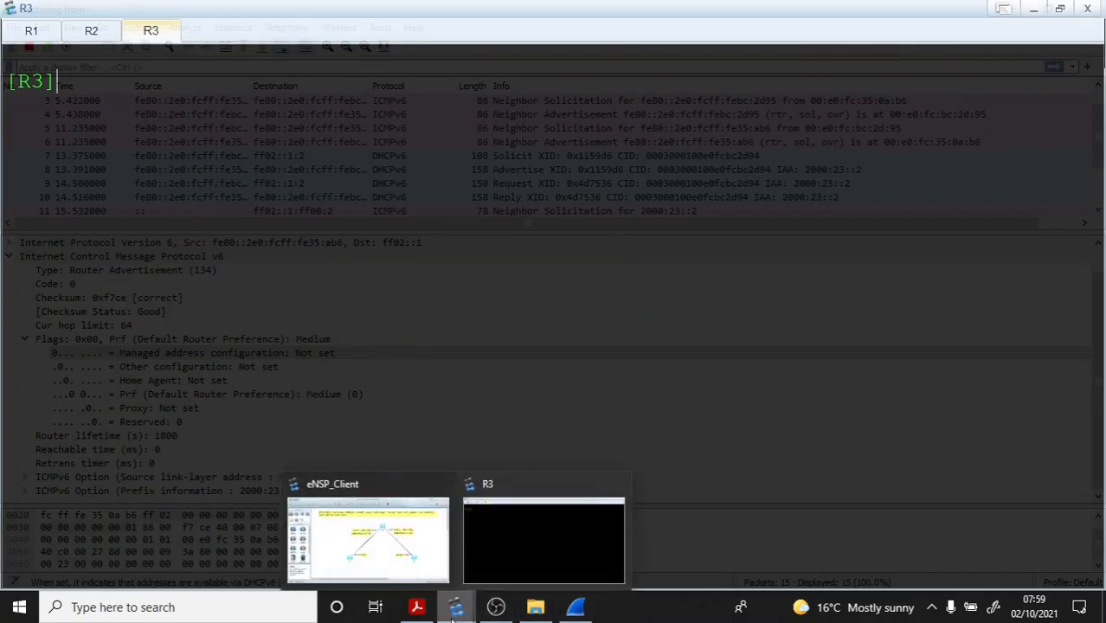
{"action": "left_click", "coordinate": [416, 606]}
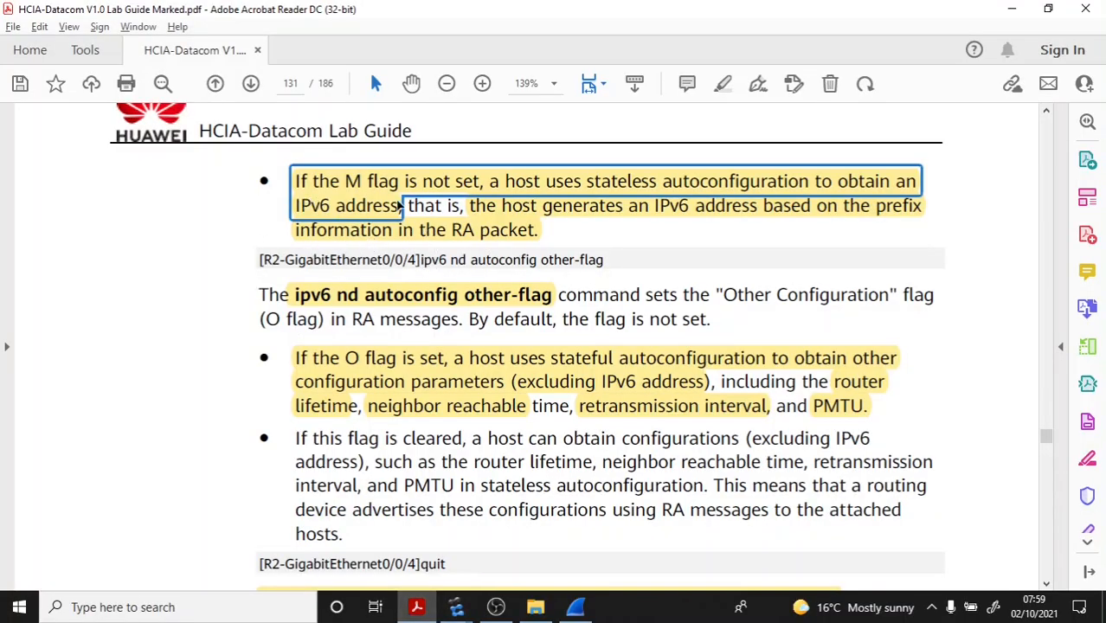
{"action": "scroll", "coordinate": [400, 205], "scroll_direction": "up", "scroll_amount": 4}
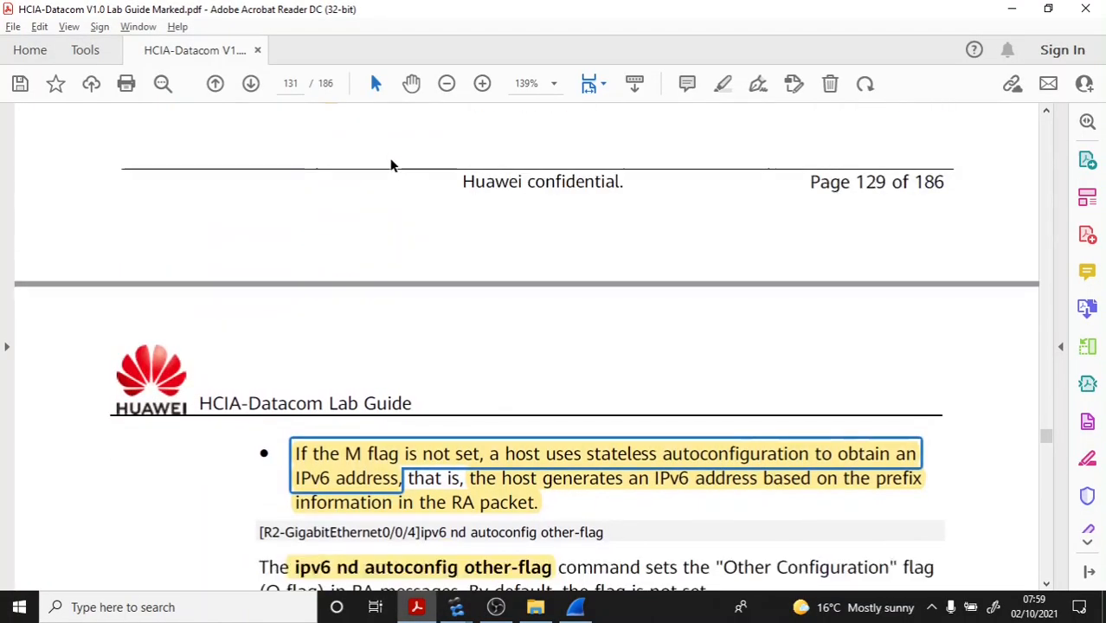
{"action": "scroll", "coordinate": [394, 208], "scroll_direction": "down", "scroll_amount": 2}
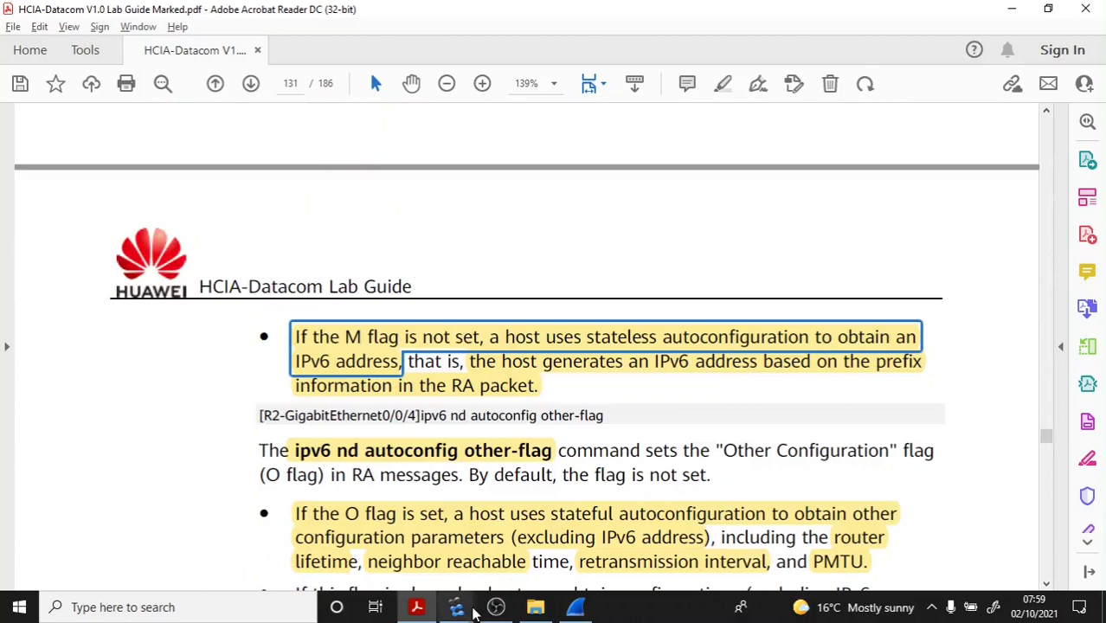
Step: Switch back to the eNSP consoles and bring up the console of R2
{"action": "mouse_move", "coordinate": [459, 610]}
{"action": "left_click", "coordinate": [545, 541]}
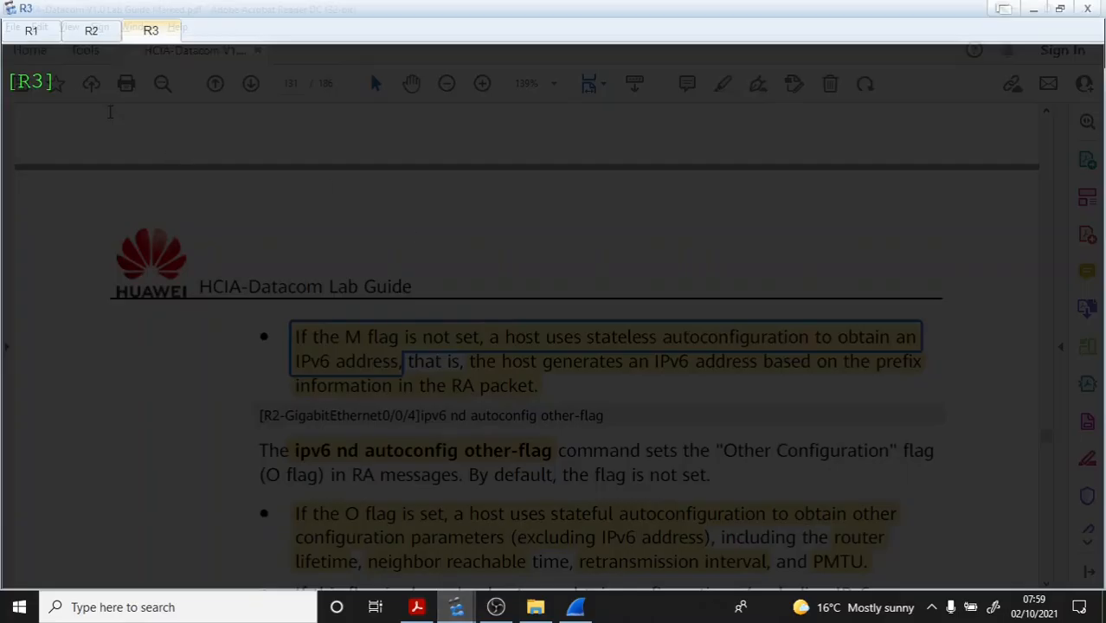
{"action": "right_click", "coordinate": [97, 94]}
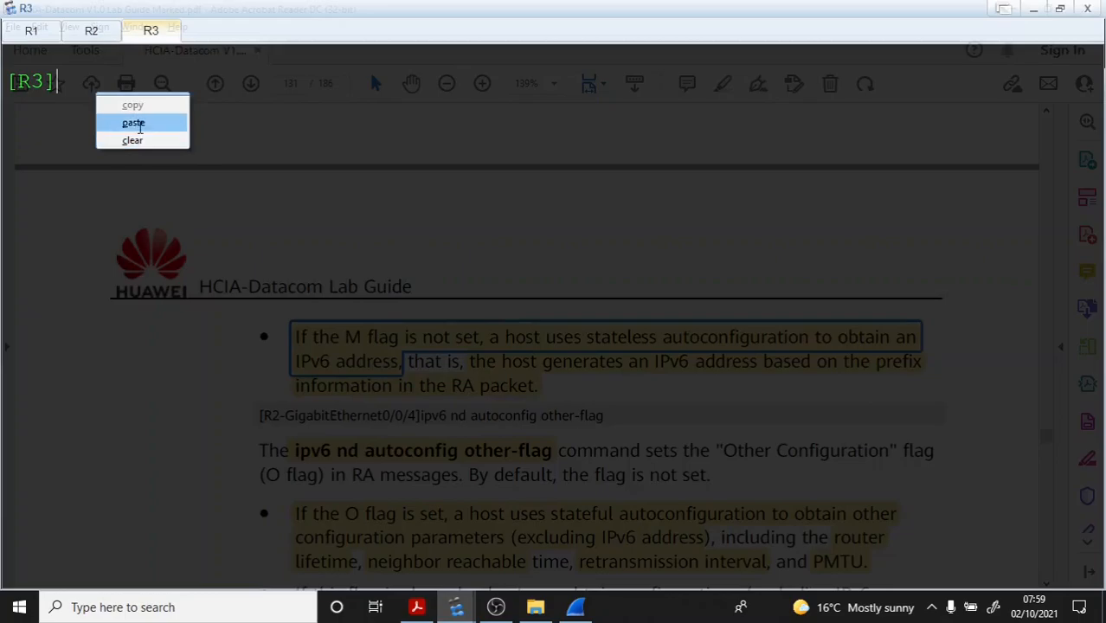
{"action": "left_click", "coordinate": [72, 83]}
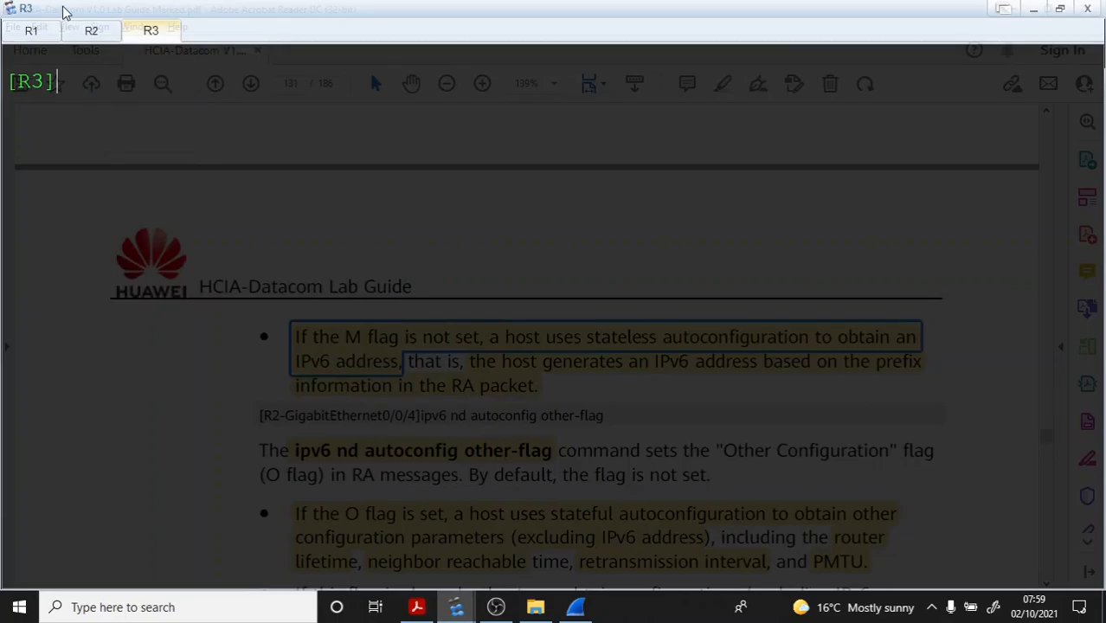
{"action": "left_click", "coordinate": [91, 31]}
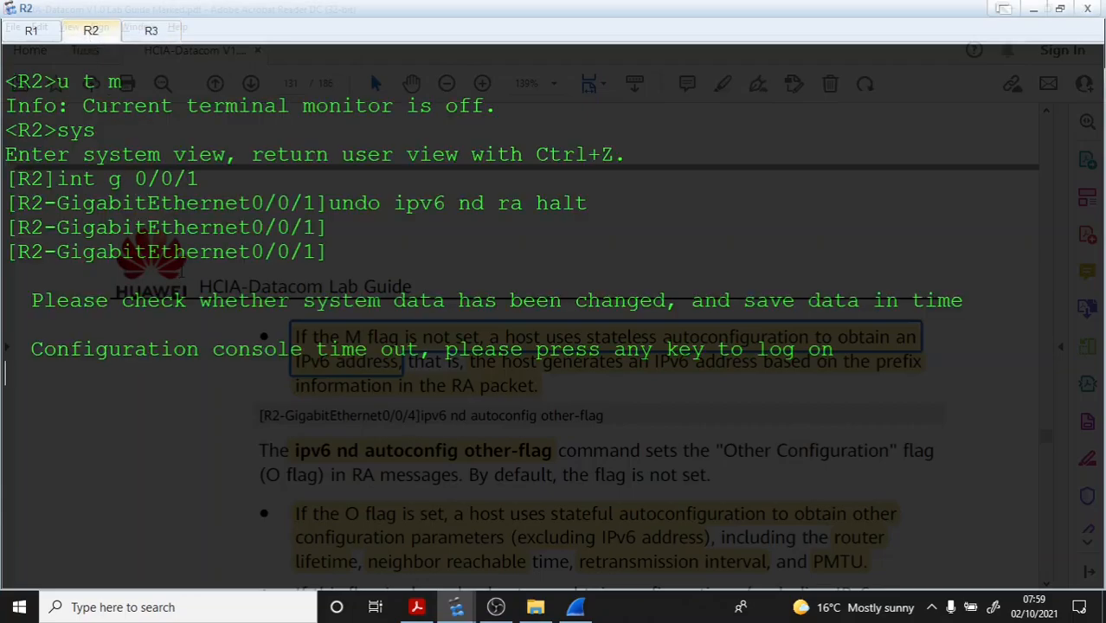
Step: Log back on to R2, disable terminal monitoring with "u t m", and enter the GigabitEthernet0/0/1 view with "sys" and "int g 0/0/1"
{"action": "key", "text": "Return"}
{"action": "type", "text": "u t m"}
{"action": "key", "text": "Return"}
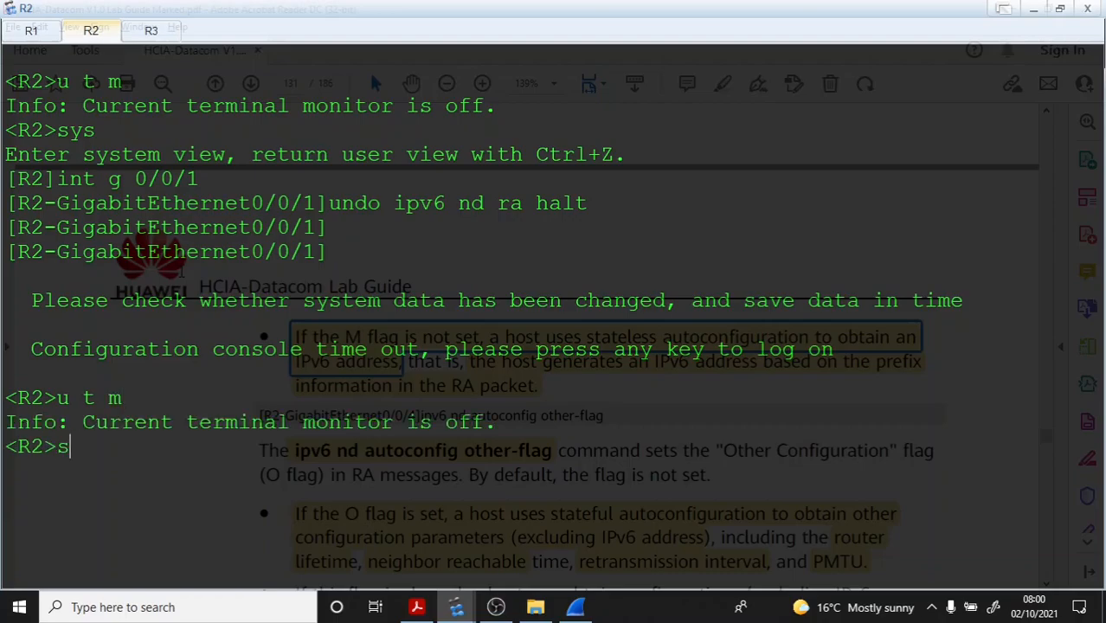
{"action": "type", "text": "sys"}
{"action": "key", "text": "Return"}
{"action": "type", "text": "int g 0/0/1"}
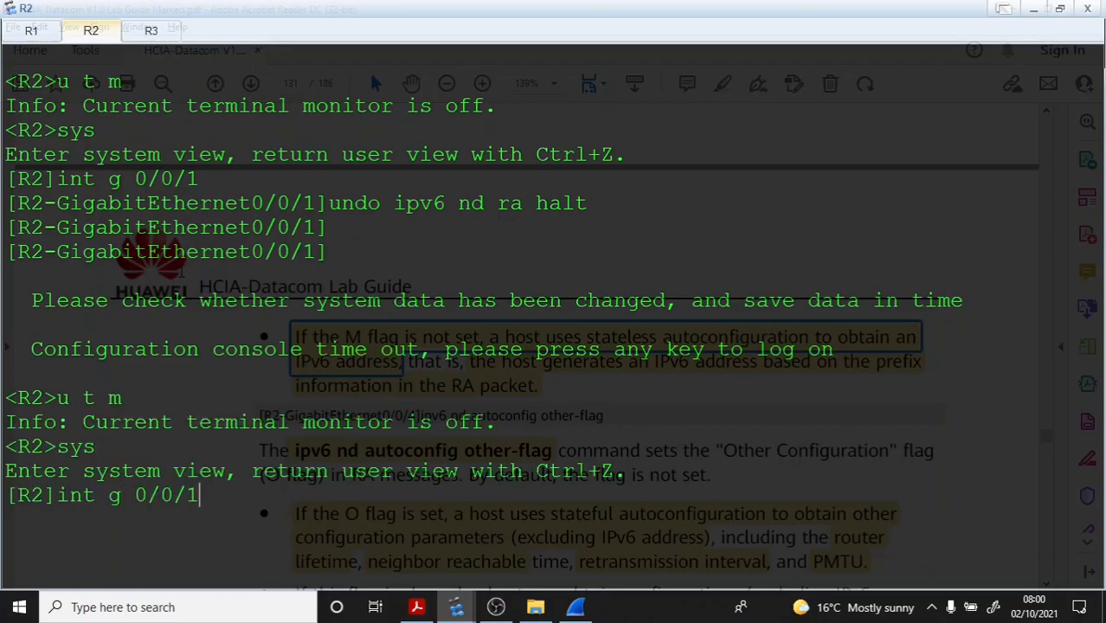
{"action": "key", "text": "Return"}
Step: Clear R2's console output and run the copied command "ipv6 nd autoconfig managed-address-flag" on GigabitEthernet0/0/1
{"action": "right_click", "coordinate": [180, 266]}
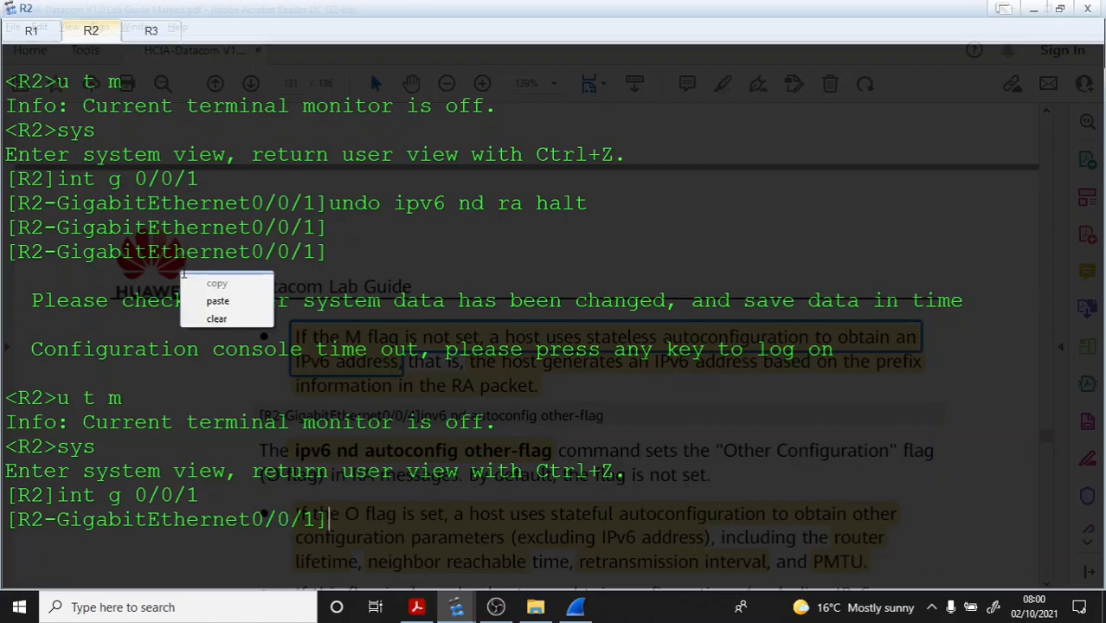
{"action": "left_click", "coordinate": [192, 313]}
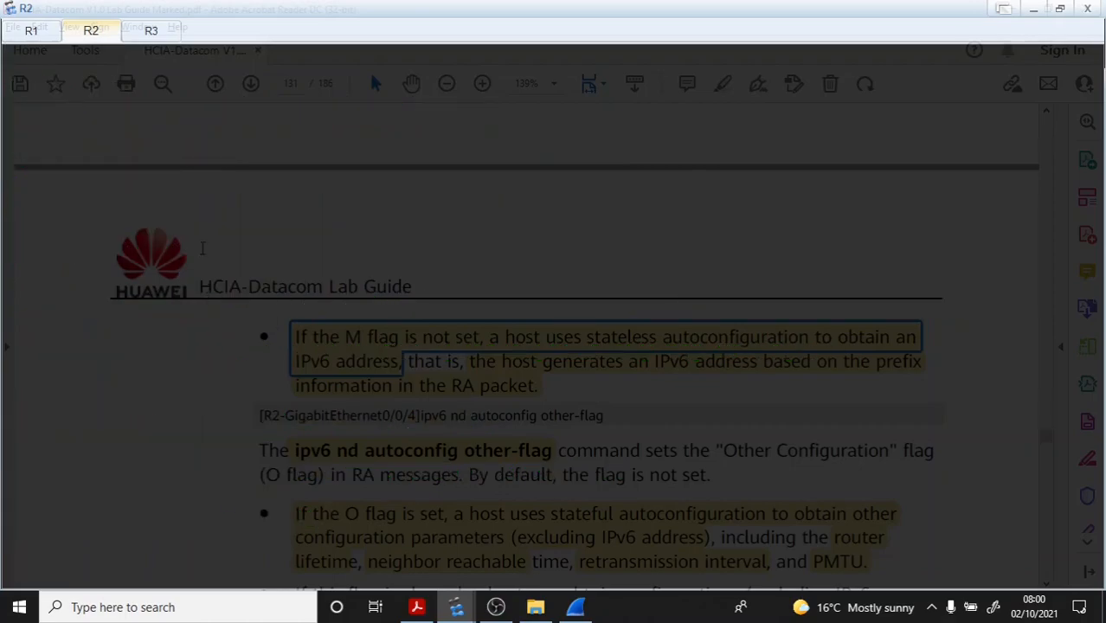
{"action": "key", "text": "Return"}
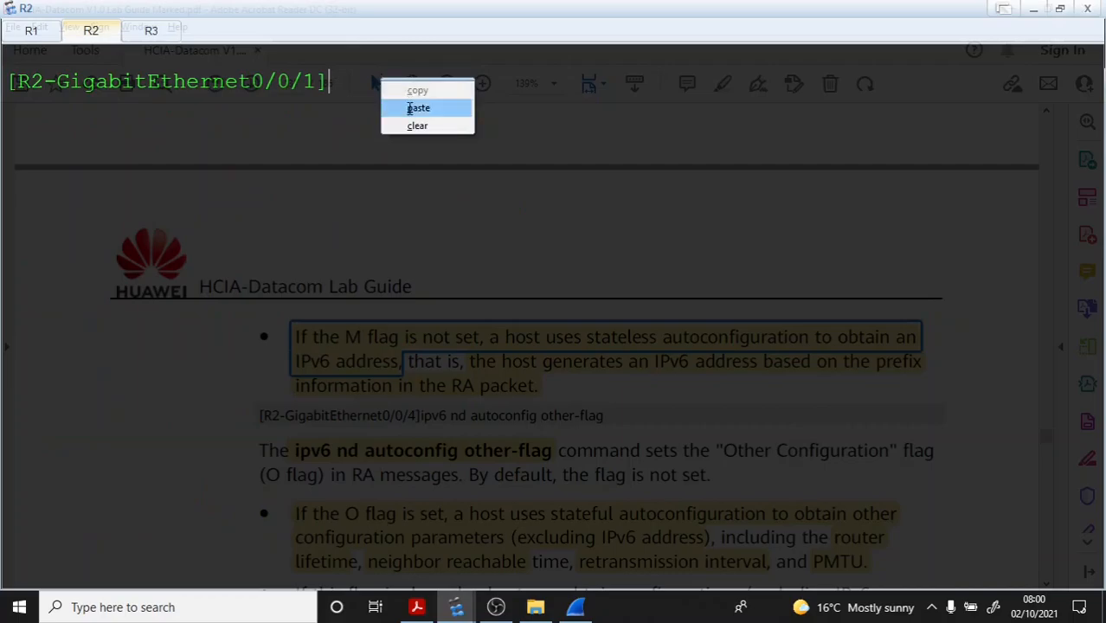
{"action": "left_click", "coordinate": [417, 106]}
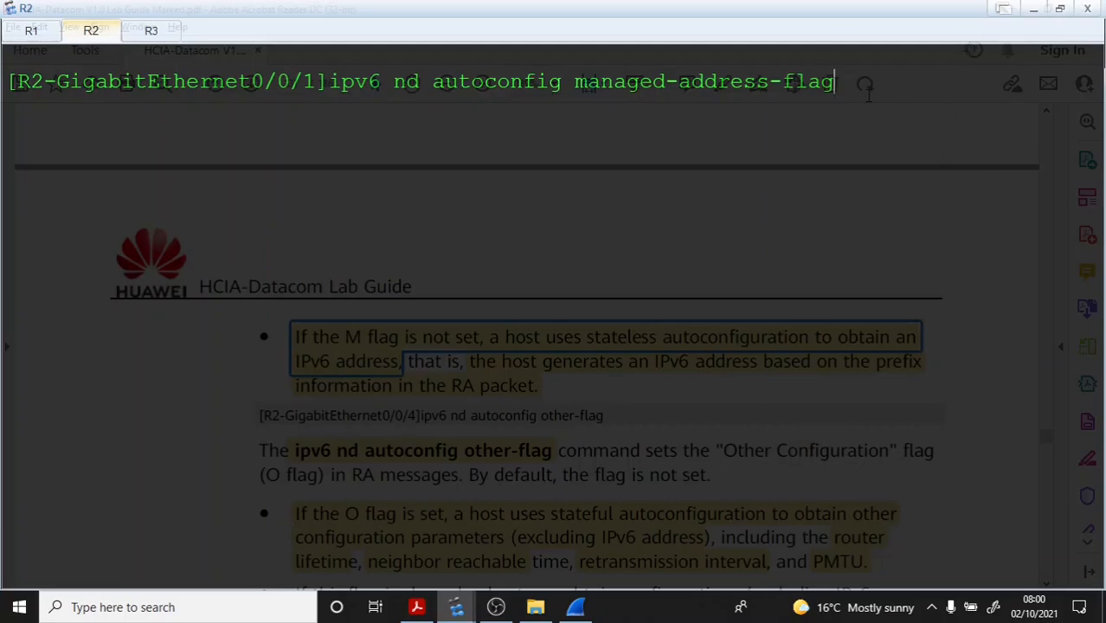
{"action": "key", "text": "Return"}
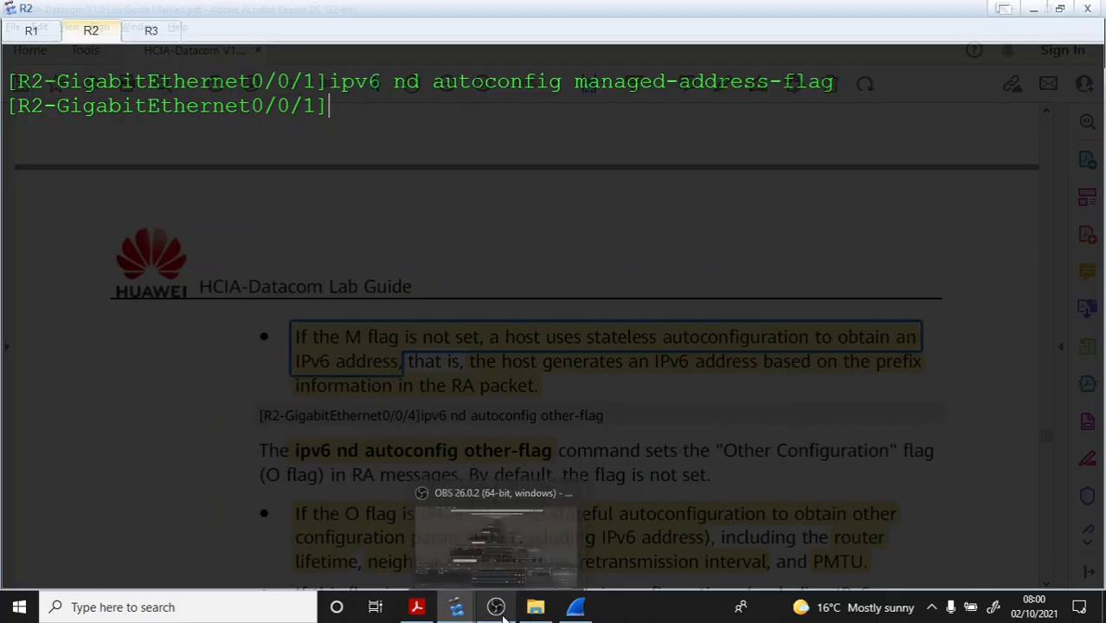
Step: Switch to the Wireshark capture and check the flags of the latest Router Advertisement, then deselect the packet
{"action": "left_click", "coordinate": [575, 606]}
{"action": "scroll", "coordinate": [268, 129], "scroll_direction": "down", "scroll_amount": 2}
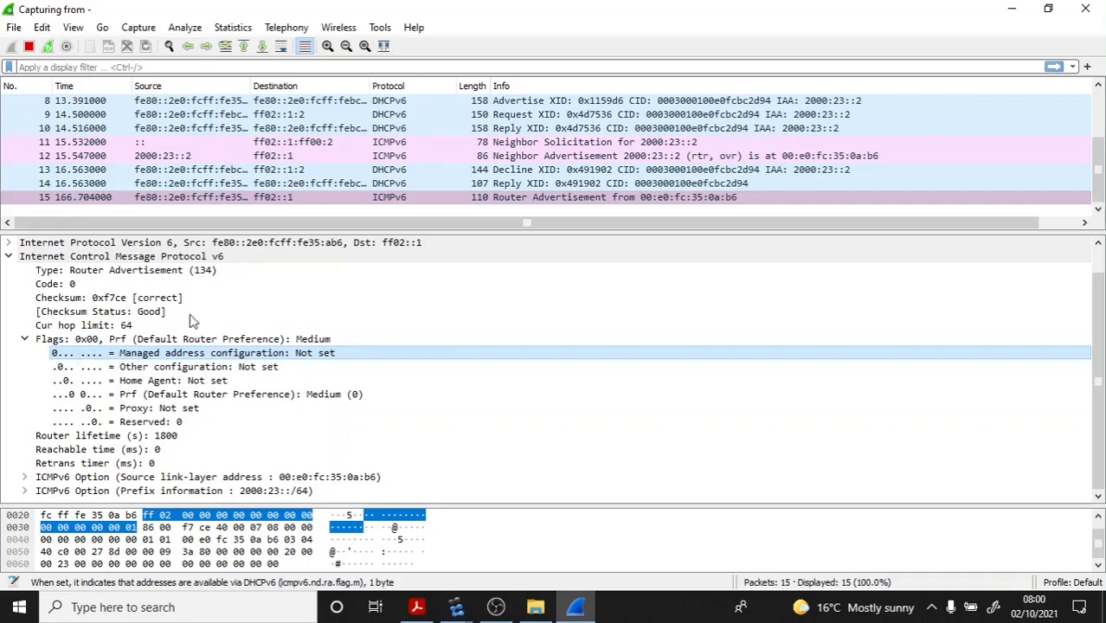
{"action": "left_click", "coordinate": [378, 213]}
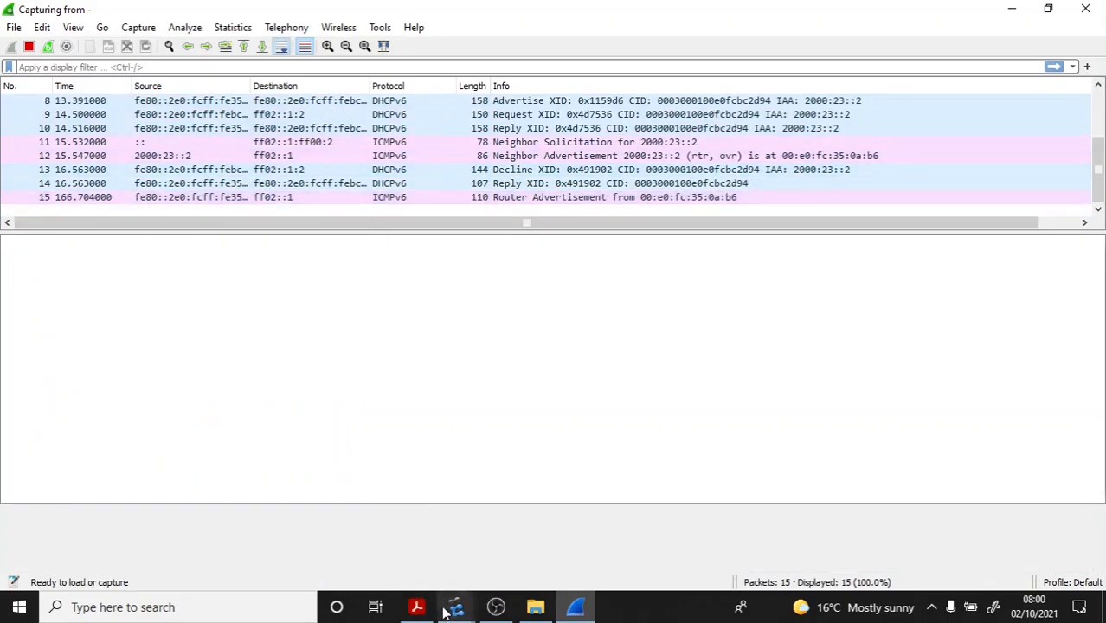
Step: Switch to the lab guide in Adobe Acrobat Reader and copy the command "ipv6 nd autoconfig other-flag"
{"action": "left_click", "coordinate": [416, 606]}
{"action": "scroll", "coordinate": [394, 292], "scroll_direction": "down", "scroll_amount": 5}
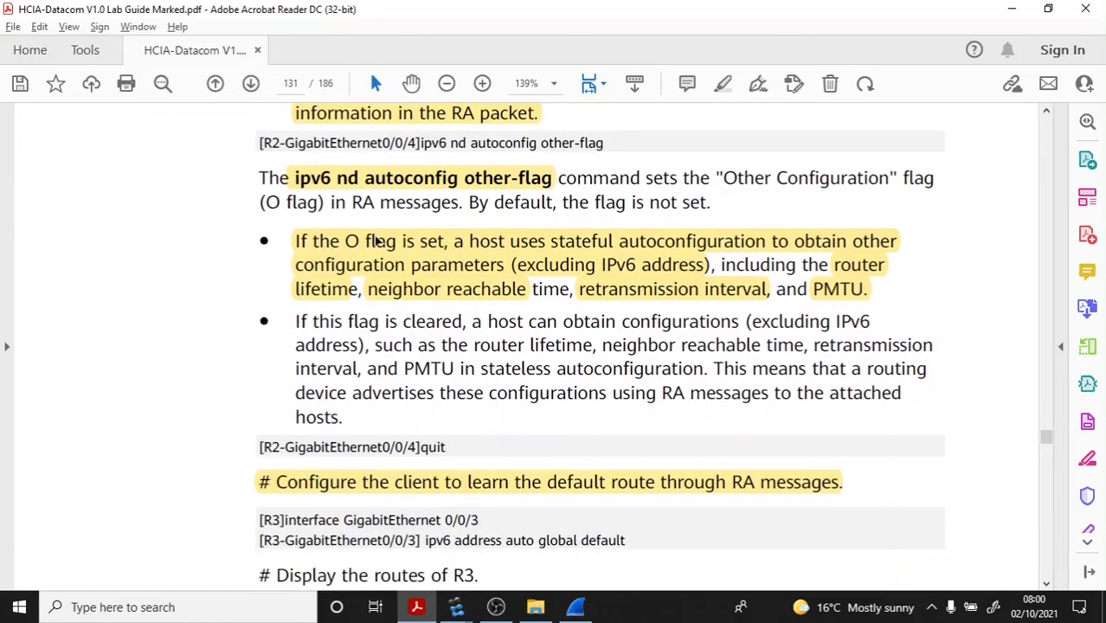
{"action": "left_click", "coordinate": [329, 176]}
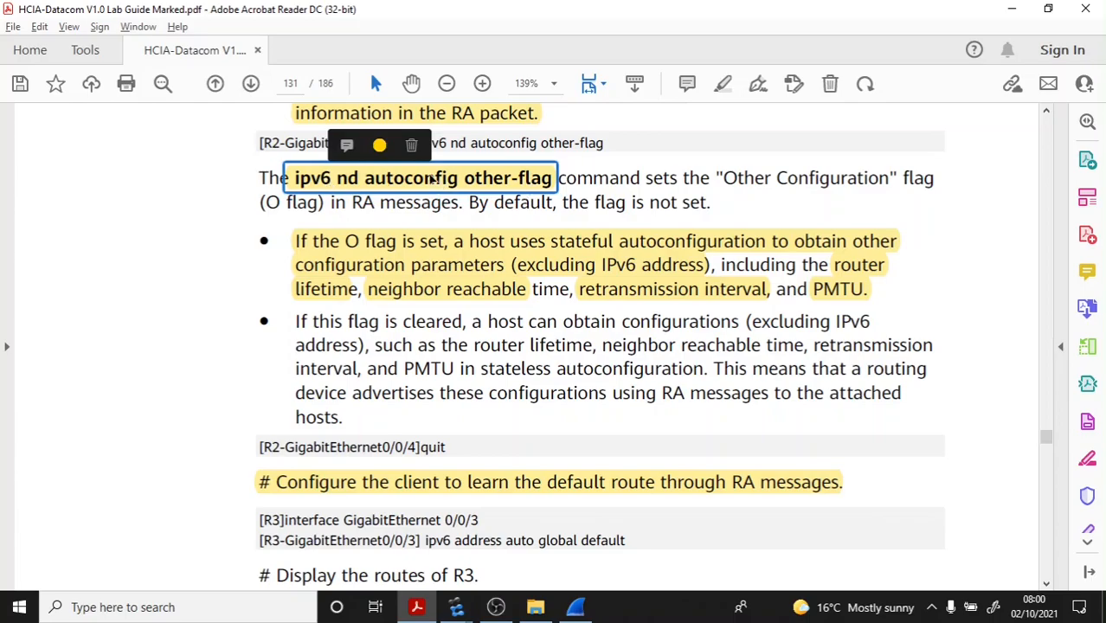
{"action": "left_click", "coordinate": [545, 142]}
{"action": "left_click_drag", "start_coordinate": [603, 144], "coordinate": [420, 145]}
{"action": "right_click", "coordinate": [481, 146]}
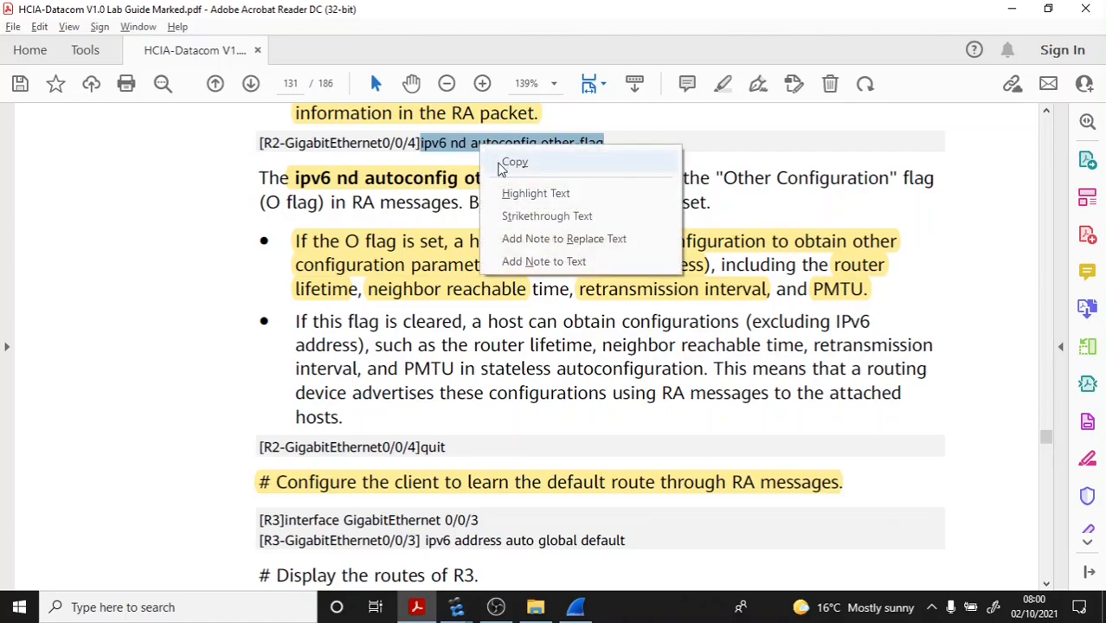
{"action": "left_click", "coordinate": [510, 164]}
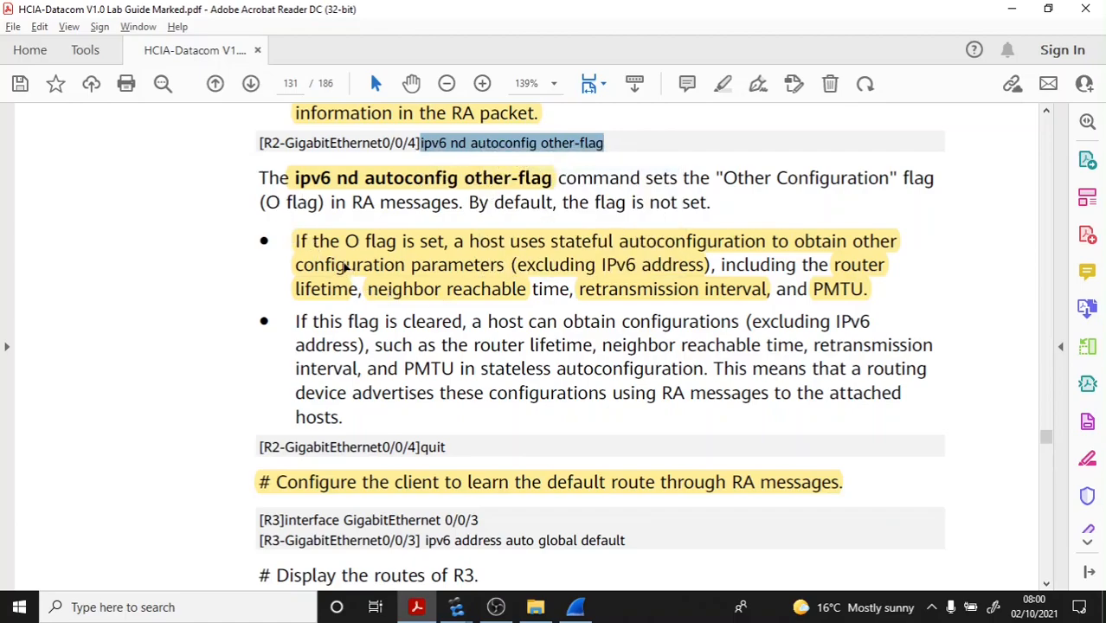
Step: Read the lab guide's notes on the O flag, covering the parameters a host obtains when the flag is set or cleared
{"action": "scroll", "coordinate": [343, 268], "scroll_direction": "down", "scroll_amount": 2}
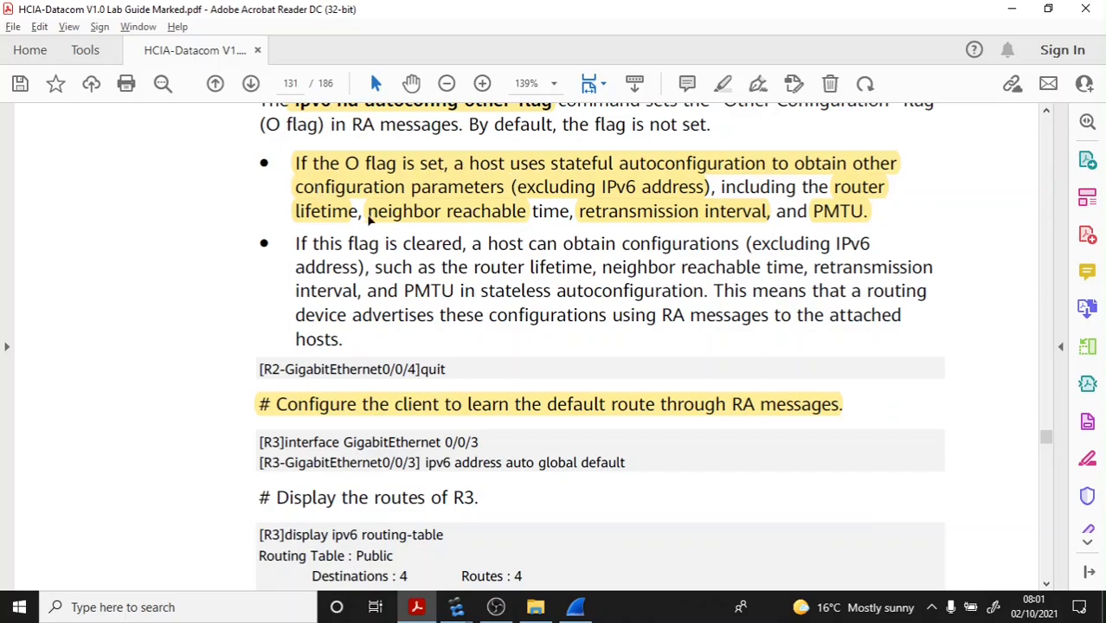
{"action": "left_click", "coordinate": [319, 217]}
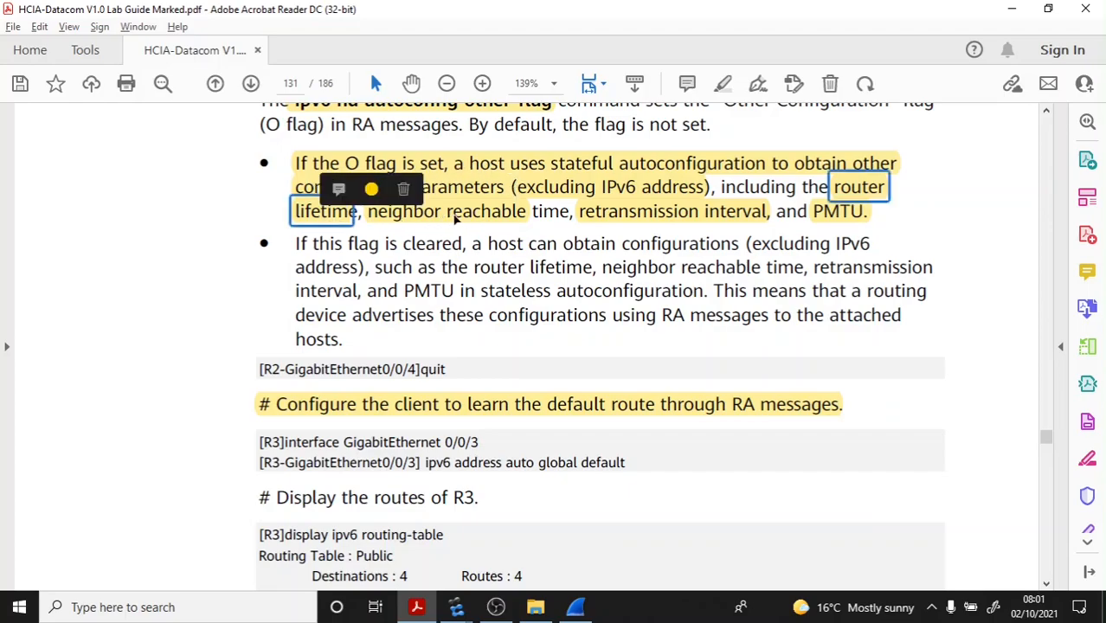
{"action": "left_click", "coordinate": [475, 216]}
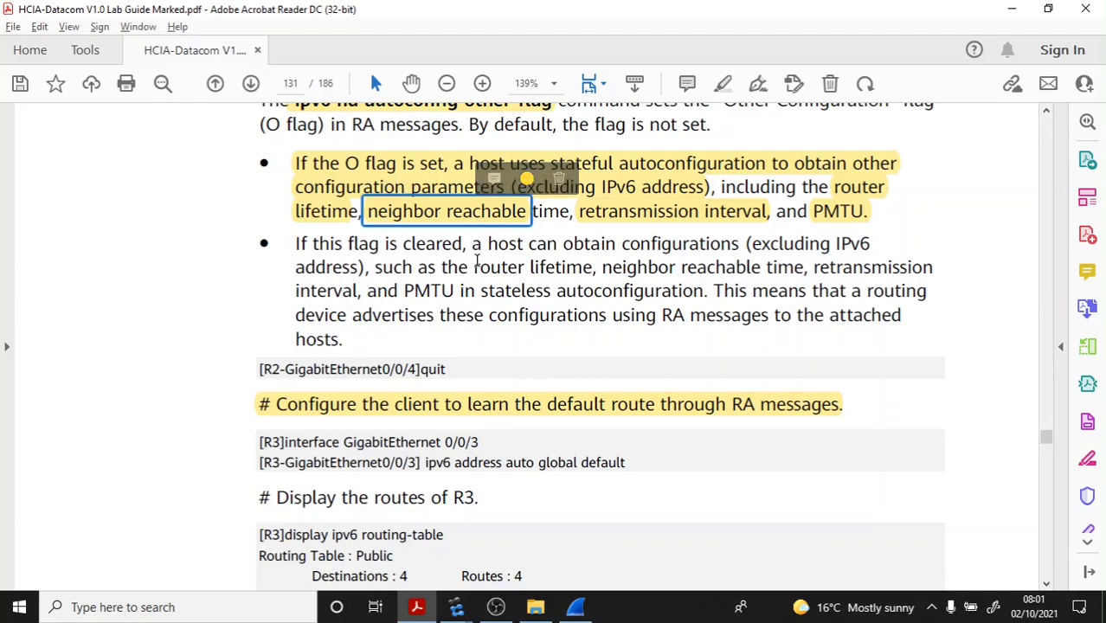
{"action": "double_click", "coordinate": [723, 218]}
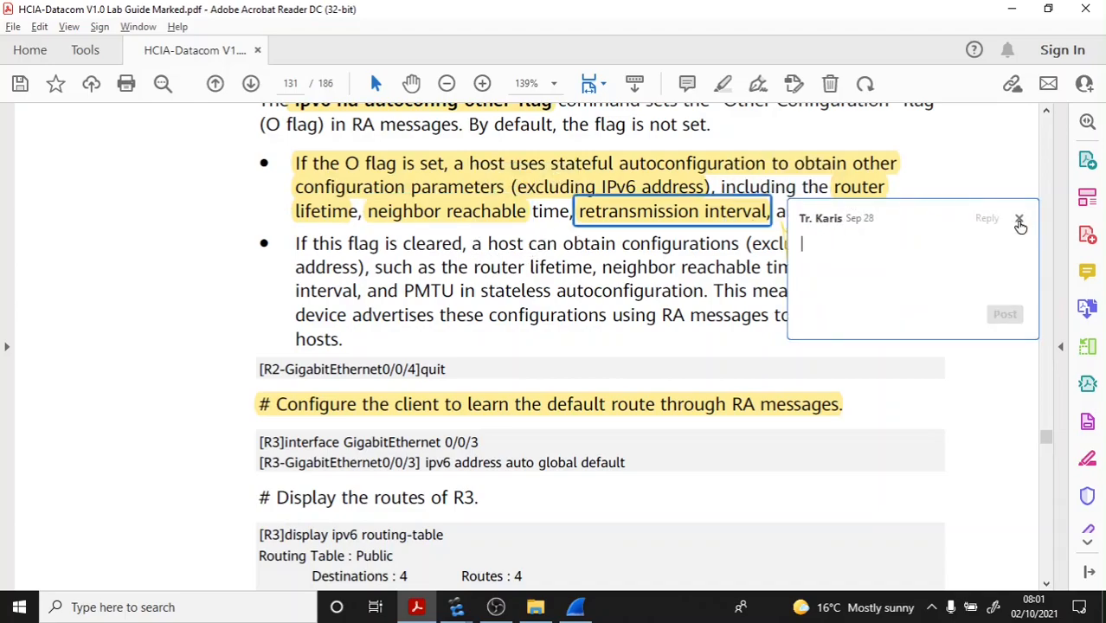
{"action": "left_click", "coordinate": [1018, 218]}
{"action": "left_click", "coordinate": [826, 218]}
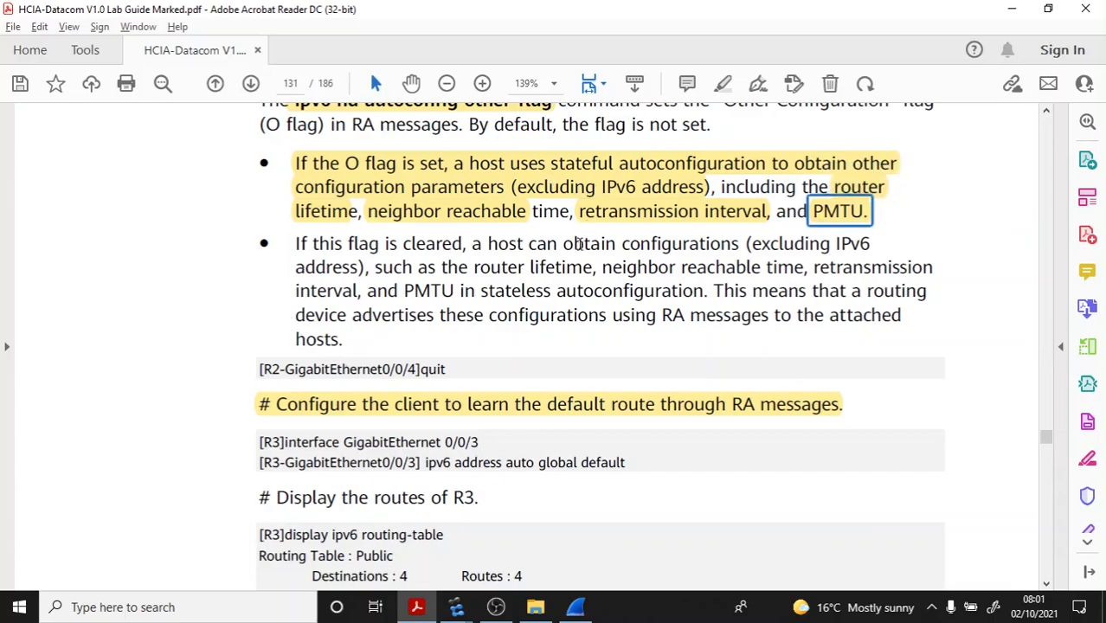
{"action": "scroll", "coordinate": [499, 289], "scroll_direction": "down", "scroll_amount": 2}
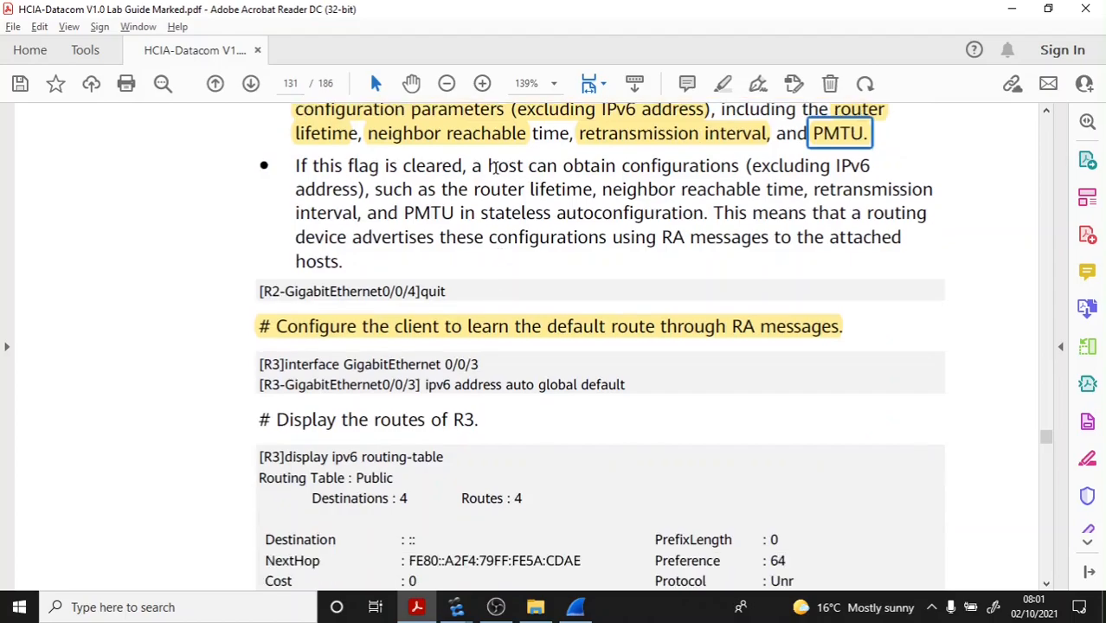
{"action": "left_click_drag", "start_coordinate": [488, 167], "coordinate": [900, 178]}
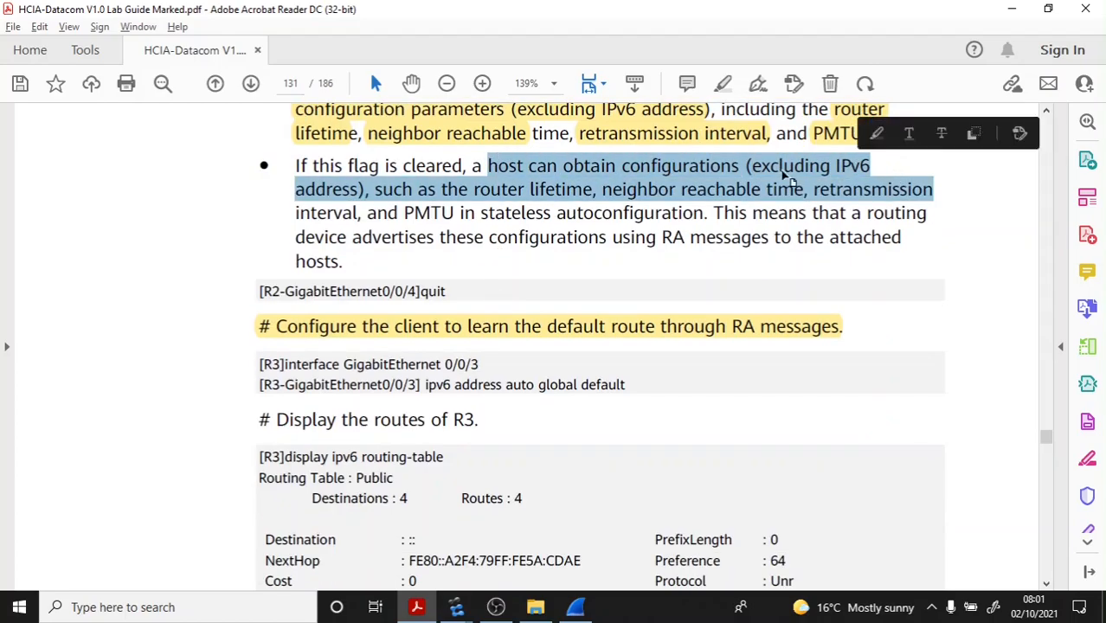
{"action": "left_click", "coordinate": [489, 189]}
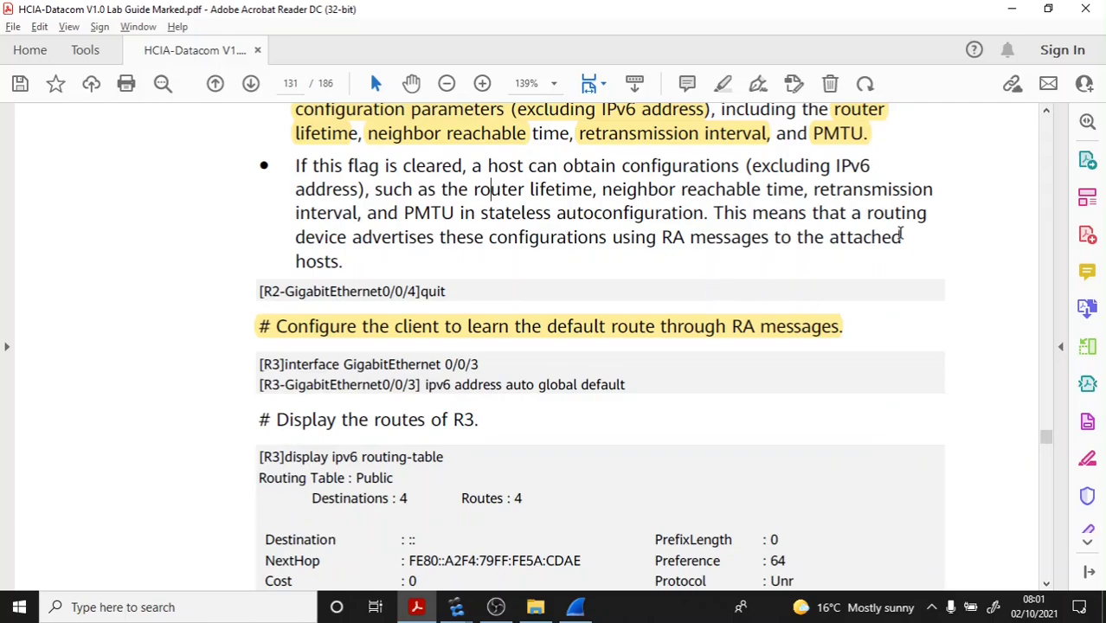
{"action": "left_click", "coordinate": [489, 189]}
{"action": "scroll", "coordinate": [466, 300], "scroll_direction": "down", "scroll_amount": 1}
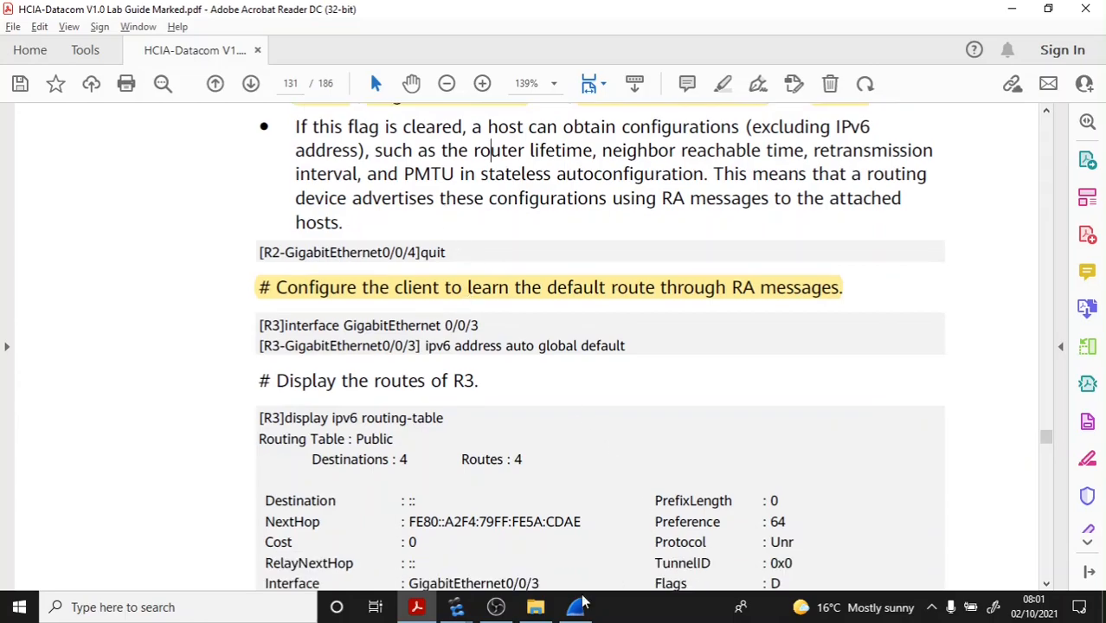
Step: Switch to R2's eNSP console and run the copied command "ipv6 nd autoconfig other-flag" on GigabitEthernet0/0/1
{"action": "mouse_move", "coordinate": [456, 607]}
{"action": "left_click", "coordinate": [536, 526]}
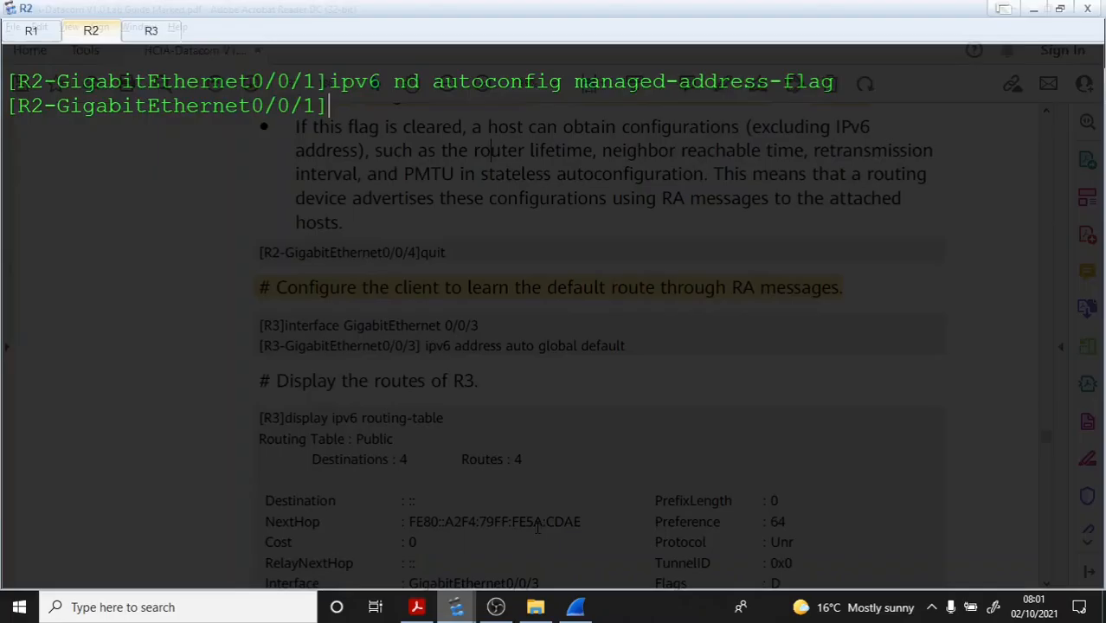
{"action": "right_click", "coordinate": [397, 108]}
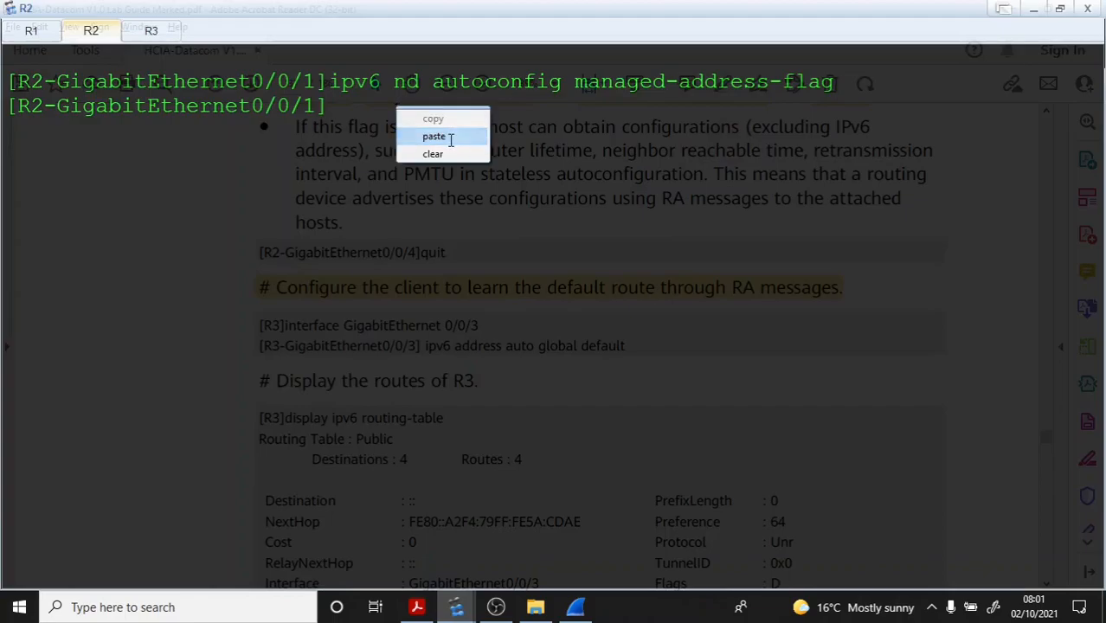
{"action": "left_click", "coordinate": [433, 137]}
{"action": "key", "text": "Return"}
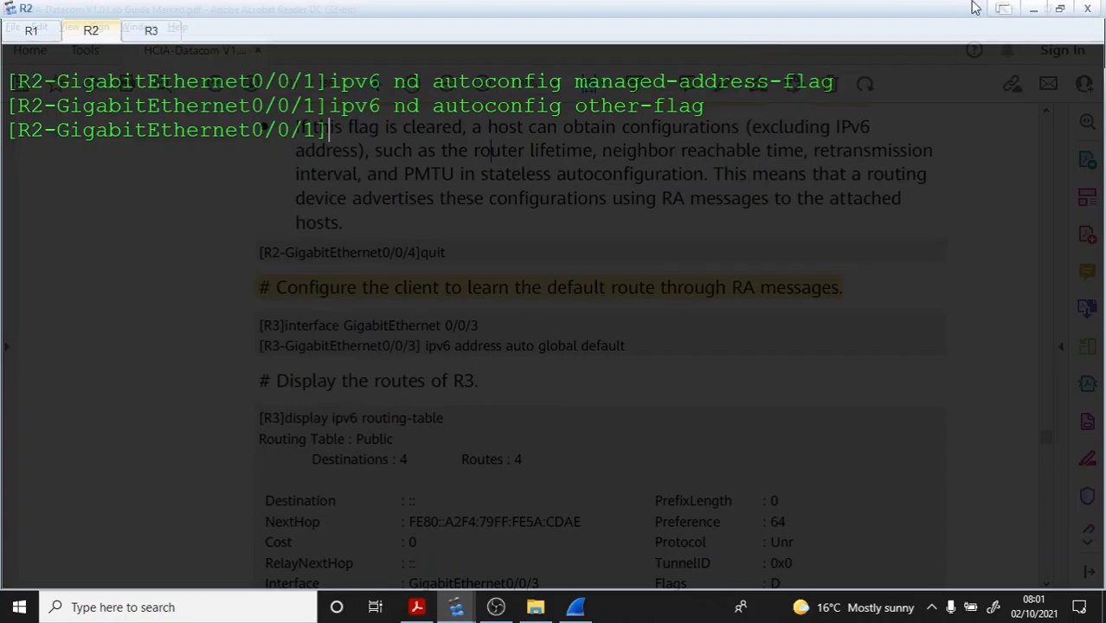
Step: Return to the lab guide's section on learning the default route through RA messages and copy the command "ipv6 address auto global default"
{"action": "left_click", "coordinate": [1033, 9]}
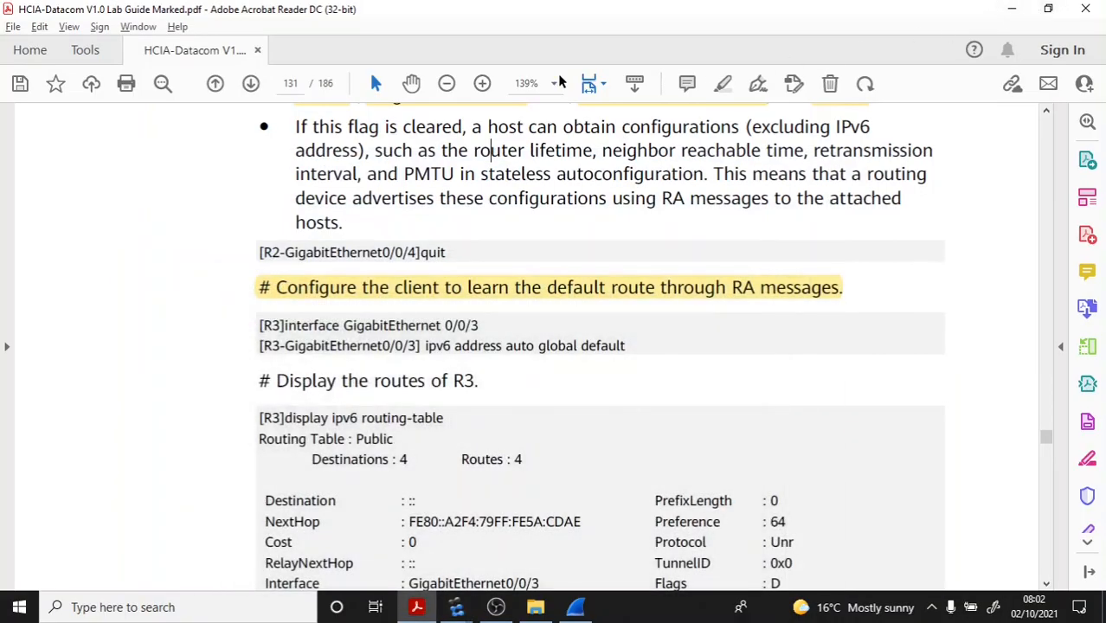
{"action": "scroll", "coordinate": [401, 286], "scroll_direction": "down", "scroll_amount": 3}
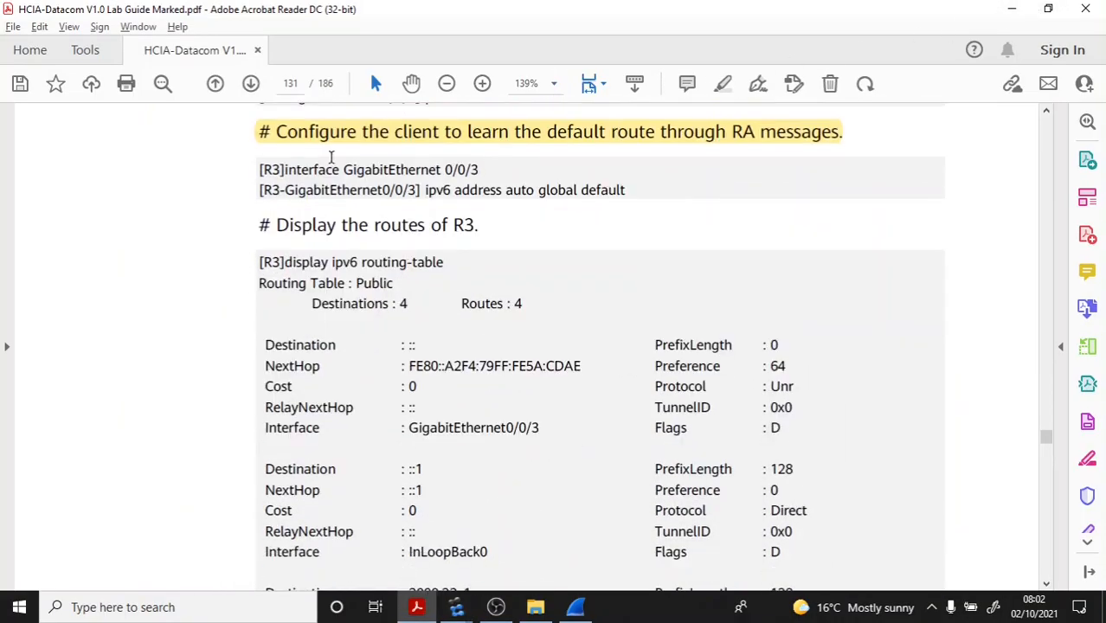
{"action": "left_click", "coordinate": [438, 139]}
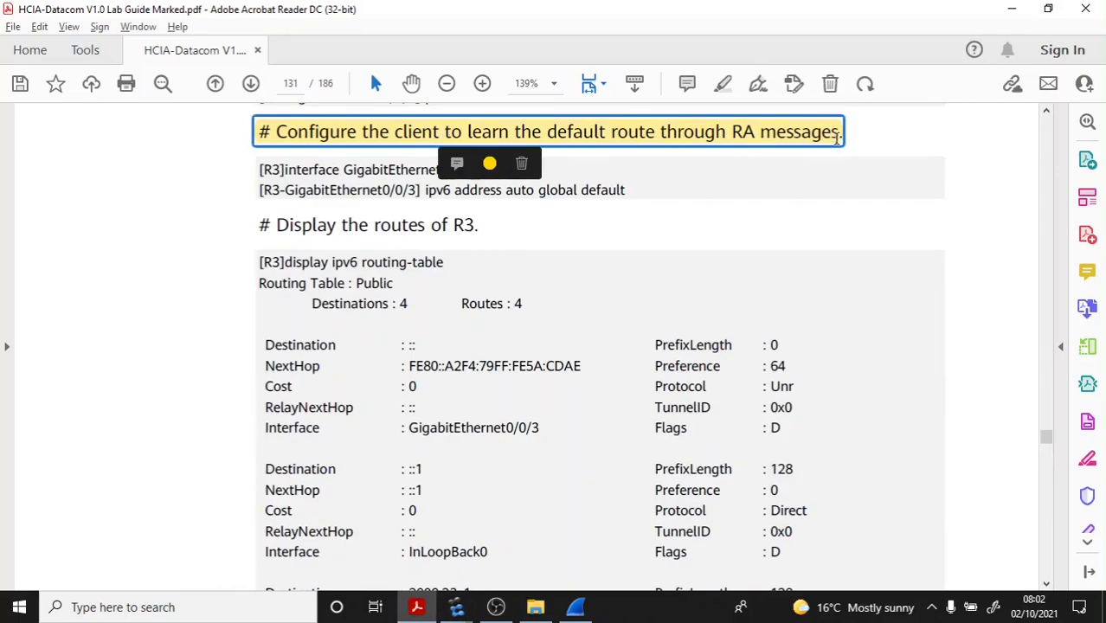
{"action": "left_click", "coordinate": [231, 170]}
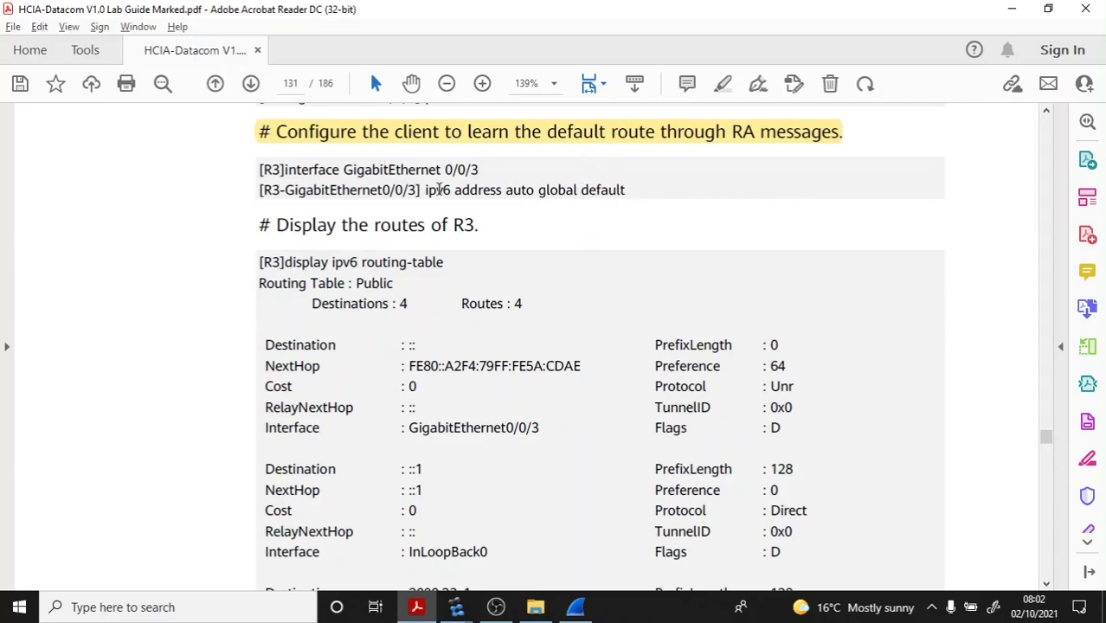
{"action": "left_click", "coordinate": [659, 147]}
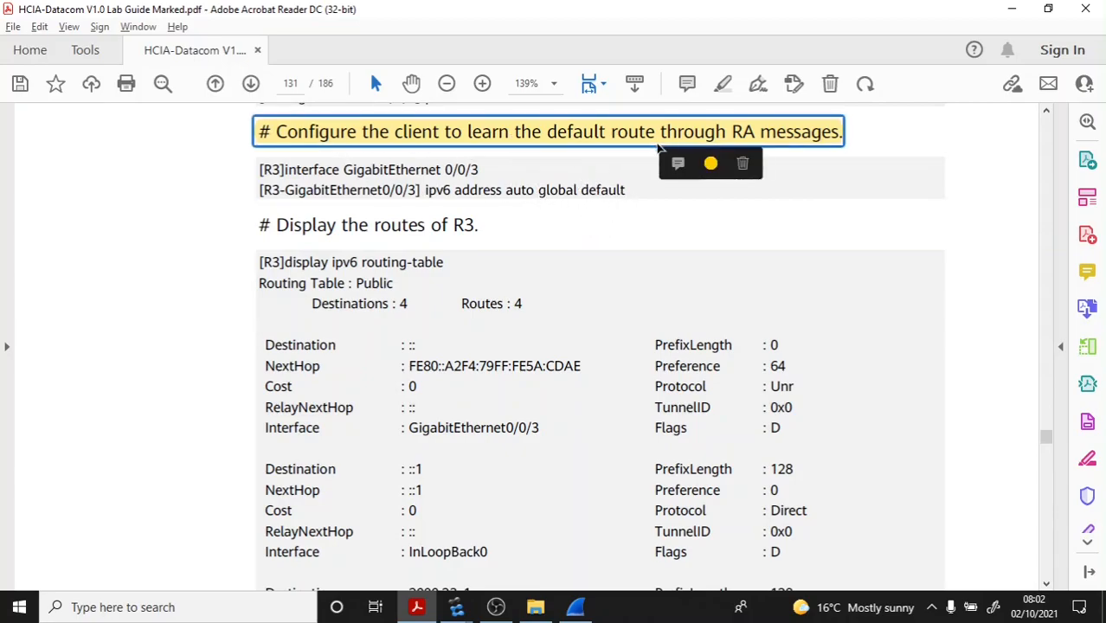
{"action": "left_click", "coordinate": [548, 190]}
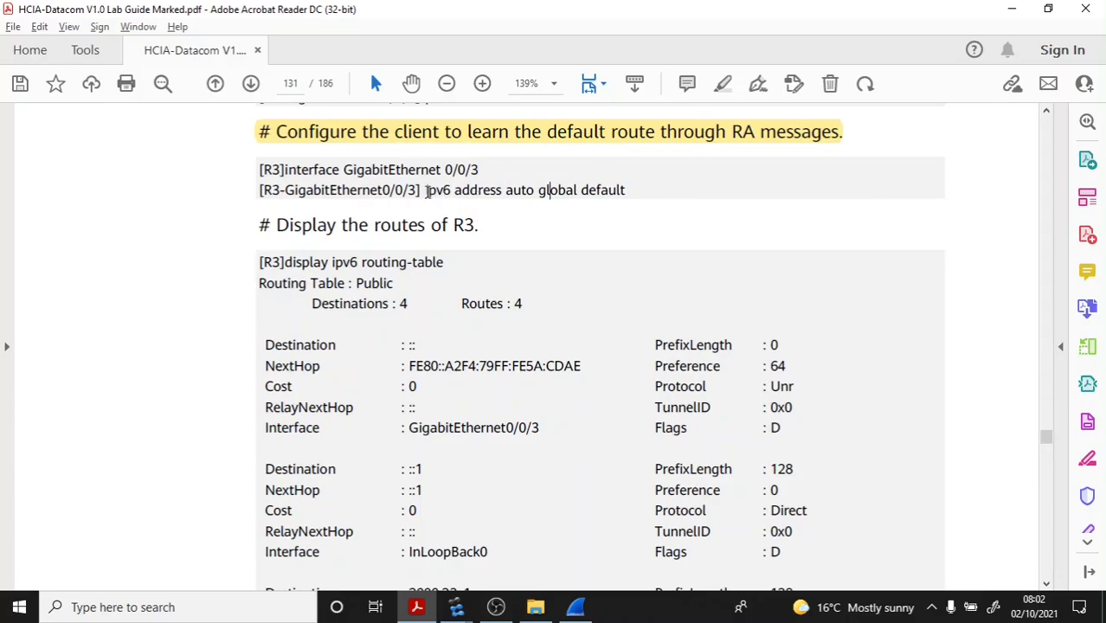
{"action": "left_click_drag", "start_coordinate": [425, 190], "coordinate": [626, 189]}
{"action": "right_click", "coordinate": [561, 196]}
{"action": "left_click", "coordinate": [591, 212]}
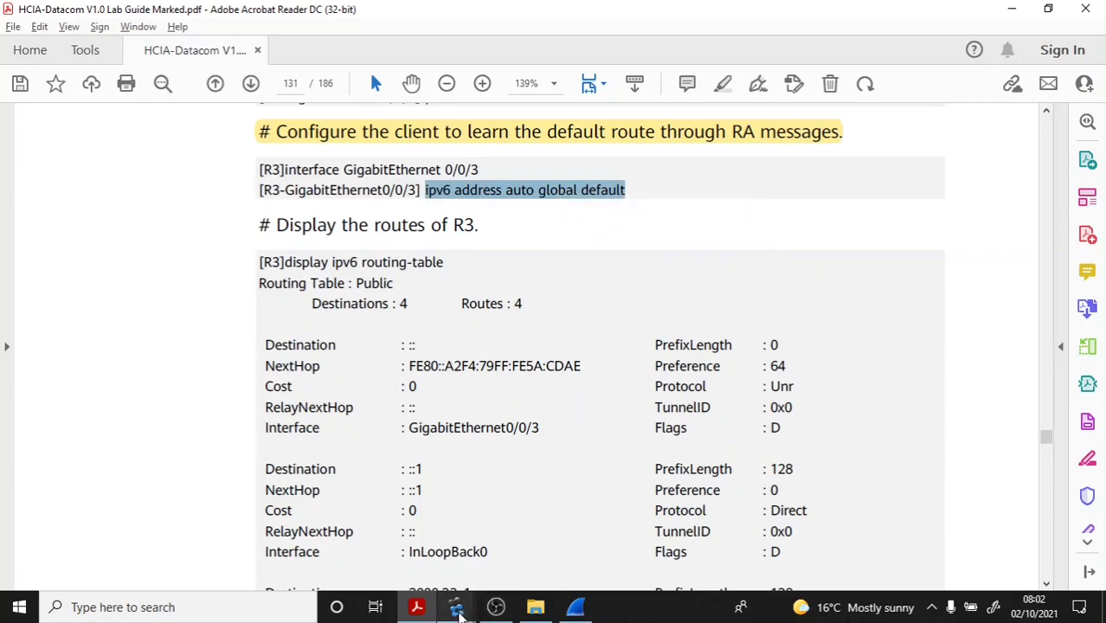
Step: Switch to R3's eNSP console, run "ipv6 address auto global default" on GigabitEthernet0/0/1 and leave the interface view
{"action": "mouse_move", "coordinate": [456, 610]}
{"action": "left_click", "coordinate": [494, 553]}
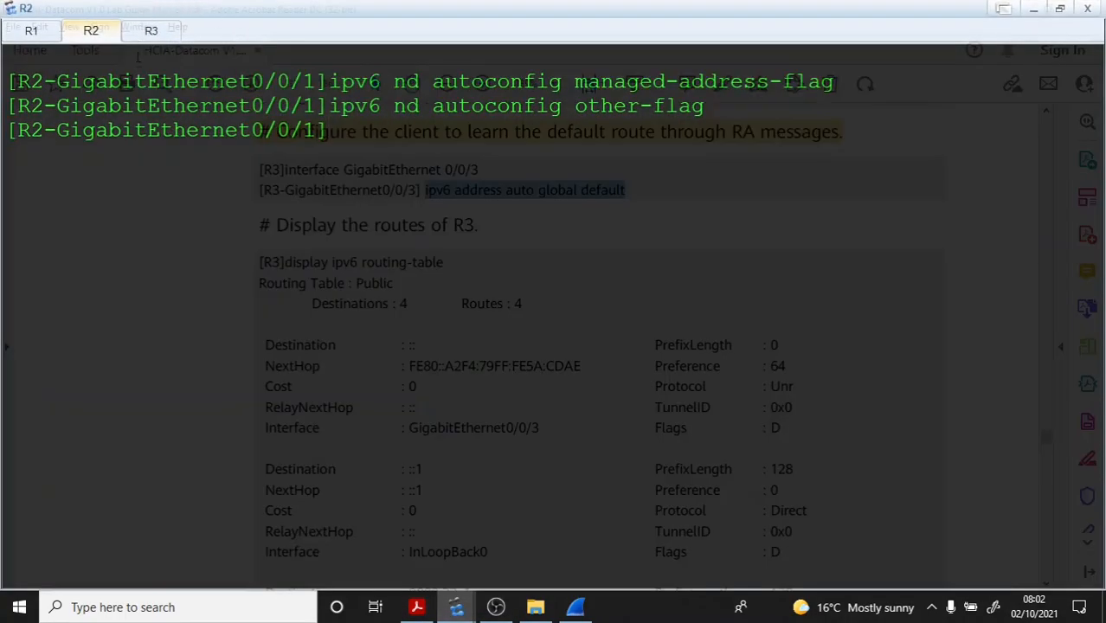
{"action": "left_click", "coordinate": [153, 33]}
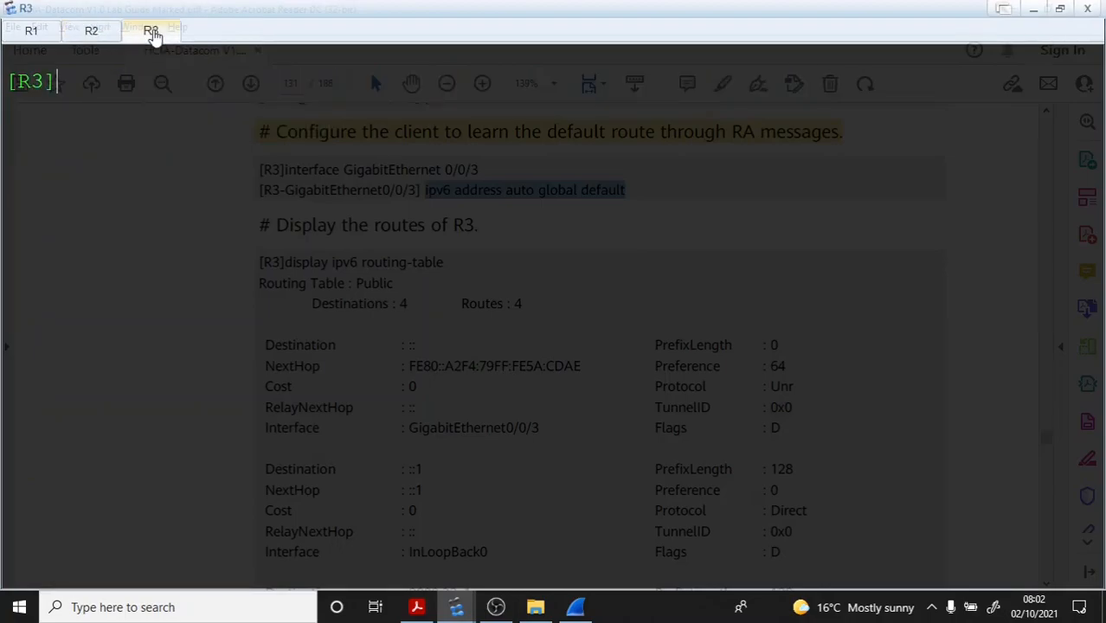
{"action": "type", "text": "int g 0/0/1"}
{"action": "key", "text": "Return"}
{"action": "key", "text": "ctrl+v"}
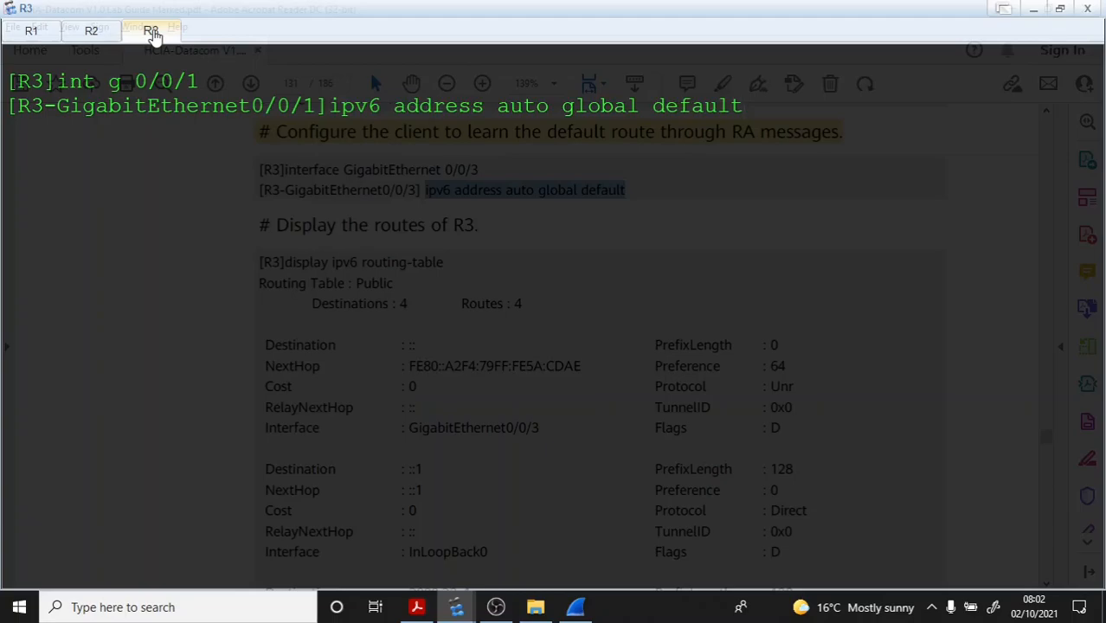
{"action": "key", "text": "Return"}
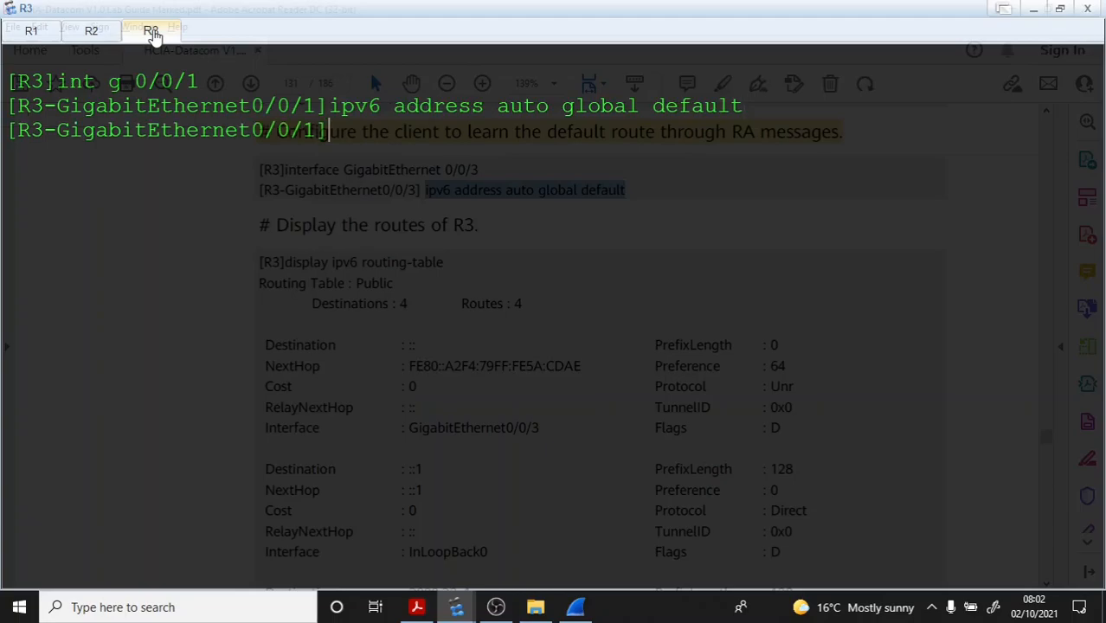
{"action": "key", "text": "Return"}
{"action": "key", "text": "Return"}
{"action": "type", "text": "q"}
{"action": "key", "text": "Return"}
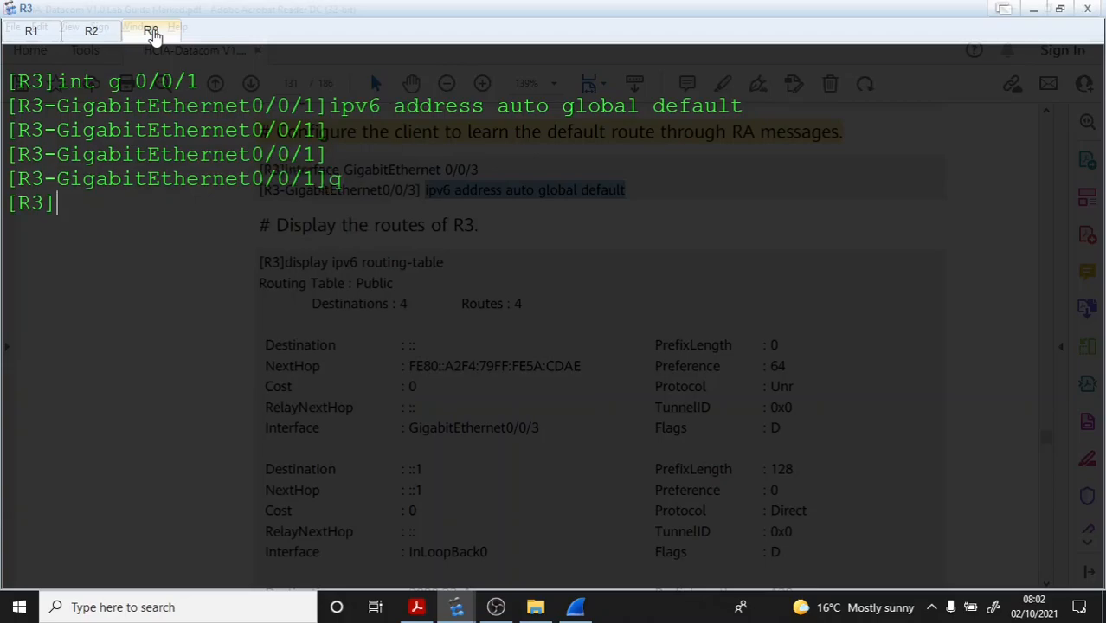
Step: Display R3's IPv6 interface summary with "disp ipv6 int br"
{"action": "key", "text": "ctrl+v"}
{"action": "key", "text": "Up"}
{"action": "key", "text": "Up"}
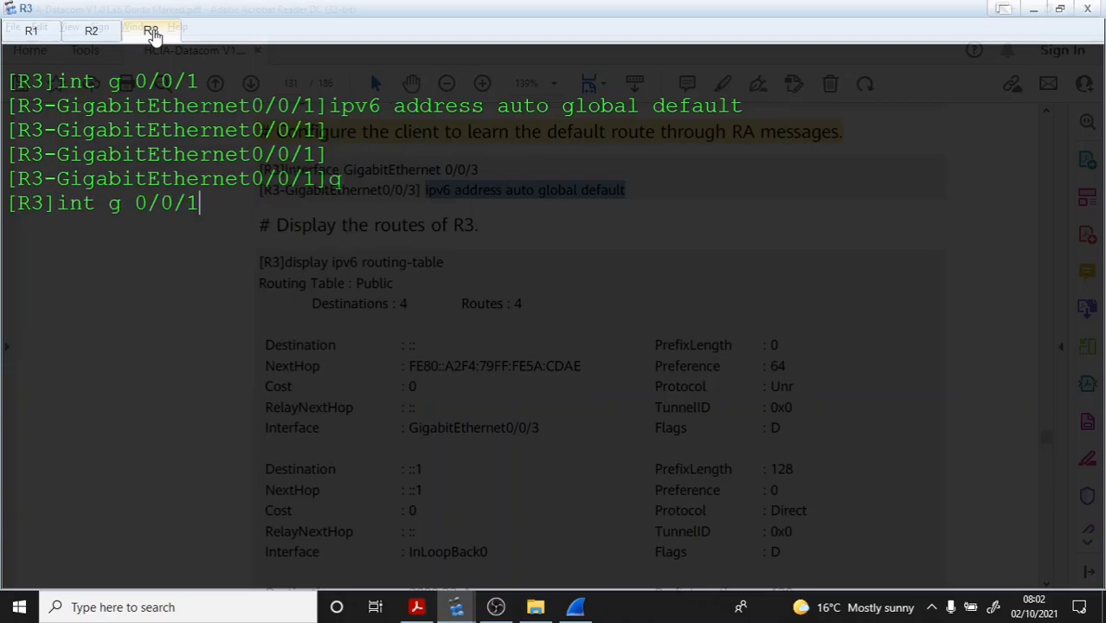
{"action": "key", "text": "Return"}
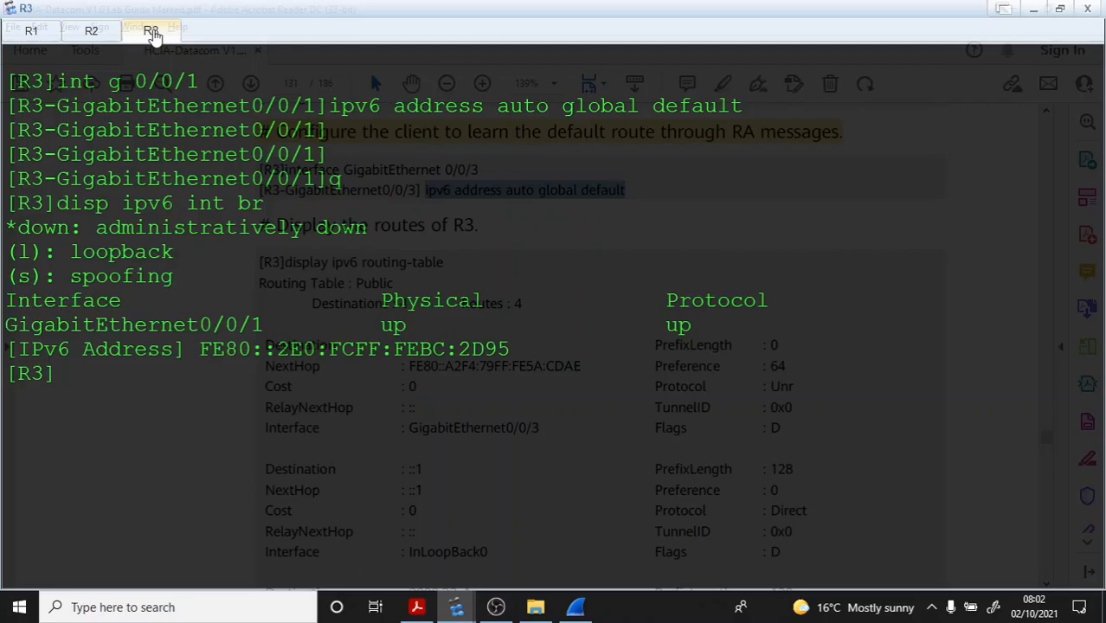
Step: Return to the lab guide in Adobe Acrobat Reader, highlight the heading "# Display the routes of R3." and review its sample routing table
{"action": "key", "text": "alt+Tab"}
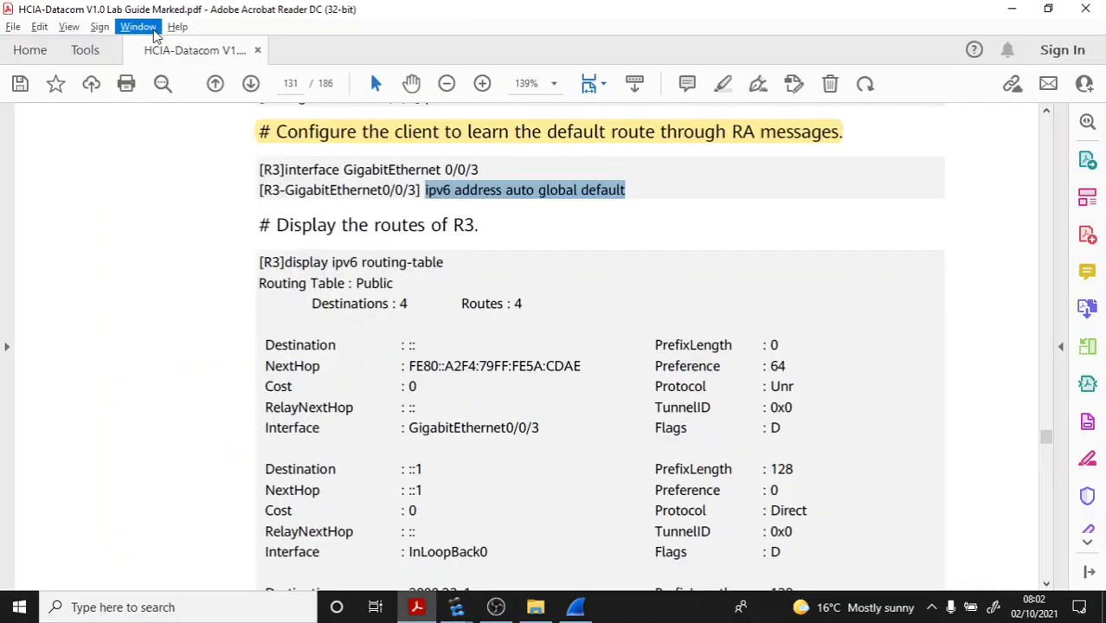
{"action": "scroll", "coordinate": [225, 271], "scroll_direction": "down", "scroll_amount": 1}
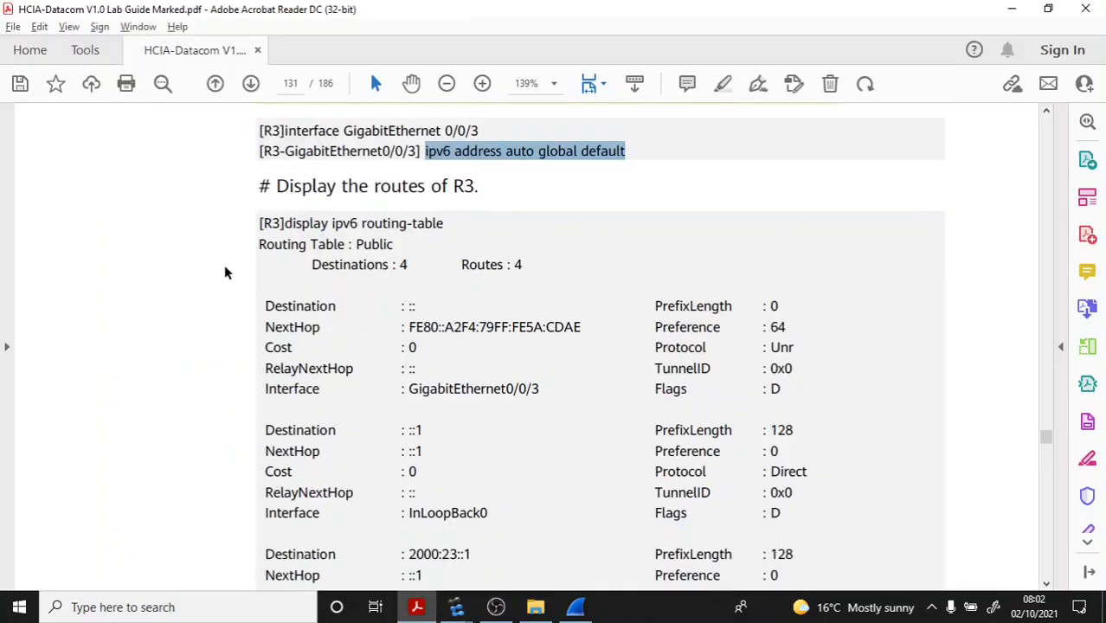
{"action": "scroll", "coordinate": [224, 267], "scroll_direction": "down", "scroll_amount": 1}
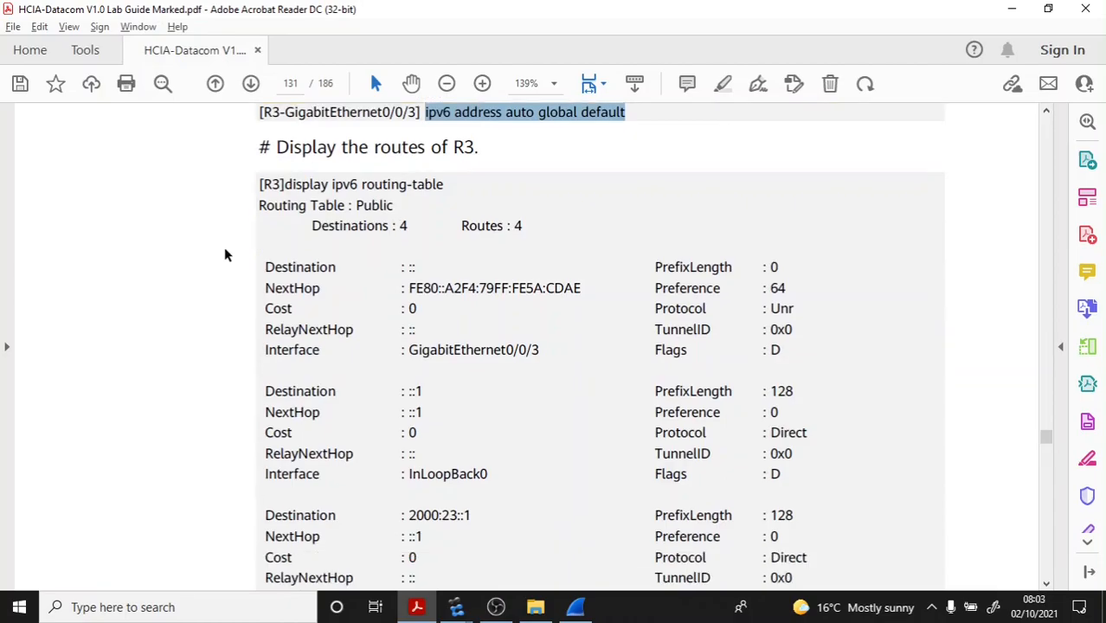
{"action": "left_click", "coordinate": [259, 148]}
{"action": "left_click", "coordinate": [723, 83]}
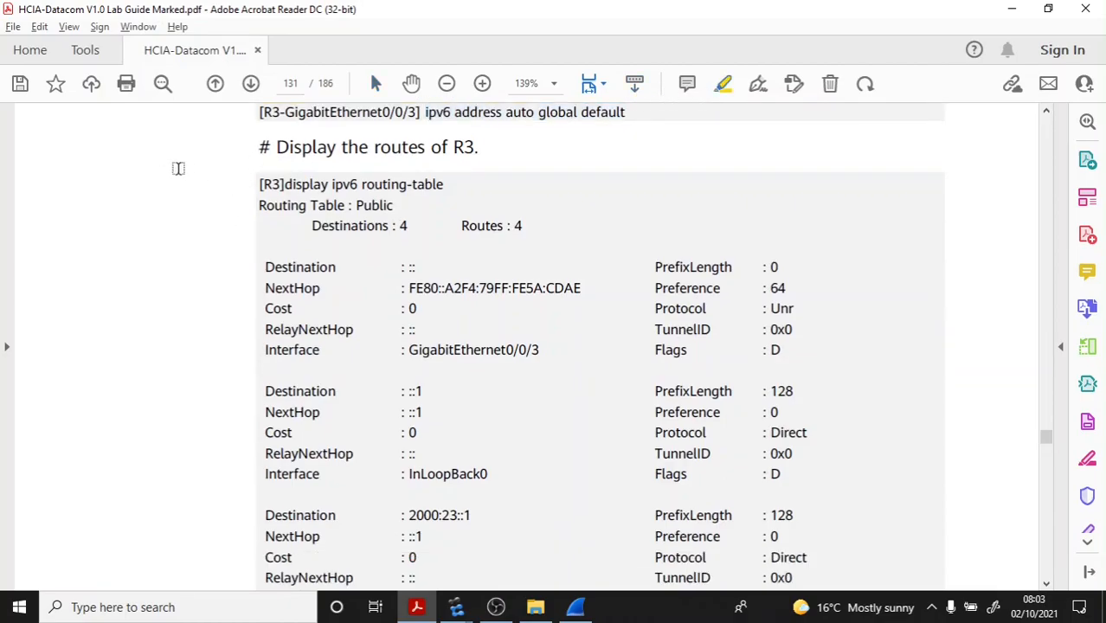
{"action": "mouse_move", "coordinate": [260, 147]}
{"action": "left_mouse_down"}
{"action": "mouse_move", "coordinate": [513, 141]}
{"action": "mouse_move", "coordinate": [494, 151]}
{"action": "left_mouse_up"}
{"action": "scroll", "coordinate": [484, 118], "scroll_direction": "down", "scroll_amount": 1}
{"action": "scroll", "coordinate": [483, 118], "scroll_direction": "up", "scroll_amount": 2}
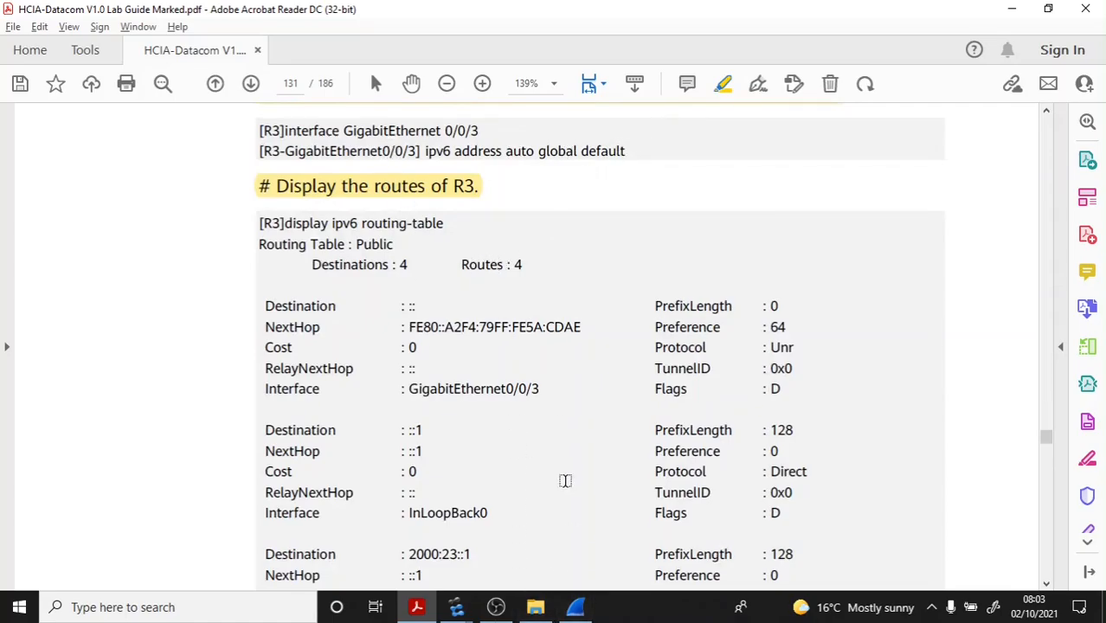
{"action": "scroll", "coordinate": [538, 484], "scroll_direction": "down", "scroll_amount": 1}
{"action": "scroll", "coordinate": [538, 485], "scroll_direction": "down", "scroll_amount": 8}
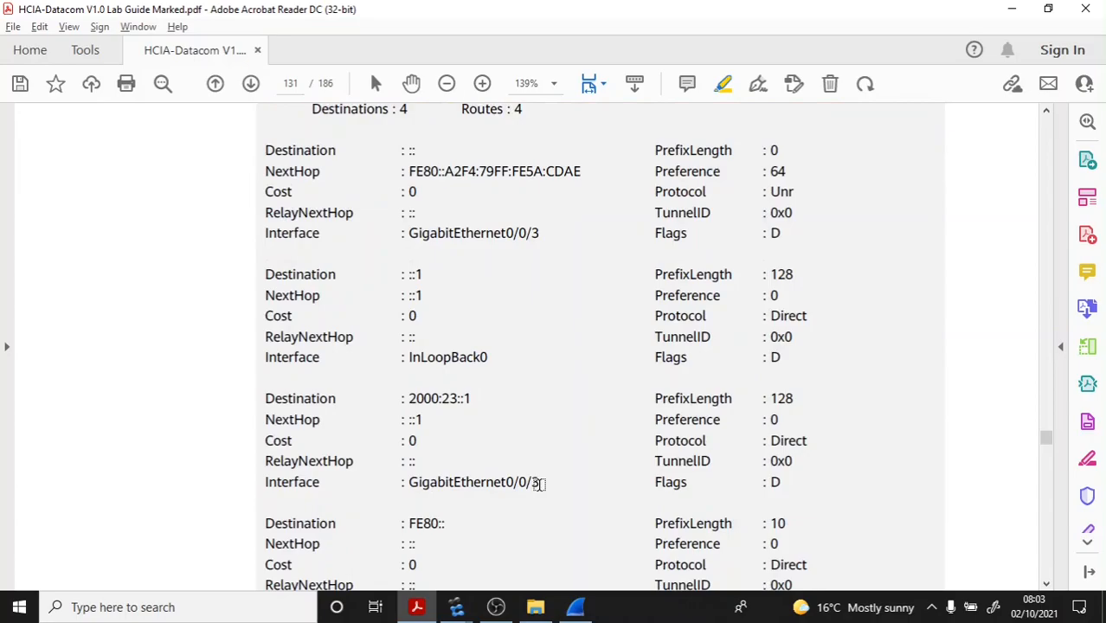
{"action": "scroll", "coordinate": [531, 445], "scroll_direction": "up", "scroll_amount": 4}
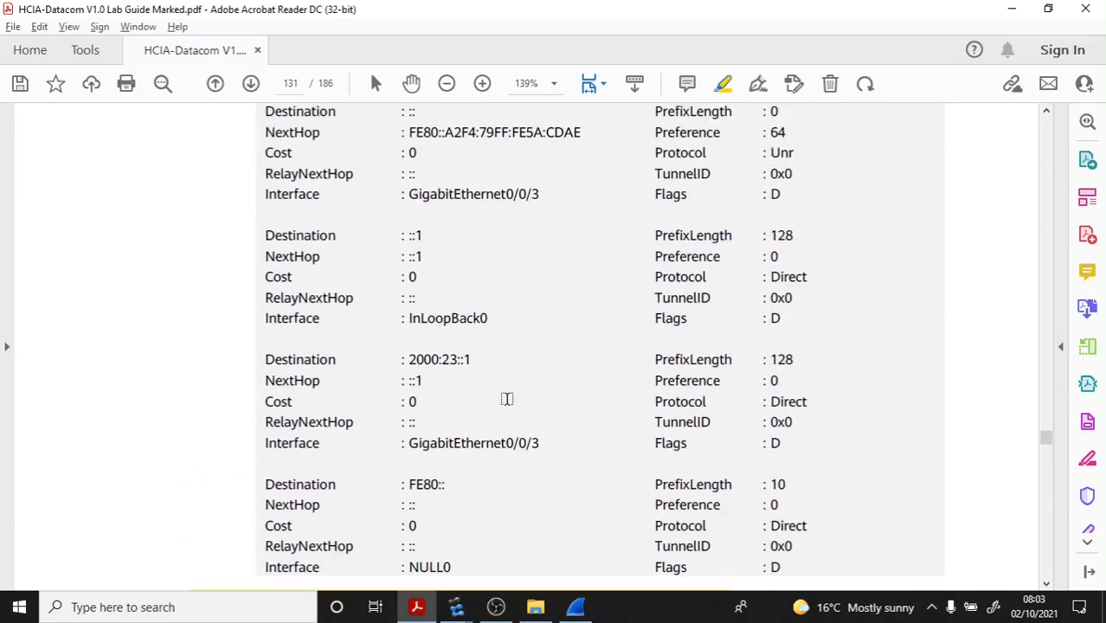
{"action": "scroll", "coordinate": [507, 399], "scroll_direction": "up", "scroll_amount": 4}
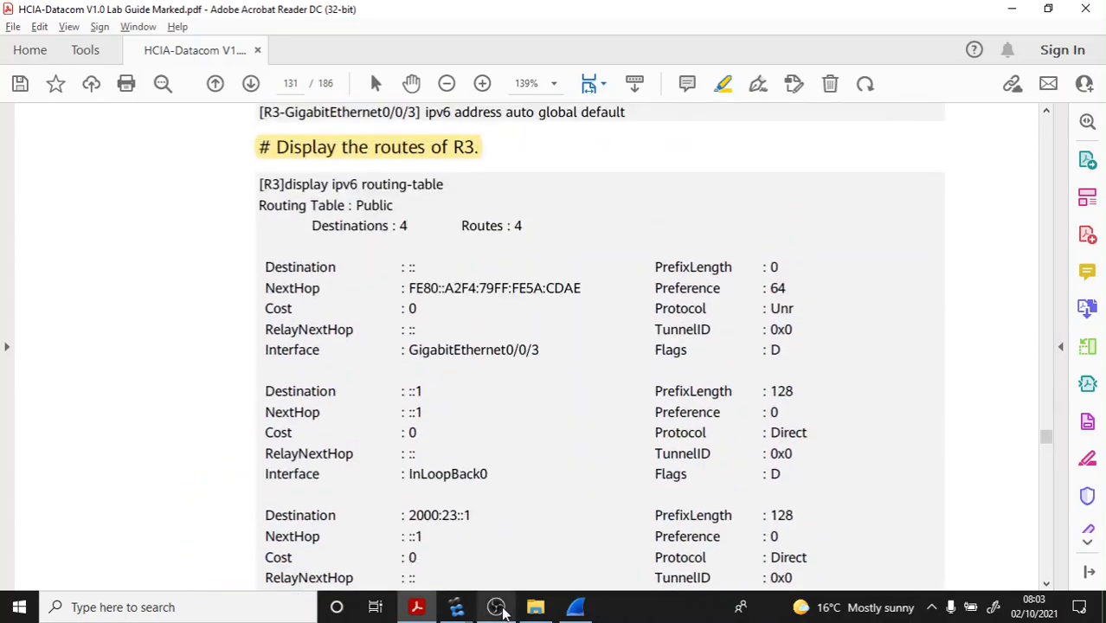
Step: Switch to R3's eNSP console, clear its output and run "disp ipv6 routing-table" to examine the default route's next hop
{"action": "mouse_move", "coordinate": [446, 612]}
{"action": "left_click", "coordinate": [553, 520]}
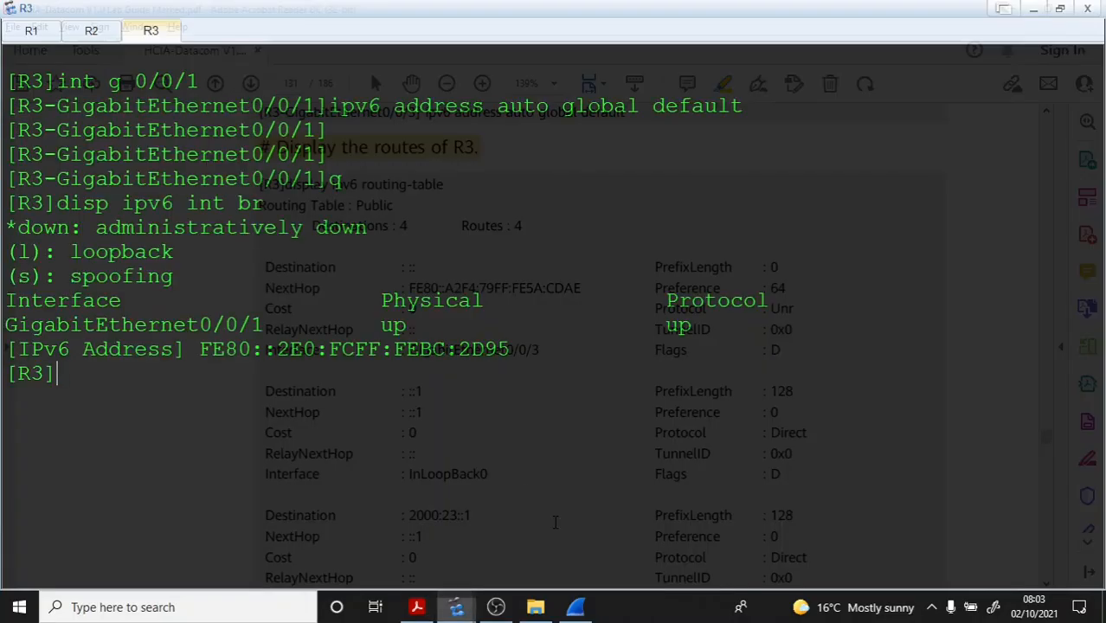
{"action": "right_click", "coordinate": [197, 281]}
{"action": "left_click", "coordinate": [209, 322]}
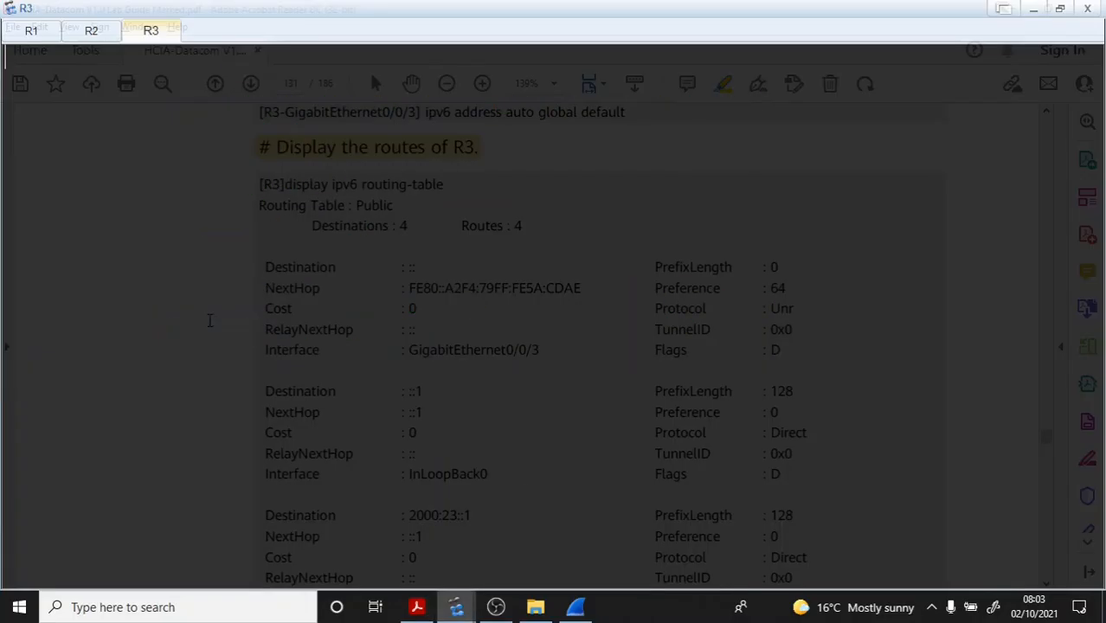
{"action": "type", "text": "disp ipv6 "}
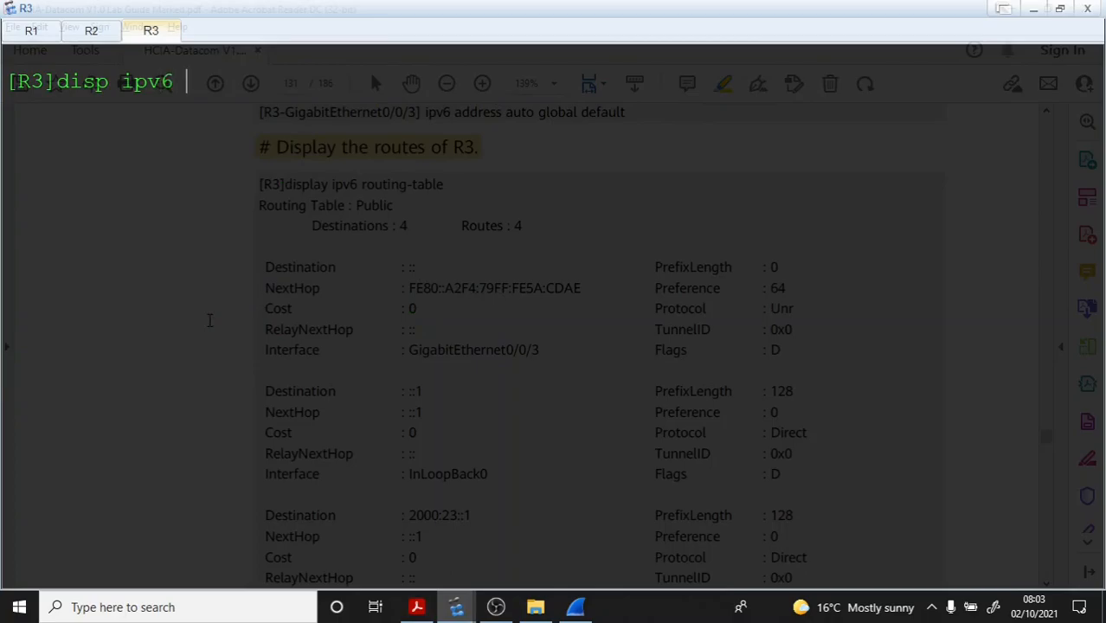
{"action": "type", "text": "rout"}
{"action": "key", "text": "Tab"}
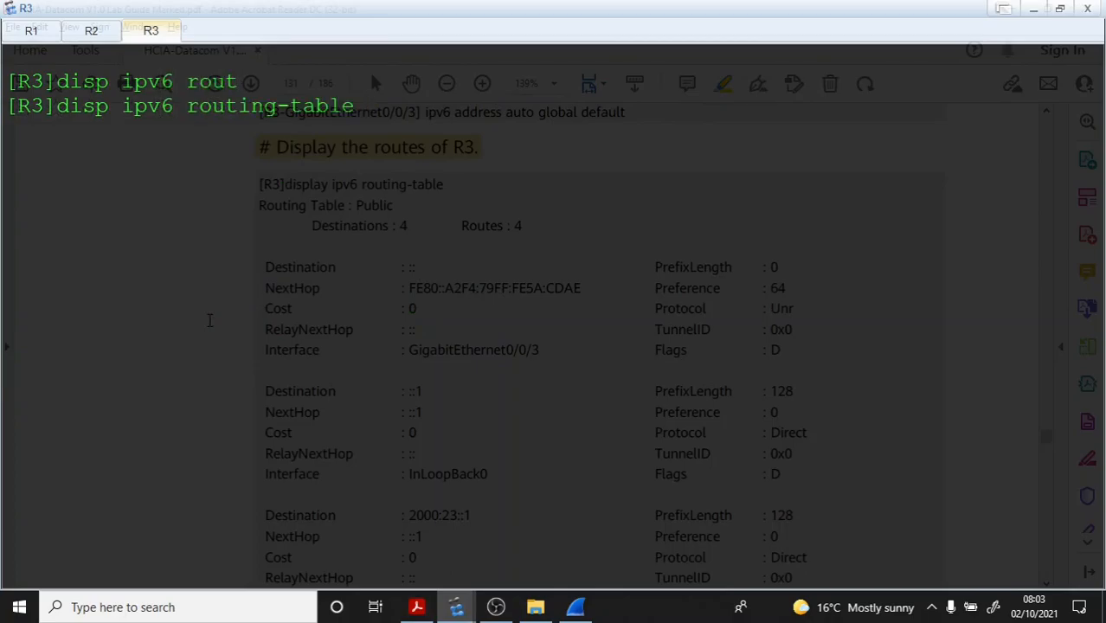
{"action": "key", "text": "Return"}
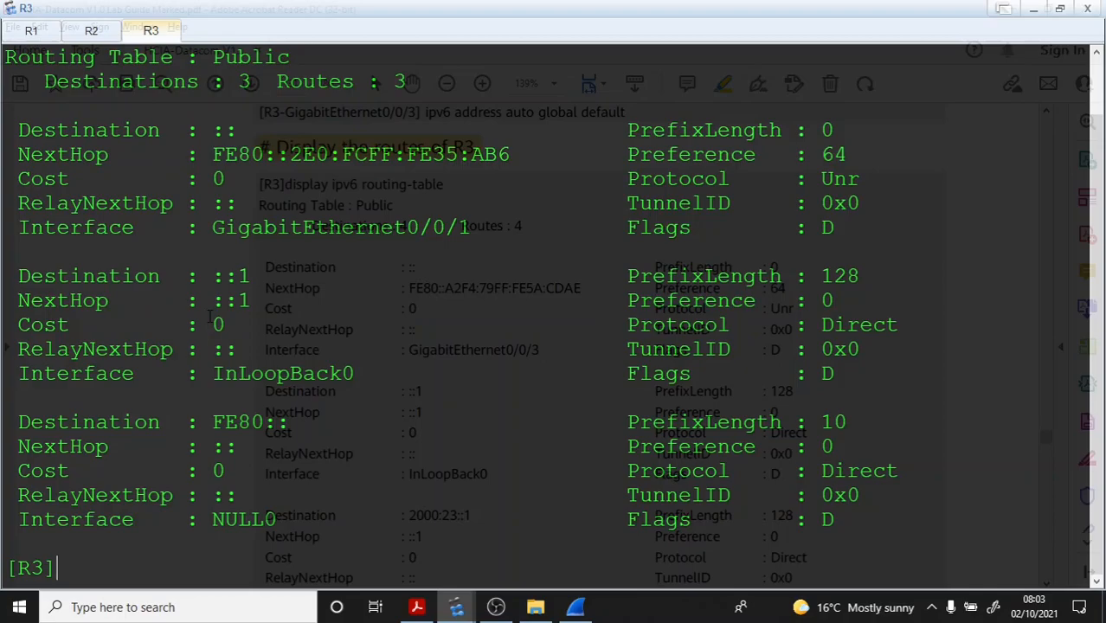
{"action": "scroll", "coordinate": [210, 317], "scroll_direction": "up", "scroll_amount": 2}
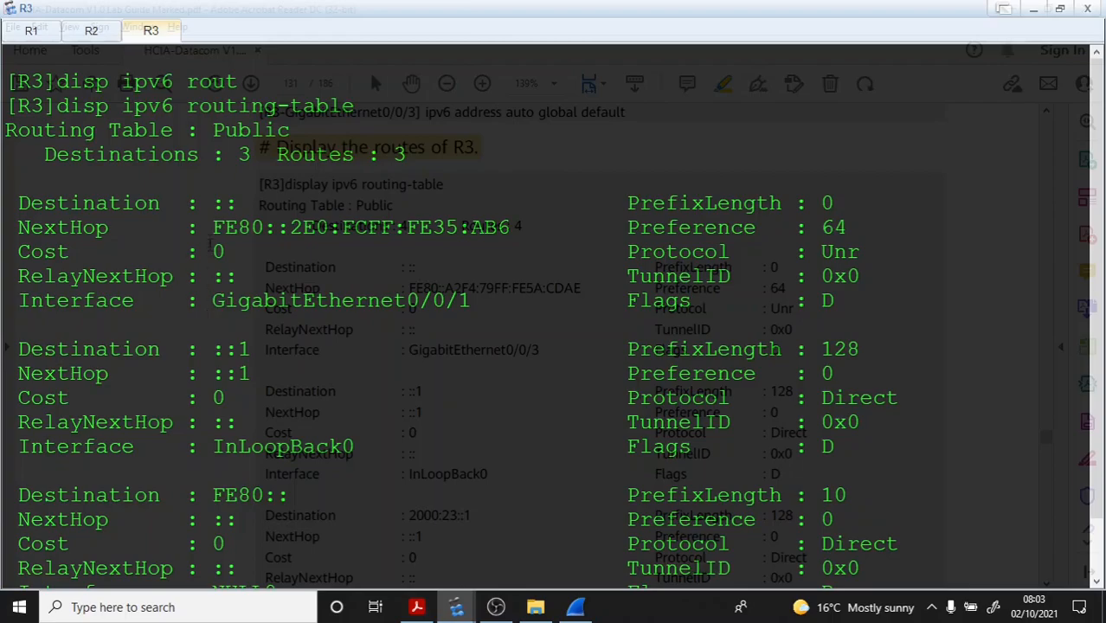
{"action": "left_click_drag", "start_coordinate": [216, 226], "coordinate": [859, 227]}
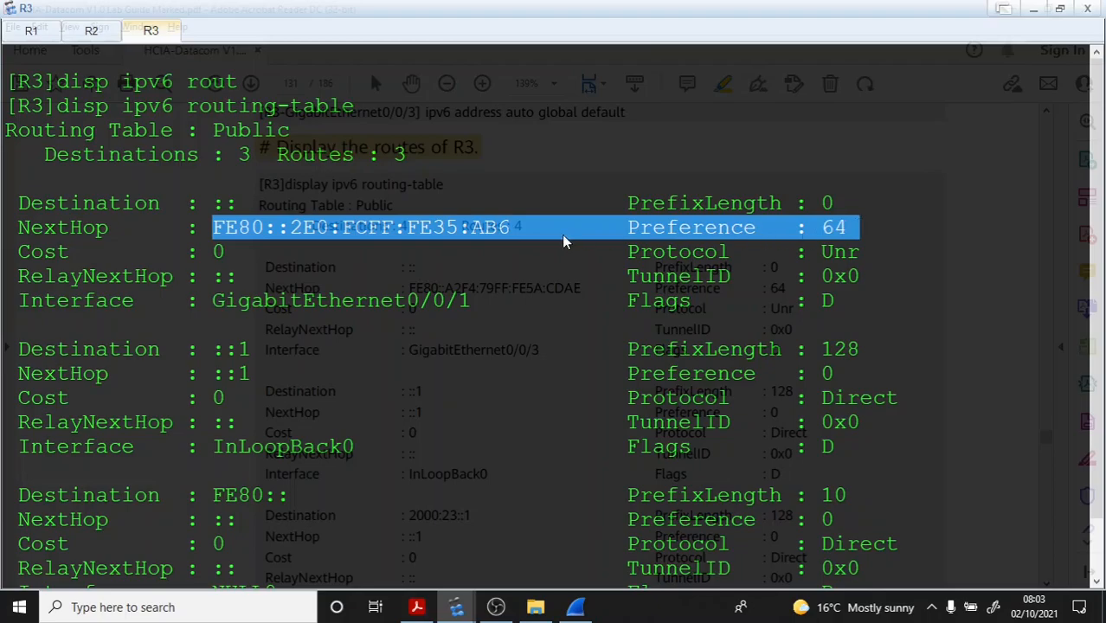
Step: On R2's console, leave the interface view and display the IPv6 interface summary with "disp ipv6 int br"
{"action": "left_click", "coordinate": [88, 33]}
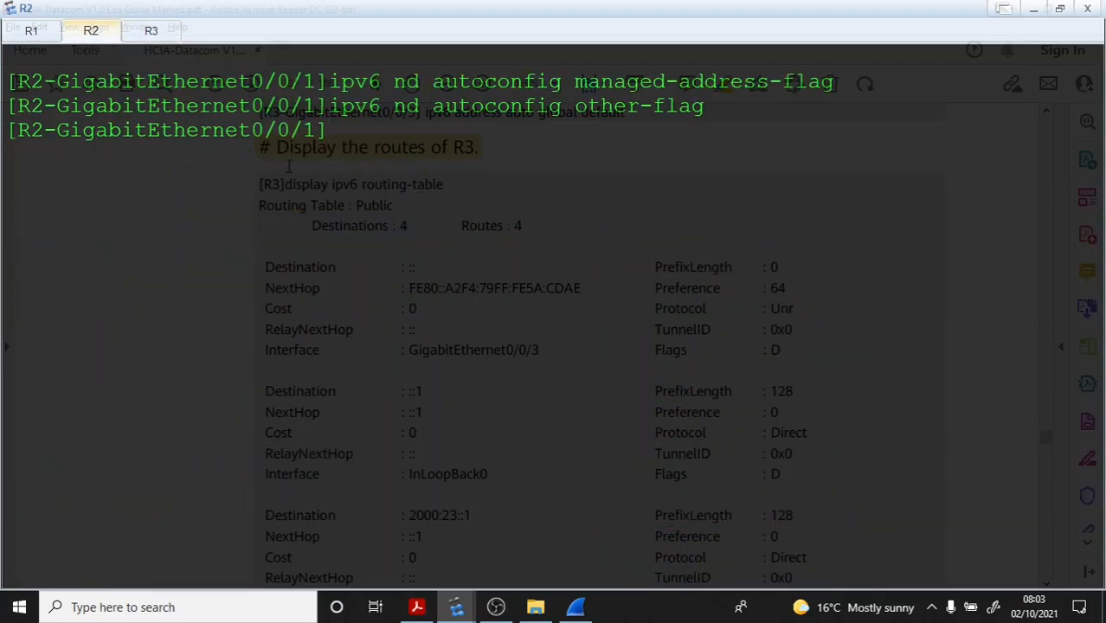
{"action": "type", "text": "q"}
{"action": "key", "text": "Return"}
{"action": "type", "text": "disp ip"}
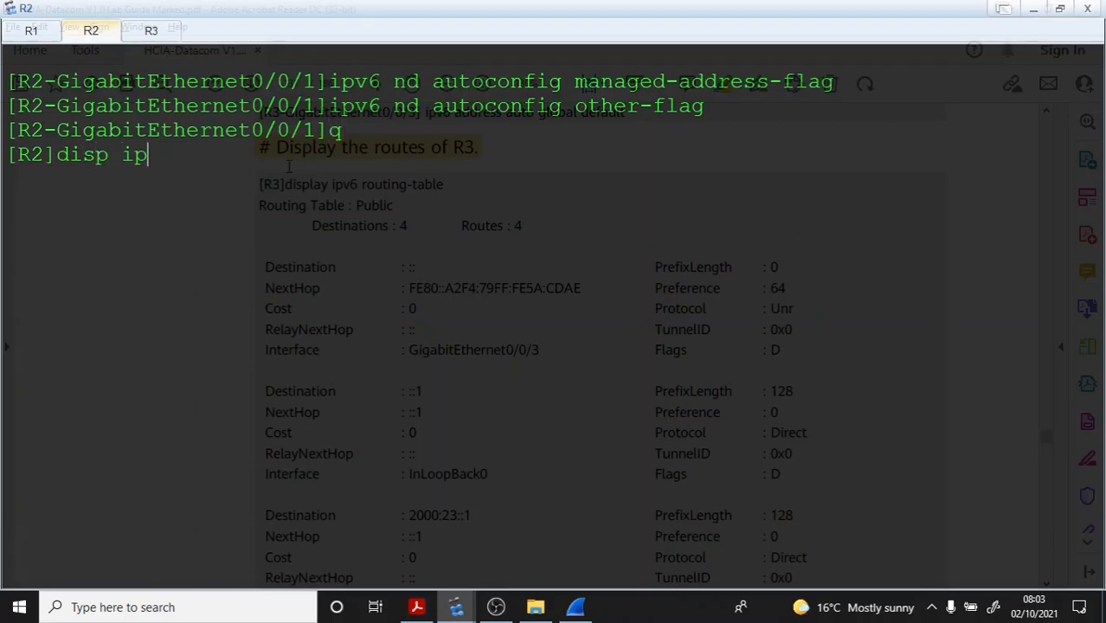
{"action": "type", "text": "v6 int br"}
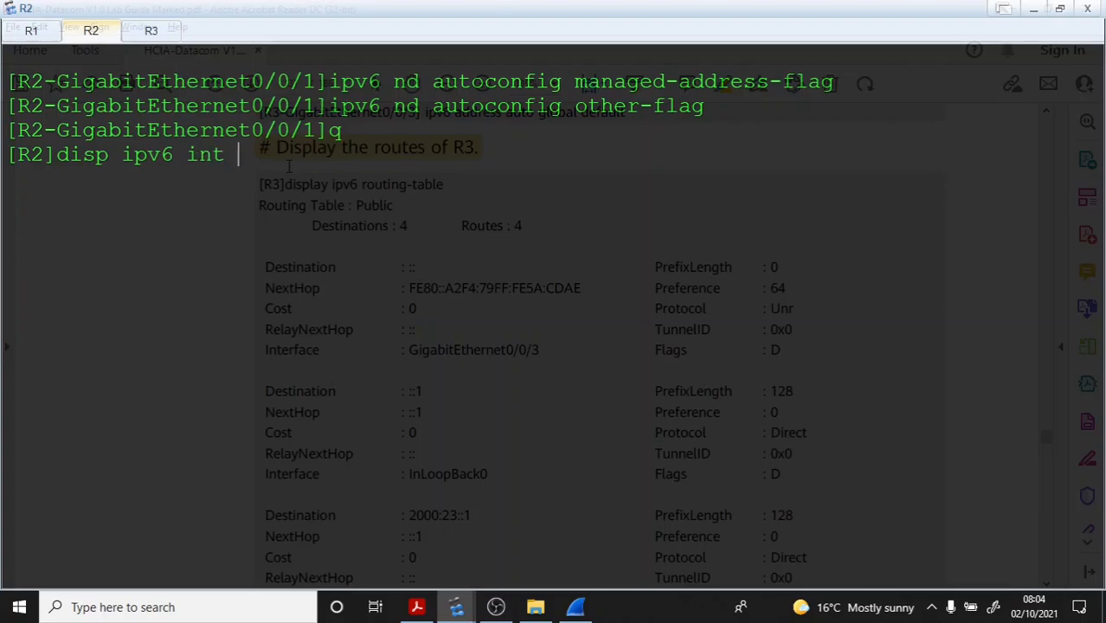
{"action": "key", "text": "Return"}
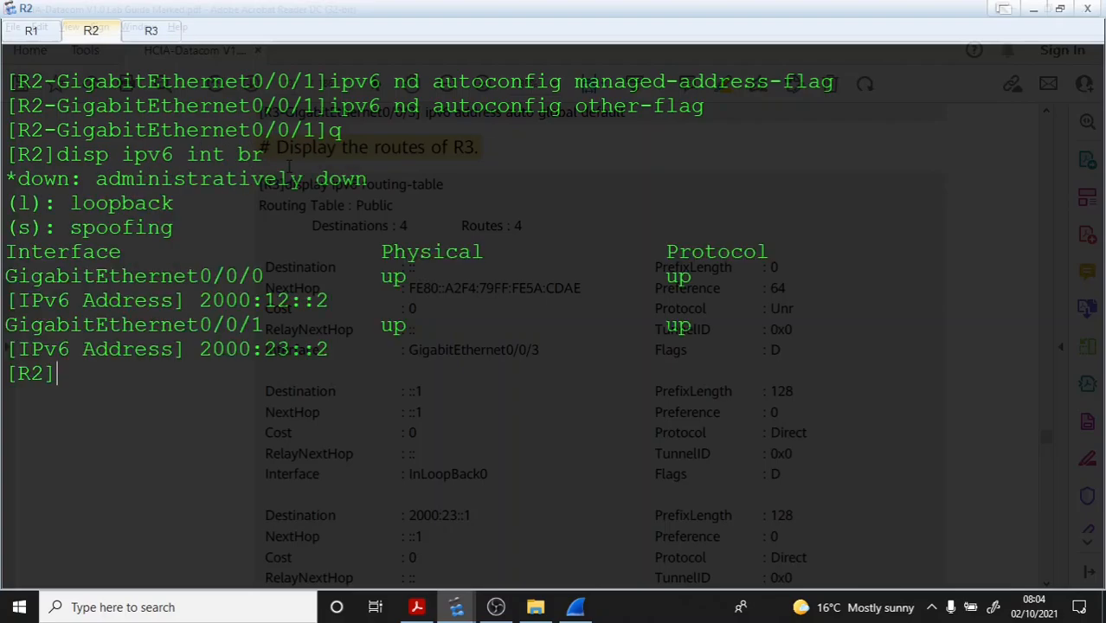
Step: Display R2's detailed IPv6 settings with "disp ipv6 int g 0/0/1" and mark the interface's link-local address
{"action": "type", "text": "disp ipv6 i"}
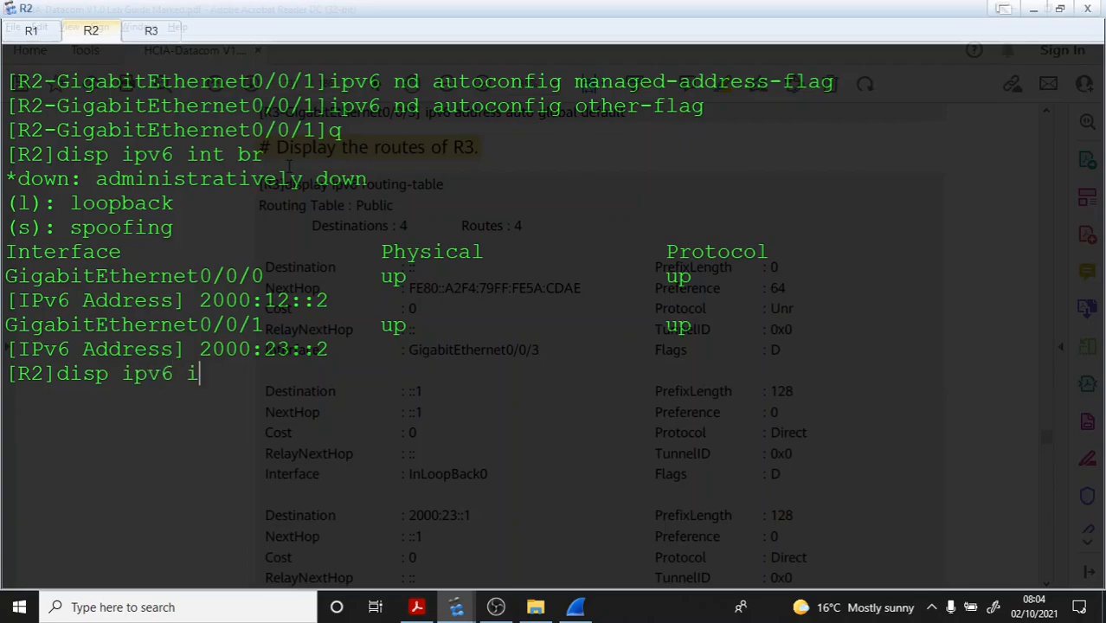
{"action": "type", "text": "nt g 0/0/1"}
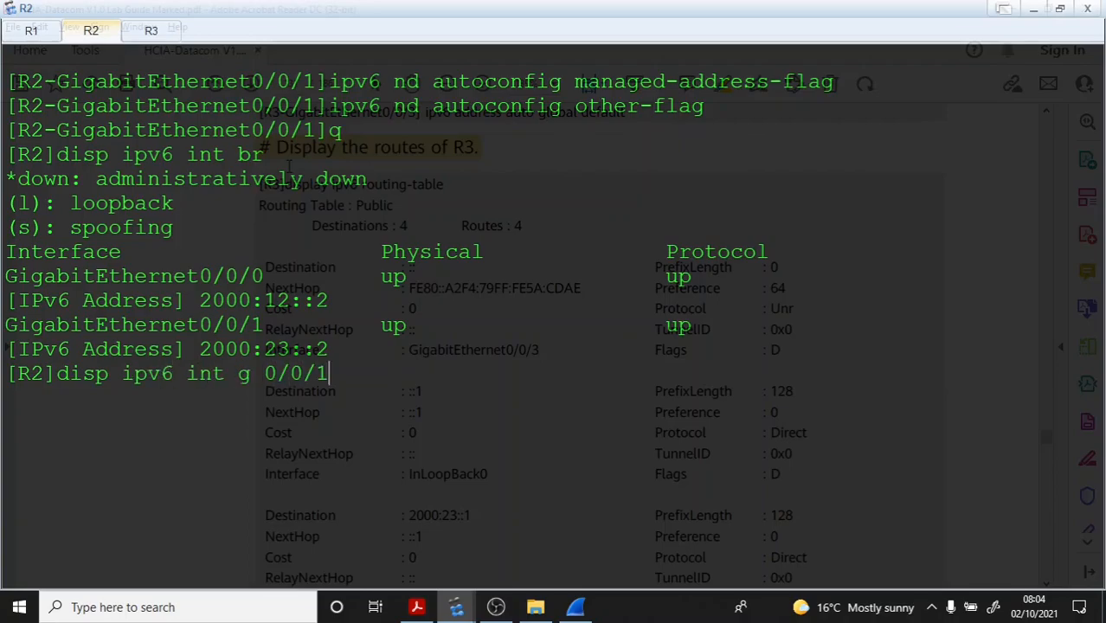
{"action": "key", "text": "Return"}
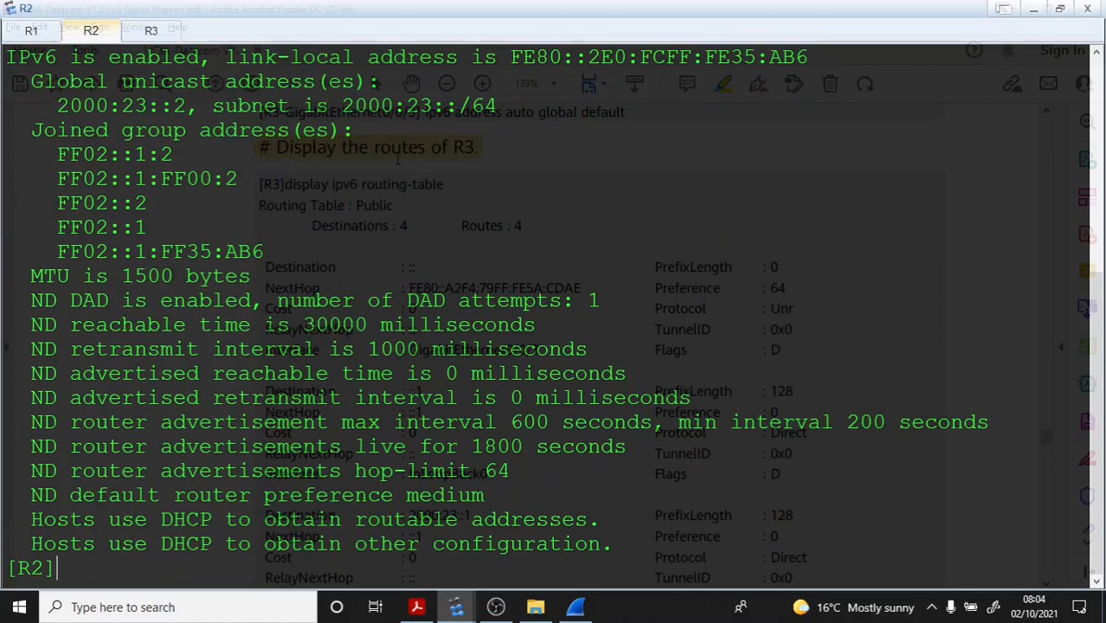
{"action": "scroll", "coordinate": [553, 316], "scroll_direction": "up", "scroll_amount": 1}
{"action": "left_click_drag", "start_coordinate": [512, 130], "coordinate": [820, 129]}
Step: Return to R3's routing table and examine the default route's destination, next hop and outgoing interface, comparing the next hop with R2's link-local address
{"action": "left_click", "coordinate": [152, 32]}
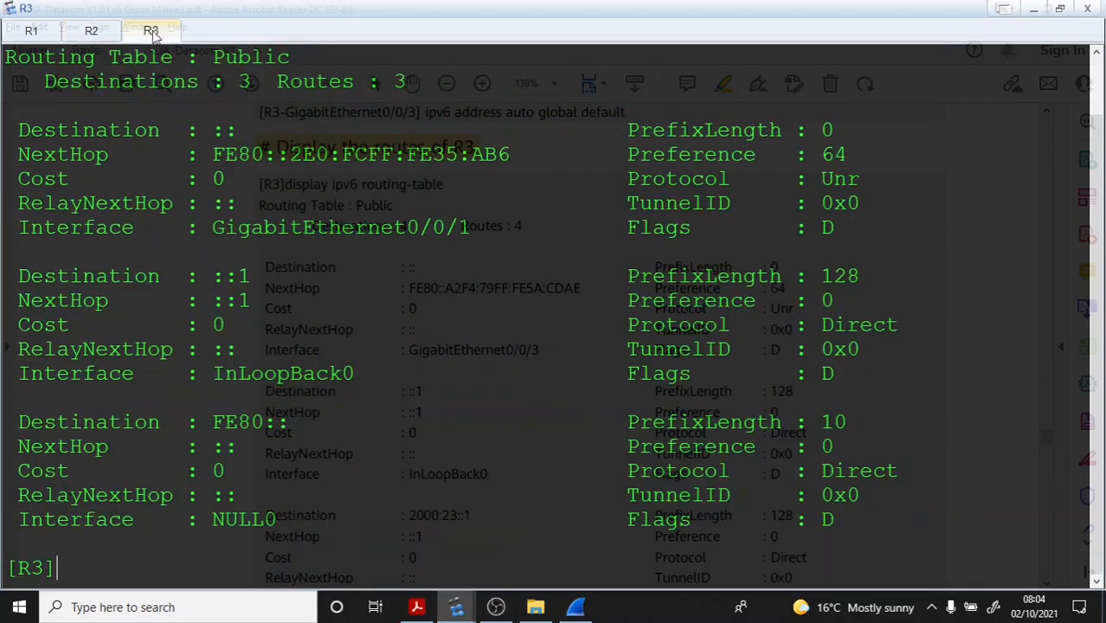
{"action": "left_click_drag", "start_coordinate": [514, 154], "coordinate": [819, 154]}
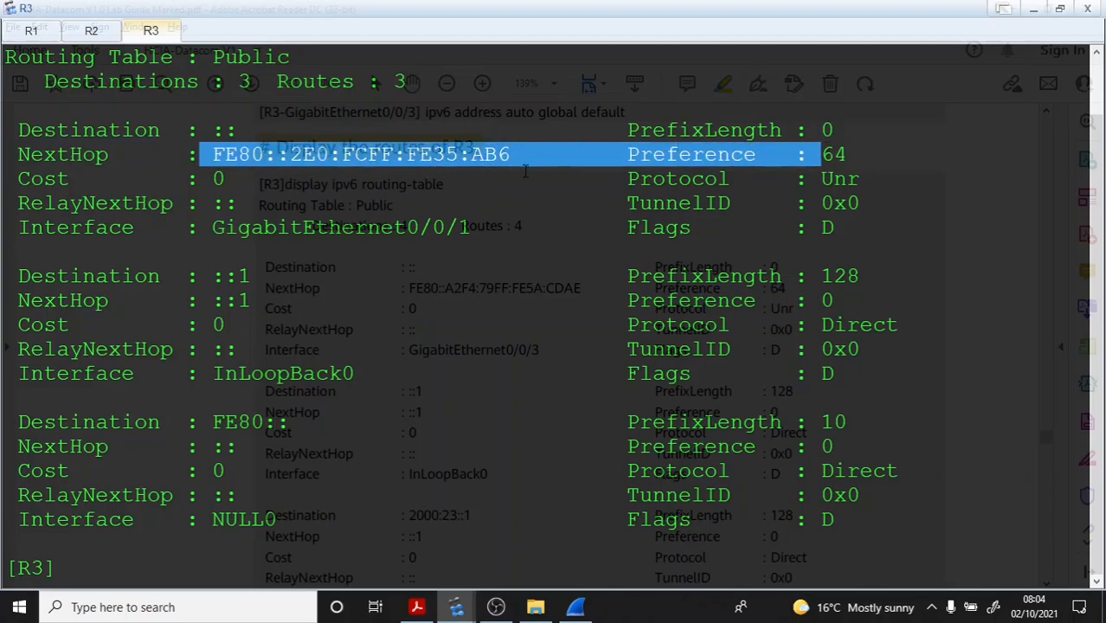
{"action": "left_click_drag", "start_coordinate": [524, 170], "coordinate": [7, 161]}
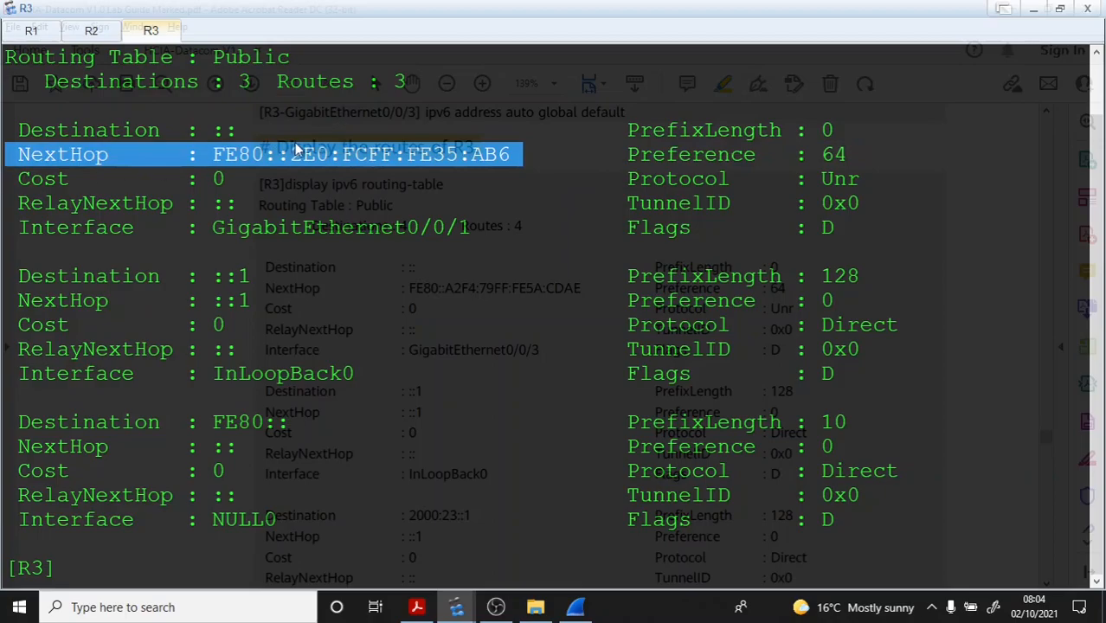
{"action": "left_click", "coordinate": [294, 149]}
{"action": "left_click_drag", "start_coordinate": [233, 131], "coordinate": [213, 131]}
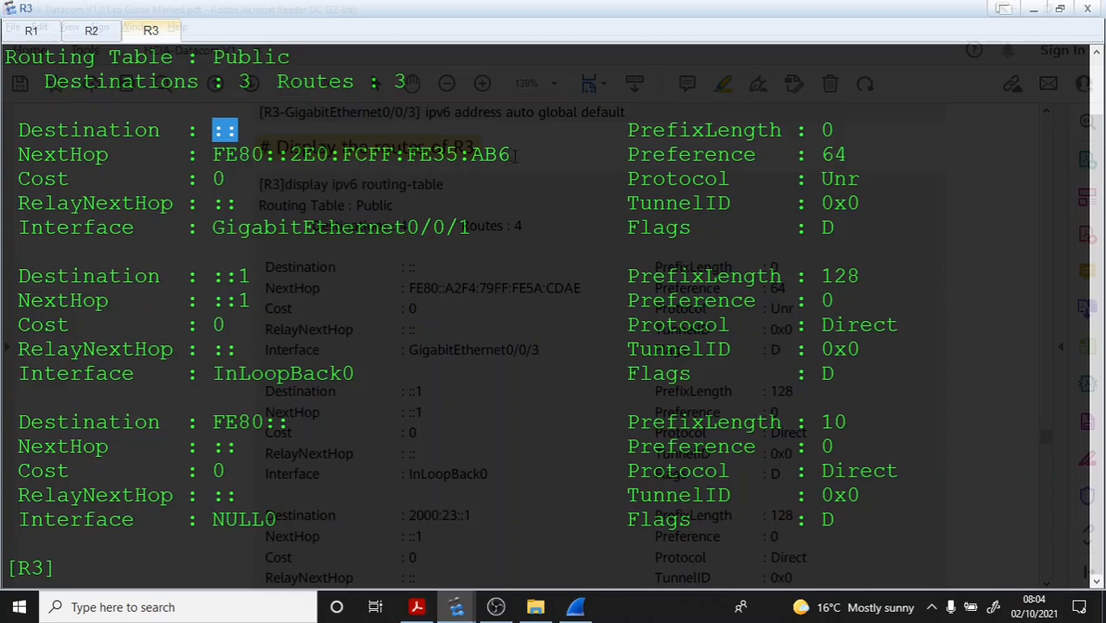
{"action": "left_click_drag", "start_coordinate": [515, 156], "coordinate": [29, 156]}
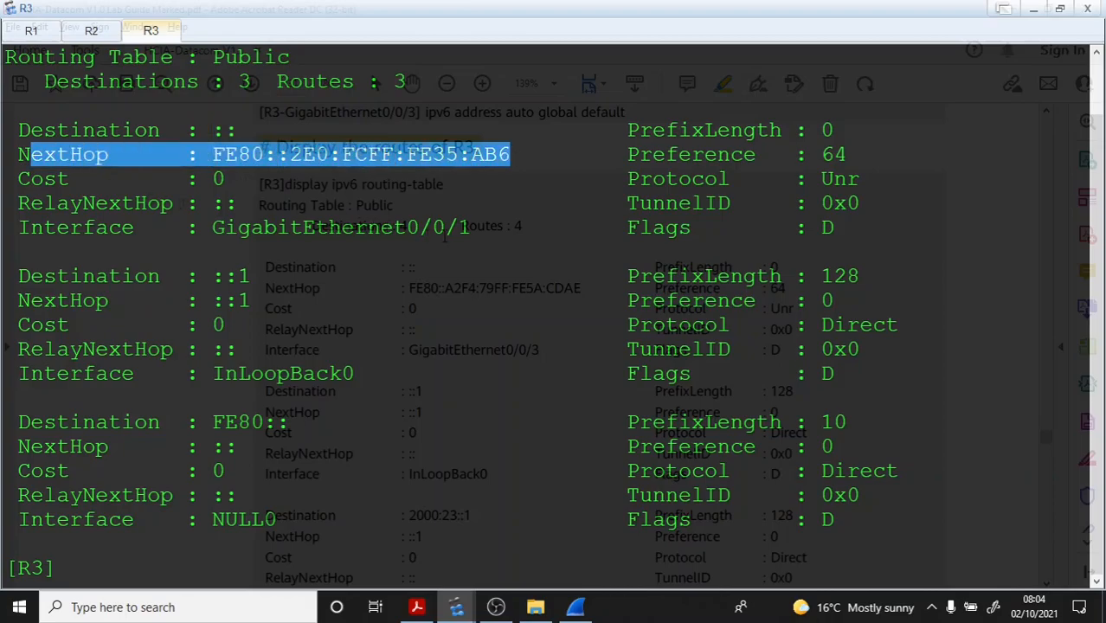
{"action": "left_click_drag", "start_coordinate": [488, 232], "coordinate": [17, 229]}
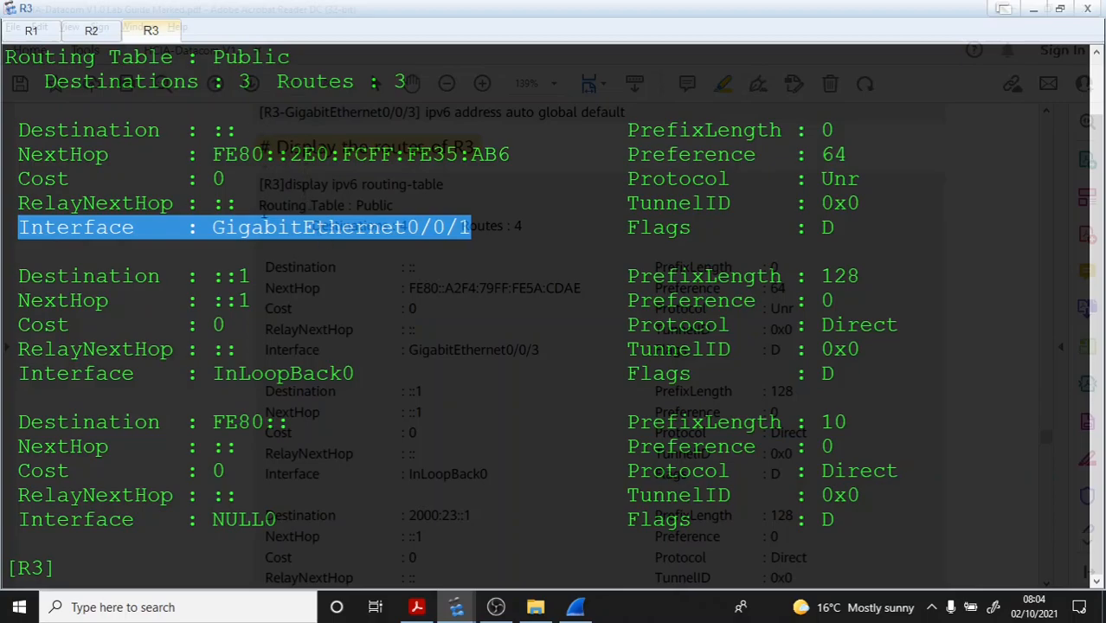
Step: Switch to the lab guide in Acrobat Reader and read Step 6 on configuring R1 to obtain an IPv6 address in stateless mode
{"action": "scroll", "coordinate": [265, 232], "scroll_direction": "up", "scroll_amount": 1}
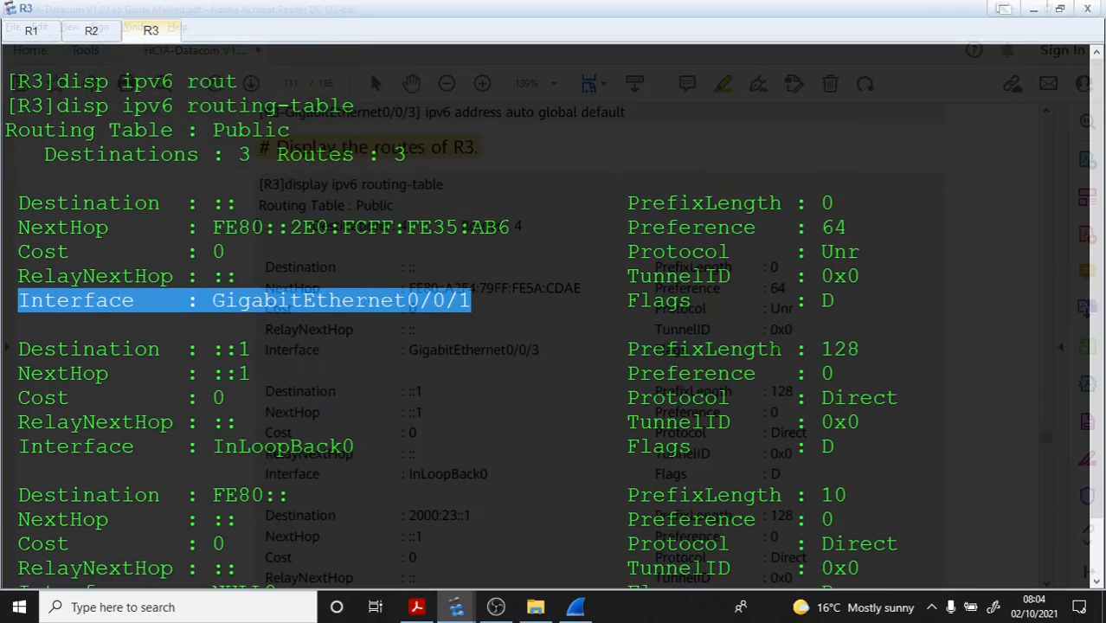
{"action": "left_click", "coordinate": [416, 606]}
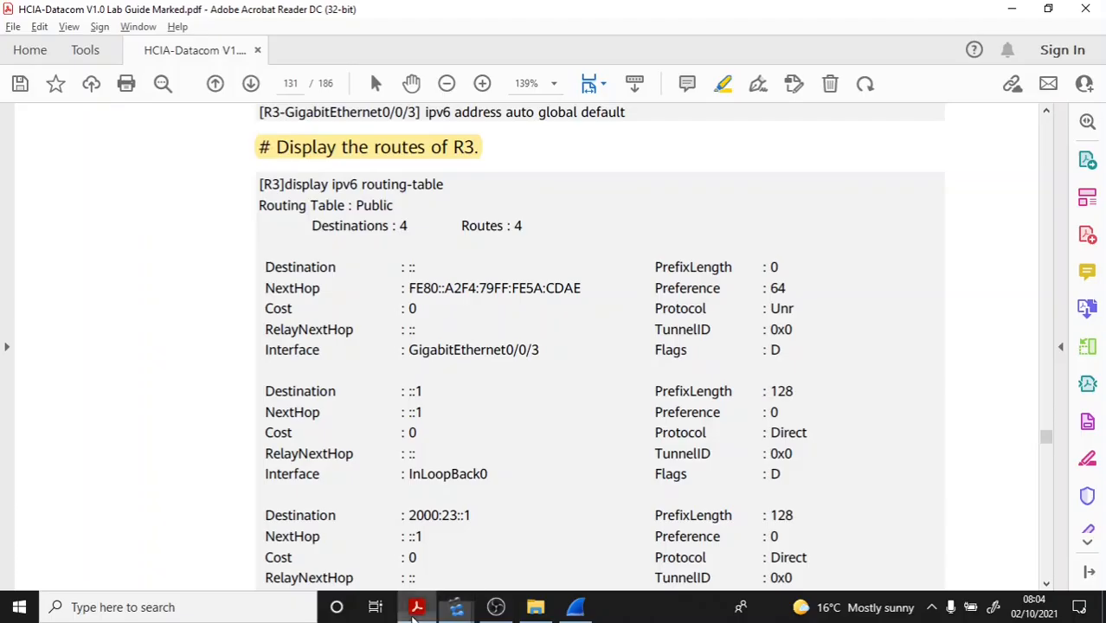
{"action": "scroll", "coordinate": [376, 181], "scroll_direction": "down", "scroll_amount": 10}
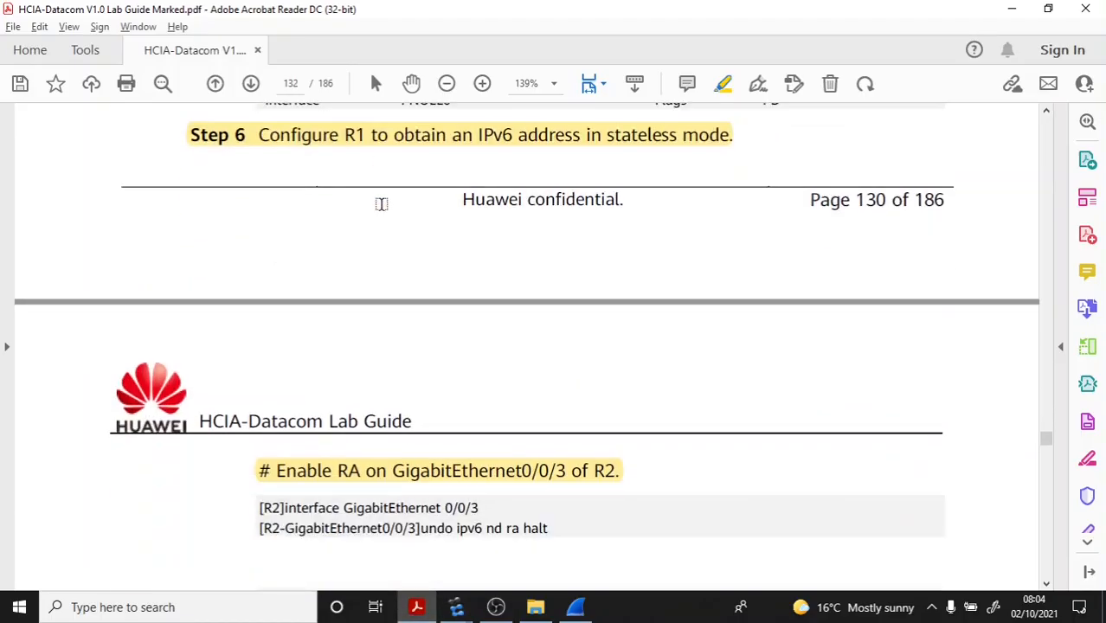
{"action": "left_click", "coordinate": [305, 138]}
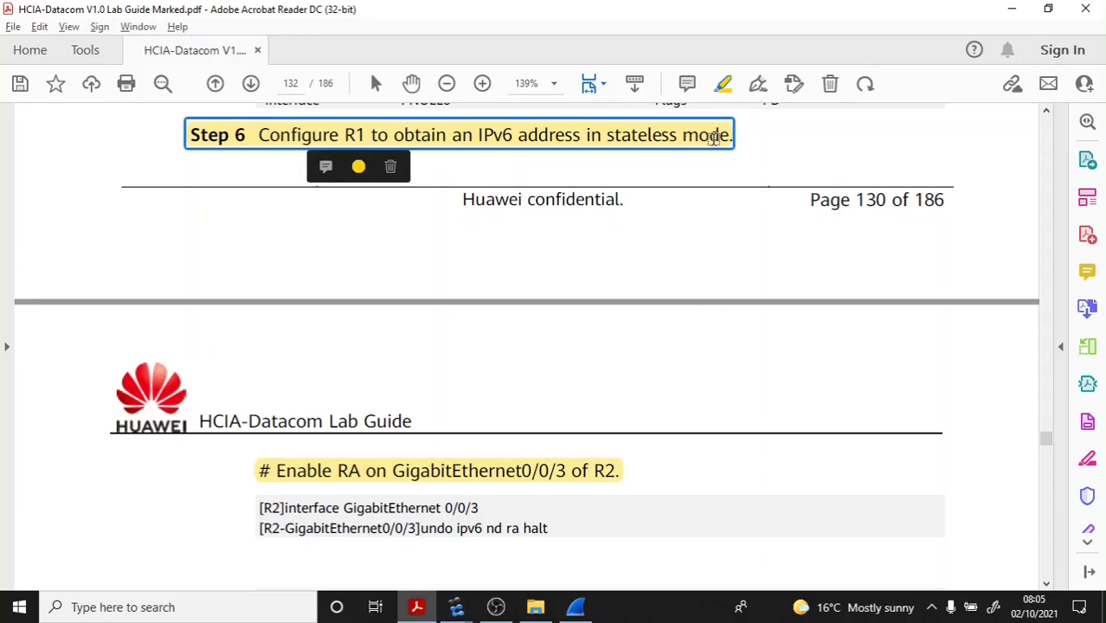
{"action": "scroll", "coordinate": [712, 138], "scroll_direction": "down", "scroll_amount": 5}
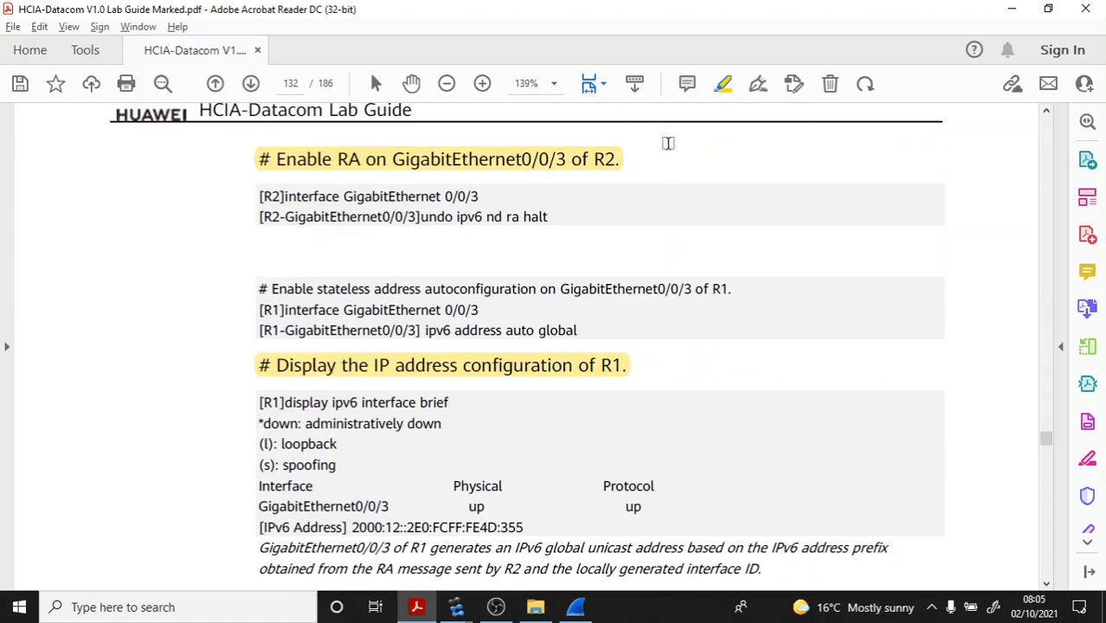
{"action": "left_click", "coordinate": [510, 161]}
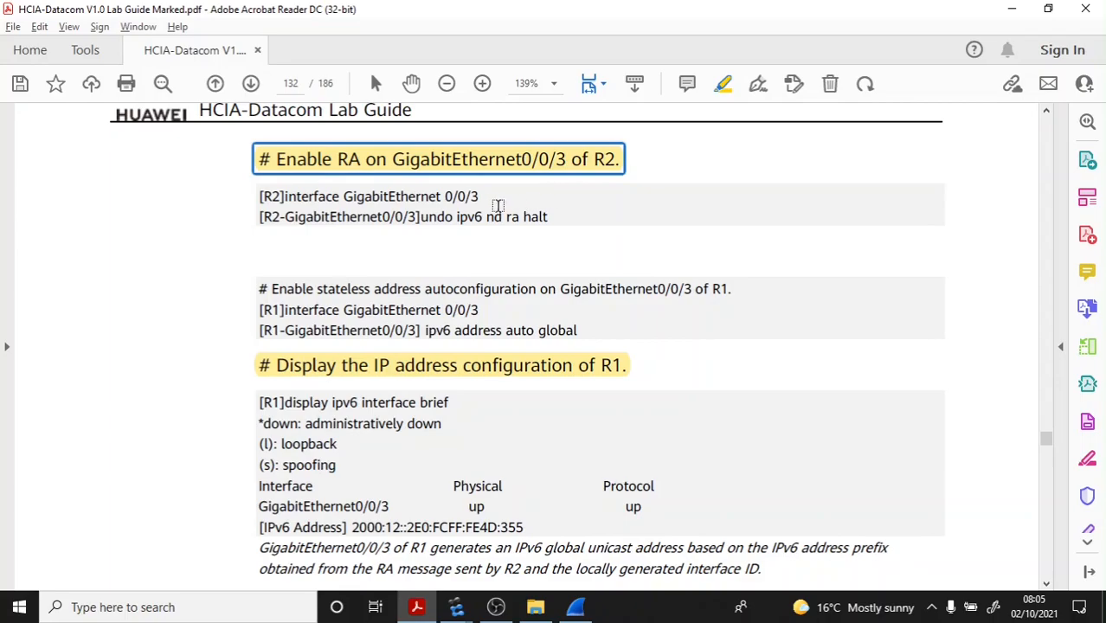
Step: Copy the command "undo ipv6 nd ra halt" from the lab guide's section on enabling RA on R2
{"action": "left_click", "coordinate": [722, 91]}
{"action": "mouse_move", "coordinate": [556, 217]}
{"action": "left_mouse_down"}
{"action": "mouse_move", "coordinate": [393, 216]}
{"action": "mouse_move", "coordinate": [421, 217]}
{"action": "left_mouse_up"}
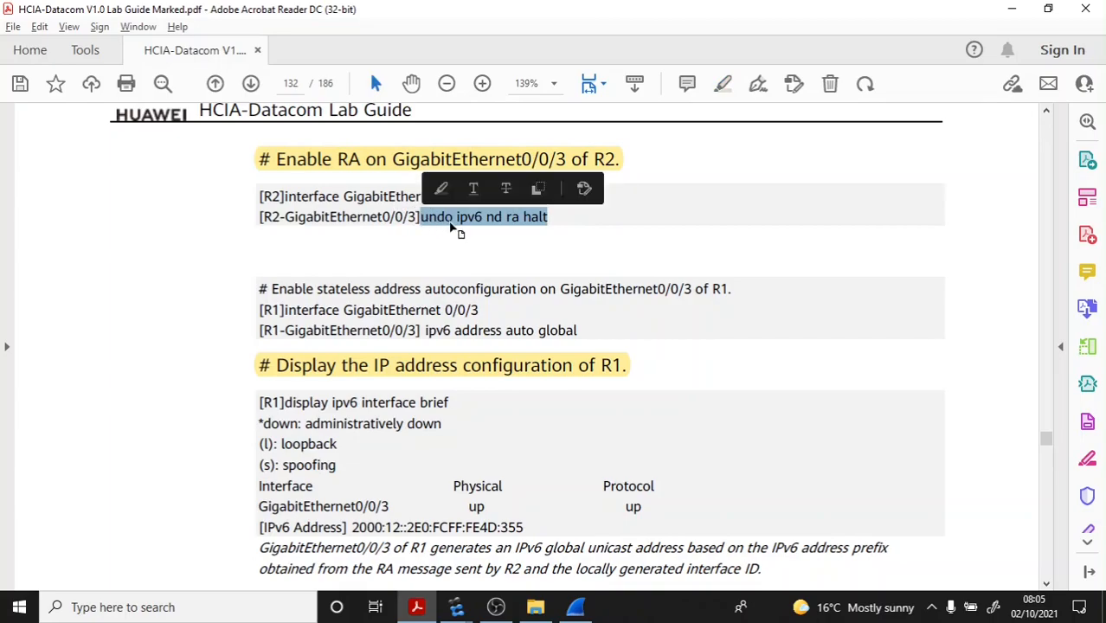
{"action": "left_click", "coordinate": [506, 222]}
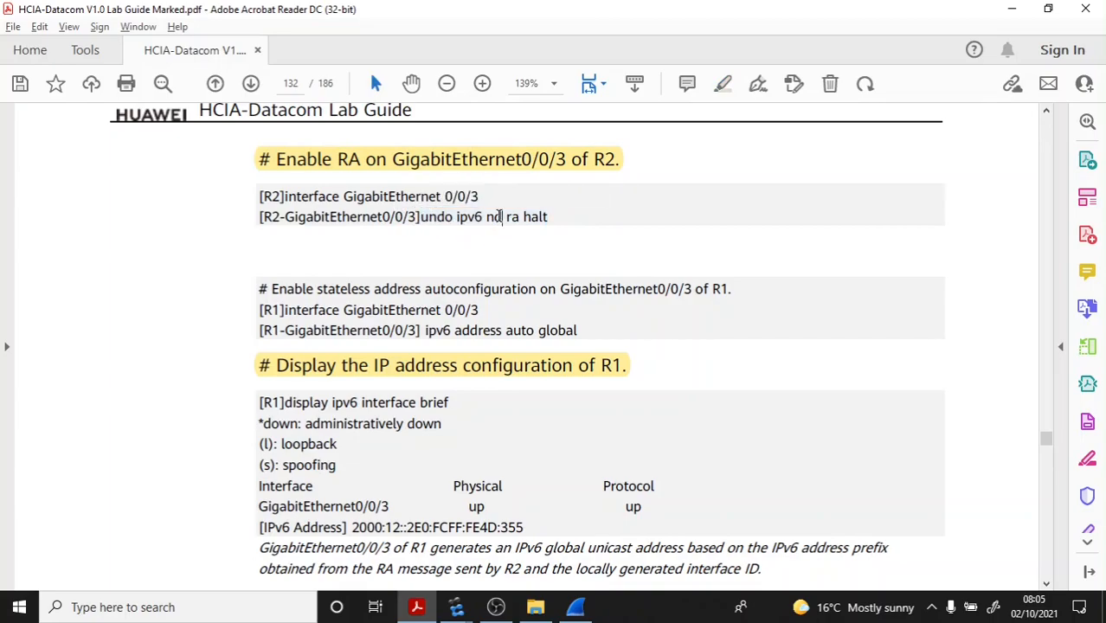
{"action": "left_click_drag", "start_coordinate": [550, 217], "coordinate": [421, 217]}
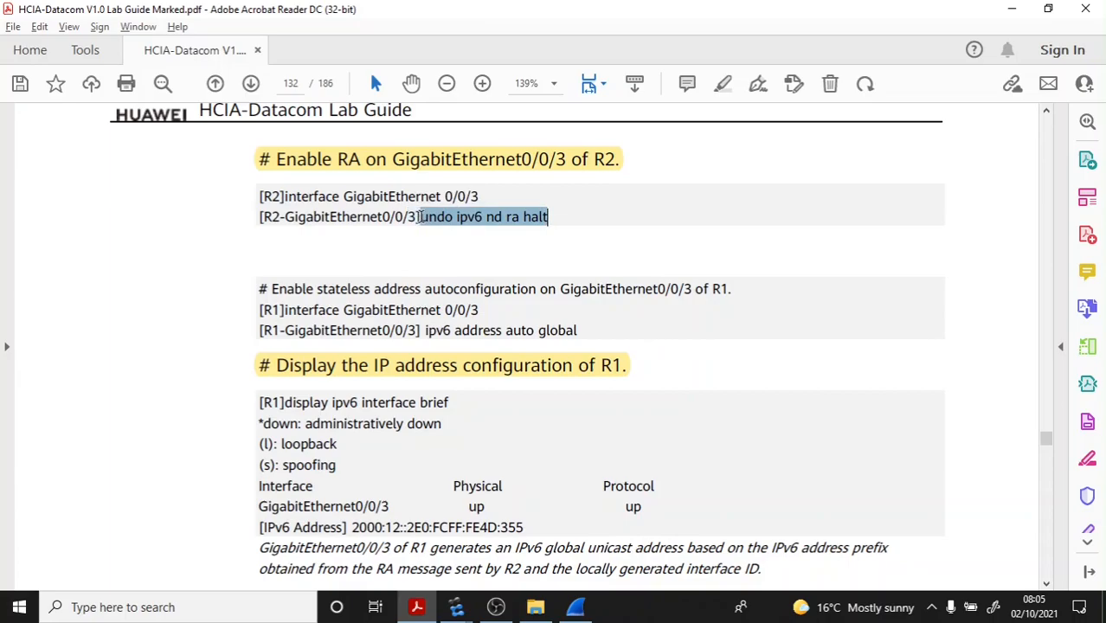
{"action": "right_click", "coordinate": [480, 217]}
{"action": "left_click", "coordinate": [492, 228]}
{"action": "scroll", "coordinate": [398, 265], "scroll_direction": "down", "scroll_amount": 1}
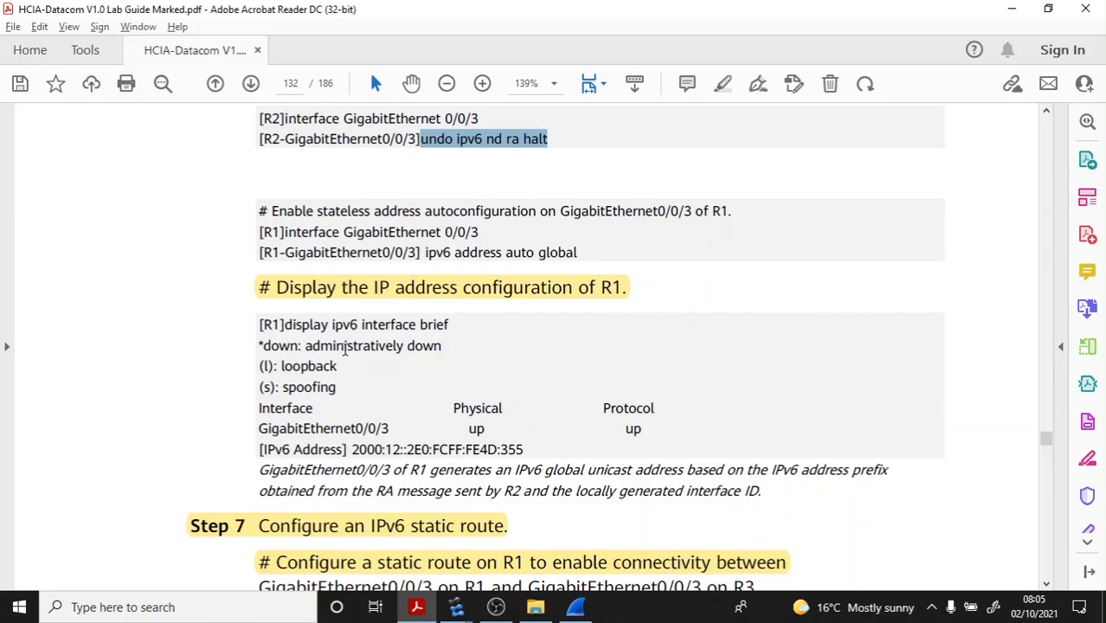
Step: Switch to R2's eNSP console, clear its output and bring up a fresh prompt
{"action": "left_click", "coordinate": [456, 607]}
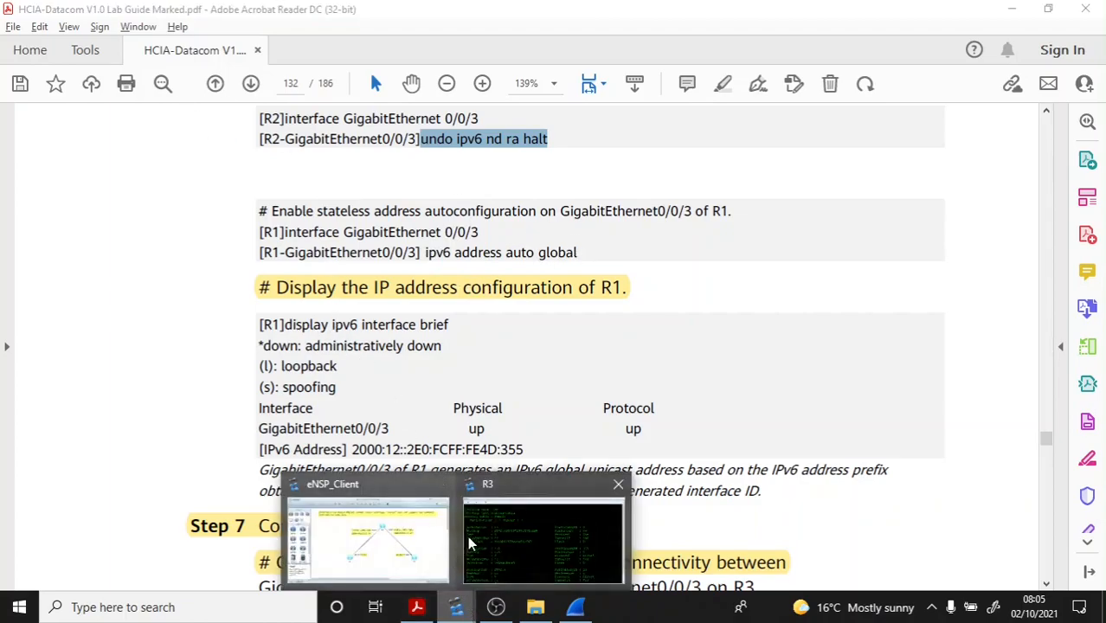
{"action": "left_click", "coordinate": [483, 543]}
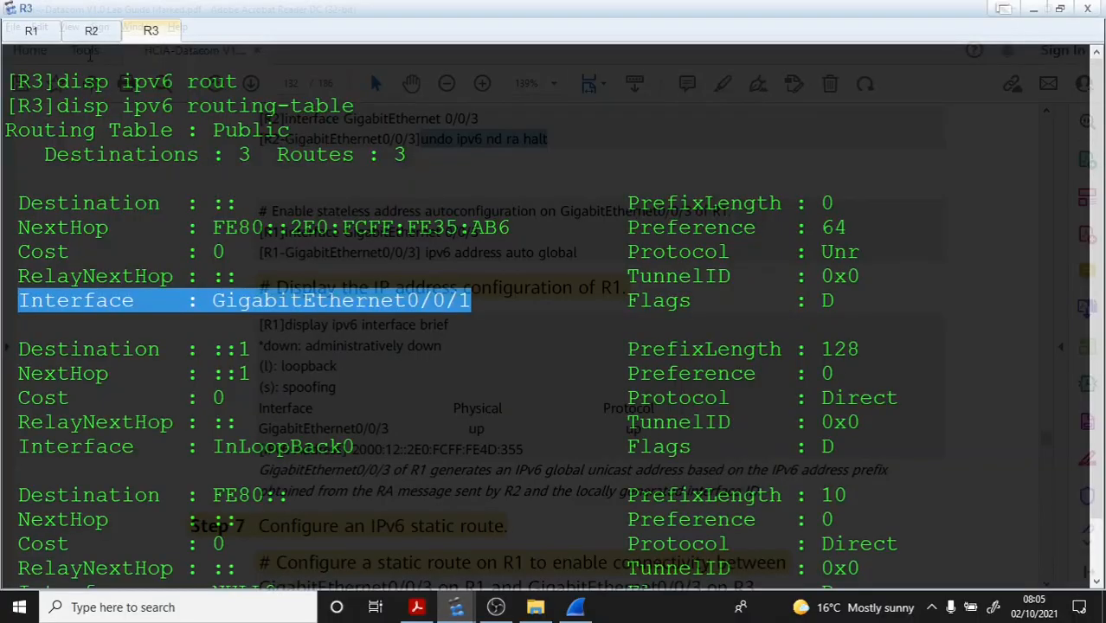
{"action": "left_click", "coordinate": [91, 30]}
{"action": "right_click", "coordinate": [134, 88]}
{"action": "left_click", "coordinate": [177, 134]}
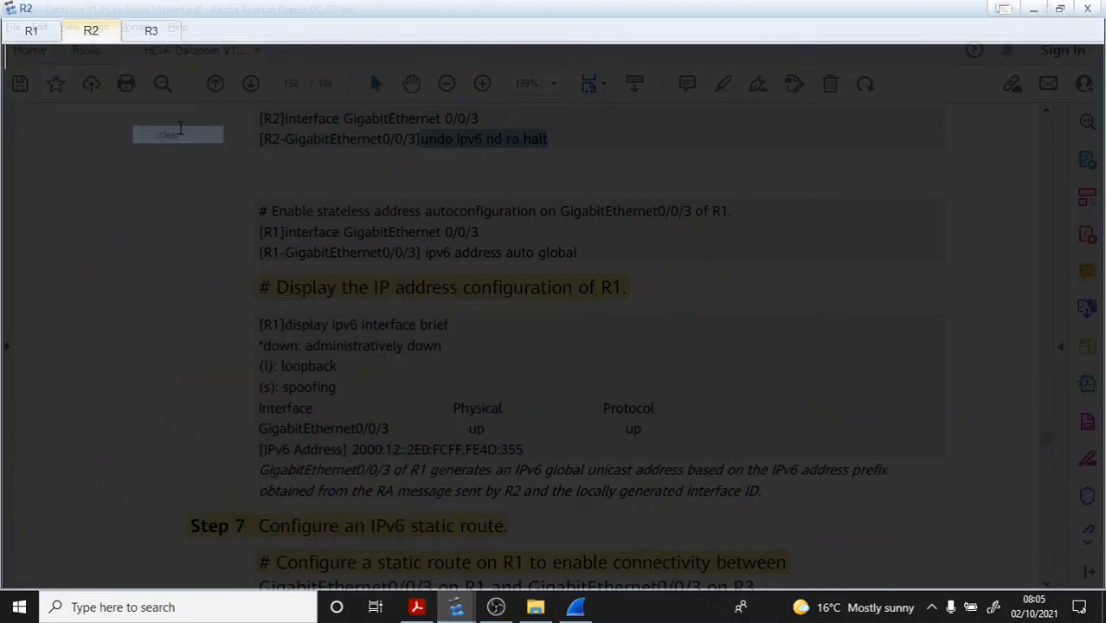
{"action": "key", "text": "Return"}
Step: Enter R2's interface view with "int g 0/0/0" and enable router advertisements using the copied "undo ipv6 nd ra halt" command
{"action": "type", "text": "int"}
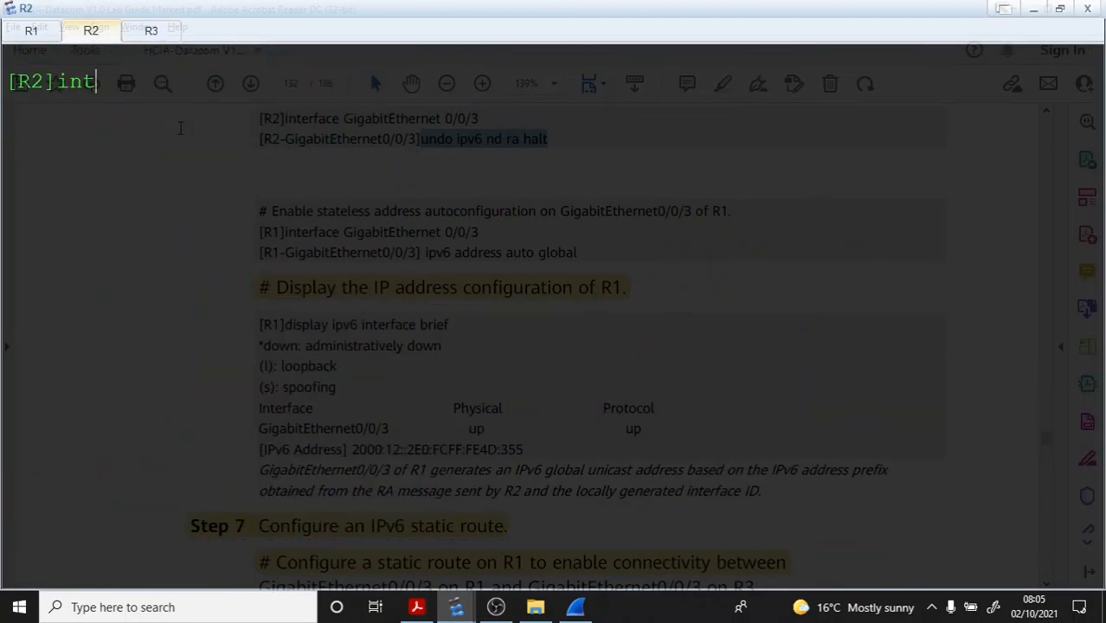
{"action": "type", "text": " g 0/0/0"}
{"action": "key", "text": "Return"}
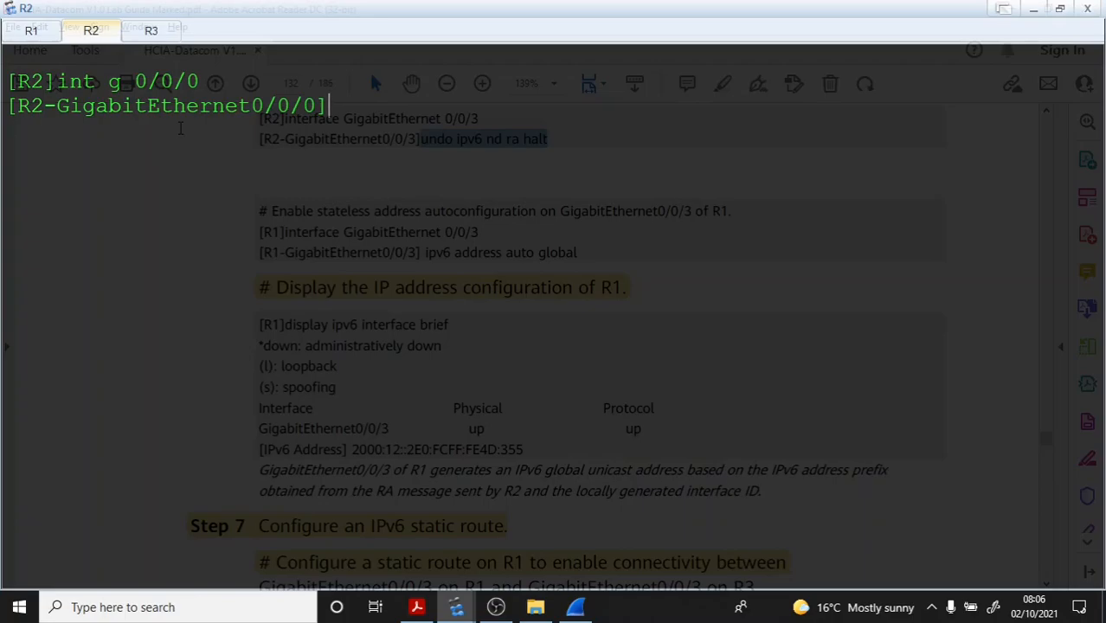
{"action": "key", "text": "ctrl+v"}
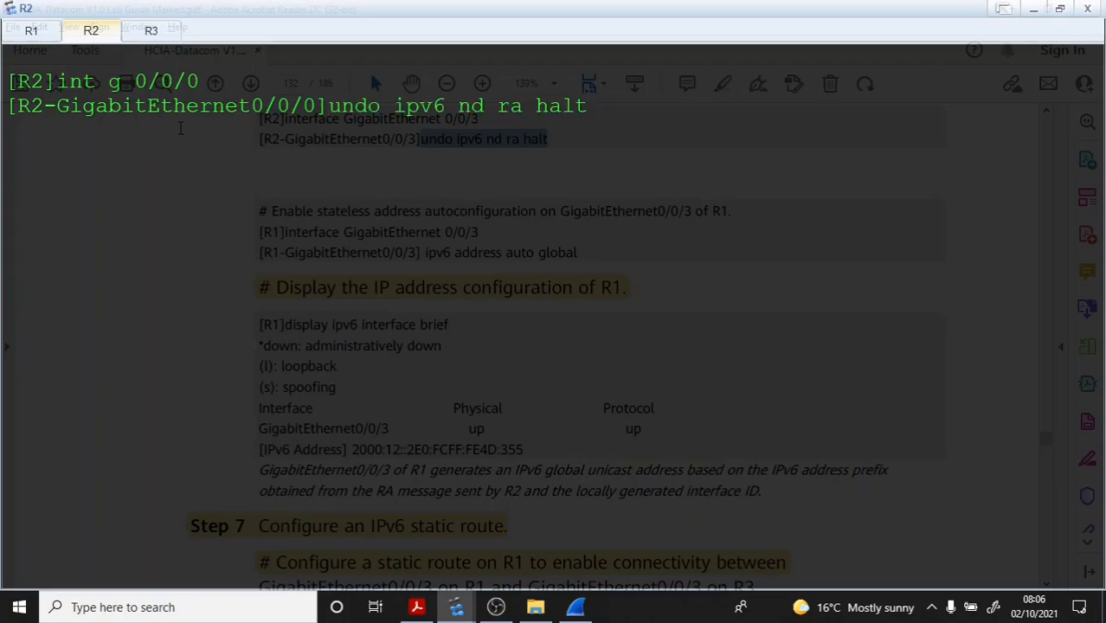
{"action": "key", "text": "Return"}
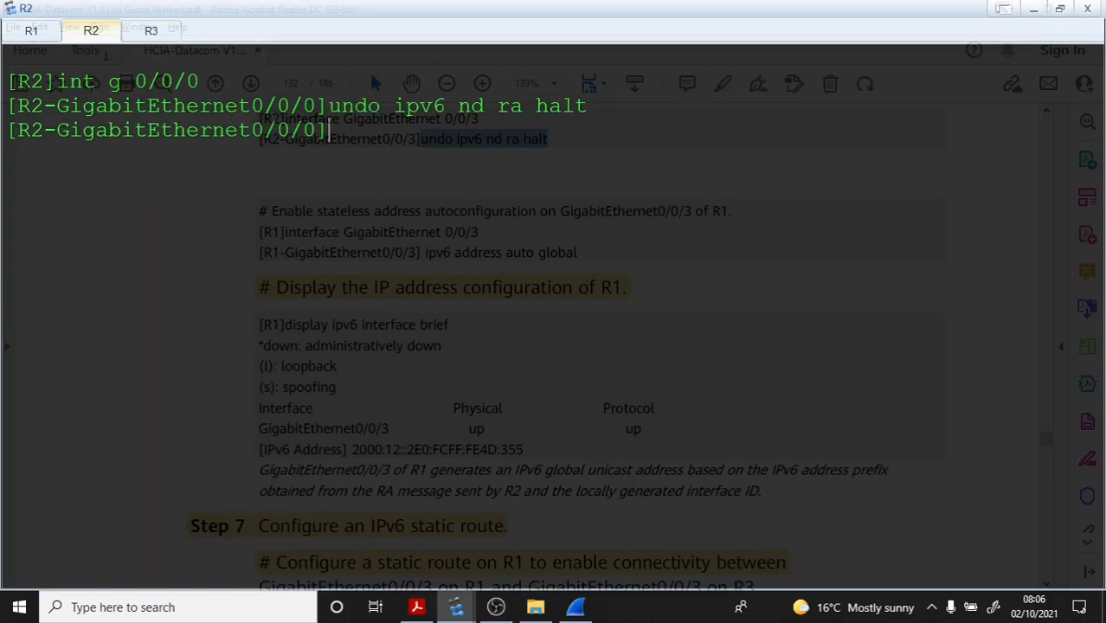
Step: Log back on to R1's console, turn off terminal monitoring with "u t m", enter system view with "sys" and clear the output
{"action": "left_click", "coordinate": [30, 32]}
{"action": "key", "text": "Return"}
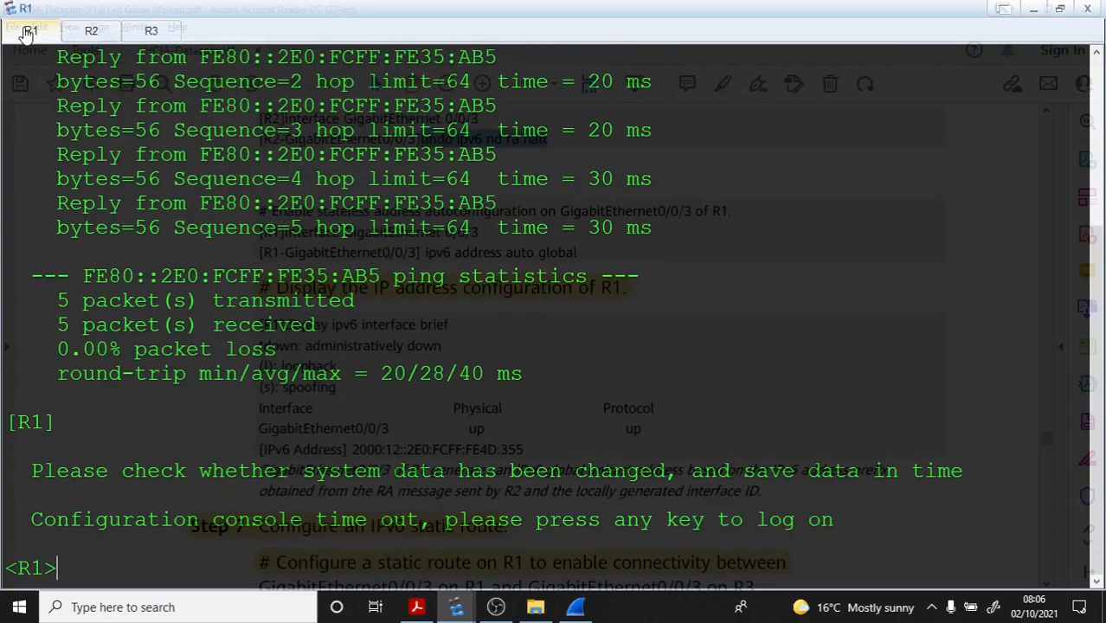
{"action": "type", "text": "u t m"}
{"action": "key", "text": "Return"}
{"action": "type", "text": "sys"}
{"action": "key", "text": "Return"}
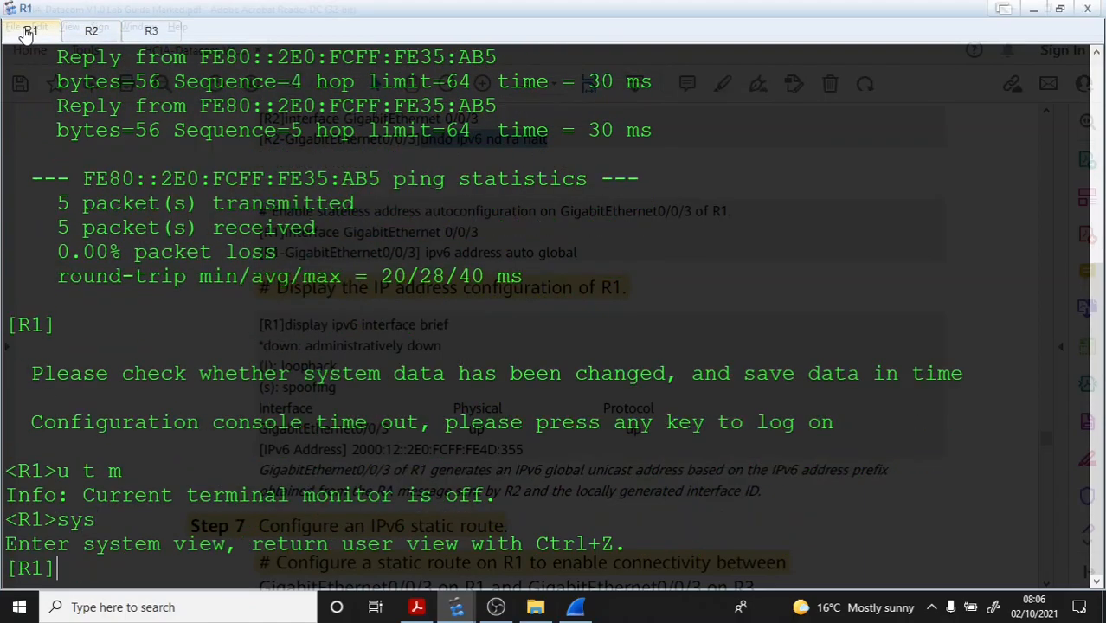
{"action": "right_click", "coordinate": [118, 183]}
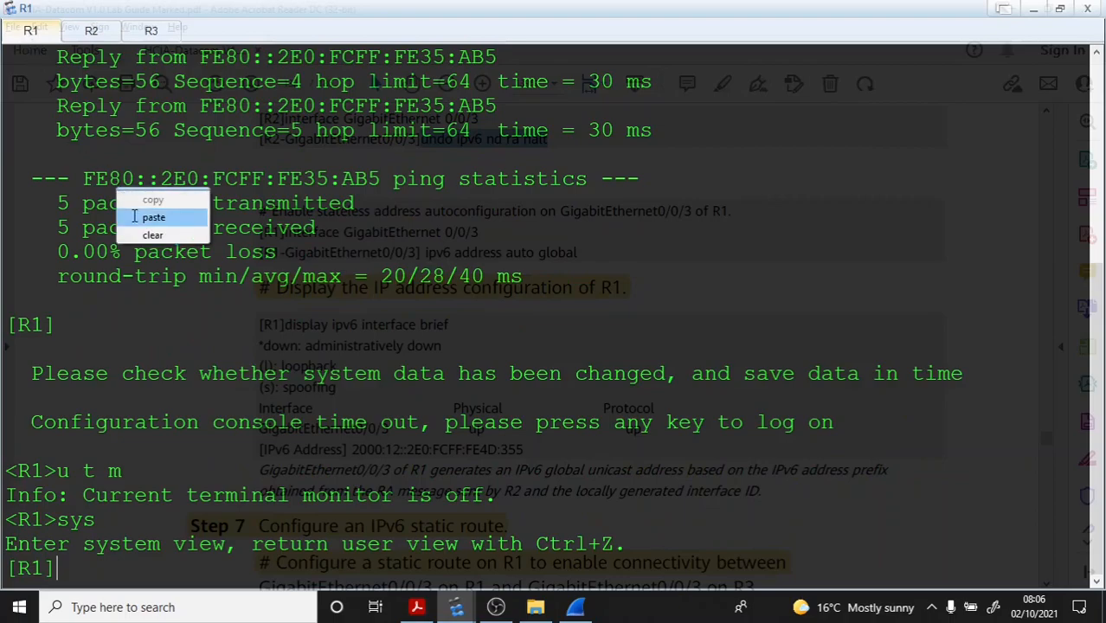
{"action": "left_click", "coordinate": [139, 230]}
{"action": "key", "text": "Return"}
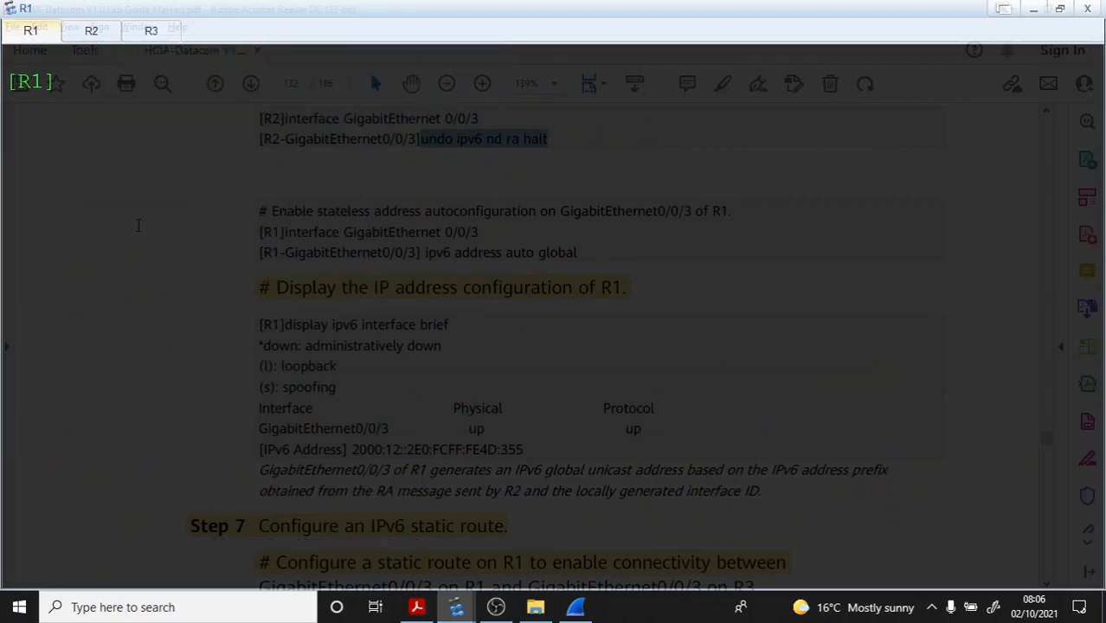
Step: Enter R1's interface g 0/0/0 and enable stateless address autoconfiguration with "ipv6 address auto global"
{"action": "type", "text": "int g 0/0/"}
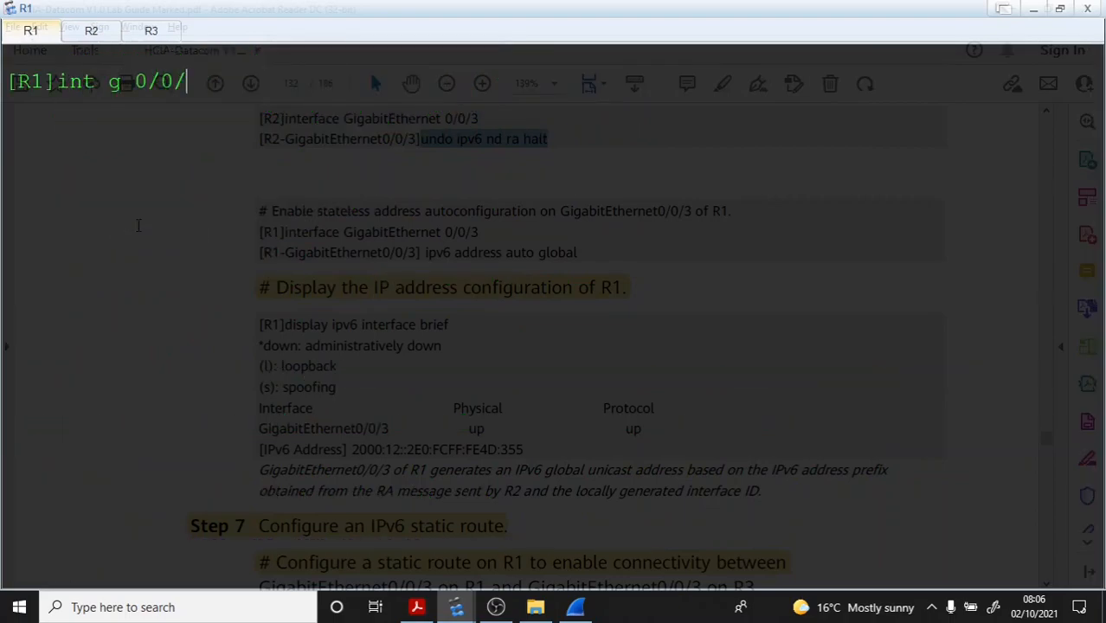
{"action": "type", "text": "0"}
{"action": "key", "text": "Return"}
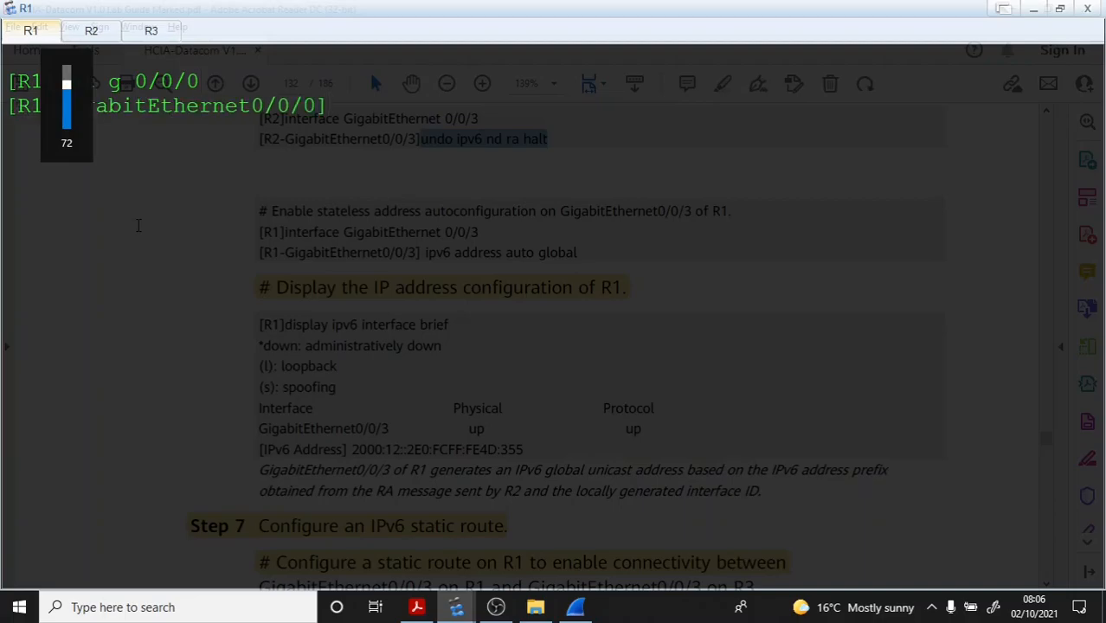
{"action": "type", "text": "ipv6 "}
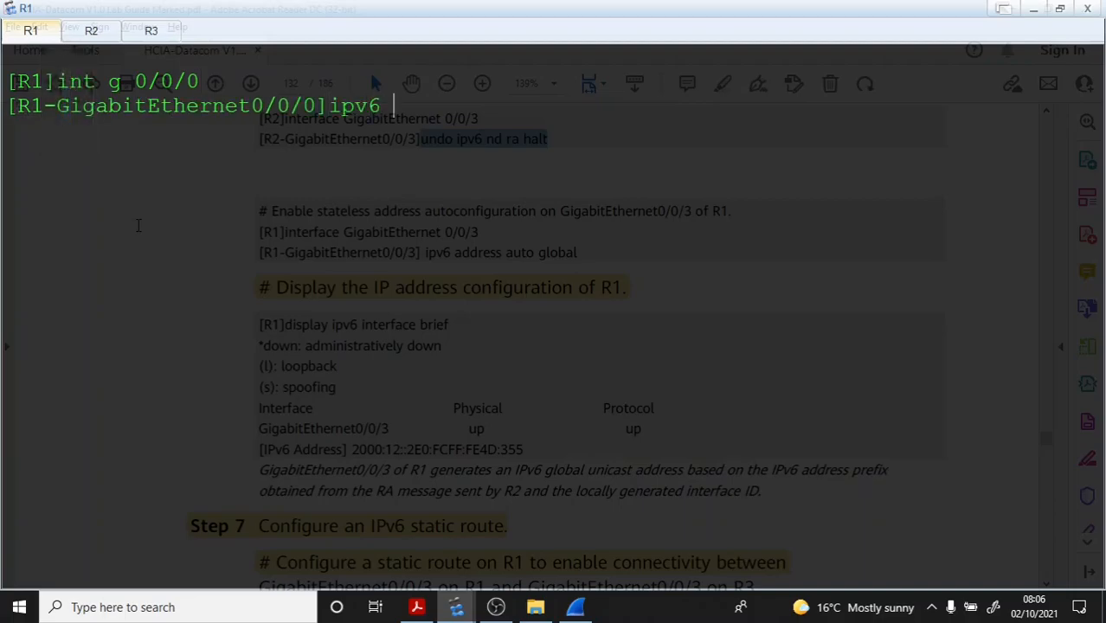
{"action": "type", "text": "address auto glob"}
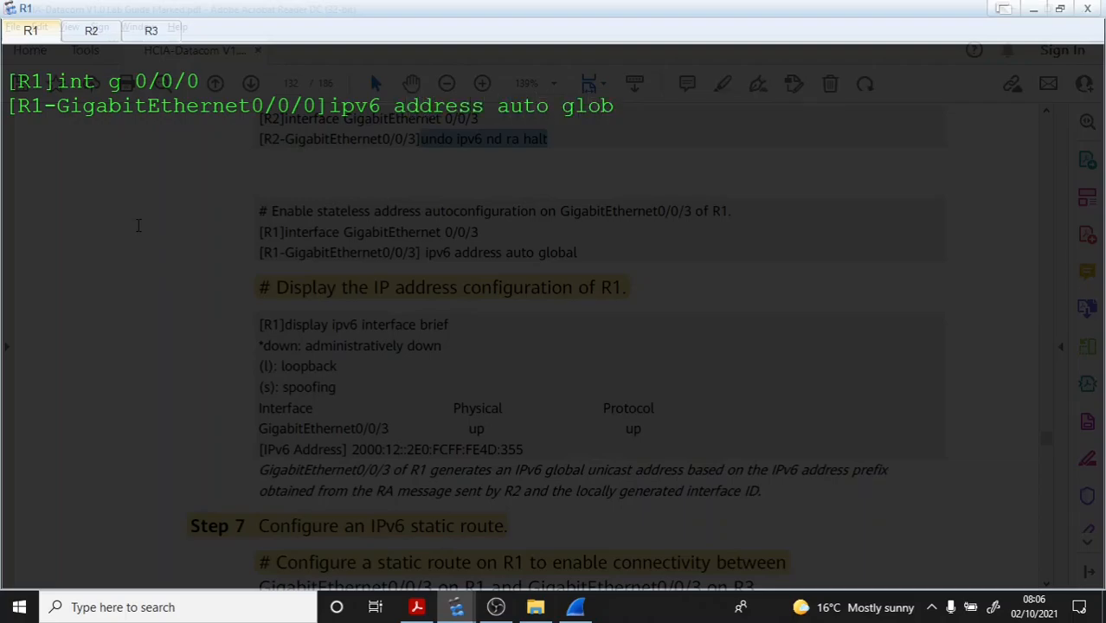
{"action": "key", "text": "Tab"}
{"action": "key", "text": "Return"}
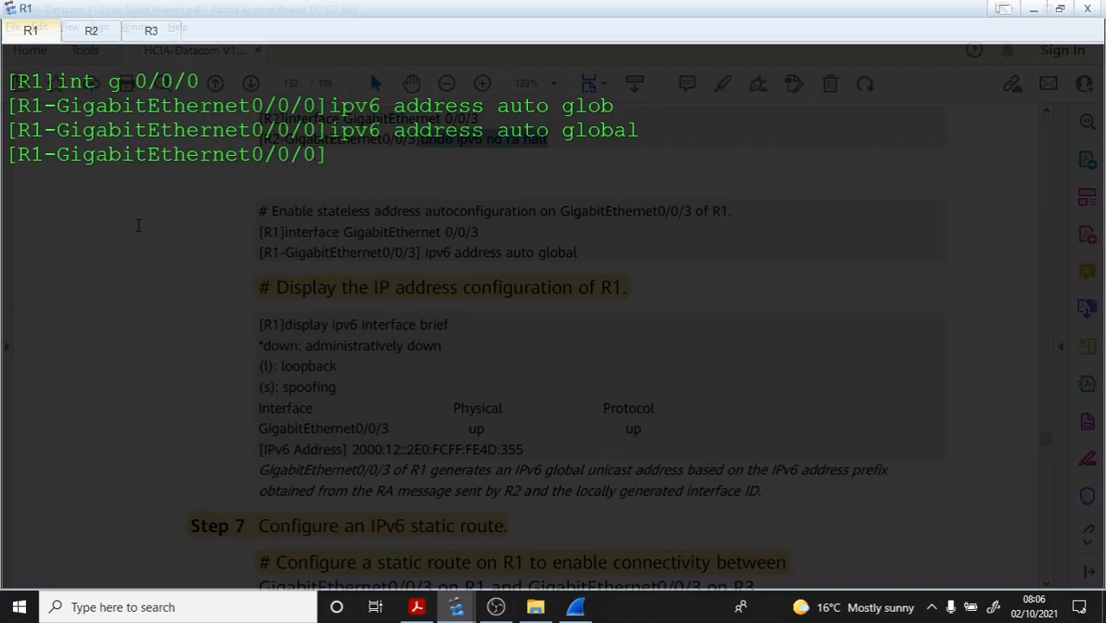
Step: Leave R1's interface view, run "display ipv6 interface brief" and mark the prefix and interface ID of the generated address
{"action": "type", "text": "q"}
{"action": "key", "text": "Return"}
{"action": "key", "text": "Return"}
{"action": "type", "text": "disp"}
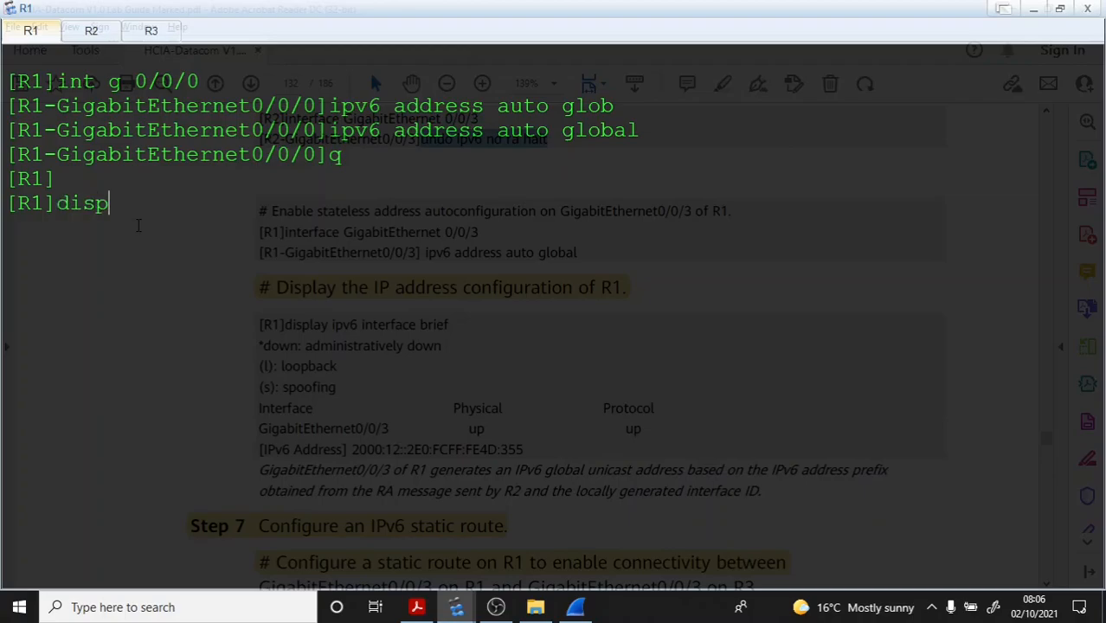
{"action": "type", "text": "lay ipv"}
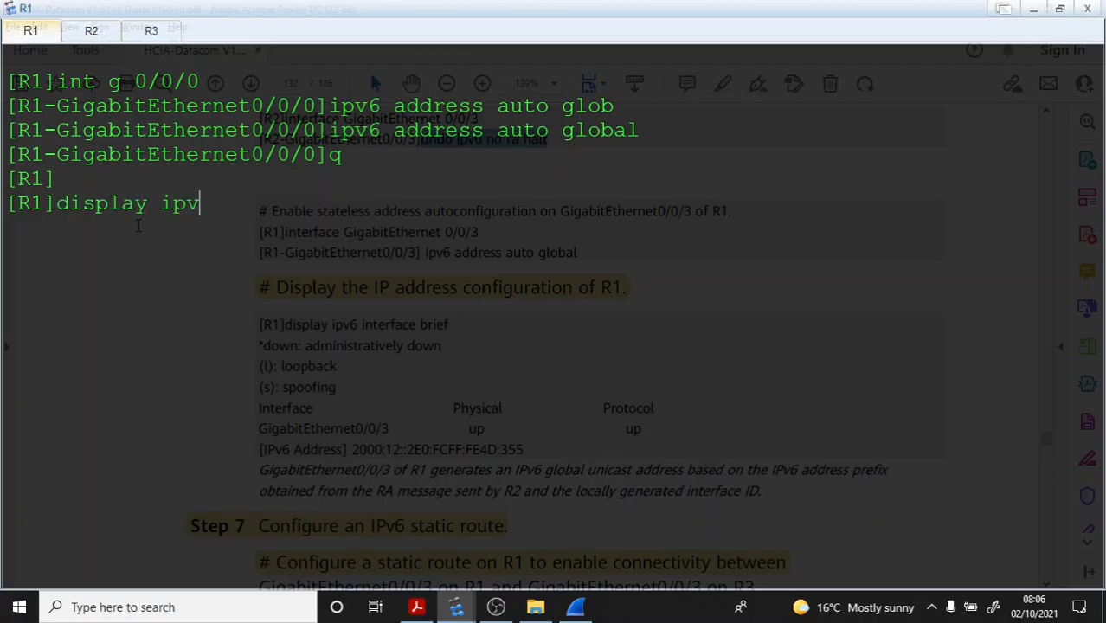
{"action": "type", "text": "6 inter"}
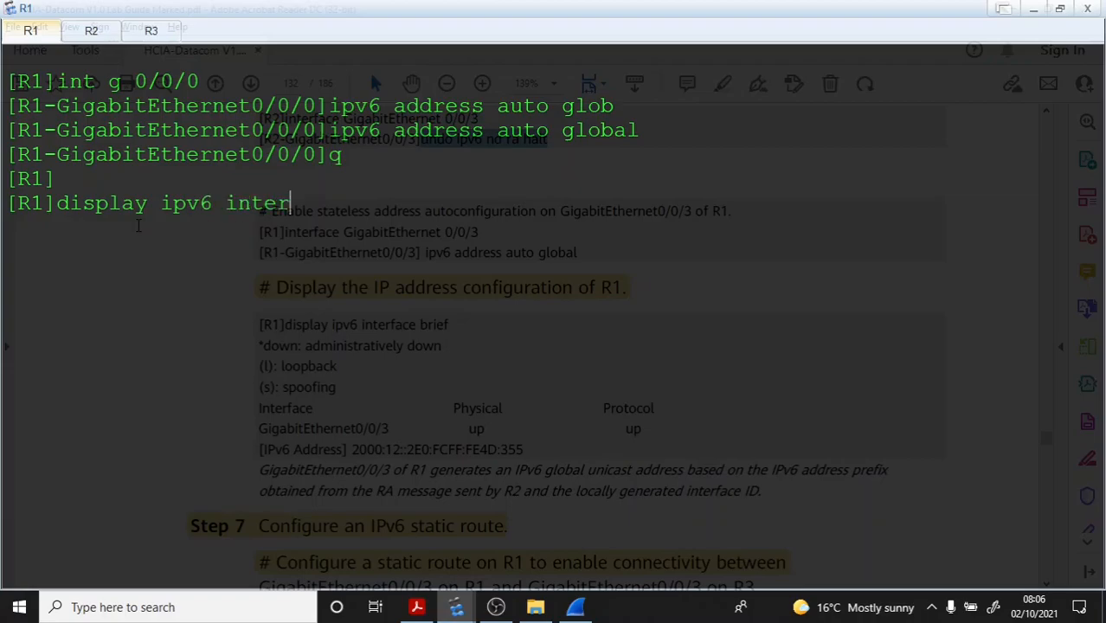
{"action": "type", "text": "face b"}
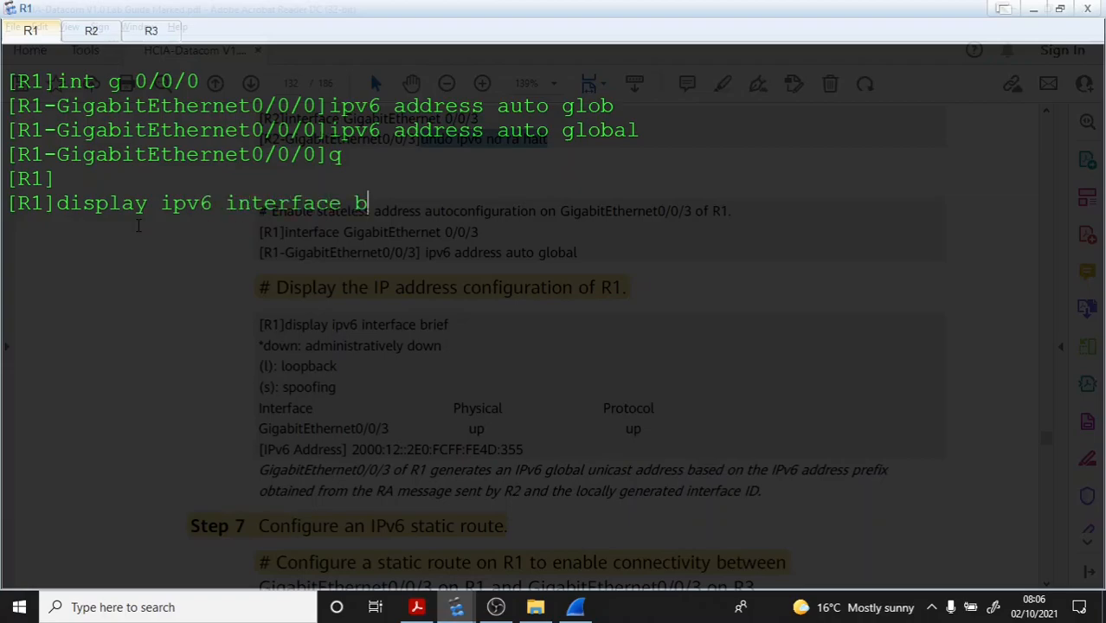
{"action": "type", "text": "rief"}
{"action": "key", "text": "Return"}
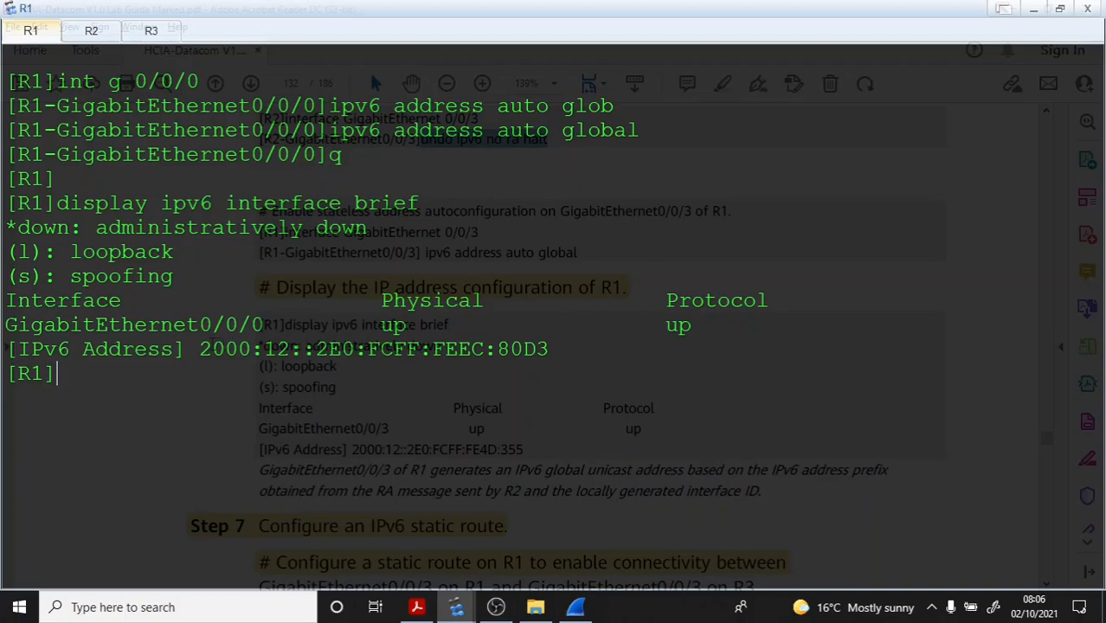
{"action": "left_click_drag", "start_coordinate": [199, 349], "coordinate": [289, 348]}
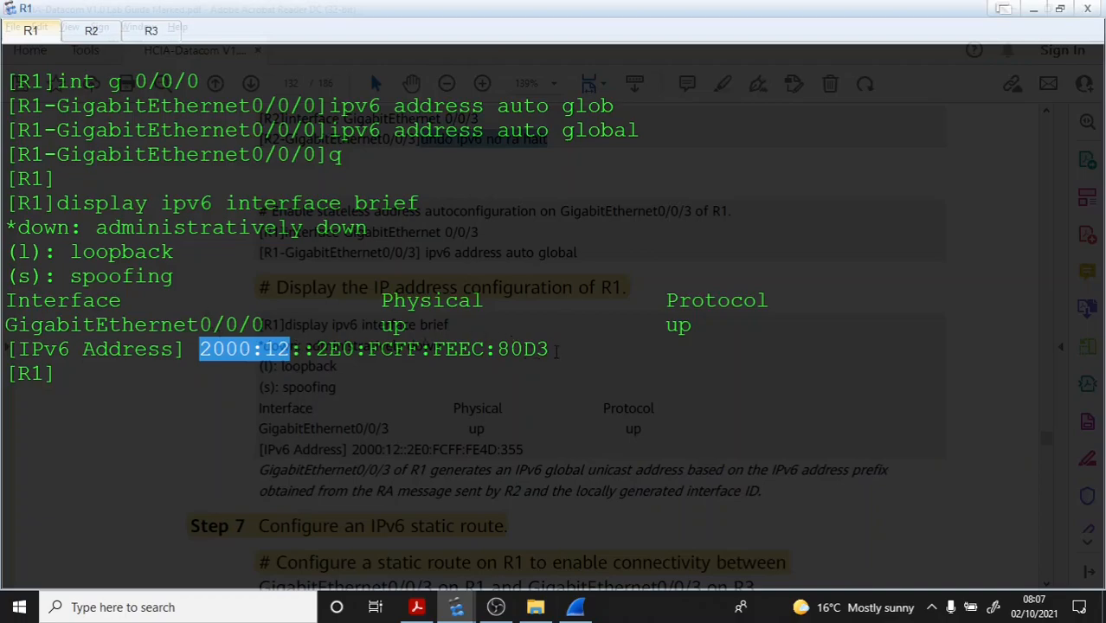
{"action": "left_click_drag", "start_coordinate": [555, 349], "coordinate": [385, 350]}
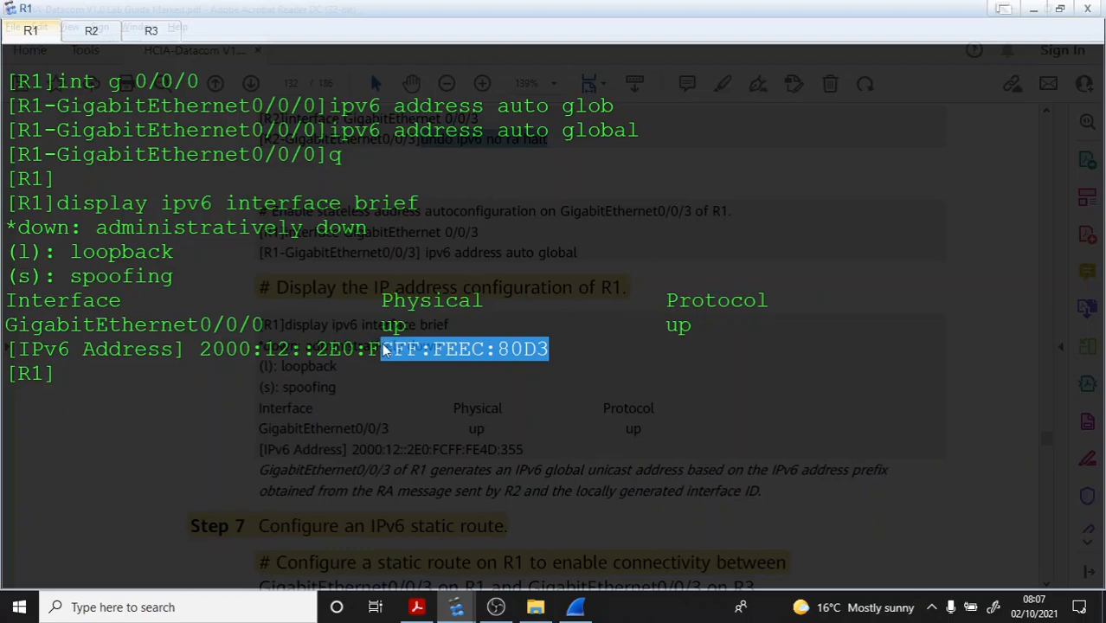
Step: Return to the lab guide in Acrobat Reader and read Step 7 on configuring an IPv6 static route on R1
{"action": "left_click", "coordinate": [135, 363]}
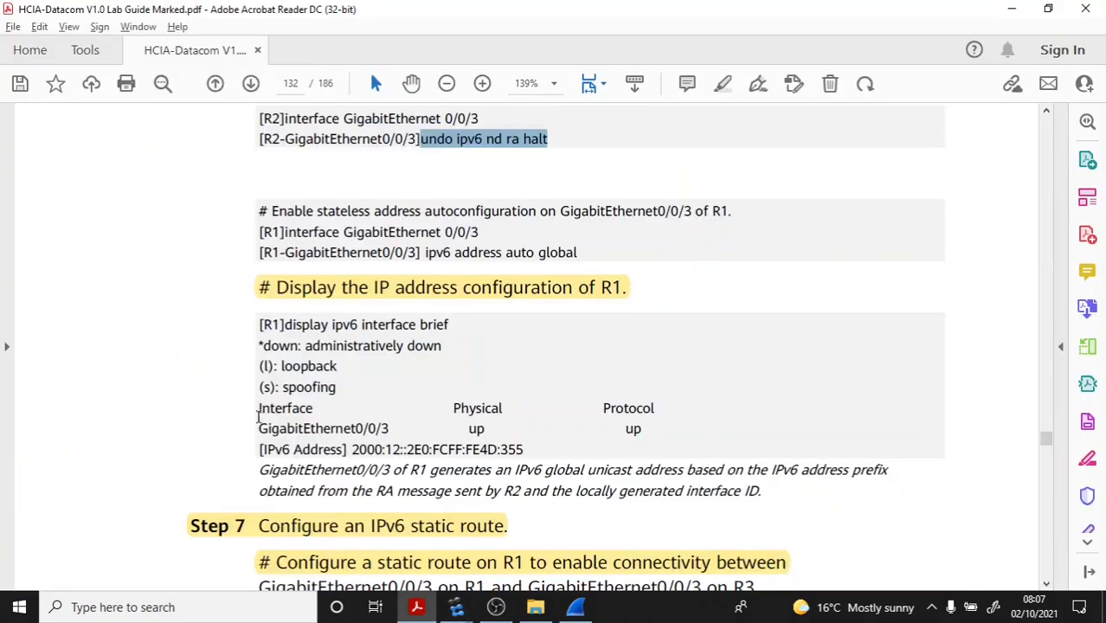
{"action": "scroll", "coordinate": [365, 408], "scroll_direction": "down", "scroll_amount": 3}
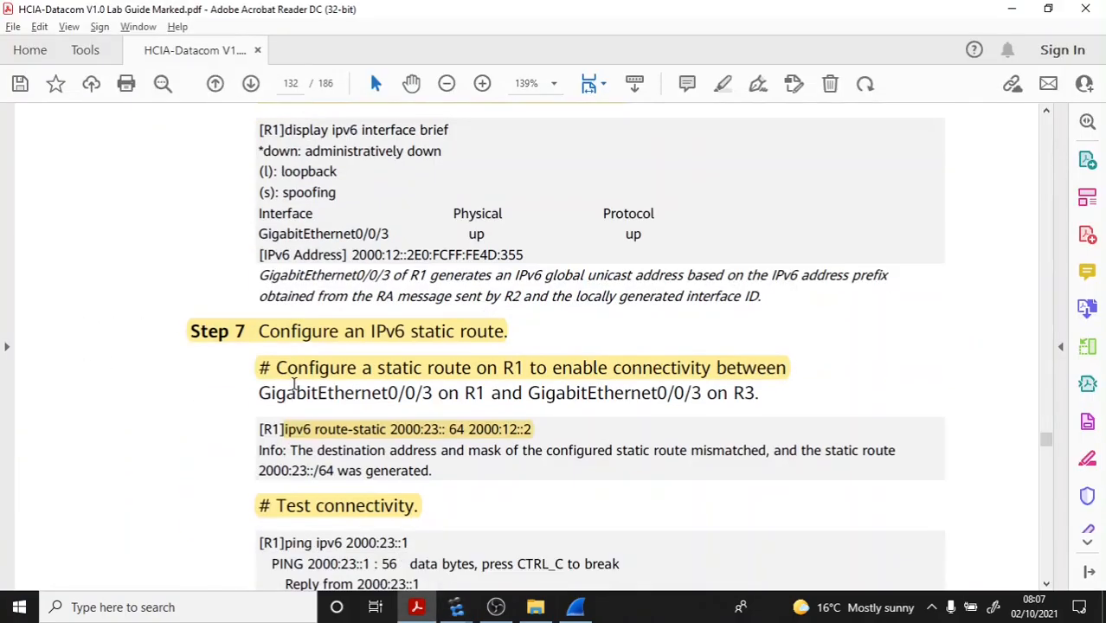
Step: Read and mark the lab guide's note on how R1 generates its global unicast address from R2's RA prefix and the interface ID
{"action": "scroll", "coordinate": [294, 339], "scroll_direction": "down", "scroll_amount": 1}
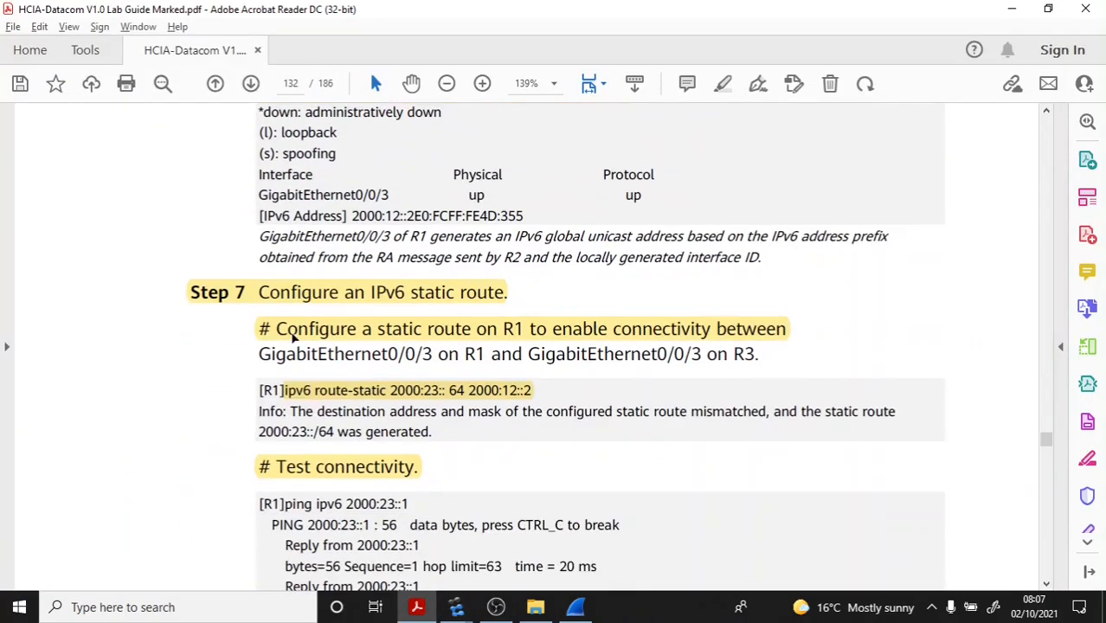
{"action": "scroll", "coordinate": [294, 339], "scroll_direction": "down", "scroll_amount": 2}
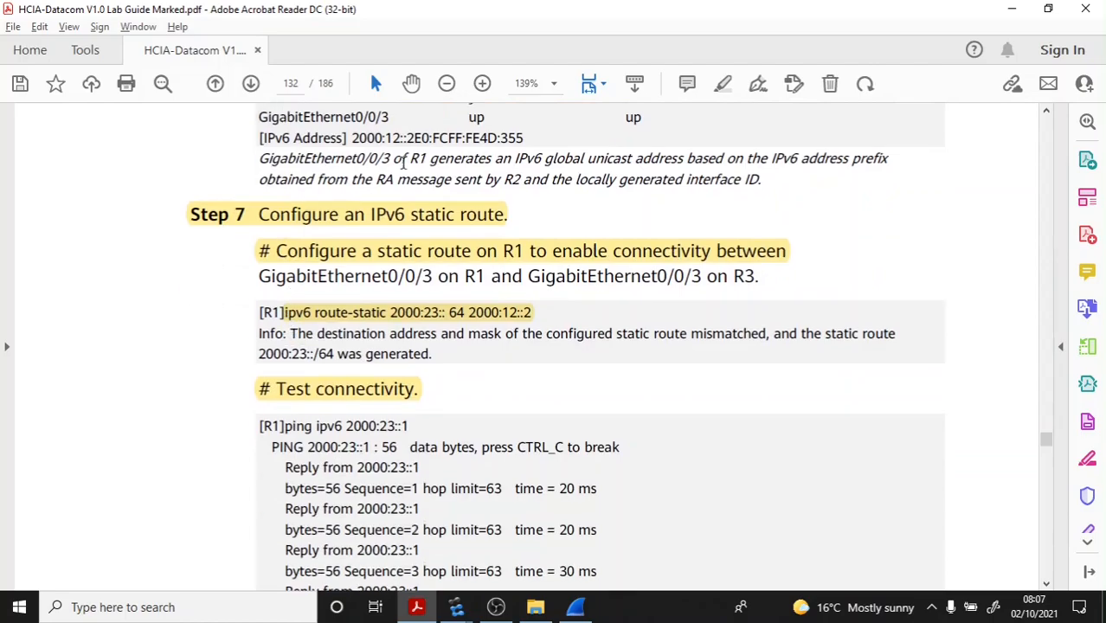
{"action": "left_click_drag", "start_coordinate": [261, 159], "coordinate": [880, 186]}
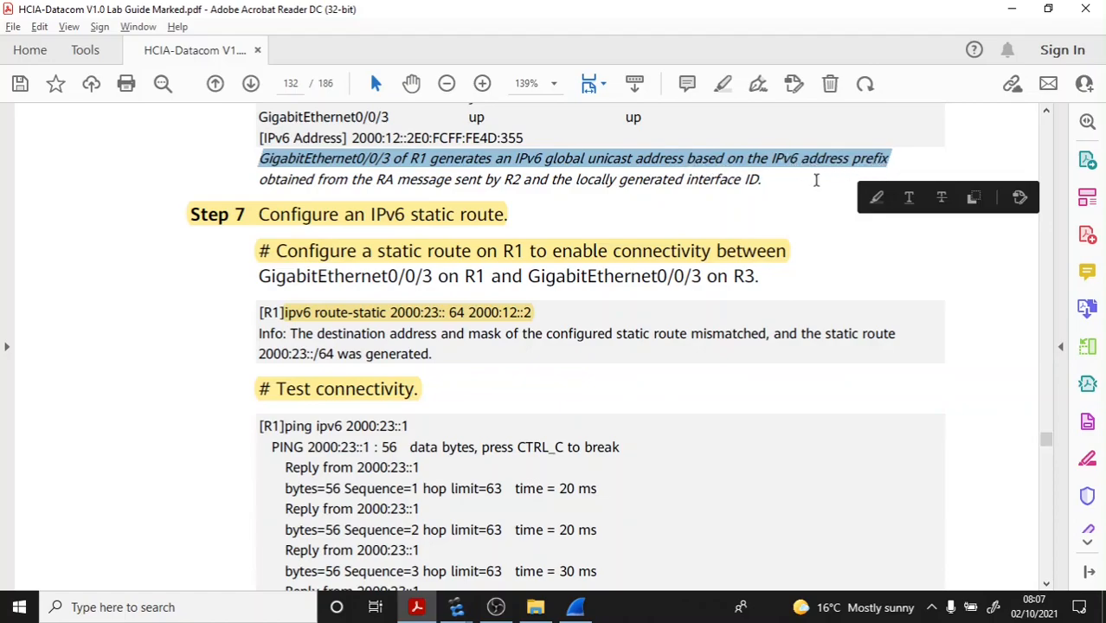
{"action": "left_click_drag", "start_coordinate": [260, 179], "coordinate": [767, 180]}
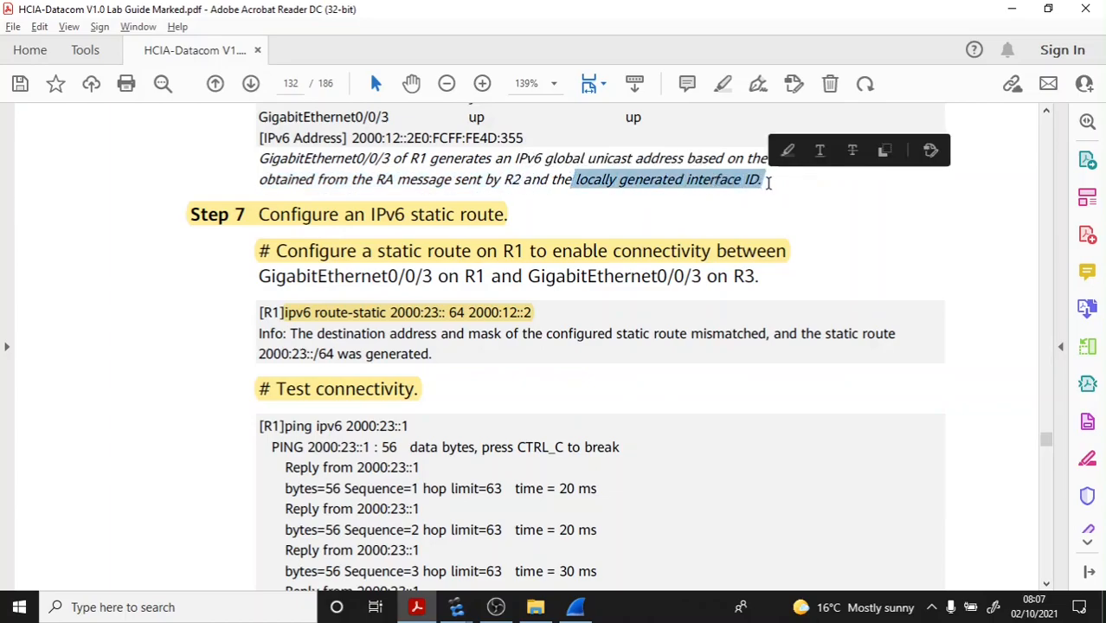
{"action": "left_click", "coordinate": [636, 181]}
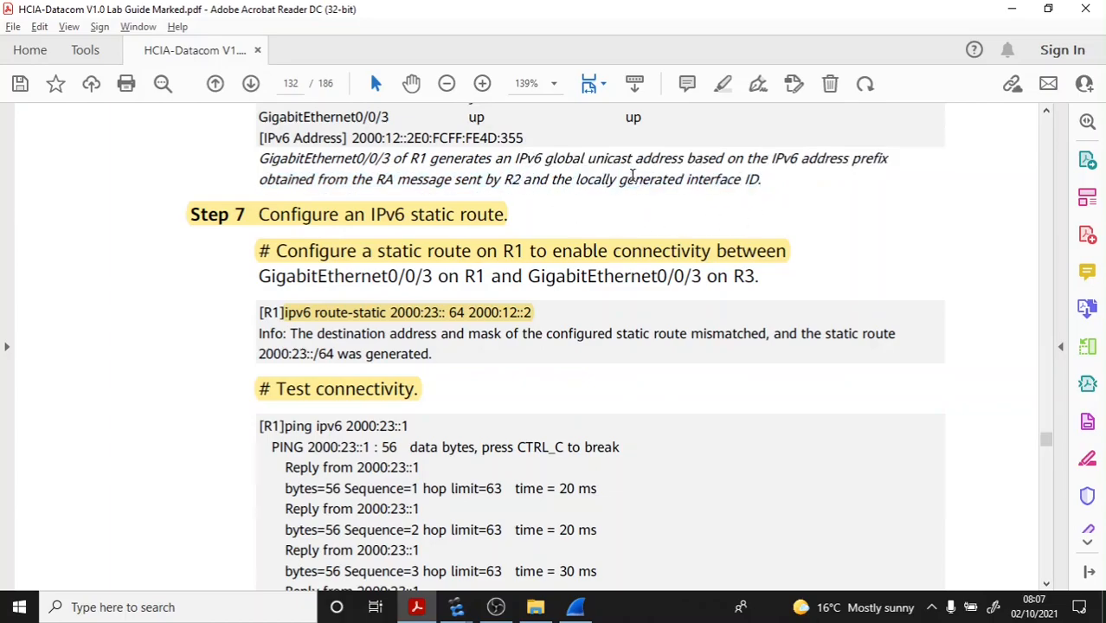
{"action": "left_click_drag", "start_coordinate": [574, 180], "coordinate": [742, 180]}
{"action": "left_click", "coordinate": [667, 180]}
{"action": "left_click_drag", "start_coordinate": [576, 180], "coordinate": [770, 186]}
{"action": "left_click", "coordinate": [259, 215]}
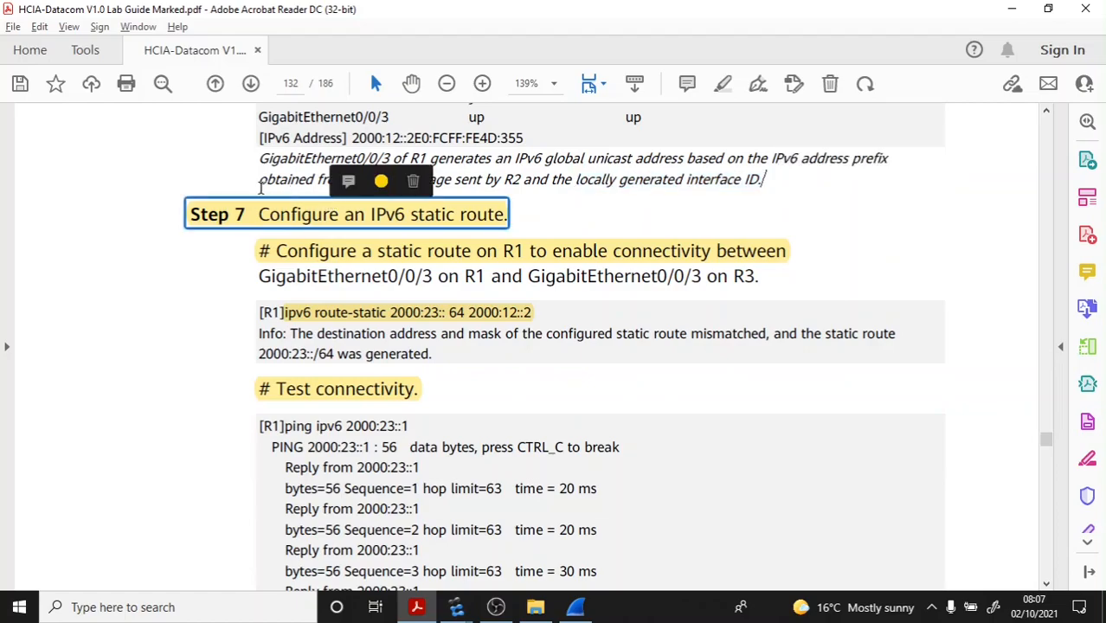
Step: Read the static route command and the connectivity test under Step 7 of the lab guide
{"action": "scroll", "coordinate": [218, 191], "scroll_direction": "down", "scroll_amount": 1}
{"action": "scroll", "coordinate": [218, 190], "scroll_direction": "down", "scroll_amount": 1}
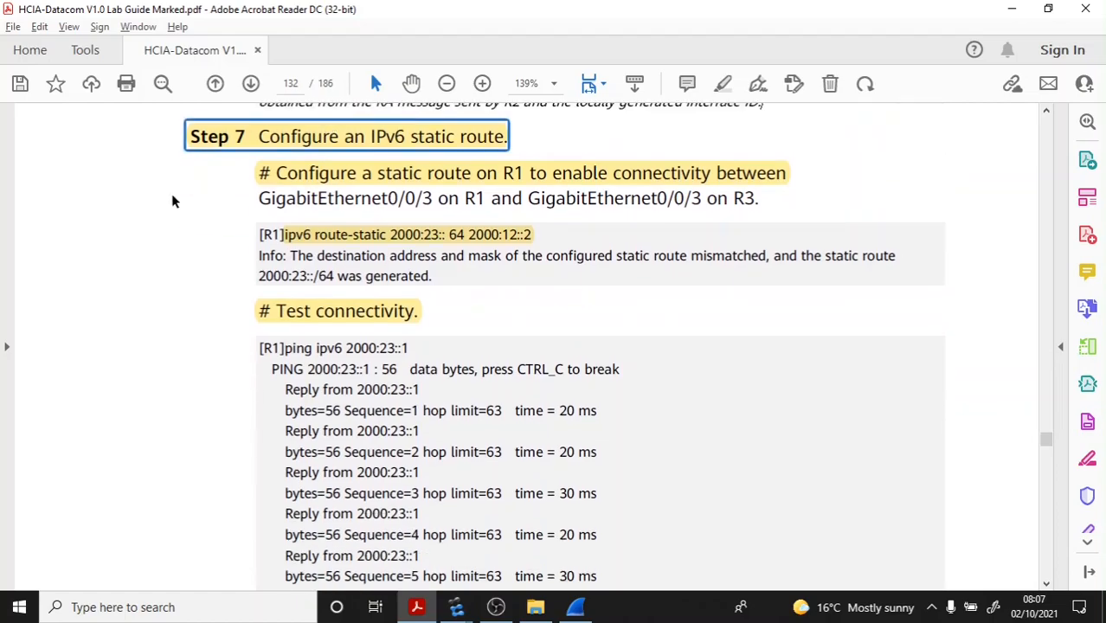
{"action": "left_click", "coordinate": [362, 148]}
{"action": "left_click", "coordinate": [235, 196]}
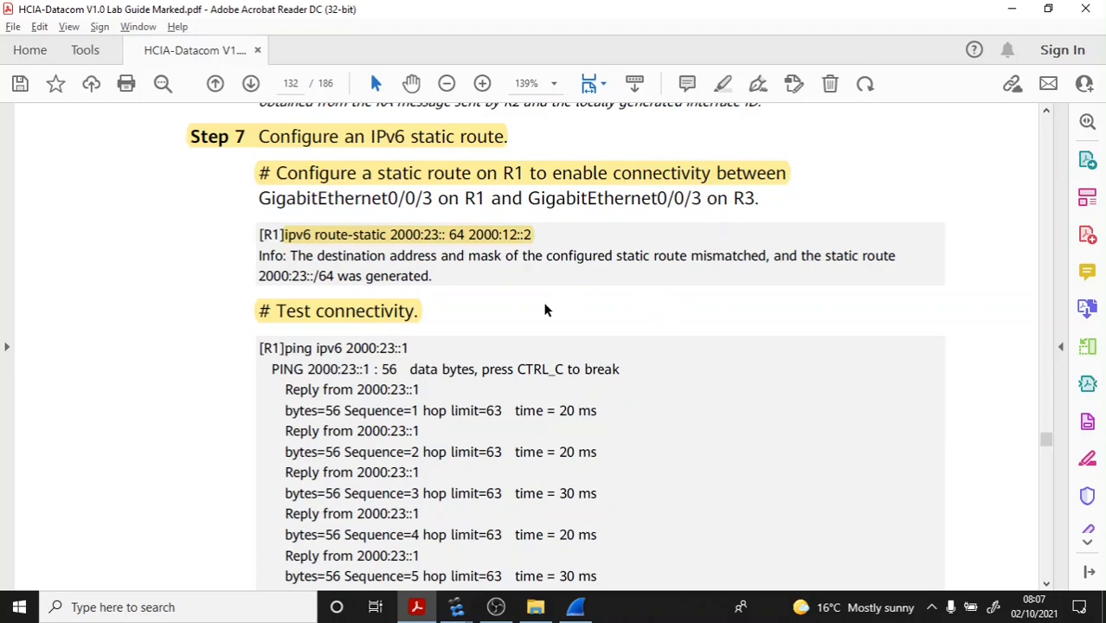
{"action": "scroll", "coordinate": [530, 294], "scroll_direction": "down", "scroll_amount": 2}
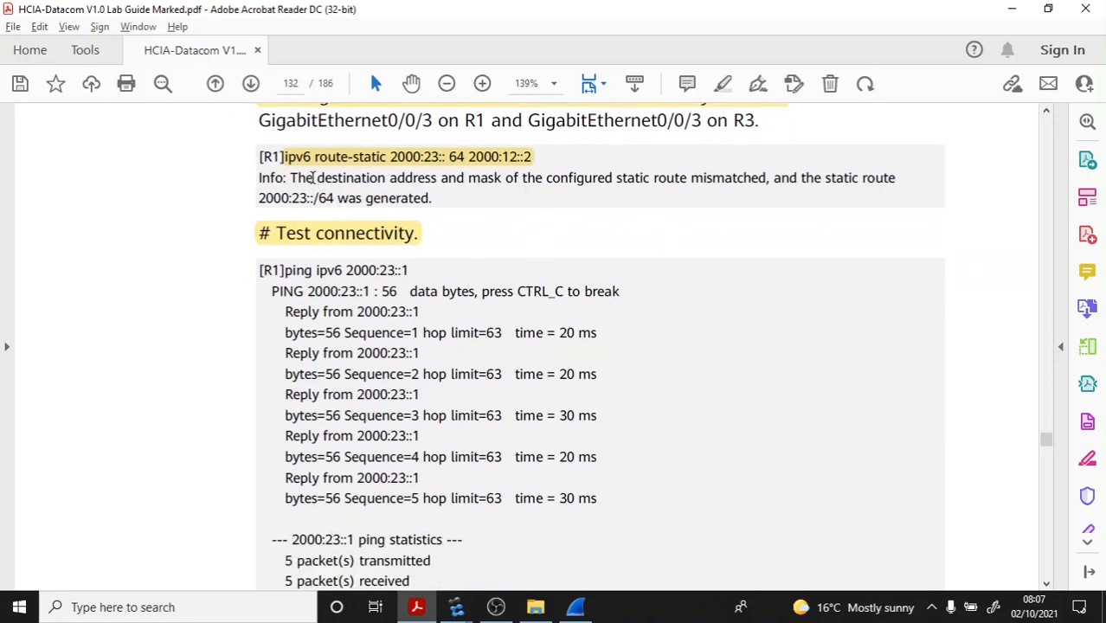
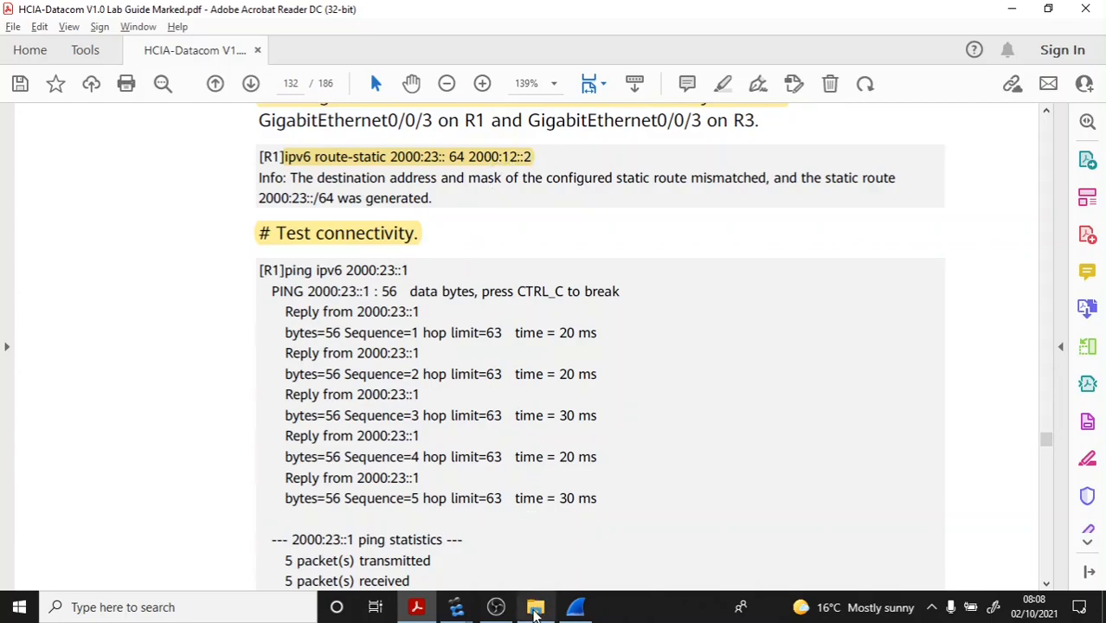
Step: Switch to R1's console in eNSP and write the command "ipv6 route-static 2000:23:: 64 2000:12::2" at the prompt
{"action": "left_click", "coordinate": [465, 609]}
{"action": "left_click", "coordinate": [543, 536]}
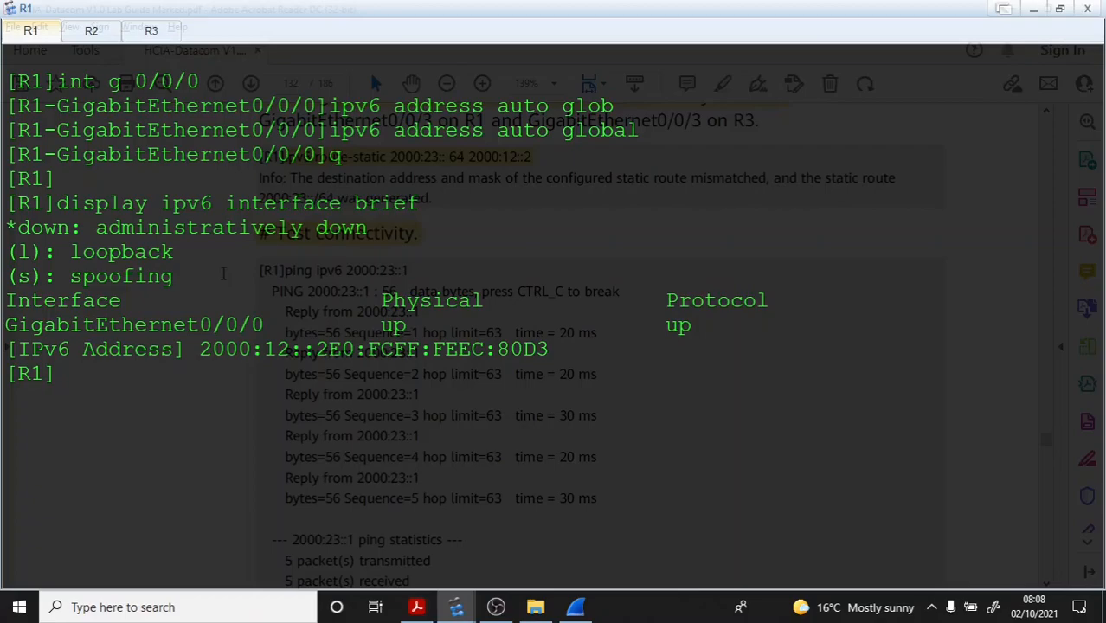
{"action": "type", "text": "ipv6 rou"}
{"action": "key", "text": "Tab"}
{"action": "key", "text": "Tab"}
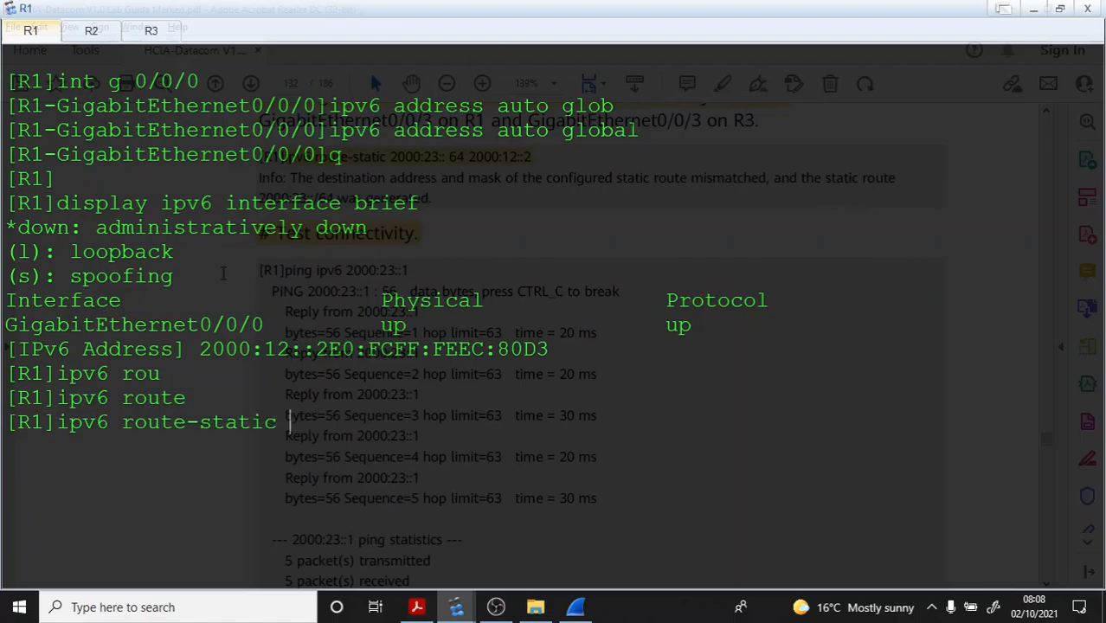
{"action": "type", "text": "2000.23"}
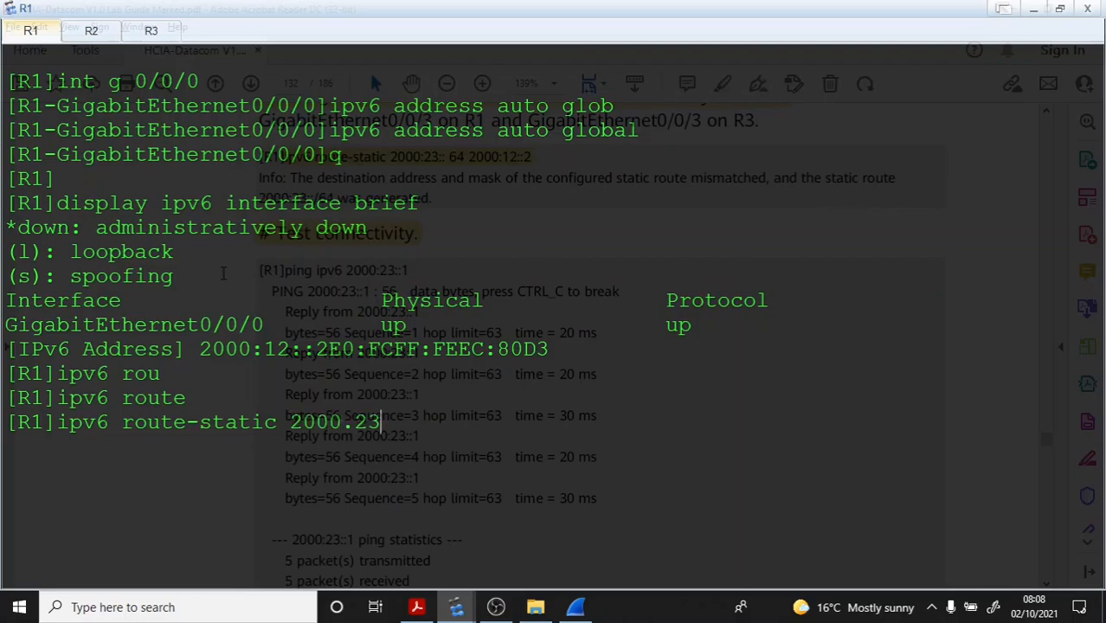
{"action": "key", "text": "BackSpace"}
{"action": "key", "text": "BackSpace"}
{"action": "key", "text": "BackSpace"}
{"action": "type", "text": ":23"}
{"action": "type", "text": "::"}
{"action": "type", "text": " 64"}
{"action": "type", "text": " 1000"}
{"action": "key", "text": "BackSpace"}
{"action": "key", "text": "BackSpace"}
{"action": "key", "text": "BackSpace"}
{"action": "key", "text": "BackSpace"}
{"action": "type", "text": "2000:"}
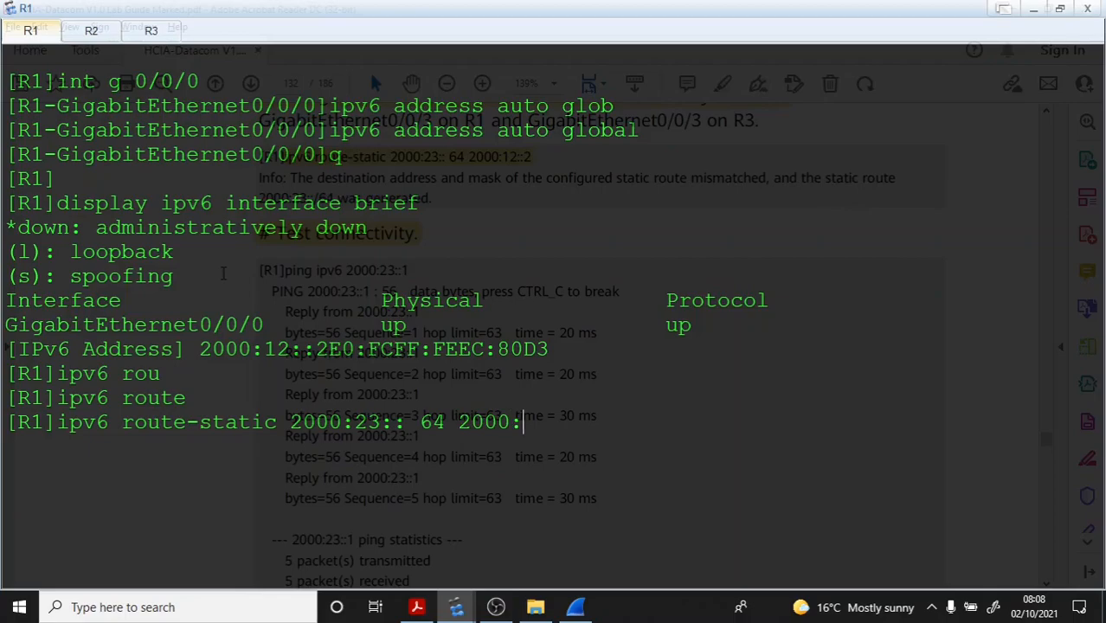
{"action": "type", "text": "12::"}
{"action": "type", "text": "2"}
Step: Mark the destination prefix, prefix length and next hop in the route command, and check them against Step 7 in the lab guide
{"action": "left_click_drag", "start_coordinate": [588, 421], "coordinate": [290, 421]}
{"action": "left_click", "coordinate": [372, 428]}
{"action": "left_click_drag", "start_coordinate": [394, 421], "coordinate": [301, 421]}
{"action": "left_click_drag", "start_coordinate": [447, 426], "coordinate": [409, 426]}
{"action": "left_click_drag", "start_coordinate": [590, 424], "coordinate": [344, 422]}
{"action": "left_click_drag", "start_coordinate": [591, 424], "coordinate": [458, 424]}
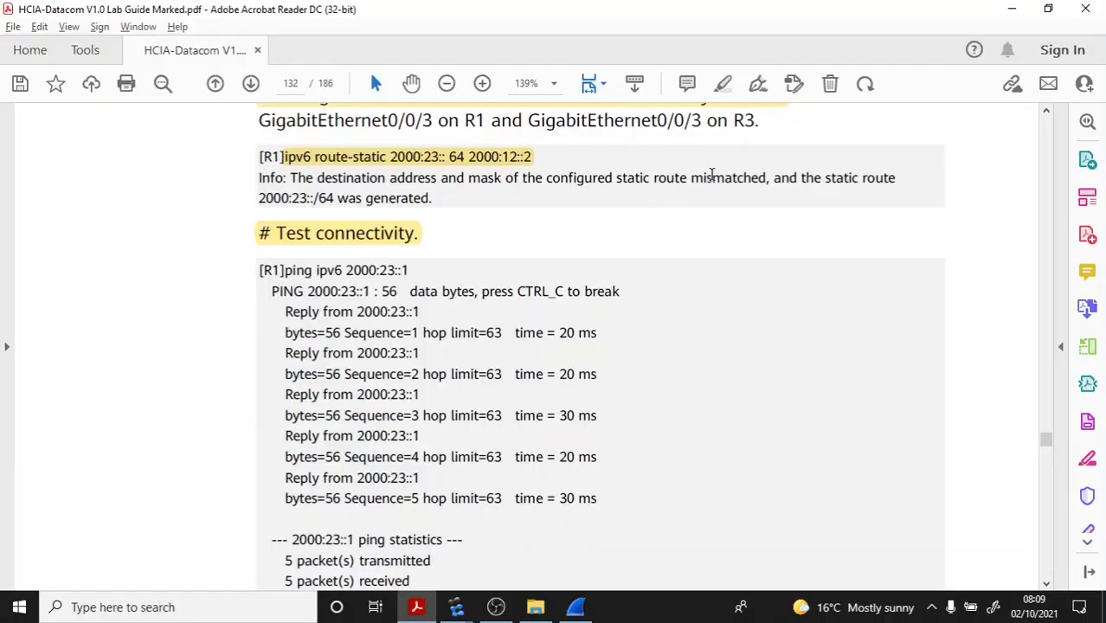
{"action": "scroll", "coordinate": [718, 186], "scroll_direction": "up", "scroll_amount": 4}
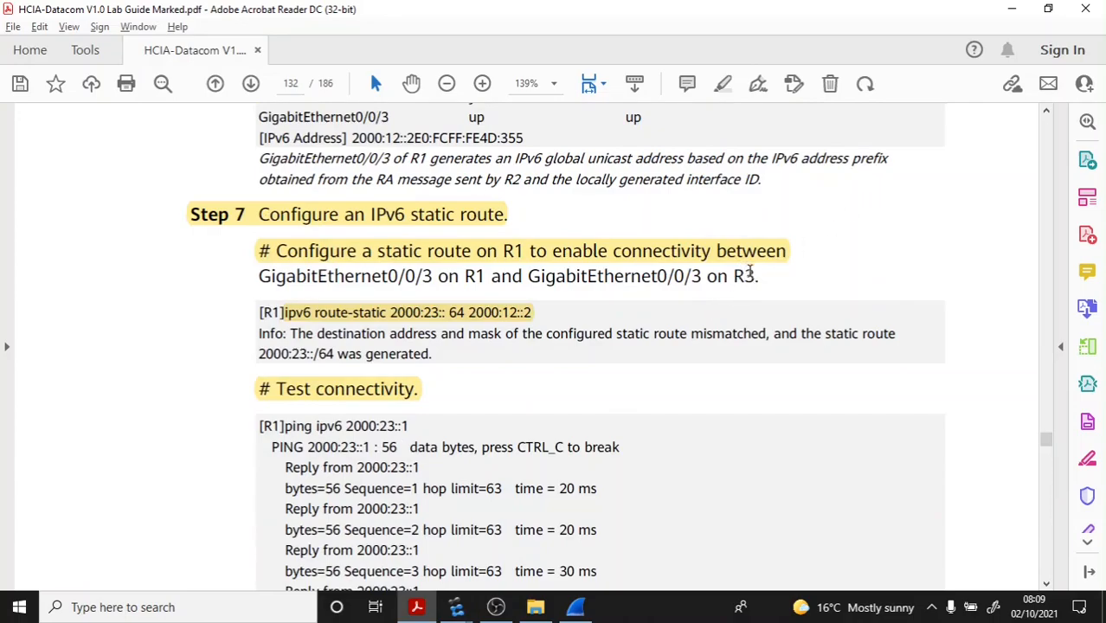
{"action": "left_click_drag", "start_coordinate": [732, 275], "coordinate": [758, 277]}
{"action": "scroll", "coordinate": [766, 295], "scroll_direction": "down", "scroll_amount": 3}
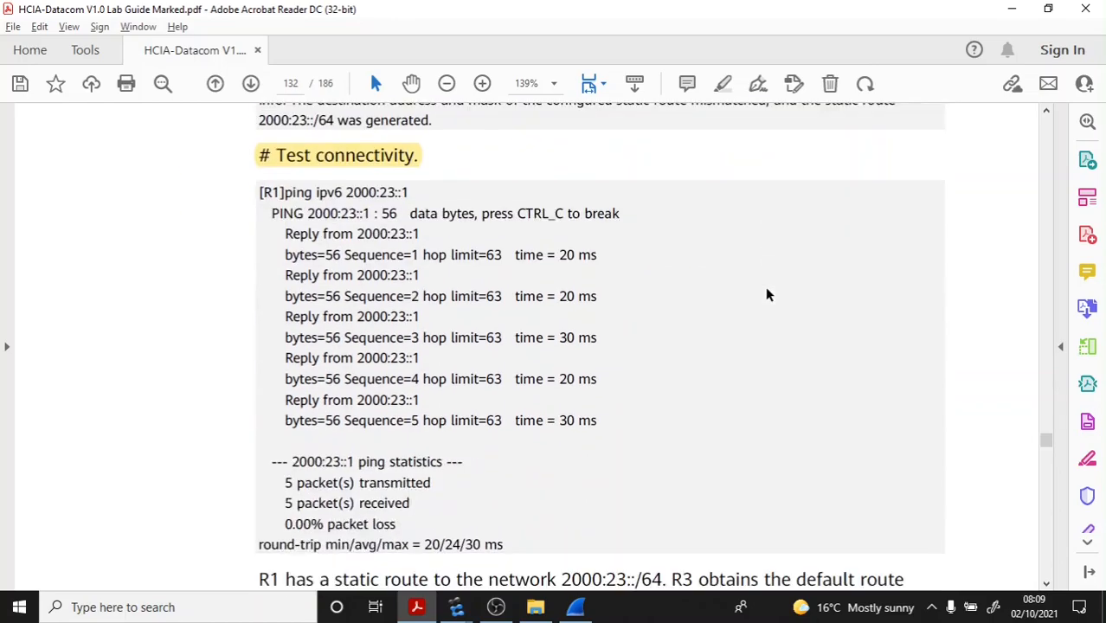
{"action": "scroll", "coordinate": [349, 173], "scroll_direction": "up", "scroll_amount": 2}
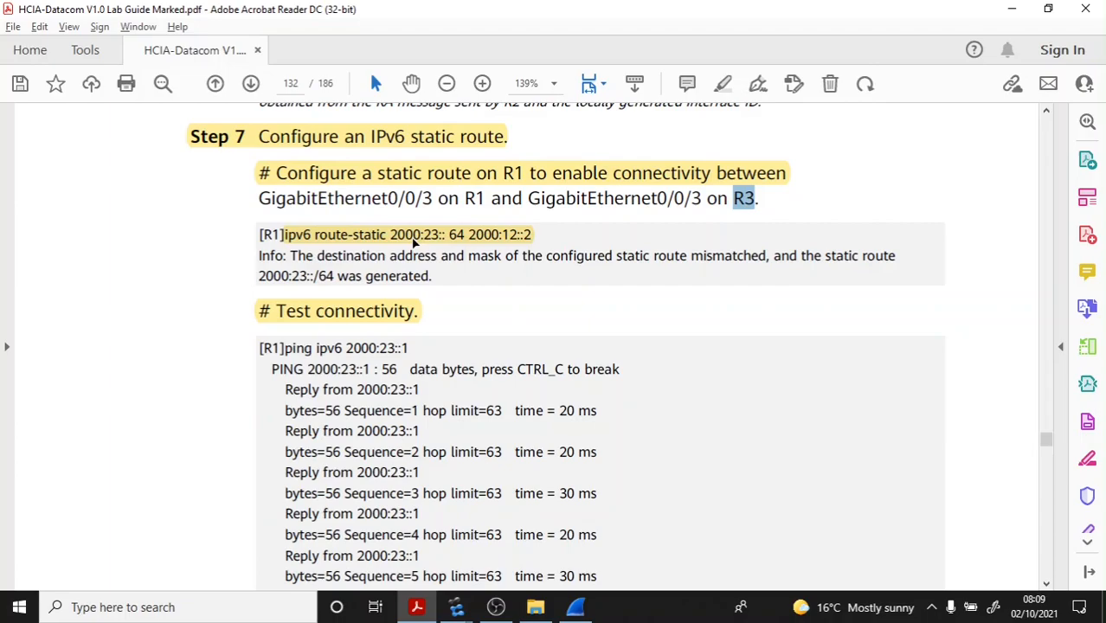
Step: Return to R1's console, execute the prepared static route command and clear the output
{"action": "key", "text": "alt+Tab"}
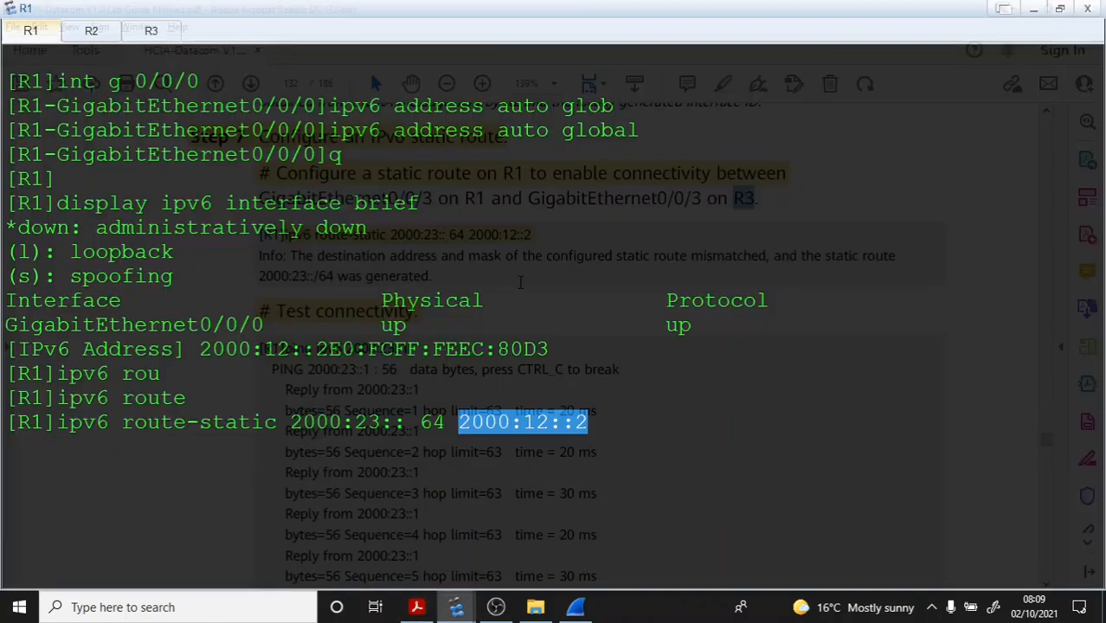
{"action": "key", "text": "Return"}
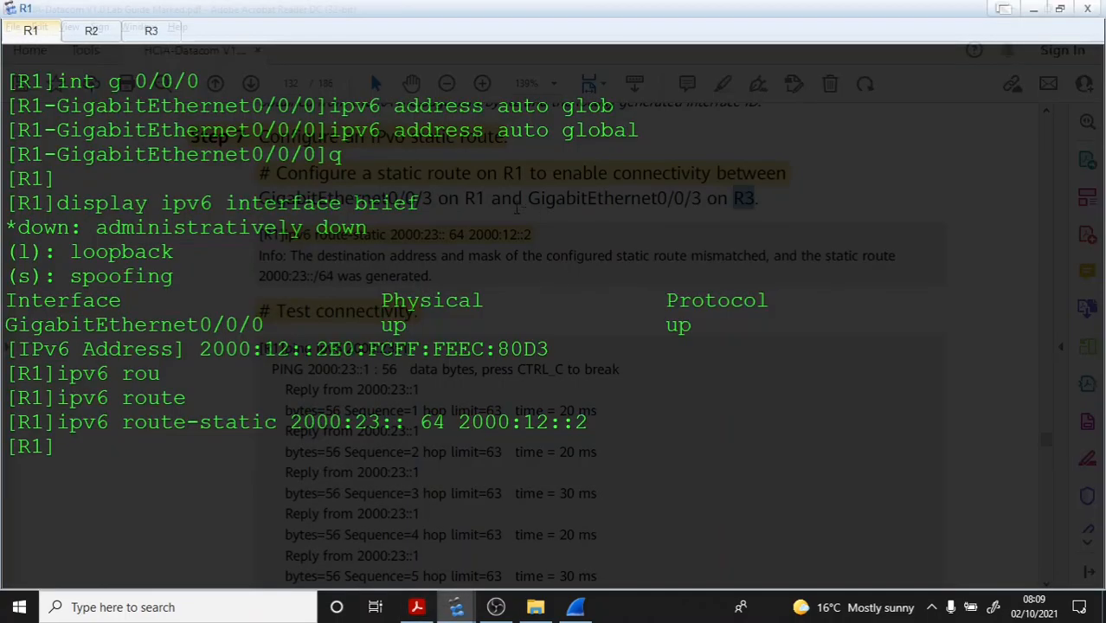
{"action": "right_click", "coordinate": [515, 208]}
{"action": "left_click", "coordinate": [550, 251]}
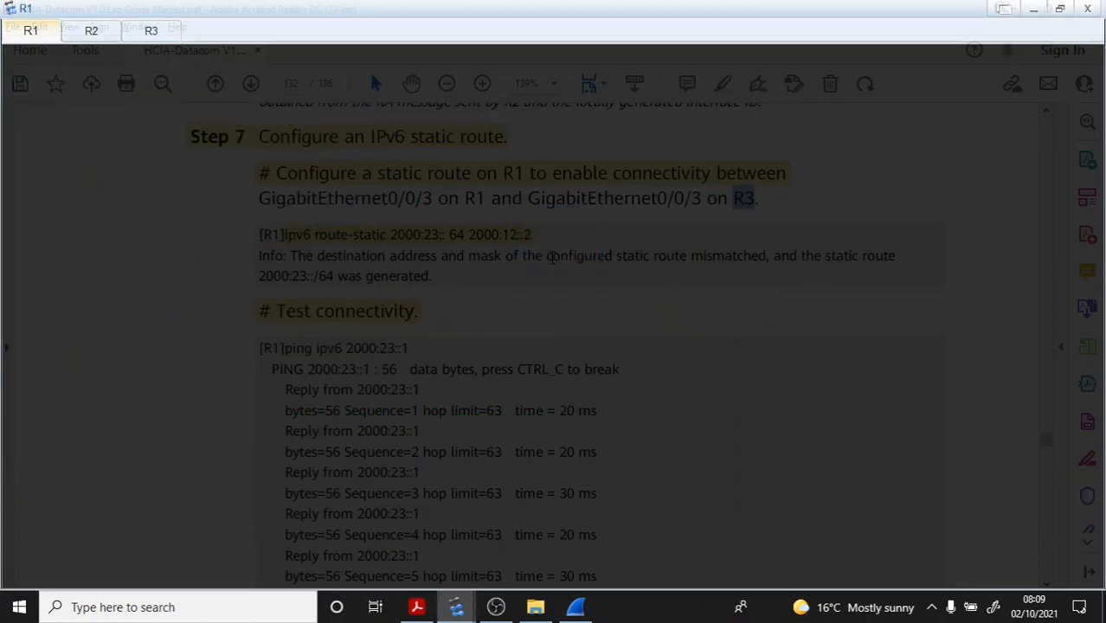
{"action": "key", "text": "Return"}
Step: Test connectivity from R1 to R3 with "ping ipv6 2000:23::1"
{"action": "type", "text": "ping"}
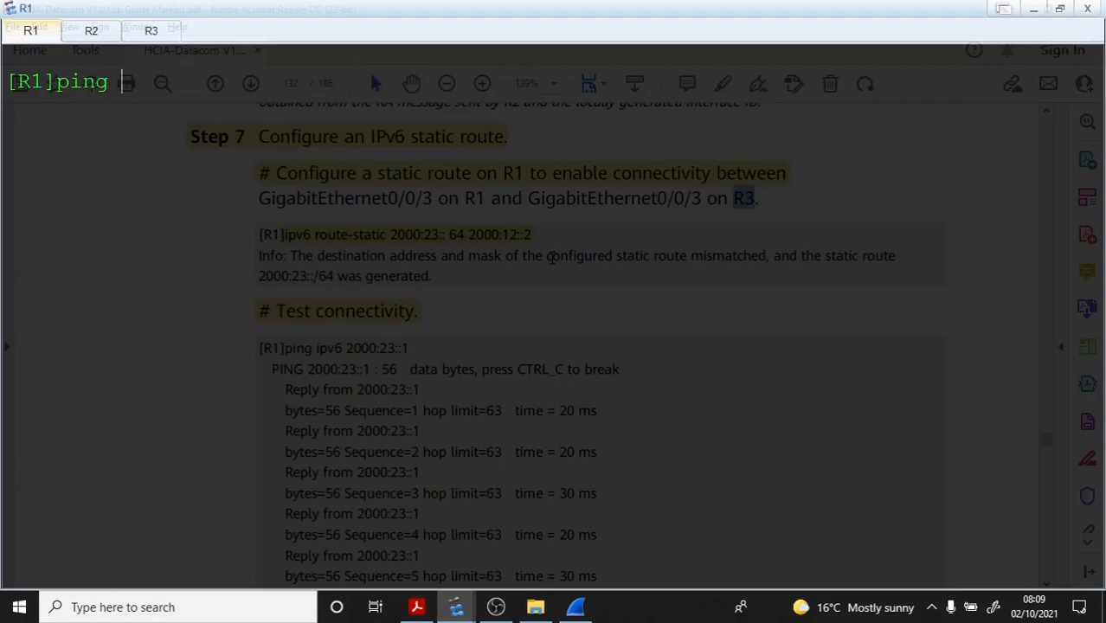
{"action": "type", "text": "ipv6 2000"}
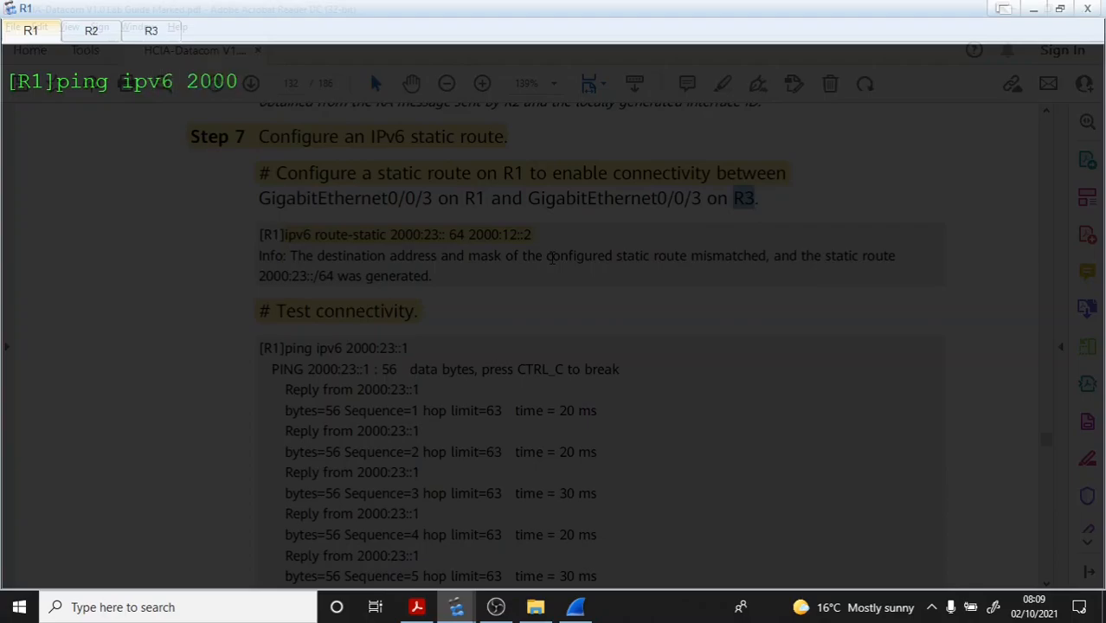
{"action": "type", "text": ":23::1"}
{"action": "key", "text": "Return"}
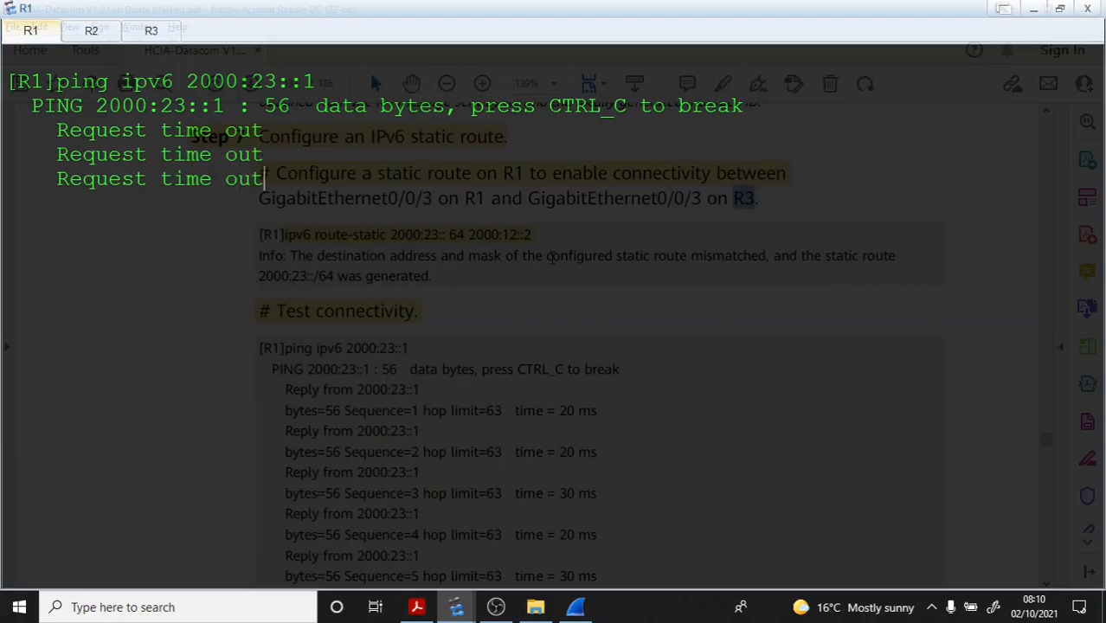
Step: Clear R3's console and log back on, turn off terminal monitoring with "u t m" and enter system view with "sys"
{"action": "left_click", "coordinate": [151, 31]}
{"action": "right_click", "coordinate": [184, 107]}
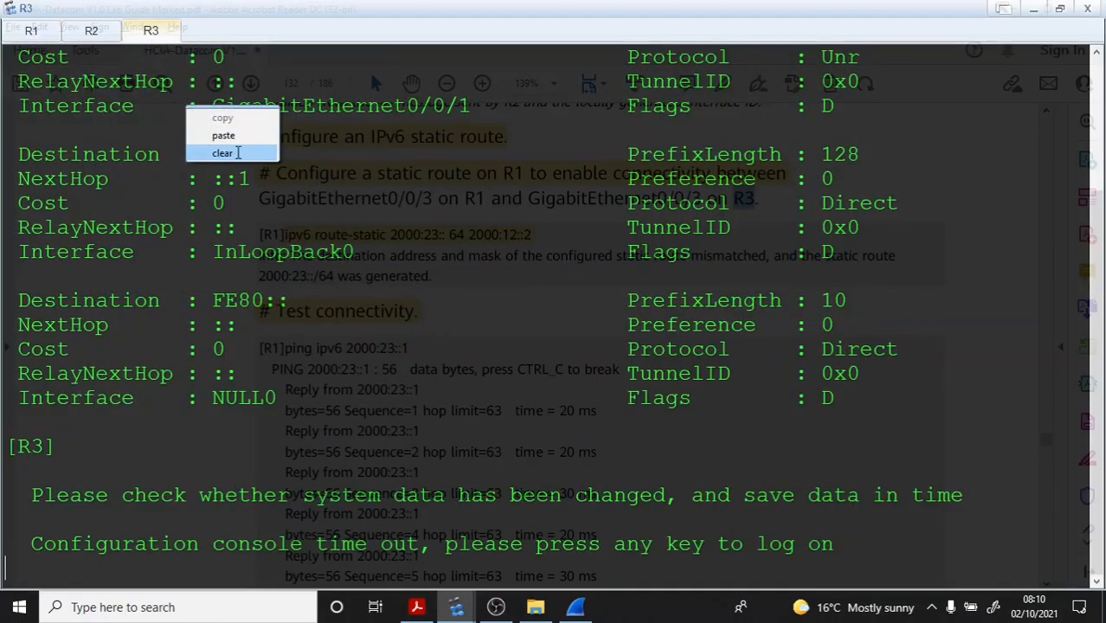
{"action": "left_click", "coordinate": [232, 154]}
{"action": "key", "text": "Return"}
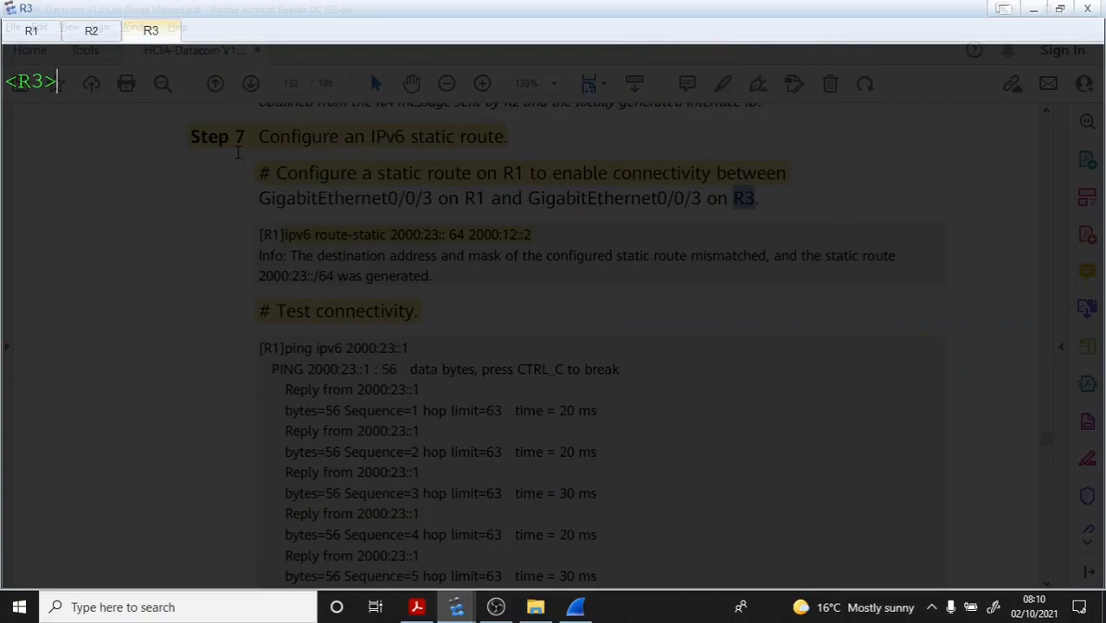
{"action": "type", "text": "u t m"}
{"action": "key", "text": "Return"}
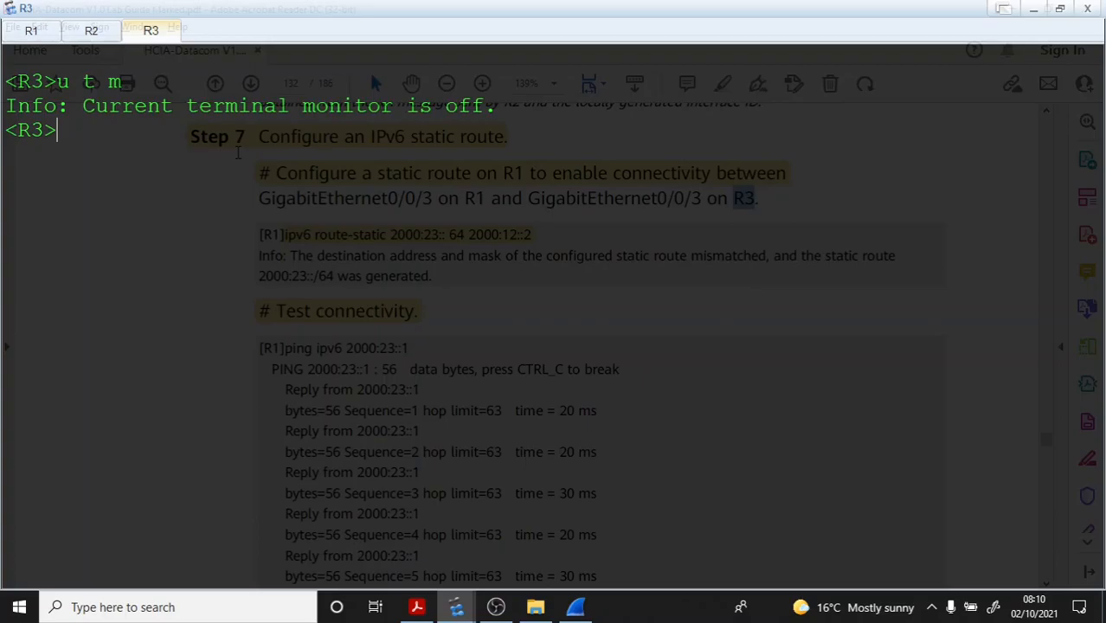
{"action": "type", "text": "sys"}
{"action": "key", "text": "Return"}
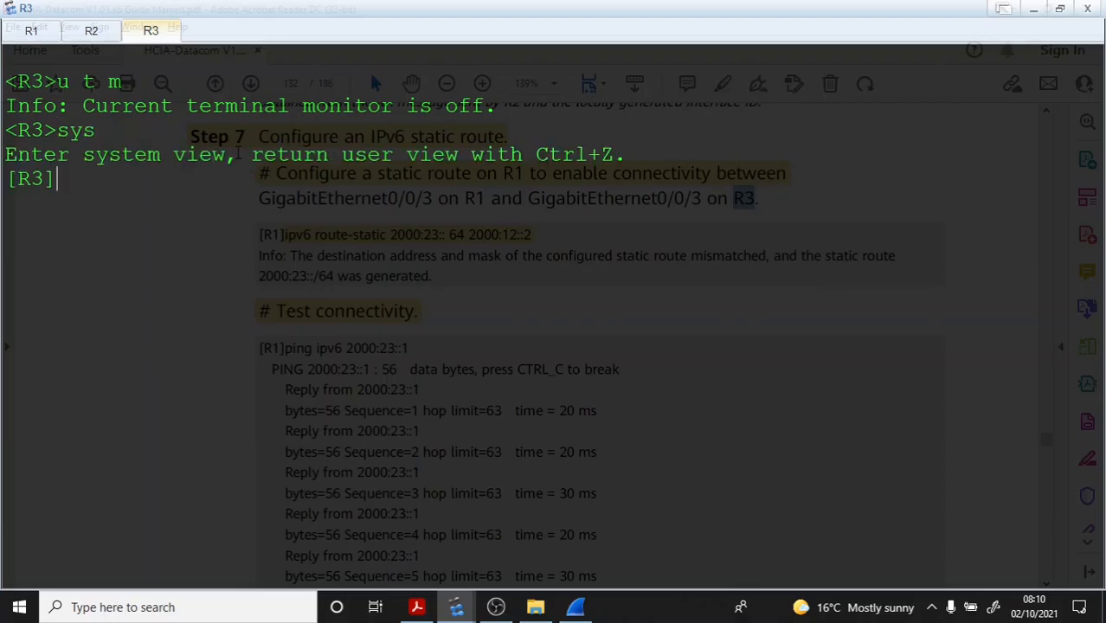
Step: Enter R3's interface view with "int g 0/0/1"
{"action": "type", "text": "int g 0//"}
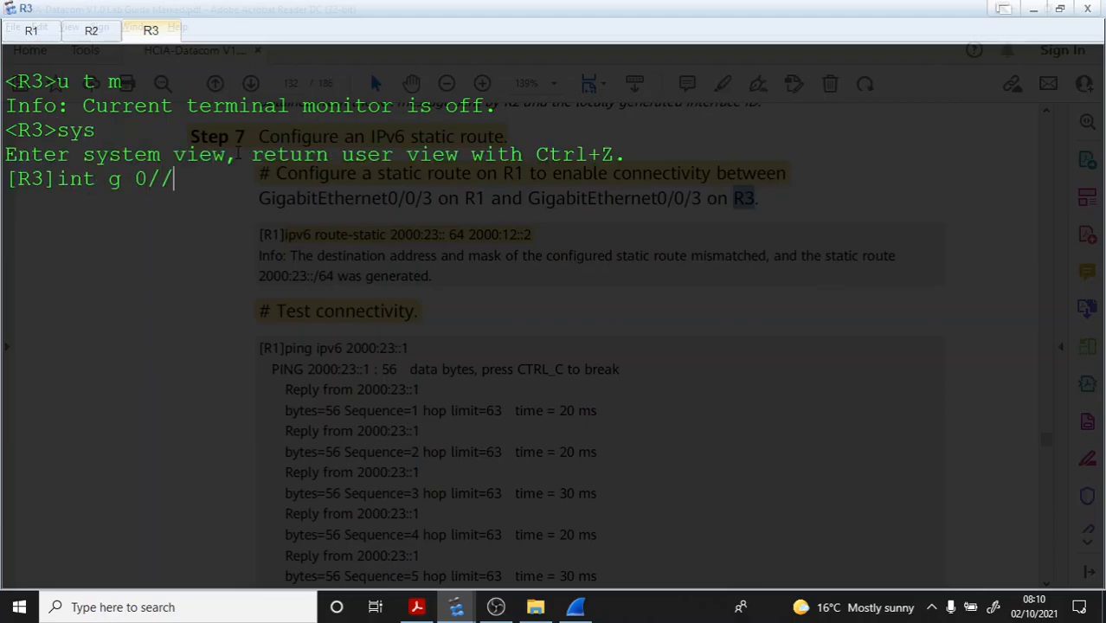
{"action": "key", "text": "BackSpace"}
{"action": "type", "text": "o"}
{"action": "key", "text": "BackSpace"}
{"action": "type", "text": "0.1"}
{"action": "key", "text": "BackSpace"}
{"action": "key", "text": "BackSpace"}
{"action": "type", "text": "/1"}
{"action": "key", "text": "Return"}
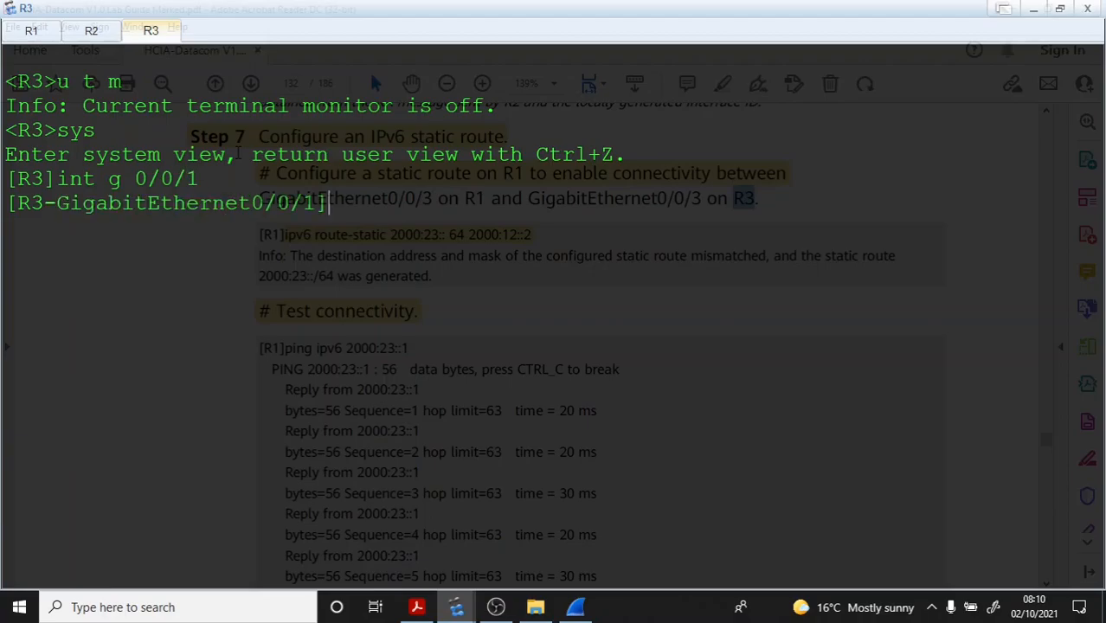
Step: Display the current configuration of R3's GigabitEthernet0/0/1 with "disp this"
{"action": "key", "text": "Return"}
{"action": "key", "text": "Return"}
{"action": "type", "text": "di"}
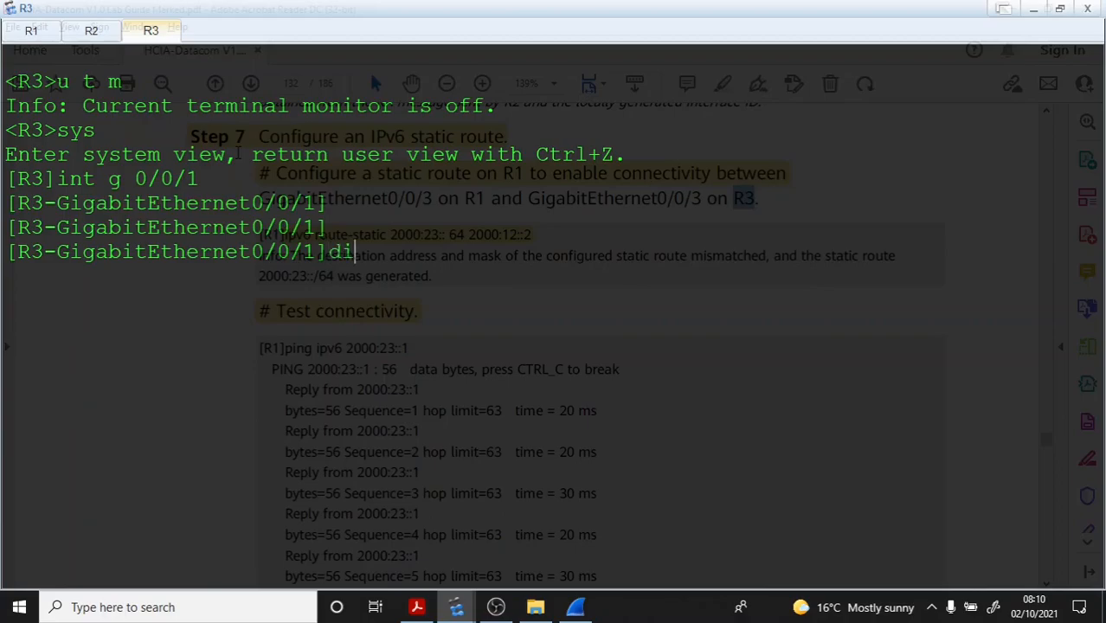
{"action": "type", "text": "sp this"}
{"action": "key", "text": "Return"}
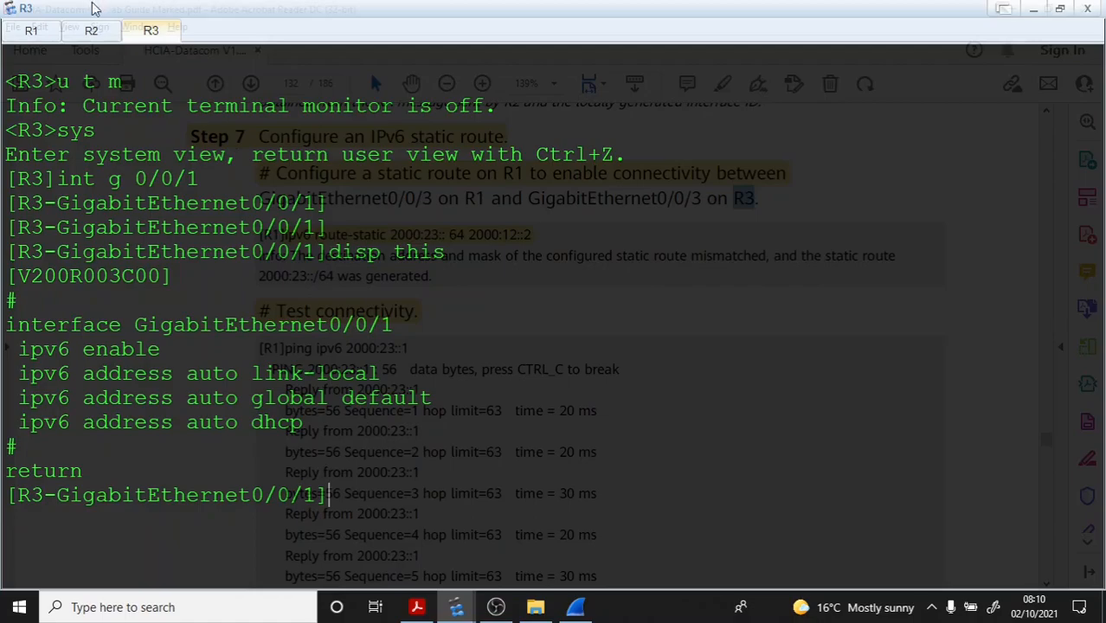
Step: Copy the three "ipv6 address auto" lines from R3's displayed GigabitEthernet0/0/1 configuration
{"action": "left_click_drag", "start_coordinate": [304, 422], "coordinate": [21, 371]}
{"action": "right_click", "coordinate": [98, 383]}
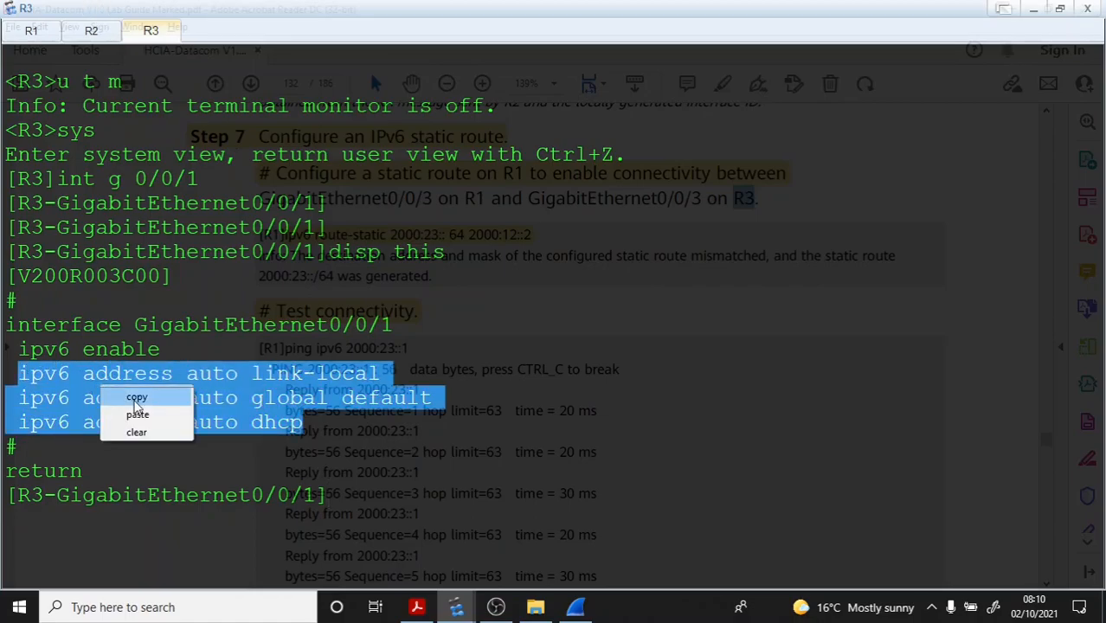
{"action": "left_click", "coordinate": [119, 391]}
{"action": "left_click", "coordinate": [354, 473]}
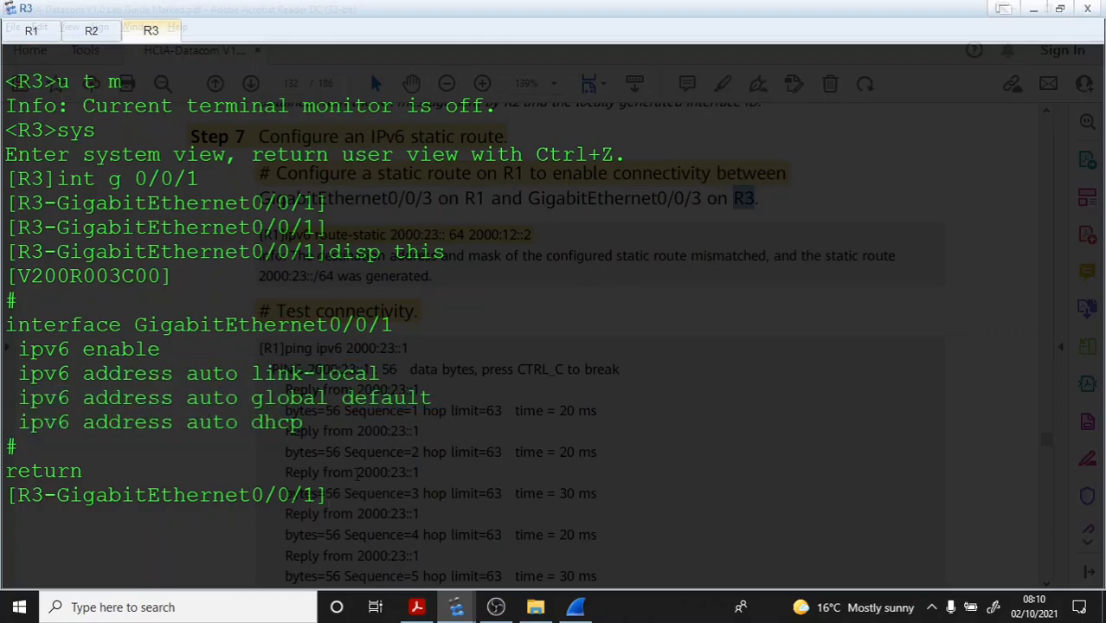
Step: Remove IPv6 from R3's GigabitEthernet0/0/1 with "undo ipv6 enable" and check the interface configuration with "disp this"
{"action": "type", "text": "undo ipv6"}
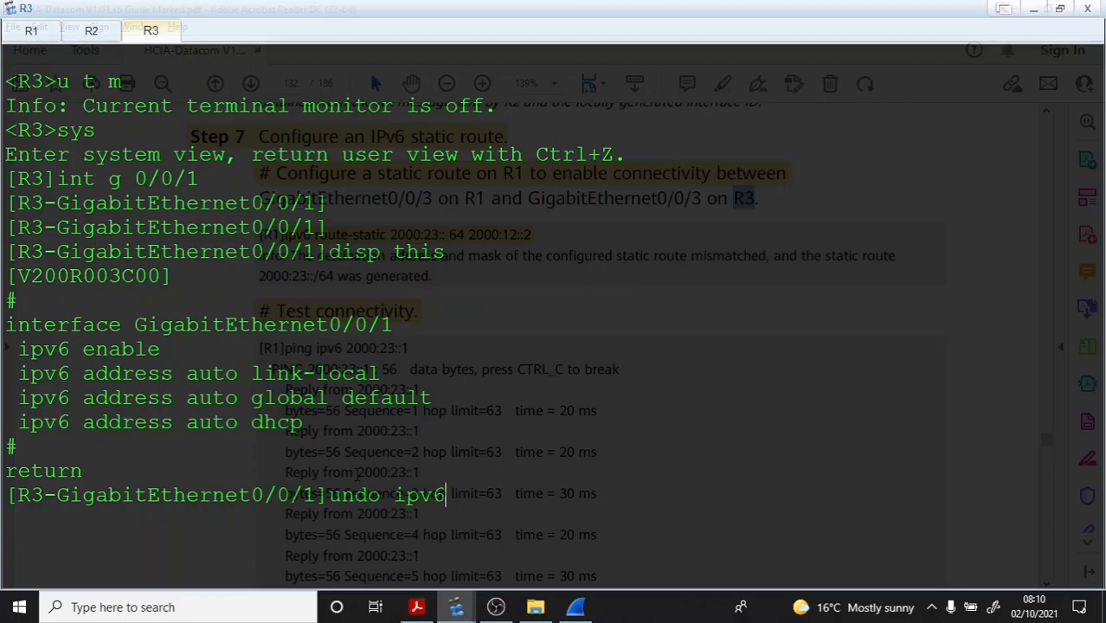
{"action": "type", "text": " enable"}
{"action": "key", "text": "Return"}
{"action": "type", "text": "disp this"}
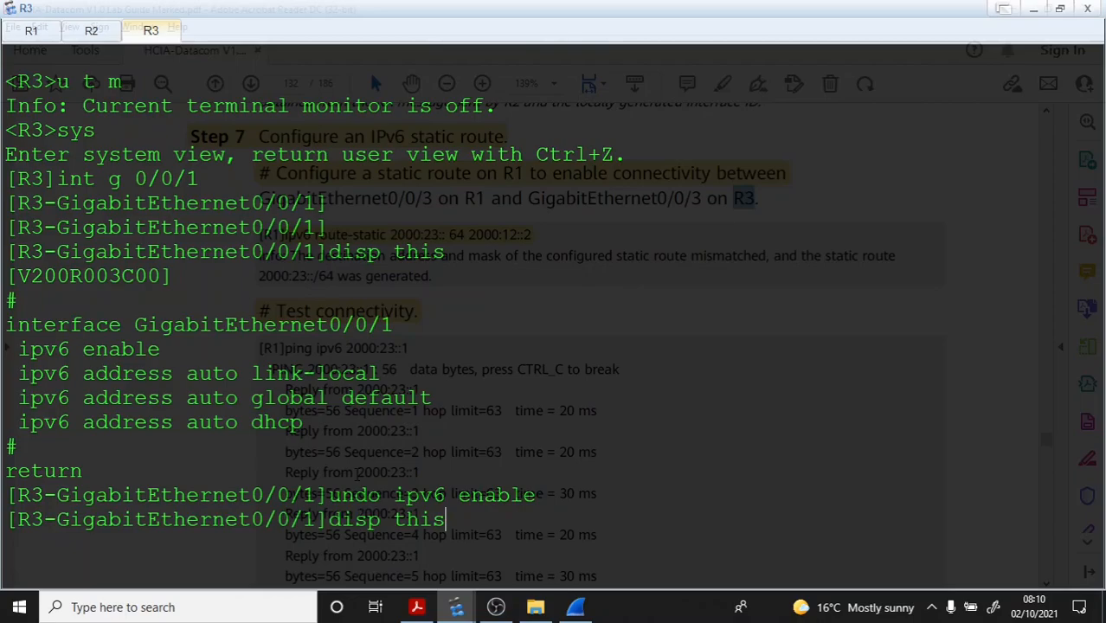
{"action": "key", "text": "Return"}
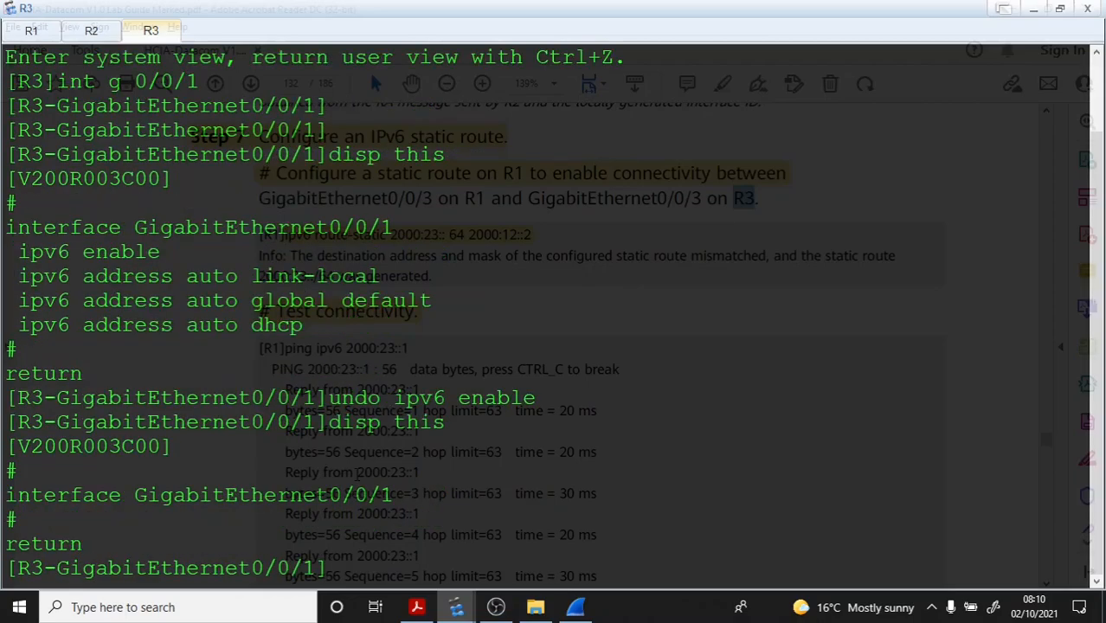
{"action": "scroll", "coordinate": [360, 265], "scroll_direction": "up", "scroll_amount": 1}
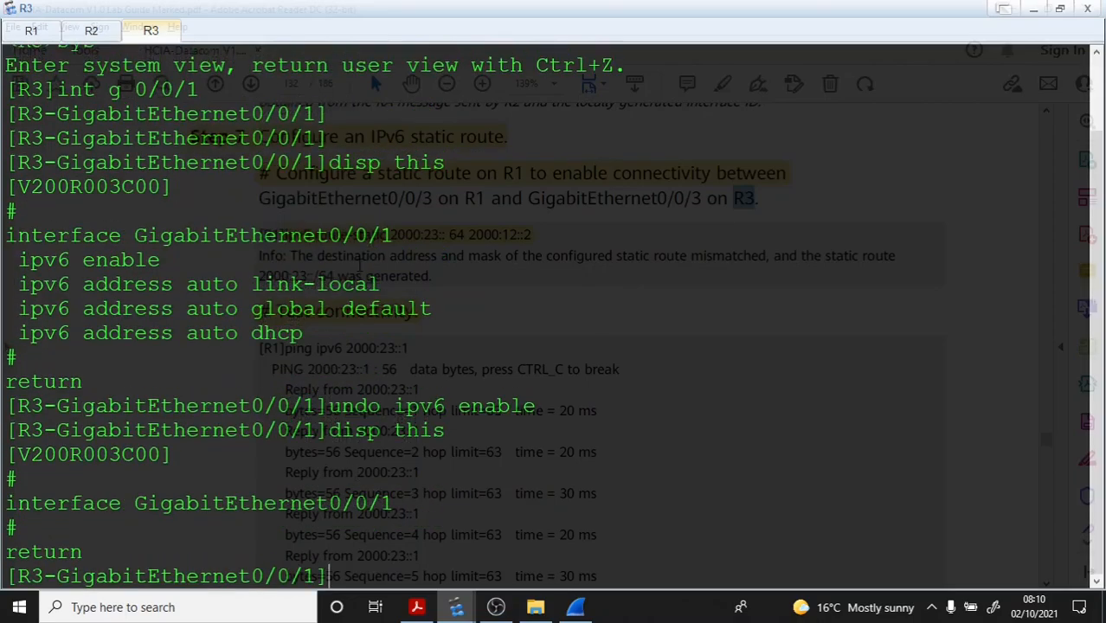
Step: Clear R3's console and re-enable IPv6 on GigabitEthernet0/0/1 with "ipv6 enable"
{"action": "right_click", "coordinate": [359, 266]}
{"action": "left_click", "coordinate": [382, 311]}
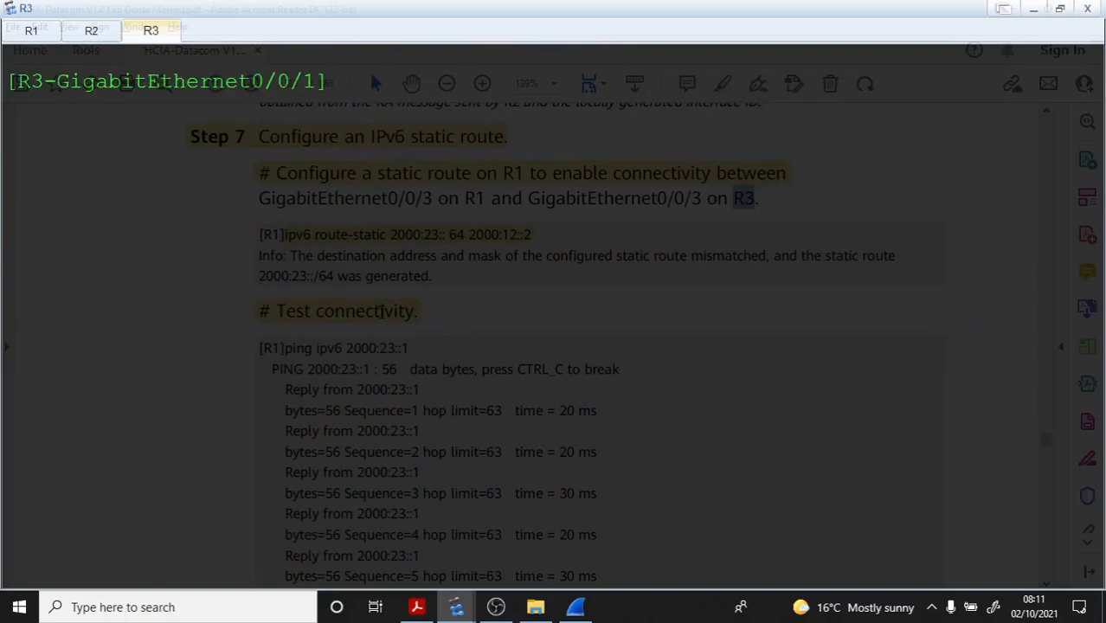
{"action": "type", "text": "ipvy"}
{"action": "key", "text": "BackSpace"}
{"action": "type", "text": "6 en"}
{"action": "key", "text": "Tab"}
{"action": "key", "text": "Return"}
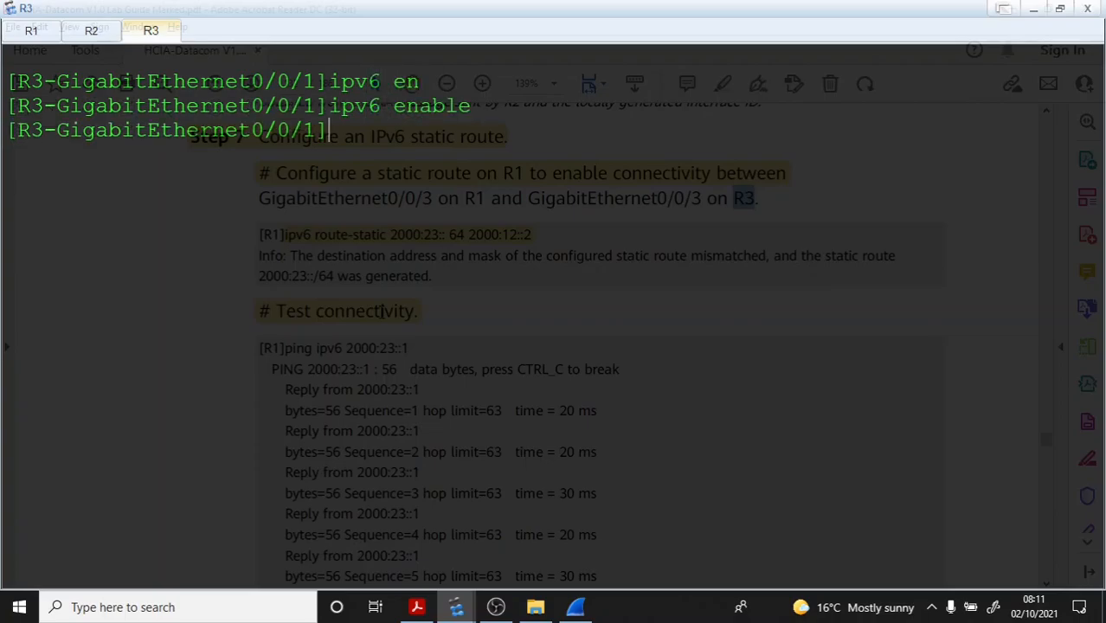
Step: Paste the copied "ipv6 address auto" commands for link-local, global default and dhcp into R3's interface view
{"action": "key", "text": "ctrl+v"}
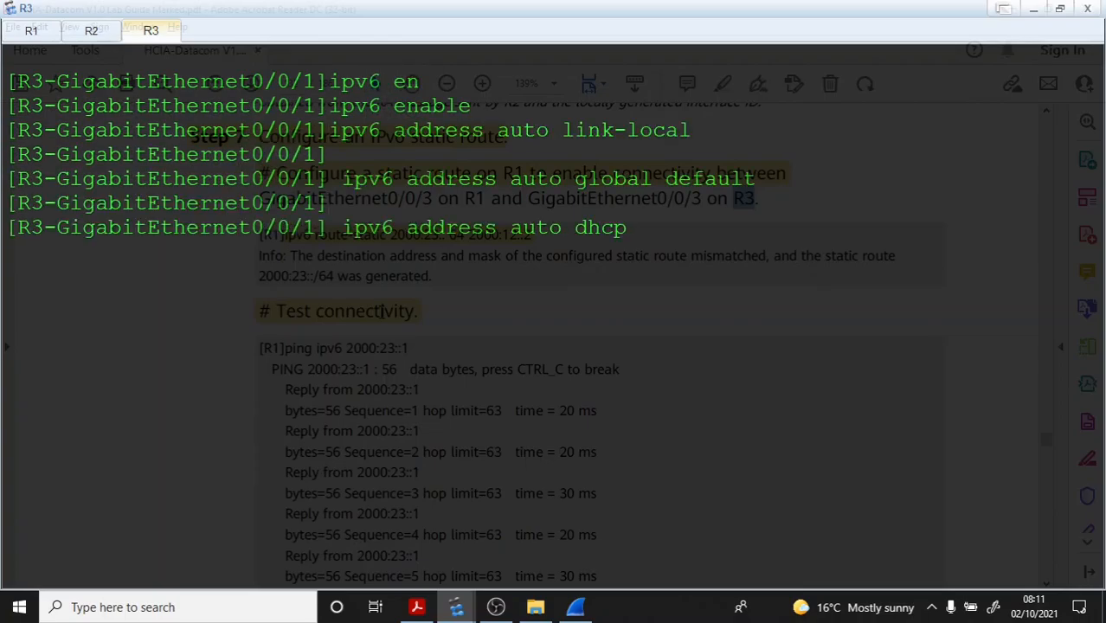
{"action": "key", "text": "Return"}
{"action": "key", "text": "Return"}
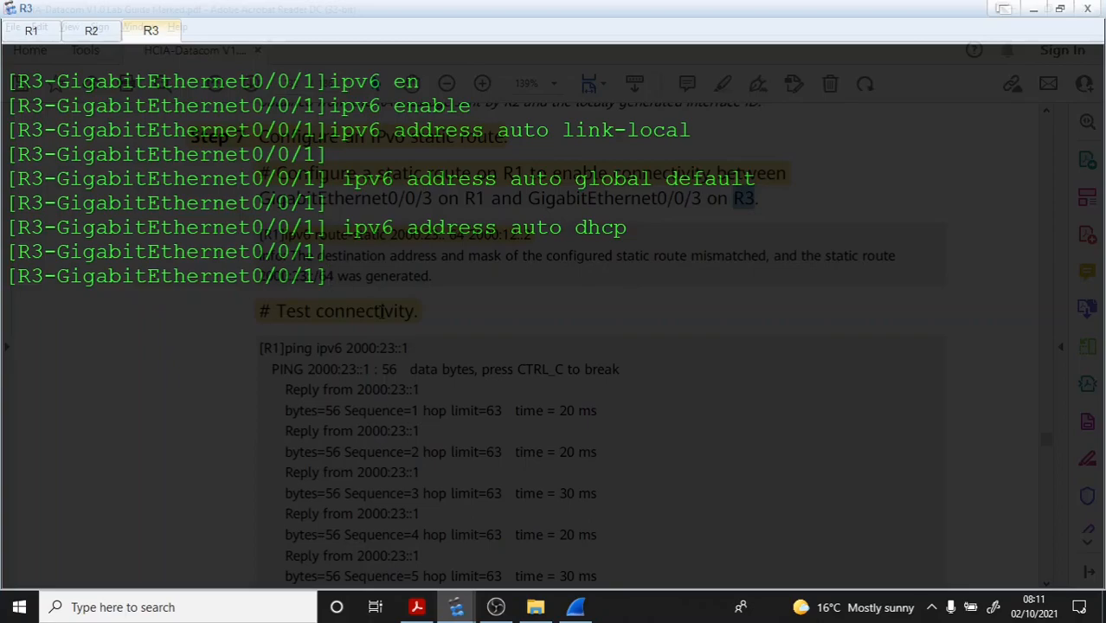
Step: Return R3 to system view with "q" and check its interface's IPv6 address with "disp ipv6 int br"
{"action": "type", "text": "q"}
{"action": "key", "text": "Return"}
{"action": "key", "text": "Return"}
{"action": "type", "text": "d"}
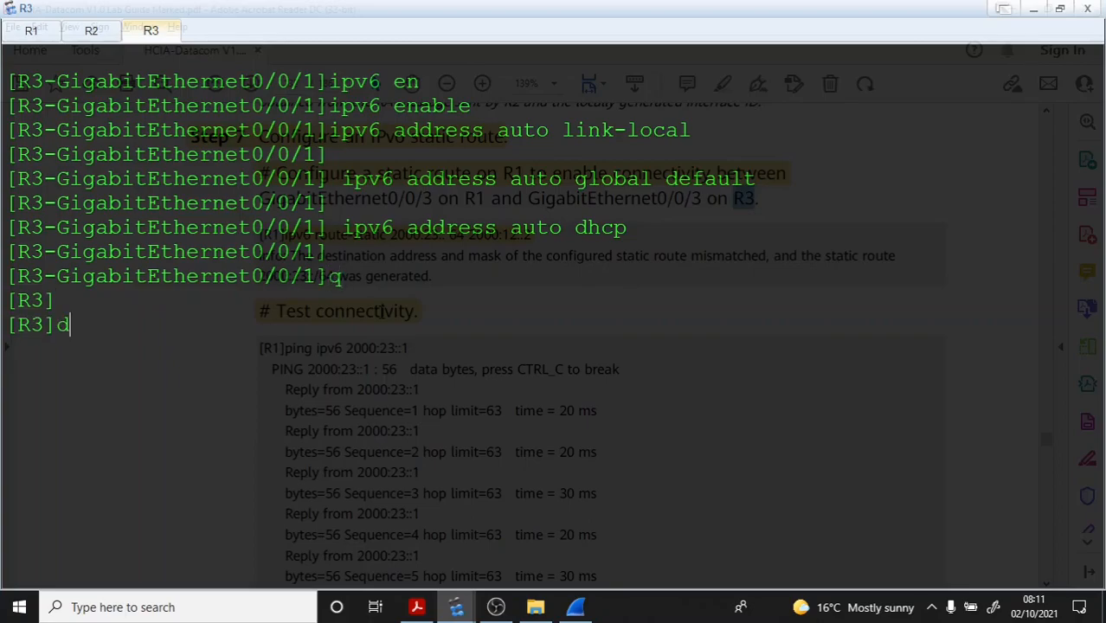
{"action": "type", "text": "isp ipv6 int br"}
{"action": "key", "text": "Return"}
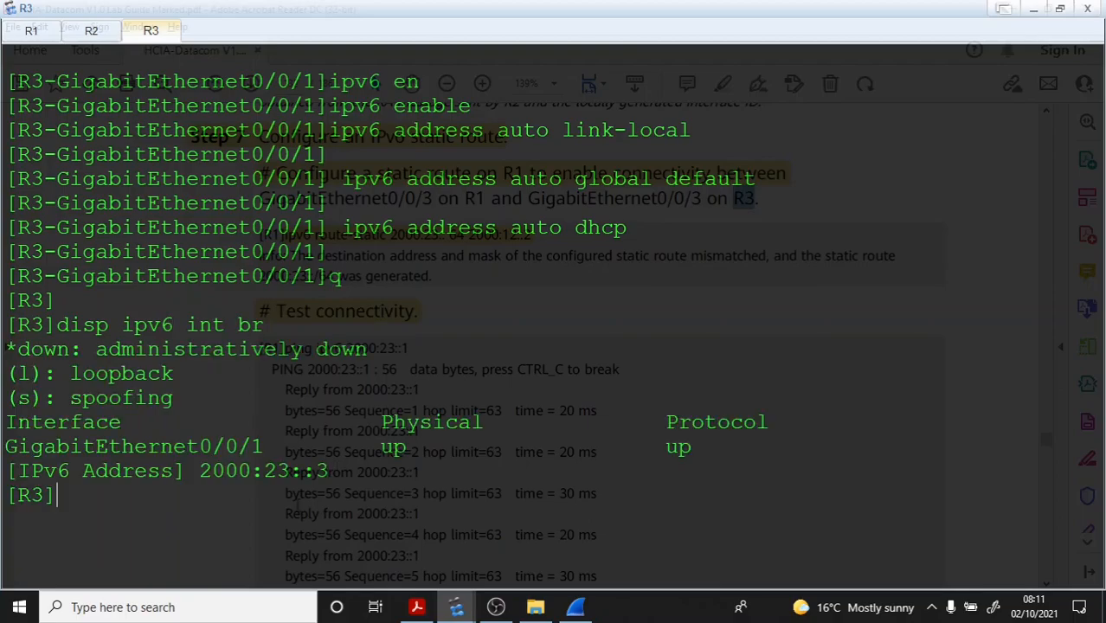
{"action": "left_click_drag", "start_coordinate": [329, 471], "coordinate": [208, 470]}
{"action": "left_click", "coordinate": [295, 472]}
{"action": "left_click_drag", "start_coordinate": [329, 470], "coordinate": [200, 470]}
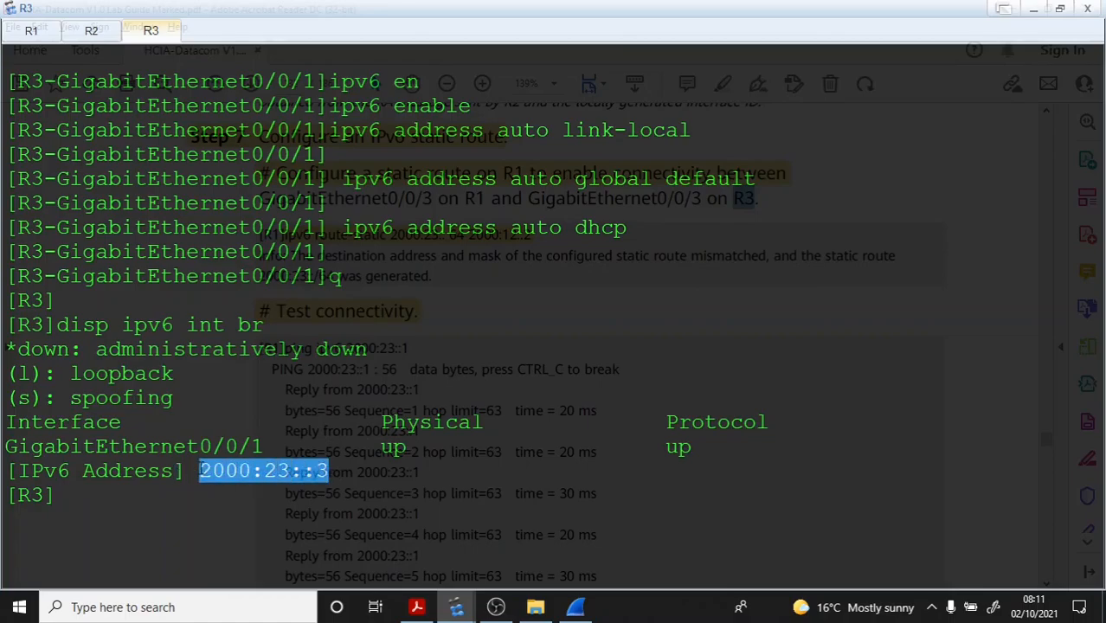
{"action": "left_click", "coordinate": [299, 478]}
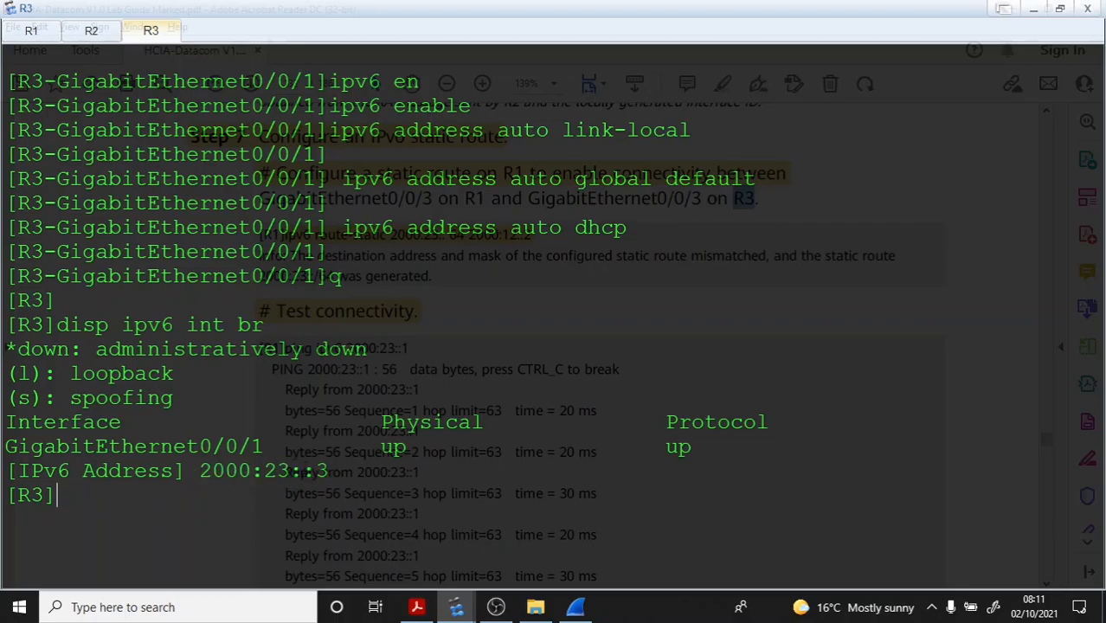
Step: Test connectivity from R1 to R3 twice with "ping ipv6 2000:23::3"
{"action": "left_click", "coordinate": [32, 39]}
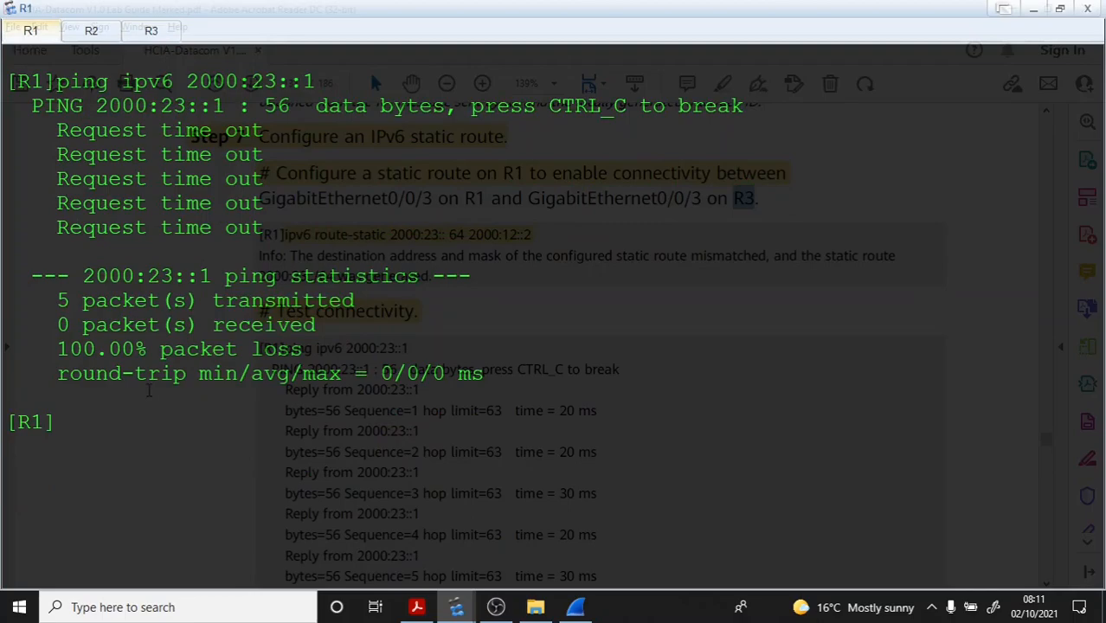
{"action": "key", "text": "Up"}
{"action": "key", "text": "BackSpace"}
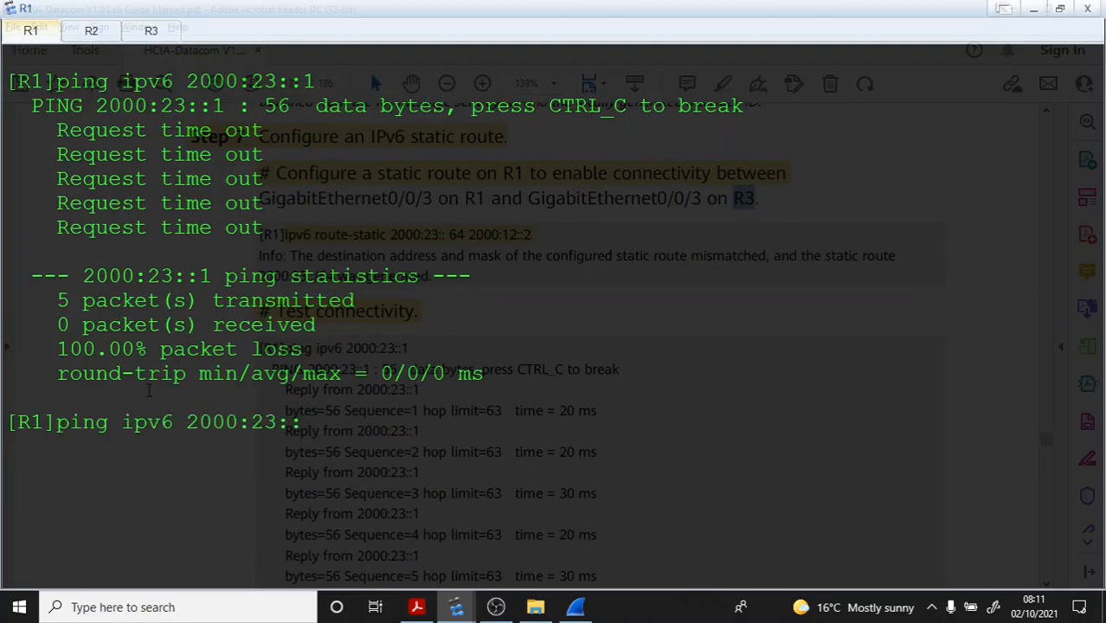
{"action": "type", "text": "3"}
{"action": "key", "text": "Return"}
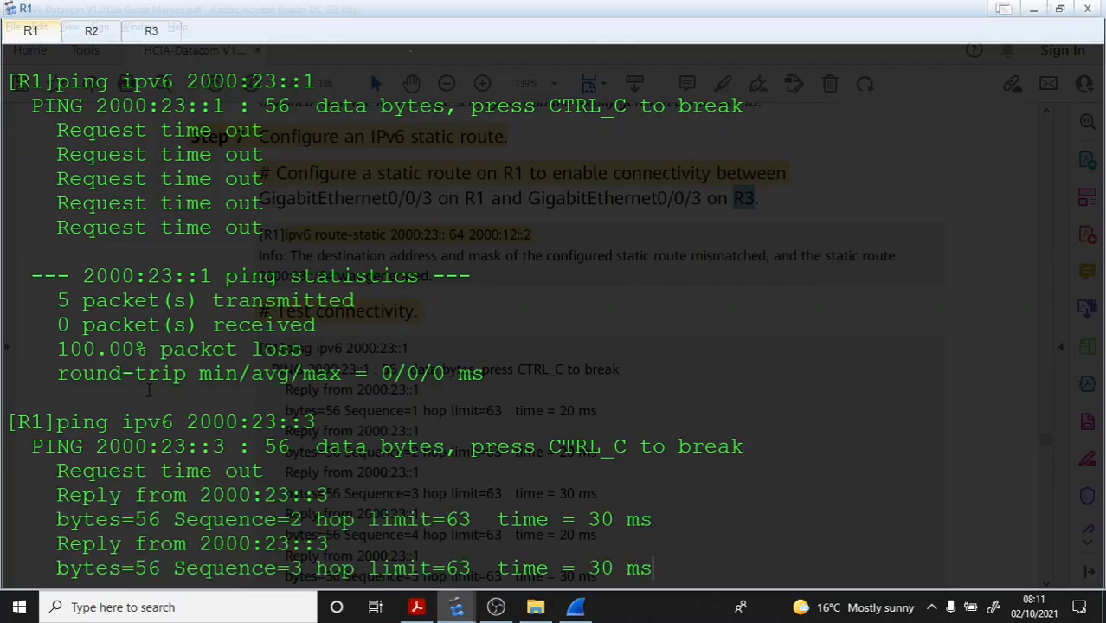
{"action": "key", "text": "Up"}
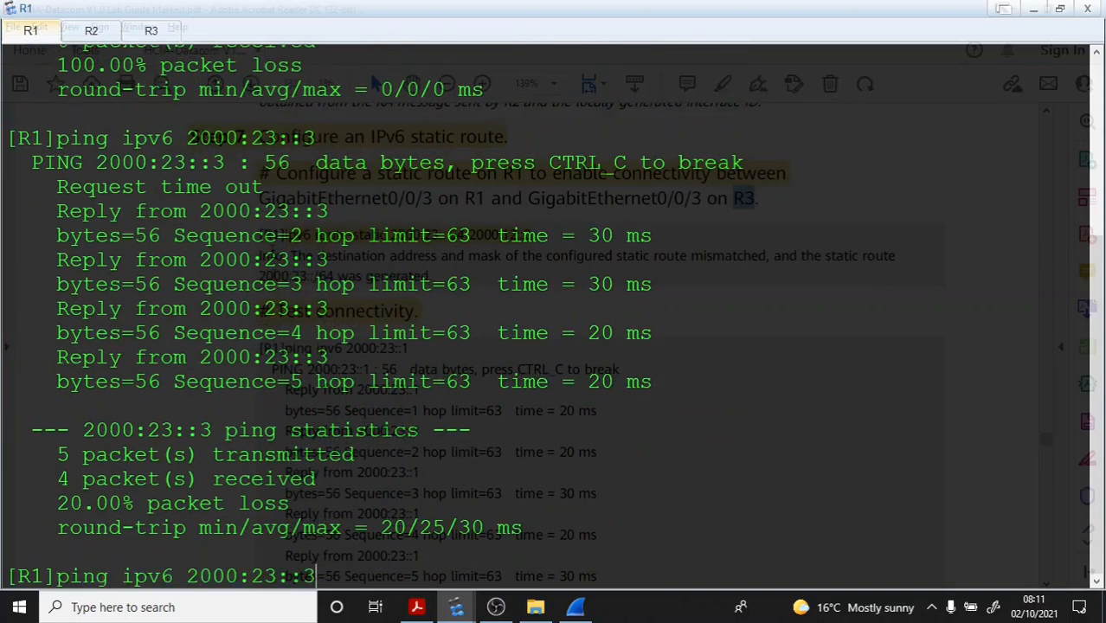
{"action": "key", "text": "Return"}
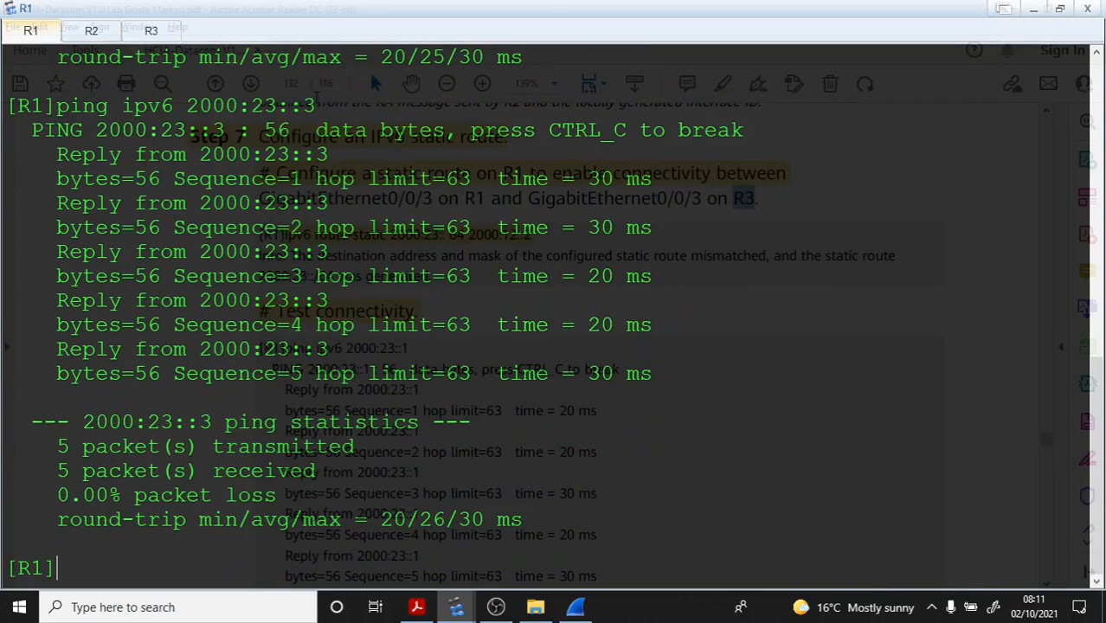
Step: Compare the address pinged from R1 with the IPv6 address shown for R3's GigabitEthernet0/0/1, then return to R1's console
{"action": "left_click_drag", "start_coordinate": [317, 105], "coordinate": [187, 105]}
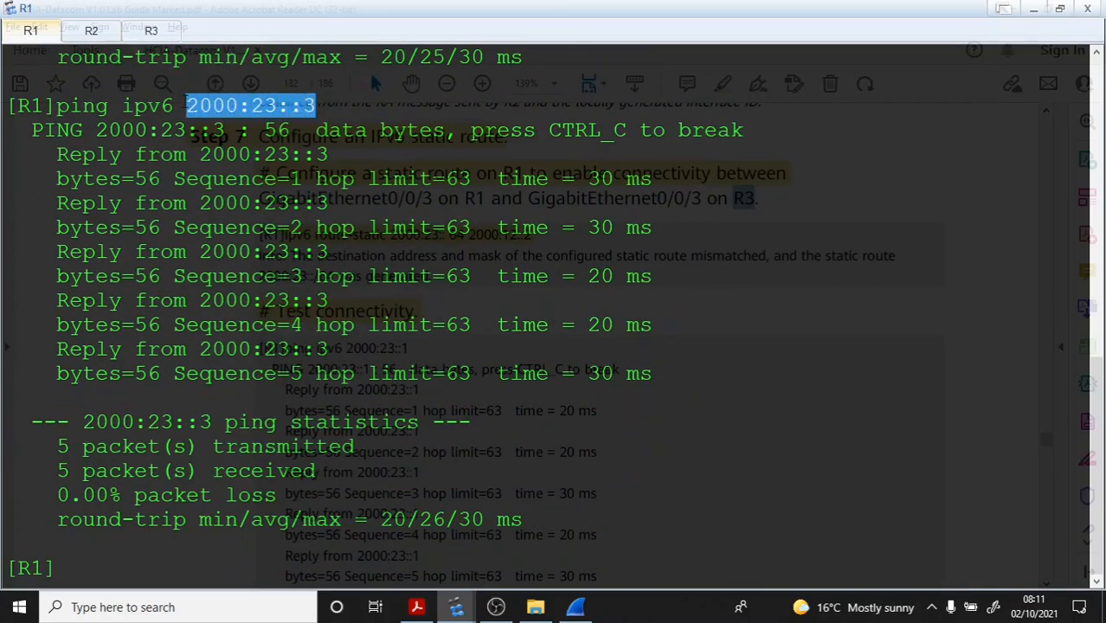
{"action": "left_click", "coordinate": [152, 30]}
{"action": "left_click_drag", "start_coordinate": [331, 472], "coordinate": [198, 471]}
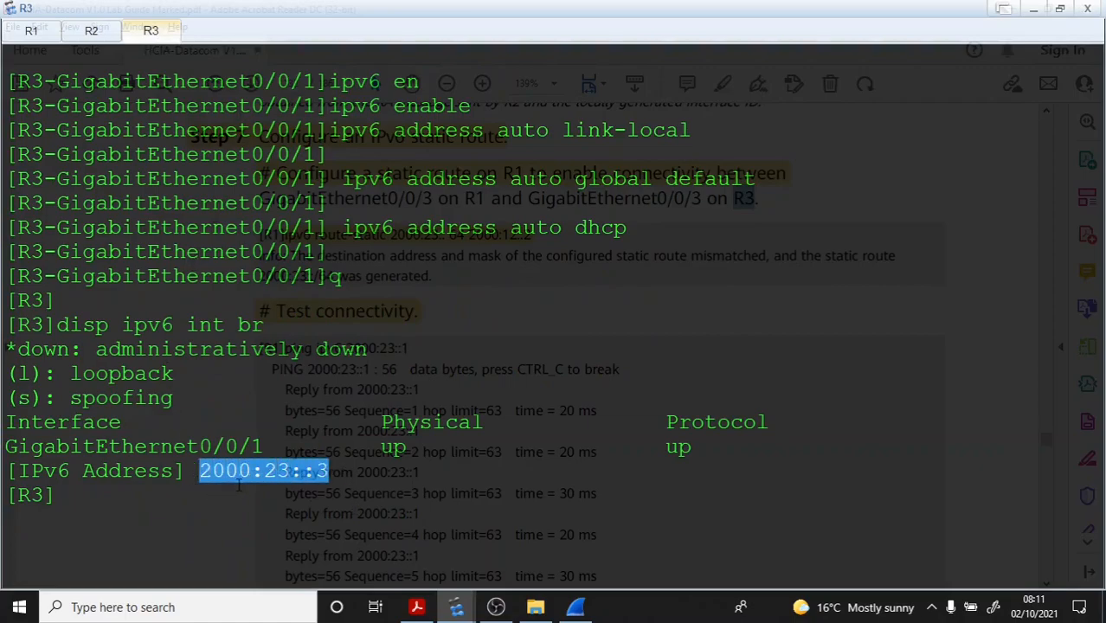
{"action": "left_click", "coordinate": [156, 456]}
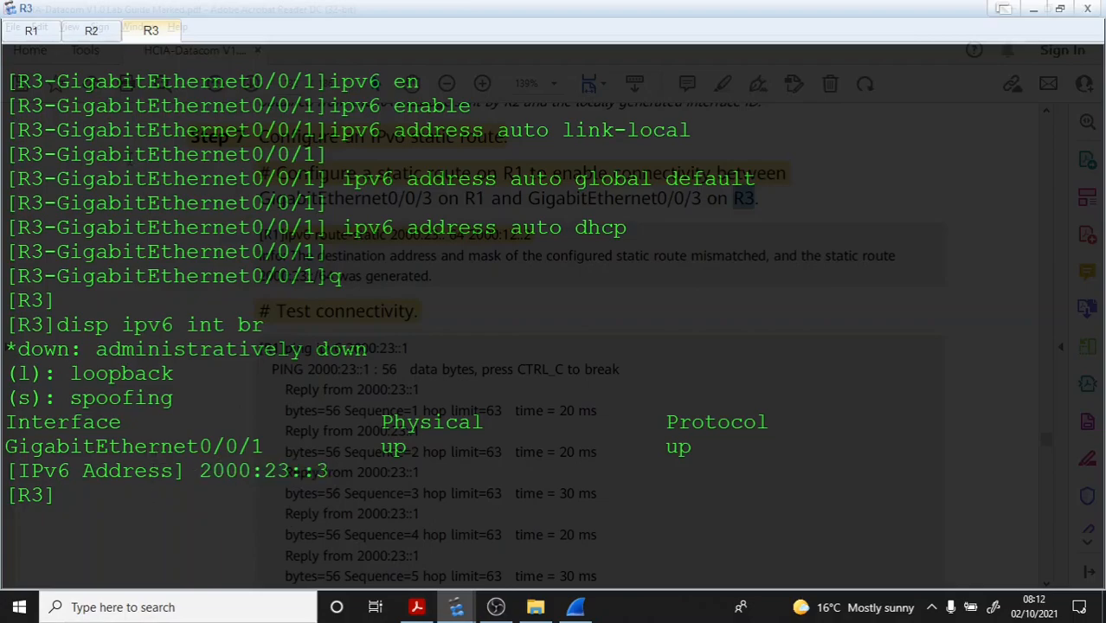
{"action": "left_click", "coordinate": [26, 28]}
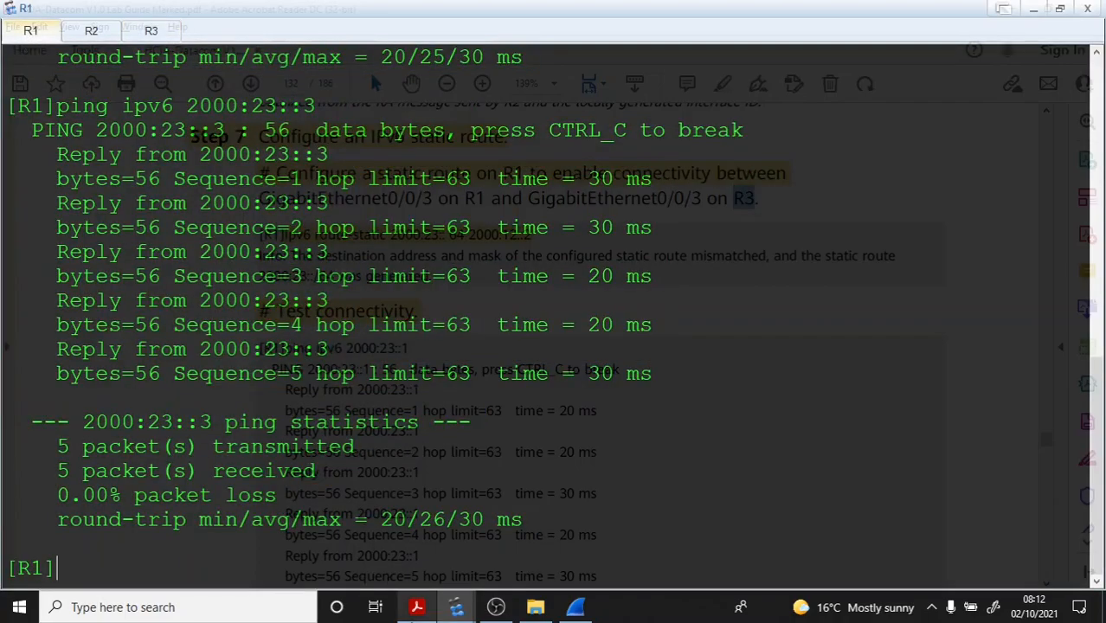
Step: Switch to the lab guide in Acrobat Reader and read from the static route explanation to the IPv6 neighbor information task
{"action": "left_click", "coordinate": [417, 608]}
{"action": "scroll", "coordinate": [407, 236], "scroll_direction": "down", "scroll_amount": 10}
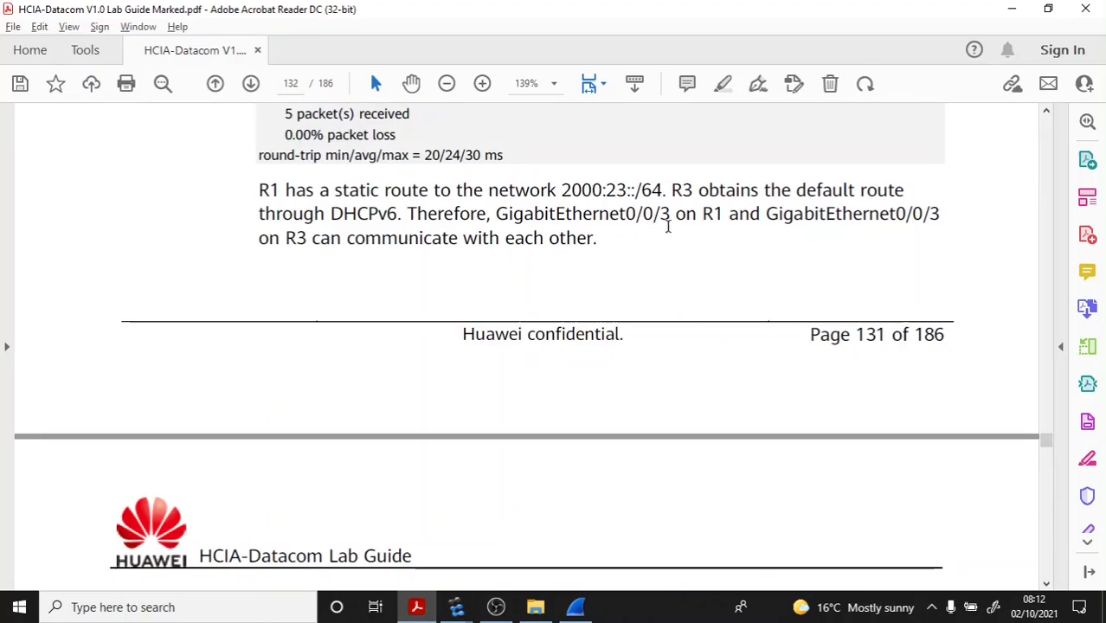
{"action": "left_click_drag", "start_coordinate": [855, 190], "coordinate": [673, 192]}
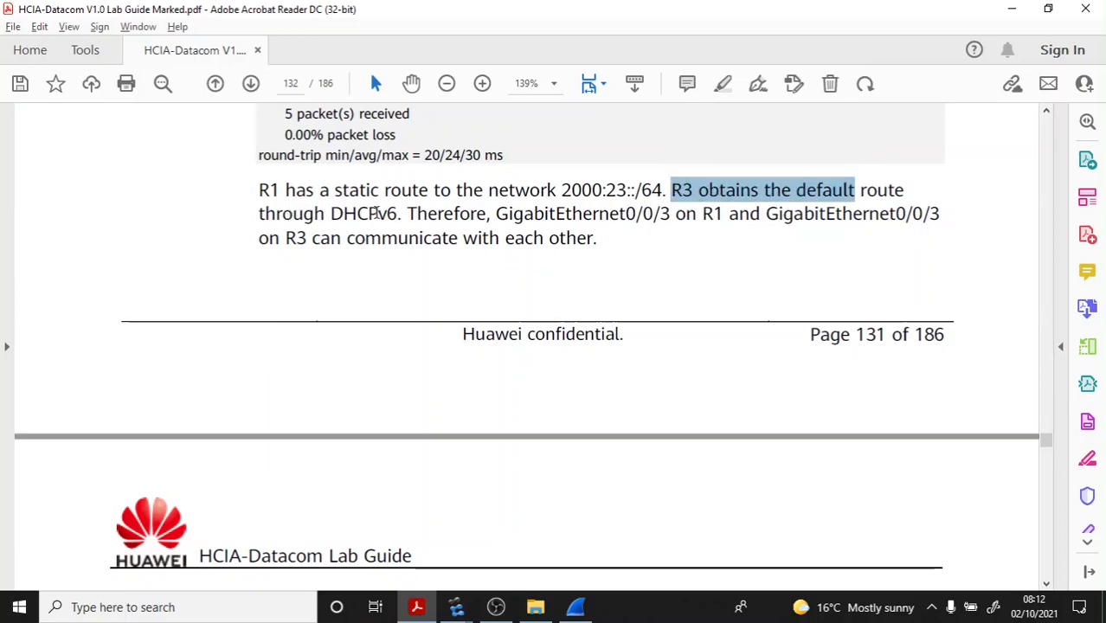
{"action": "scroll", "coordinate": [464, 217], "scroll_direction": "down", "scroll_amount": 1}
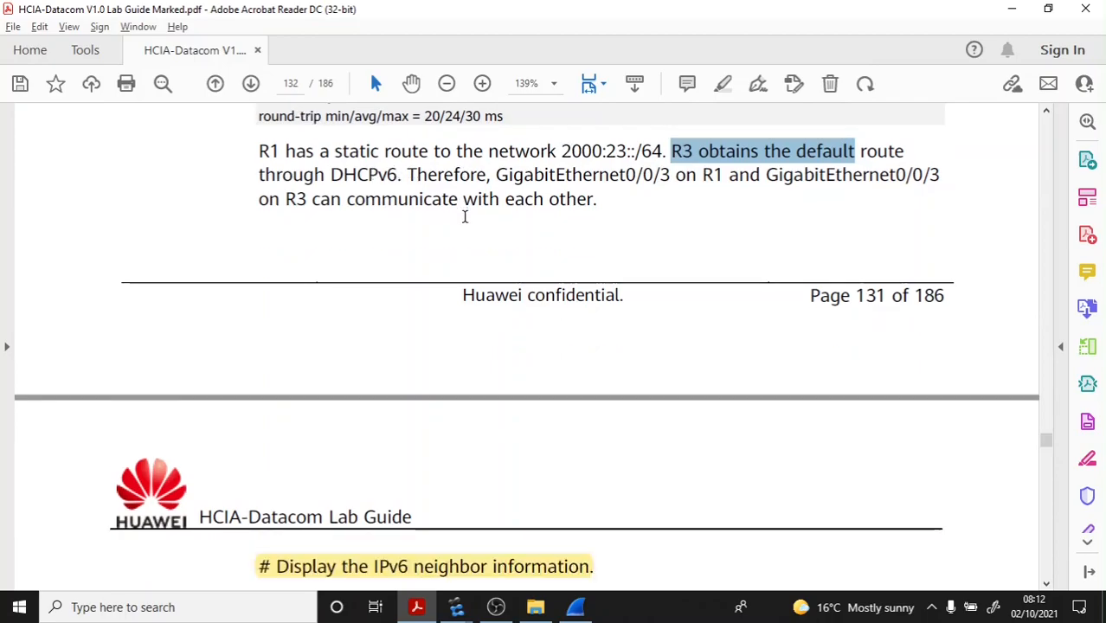
{"action": "scroll", "coordinate": [465, 221], "scroll_direction": "down", "scroll_amount": 7}
{"action": "scroll", "coordinate": [465, 232], "scroll_direction": "down", "scroll_amount": 2}
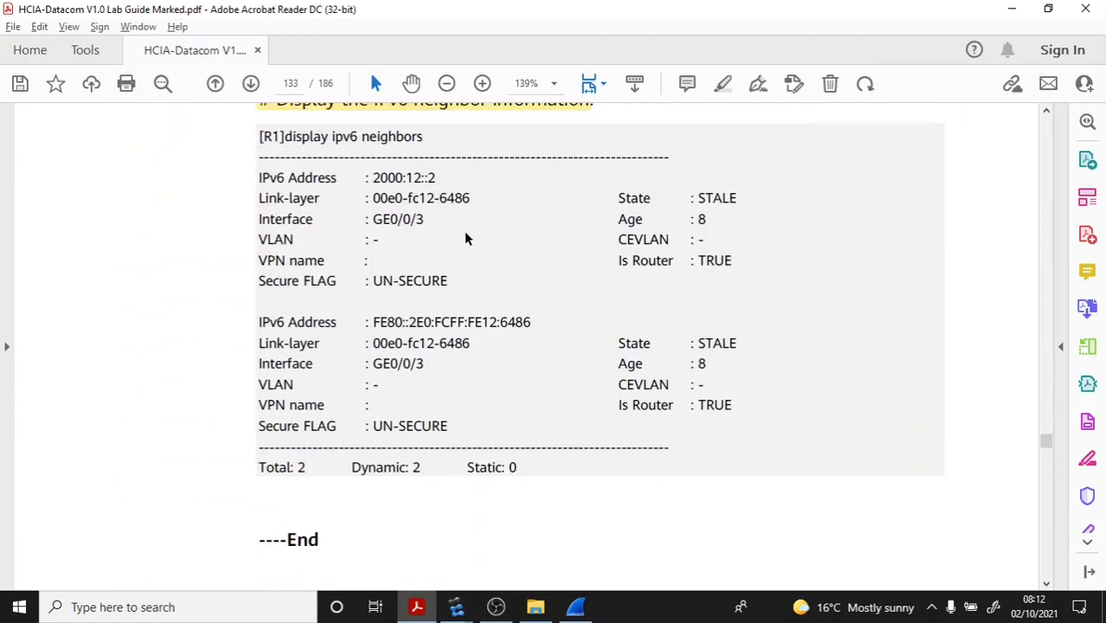
{"action": "scroll", "coordinate": [465, 232], "scroll_direction": "up", "scroll_amount": 1}
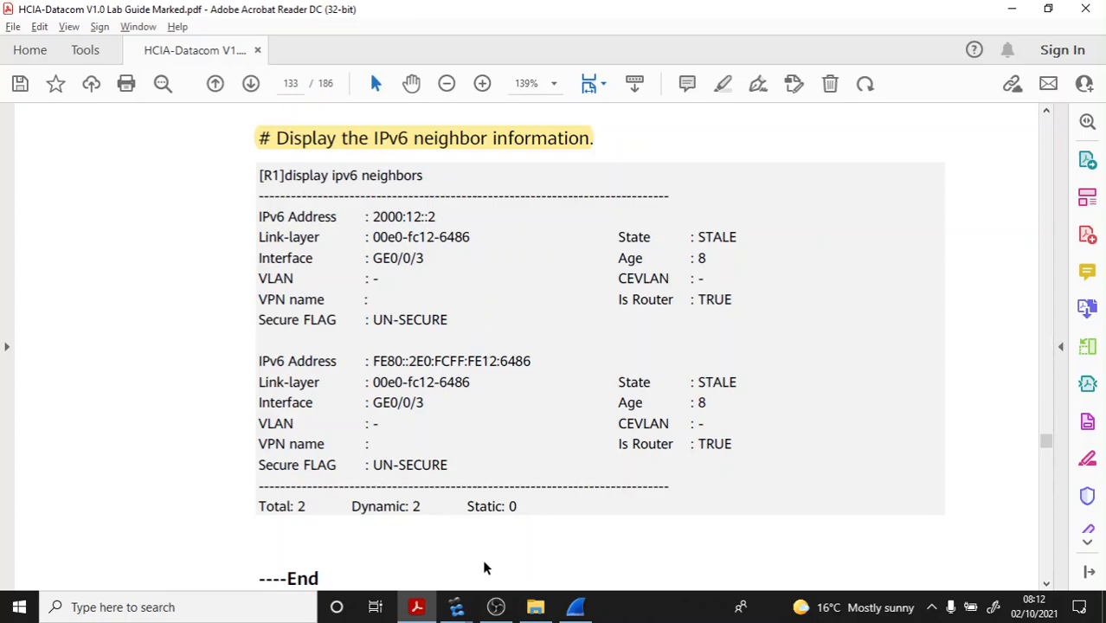
Step: Switch back to R1's console in eNSP and clear its output
{"action": "left_click", "coordinate": [456, 607]}
{"action": "left_click", "coordinate": [408, 544]}
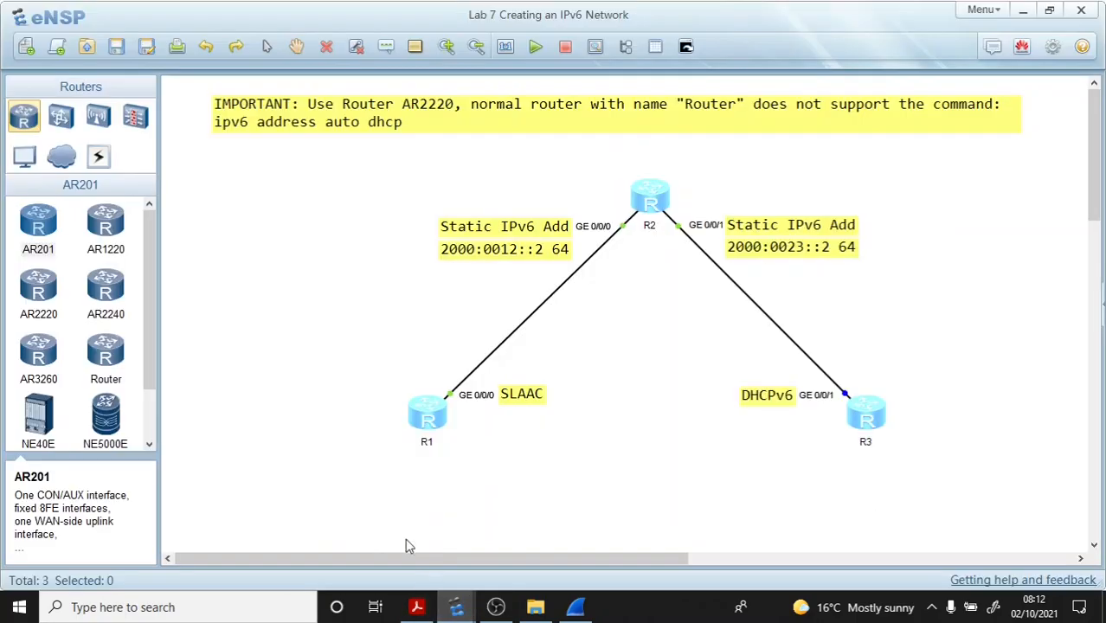
{"action": "left_click", "coordinate": [456, 606]}
{"action": "left_click", "coordinate": [542, 540]}
{"action": "right_click", "coordinate": [273, 216]}
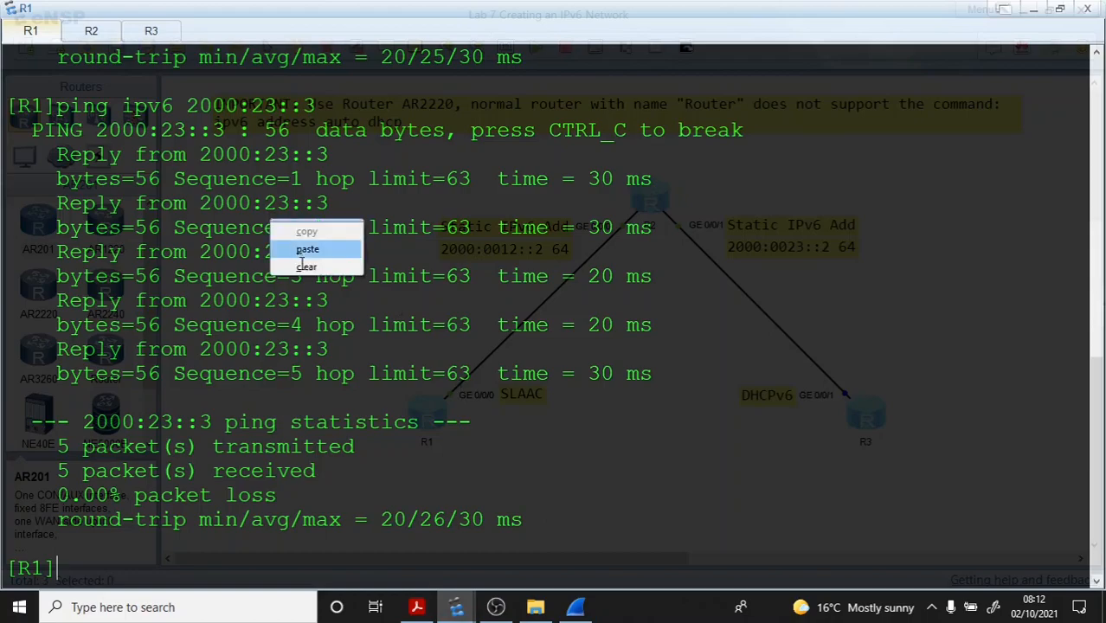
{"action": "left_click", "coordinate": [307, 264]}
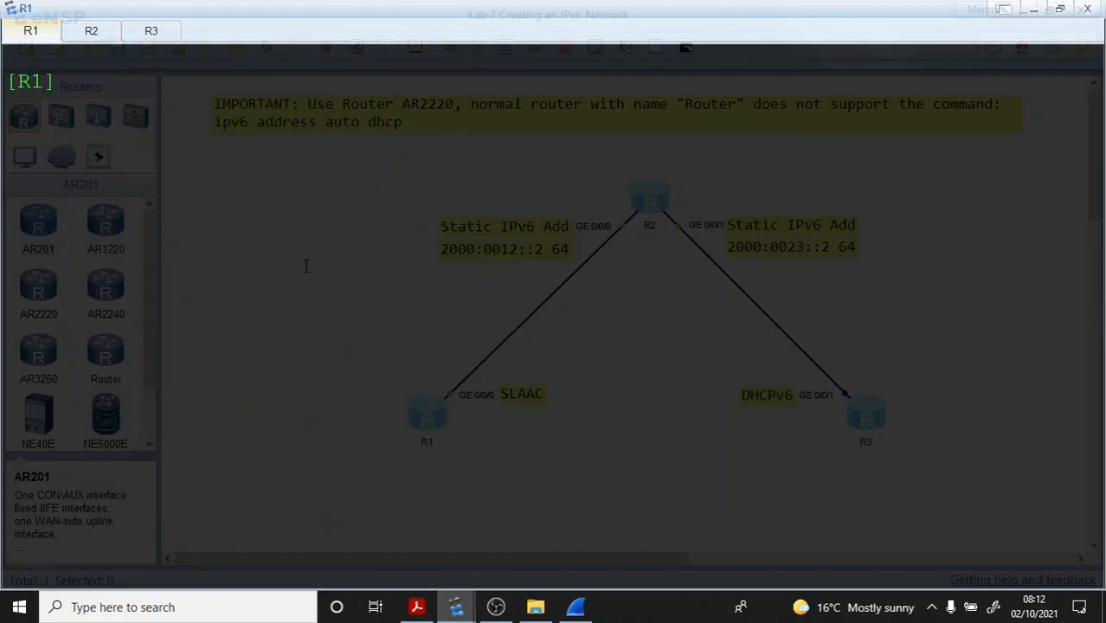
Step: Display R1's IPv6 neighbor information with "disp ipv6 neighbors" and examine the global and link-local neighbor addresses
{"action": "type", "text": "disp ipv6 ne"}
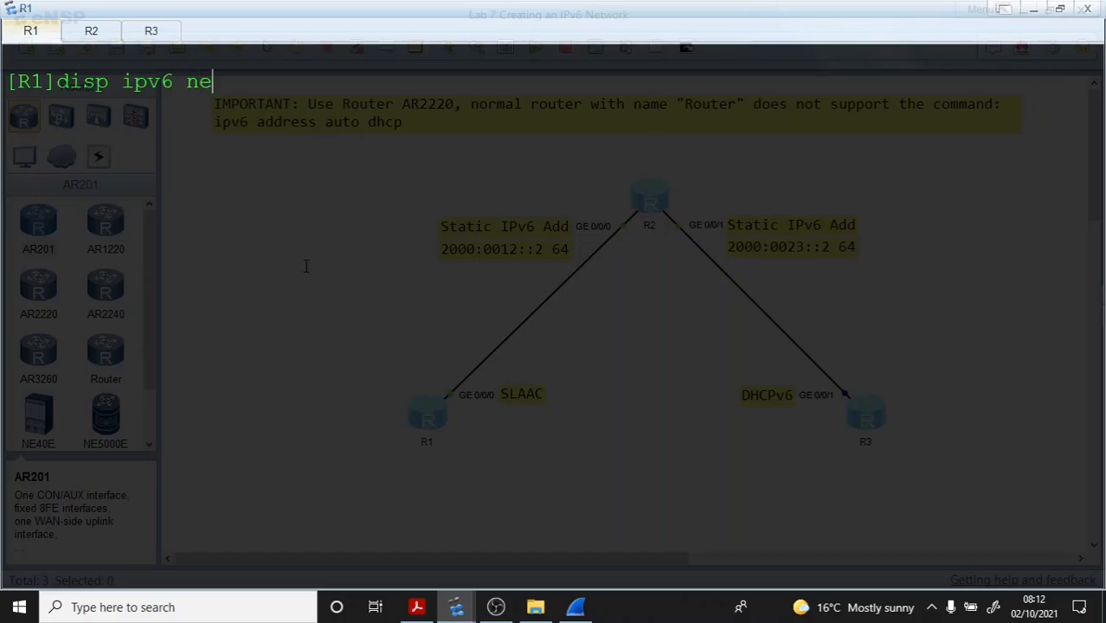
{"action": "key", "text": "Tab"}
{"action": "key", "text": "Return"}
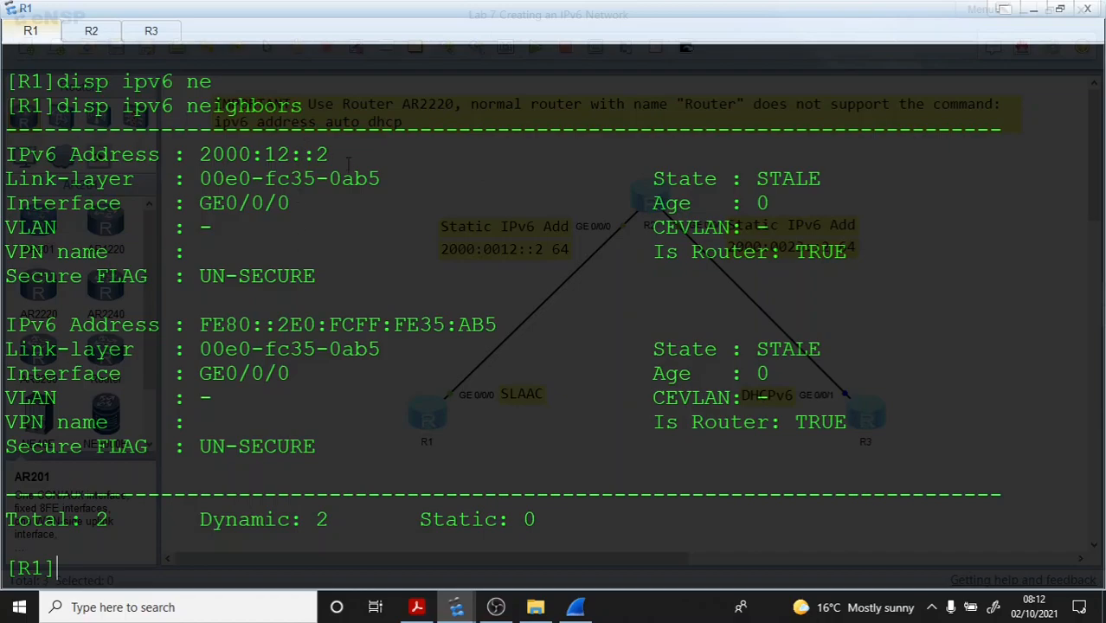
{"action": "left_click_drag", "start_coordinate": [347, 161], "coordinate": [201, 153]}
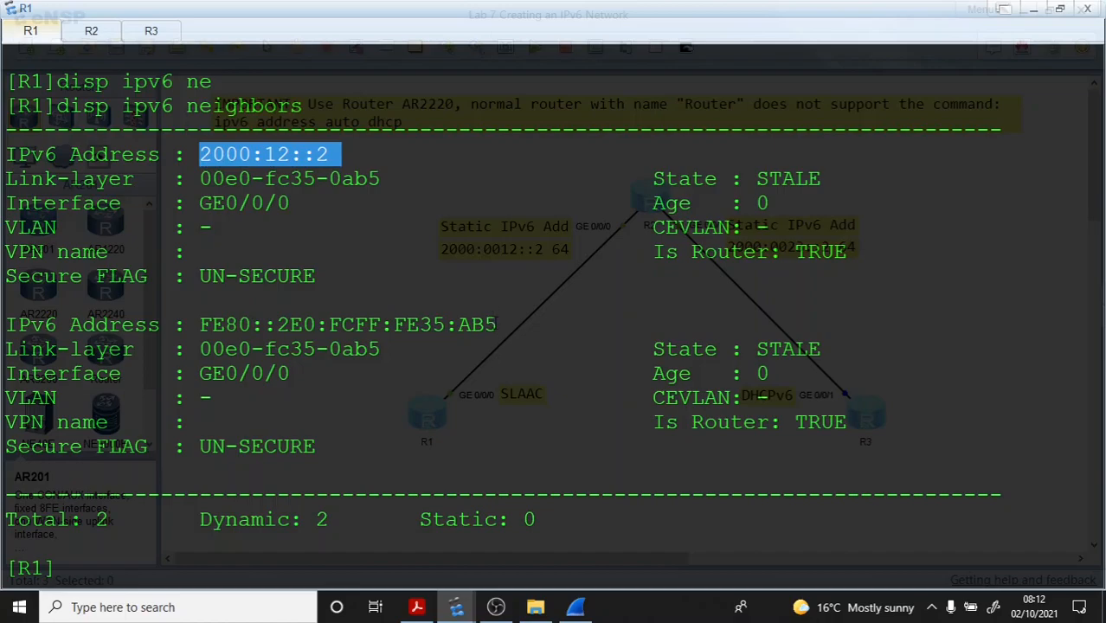
{"action": "left_click_drag", "start_coordinate": [499, 325], "coordinate": [458, 326]}
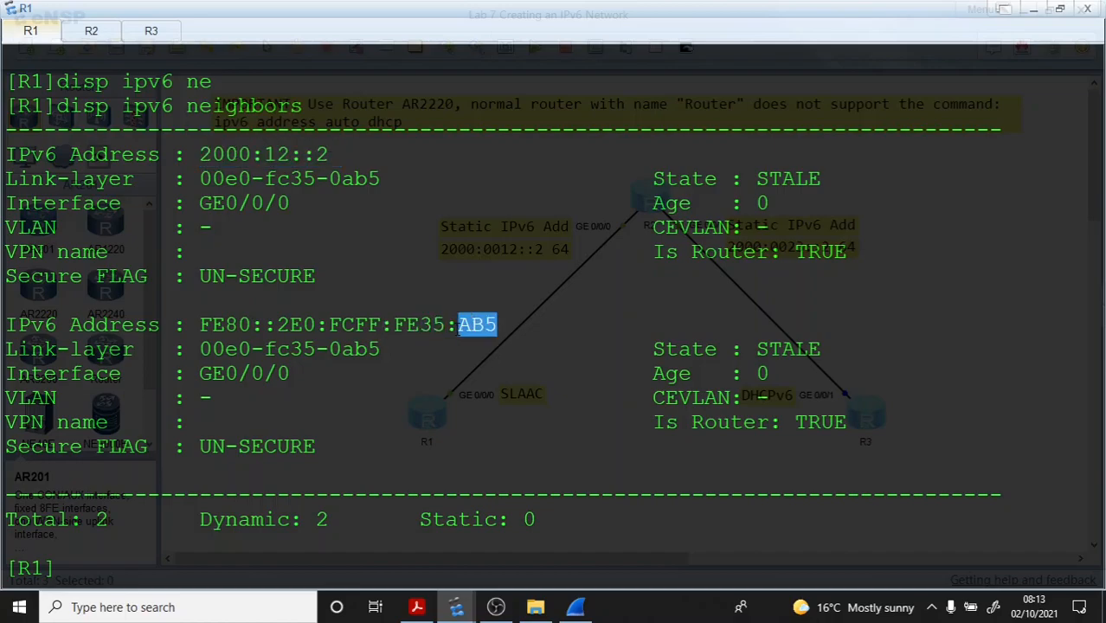
Step: Log back on to R2's timed-out console, turn off terminal monitoring with "u t m", and enter system view
{"action": "left_click", "coordinate": [91, 31]}
{"action": "key", "text": "Return"}
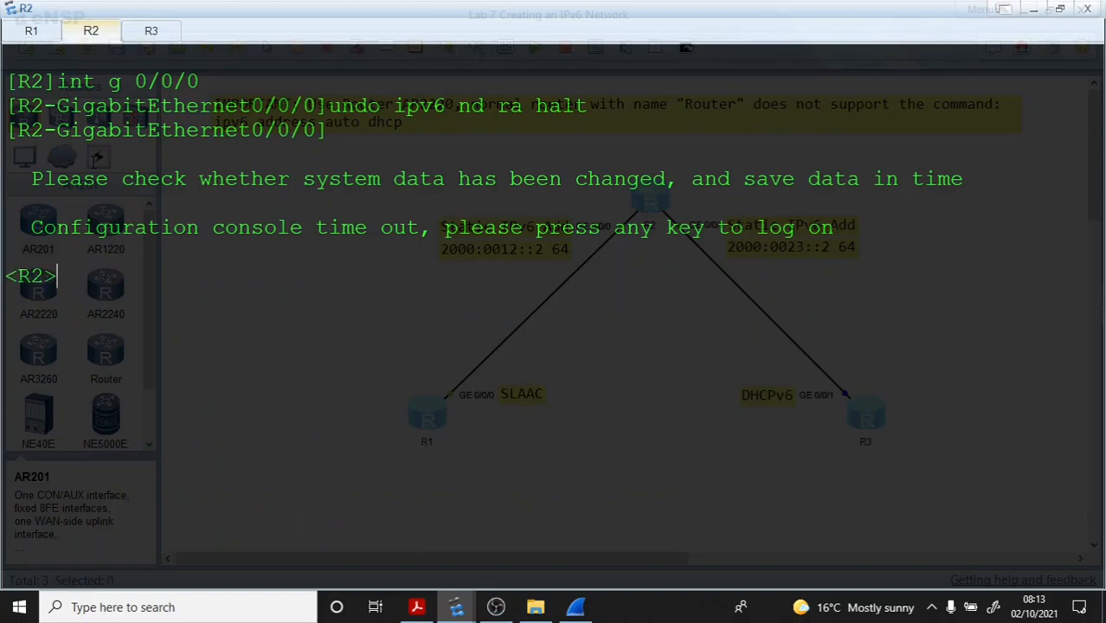
{"action": "type", "text": "u t m"}
{"action": "key", "text": "Return"}
{"action": "type", "text": "sys"}
{"action": "key", "text": "Return"}
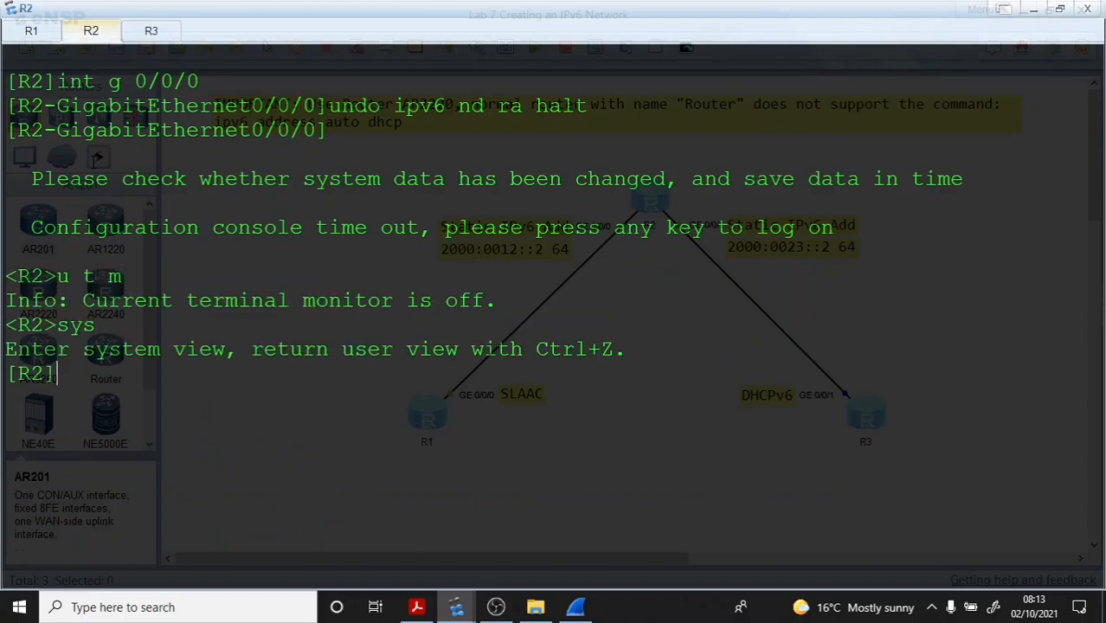
Step: Display R2's GigabitEthernet0/0/0 IPv6 details with "disp ipv6 int g 0/0/0" and examine its link-local address
{"action": "type", "text": "disp ipv6 int b"}
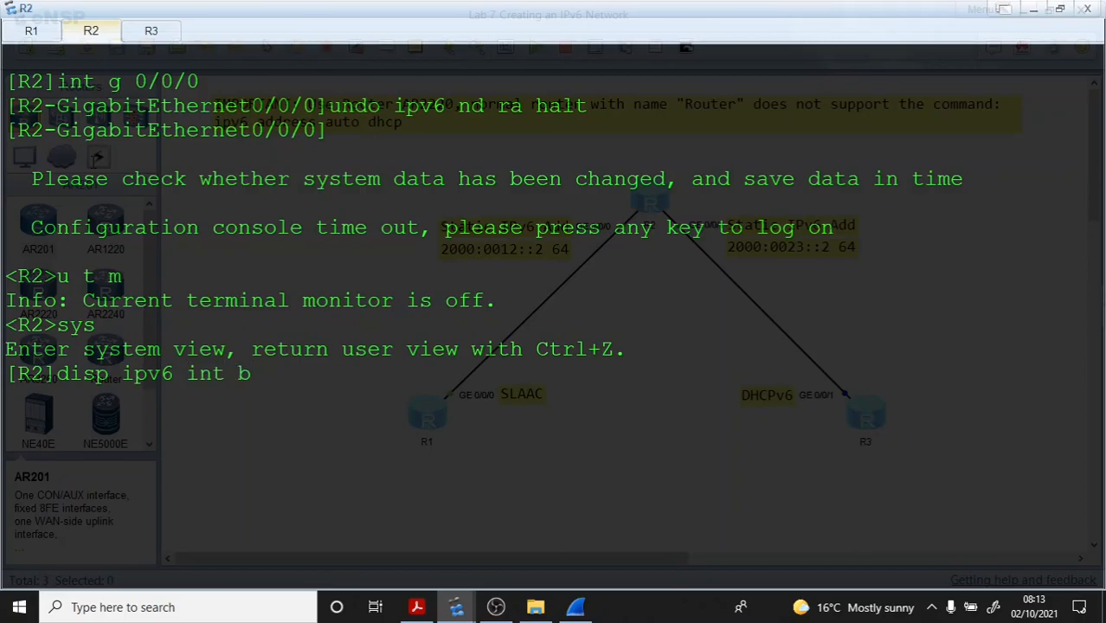
{"action": "key", "text": "BackSpace"}
{"action": "type", "text": "g 0/0/0"}
{"action": "key", "text": "Return"}
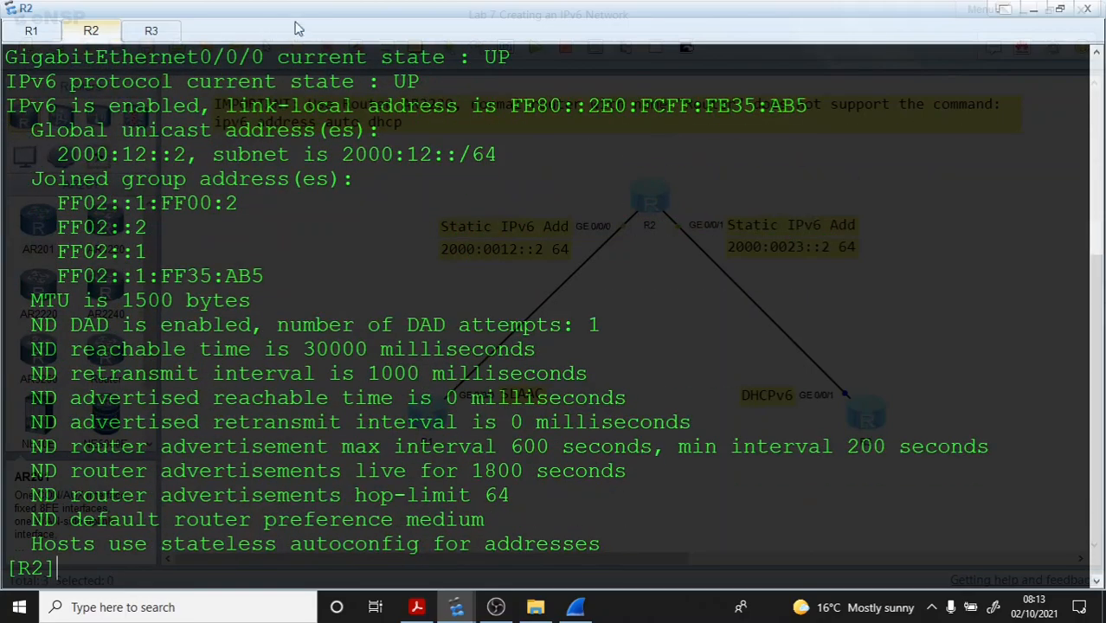
{"action": "scroll", "coordinate": [553, 316], "scroll_direction": "up", "scroll_amount": 1}
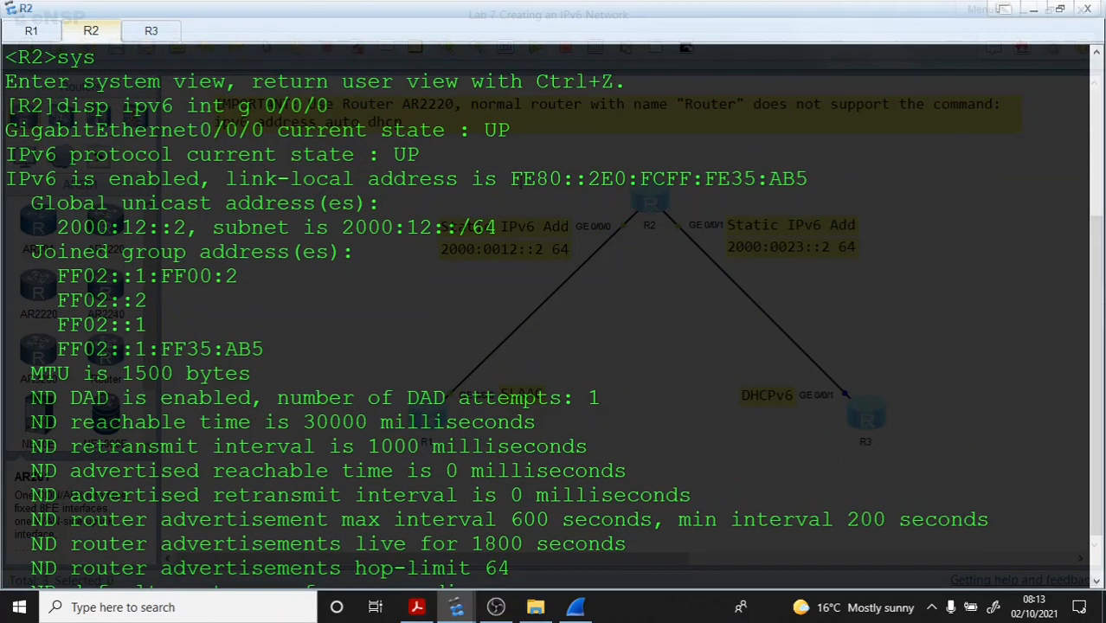
{"action": "left_click_drag", "start_coordinate": [509, 179], "coordinate": [804, 184]}
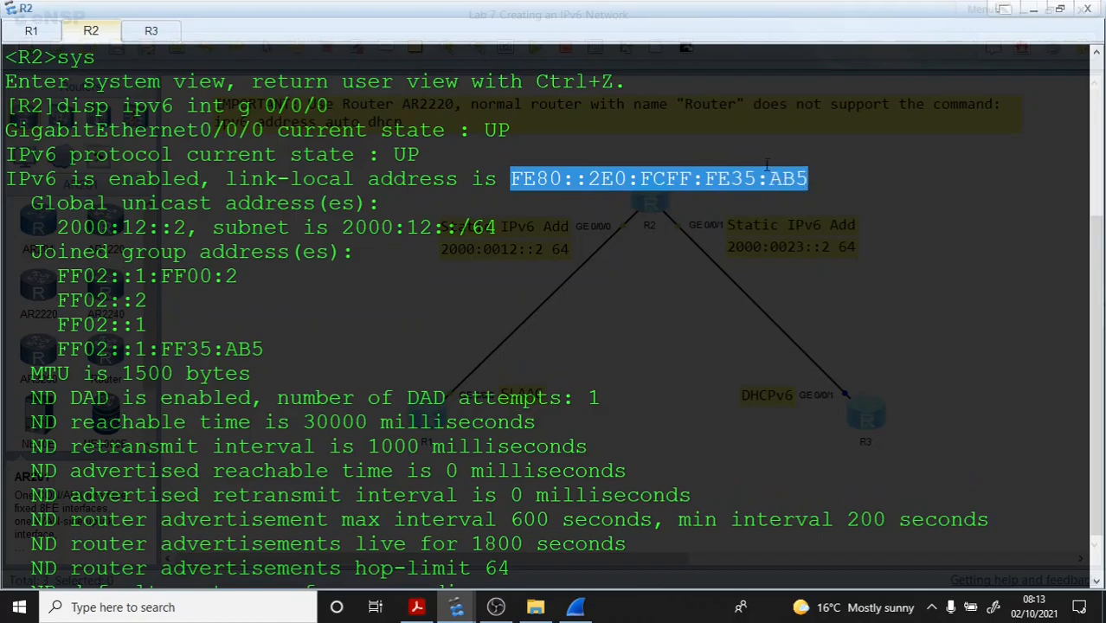
{"action": "scroll", "coordinate": [766, 164], "scroll_direction": "down", "scroll_amount": 1}
{"action": "left_click_drag", "start_coordinate": [818, 110], "coordinate": [769, 109]}
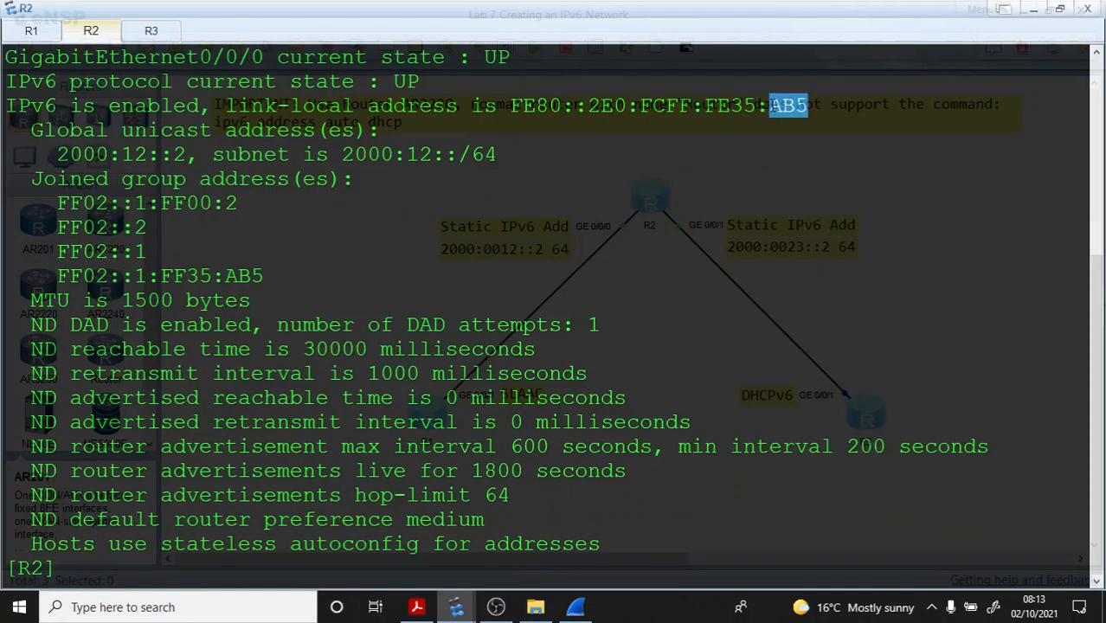
{"action": "scroll", "coordinate": [52, 58], "scroll_direction": "up", "scroll_amount": 1}
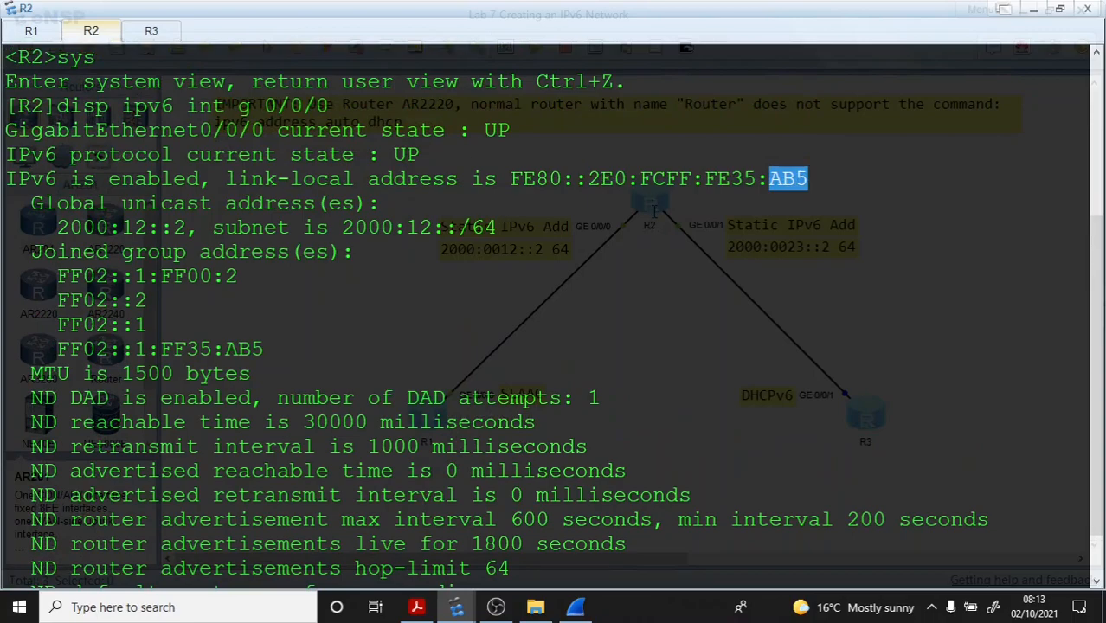
Step: Return to R1's console and review the link-local and global addresses in its IPv6 neighbor entries
{"action": "left_click", "coordinate": [30, 31]}
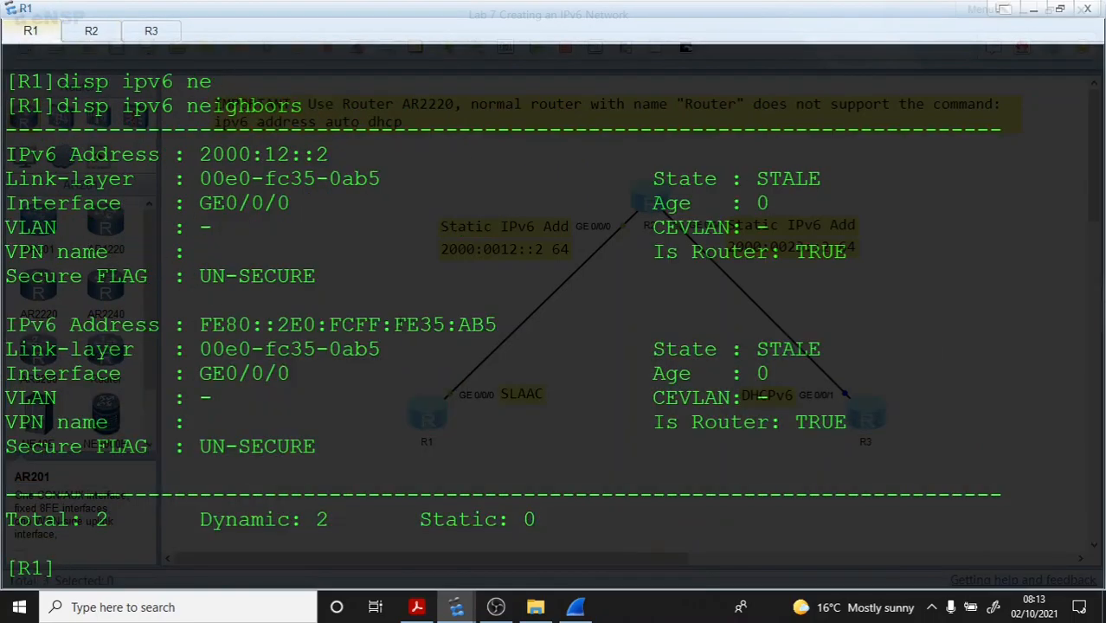
{"action": "left_click_drag", "start_coordinate": [500, 326], "coordinate": [7, 330]}
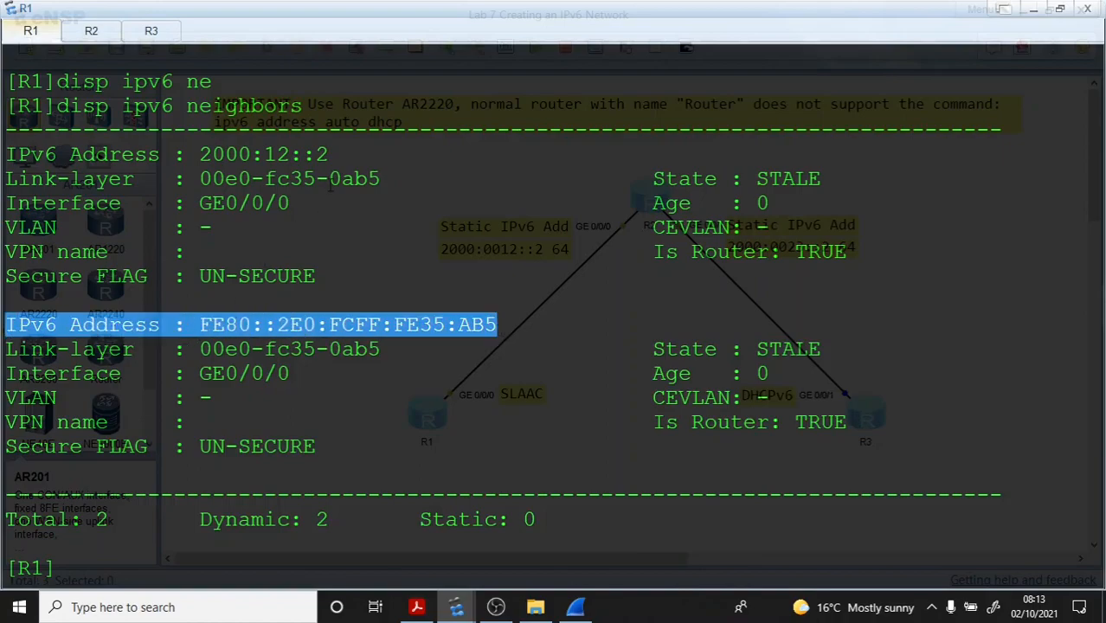
{"action": "left_click_drag", "start_coordinate": [381, 155], "coordinate": [5, 159]}
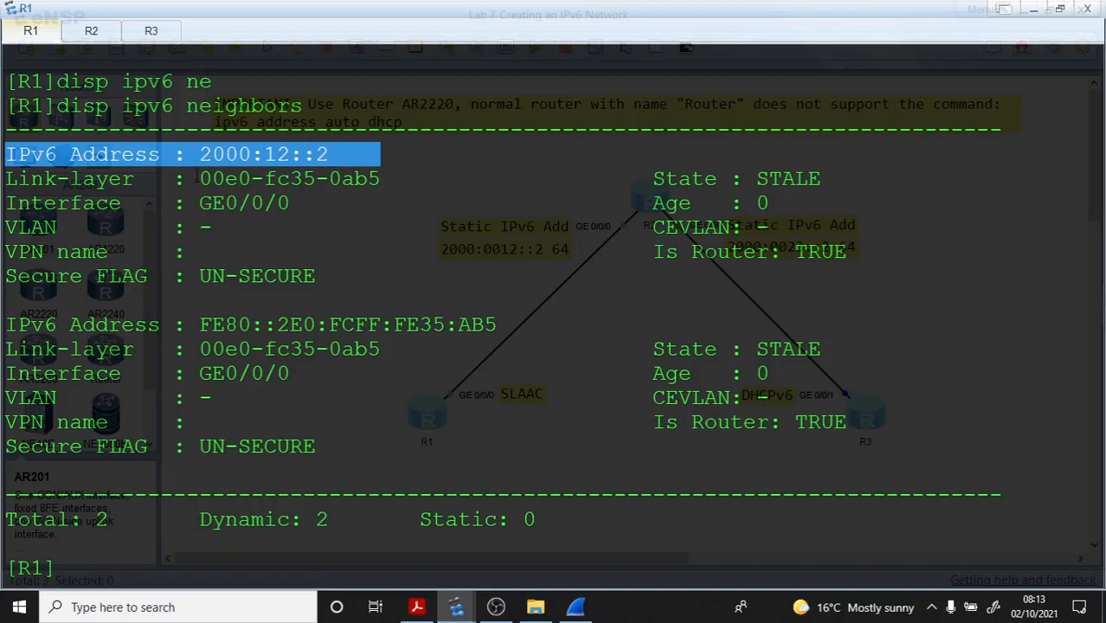
Step: Compare the interface listed for both of R1's IPv6 neighbor entries, then recheck the global neighbor address
{"action": "left_click", "coordinate": [295, 201]}
{"action": "left_click_drag", "start_coordinate": [313, 201], "coordinate": [202, 206]}
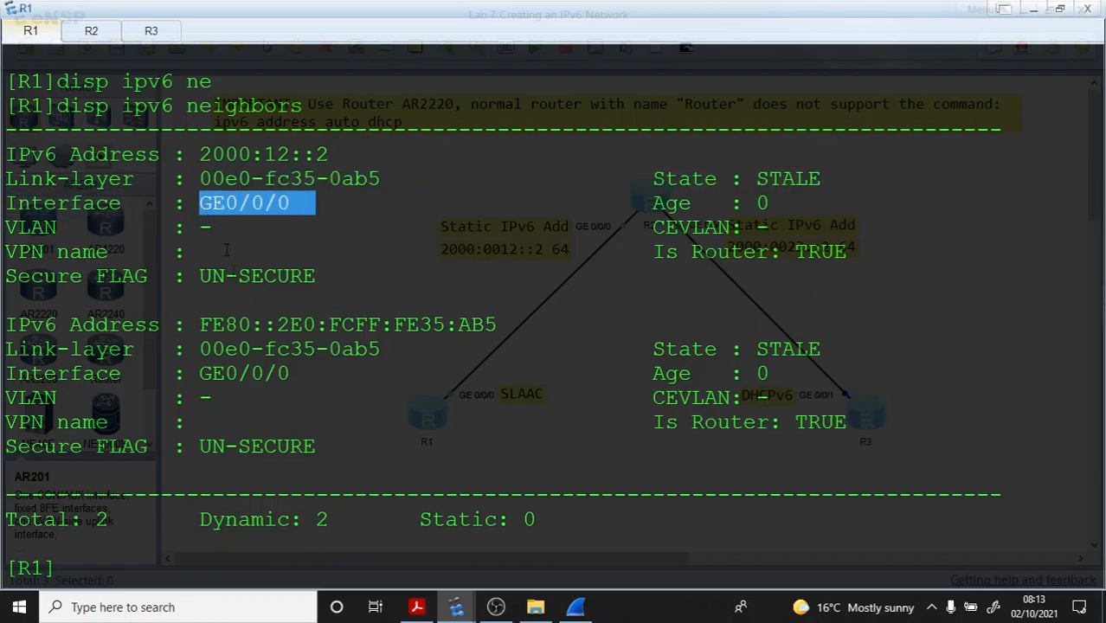
{"action": "left_click_drag", "start_coordinate": [296, 374], "coordinate": [201, 373]}
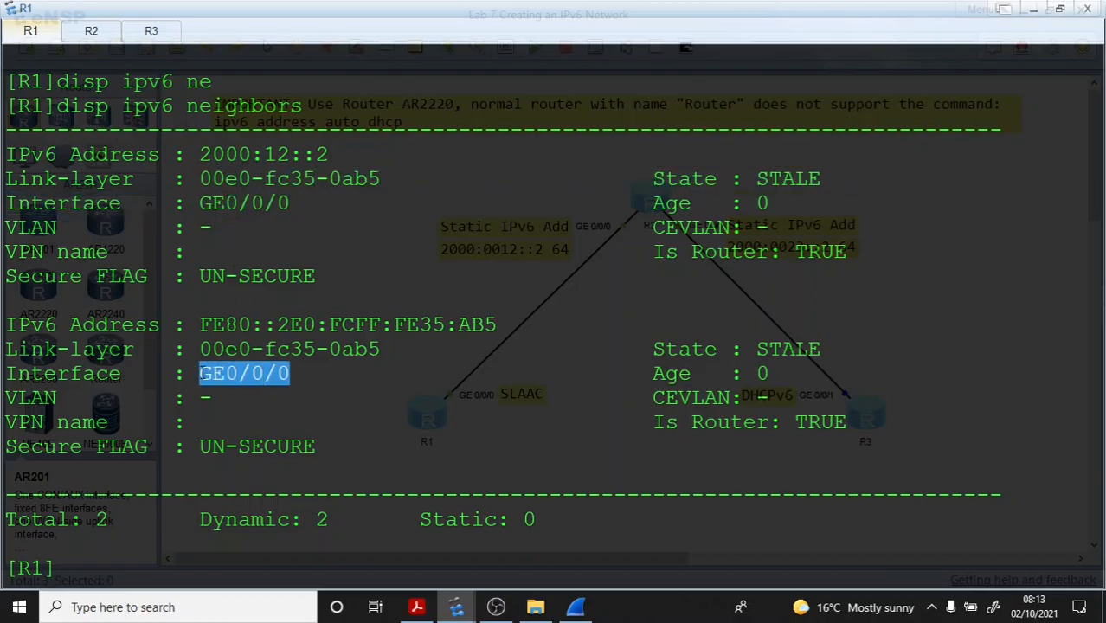
{"action": "left_click", "coordinate": [297, 374]}
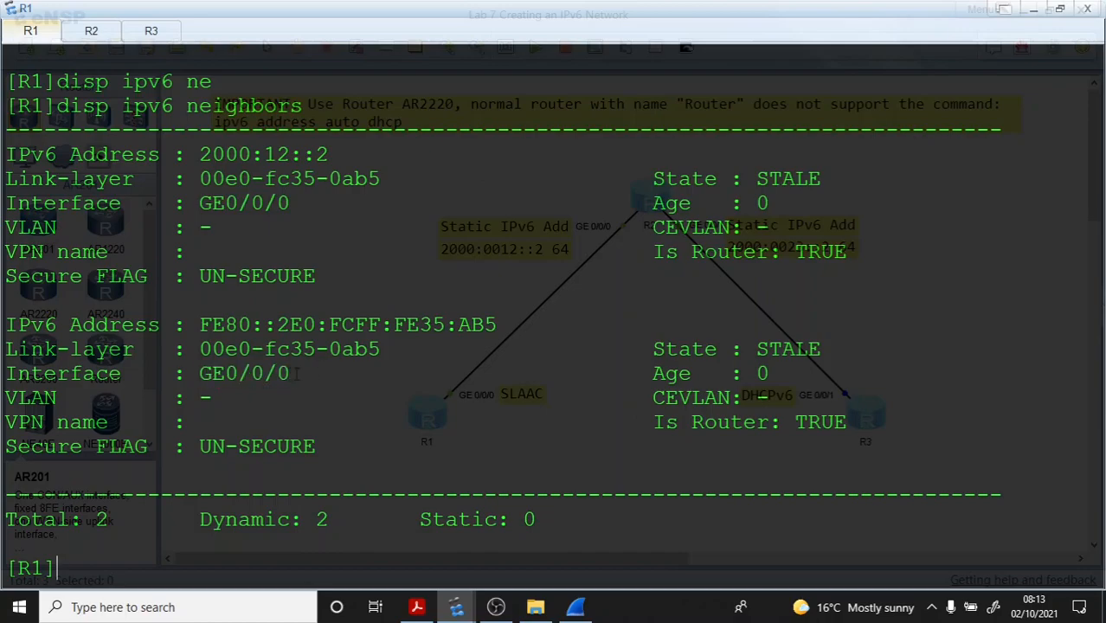
{"action": "left_click_drag", "start_coordinate": [302, 374], "coordinate": [194, 370]}
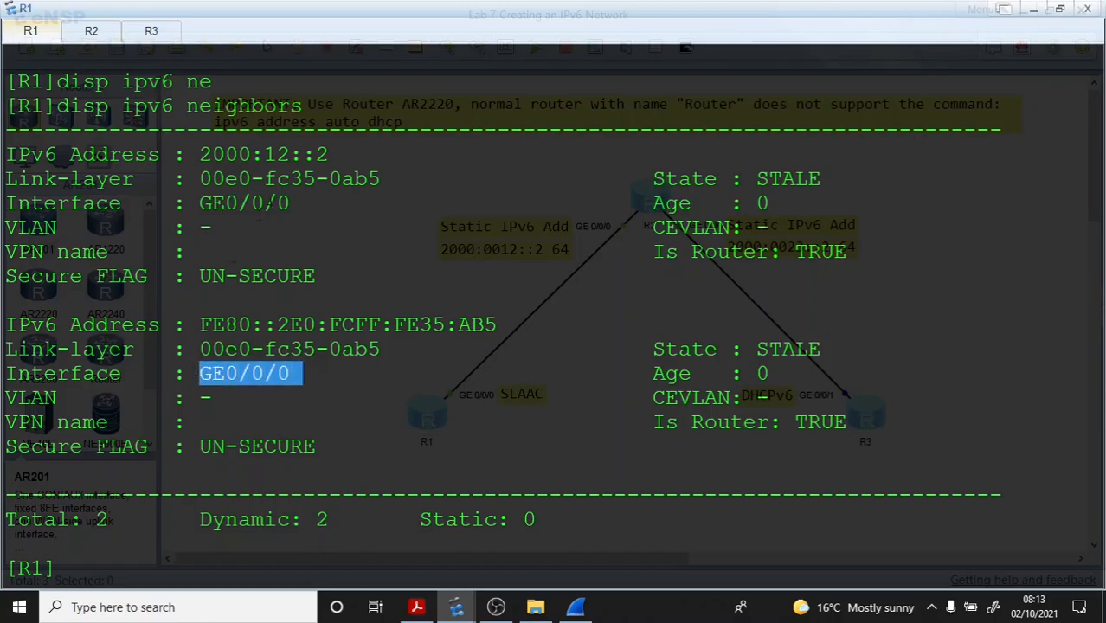
{"action": "left_click_drag", "start_coordinate": [307, 203], "coordinate": [199, 197]}
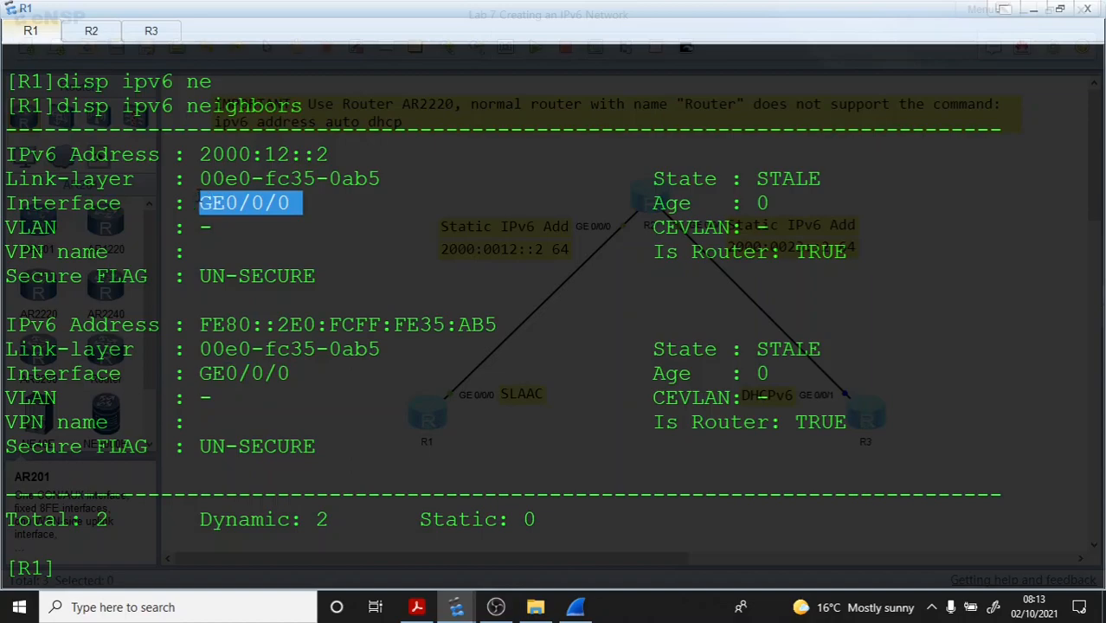
{"action": "left_click_drag", "start_coordinate": [303, 374], "coordinate": [211, 373]}
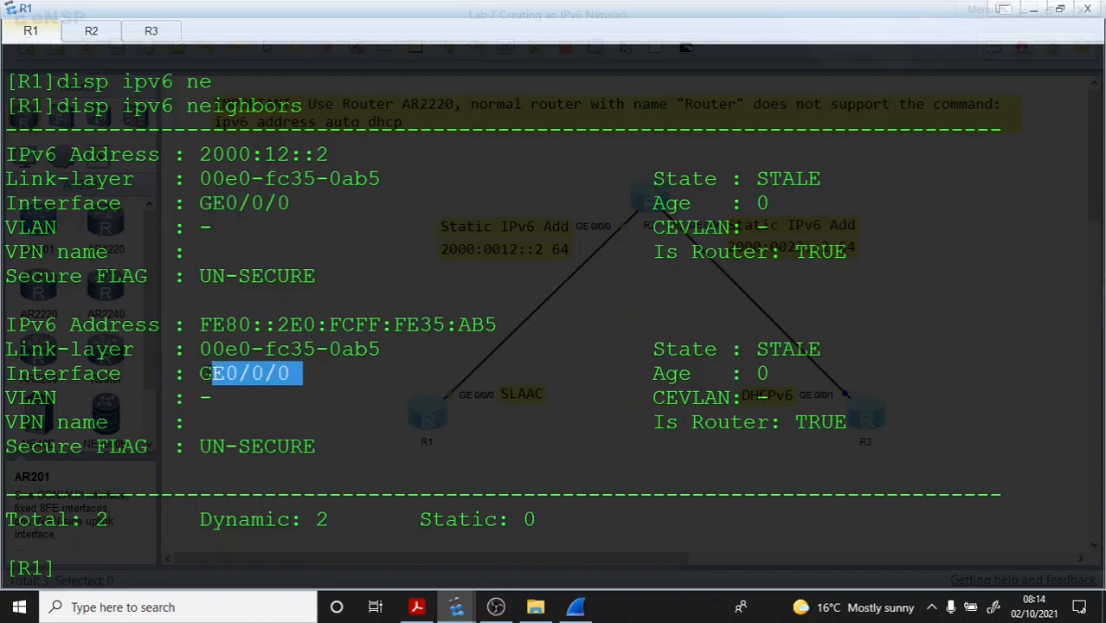
{"action": "left_click", "coordinate": [210, 370]}
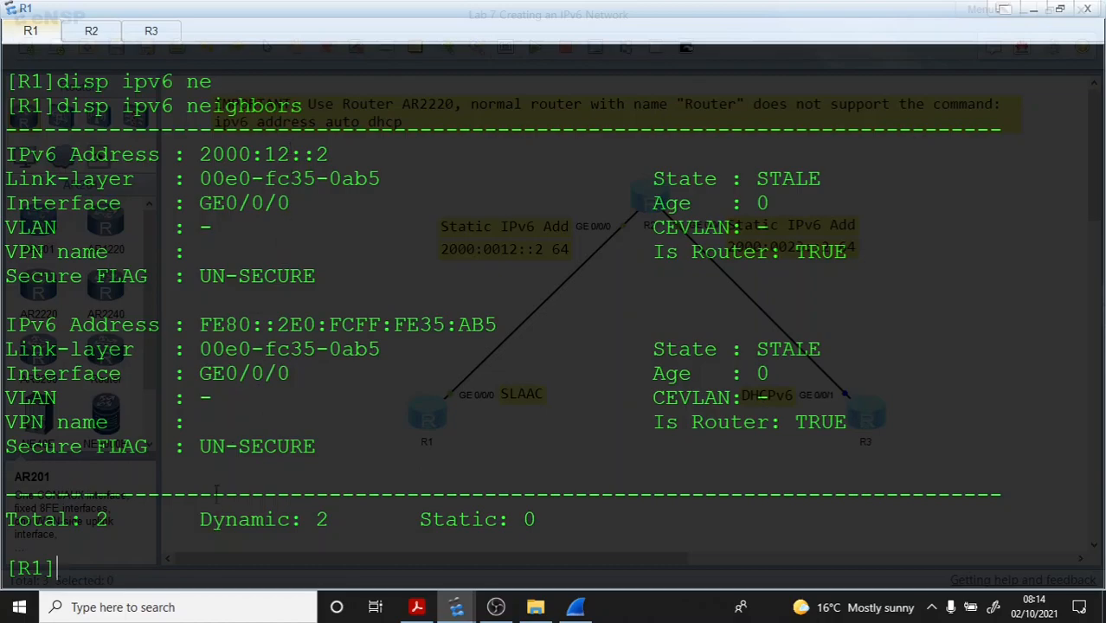
{"action": "left_click_drag", "start_coordinate": [294, 374], "coordinate": [200, 372]}
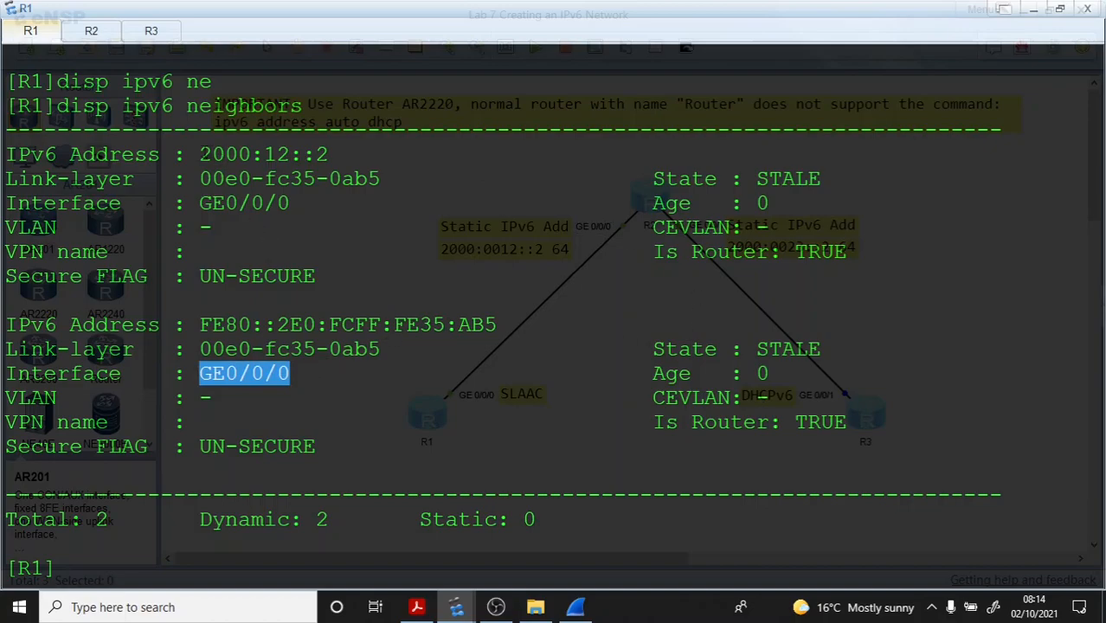
{"action": "left_click_drag", "start_coordinate": [199, 154], "coordinate": [340, 155]}
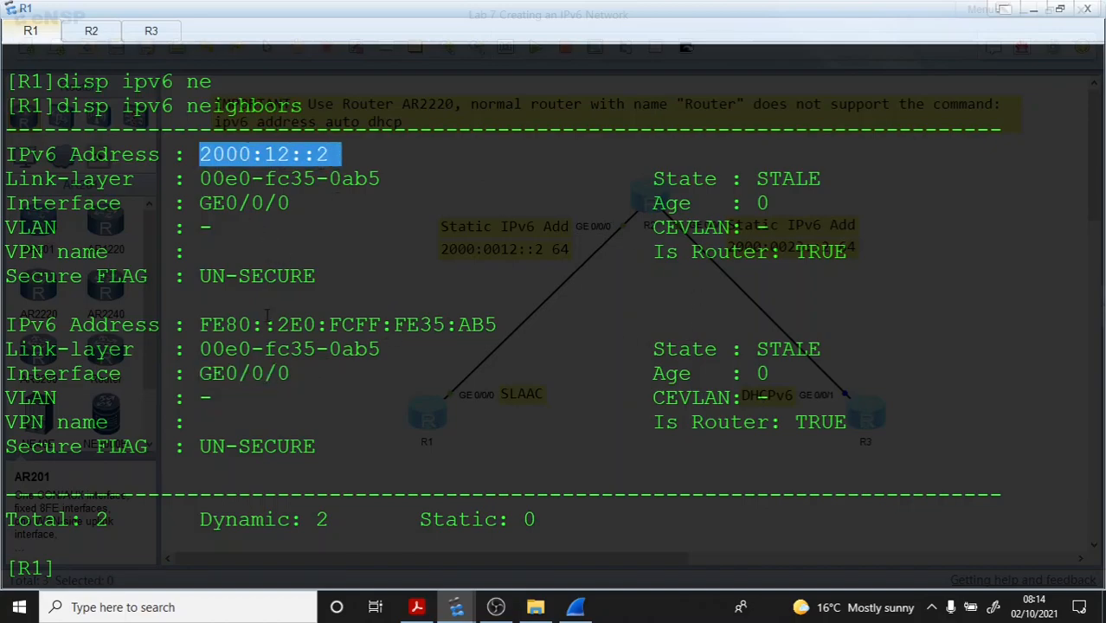